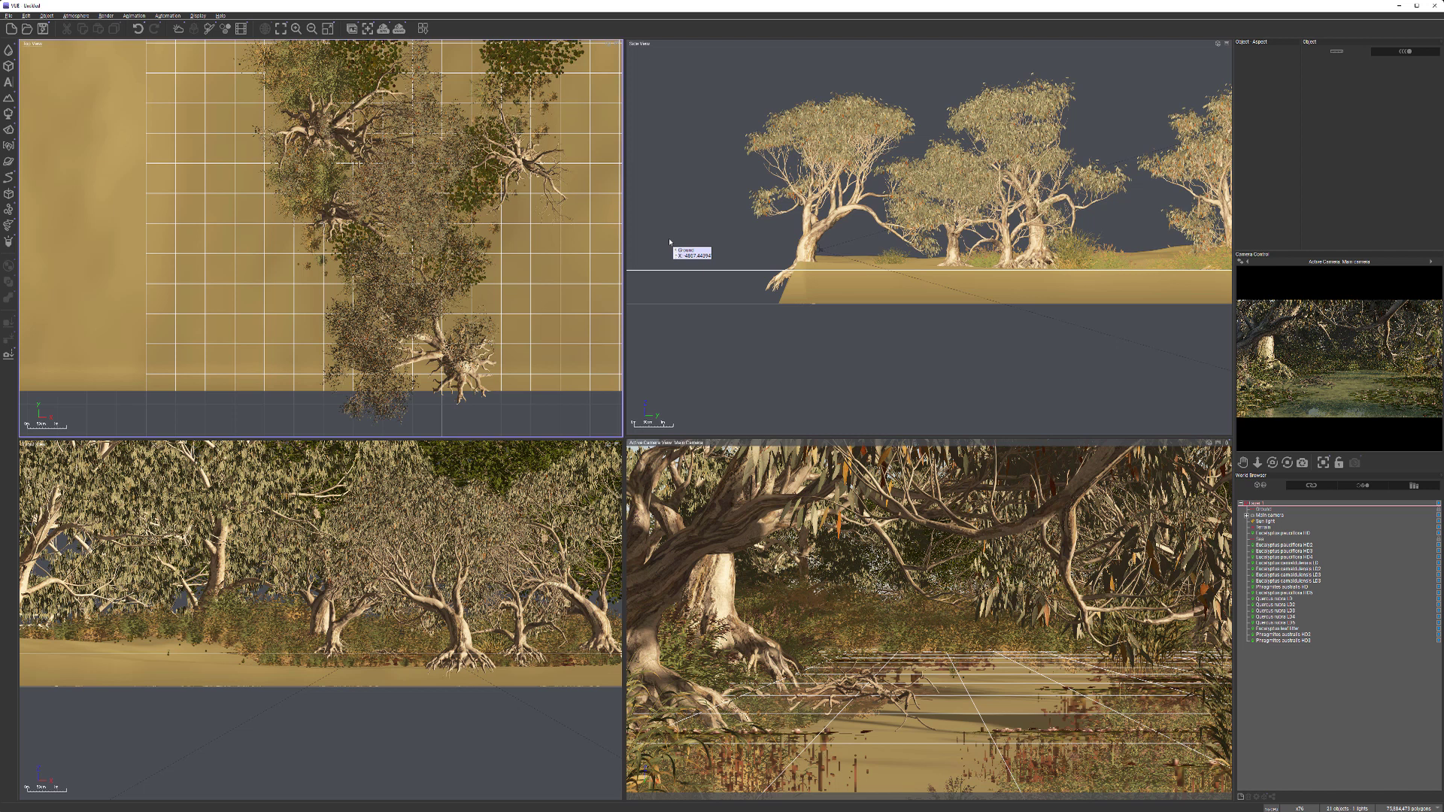
Step: Examine the layout of trees, undergrowth and terrain in the top and side views of the 3D scene
scroll(431, 269, down, 5)
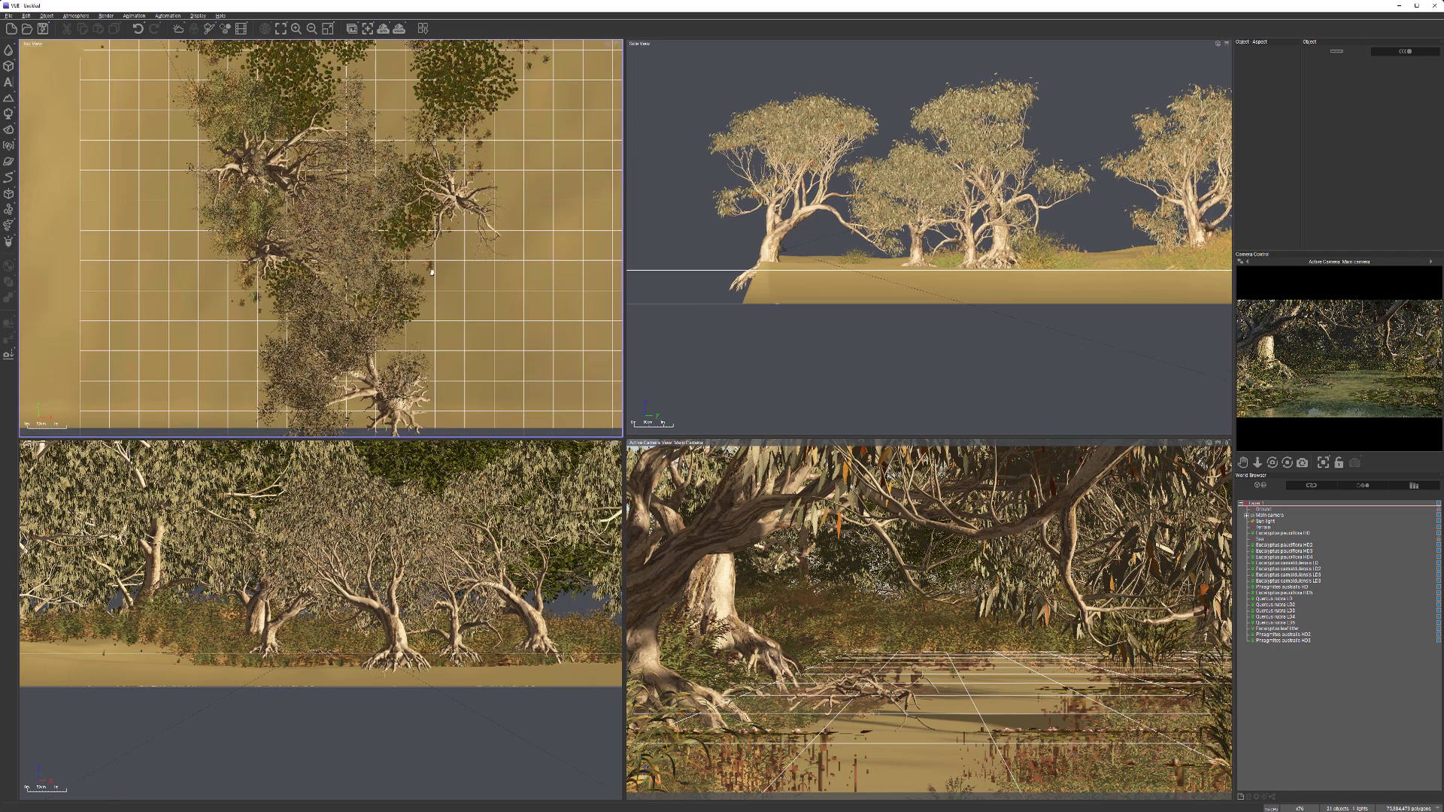
scroll(432, 269, down, 5)
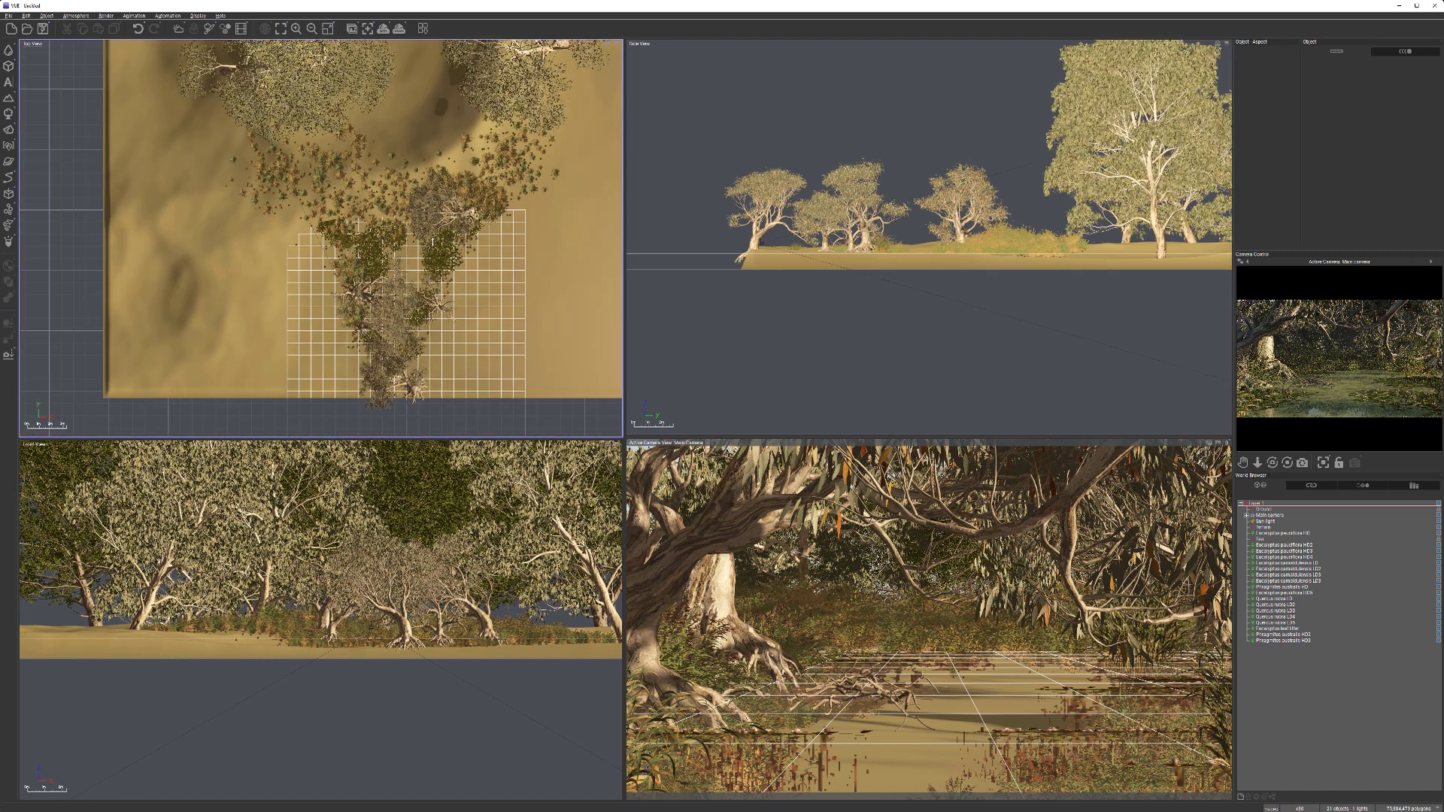
scroll(438, 71, up, 5)
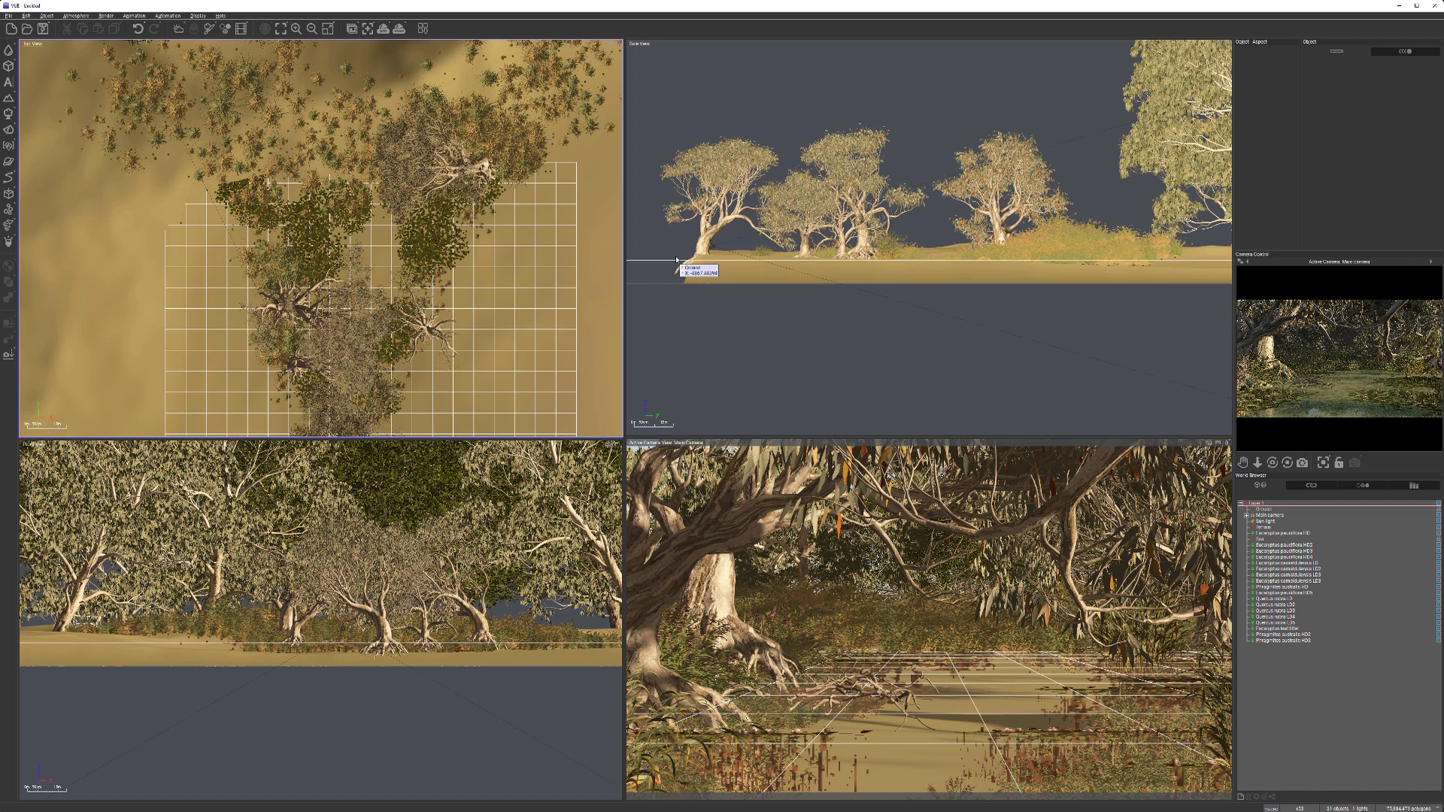
drag(375, 308, 336, 265)
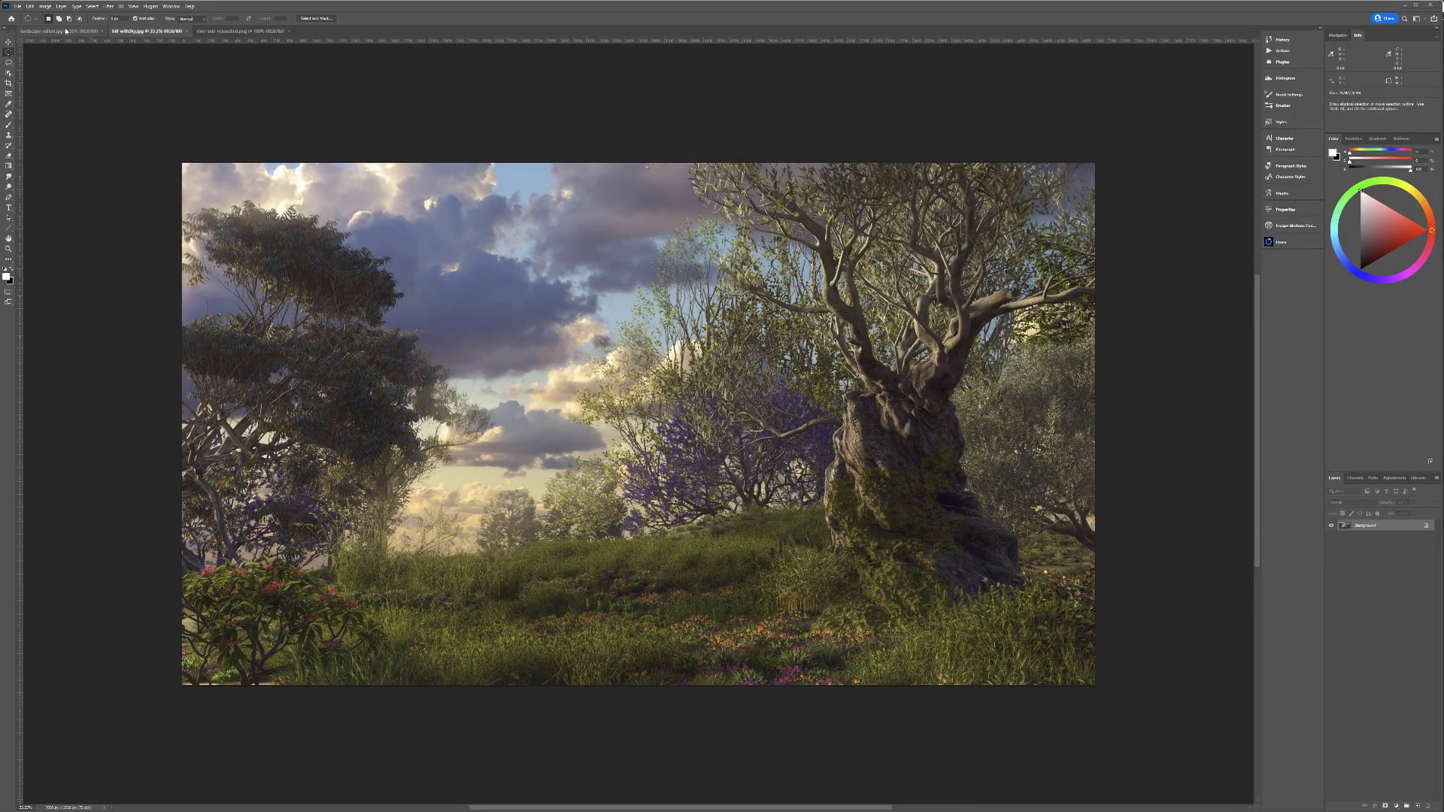
Step: Switch to Photoshop and view the finished portrait landscape, hill and riverside images one after another
click(60, 31)
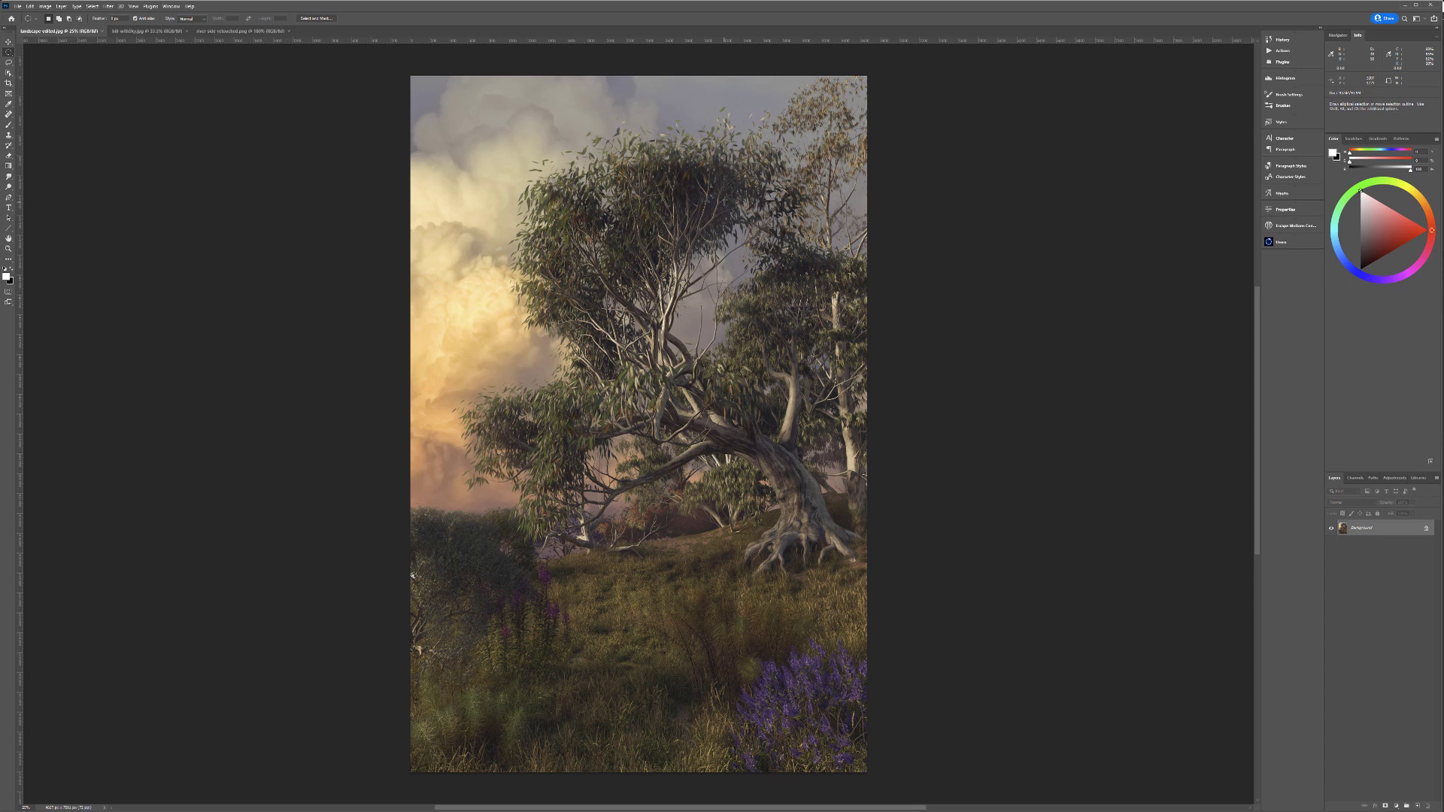
click(146, 31)
click(233, 31)
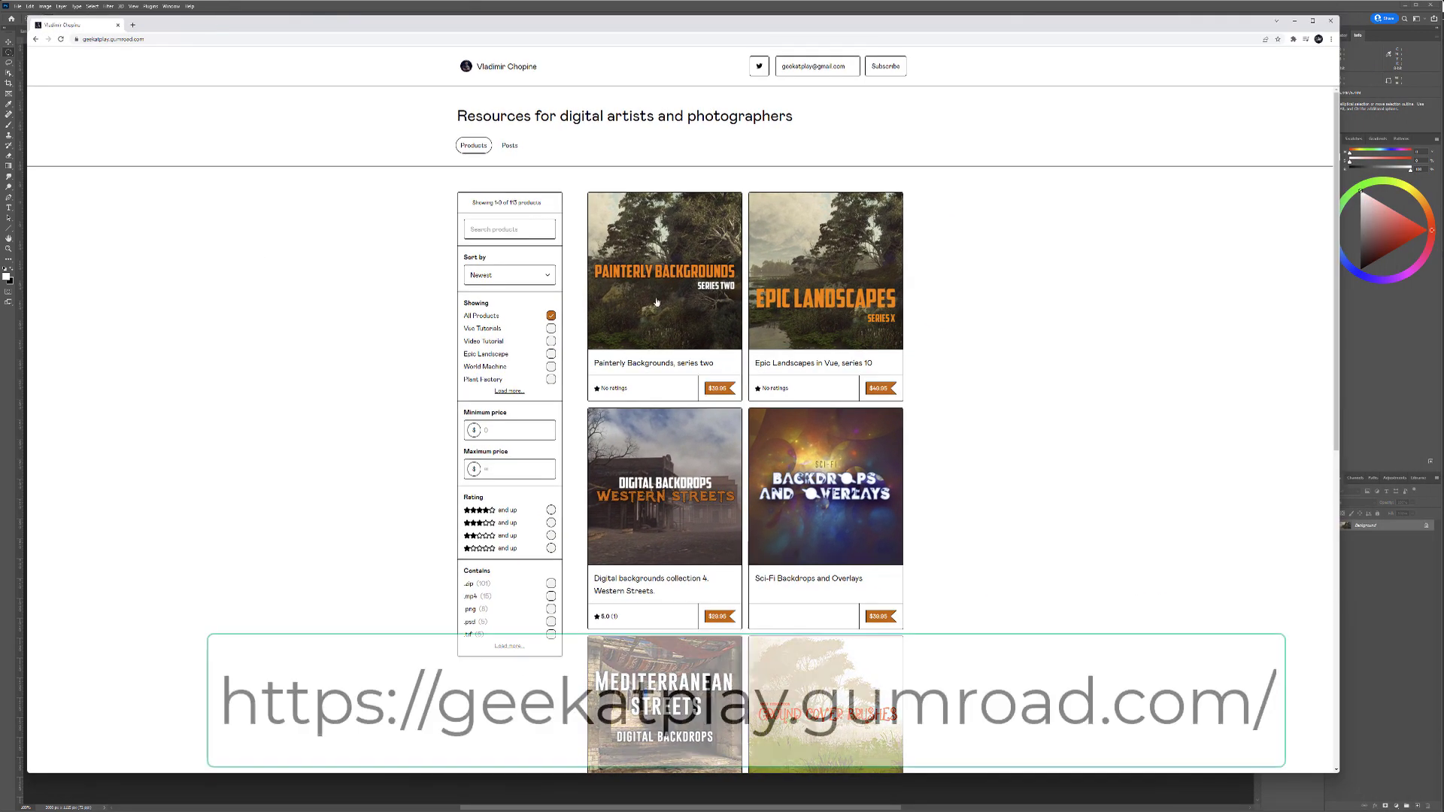
Step: View the "Painterly Backgrounds, series two" product page on Gumroad, and return to Photoshop
click(665, 304)
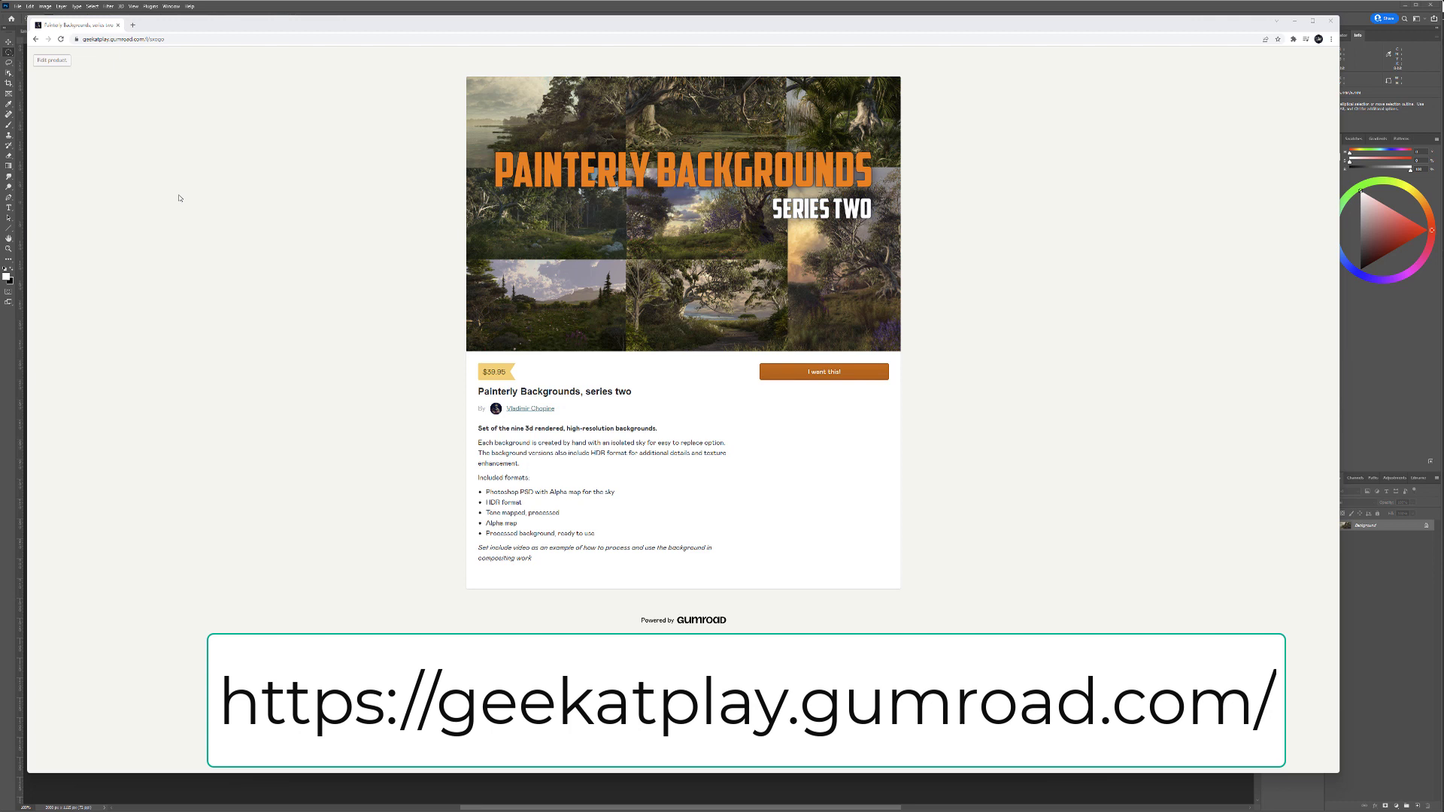
click(1294, 22)
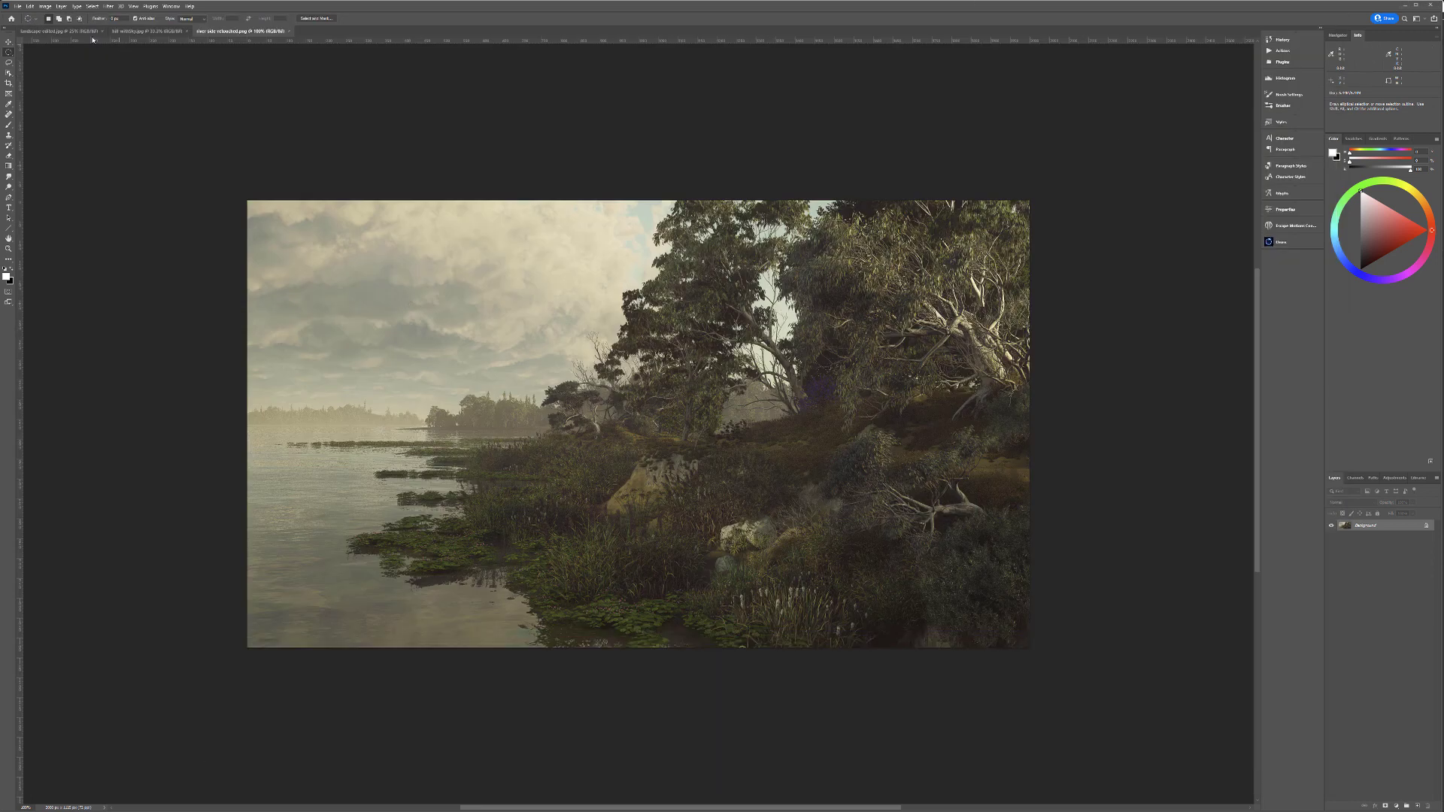
Step: Compare the portrait landscape, hill and riverside documents, finishing on the riverside image
click(61, 31)
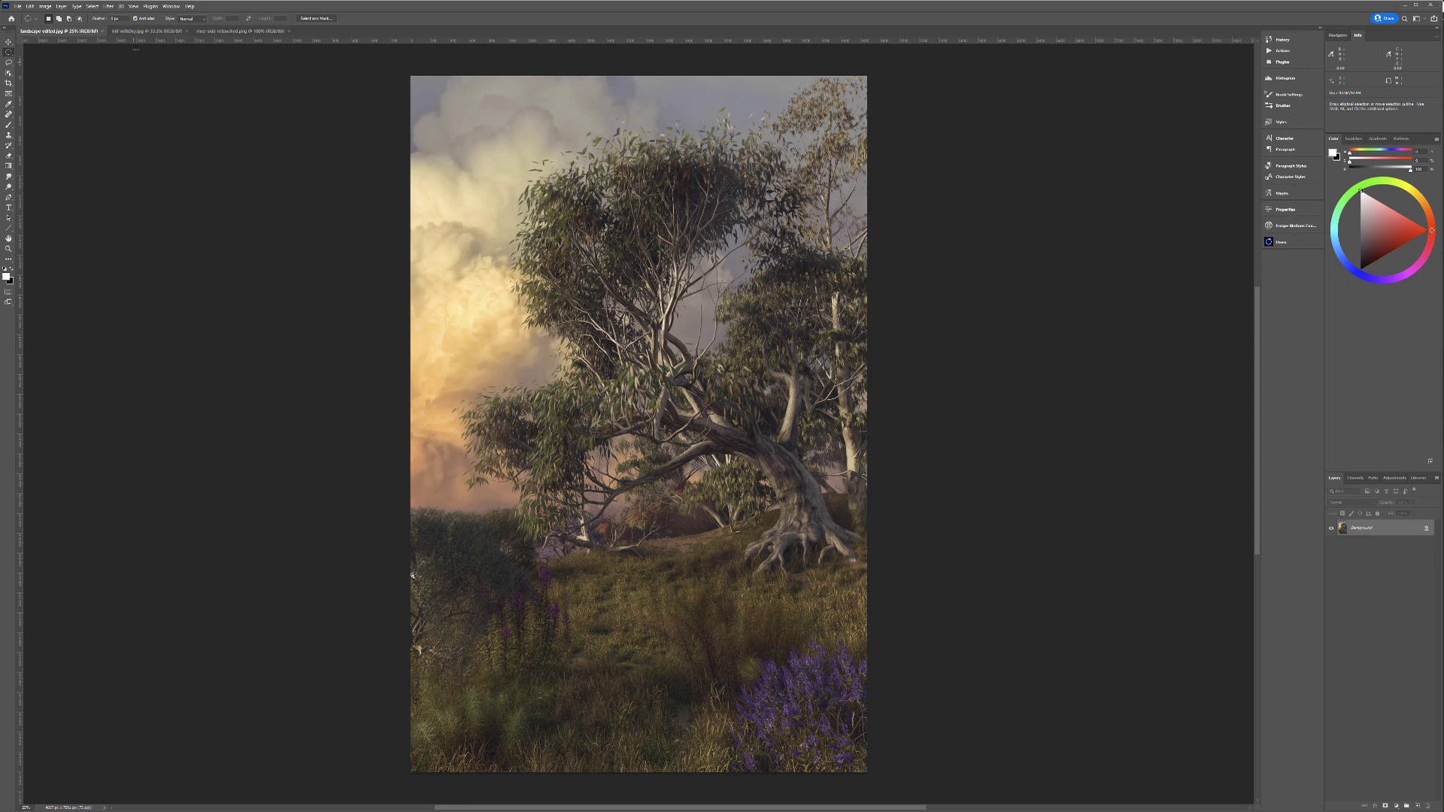
click(143, 31)
click(60, 31)
click(261, 31)
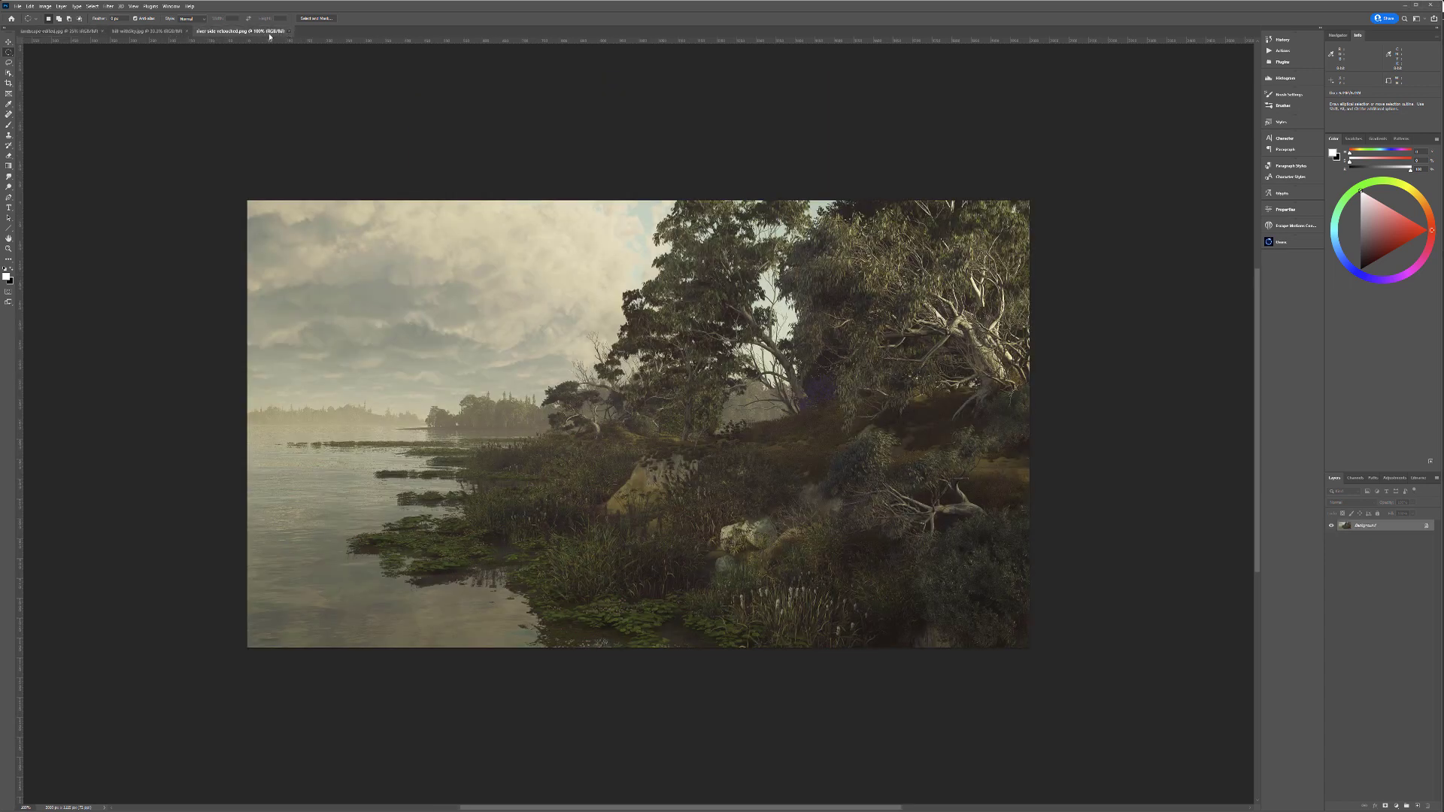
Step: Close the riverside and hill images, and open the unedited portrait landscape PSD as a new document
click(289, 31)
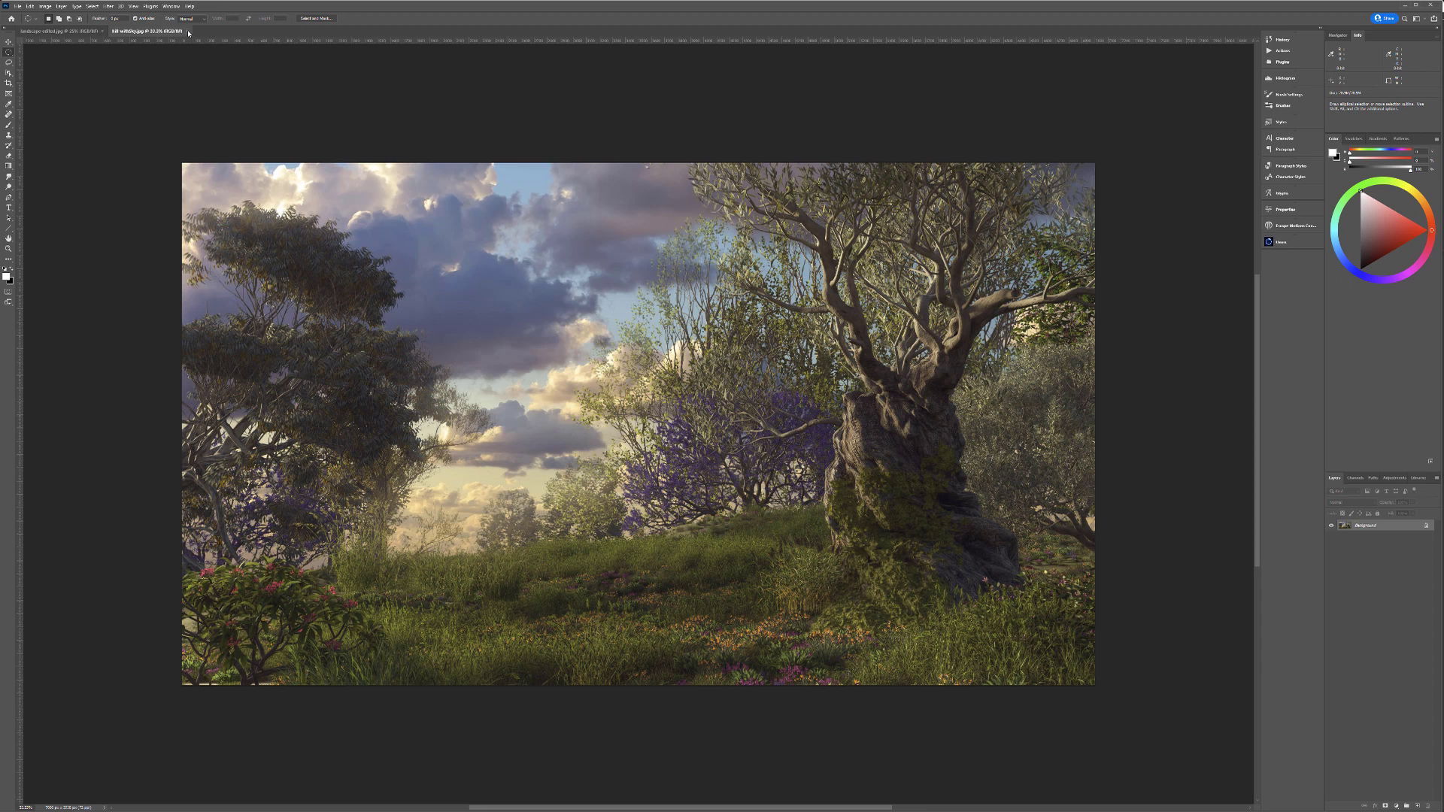
click(189, 32)
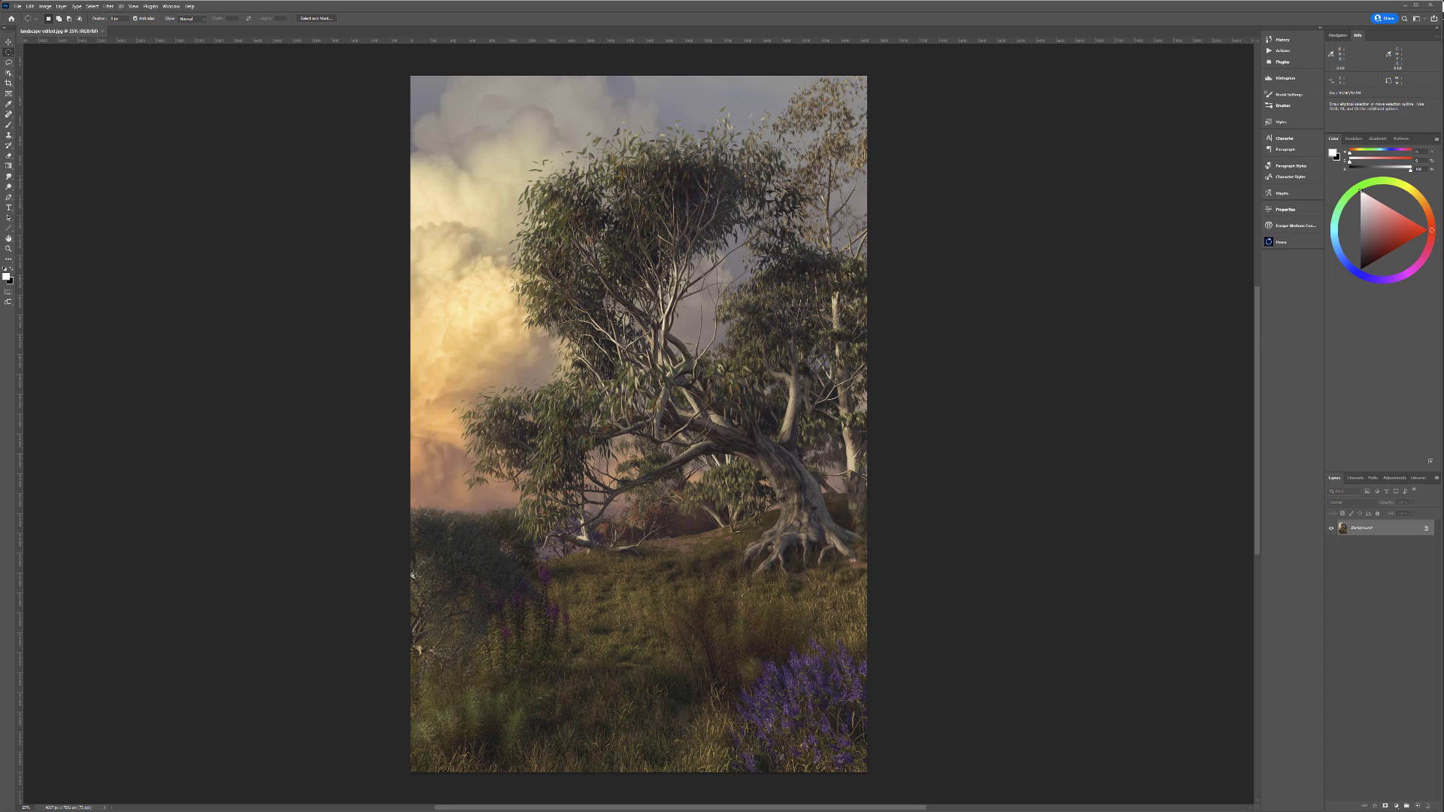
drag(512, 52, 507, 33)
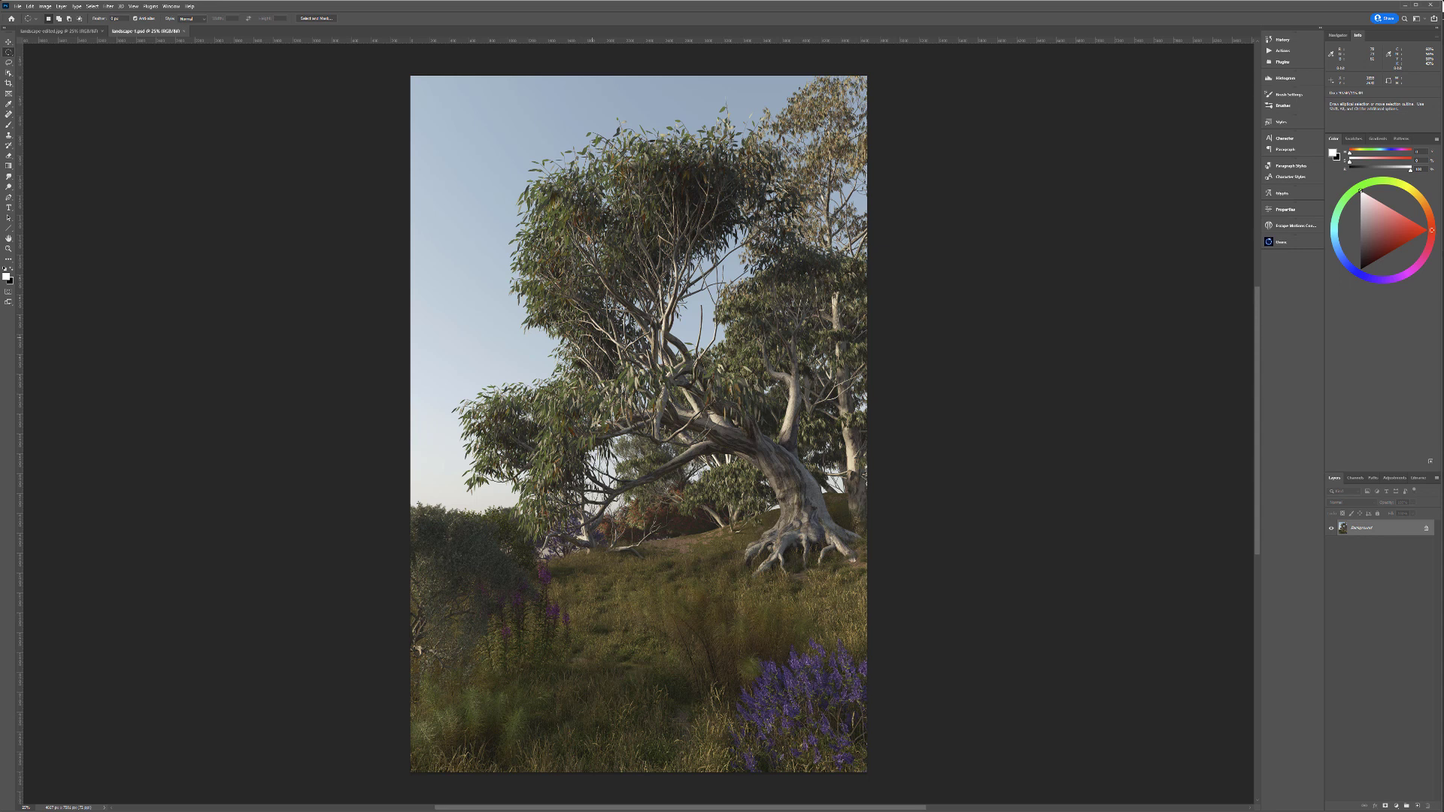
Step: Duplicate the Background layer and mask out its sky using a selection loaded from the Alpha 1 channel
click(1354, 478)
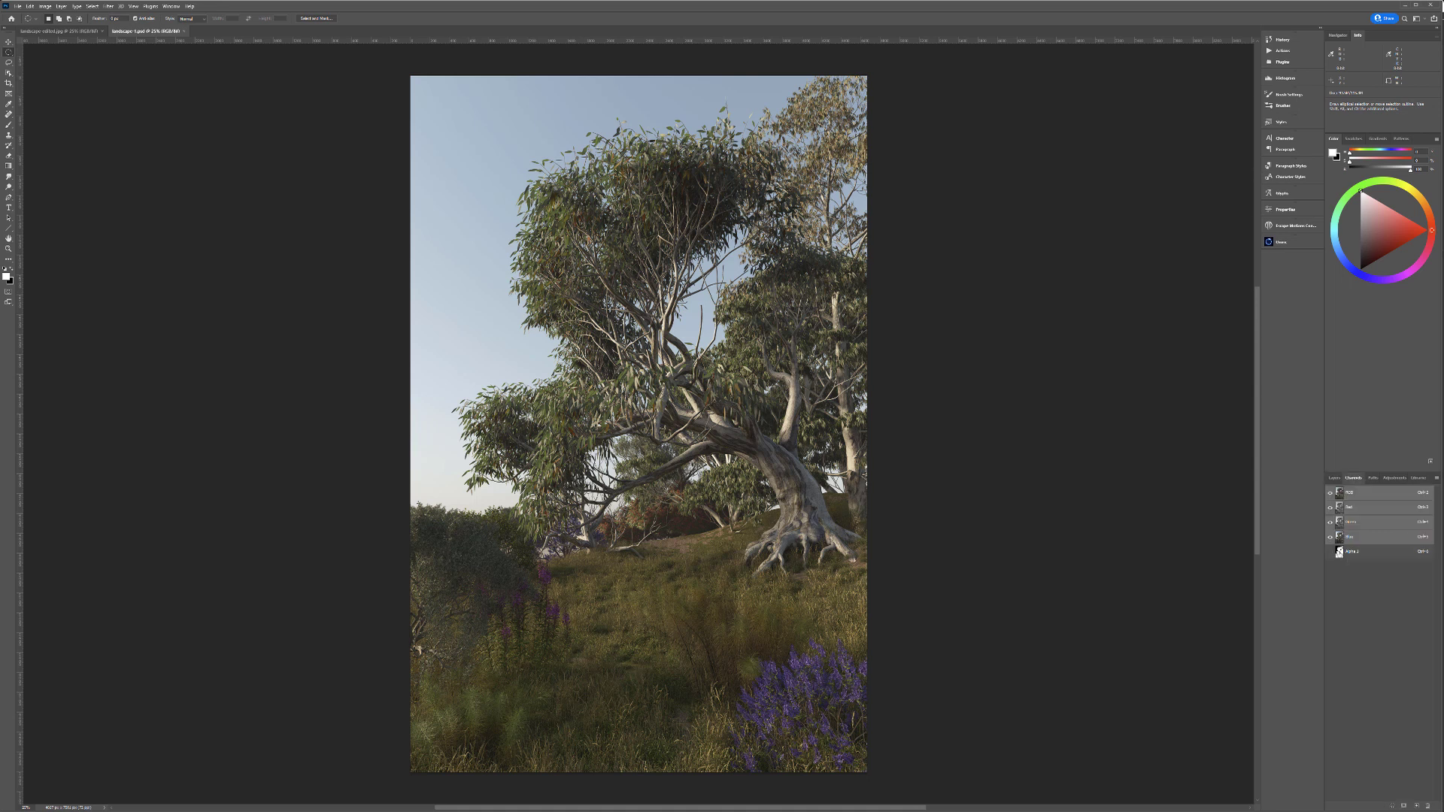
ctrl+click(1339, 552)
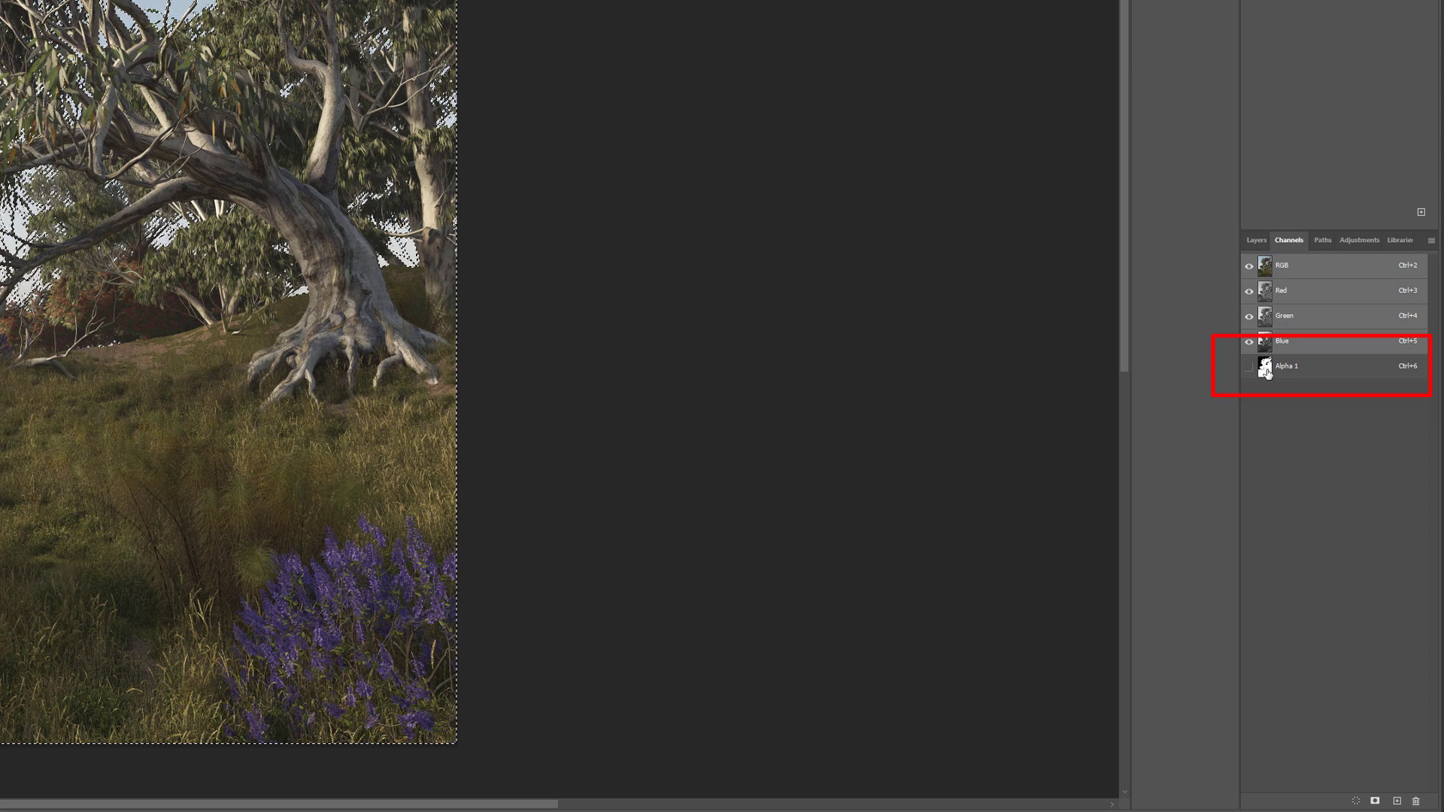
click(1255, 240)
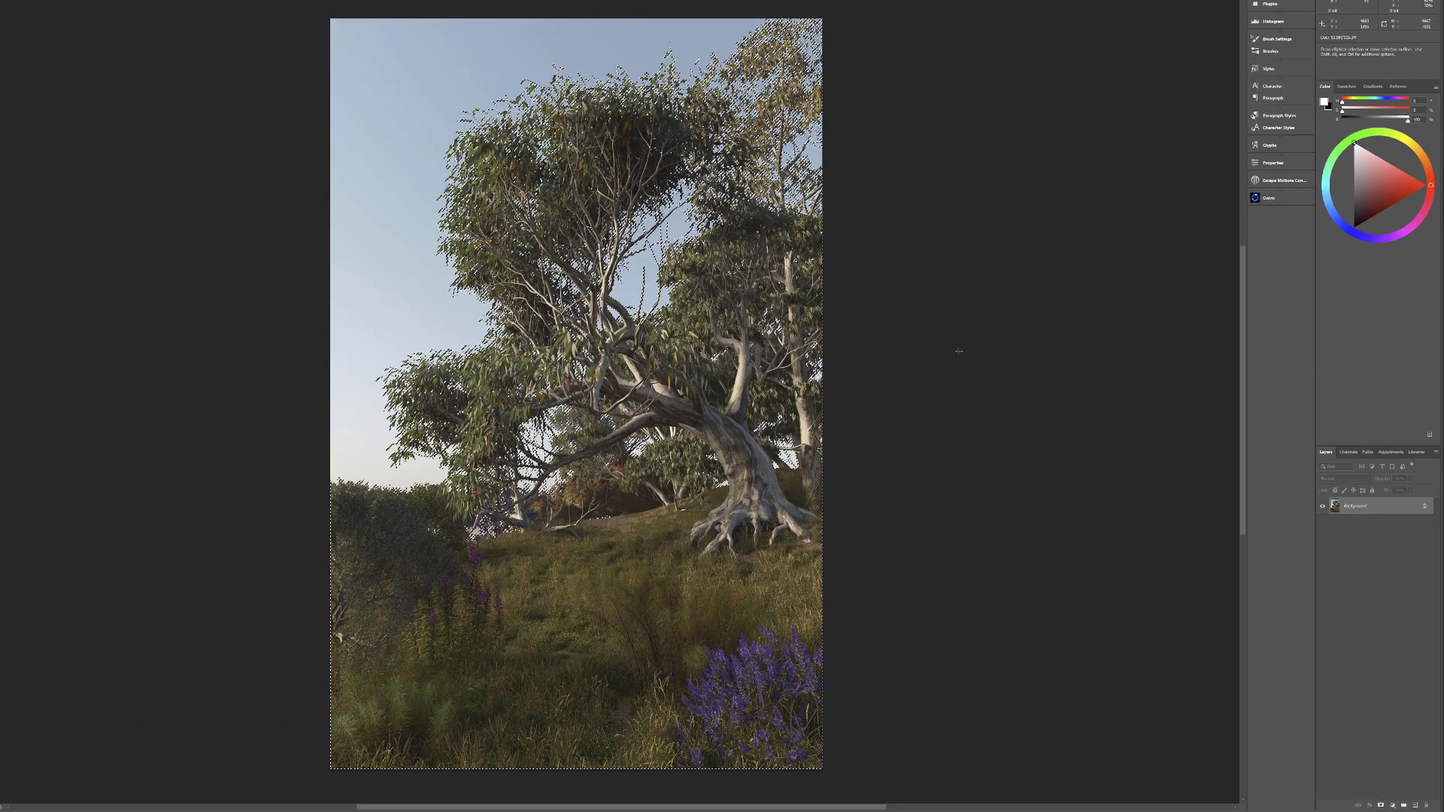
drag(1371, 540, 1418, 806)
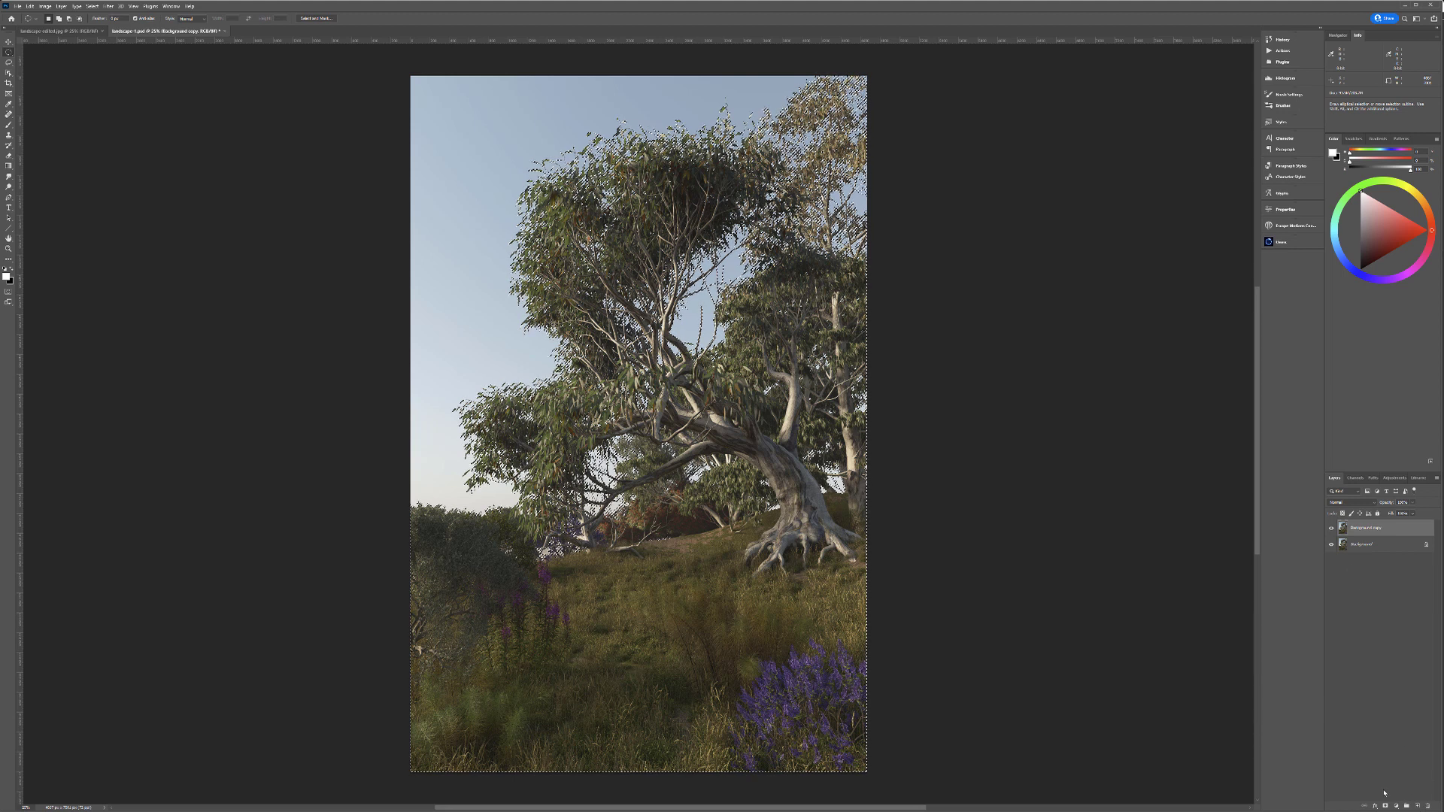
click(1385, 806)
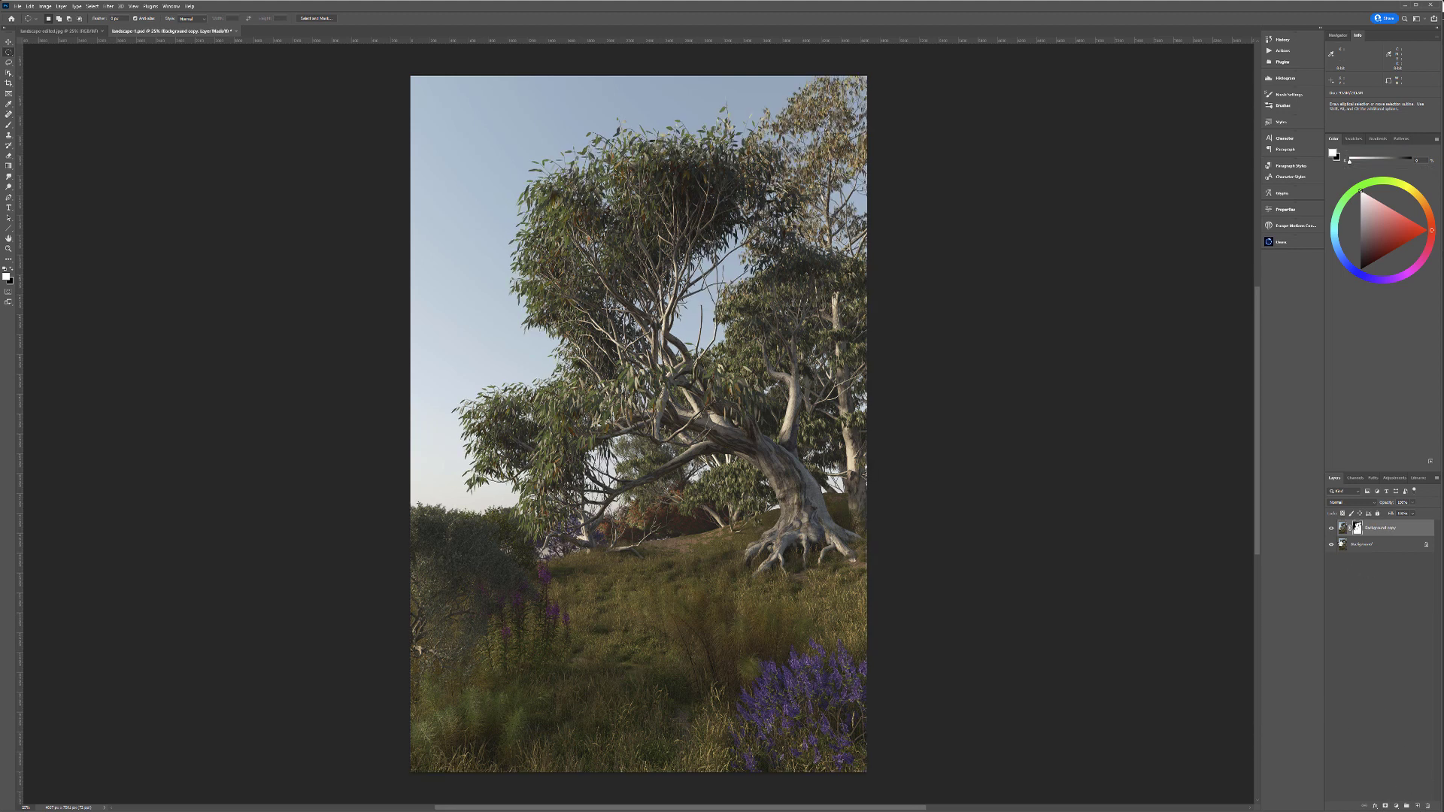
Step: Hide the original Background layer and inspect the mask edges around the leaves and branches
click(1332, 543)
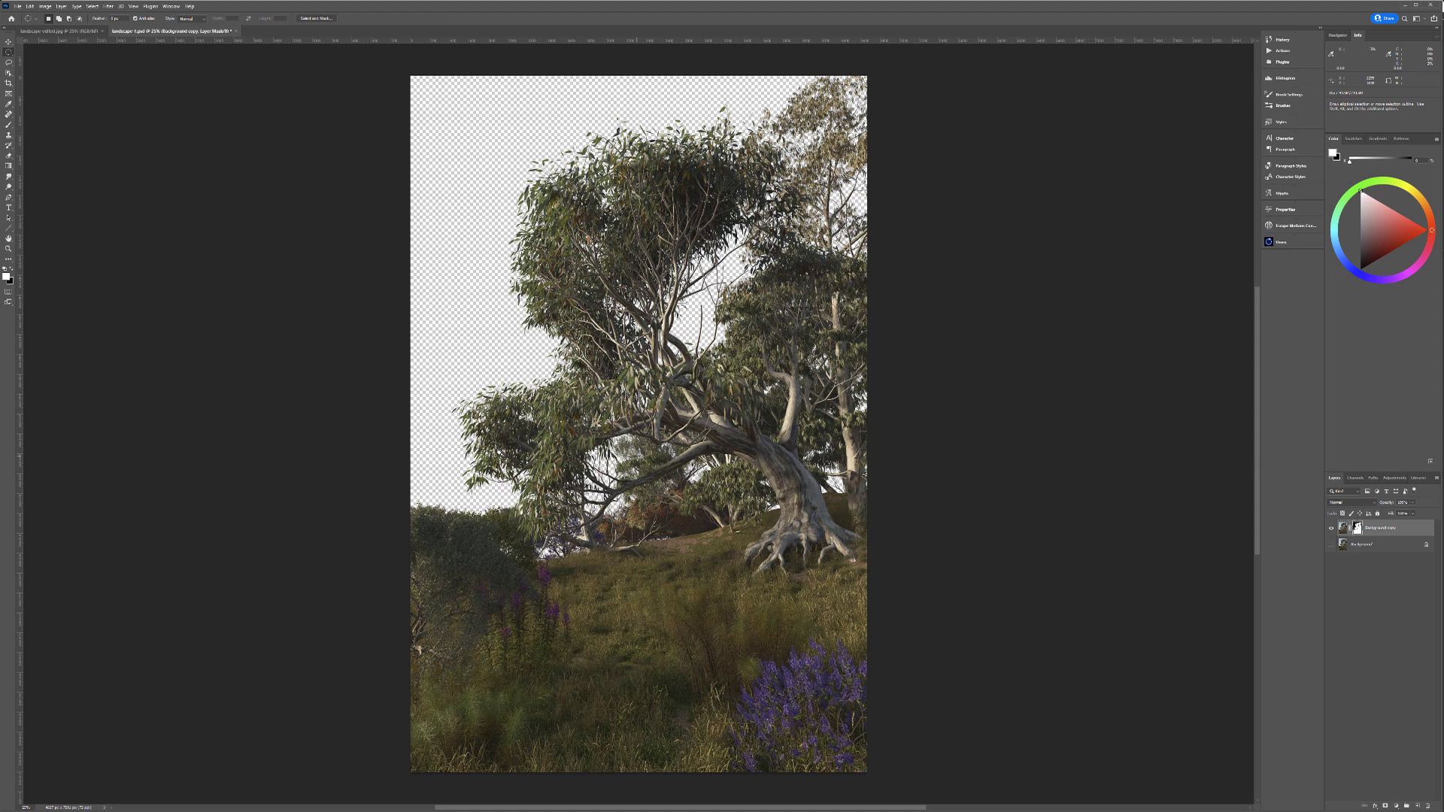
scroll(632, 485, up, 5)
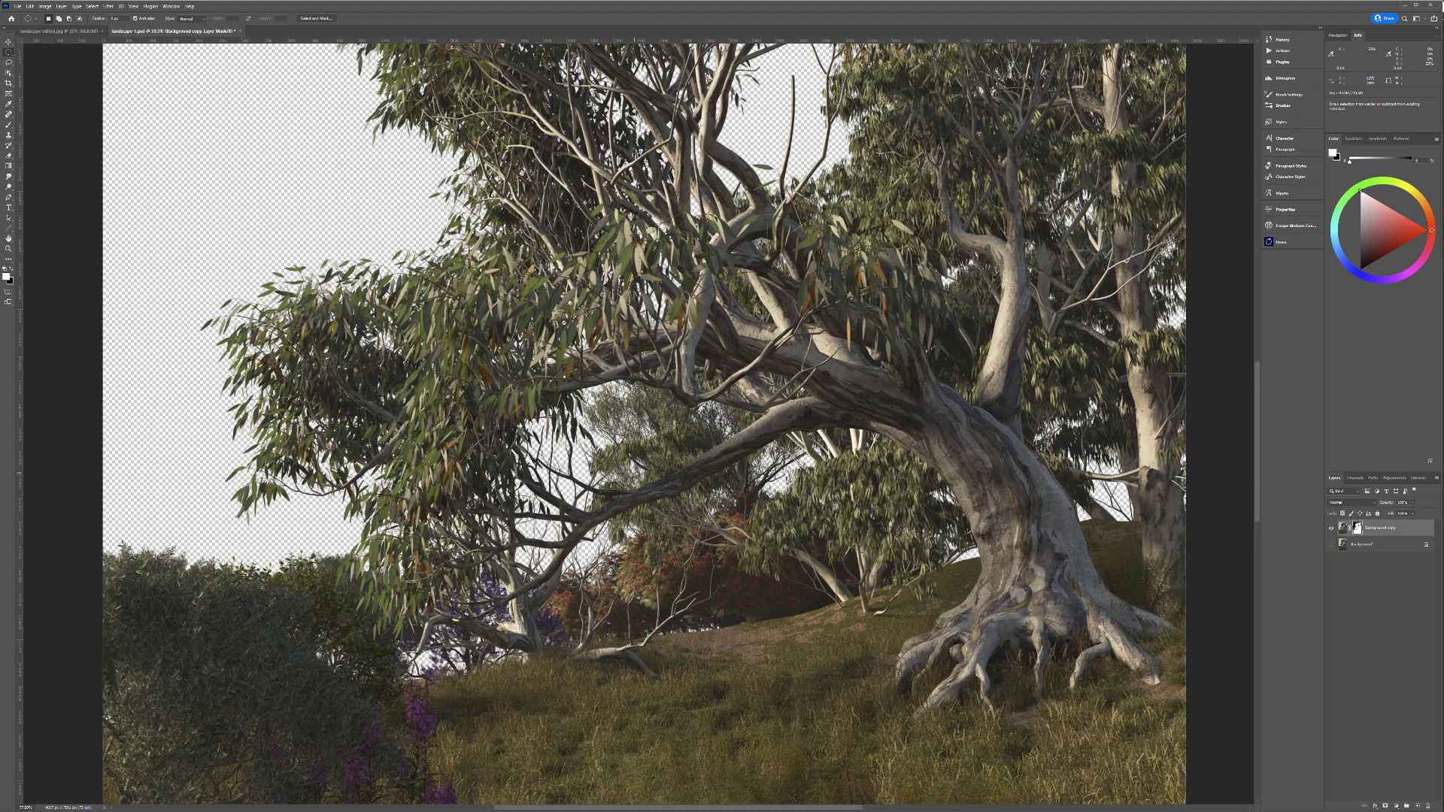
scroll(632, 486, up, 5)
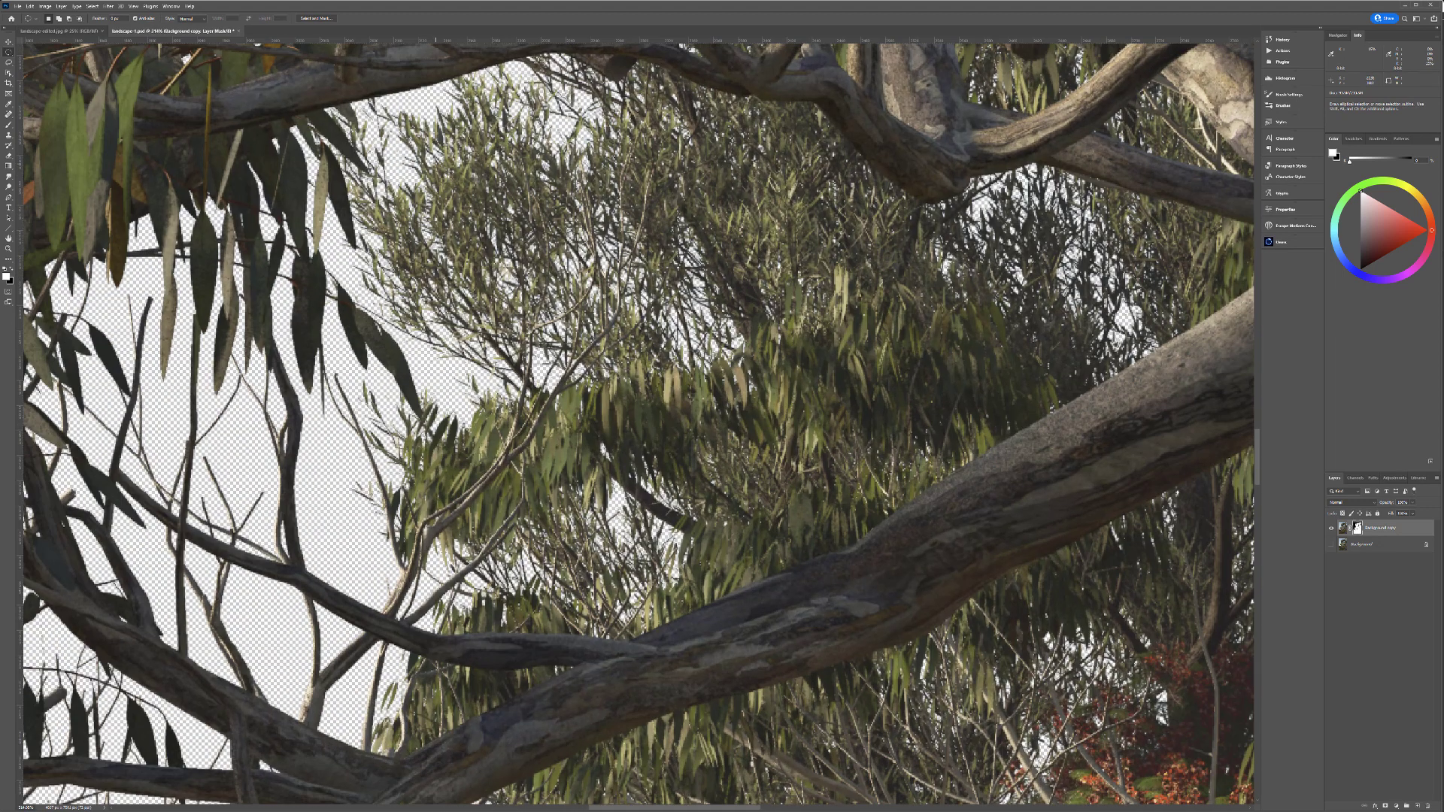
scroll(632, 485, down, 3)
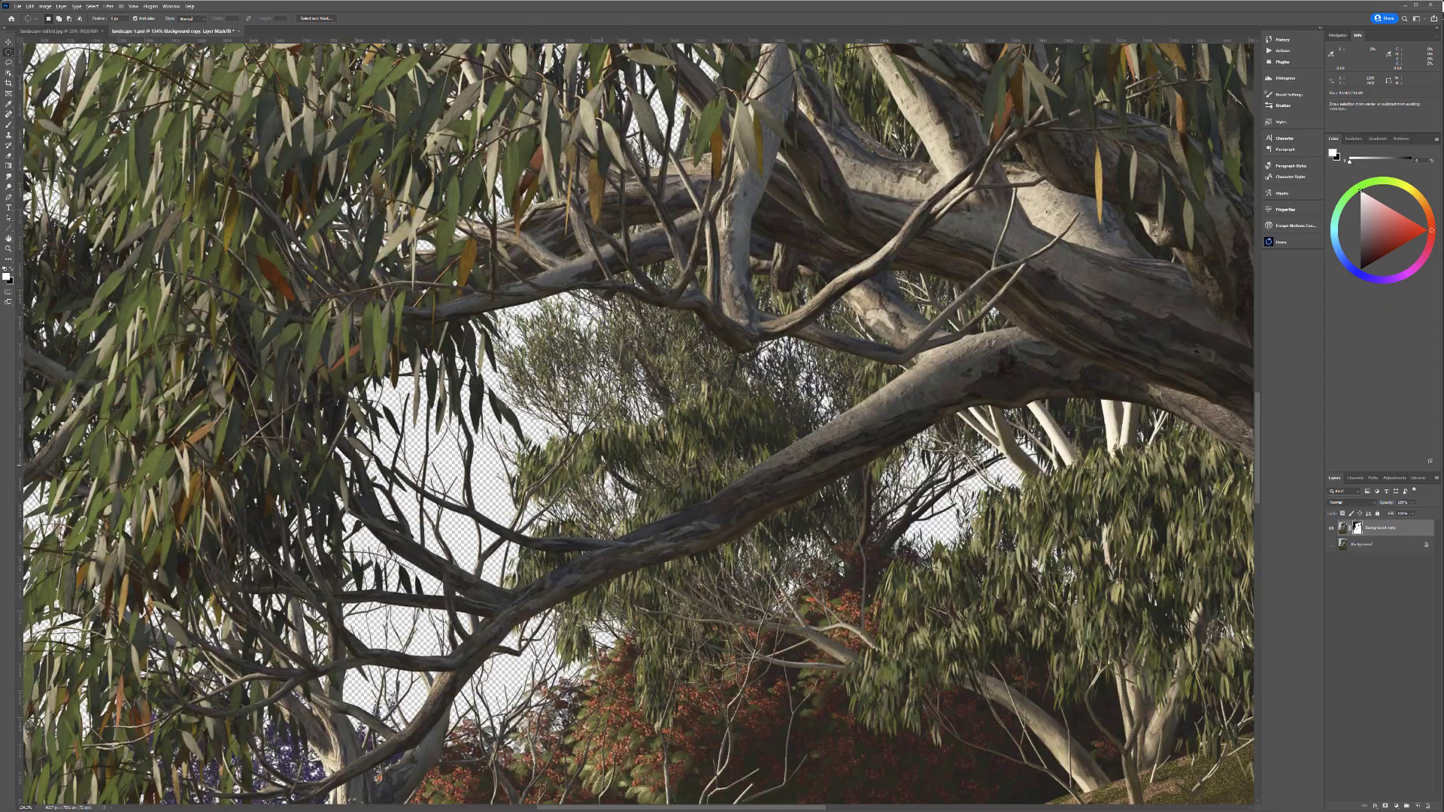
scroll(633, 485, down, 5)
scroll(472, 251, down, 2)
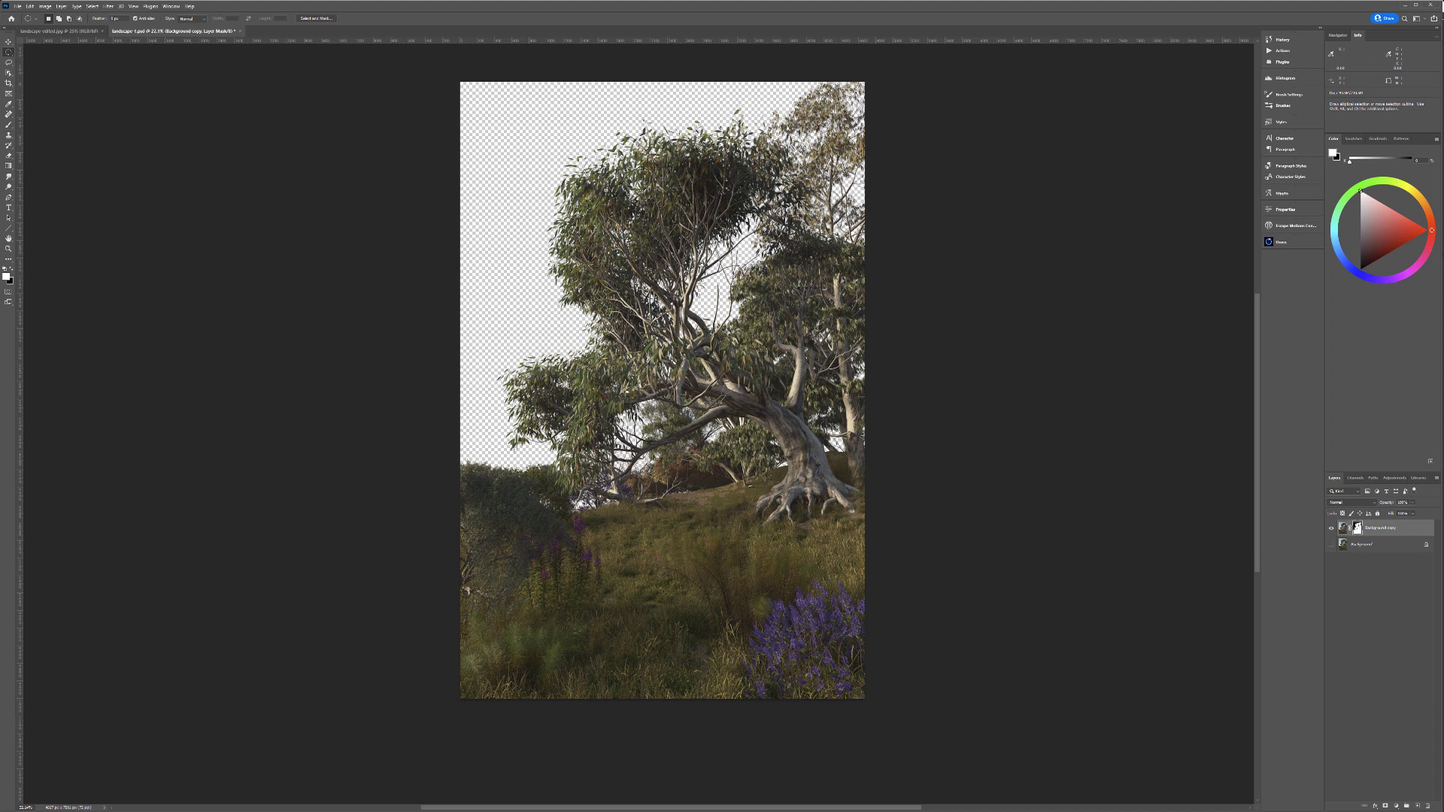
Step: Open another version of the landscape as a separate document, and close it again
drag(529, 62, 518, 28)
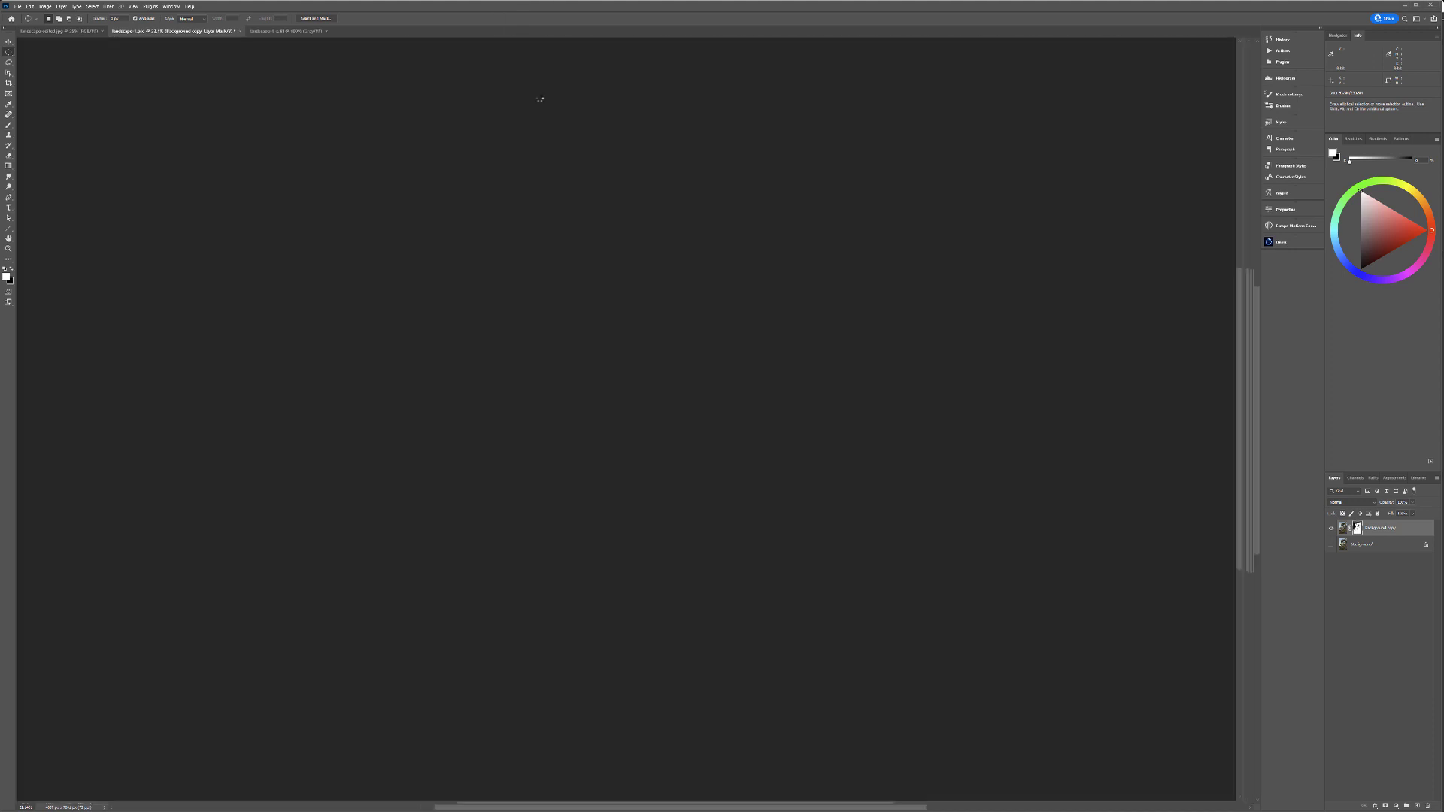
click(326, 32)
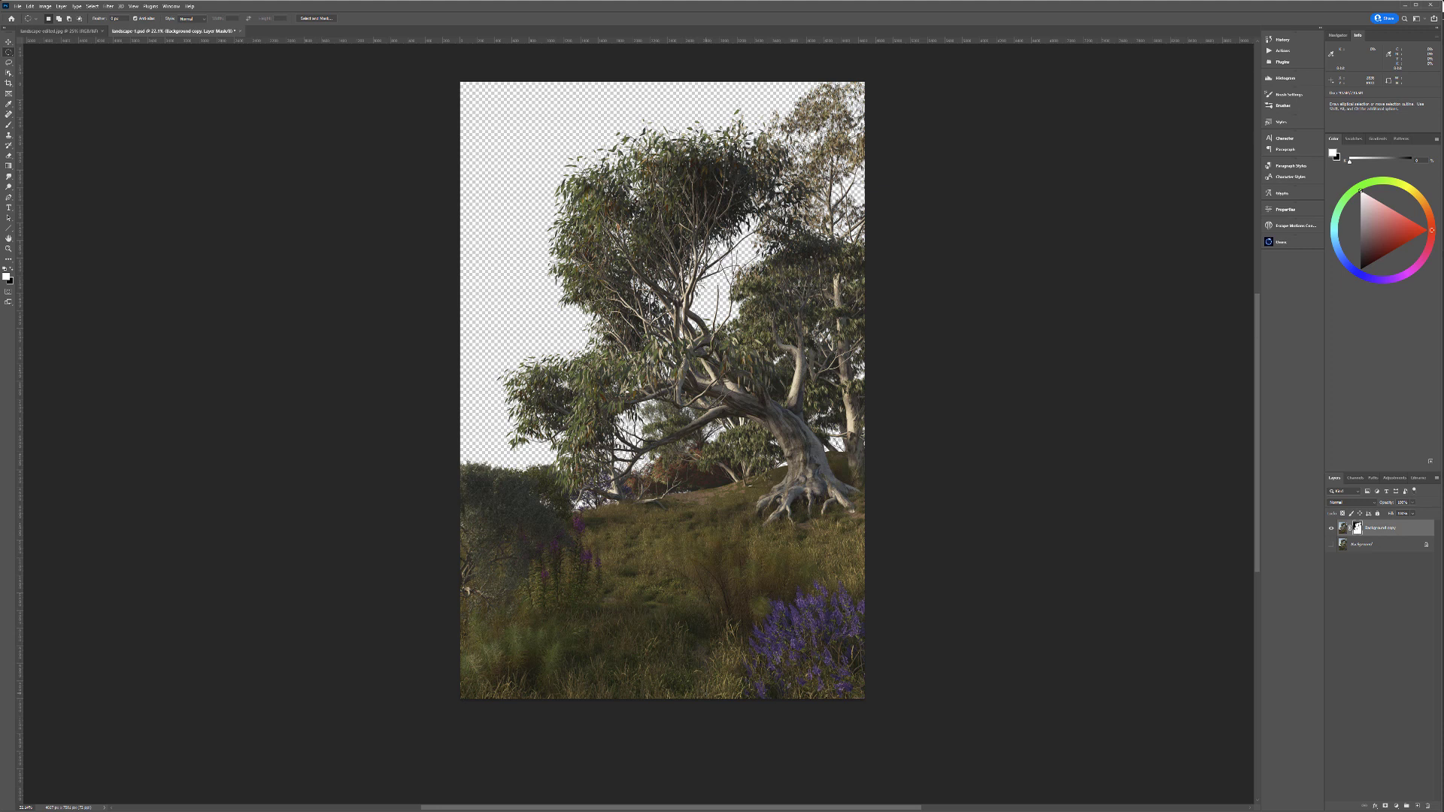
Step: View the layer mask of the Background copy on its own, return to the image, and disable the mask
alt+click(1358, 529)
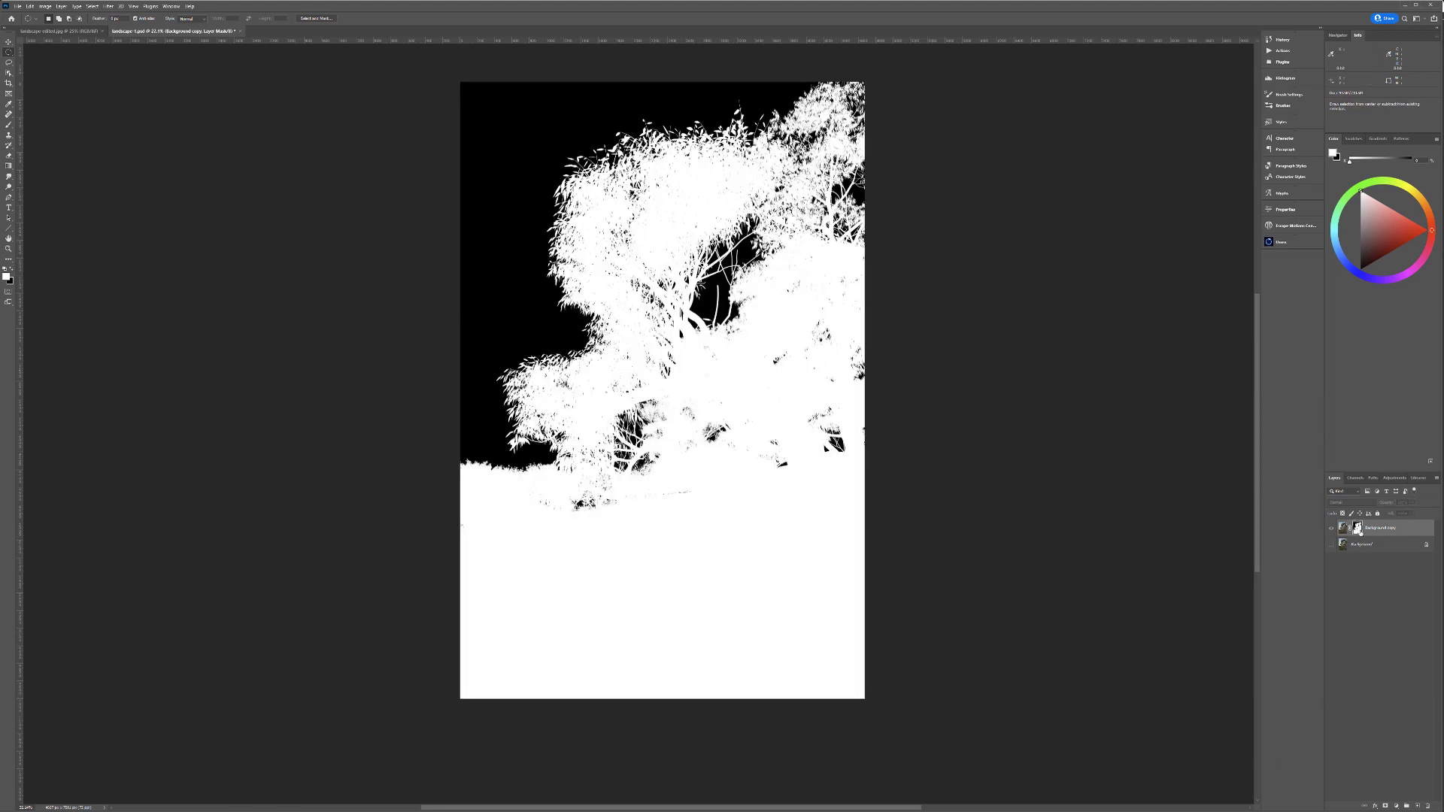
alt+click(1359, 529)
shift+click(1358, 528)
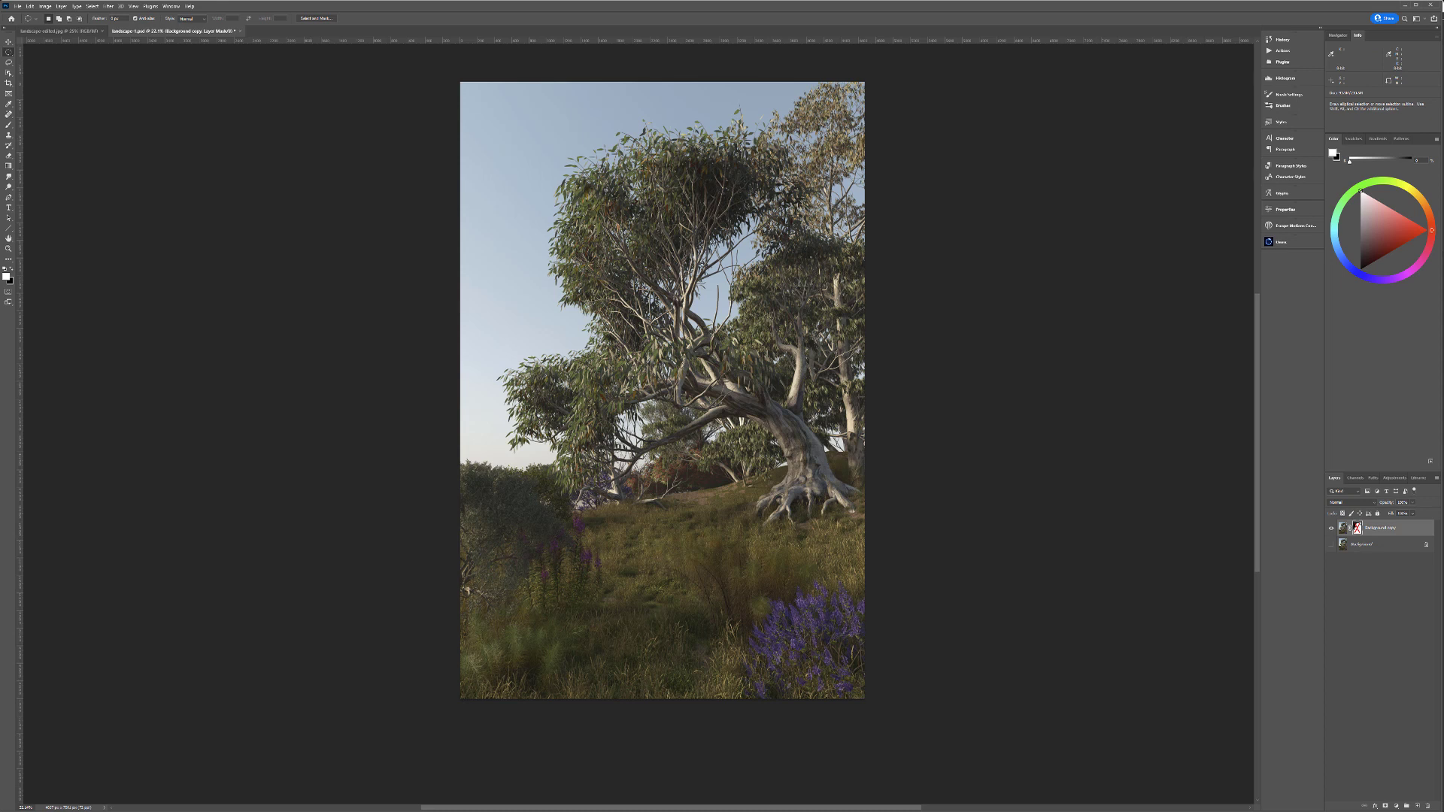
Step: Open the landscape HDR image in Photomatix Pro with Open only, and tone-map it using the Previous Session preset
click(752, 798)
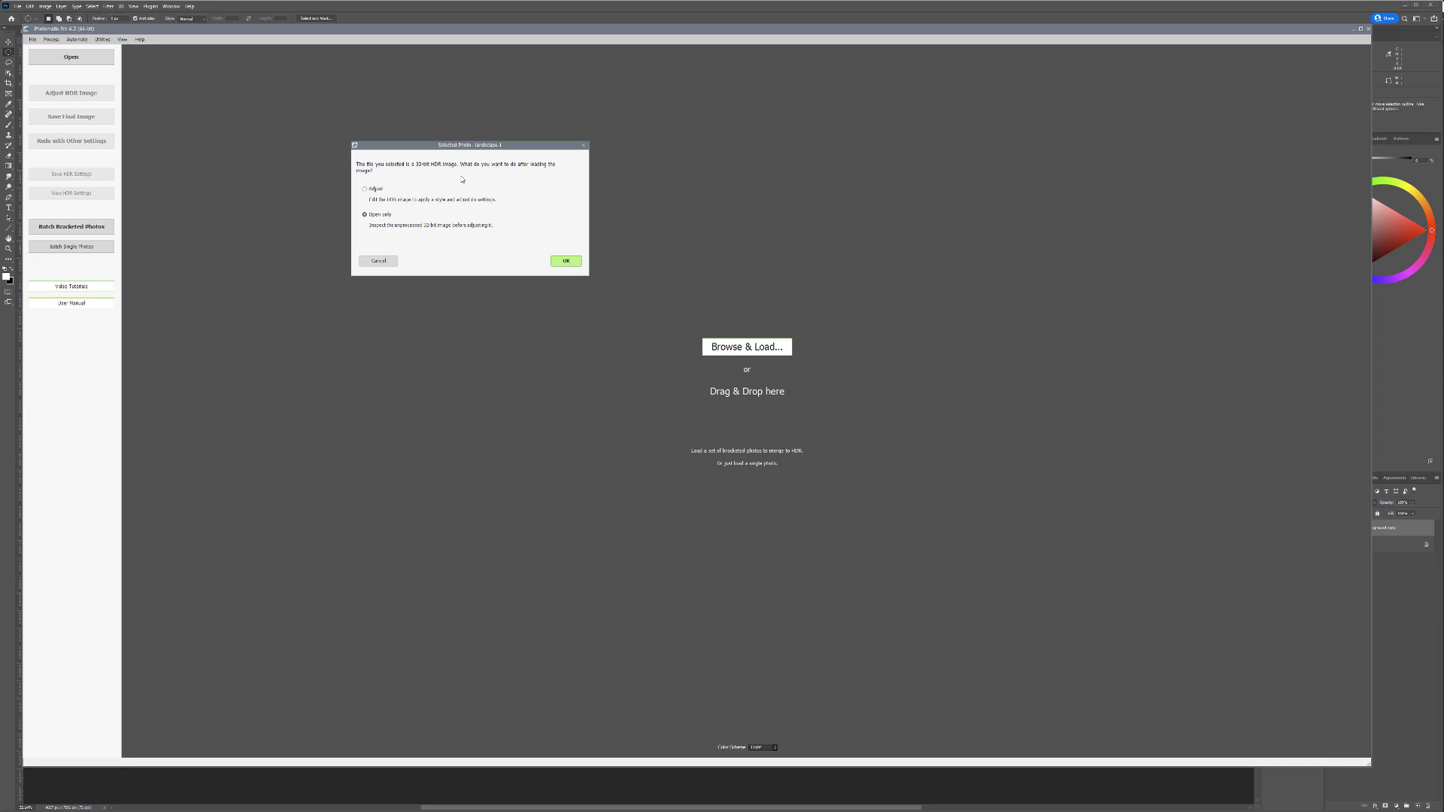
click(562, 261)
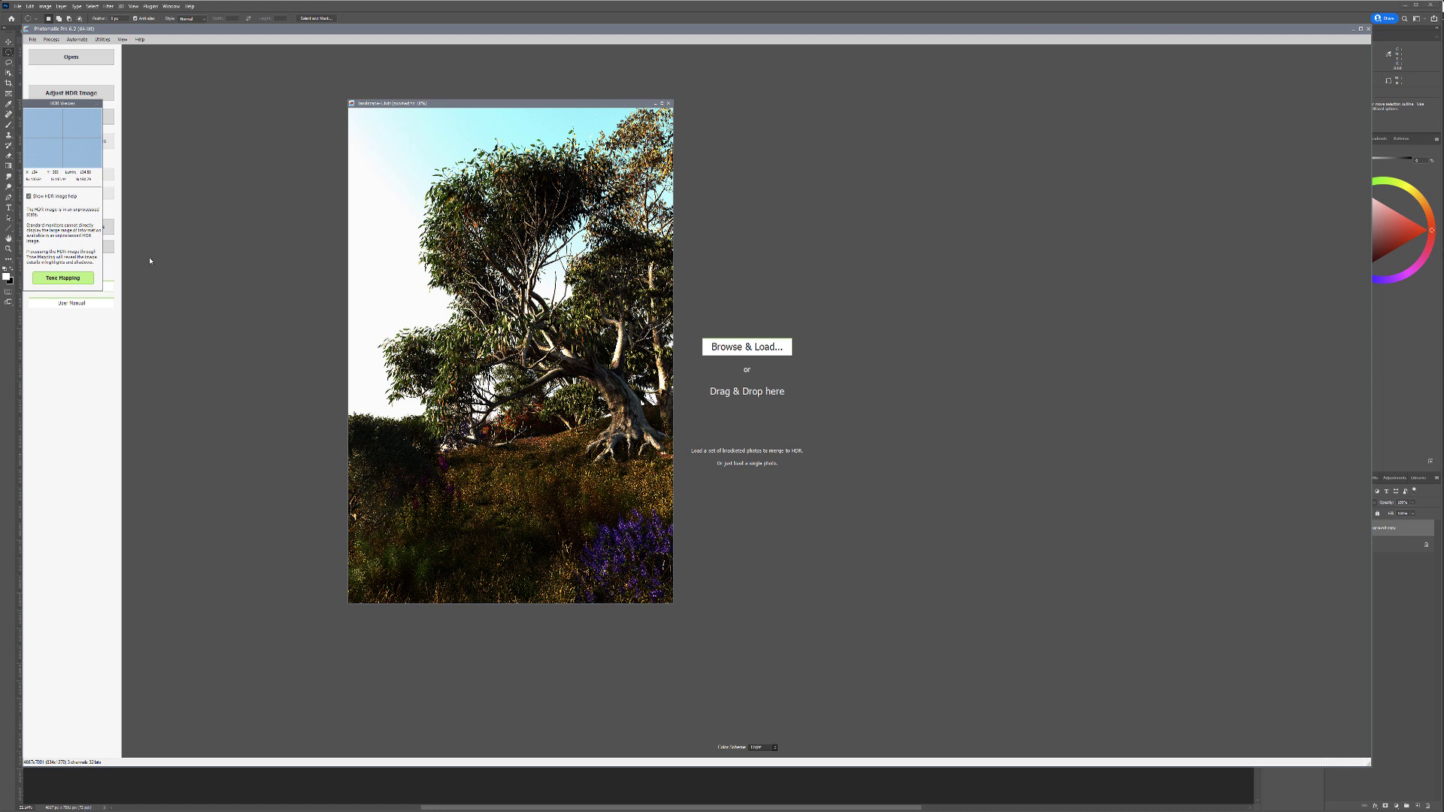
click(73, 278)
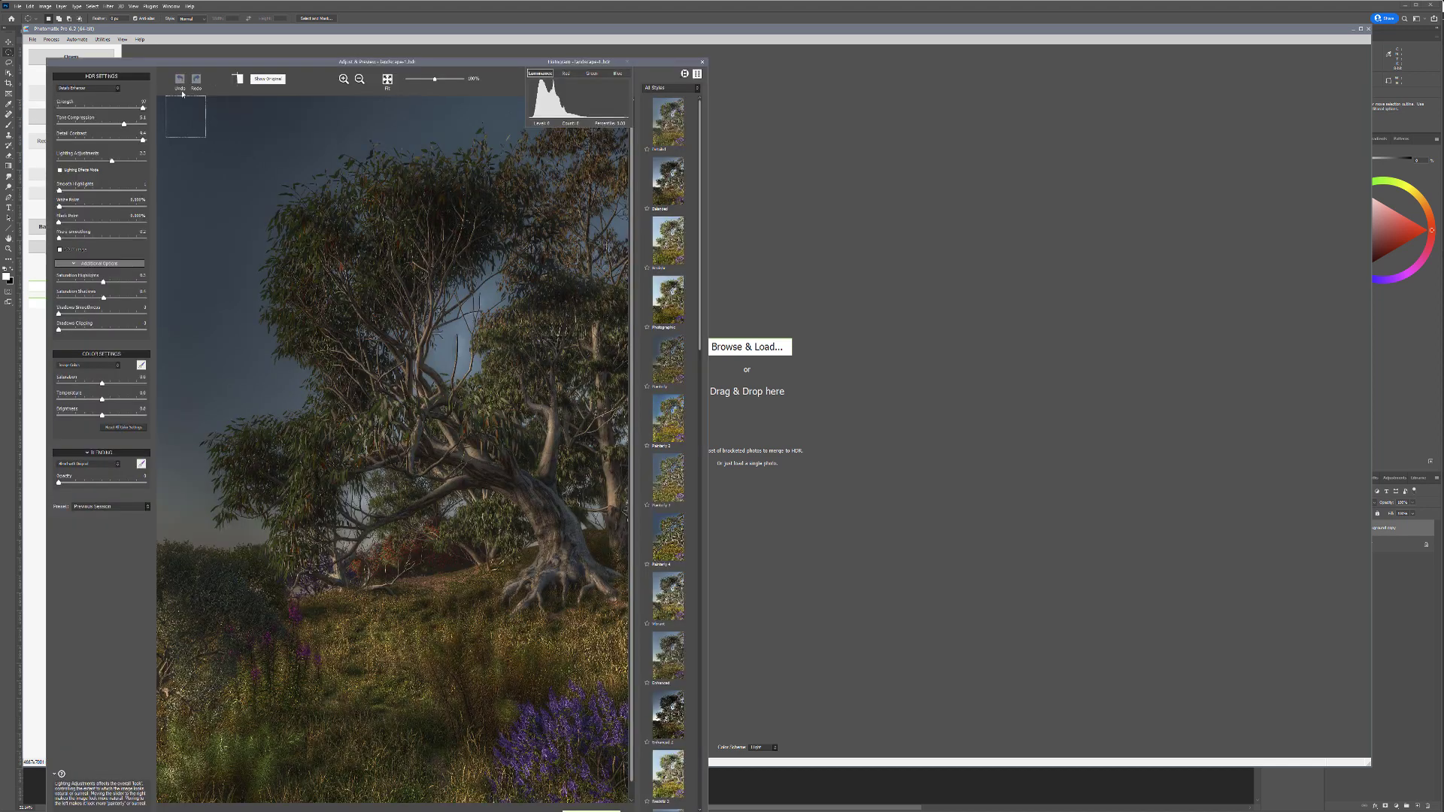
drag(285, 63, 431, 51)
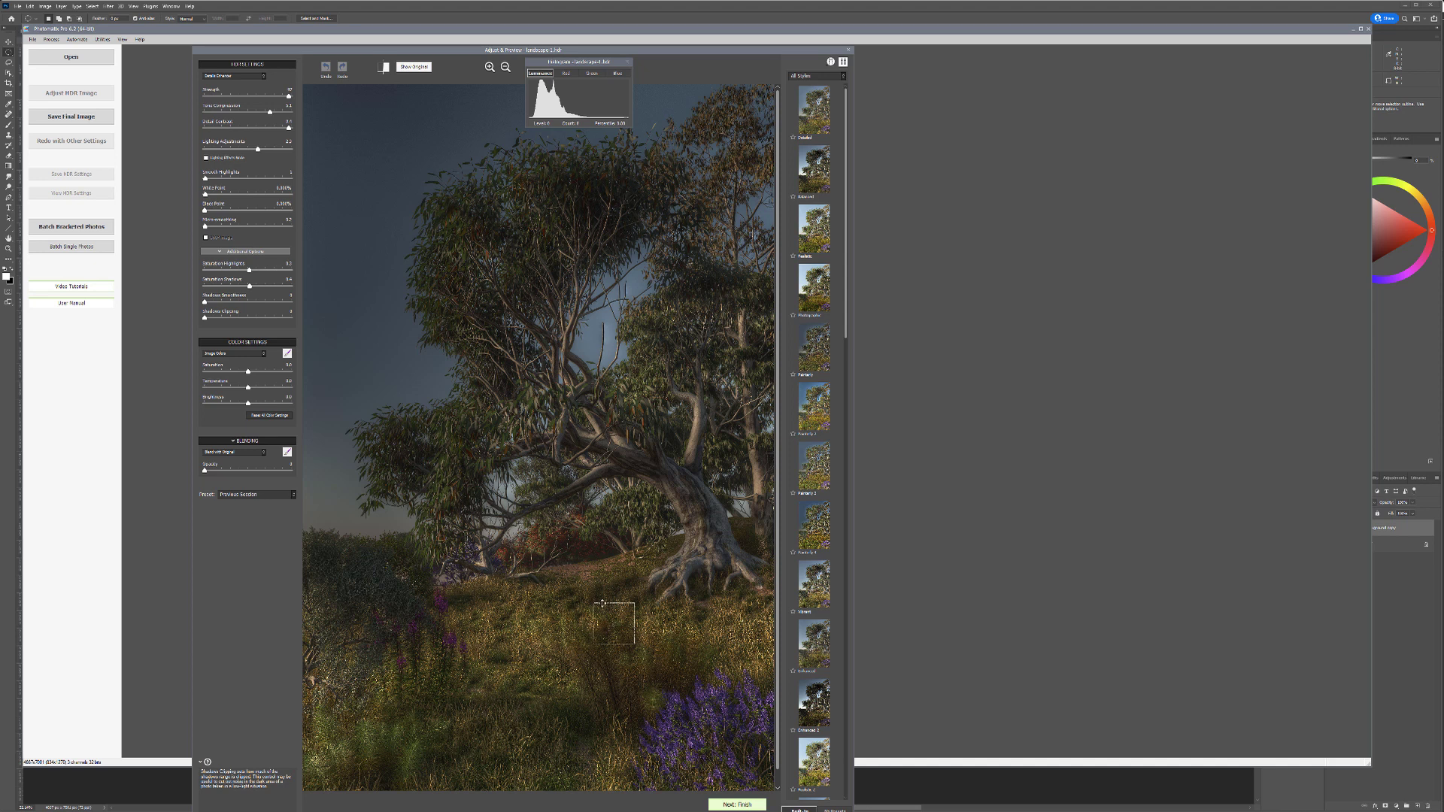
click(741, 806)
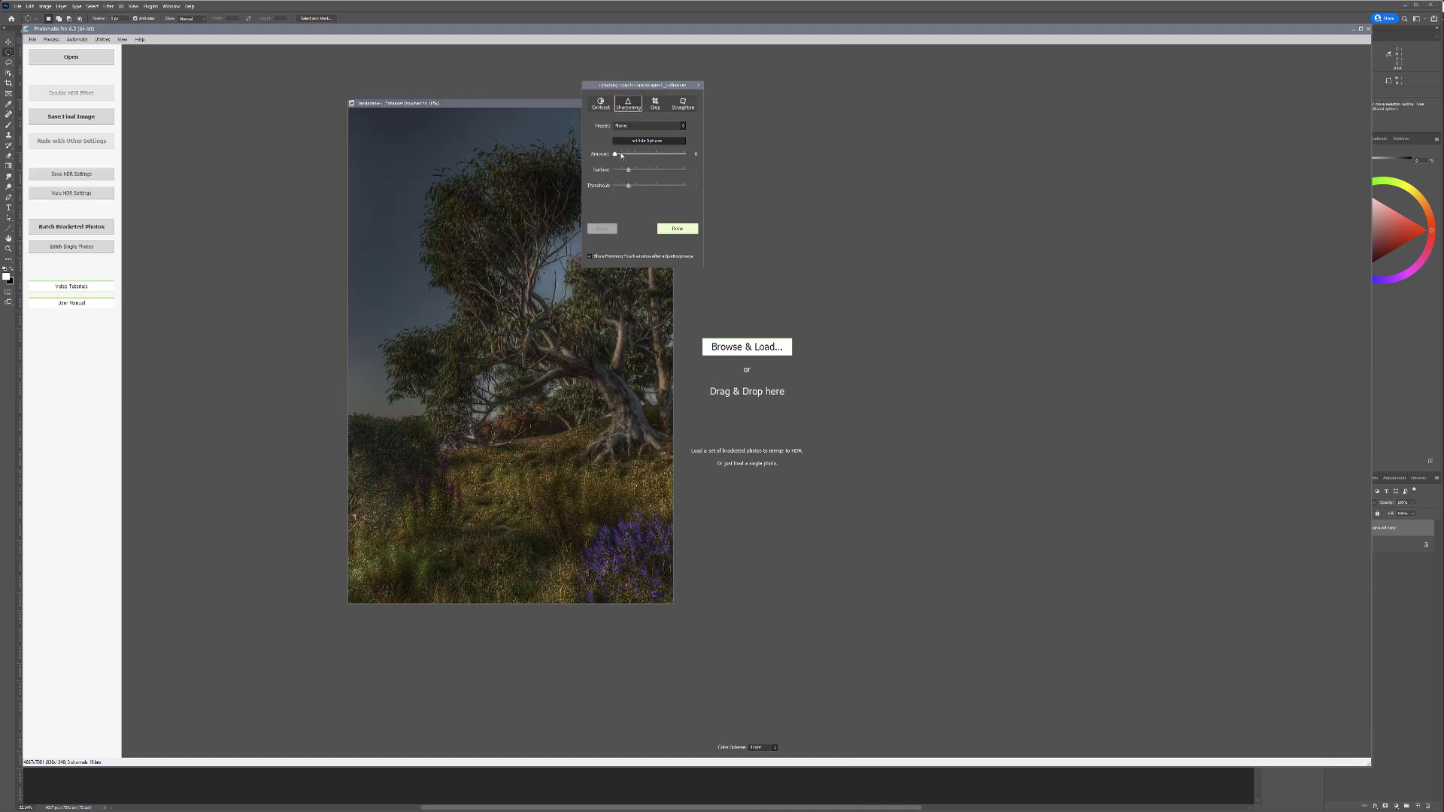
Step: Apply a small custom amount of sharpening to the tone-mapped image, and return to Photoshop
drag(616, 154, 625, 155)
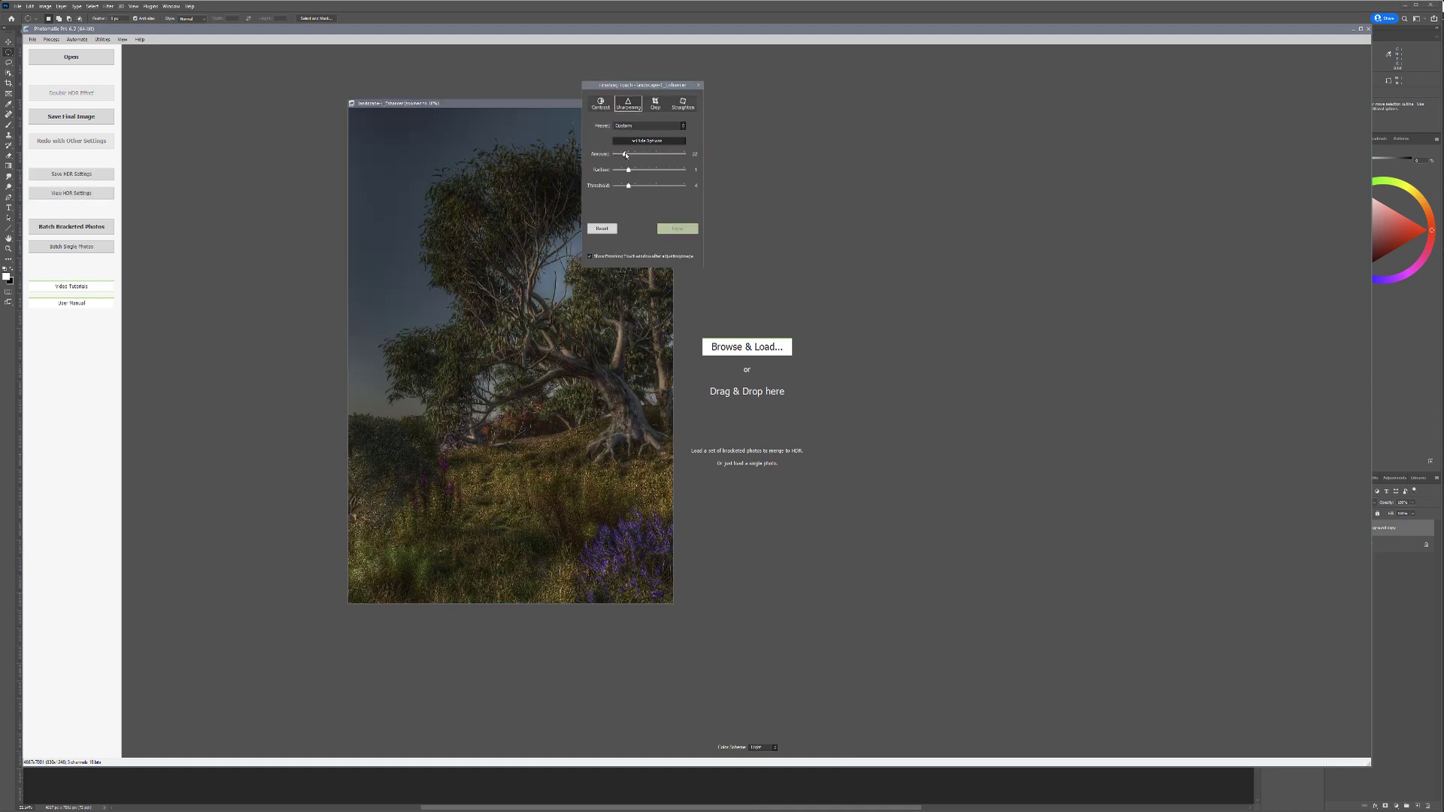
click(679, 229)
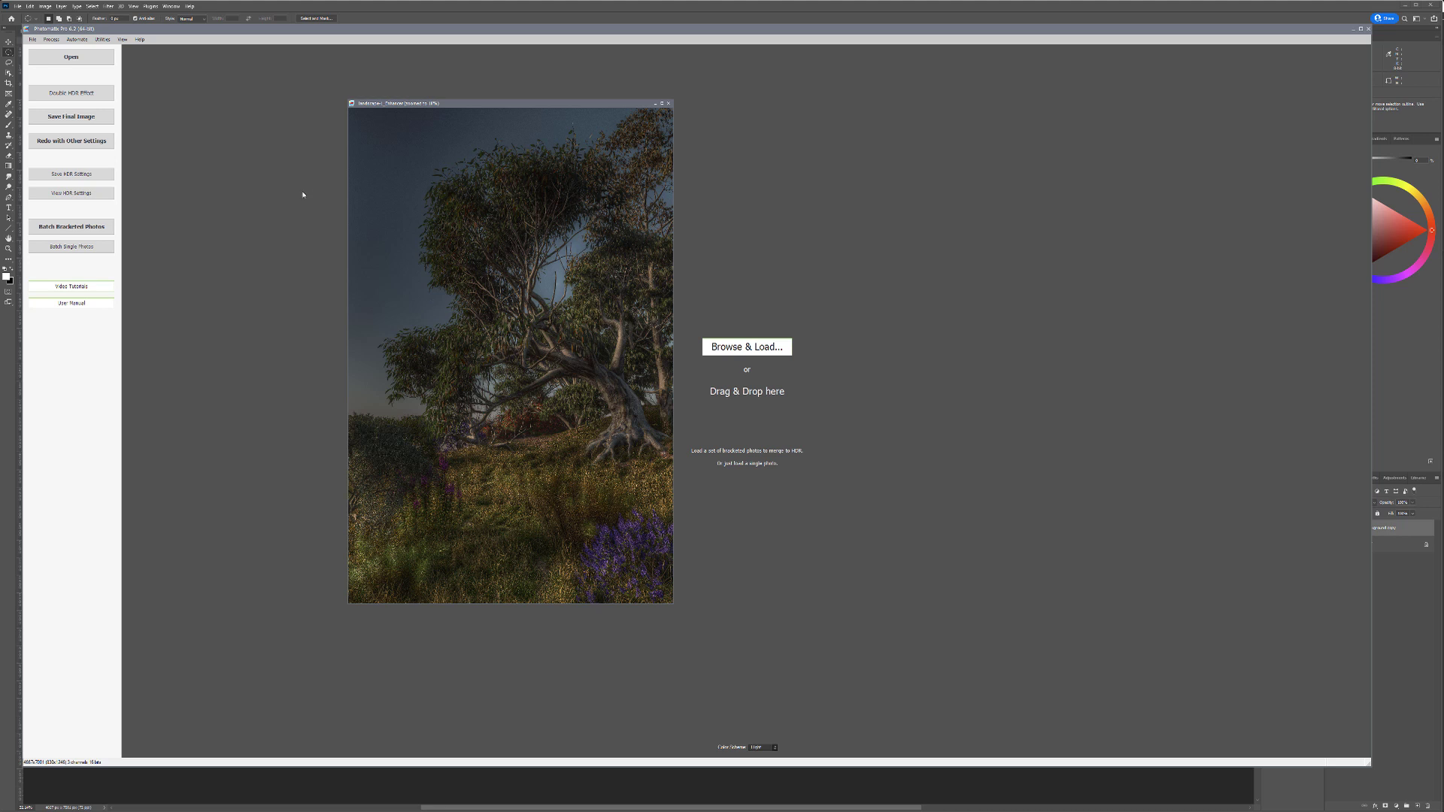
click(1358, 30)
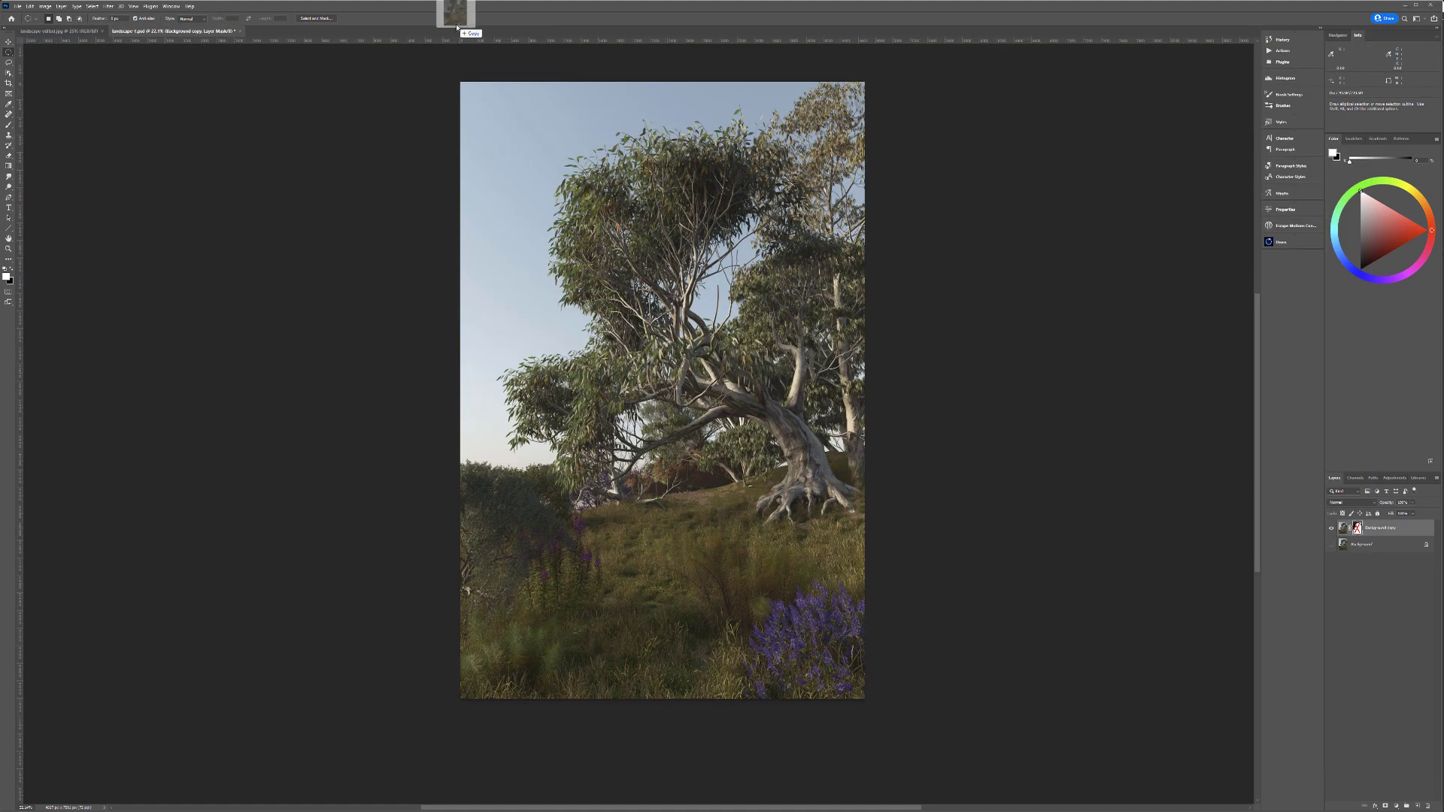
Step: Open the tone-mapped landscape as a separate document, and compare its tree trunk detail with that of the original render
drag(456, 28, 456, 27)
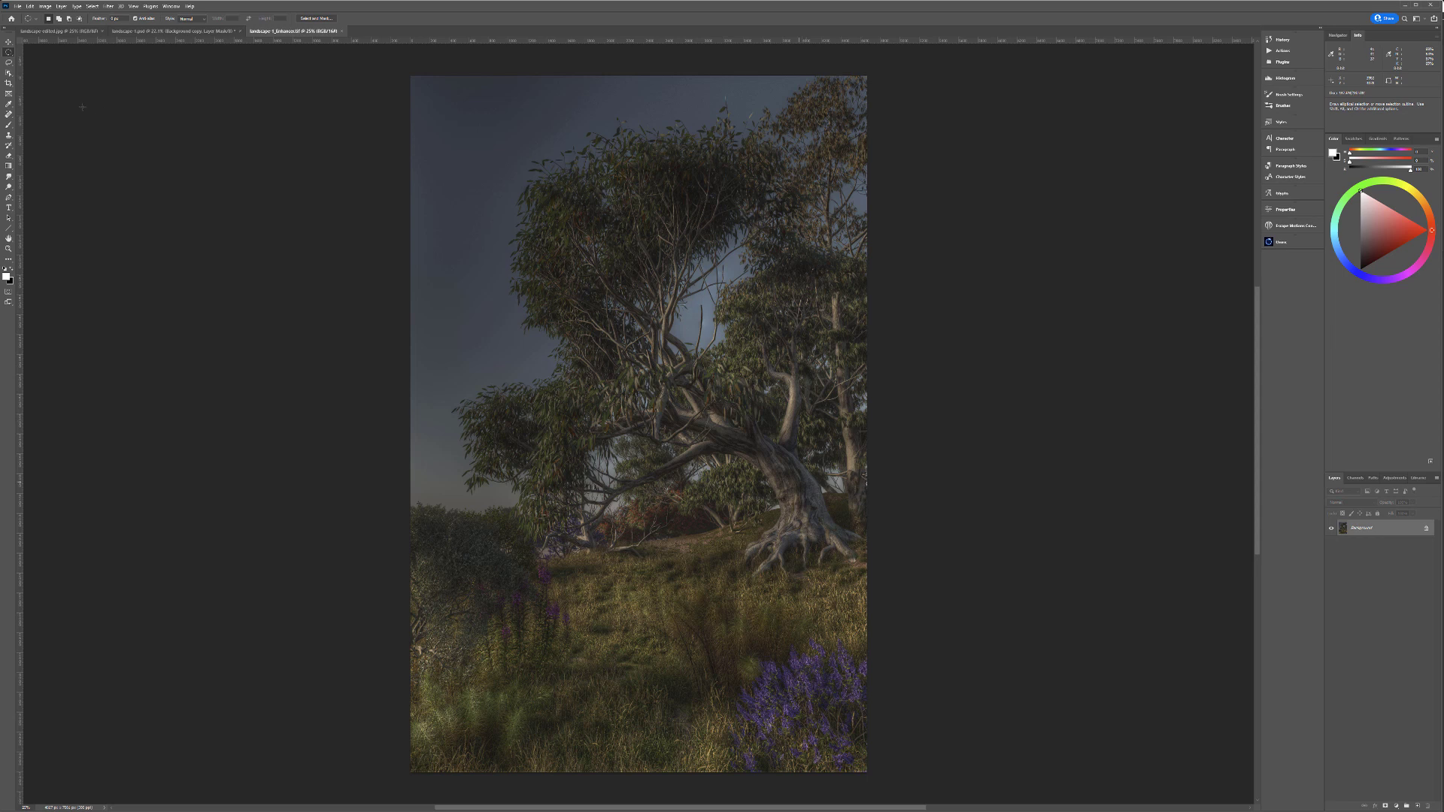
key(v)
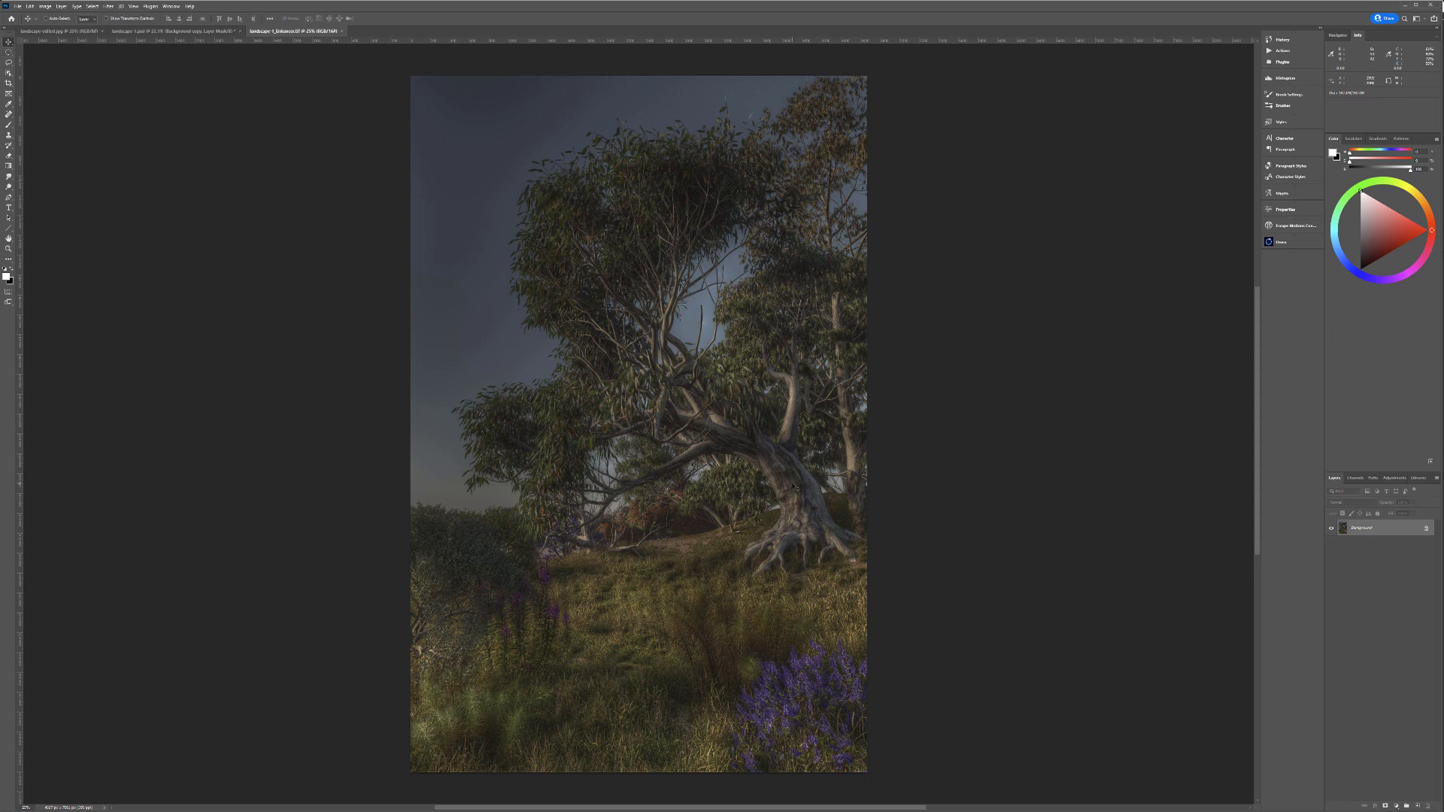
scroll(803, 504, up, 10)
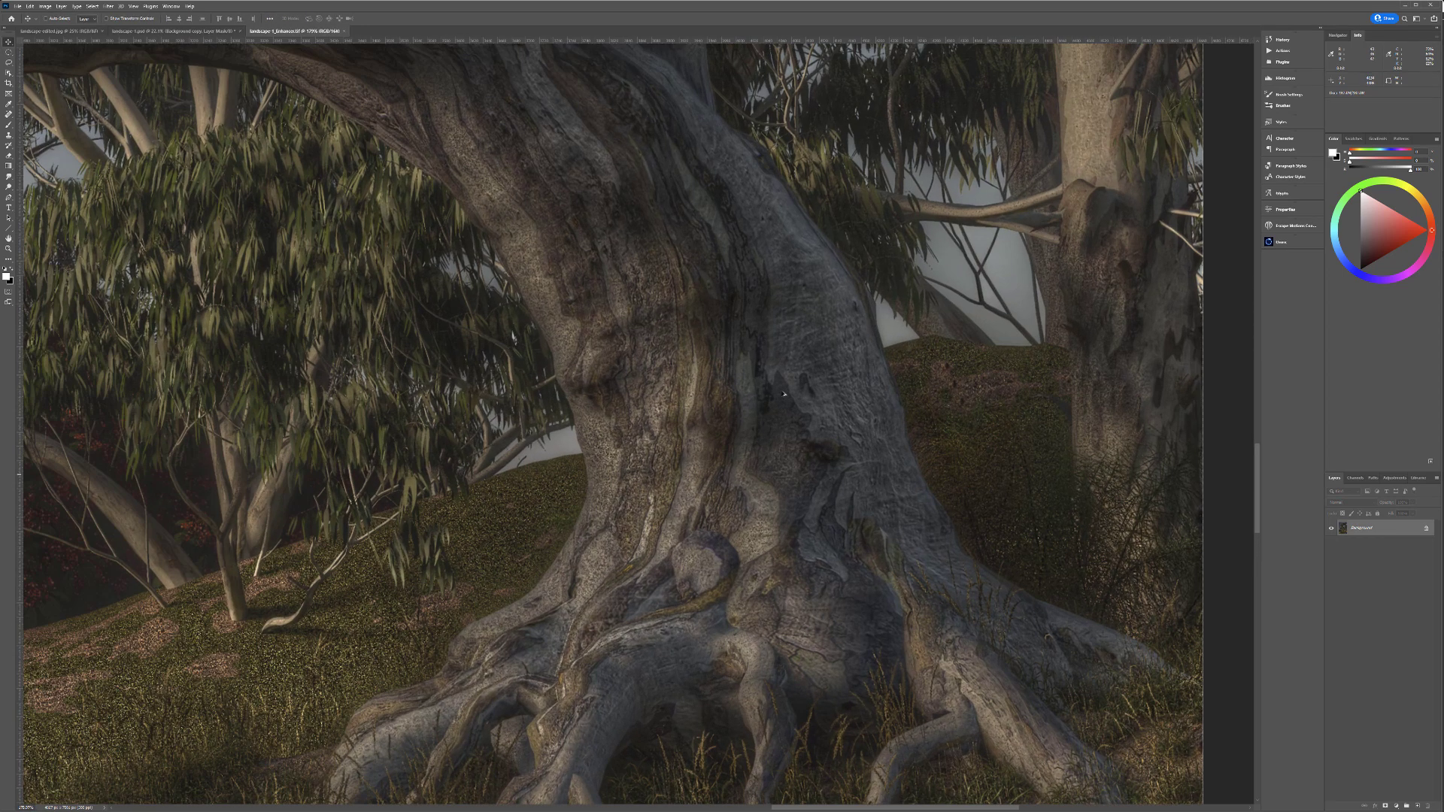
scroll(805, 355, down, 2)
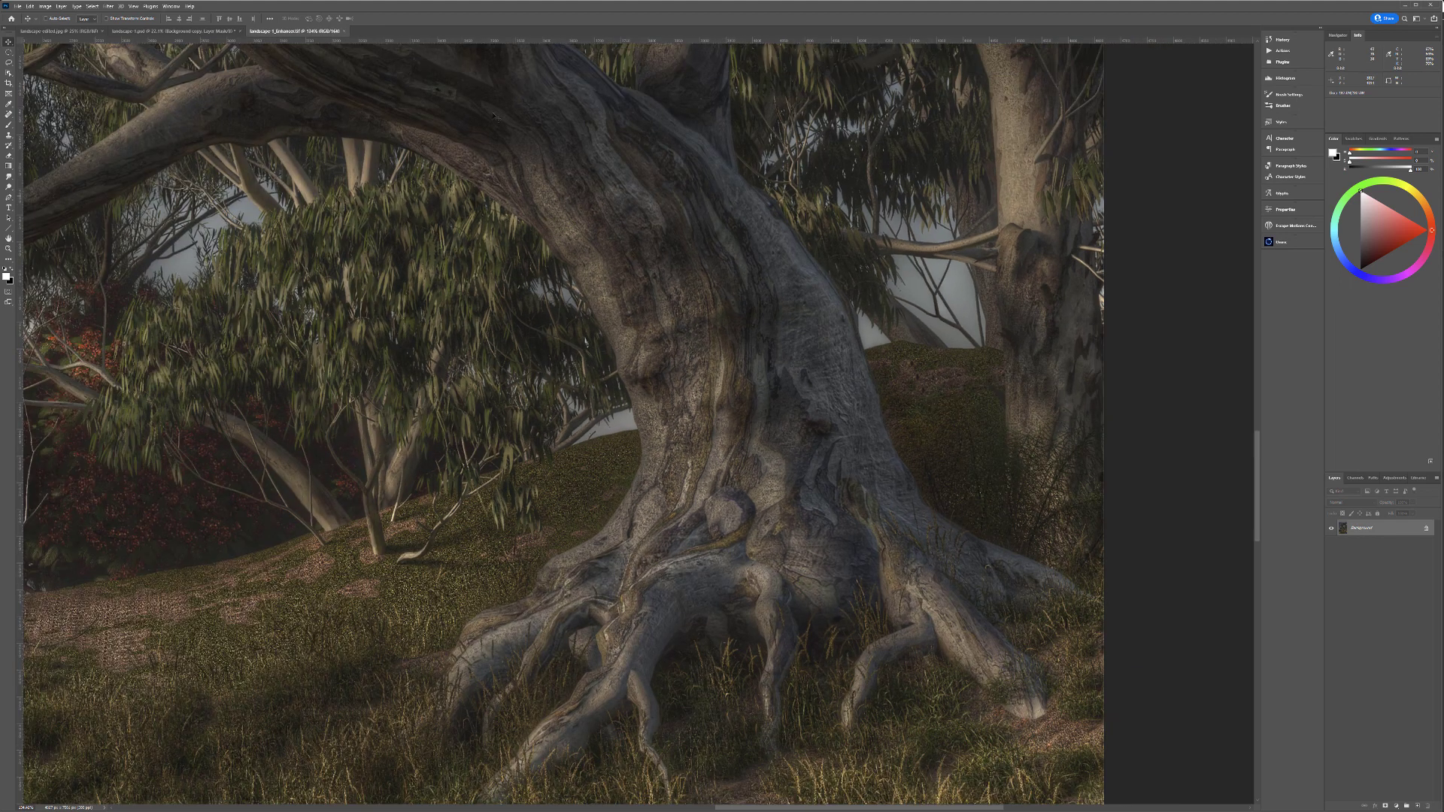
key(ctrl+shift+Tab)
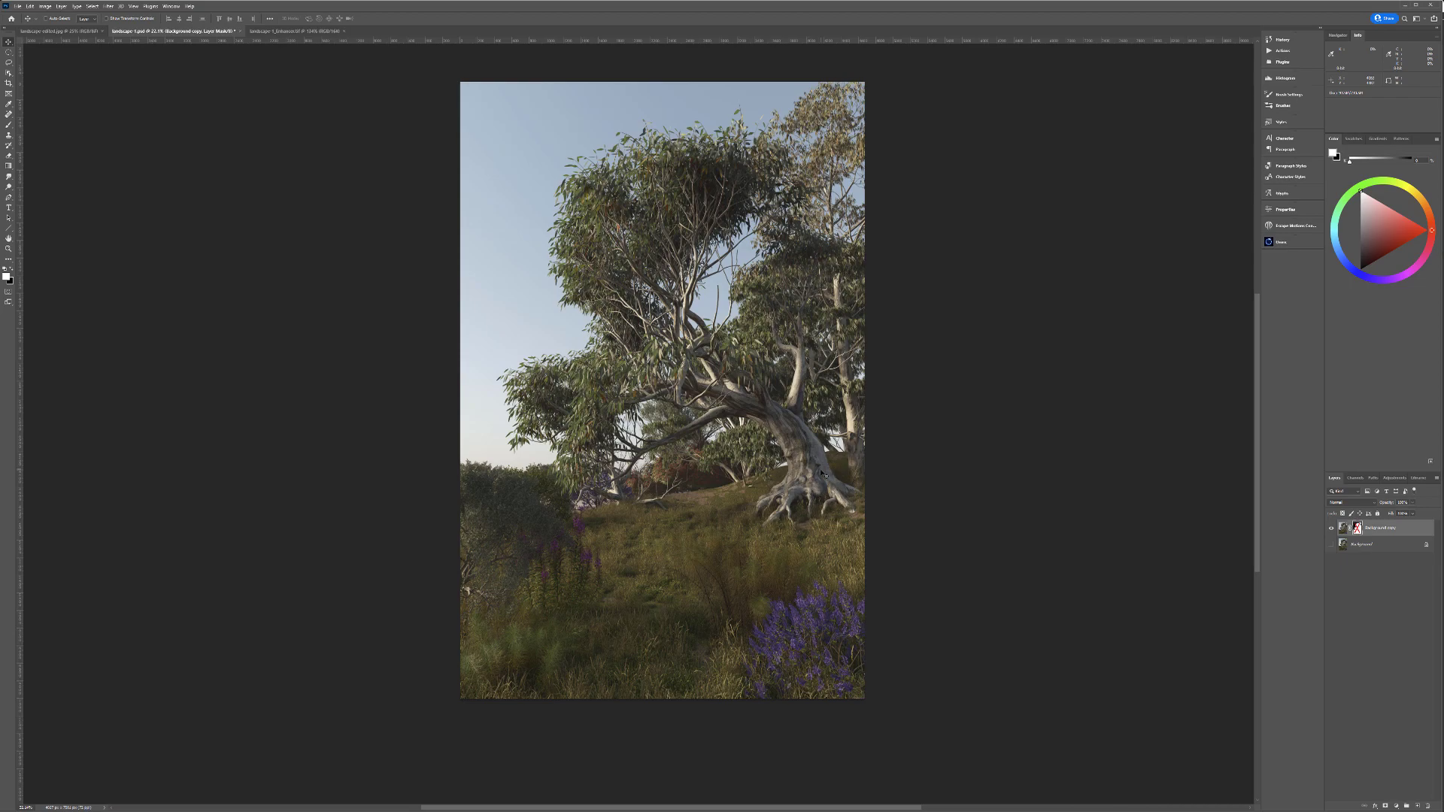
scroll(823, 472, up, 3)
scroll(777, 432, up, 6)
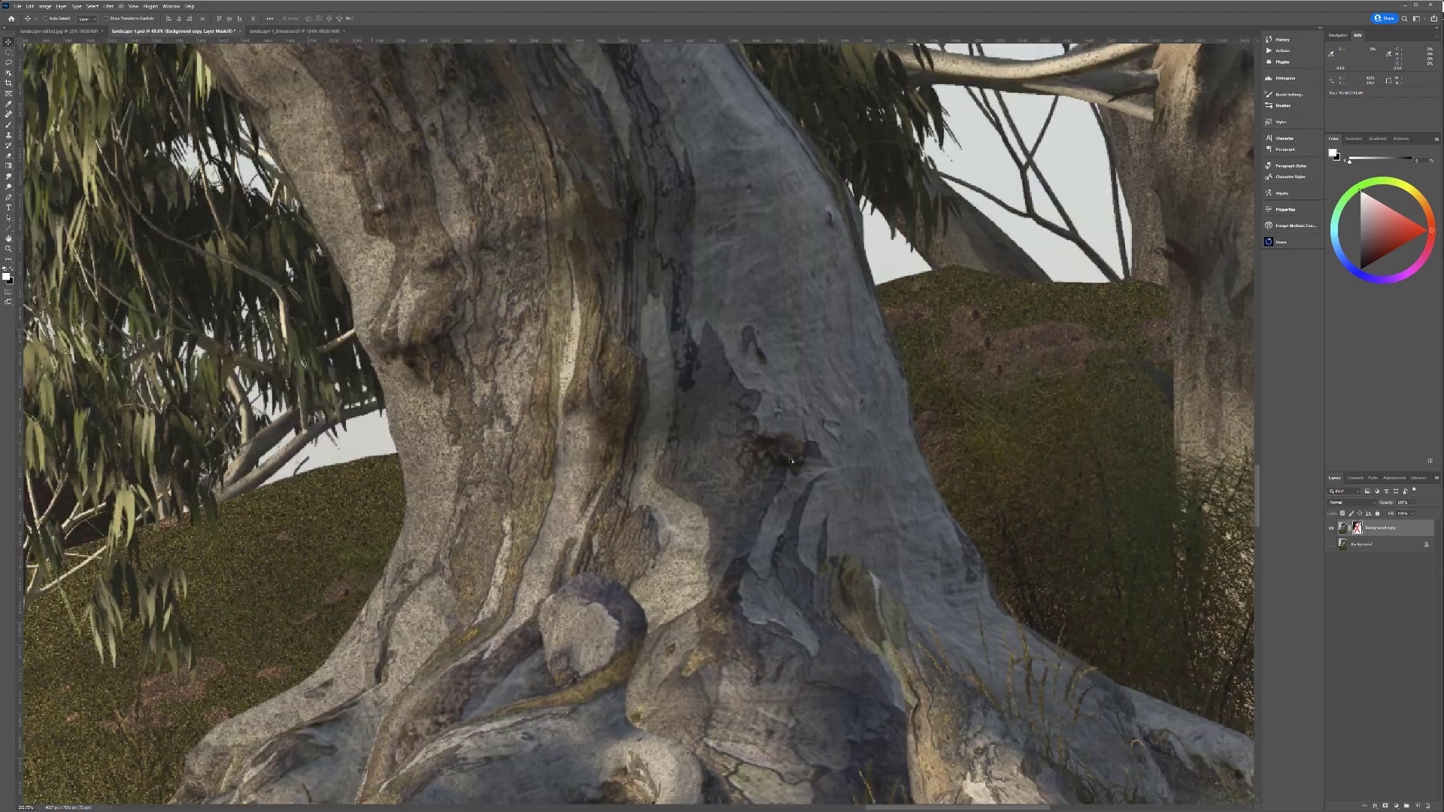
scroll(656, 349, down, 9)
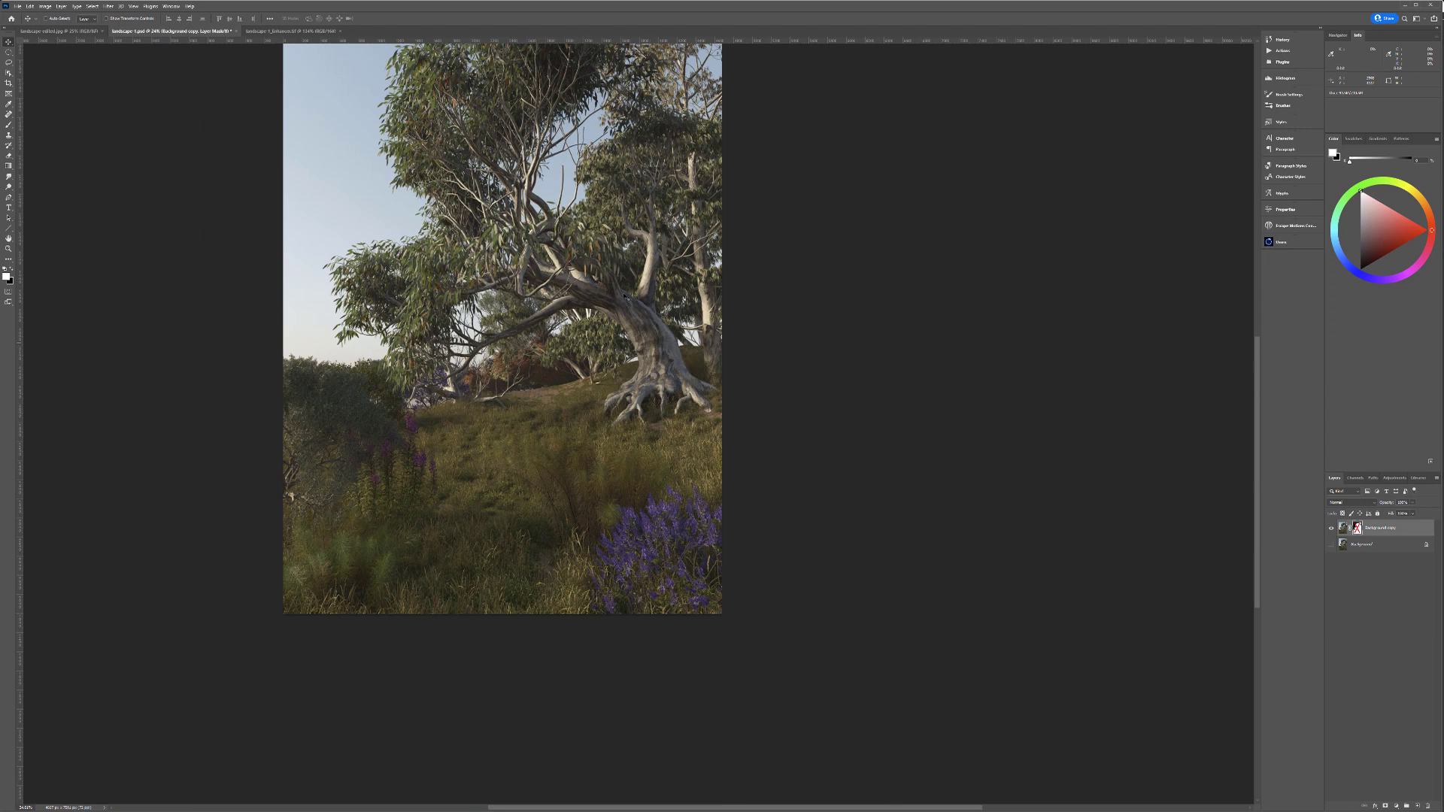
drag(624, 297, 734, 414)
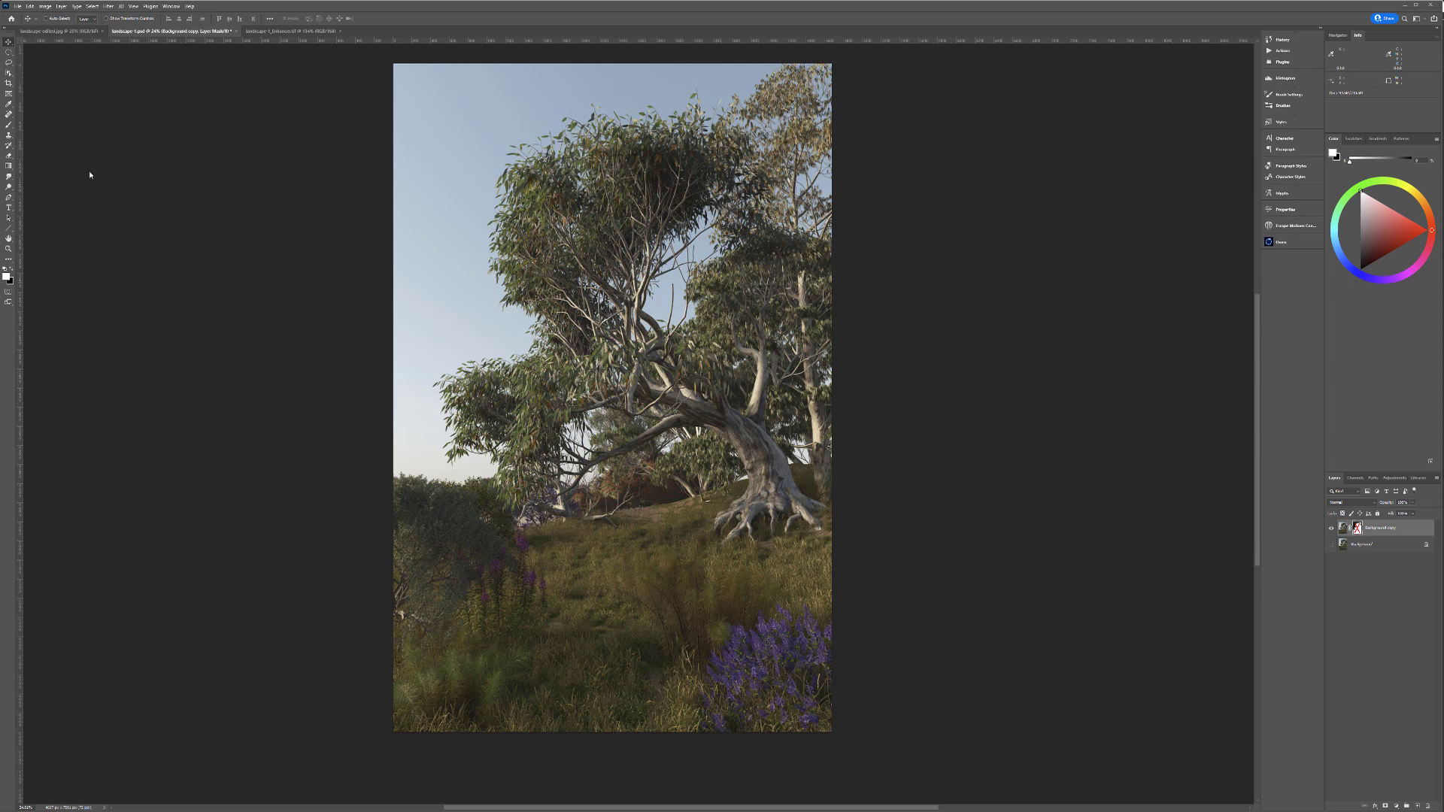
Step: Copy the tone-mapped image into the landscape document above the Background copy, accepting the bit-depth difference, and align it with the original image
click(285, 31)
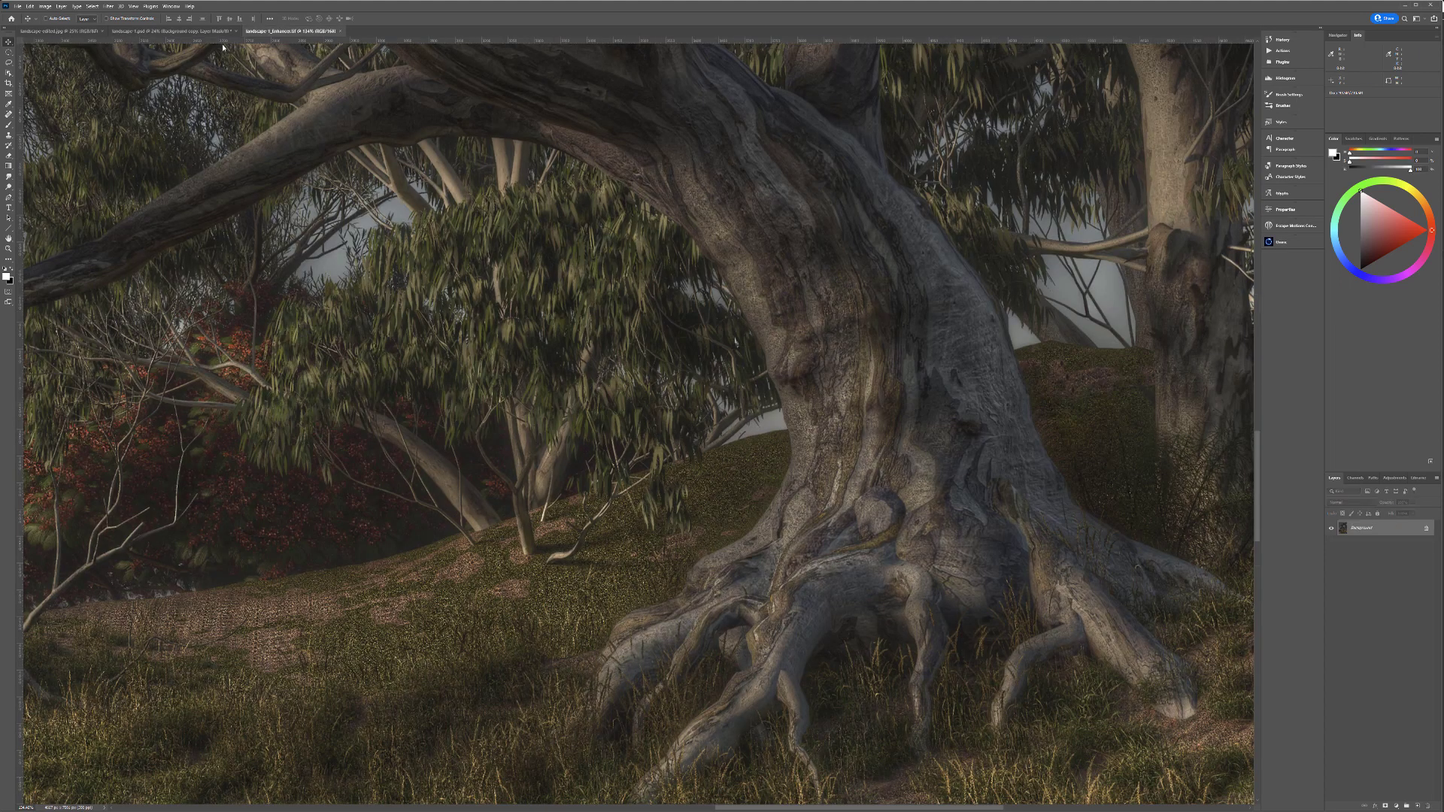
scroll(646, 357, down, 3)
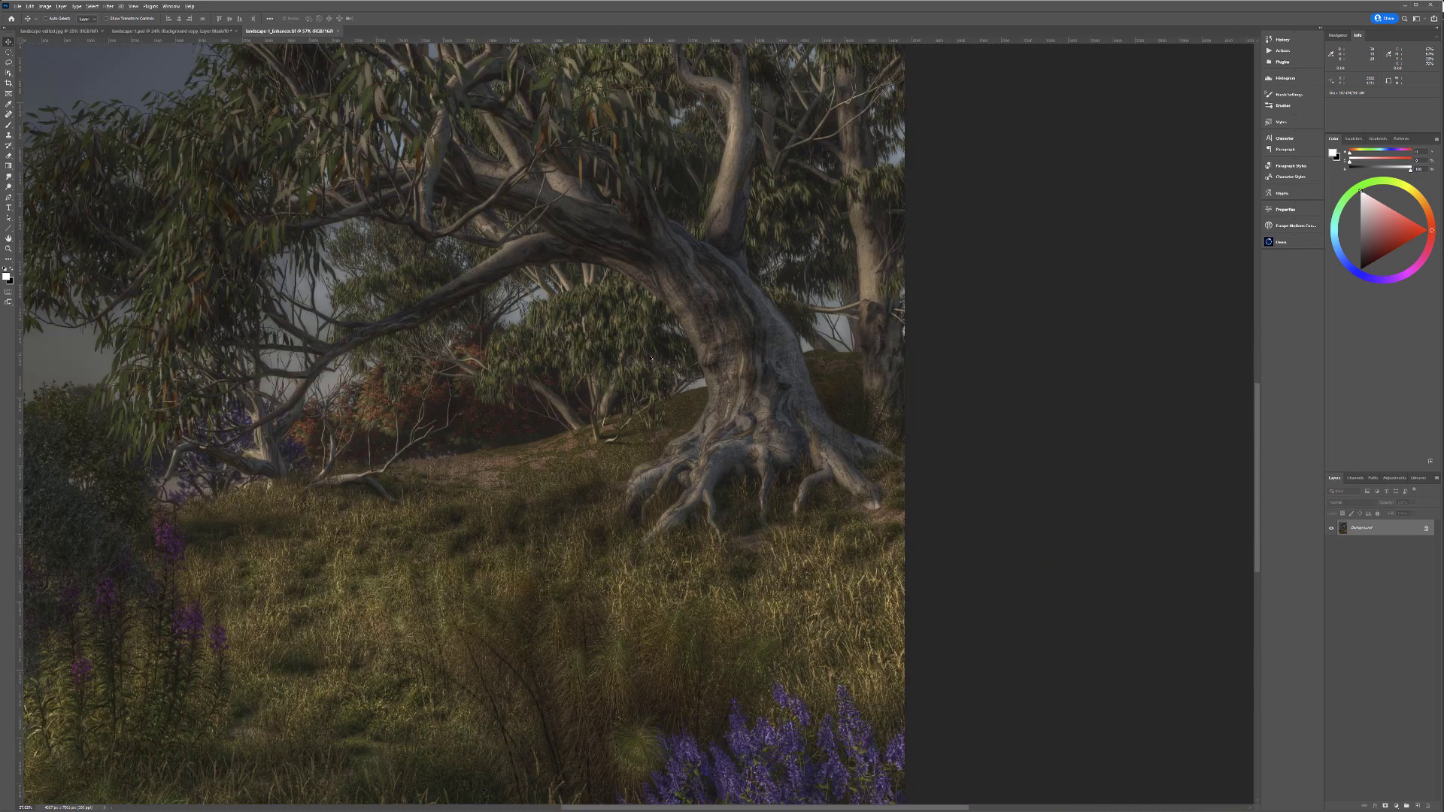
scroll(651, 359, down, 5)
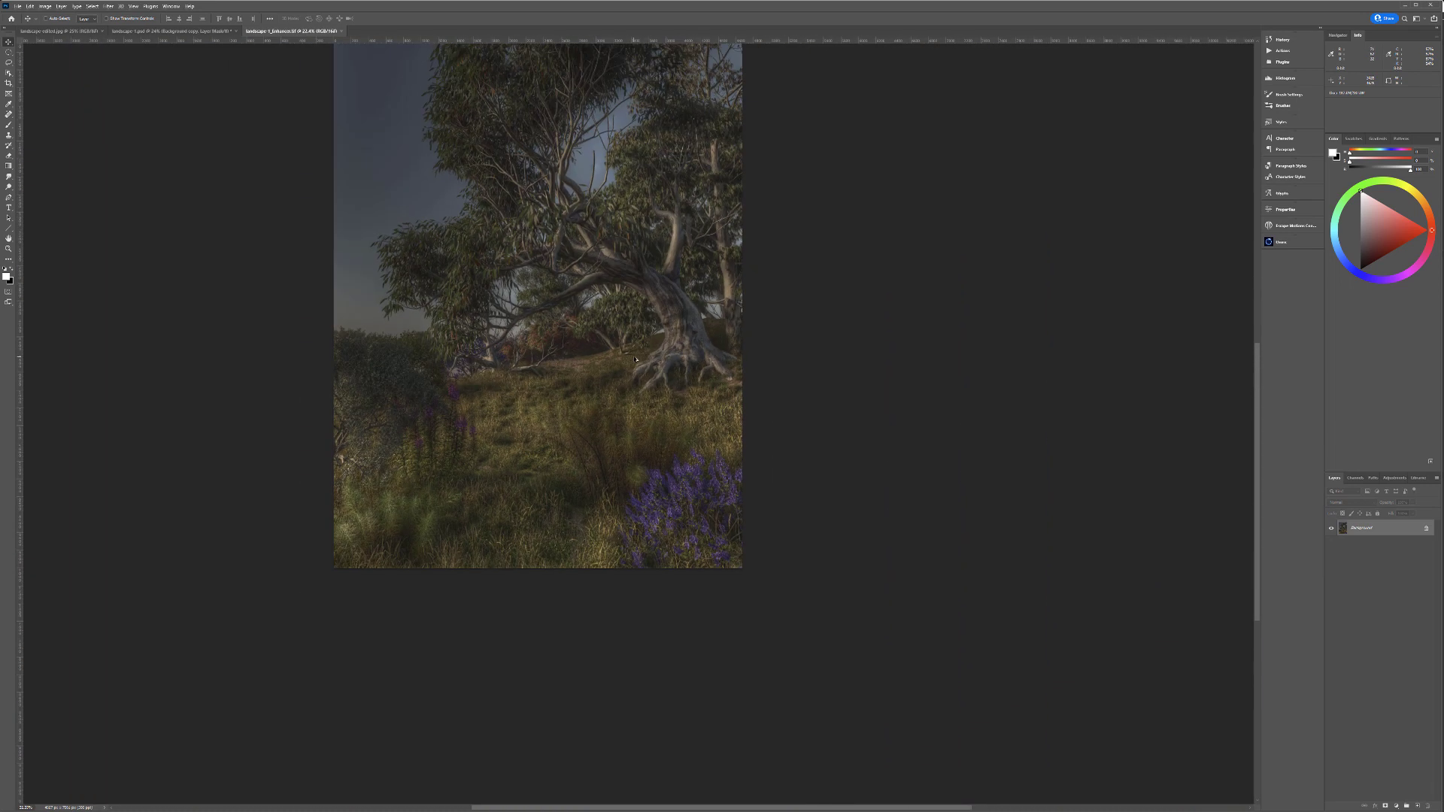
drag(633, 357, 750, 493)
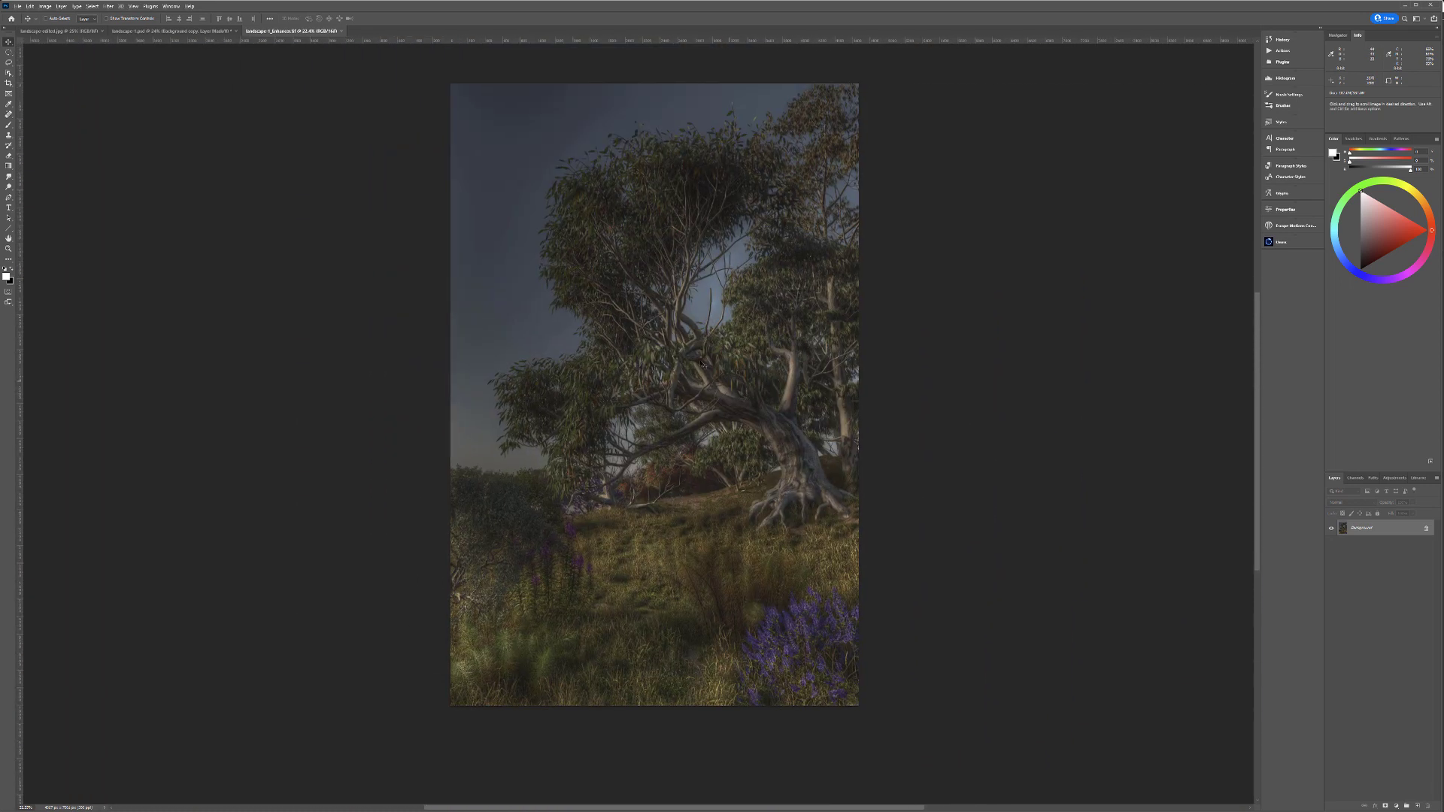
drag(660, 321, 173, 29)
drag(589, 310, 589, 310)
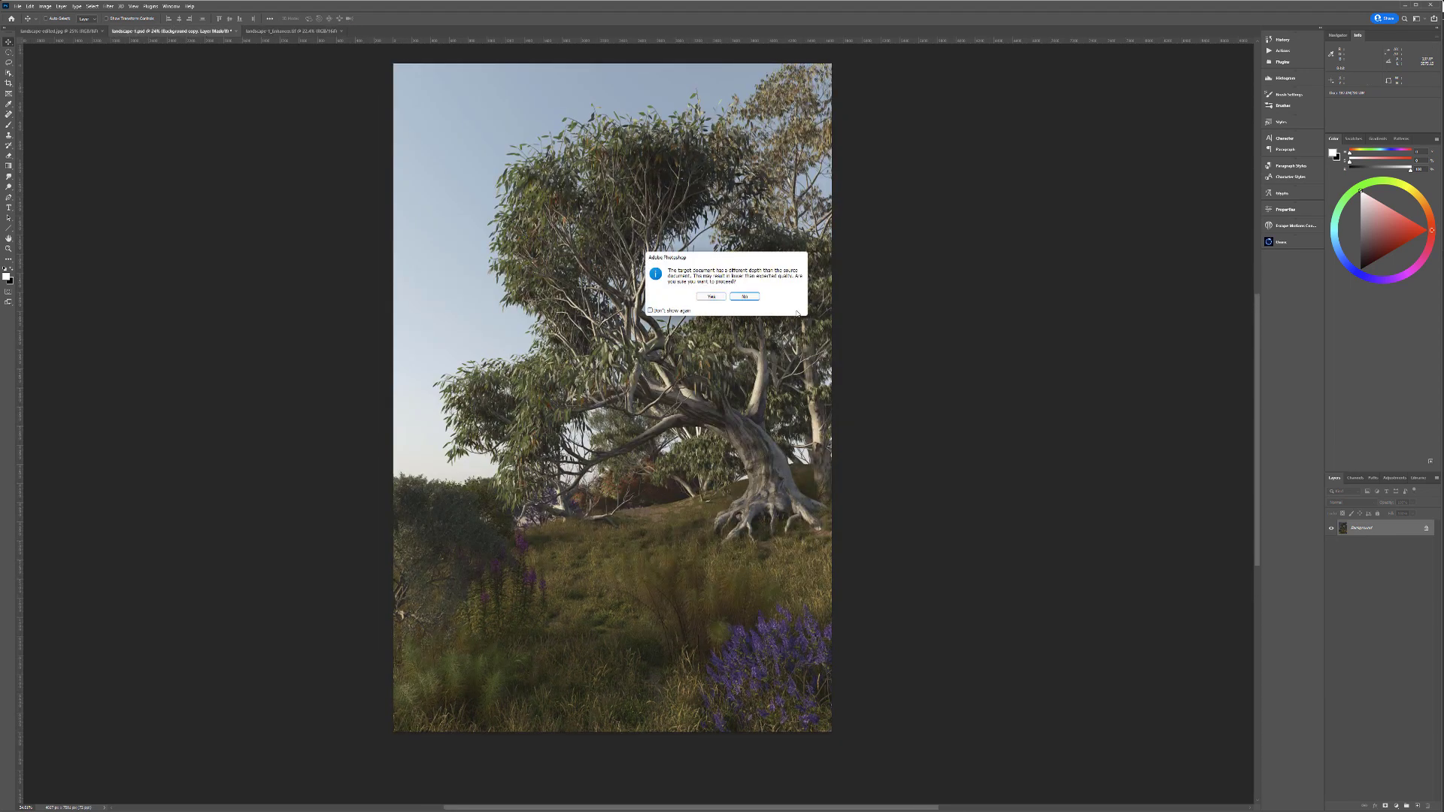
click(711, 297)
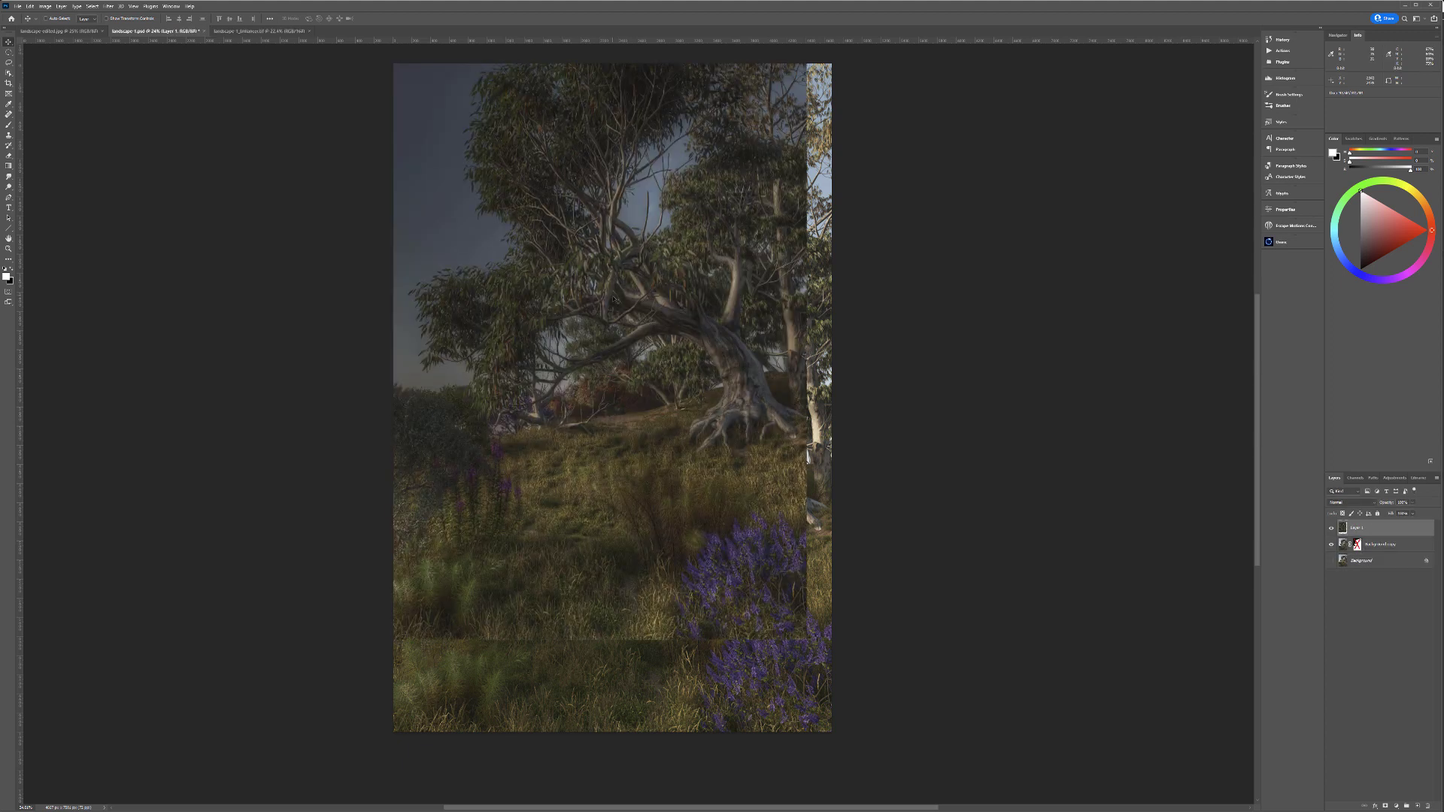
drag(576, 233, 607, 331)
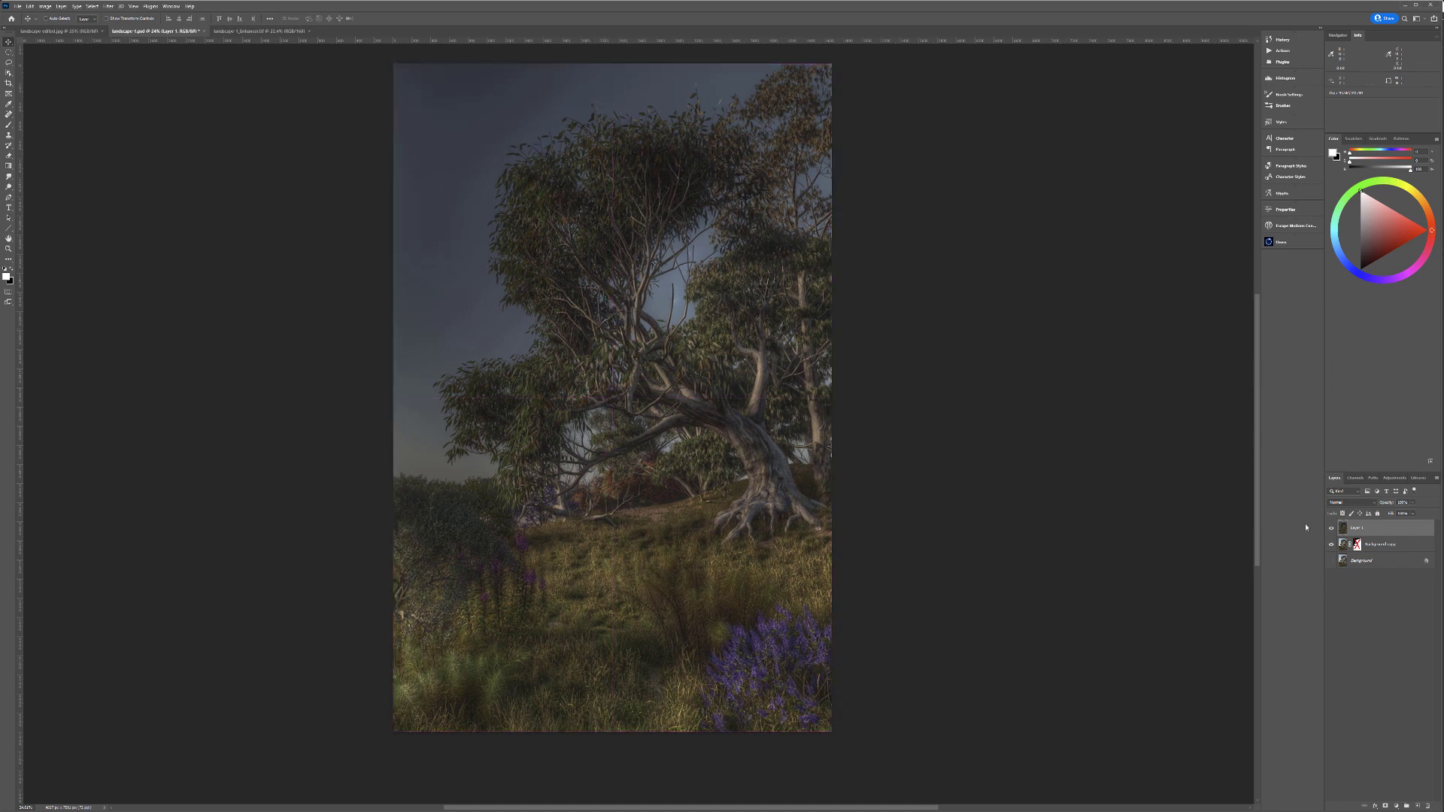
Step: Toggle the visibility of the tone-mapped layer repeatedly to compare it with the original render
click(1332, 529)
click(1332, 529)
click(1332, 530)
click(1332, 530)
click(1332, 529)
click(1332, 530)
Step: Hide the tone-mapped layer with a black mask, and paint white on it with the Brush over the tree trunk and foliage
alt+click(1386, 807)
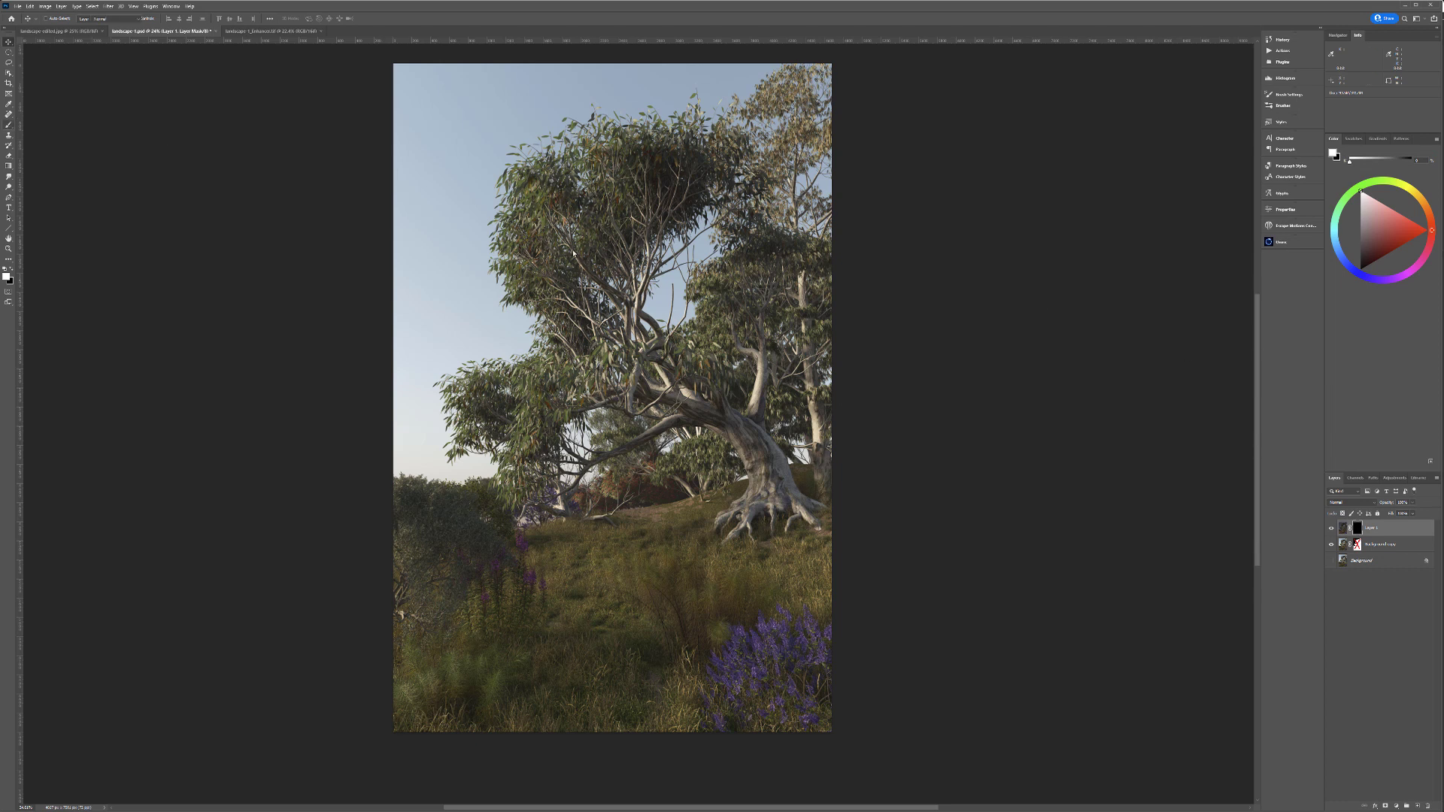
click(9, 125)
right_click(551, 220)
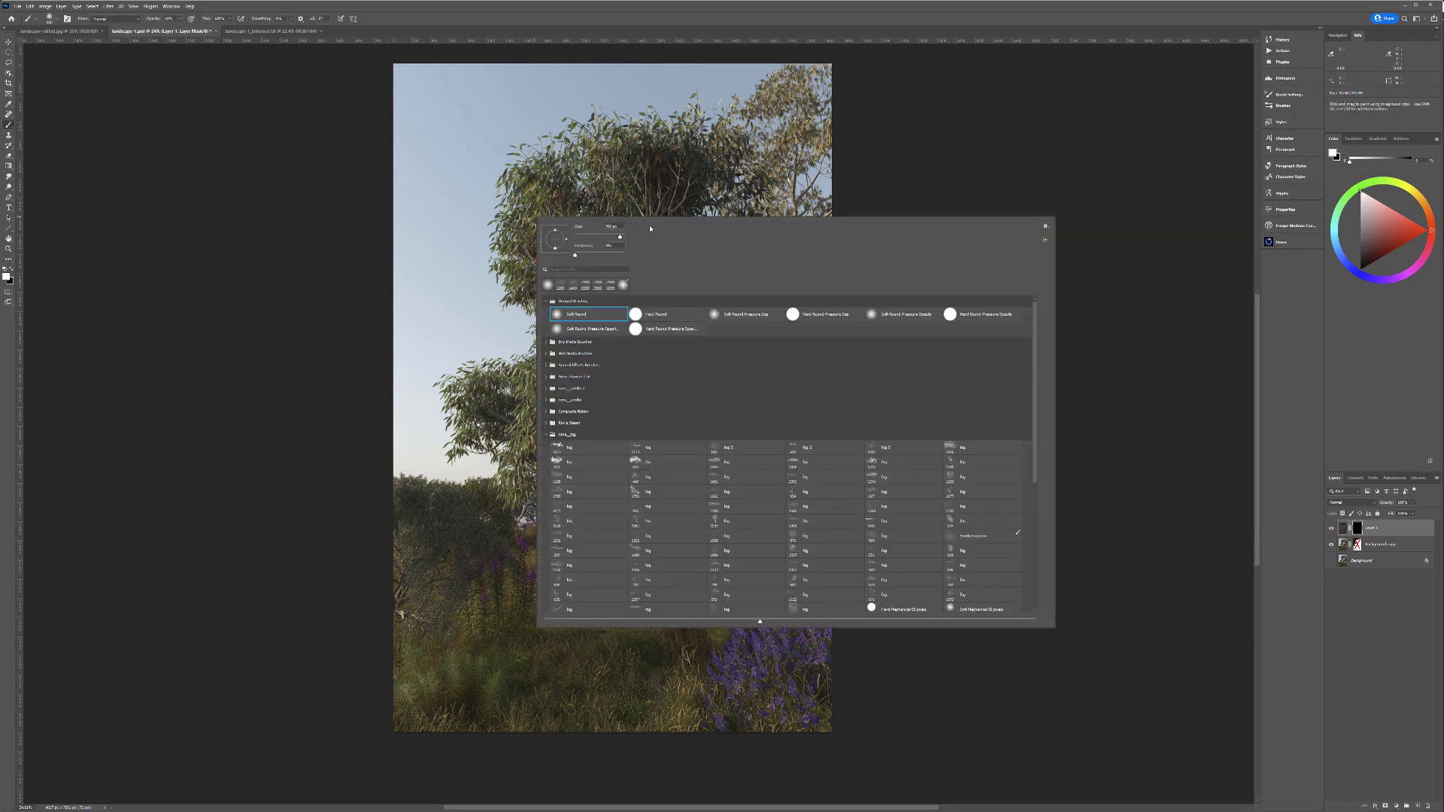
click(274, 258)
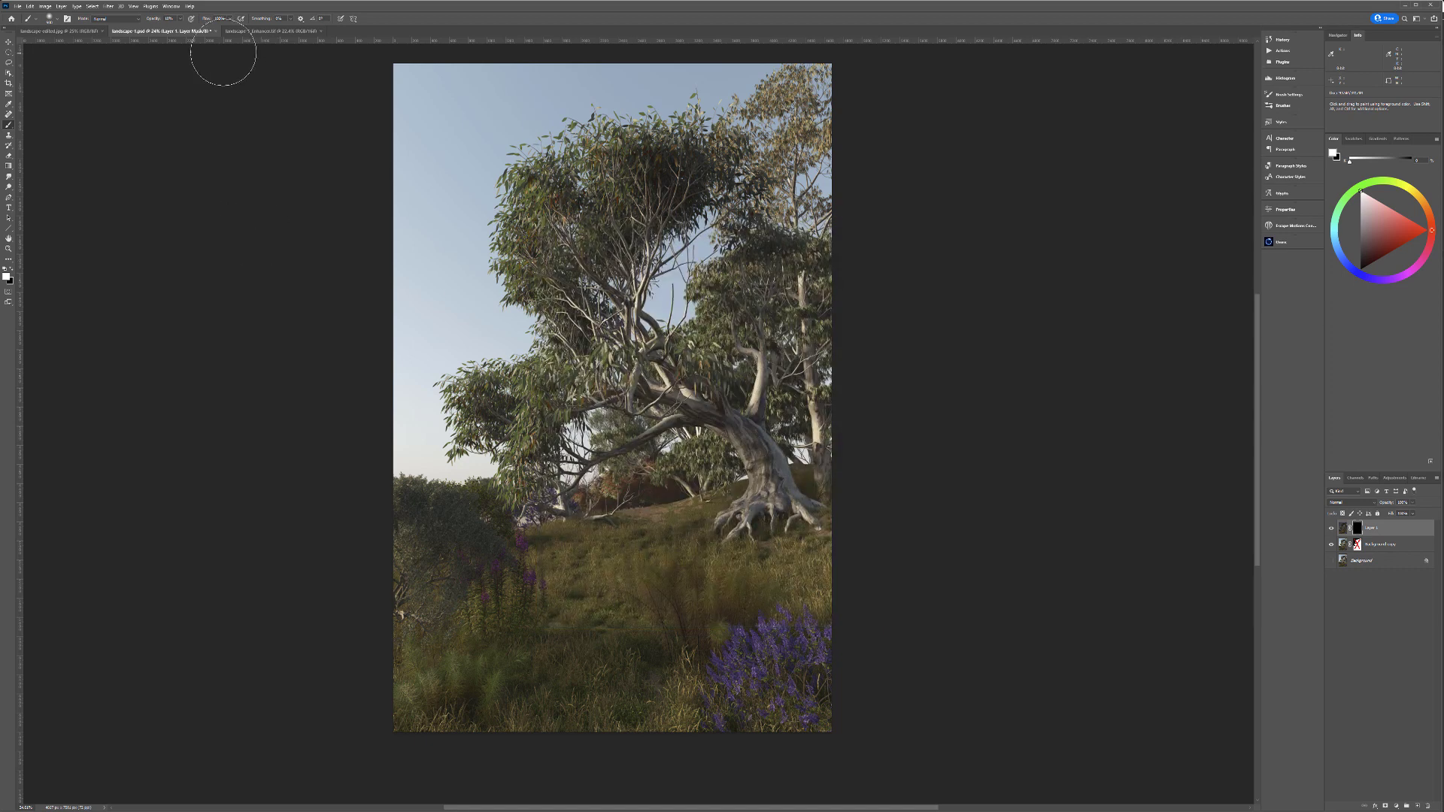
scroll(783, 479, up, 3)
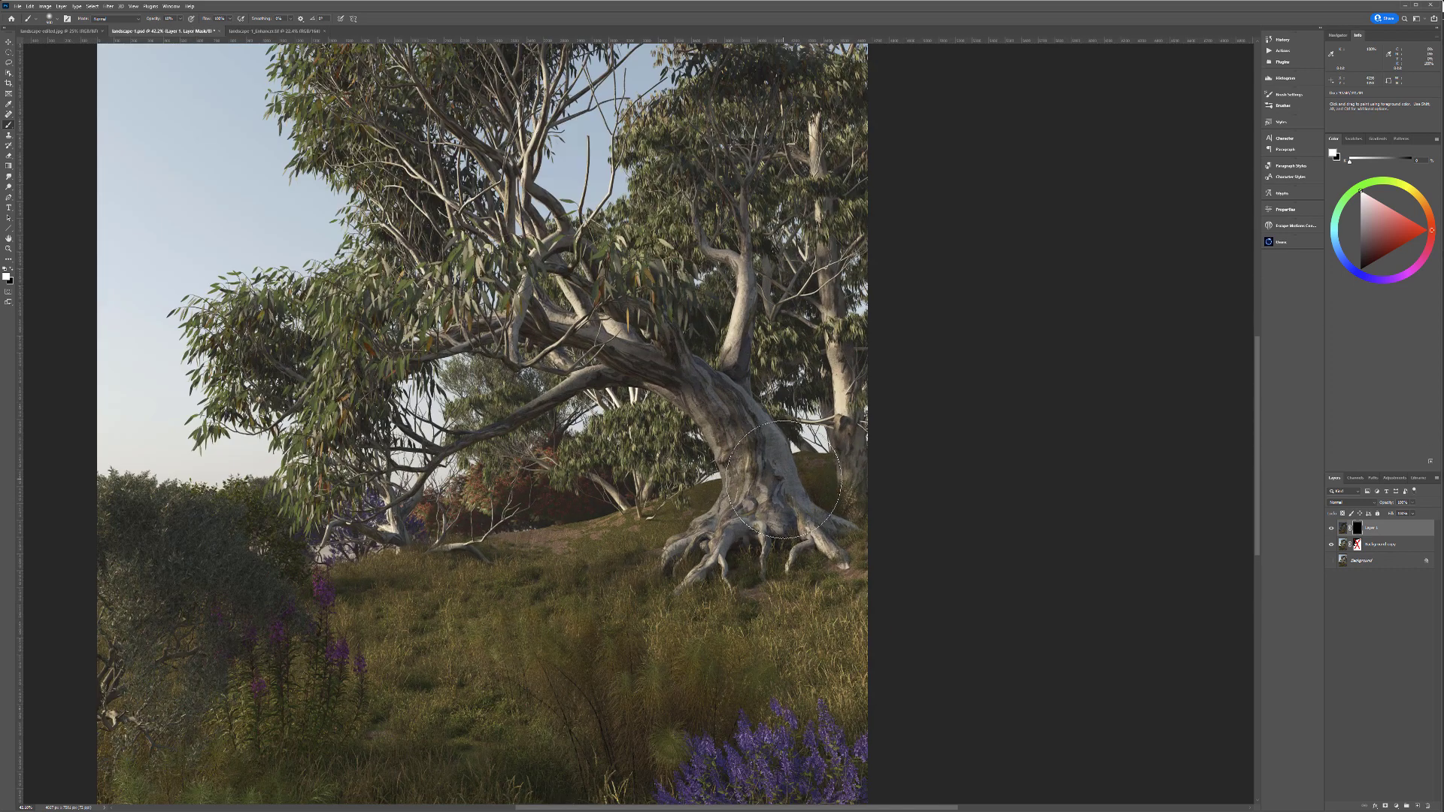
scroll(753, 526, up, 1)
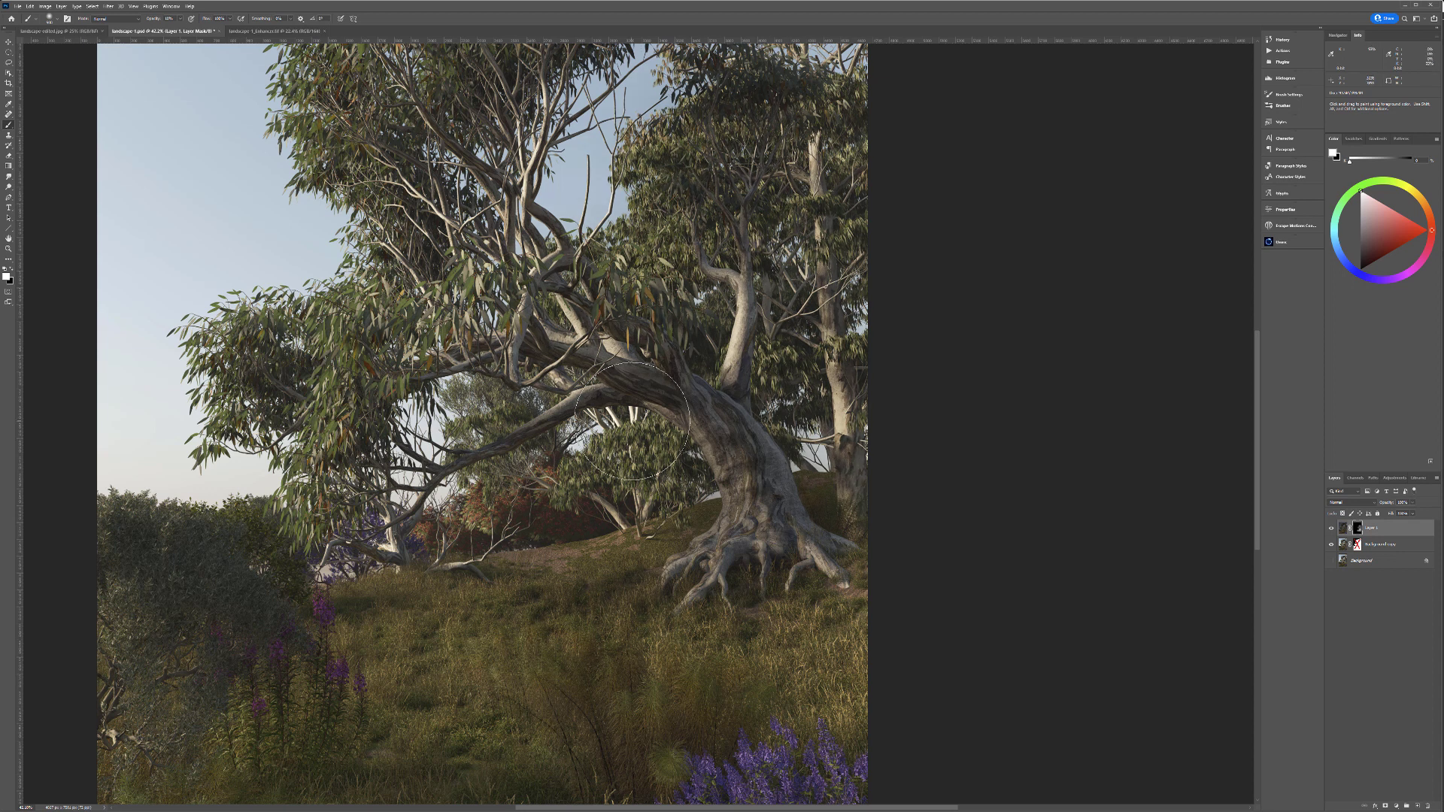
scroll(632, 420, down, 8)
drag(632, 420, 729, 361)
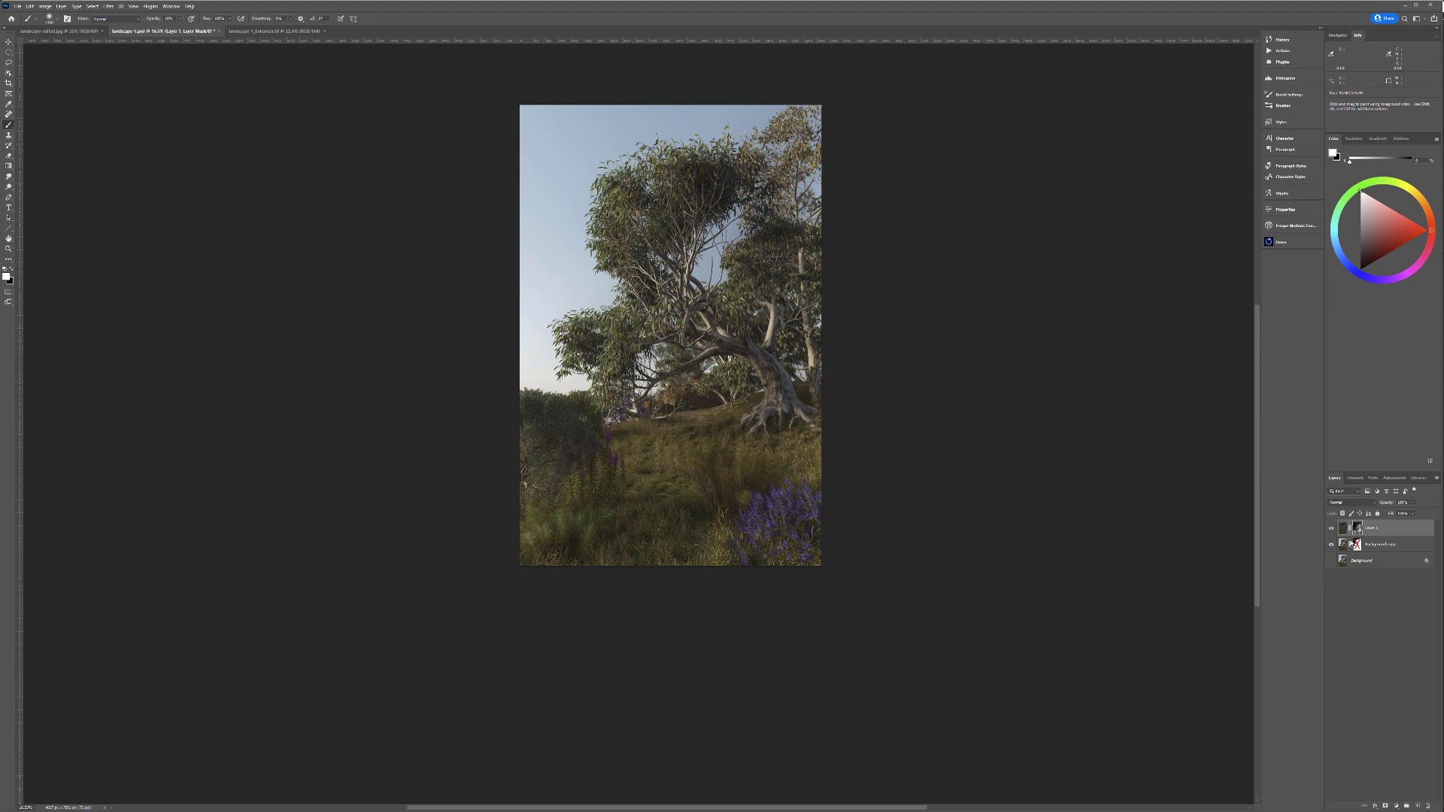
Step: Group the tone-mapped layer and the Background copy
click(1399, 552)
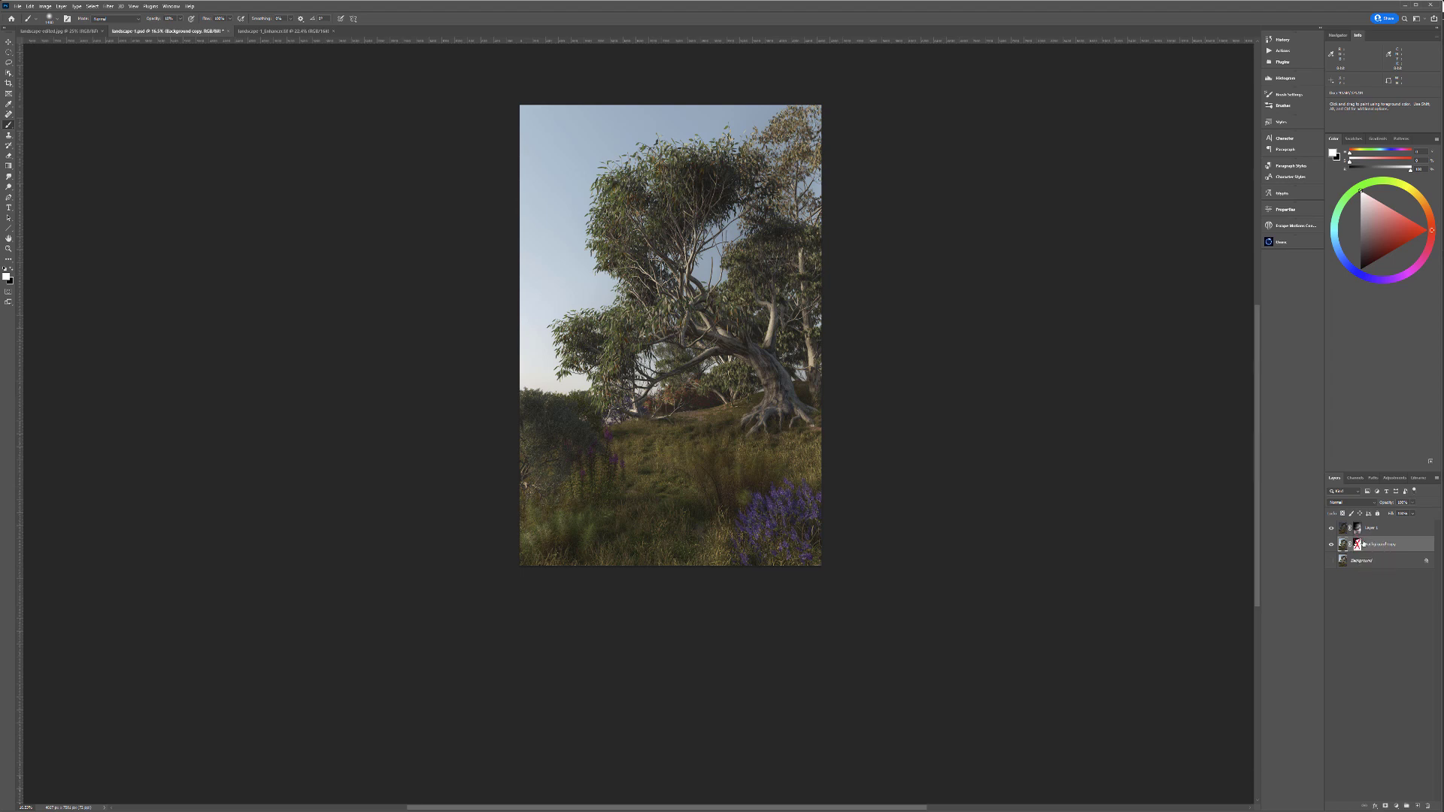
click(1389, 534)
shift+click(1391, 543)
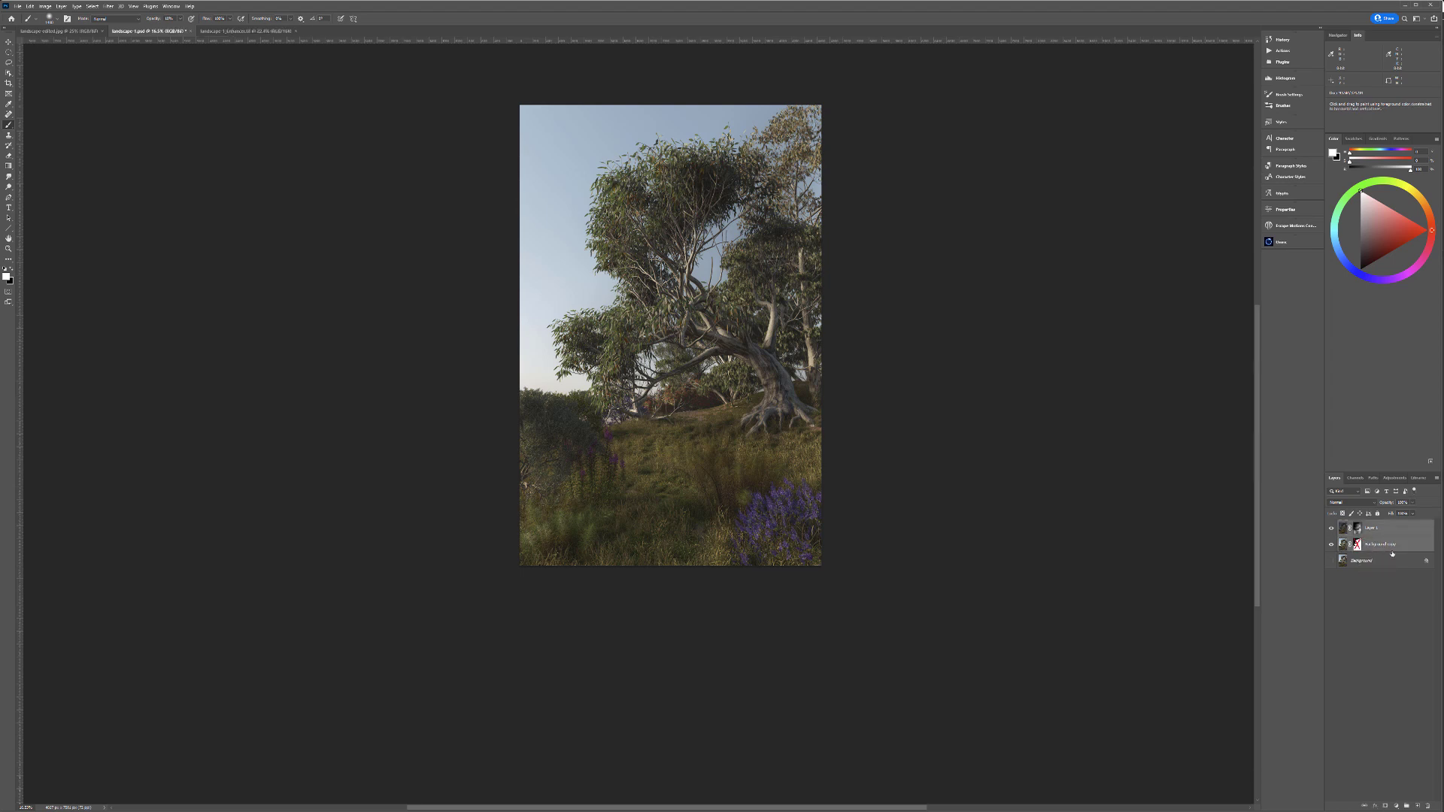
click(1408, 806)
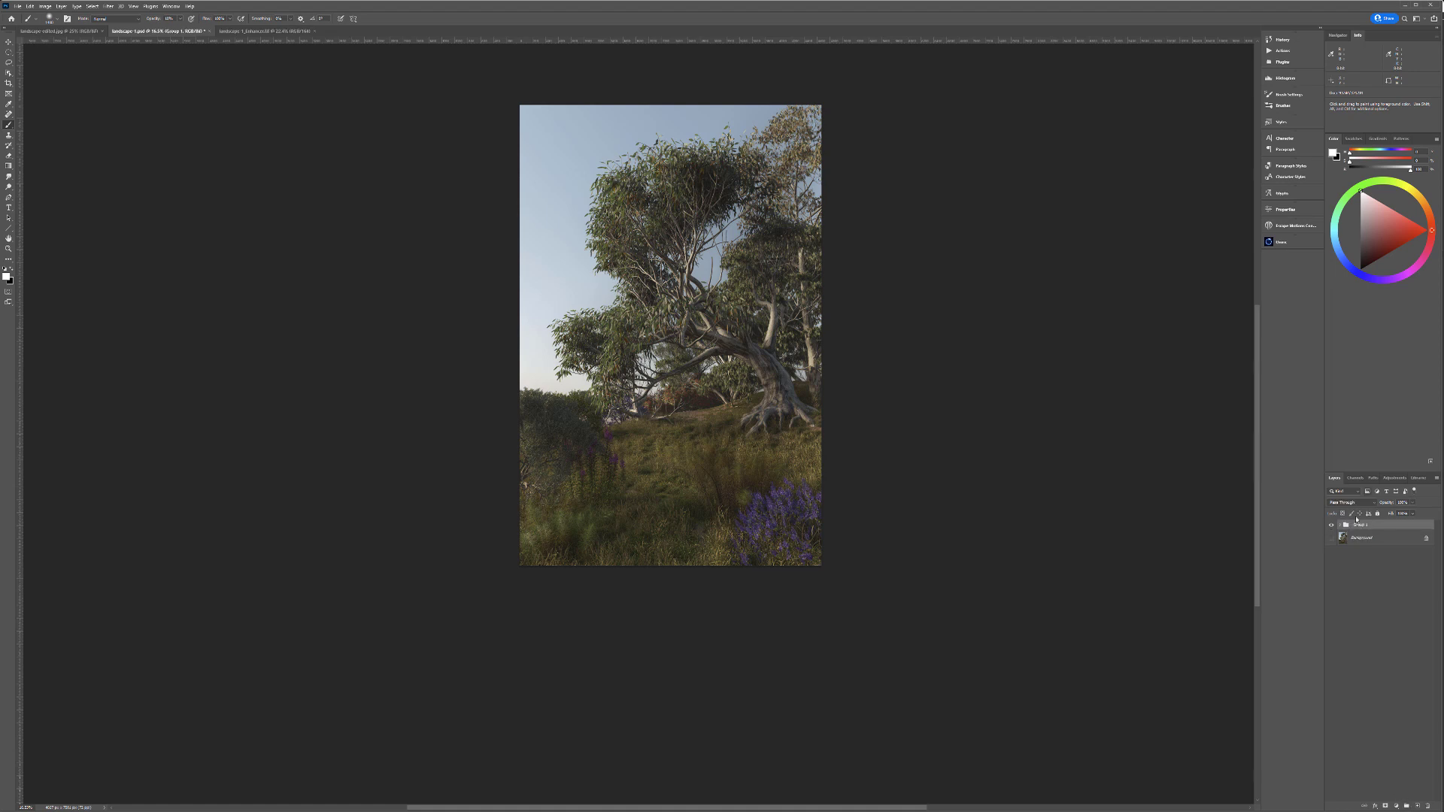
Step: Expand the new group, and move the Background copy's sky mask onto the group with the mask enabled
click(1340, 525)
click(1364, 554)
drag(1363, 554, 1370, 528)
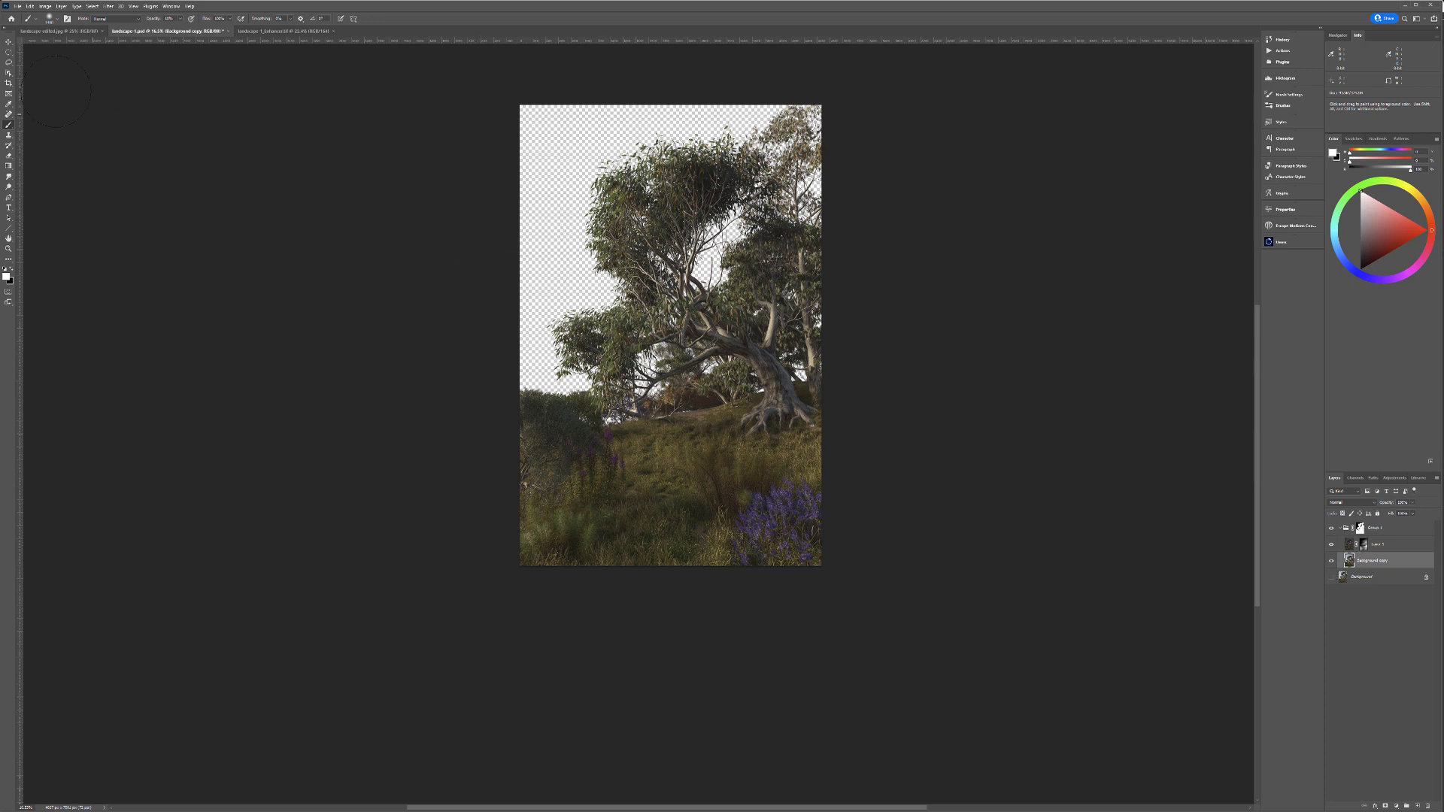
Step: Inspect the cut-out tree, and compare the landscape with the tone-mapped layer inside the group shown and hidden
key(v)
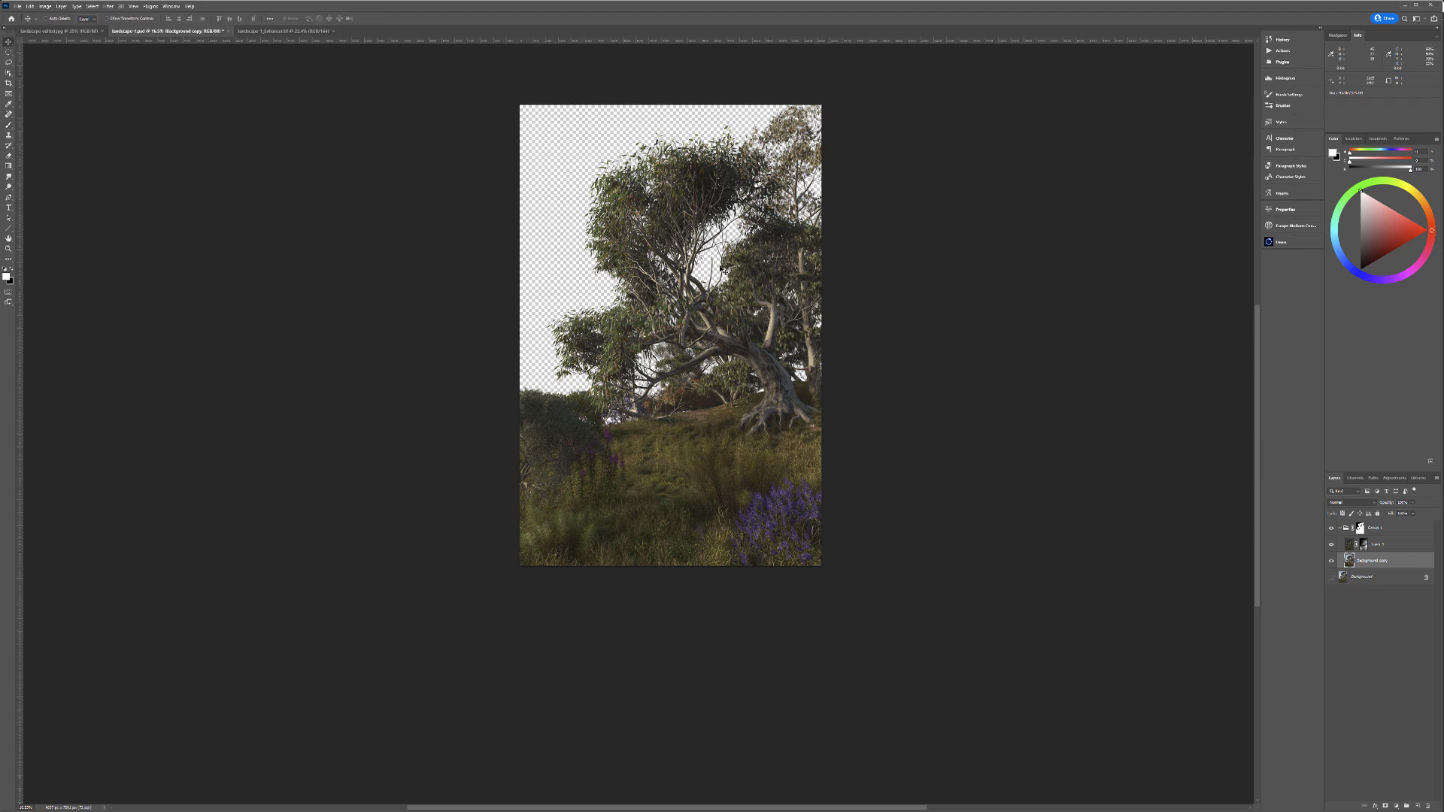
scroll(721, 276, up, 4)
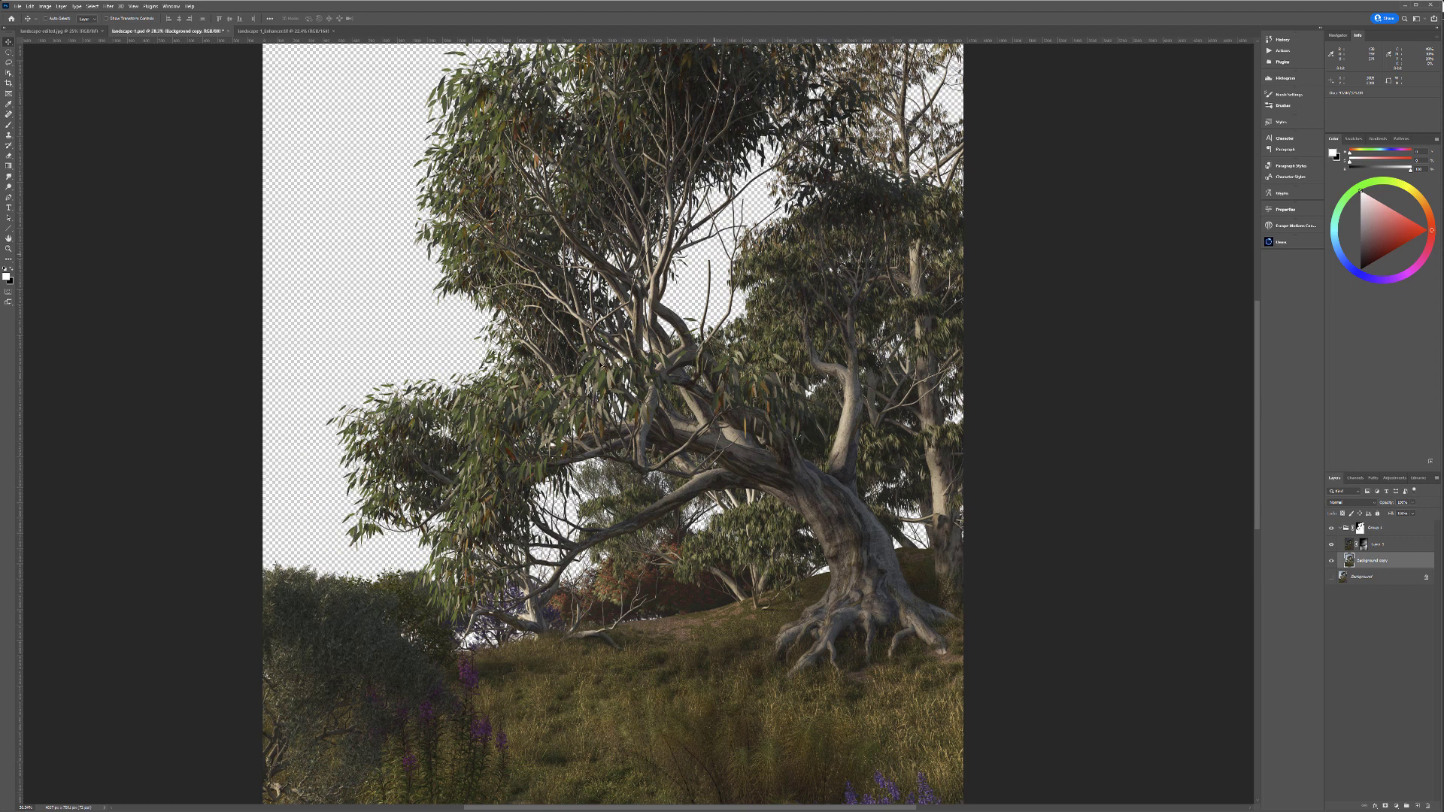
scroll(601, 365, down, 4)
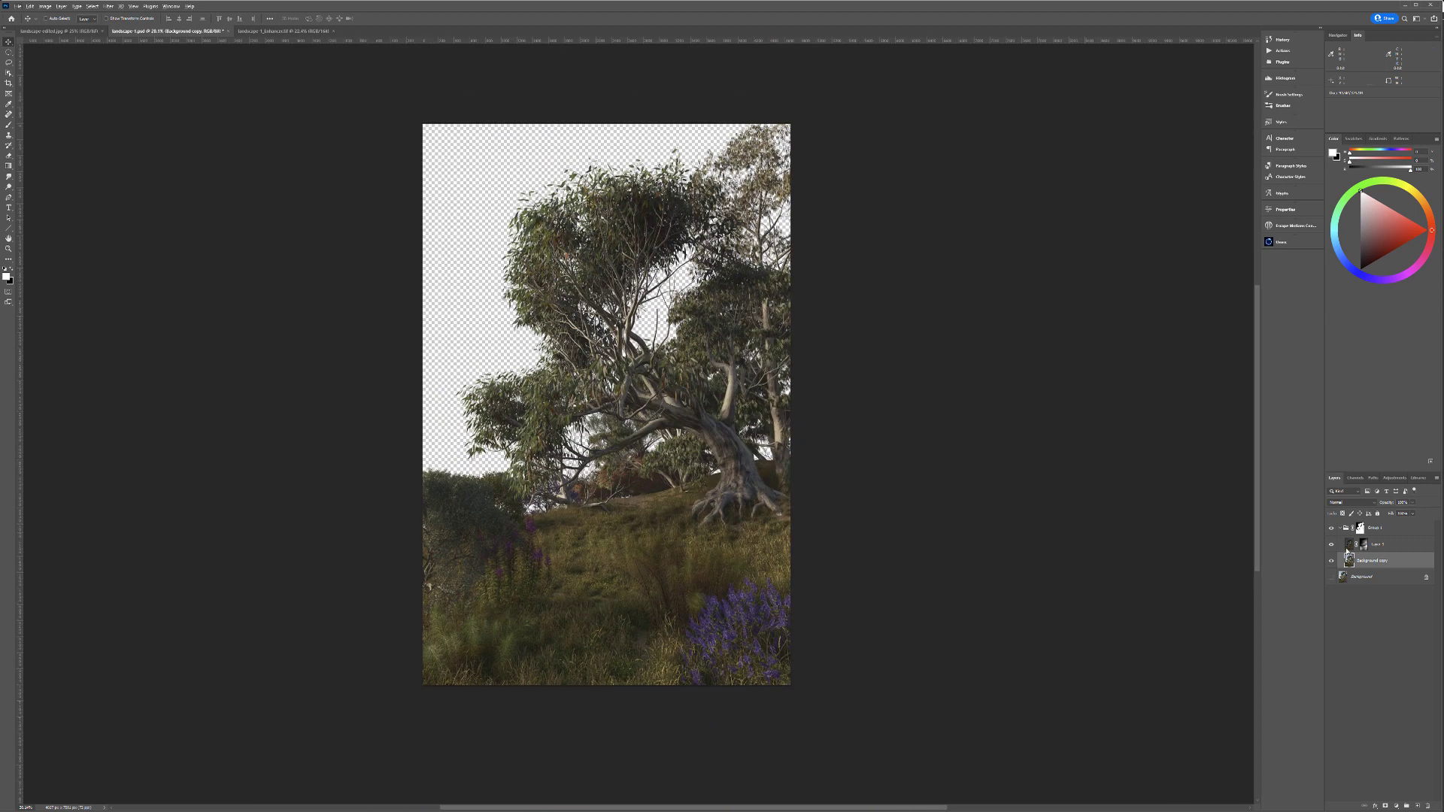
click(1332, 544)
click(1332, 544)
click(1332, 544)
click(1332, 545)
click(1332, 544)
click(1332, 545)
Step: Collapse the group, place the sunset sky image between it and the Background, and scale it to fill the sky down past the horizon
click(1344, 531)
click(1345, 529)
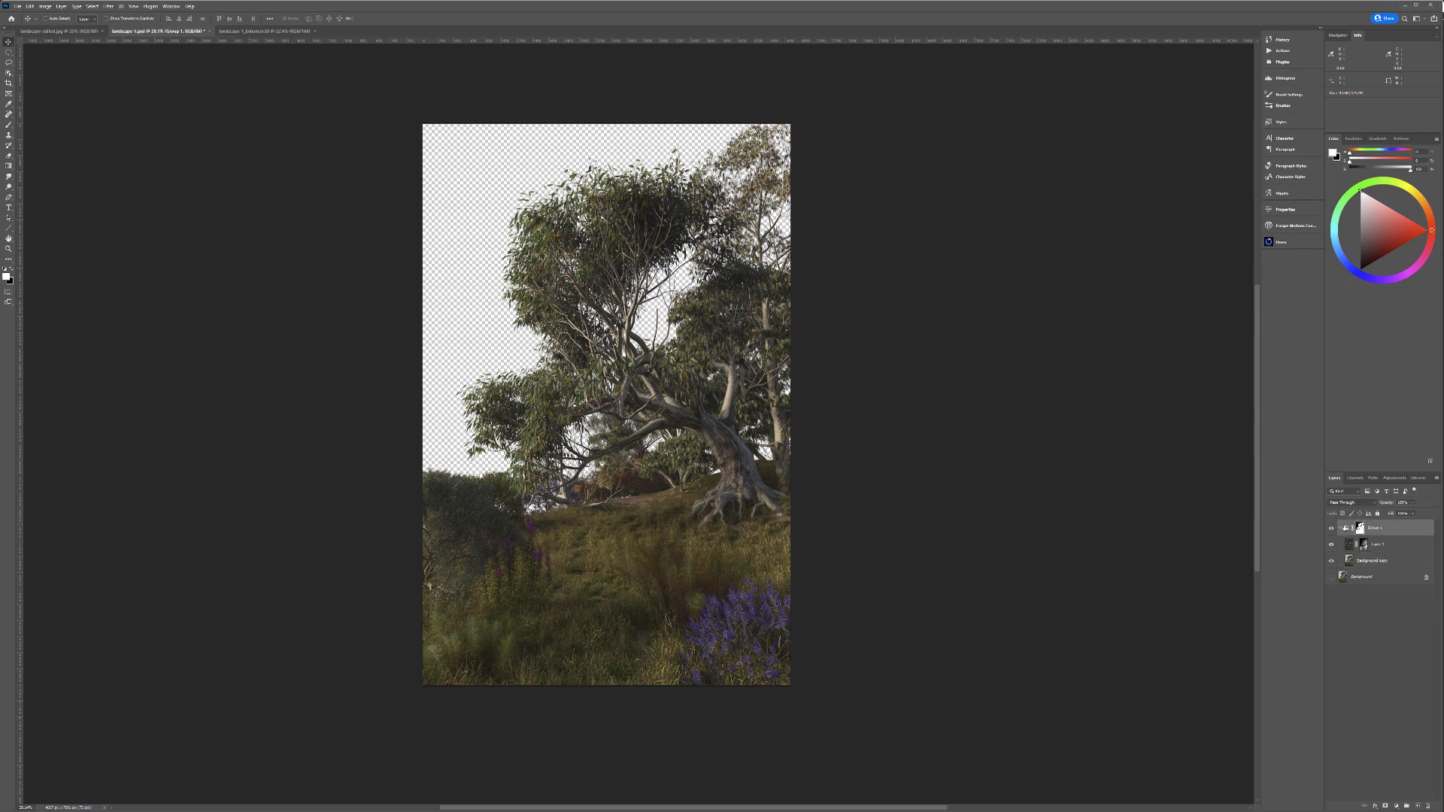
click(1341, 528)
click(1370, 547)
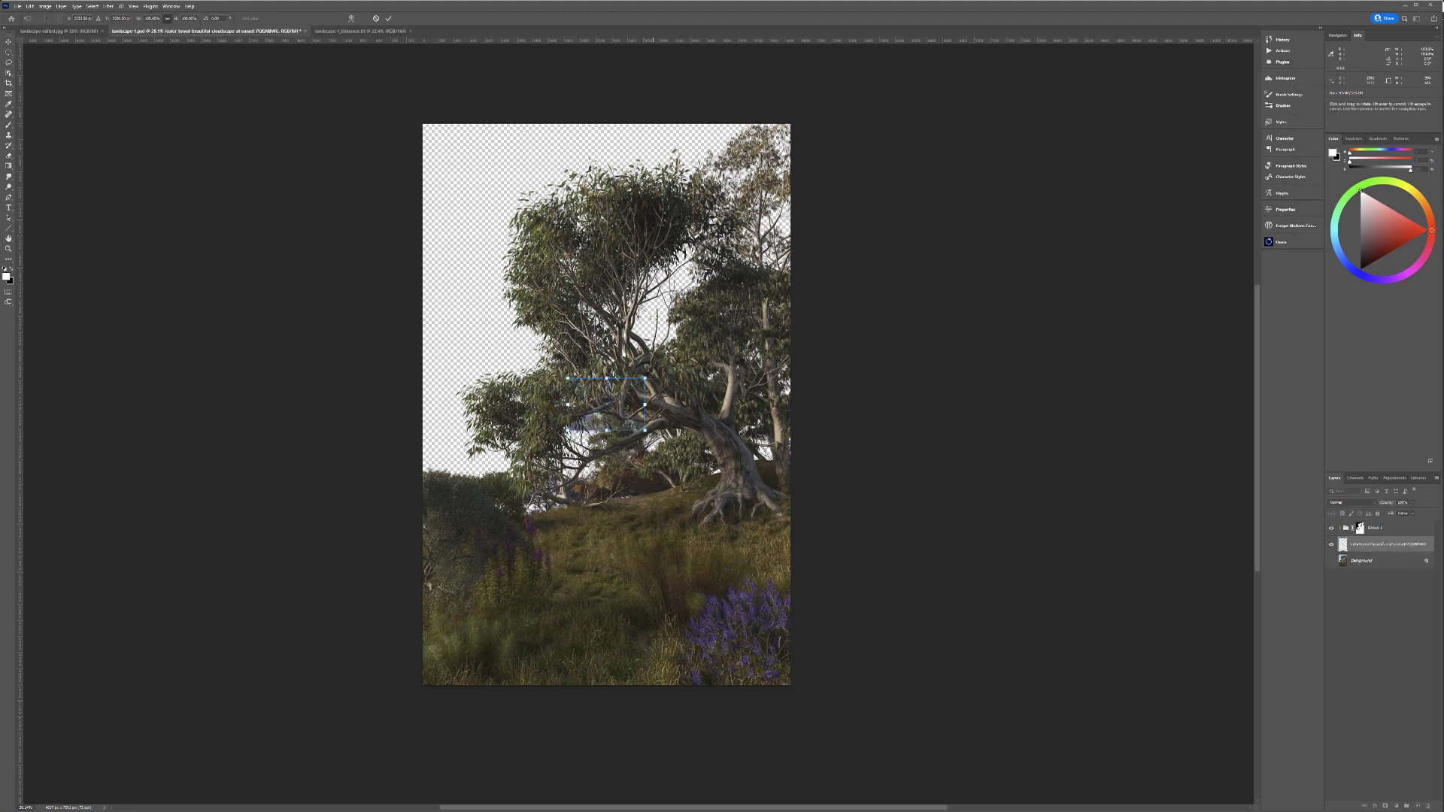
drag(606, 378, 589, 123)
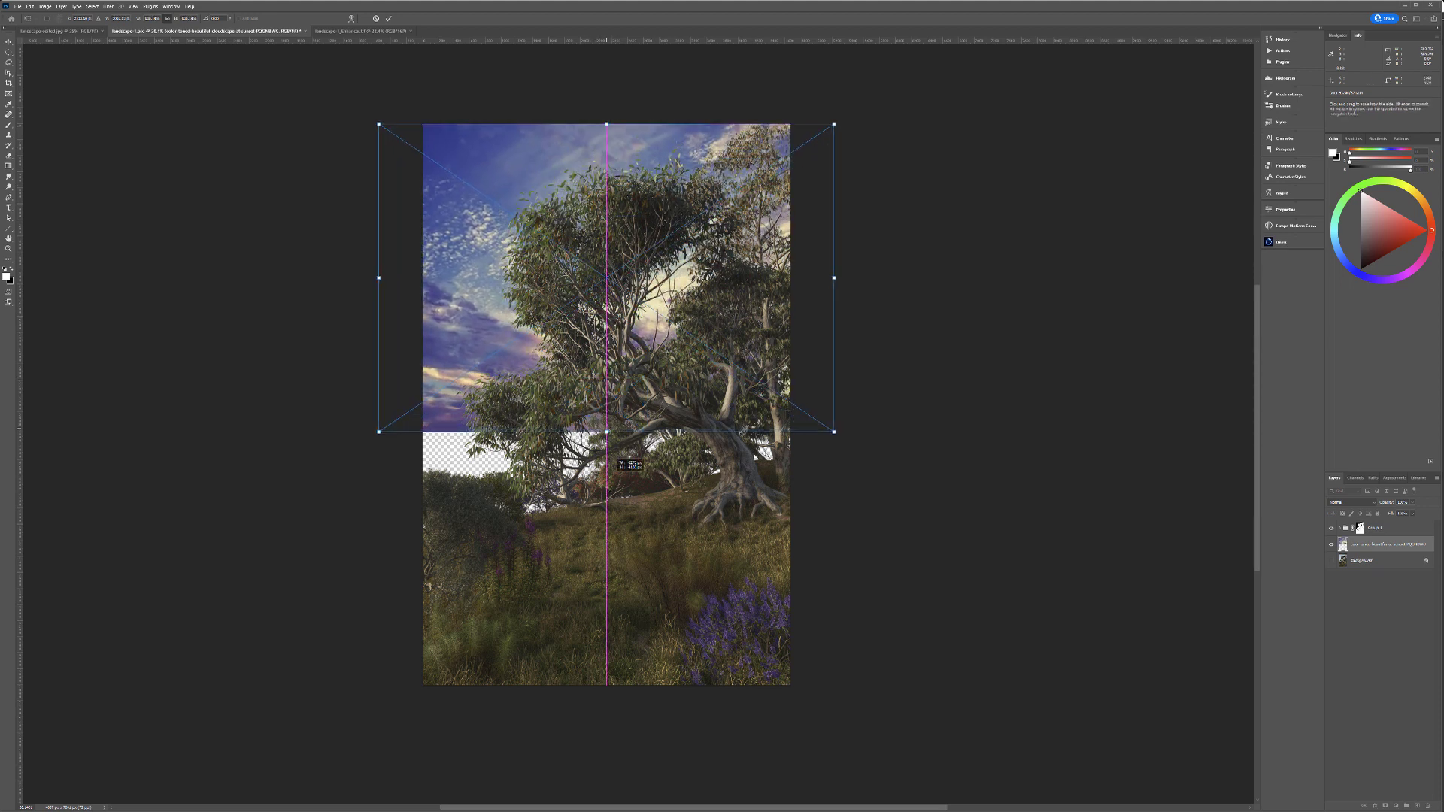
drag(607, 430, 607, 537)
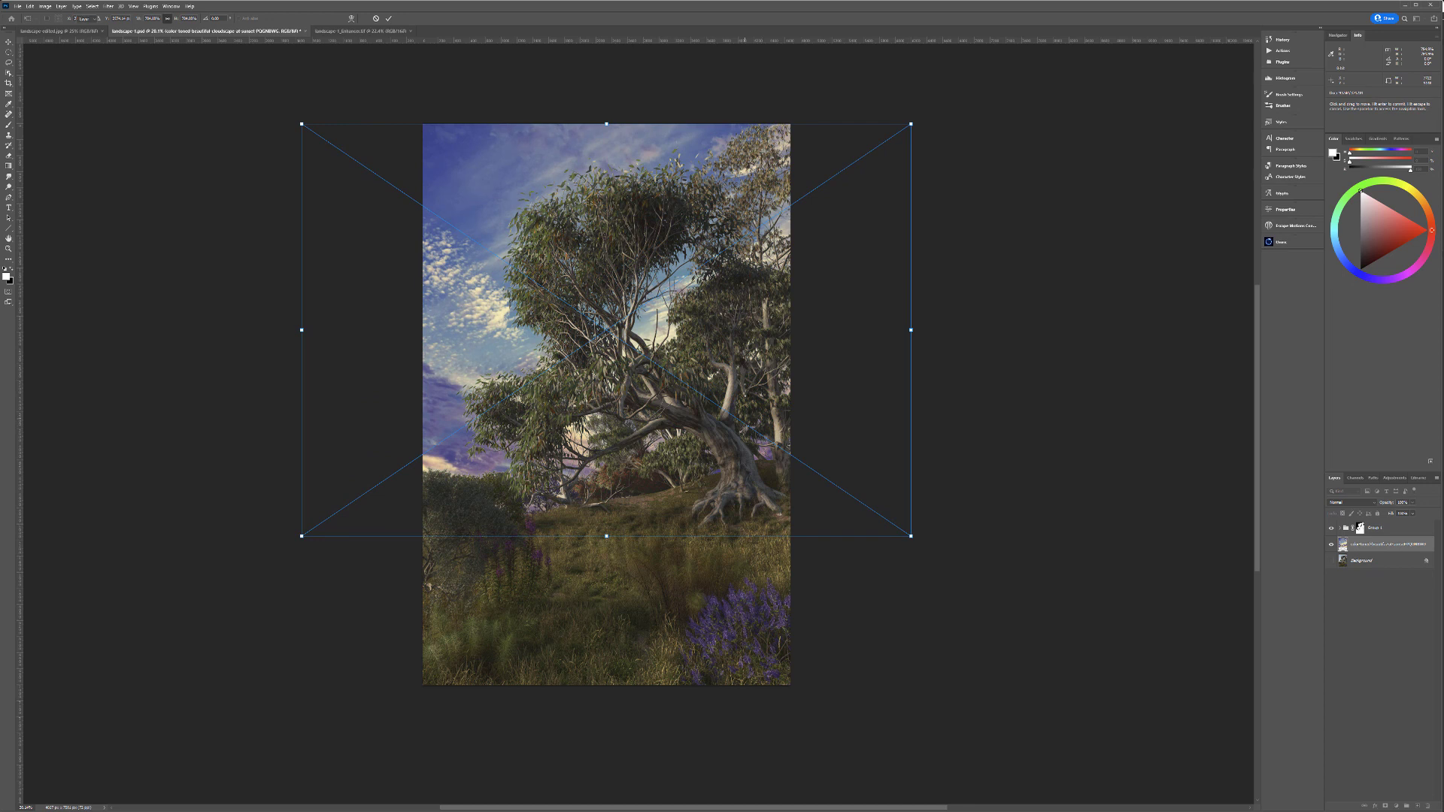
key(Return)
Step: Reposition the sky image behind the tree, and flip it horizontally
drag(500, 333, 476, 318)
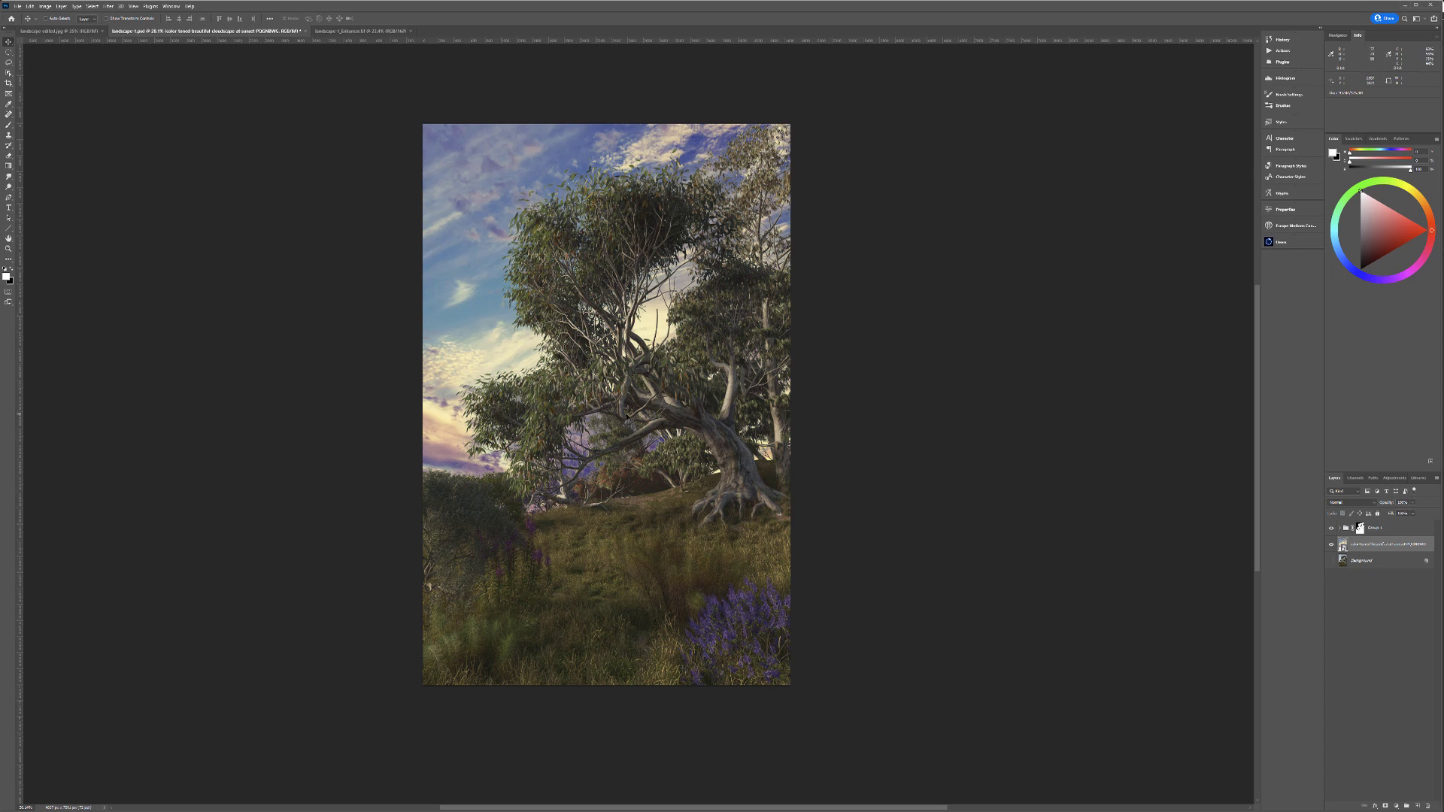
click(33, 6)
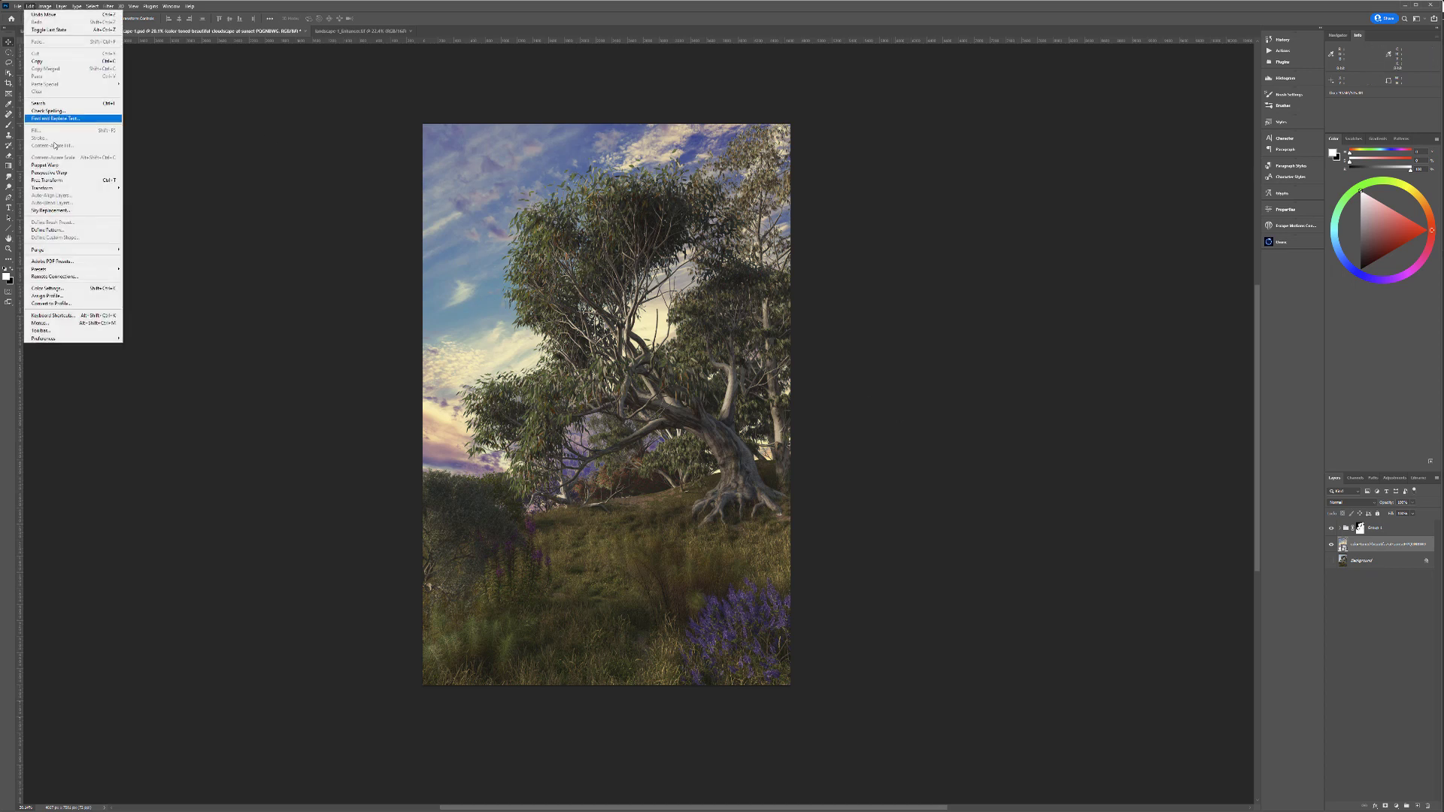
mouse_move(72, 187)
click(154, 335)
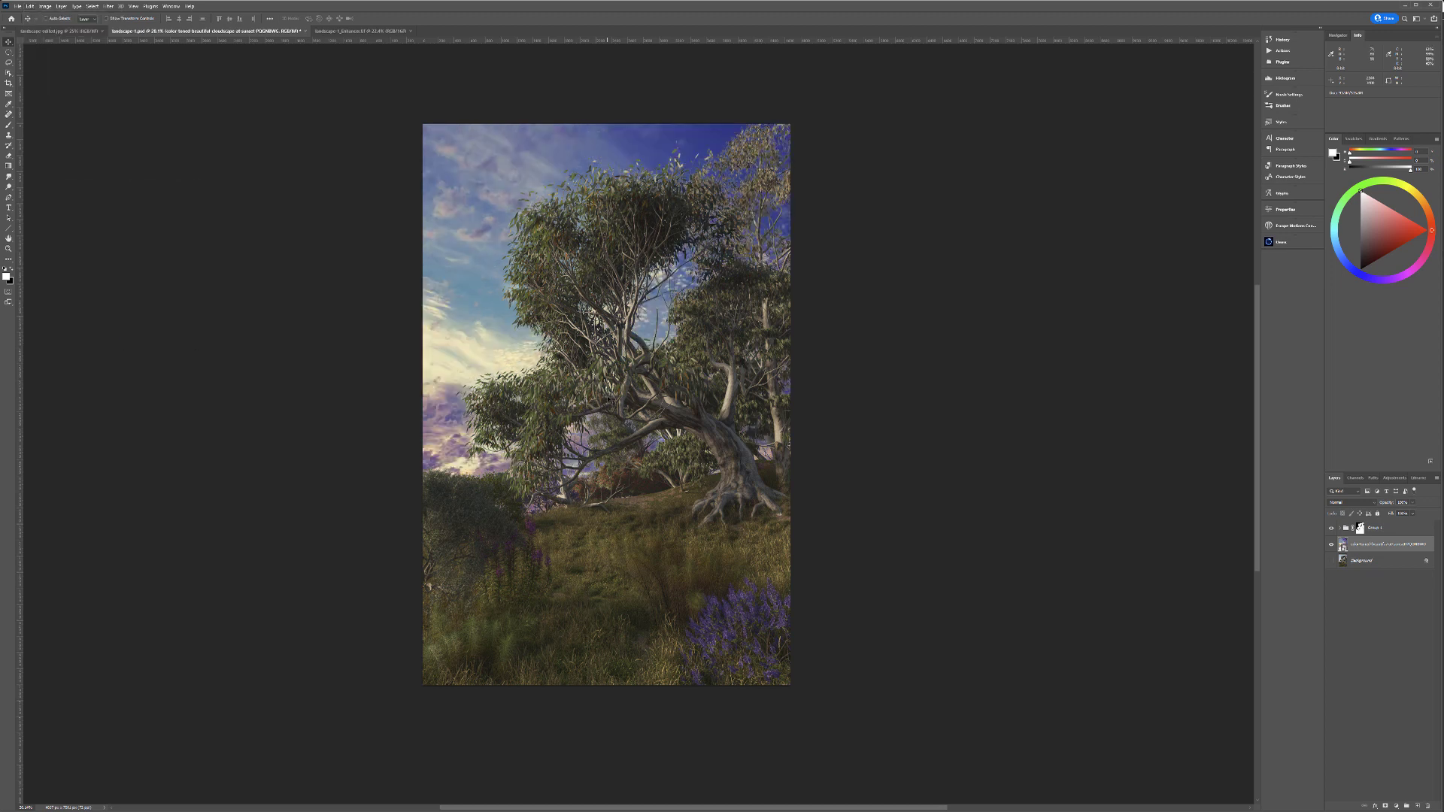
Step: Shift the flipped sky image so its bright yellow and purple clouds sit beside the tree and above the bushes
drag(462, 255, 403, 274)
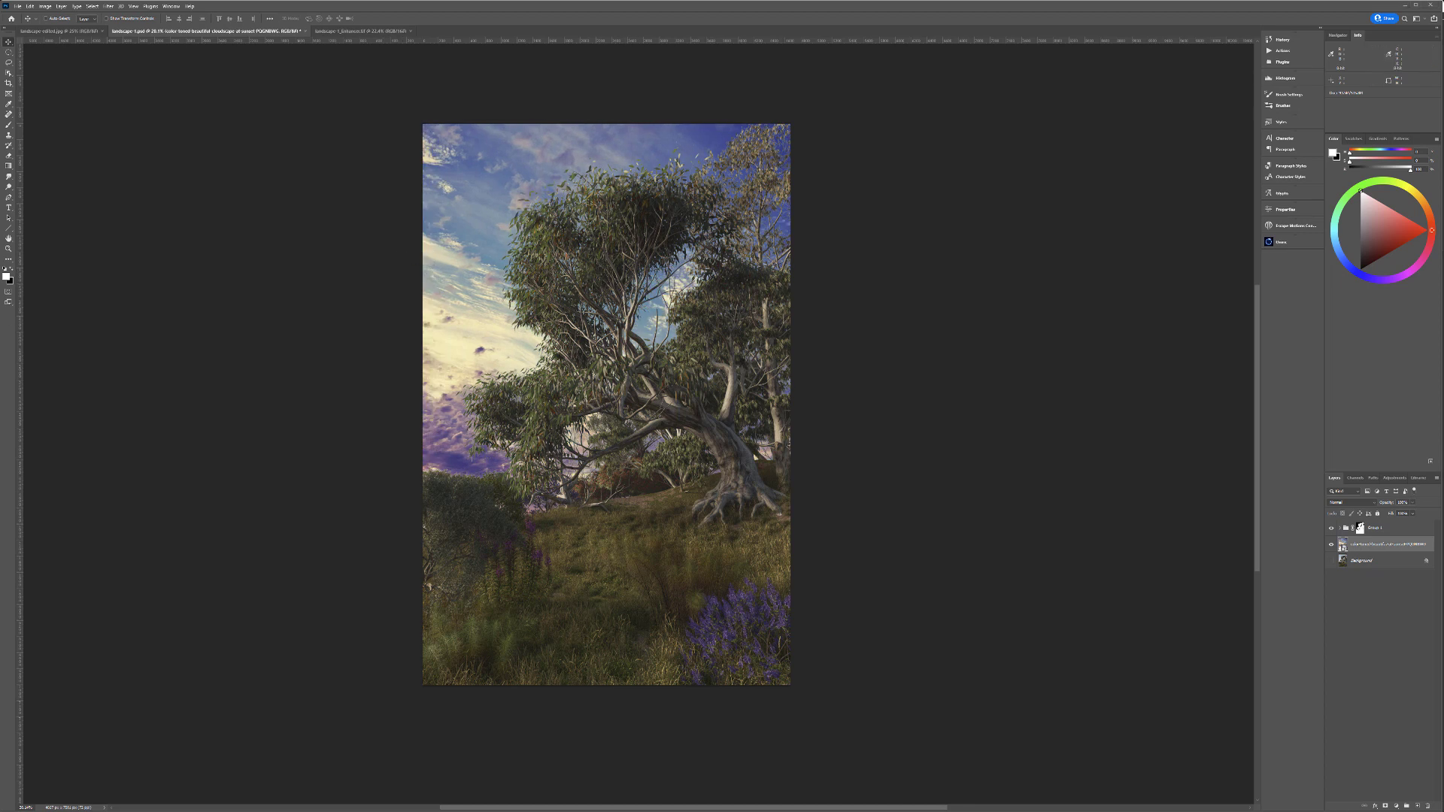
Step: Try a second cloudy sky image above the first, scaled to the canvas width and repositioned, and remove it
drag(349, 307, 570, 346)
drag(606, 283, 593, 119)
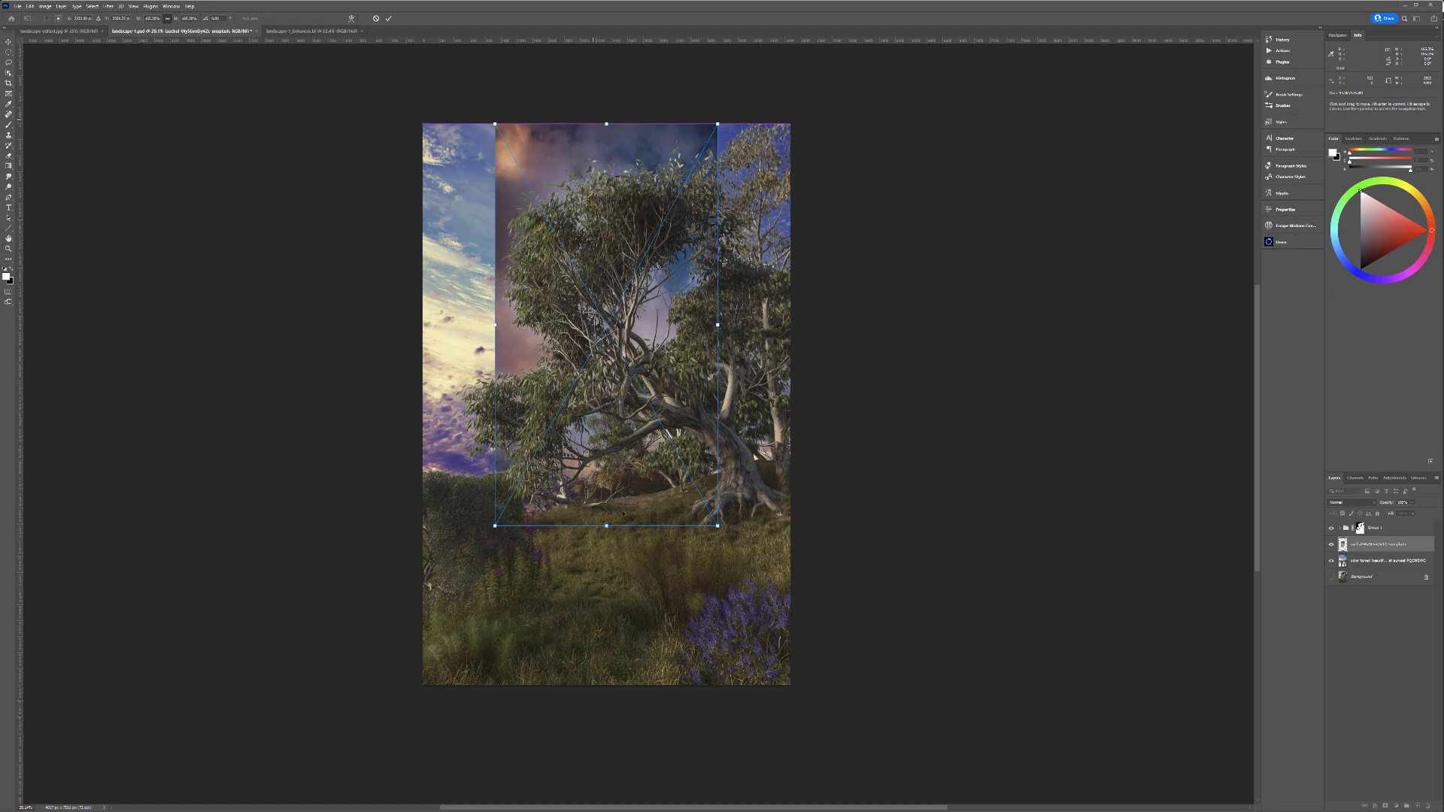
drag(495, 325, 423, 324)
drag(718, 324, 787, 325)
key(Return)
drag(593, 315, 591, 130)
drag(674, 304, 674, 557)
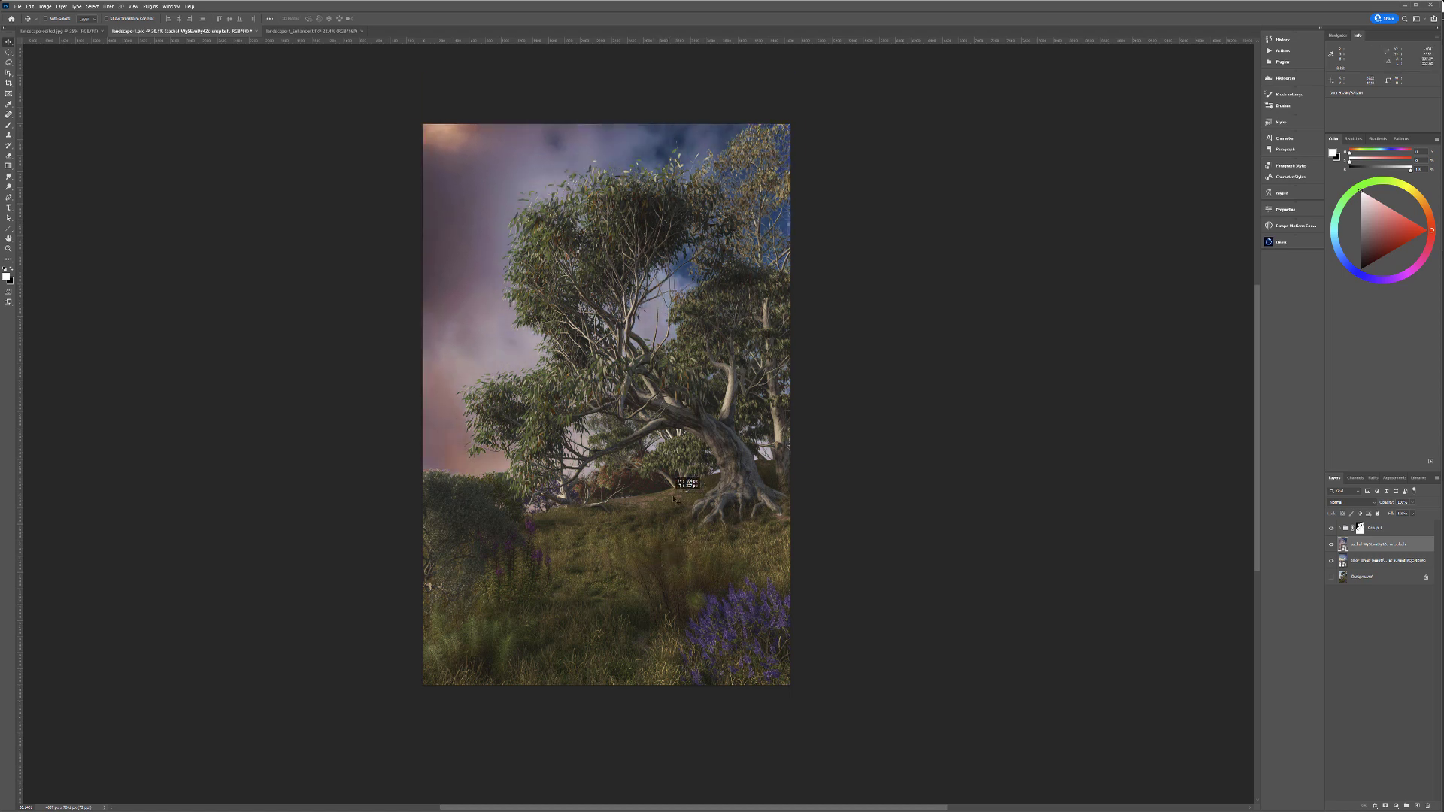
key(ctrl+e)
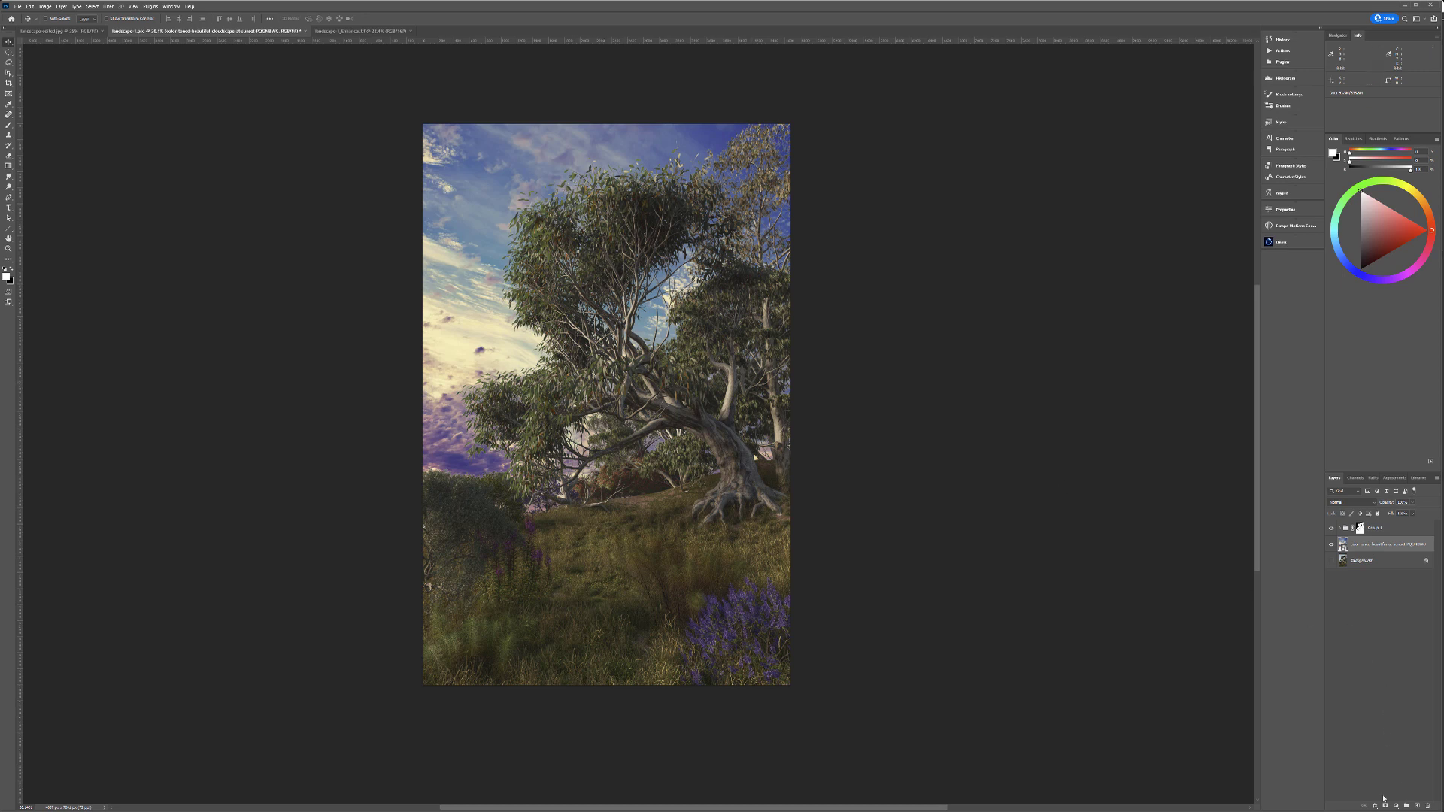
Step: Add a Curves adjustment clipped to the sky image, and set its blend mode to Color
click(1397, 806)
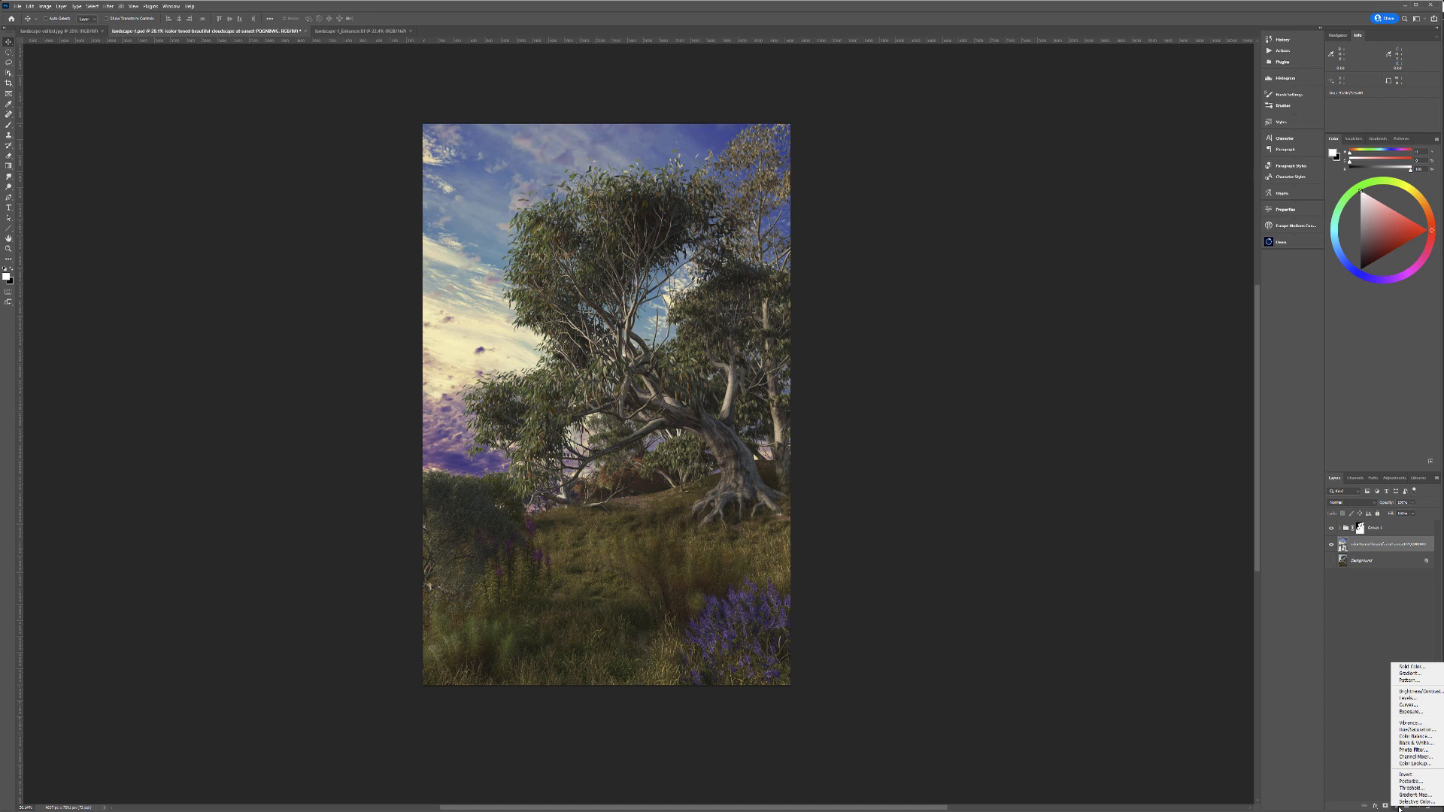
click(1435, 705)
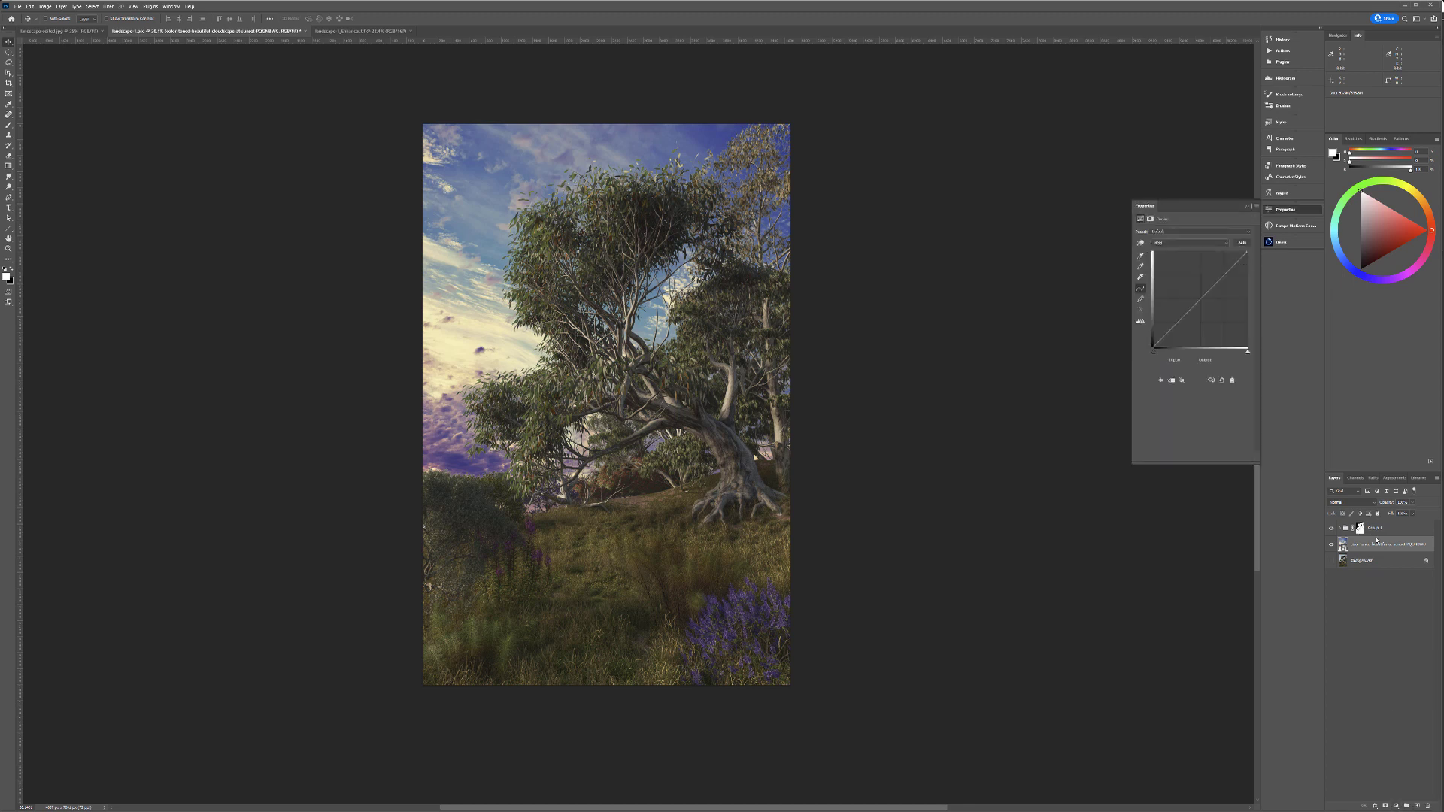
alt+click(1412, 552)
click(1357, 503)
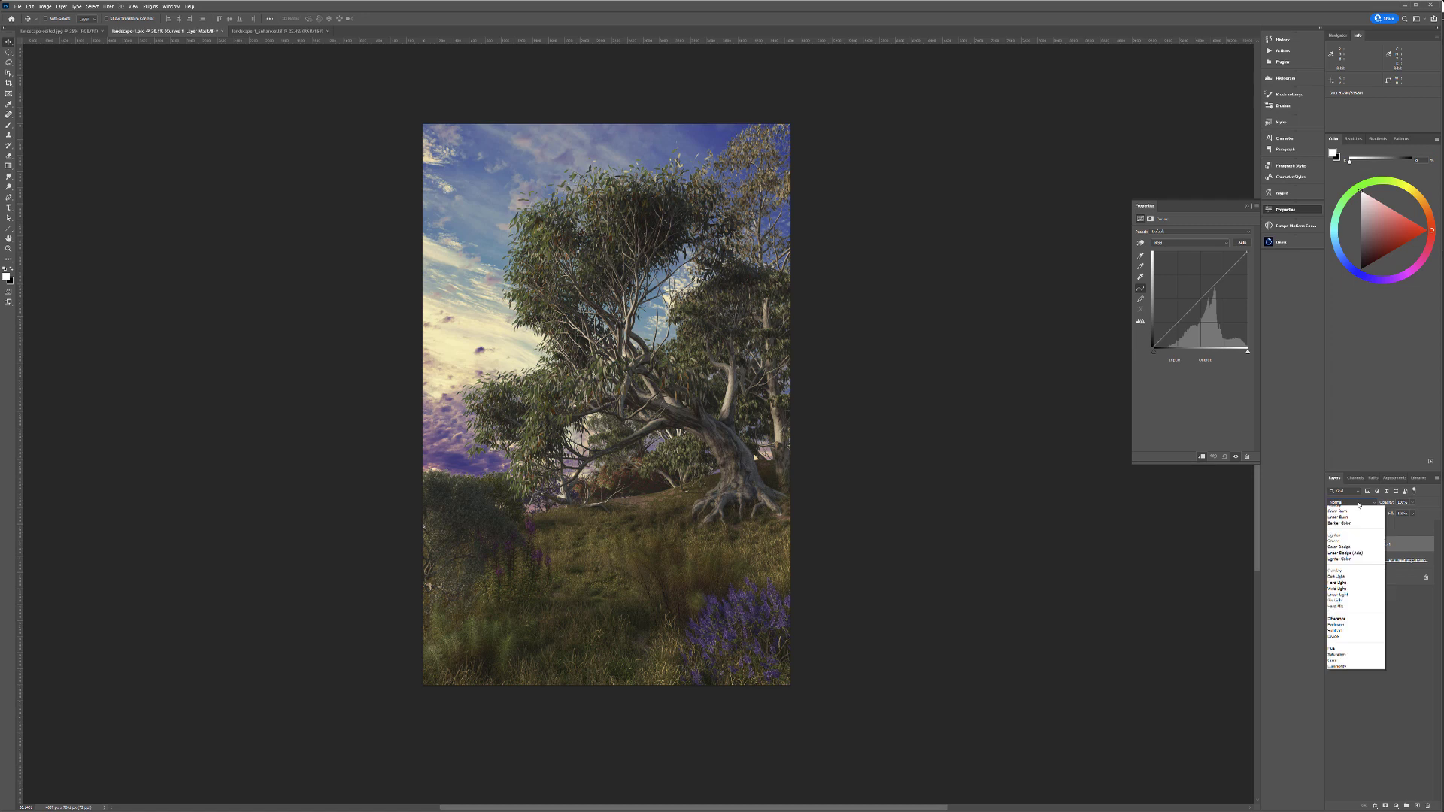
click(1342, 689)
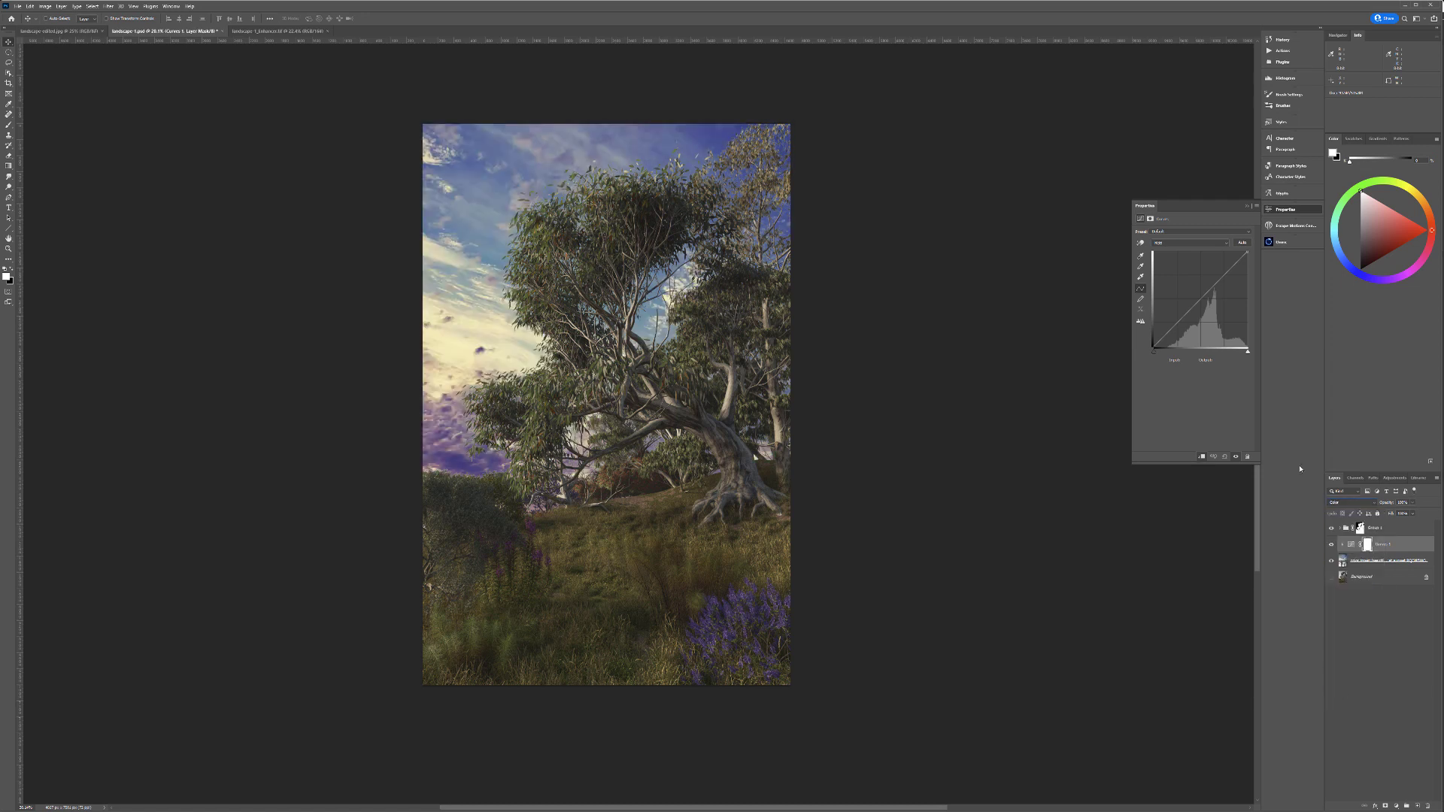
Step: Lower the midtones of the Blue and Red channels in the sky's Curves adjustment
click(1168, 247)
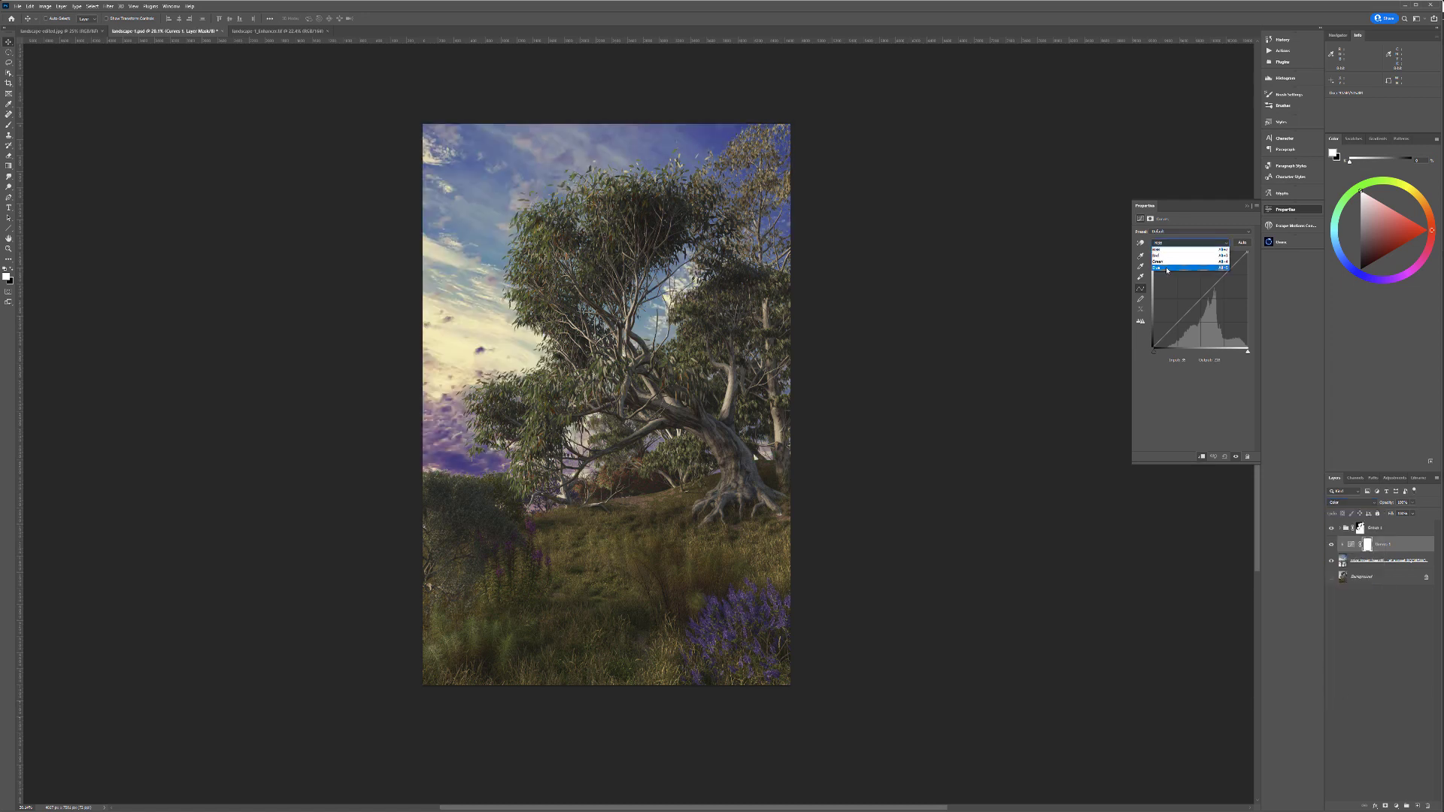
click(1177, 269)
drag(1202, 301, 1205, 301)
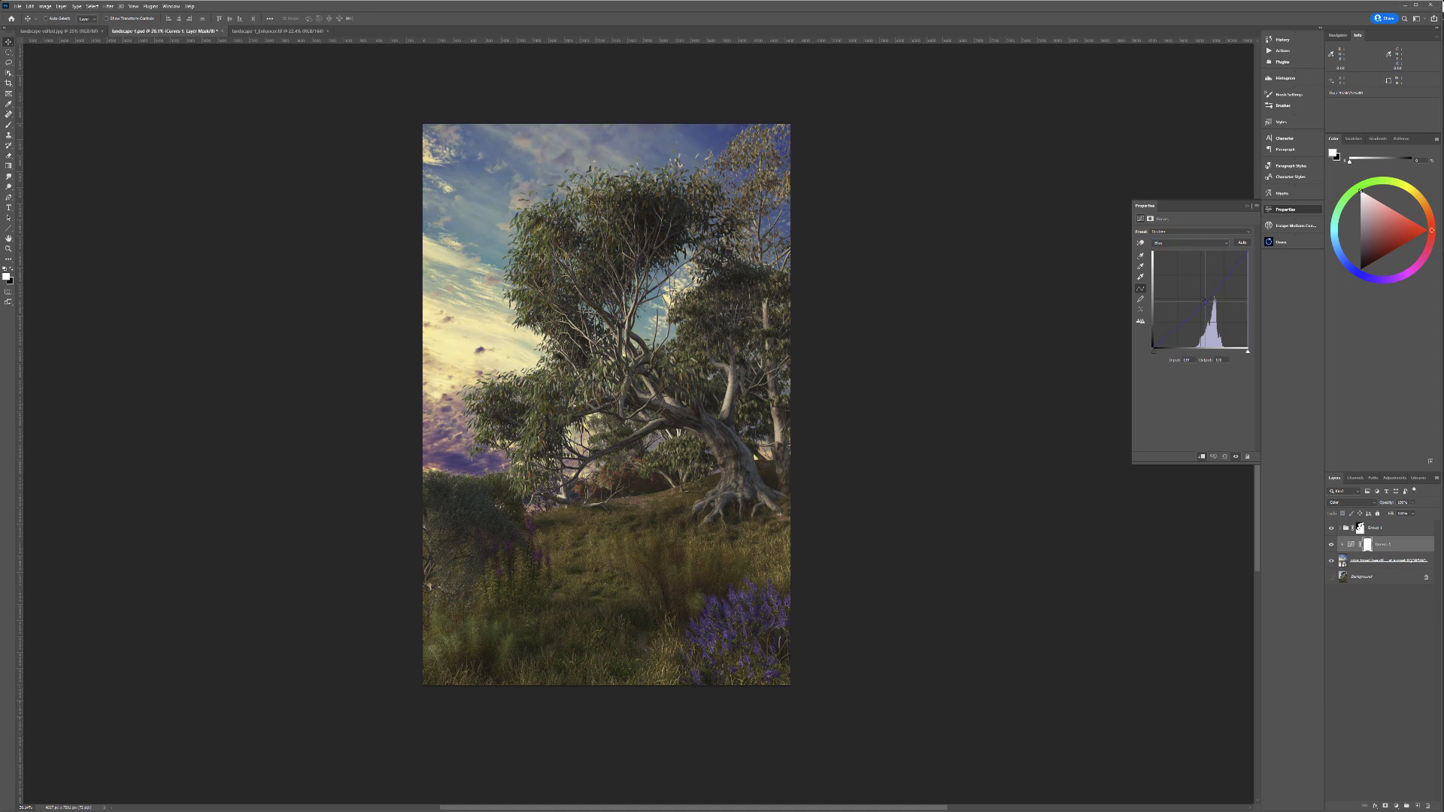
click(1176, 243)
click(1173, 257)
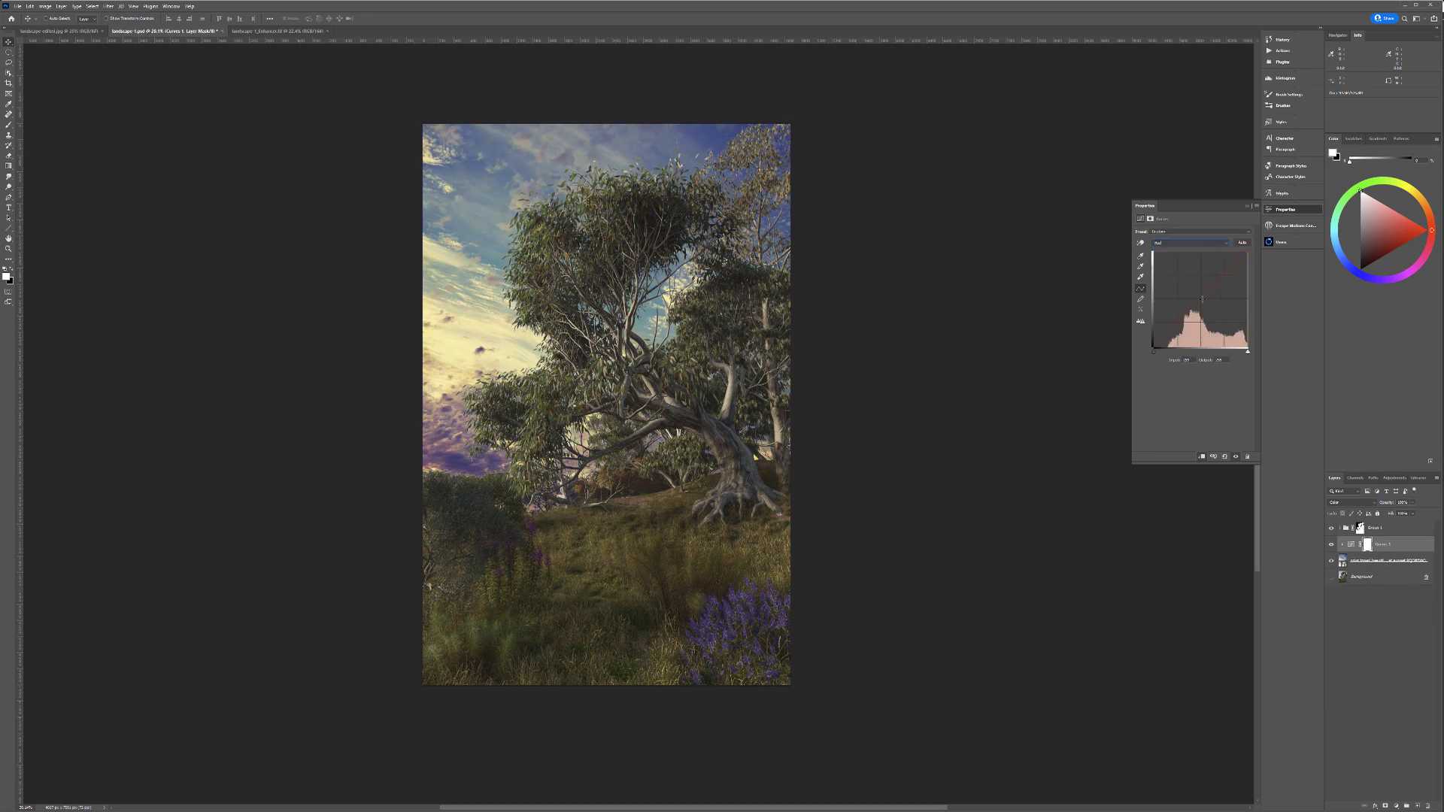
drag(1193, 299, 1201, 303)
Step: Show the Background, and inspect the foliage edges above the bushes with the sky image hidden and shown
click(1426, 529)
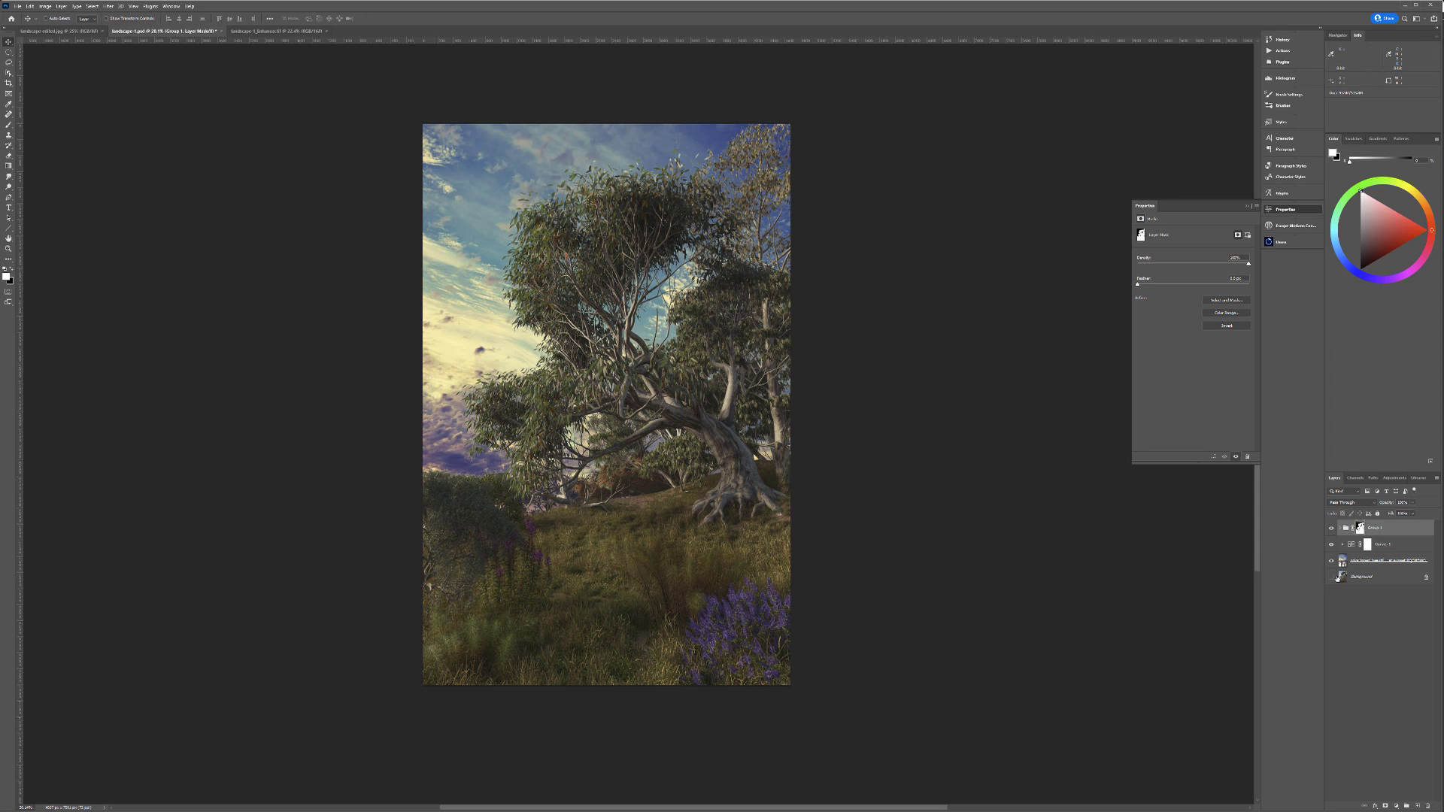
click(1333, 561)
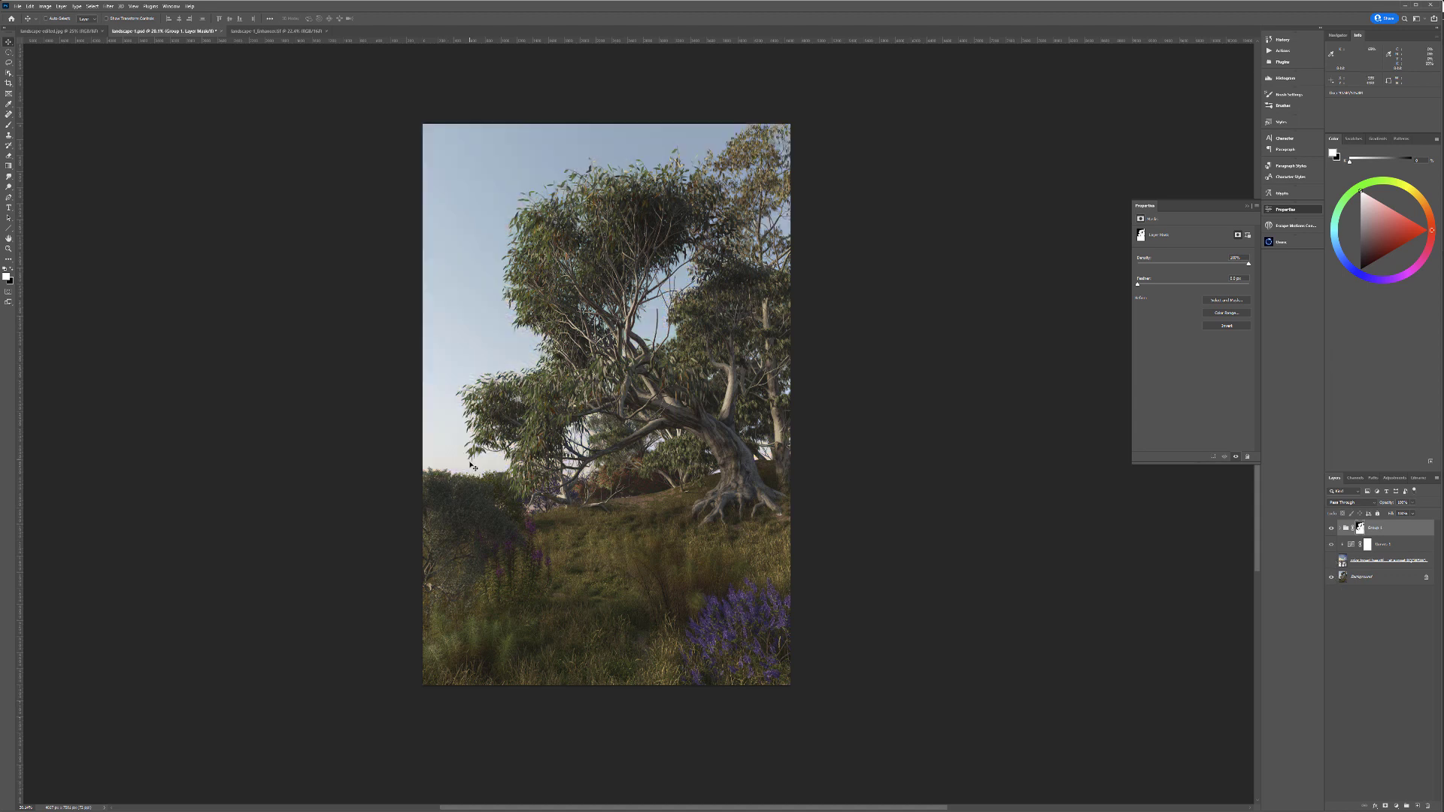
scroll(470, 461, up, 10)
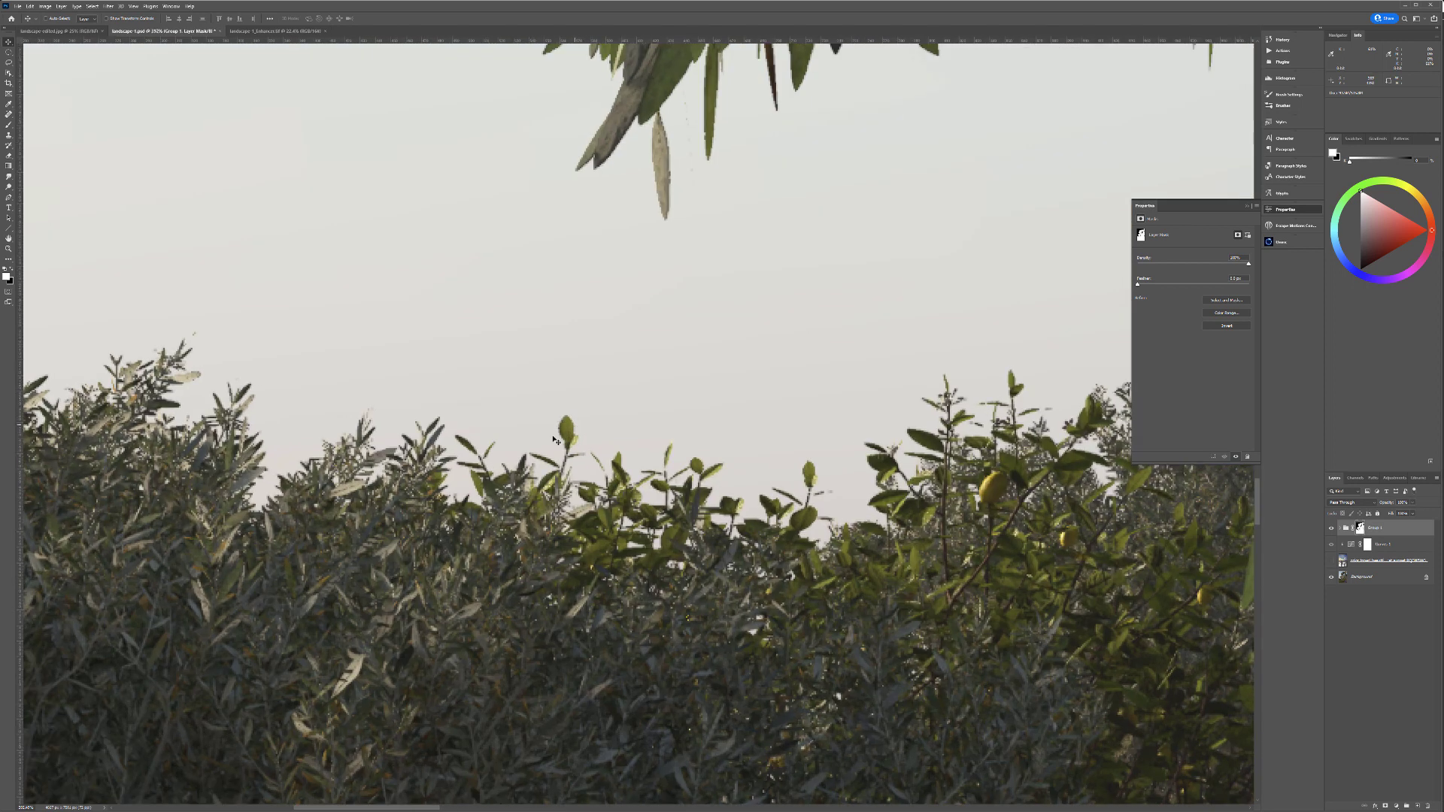
click(1332, 560)
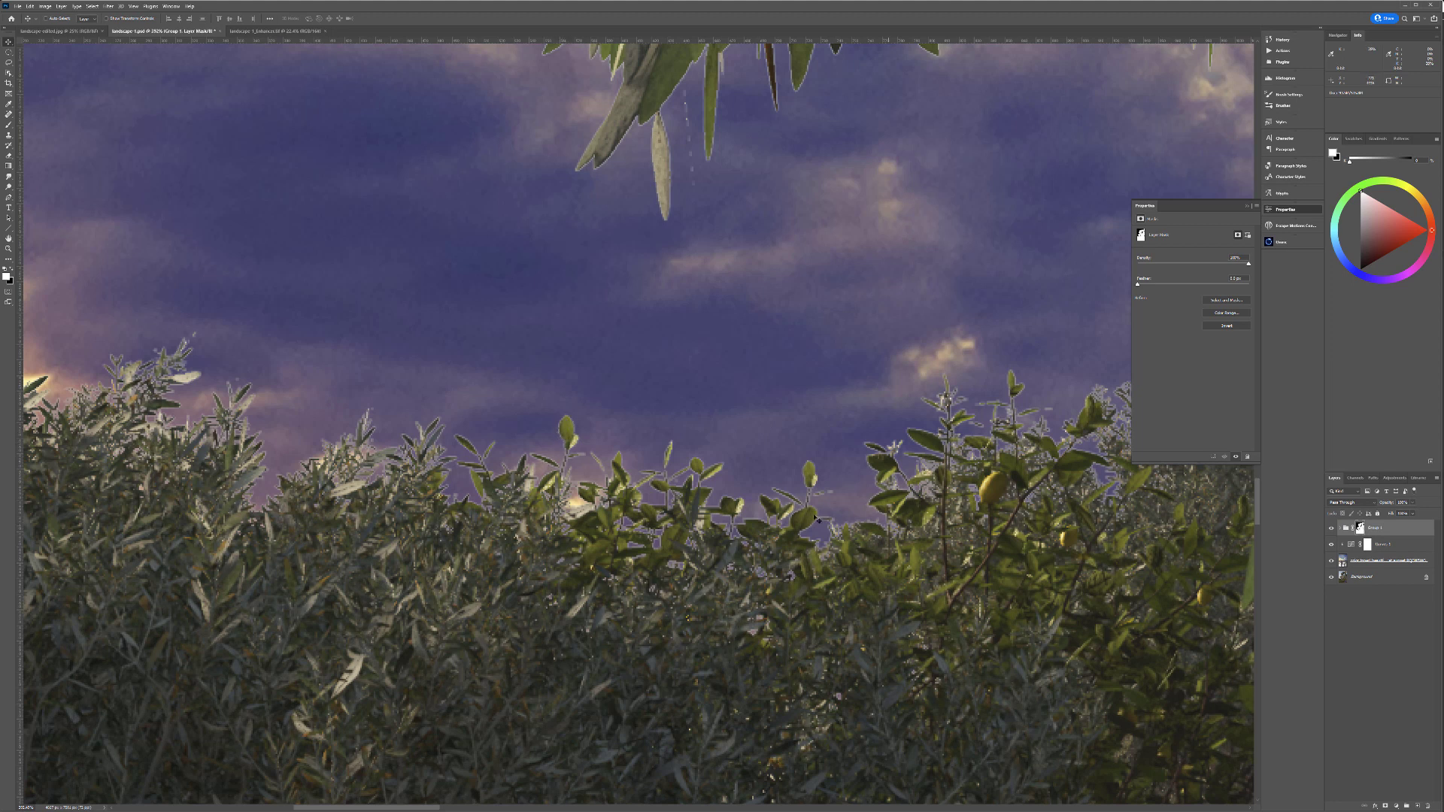
scroll(818, 517, up, 1)
scroll(615, 447, up, 5)
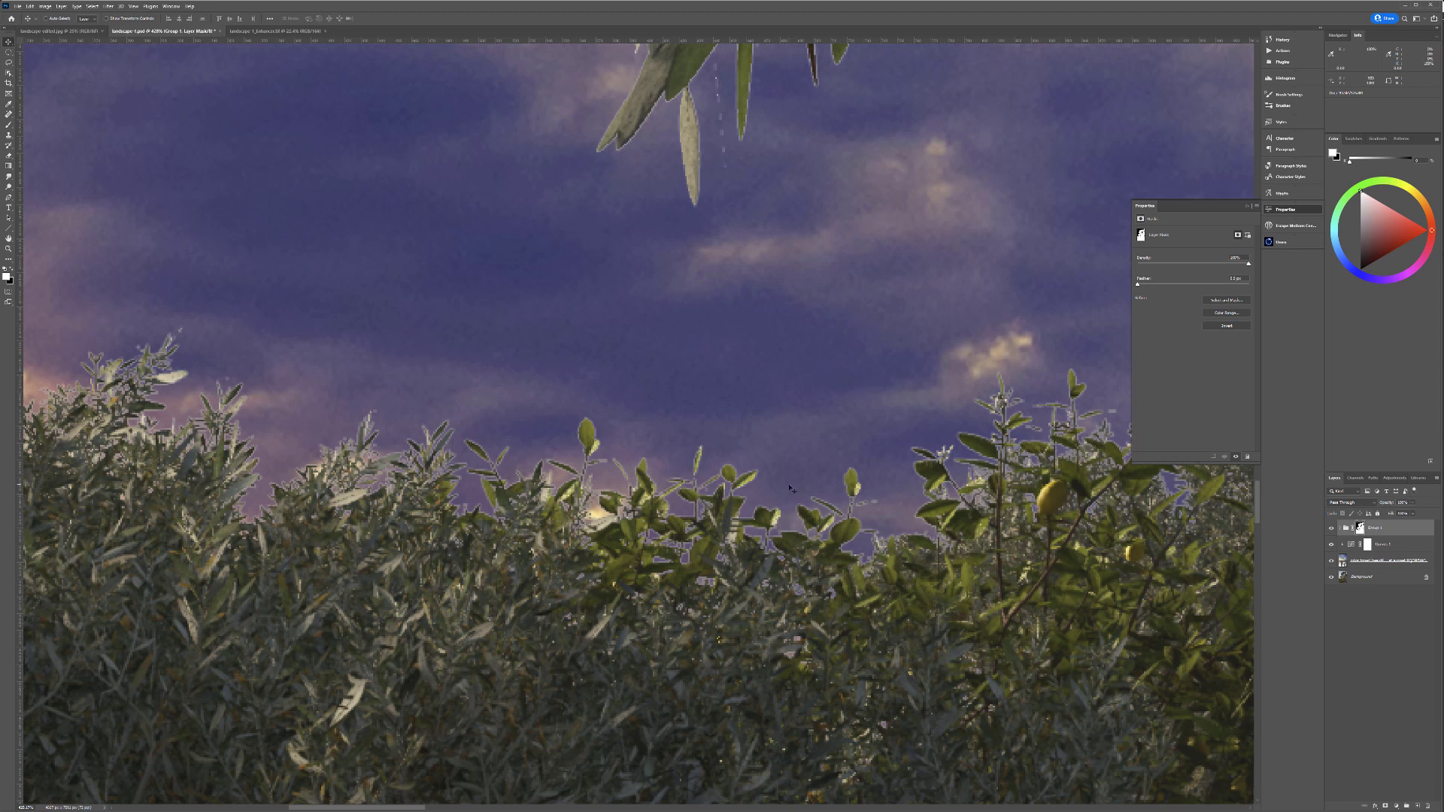
Step: Load the group's mask as a selection, contract it, and feather its edge
ctrl+click(1360, 528)
click(98, 8)
mouse_move(138, 132)
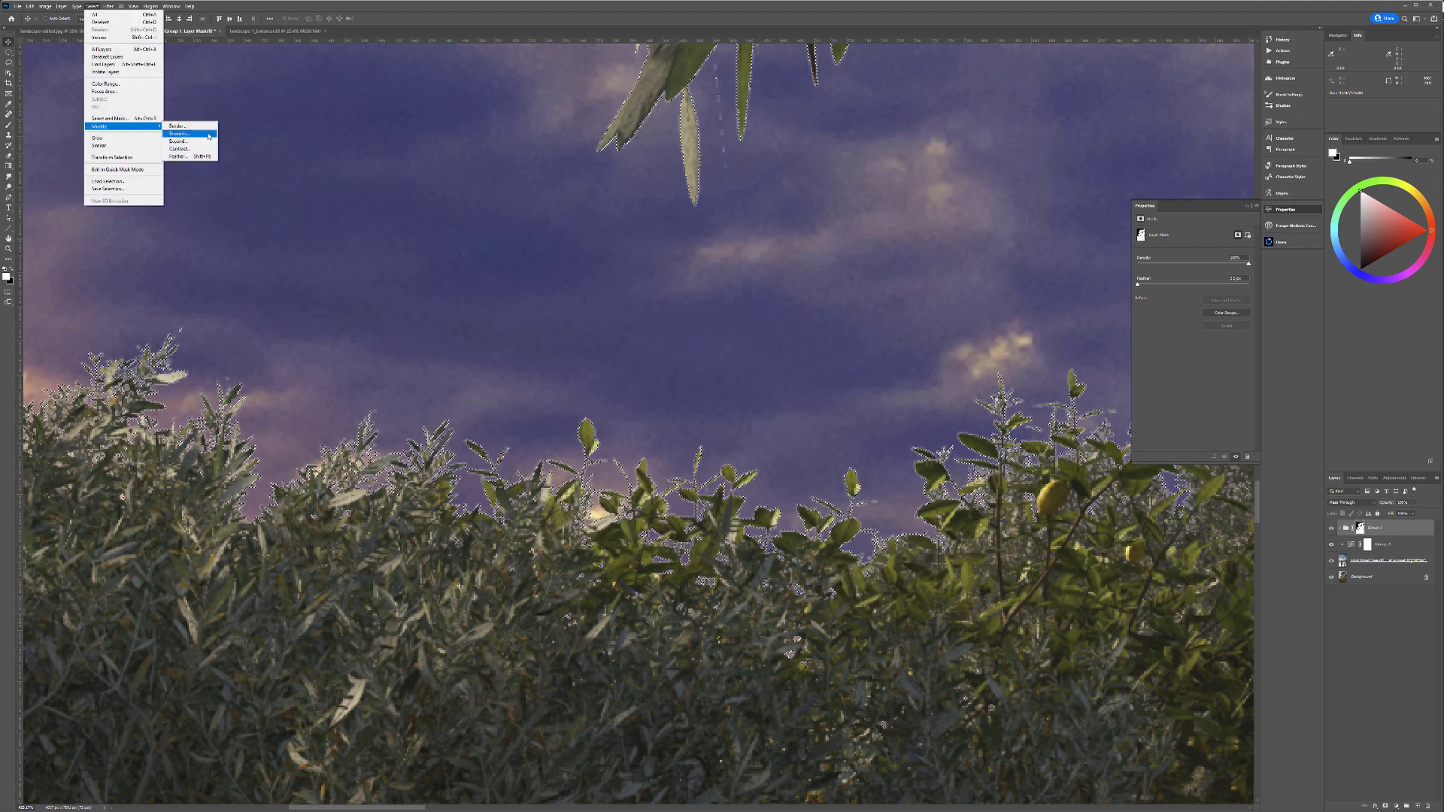
click(185, 149)
click(706, 269)
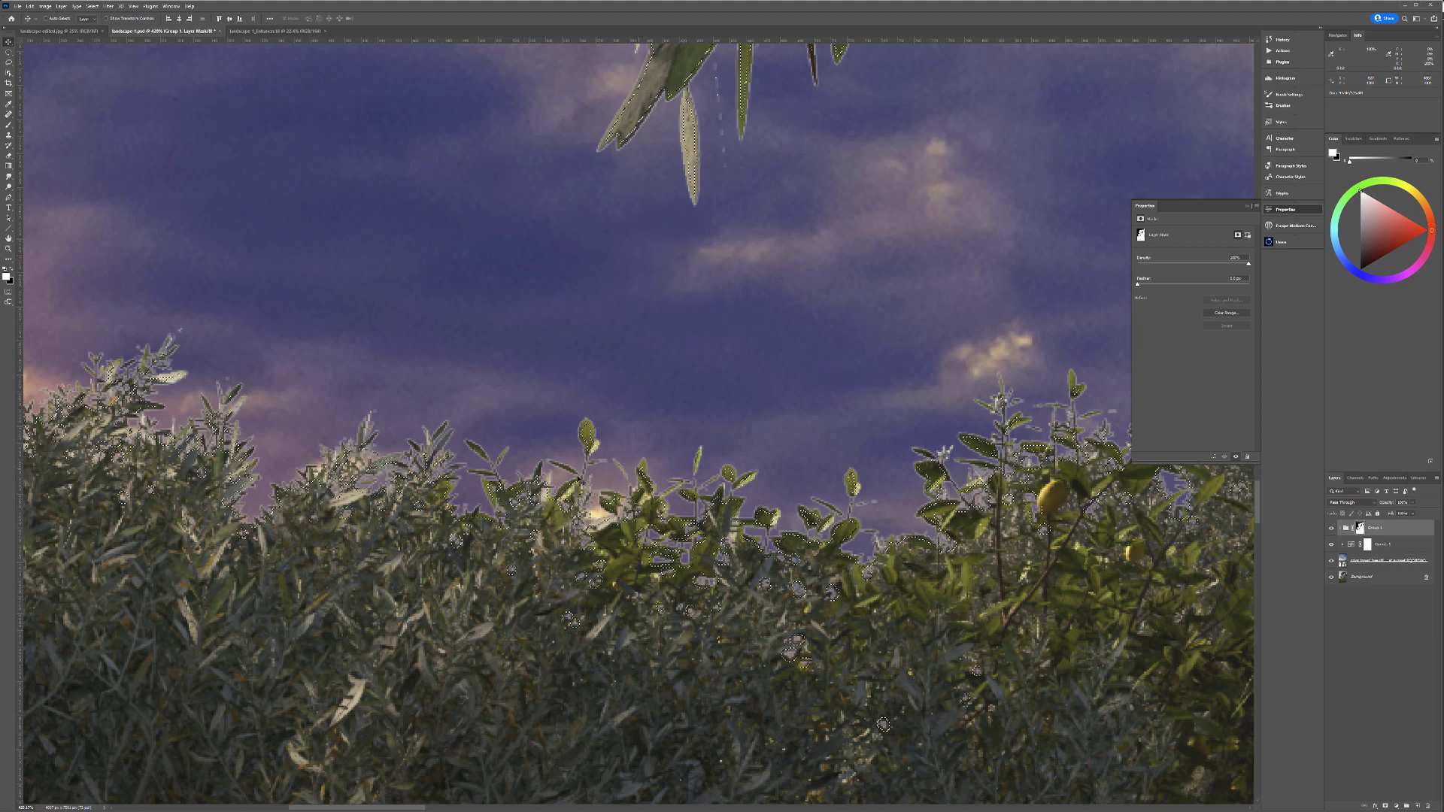
click(92, 6)
mouse_move(139, 126)
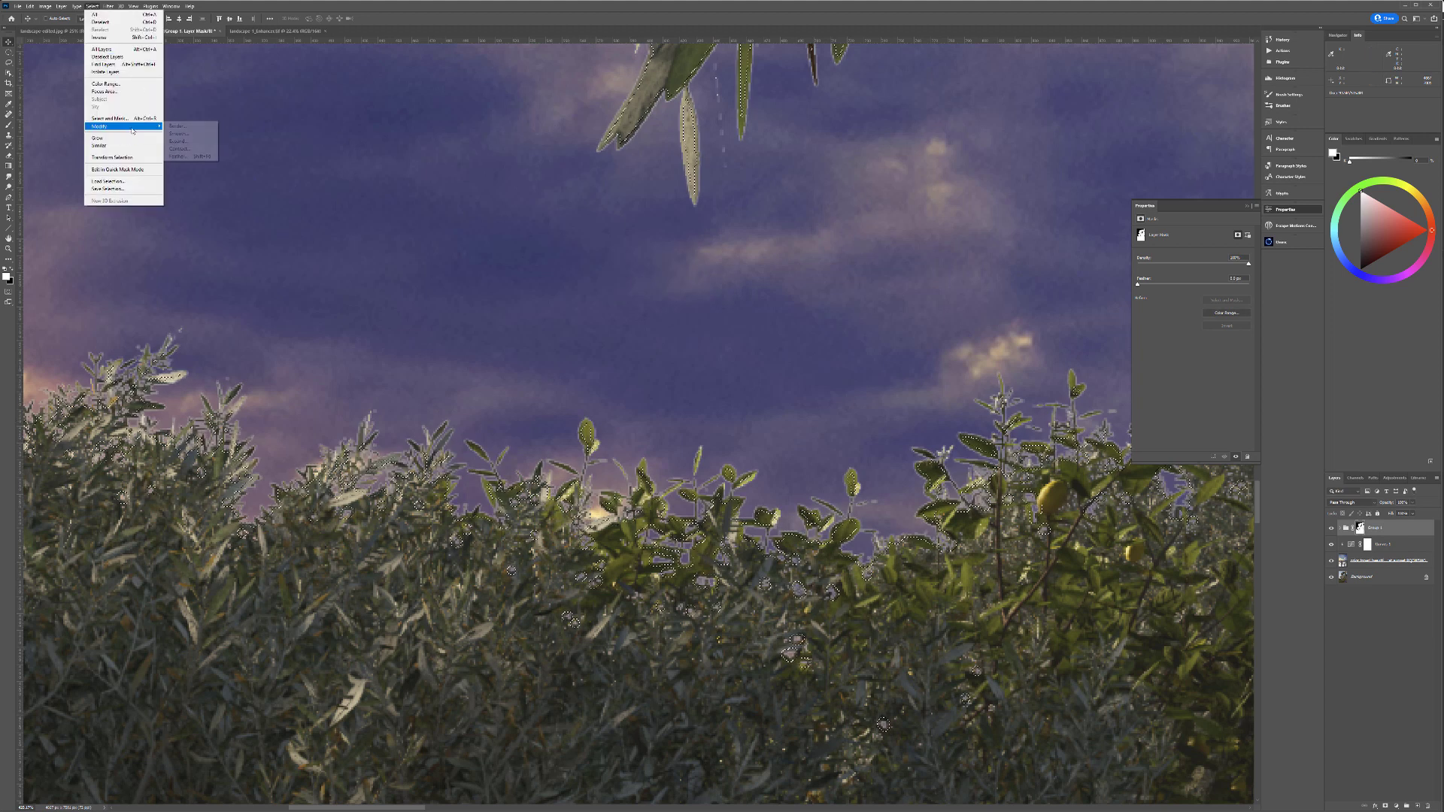
click(197, 156)
click(707, 271)
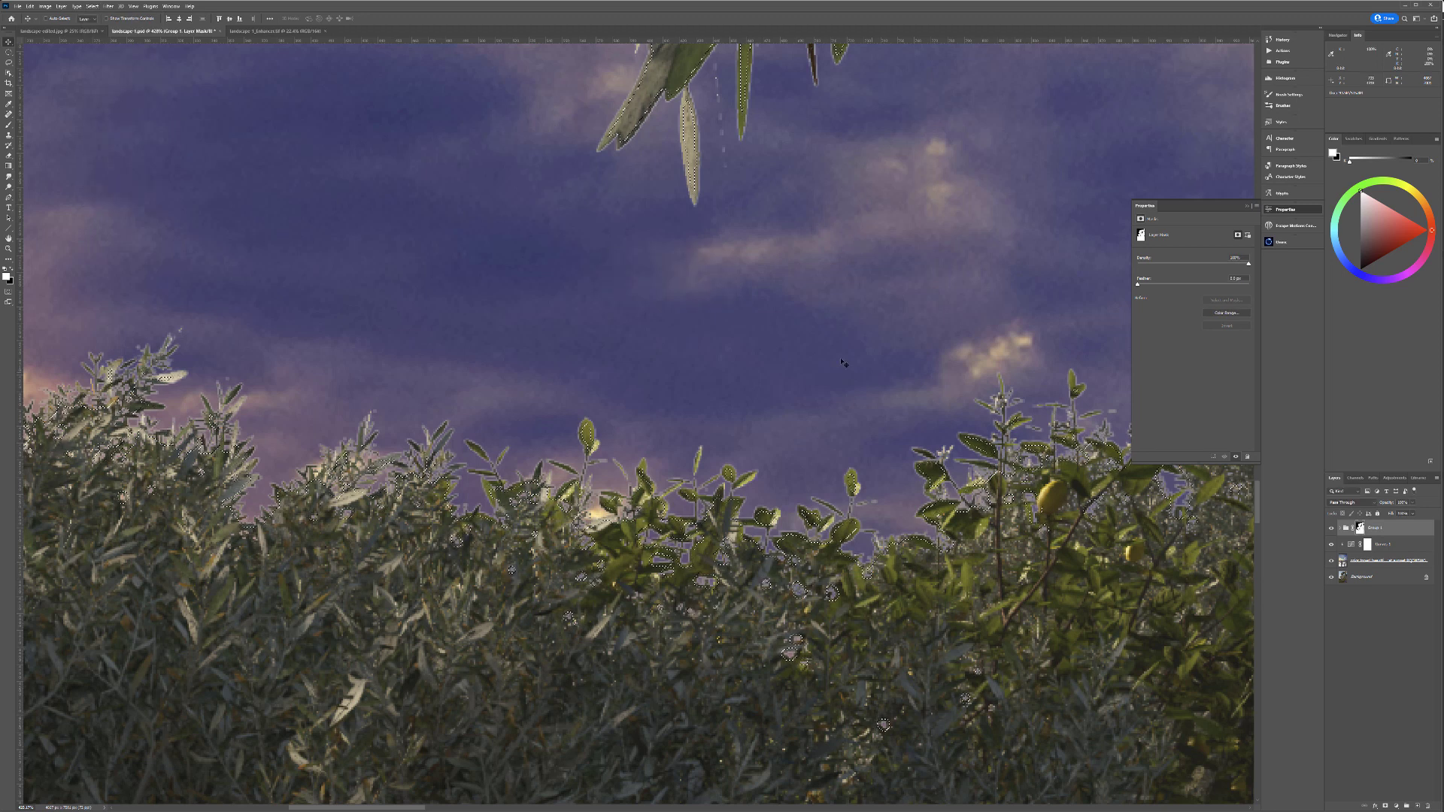
Step: Try to fill the contracted selection on the group and clear it in the group's mask, and undo the clearing
click(1363, 530)
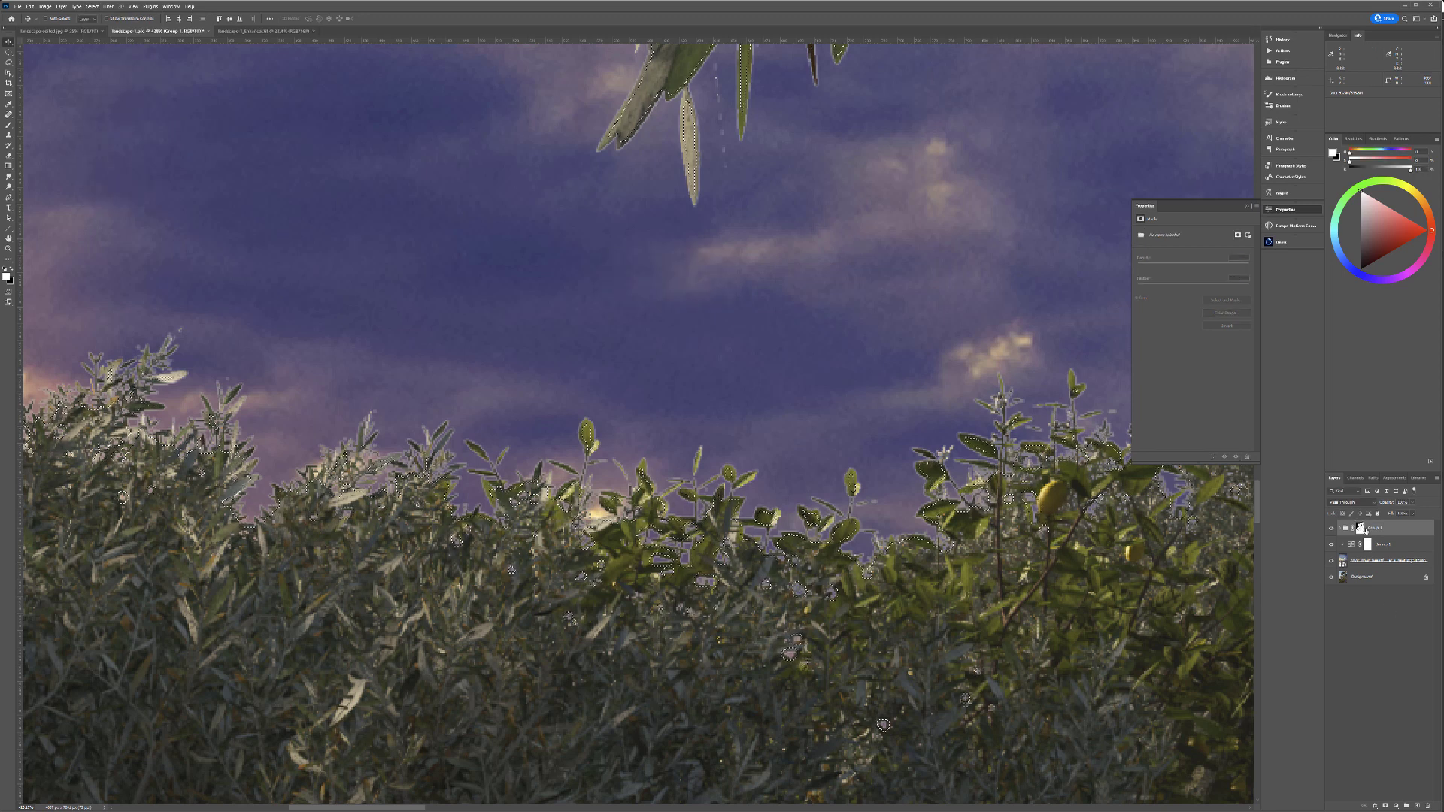
key(alt+BackSpace)
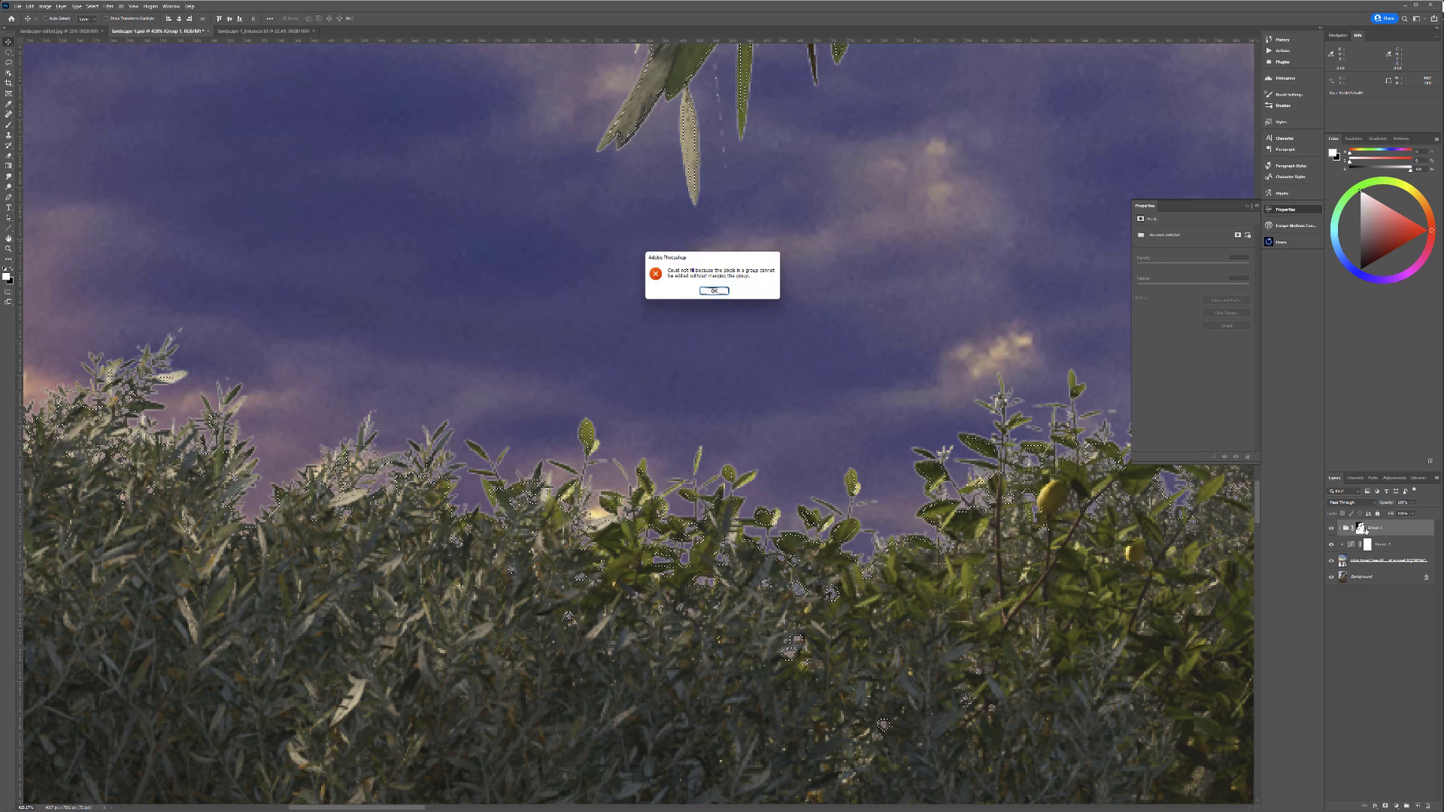
click(715, 290)
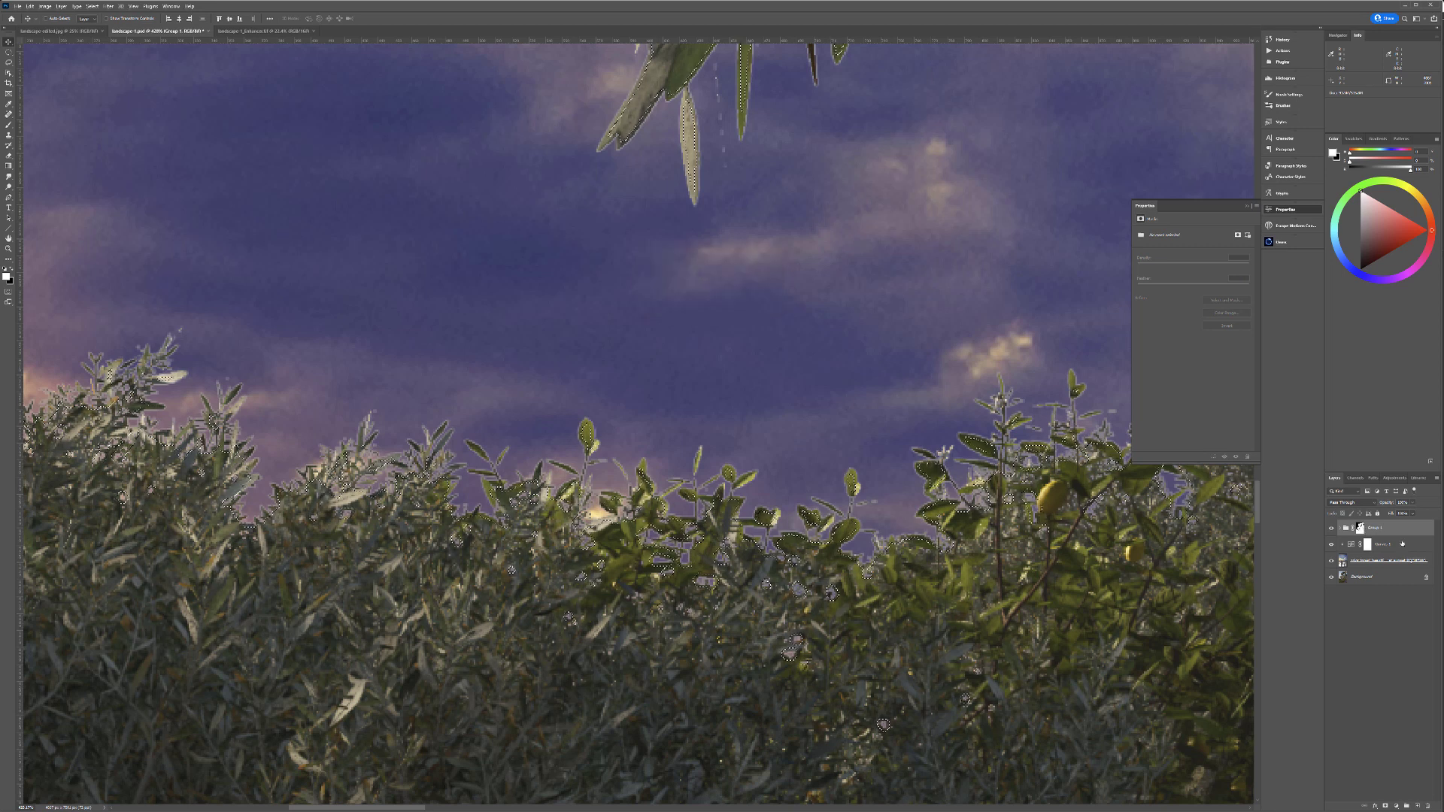
click(1360, 528)
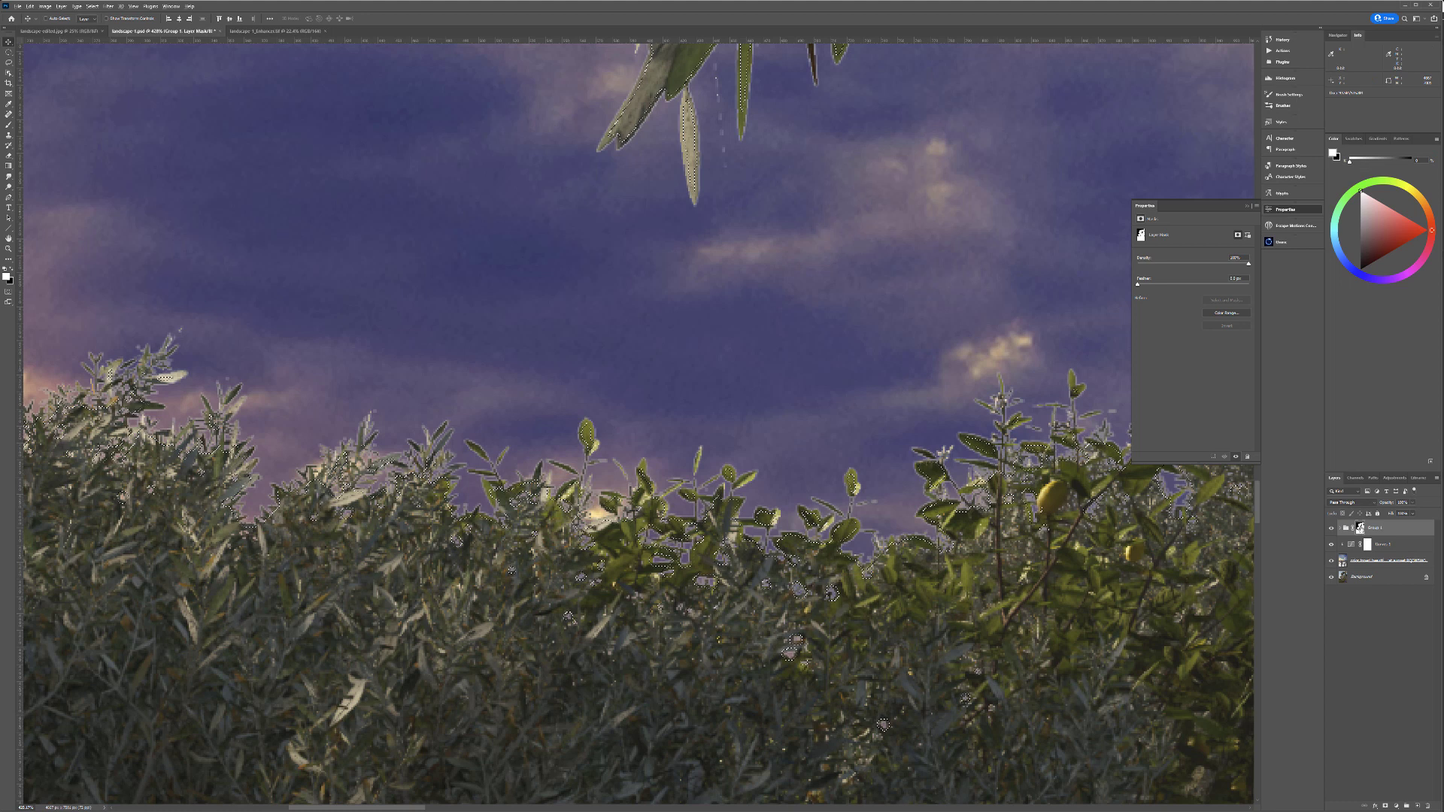
key(Delete)
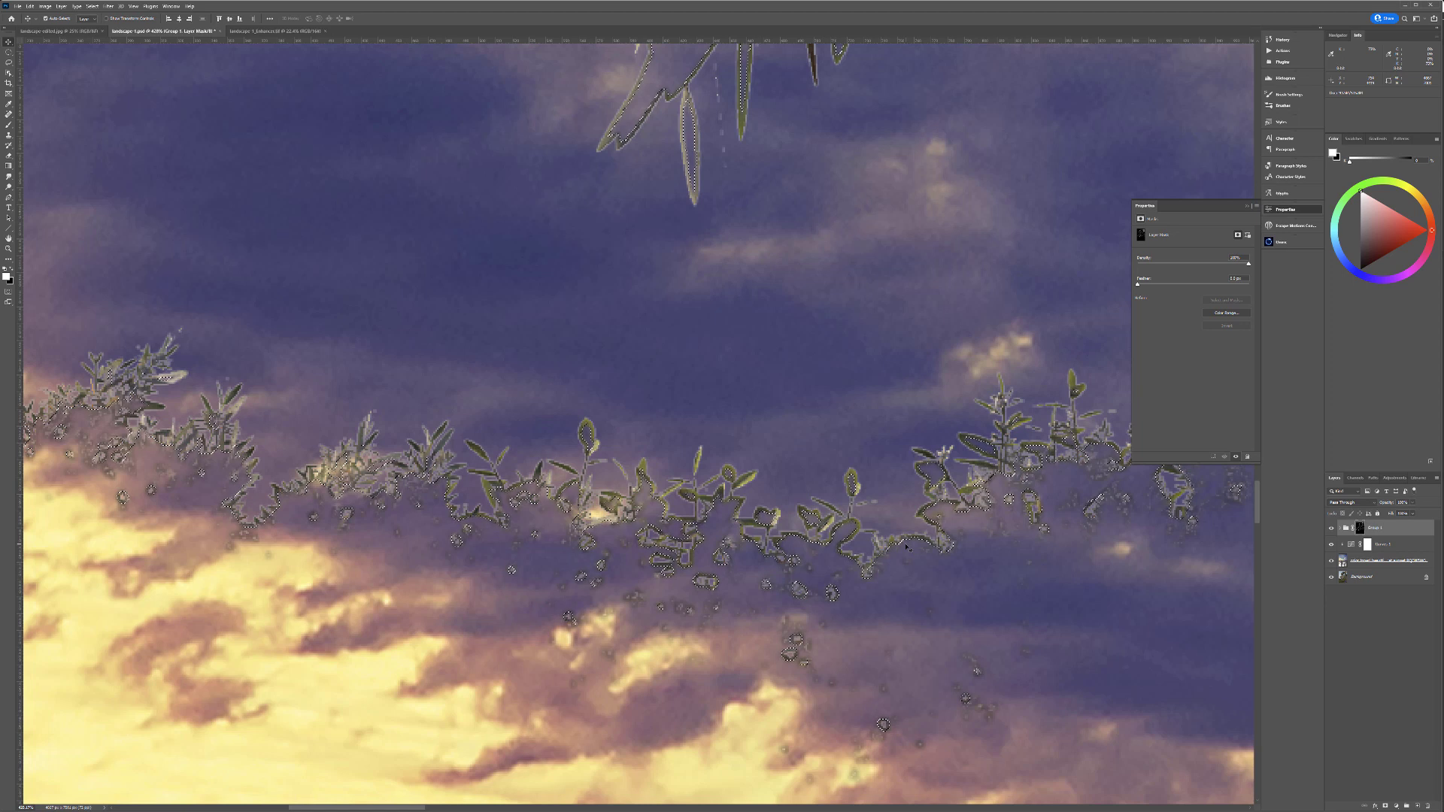
key(ctrl+z)
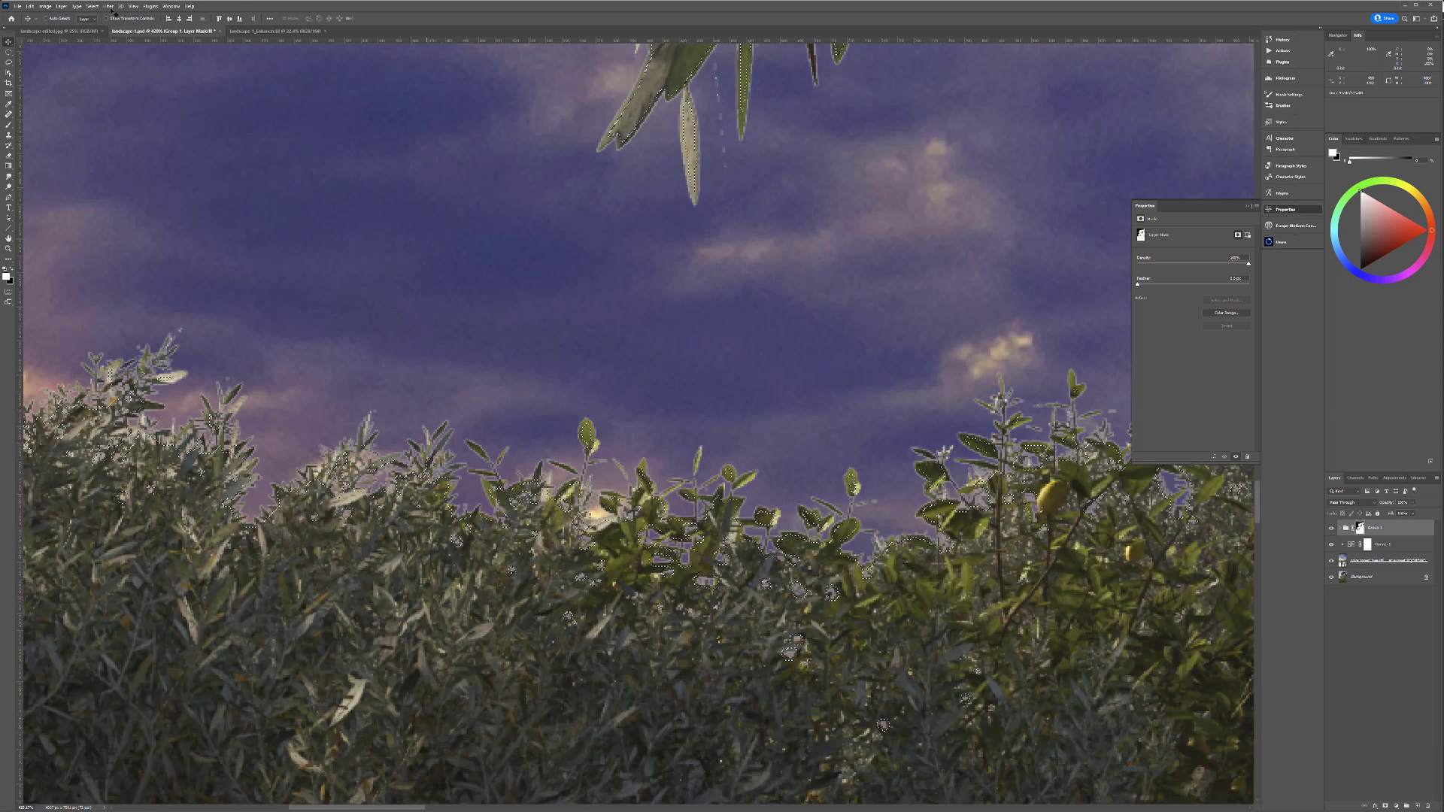
Step: Try trimming the group's mask by inverting the selection and clearing the foliage edges, and undo the clearing
click(93, 6)
mouse_move(124, 125)
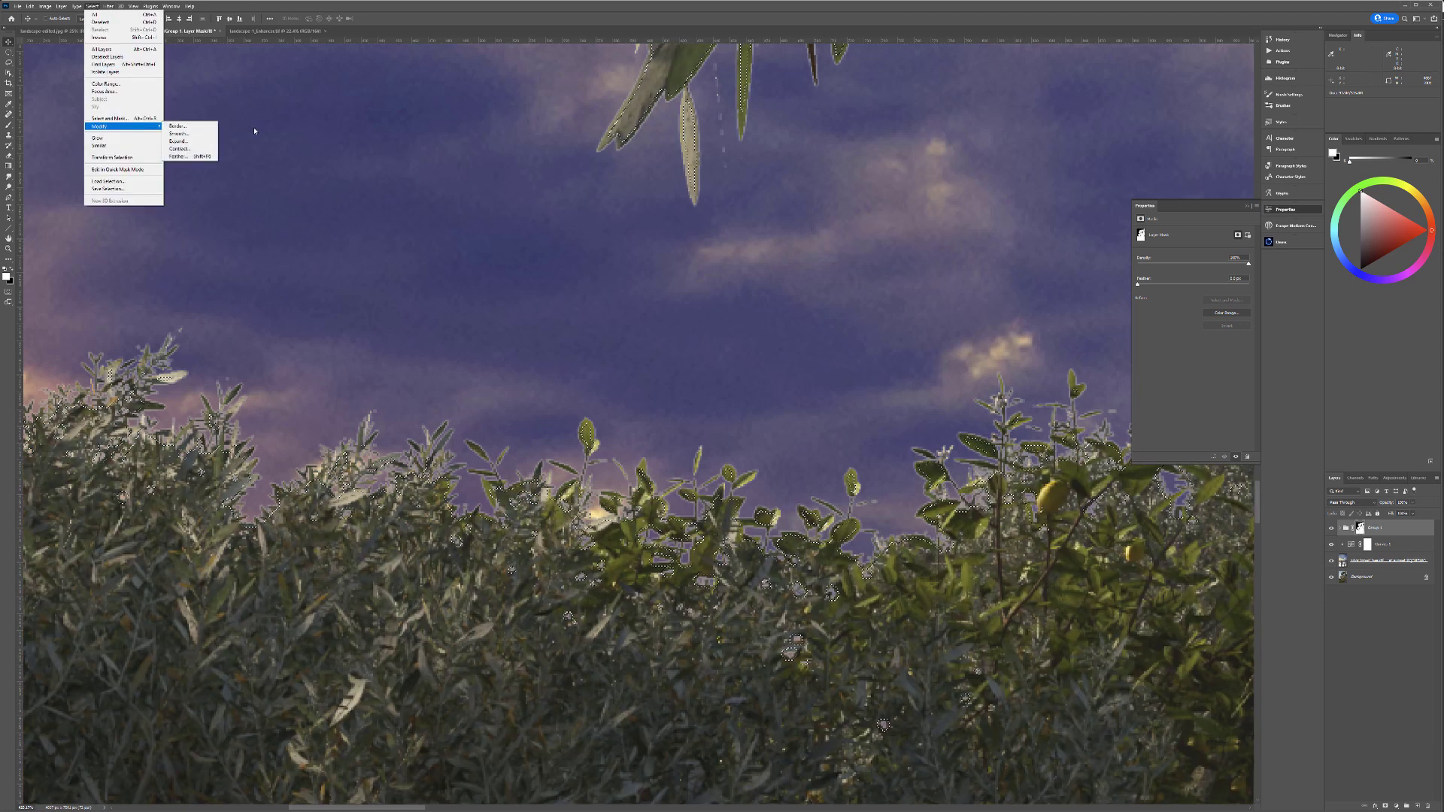
click(115, 38)
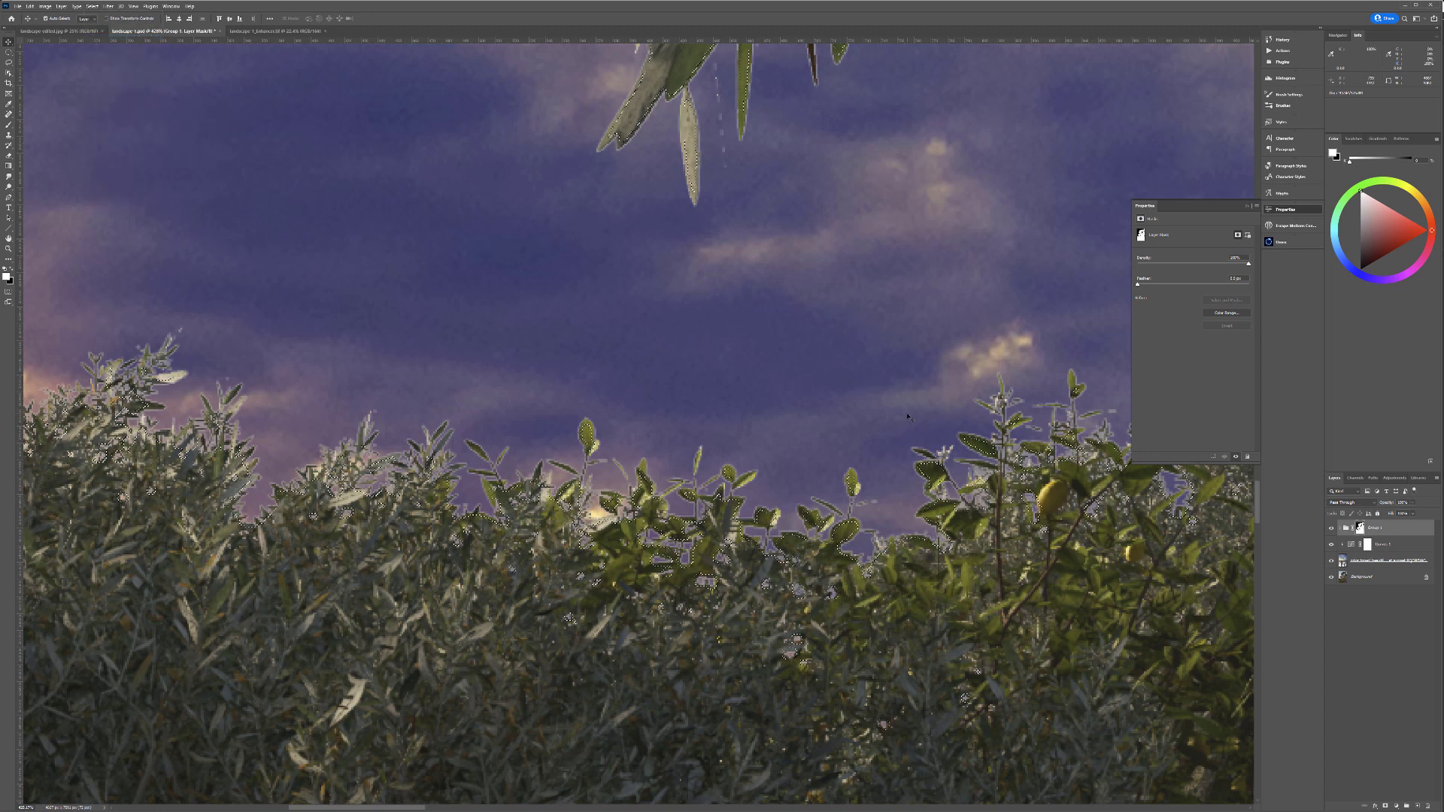
key(Delete)
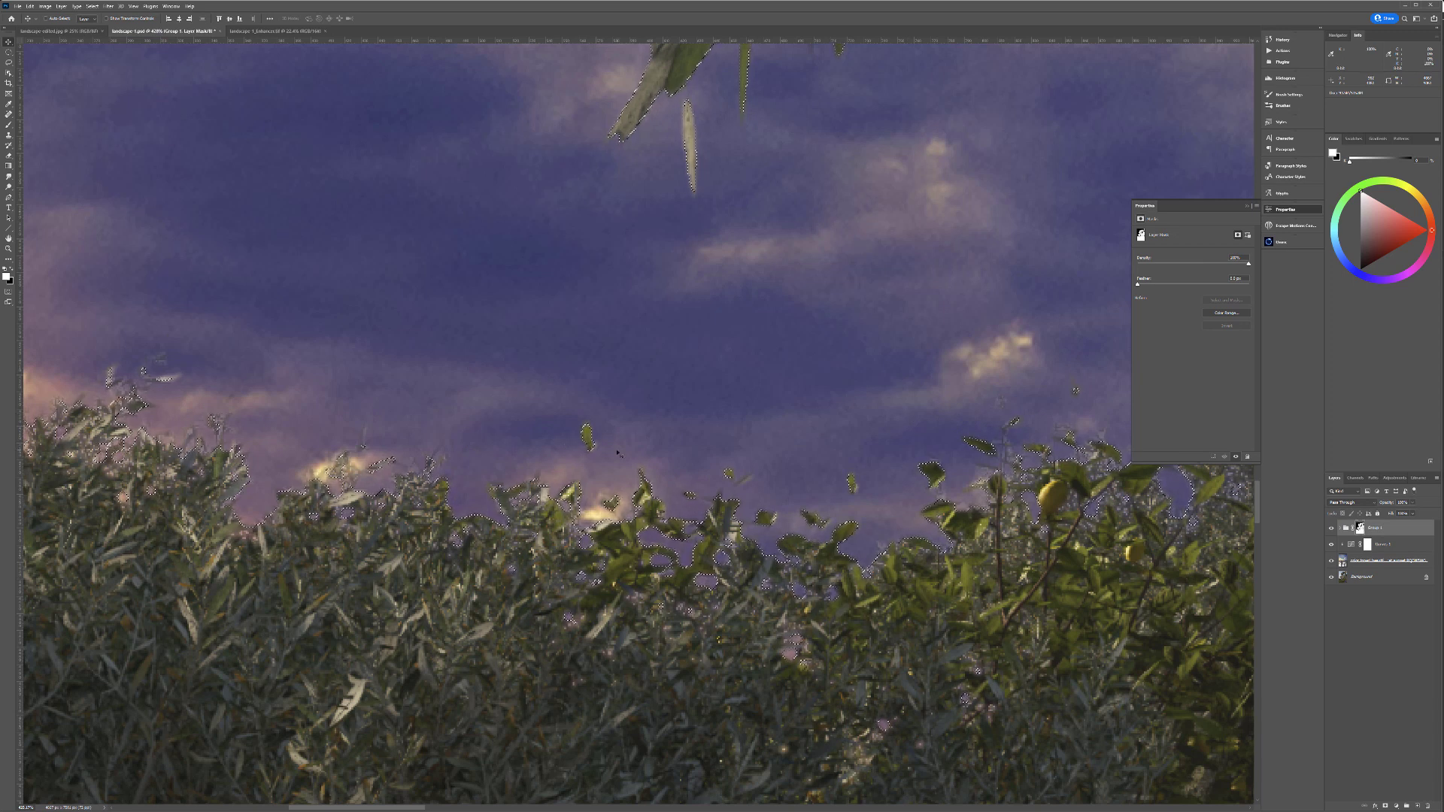
key(ctrl+z)
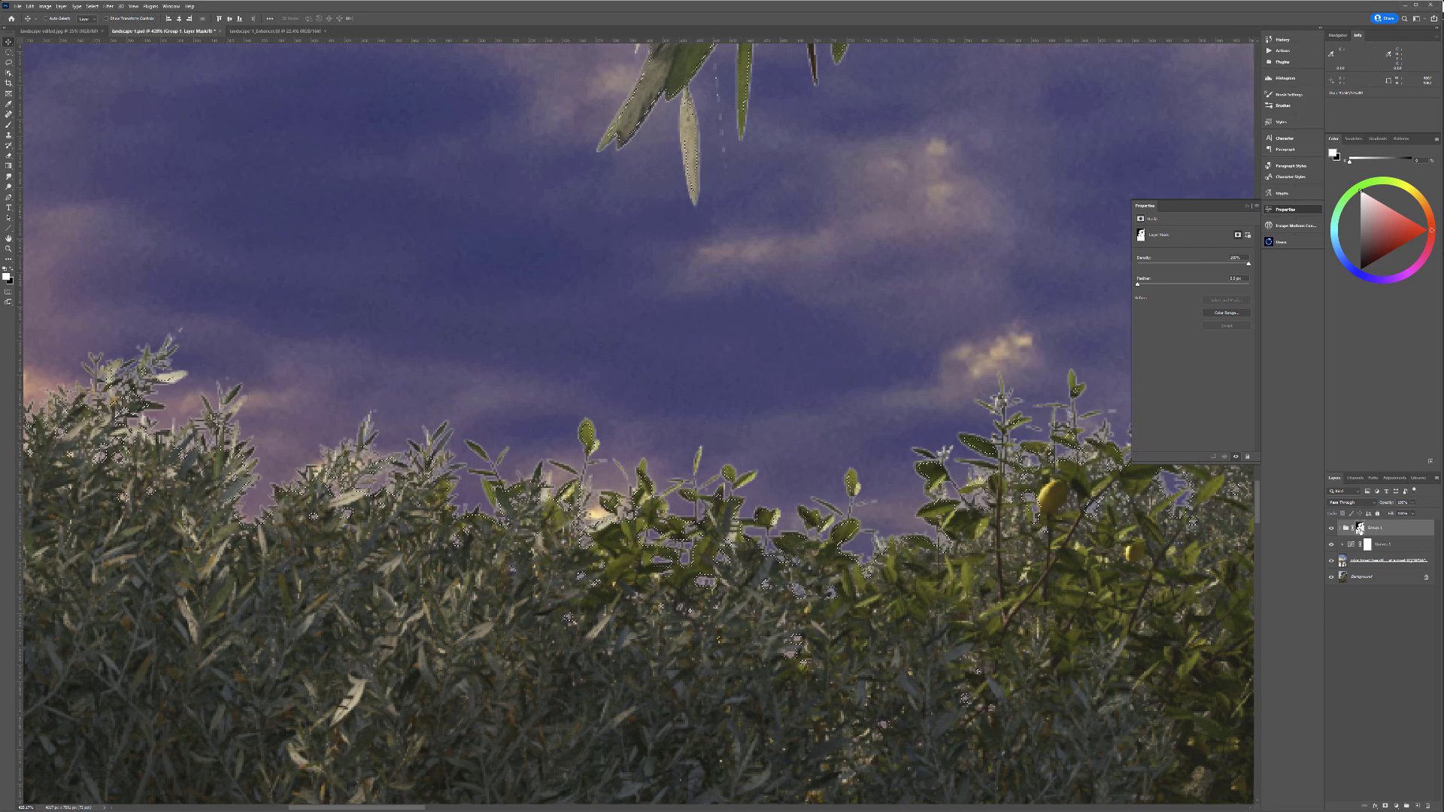
Step: Contract the active foliage selection further and feather its edge
click(91, 6)
mouse_move(143, 126)
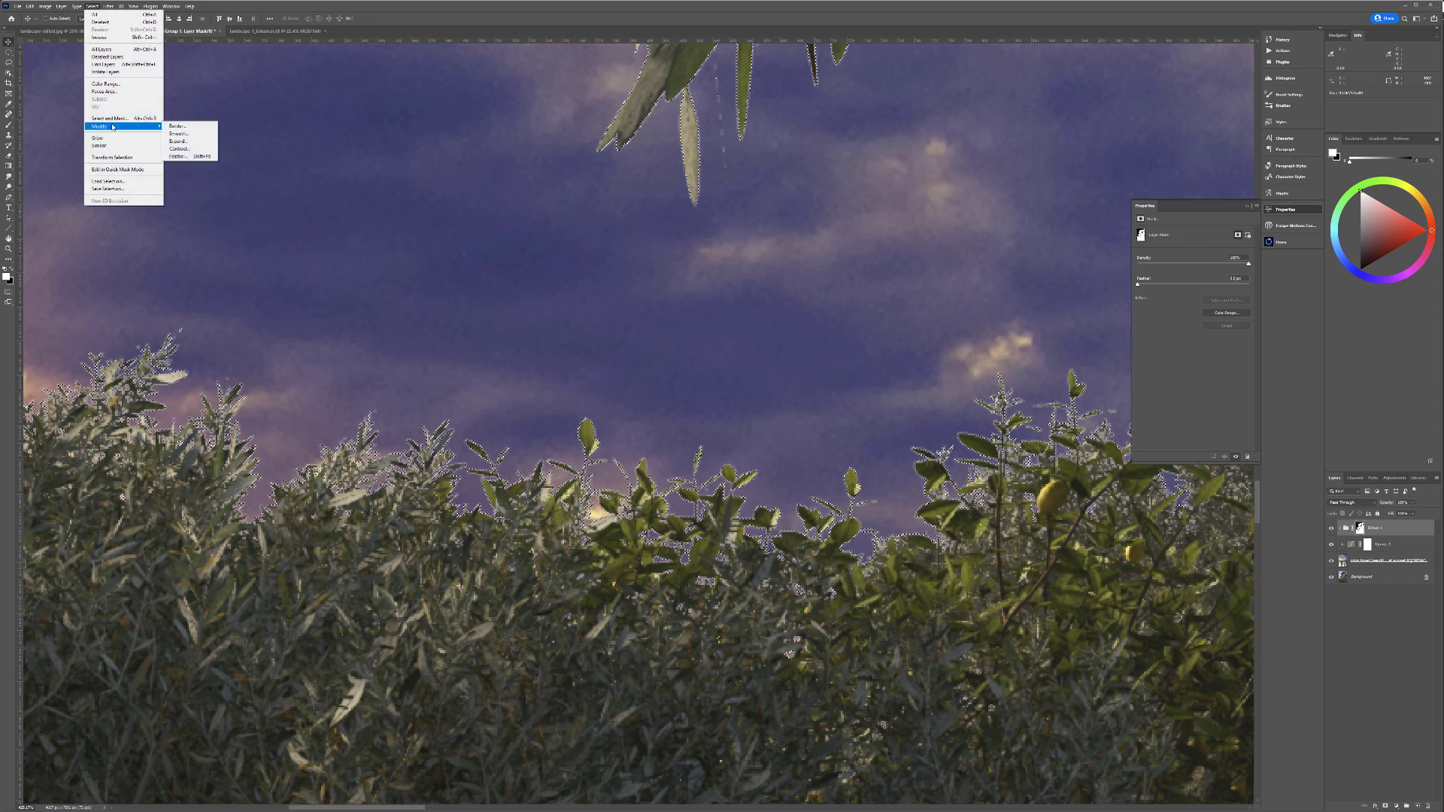
click(184, 149)
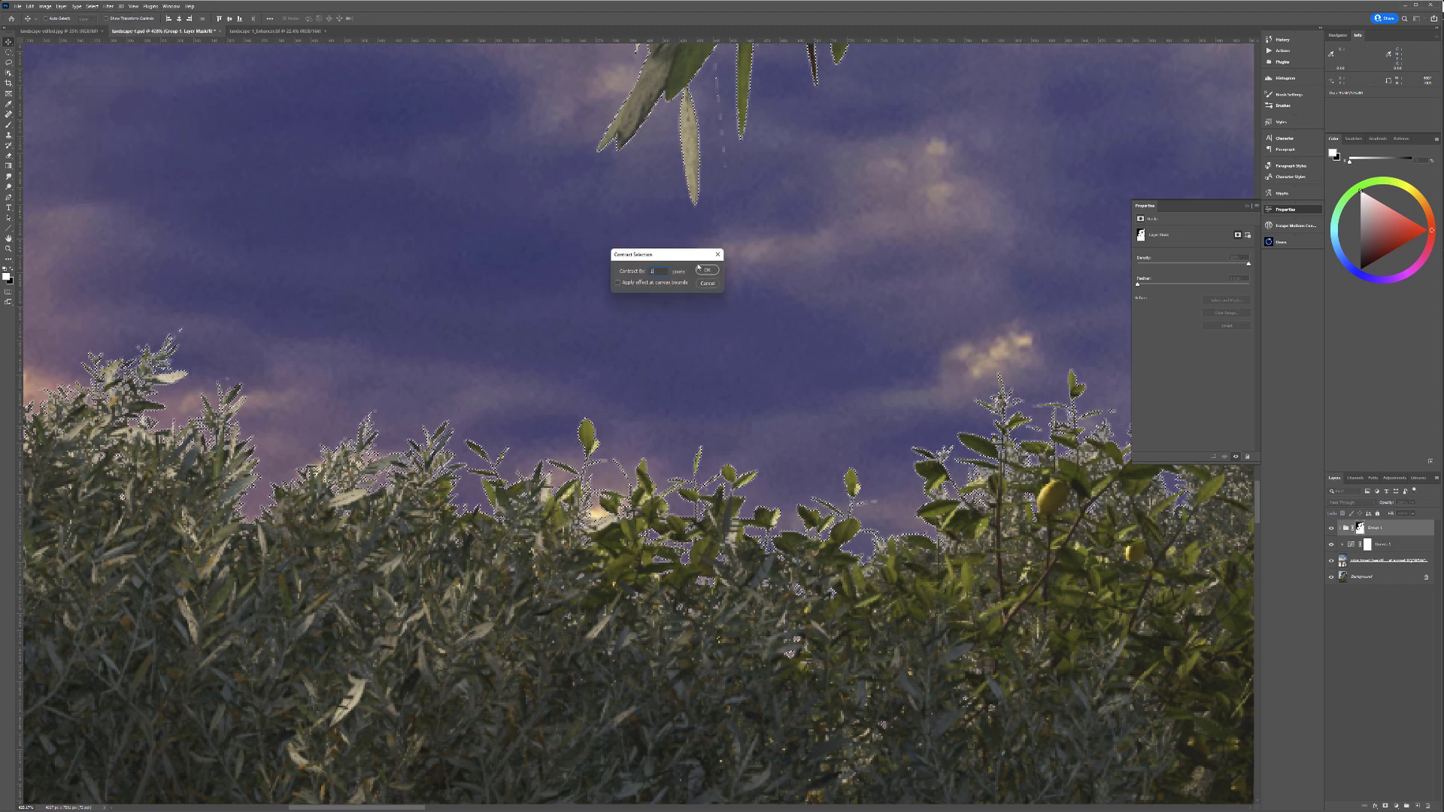
click(707, 269)
click(92, 6)
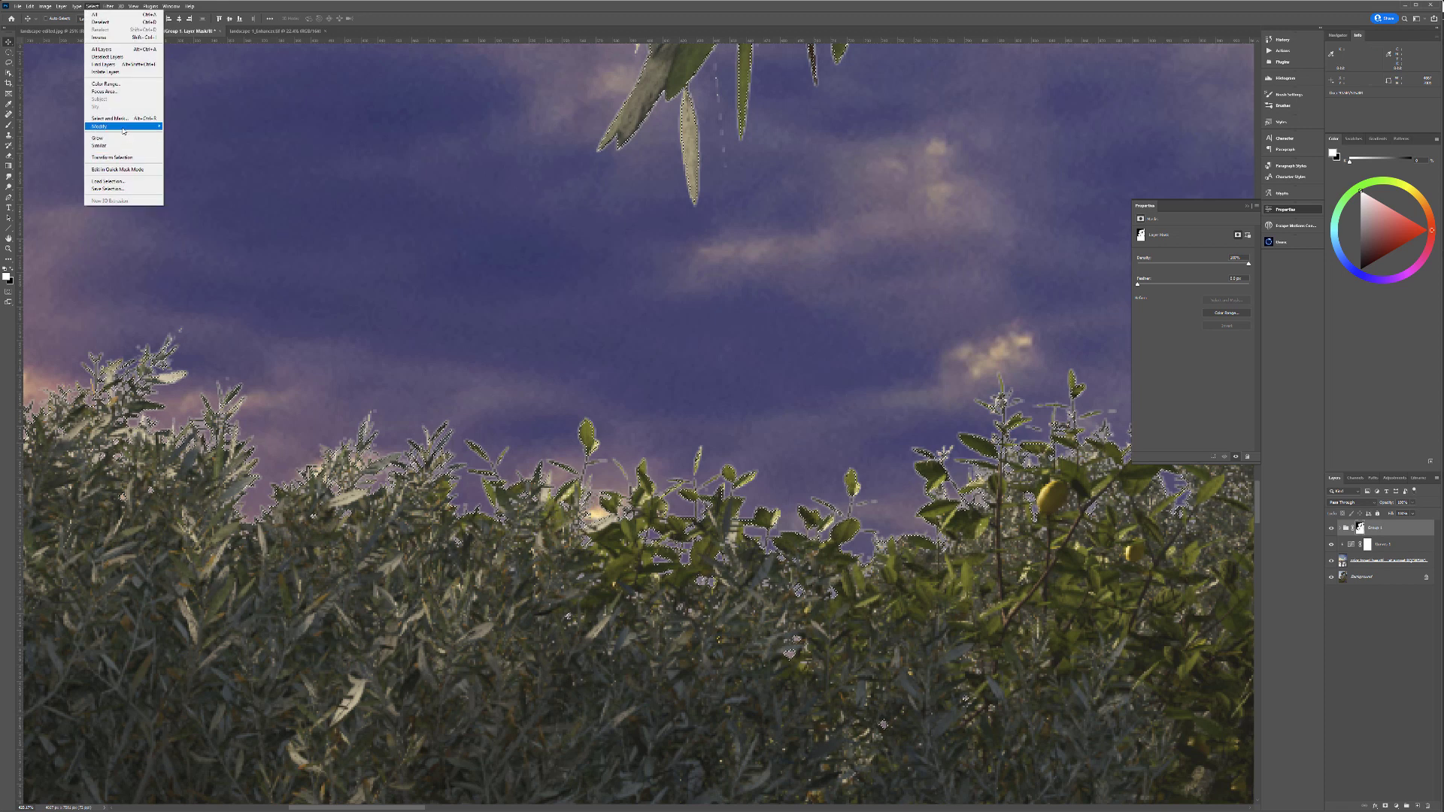
mouse_move(124, 126)
click(180, 156)
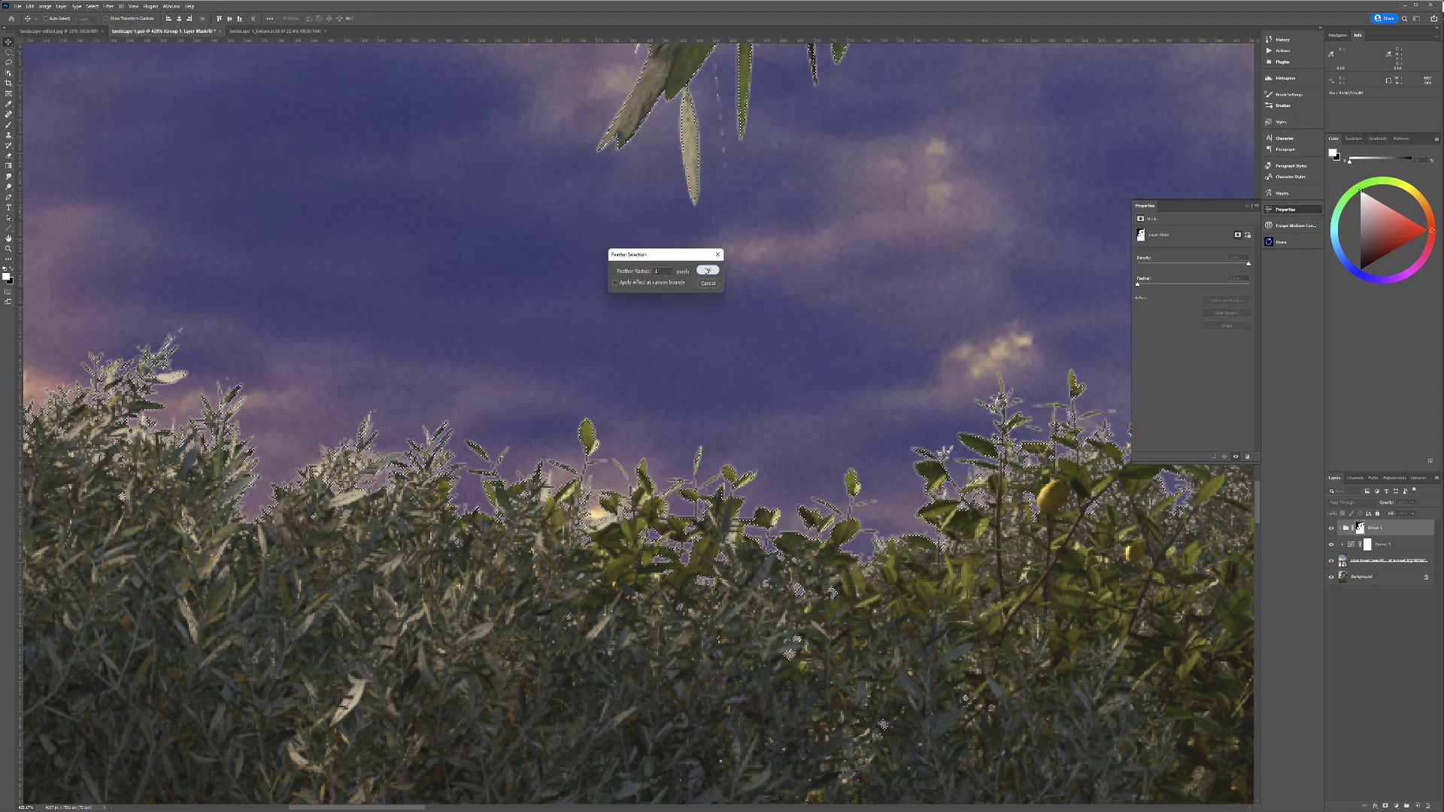
key(Return)
Step: Trim the foliage edges by inverting the selection and clearing it in the group's mask, and deselect
click(92, 6)
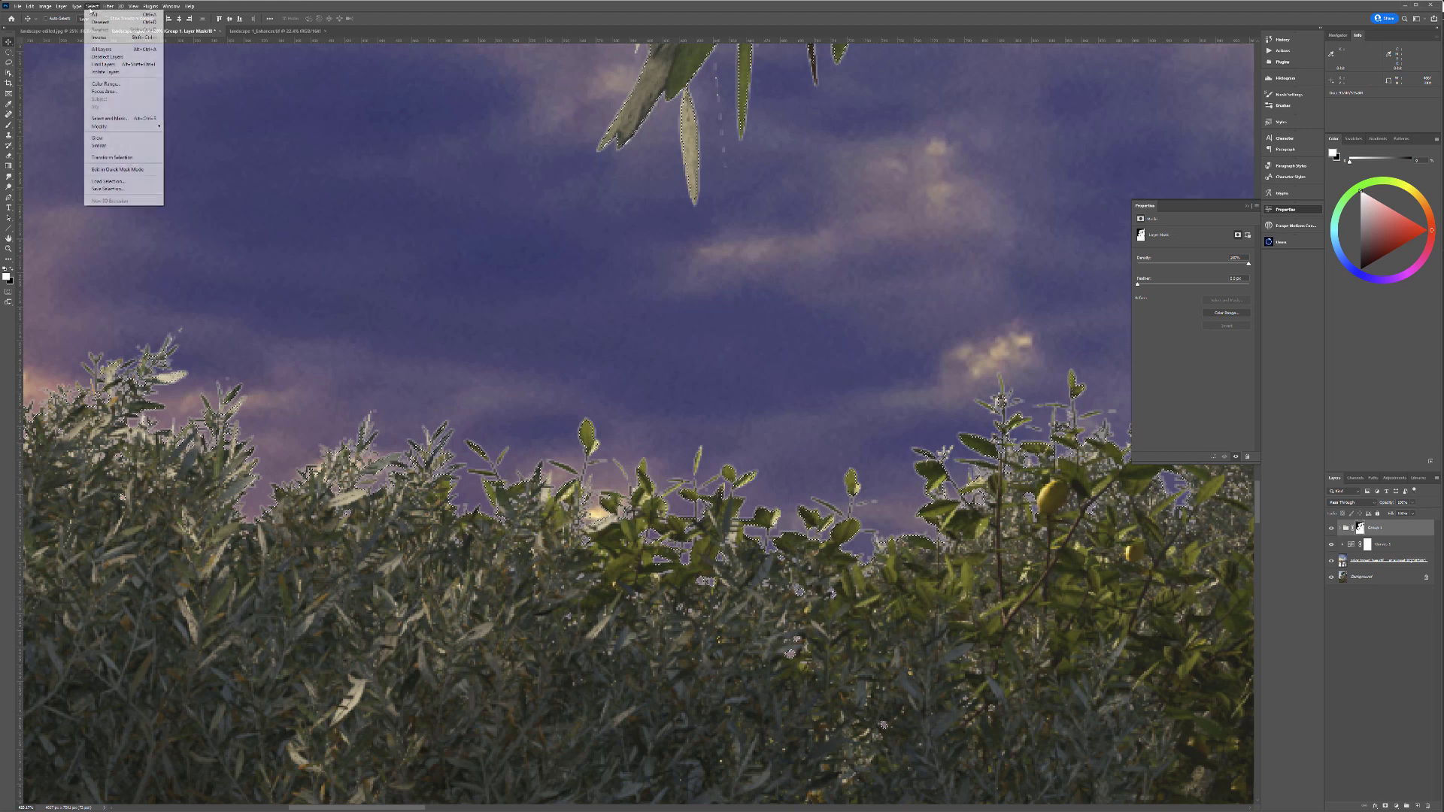
click(121, 37)
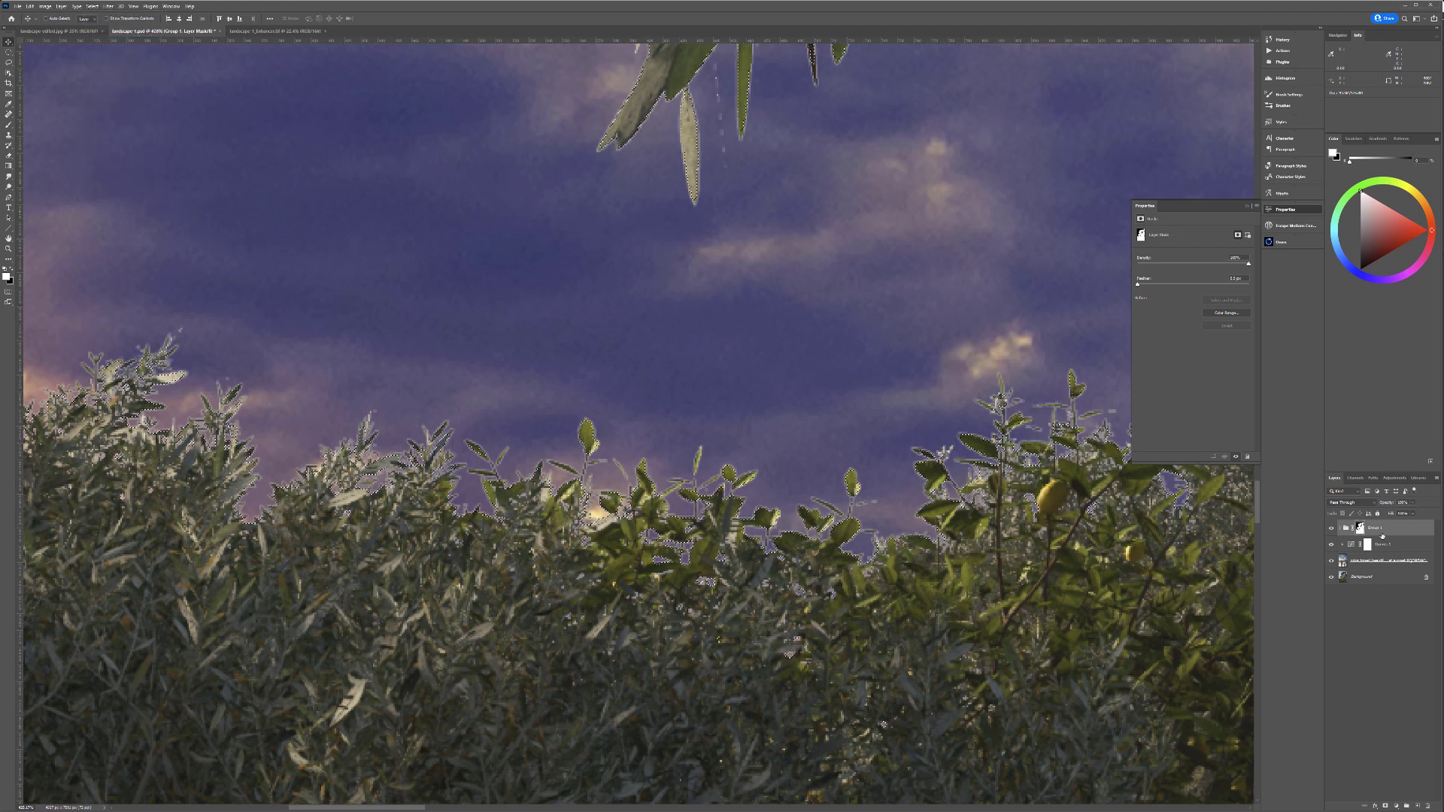
key(Delete)
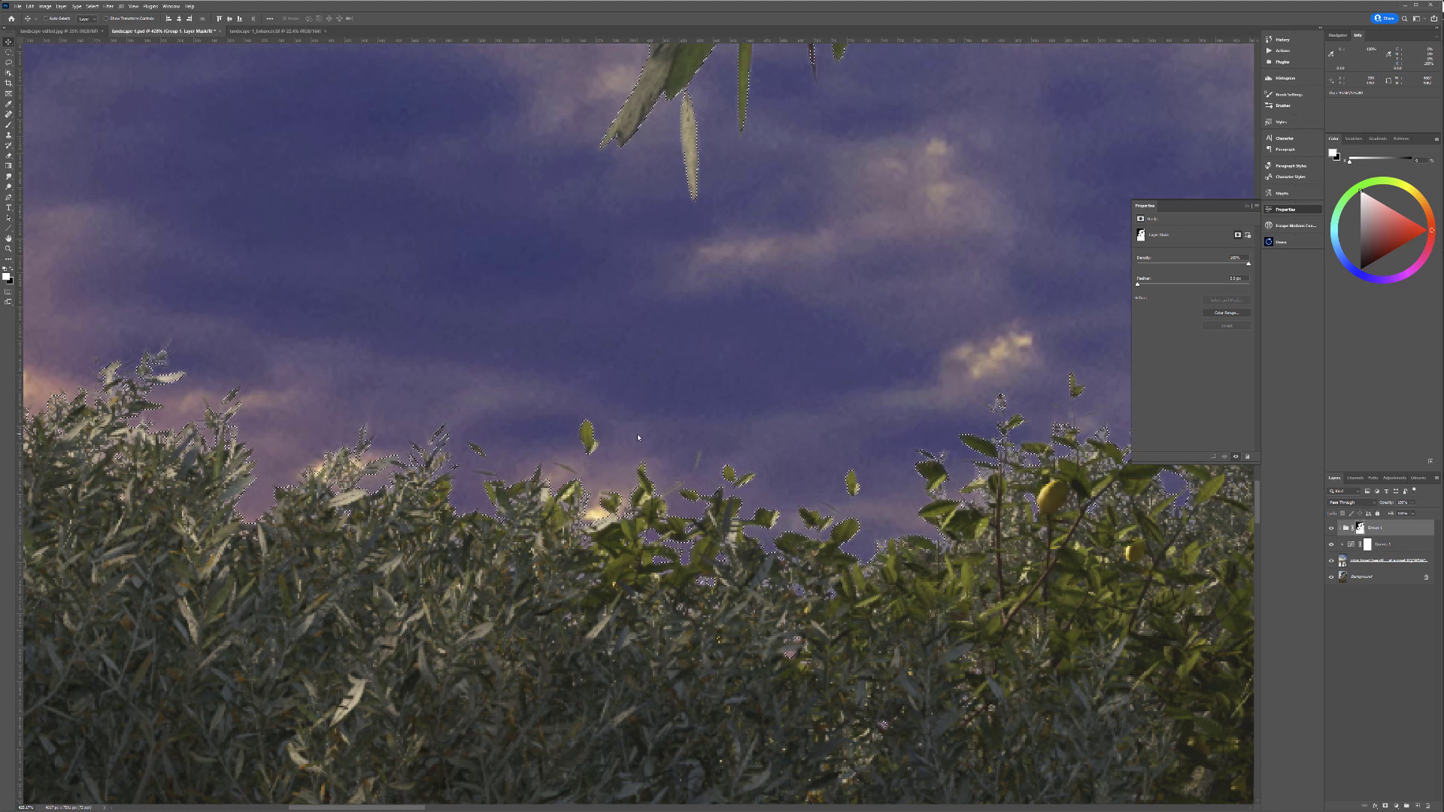
click(9, 52)
click(588, 377)
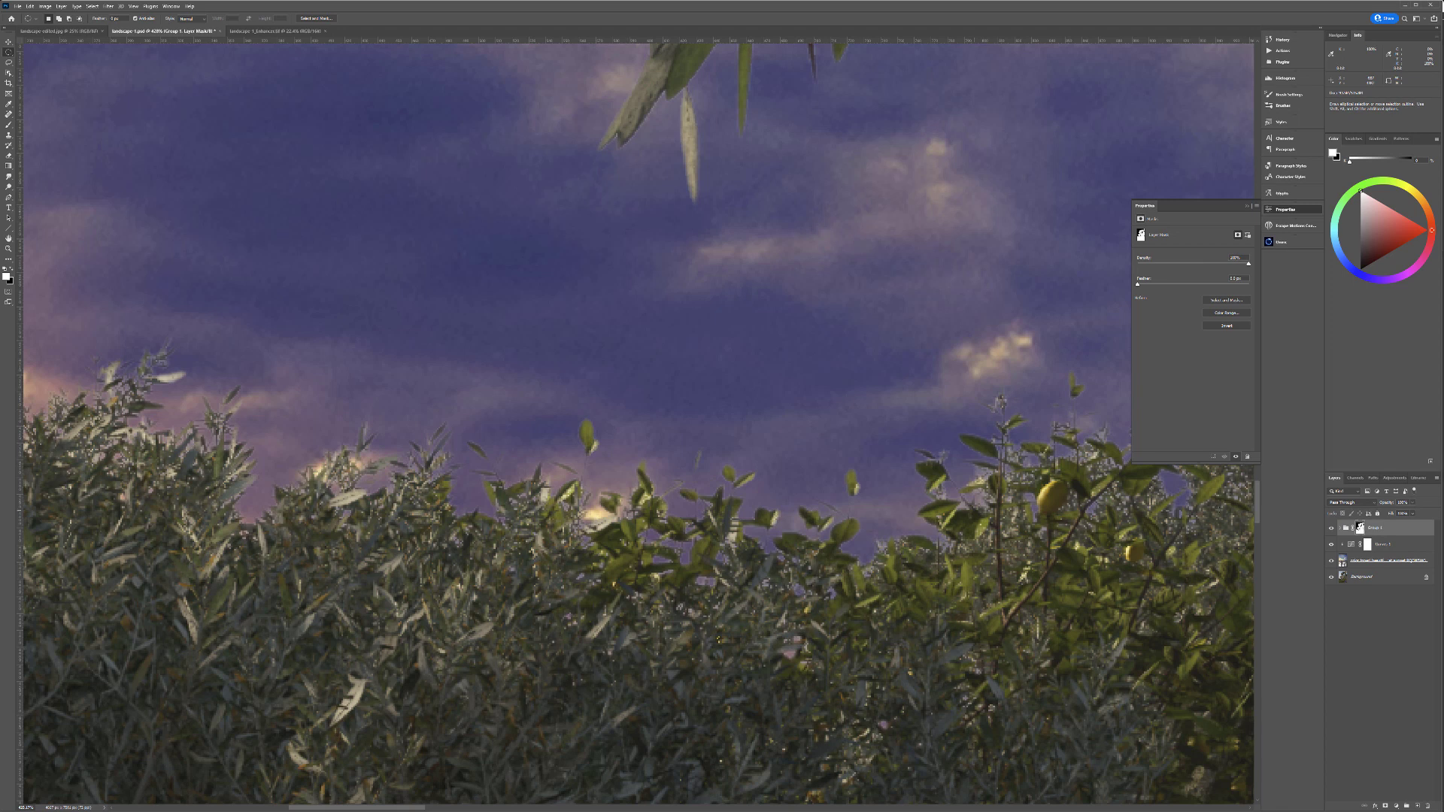
drag(483, 343, 660, 383)
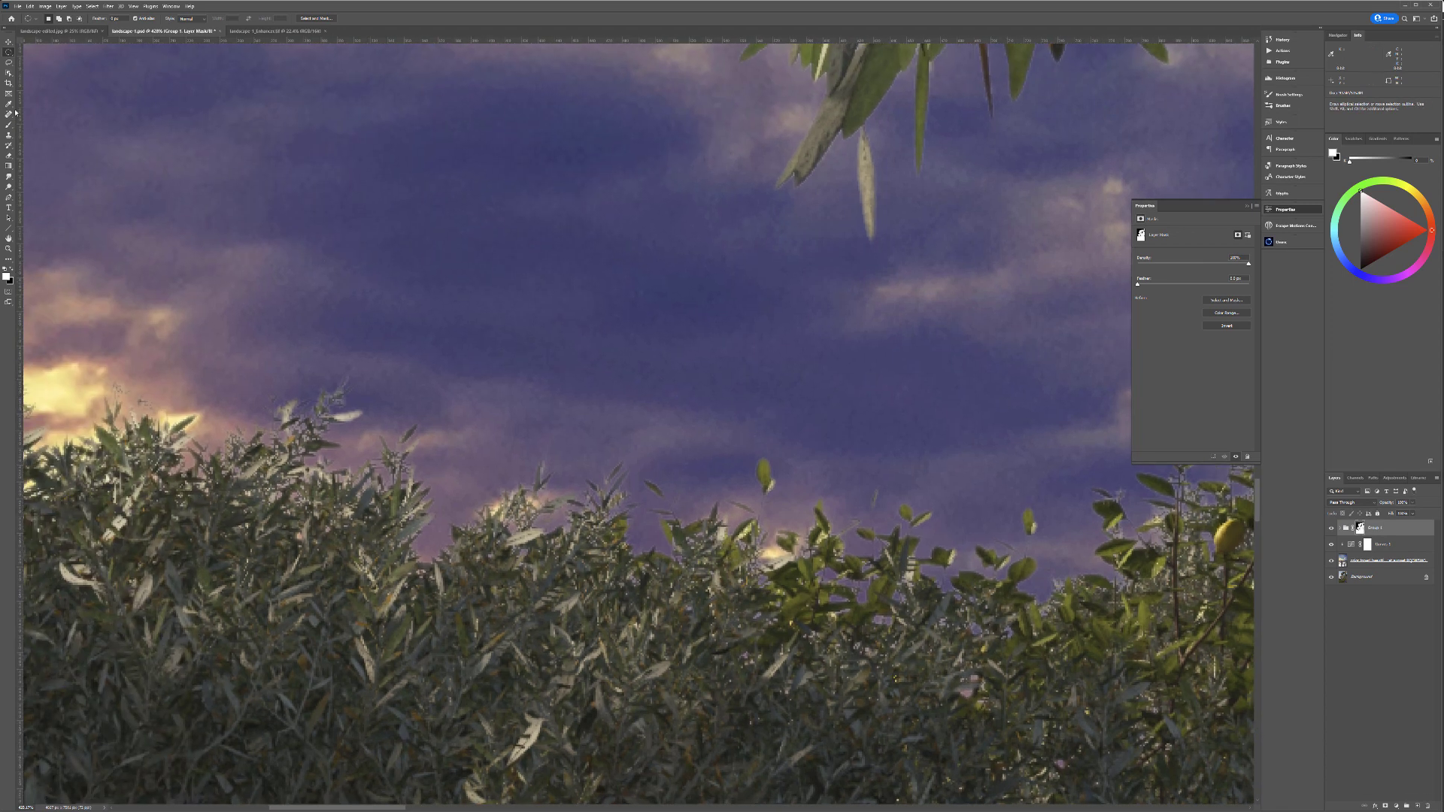
Step: Choose the Brush tool with a large round tip and make black the foreground color for the group's mask
click(9, 127)
right_click(448, 284)
click(515, 305)
drag(232, 129, 209, 164)
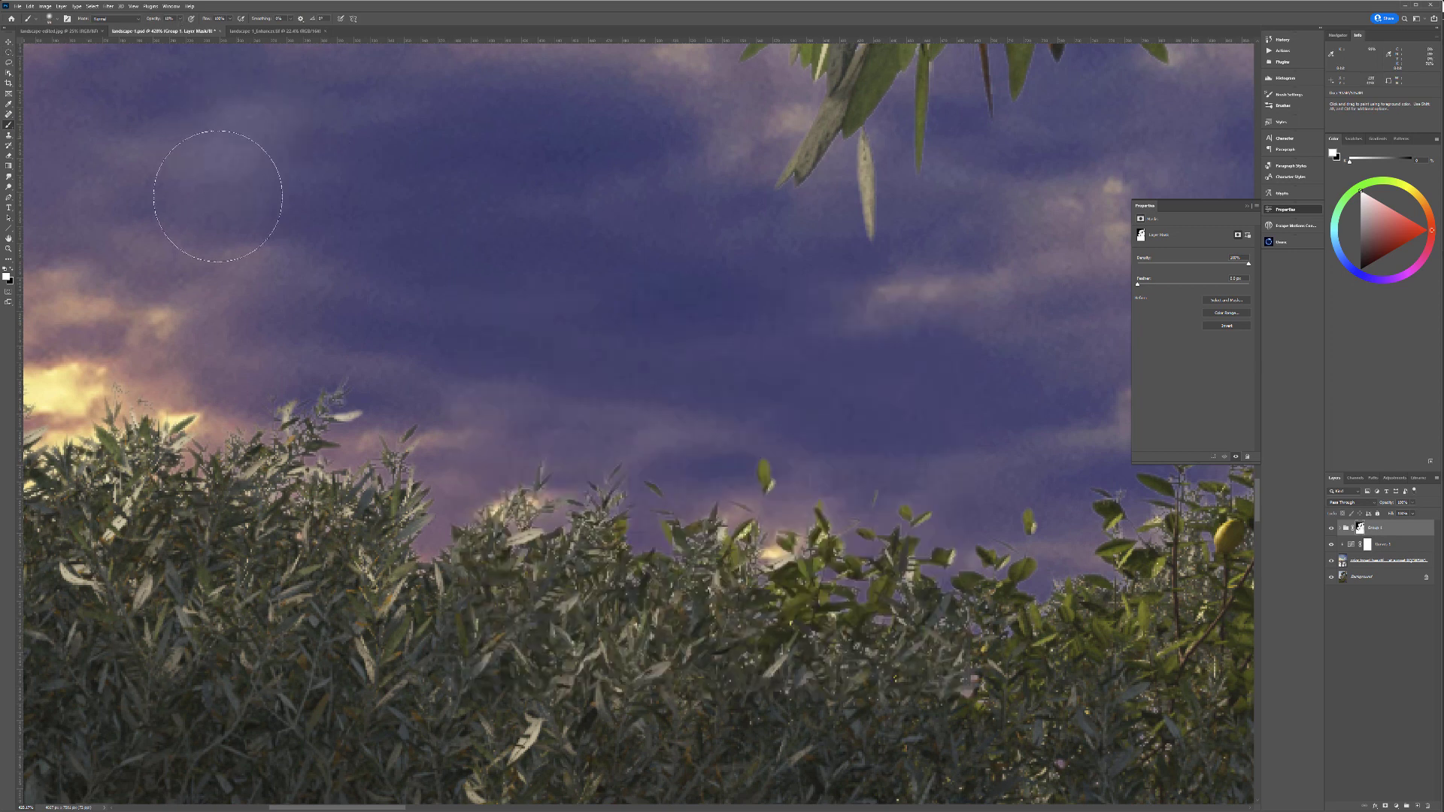
scroll(399, 385, down, 3)
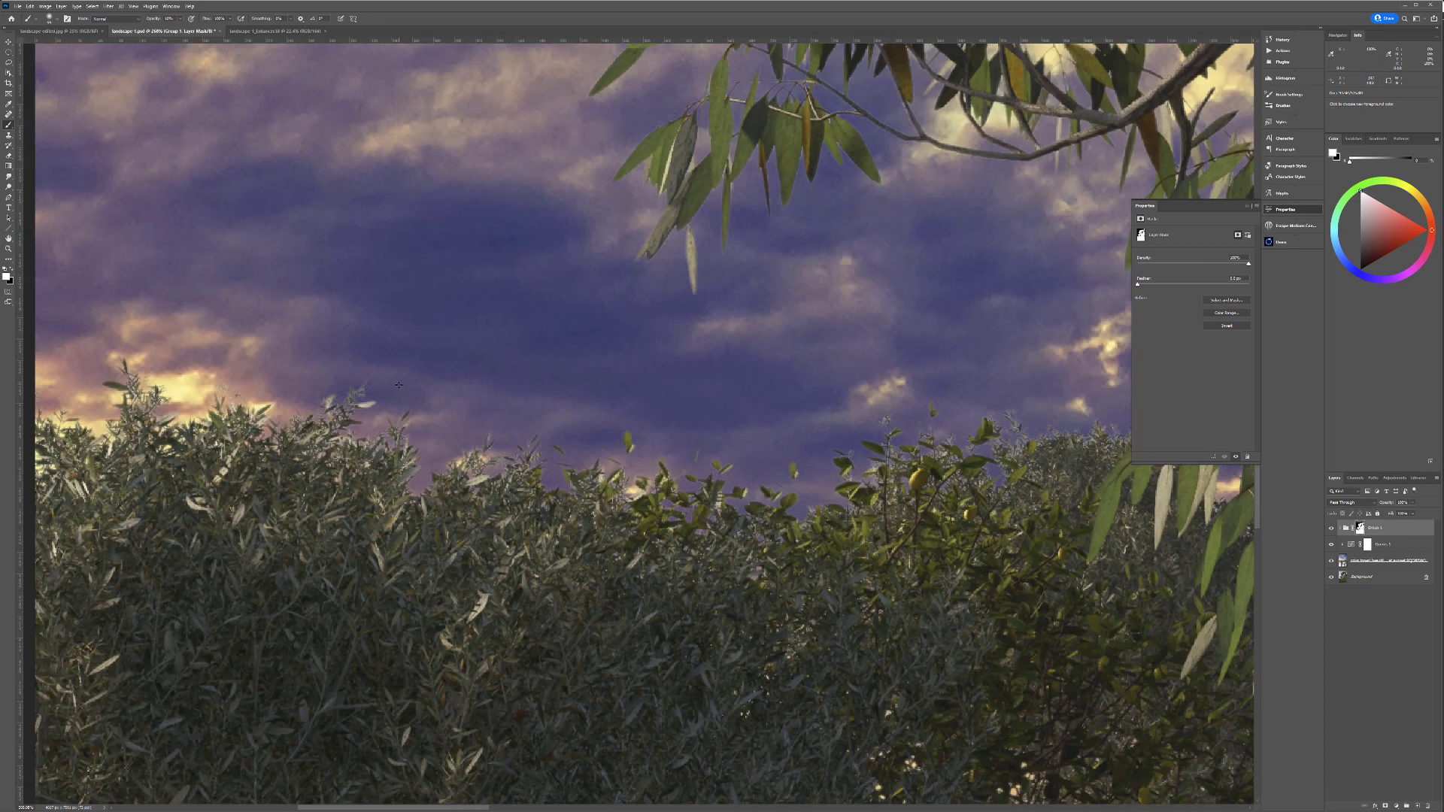
scroll(555, 391, left, 5)
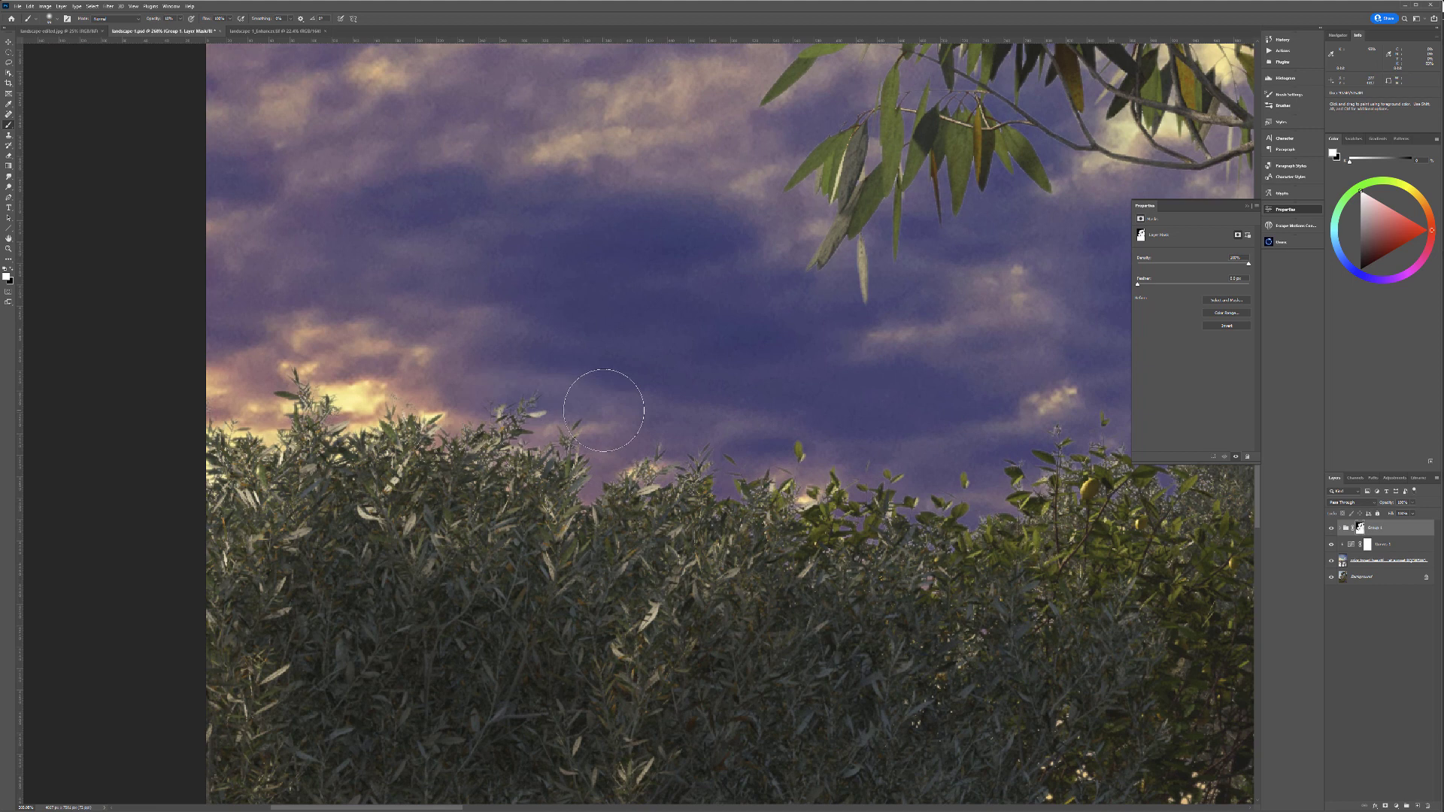
key(x)
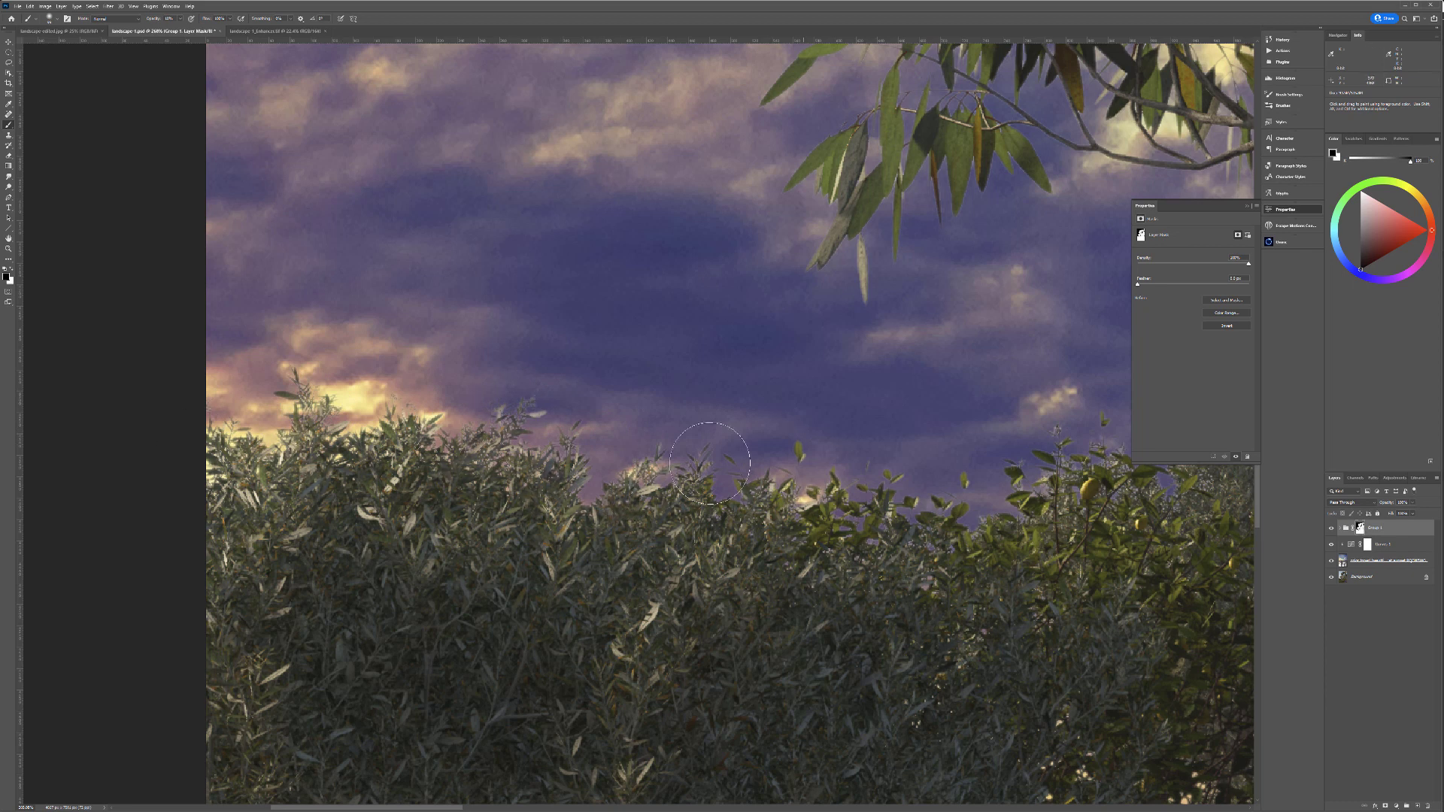
Step: Try a black brush stroke over the bushes on the group's mask, and undo it
scroll(819, 421, down, 4)
scroll(818, 428, right, 5)
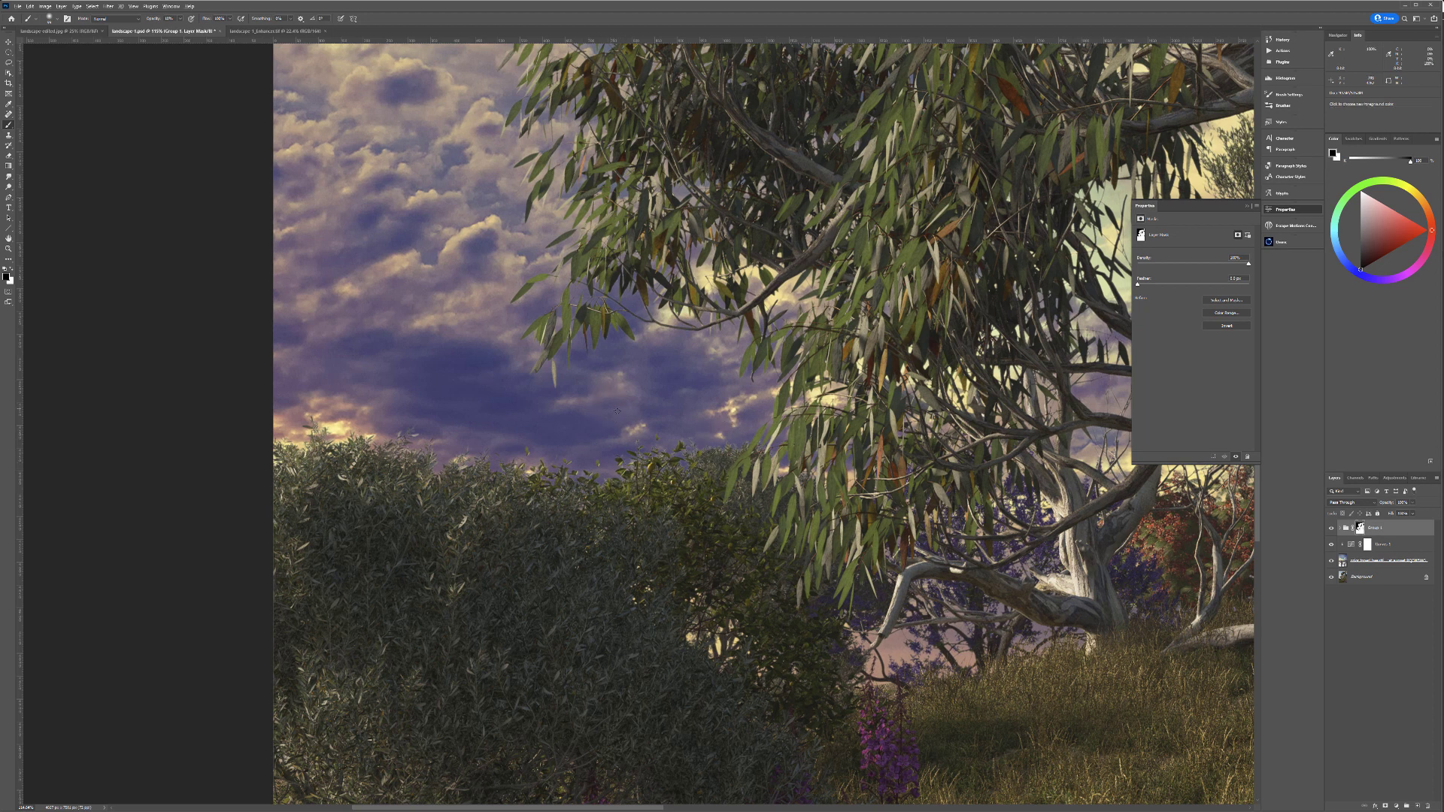
scroll(542, 430, down, 4)
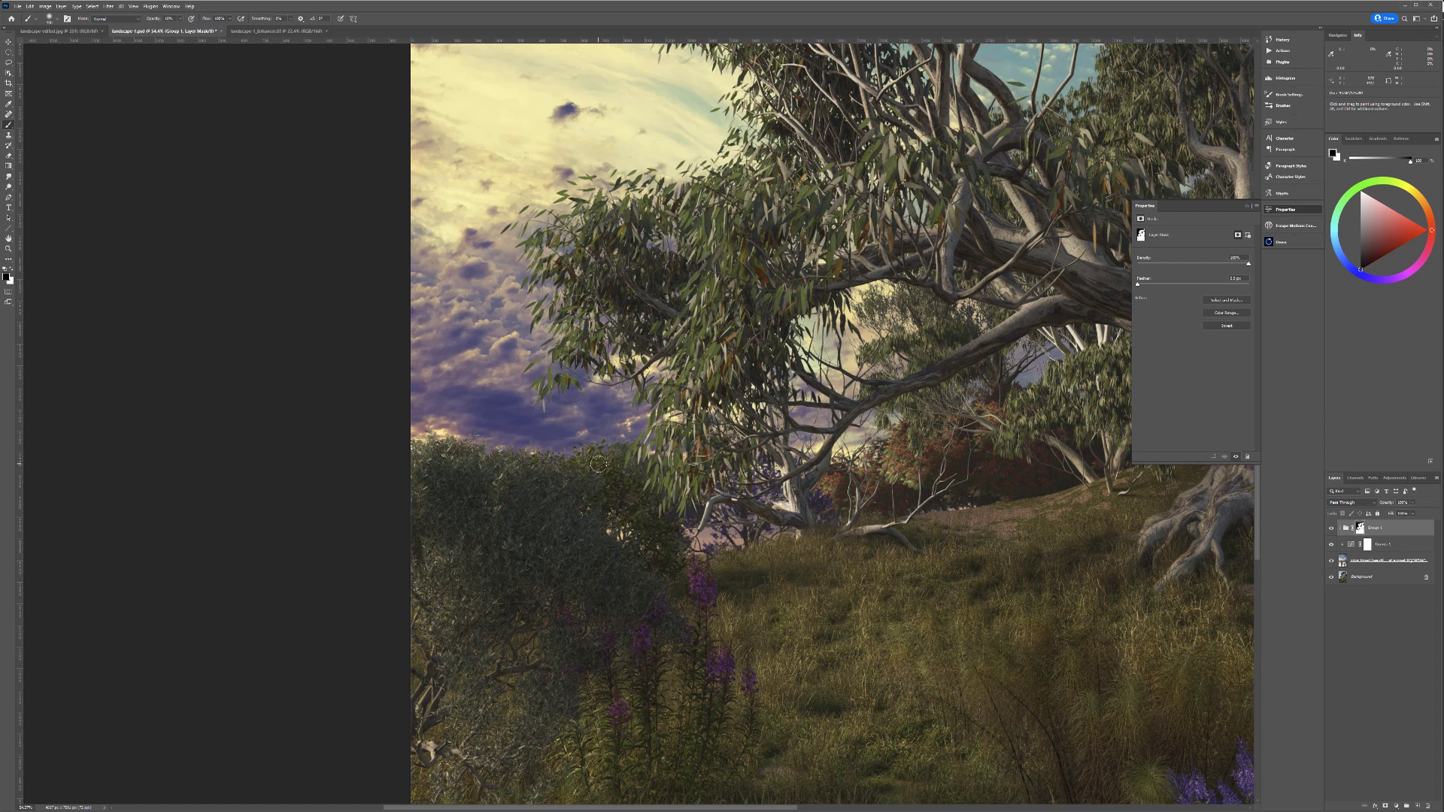
drag(602, 523, 631, 532)
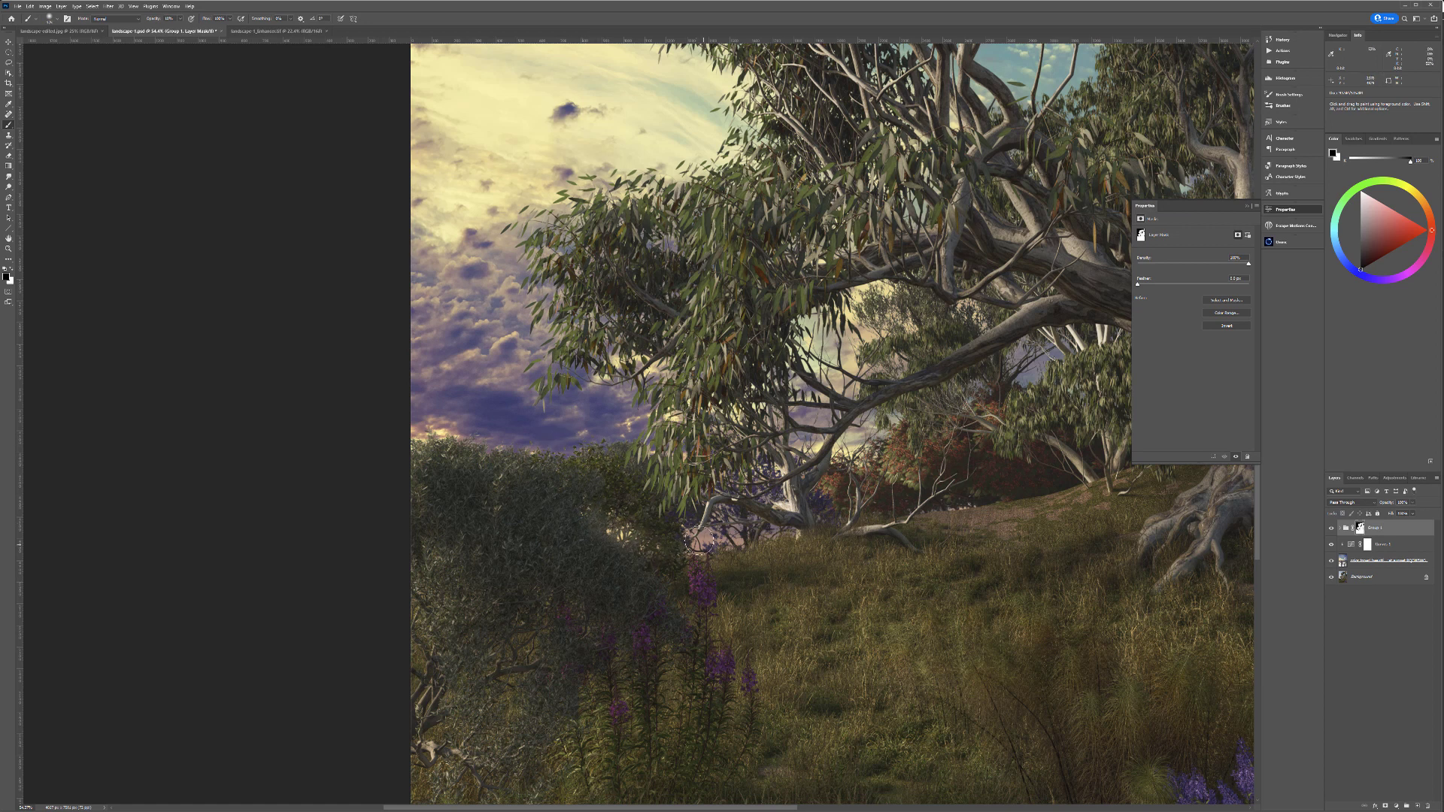
key(ctrl+z)
Step: Lower the brush opacity, and set its smoothing to 47% and its flow to 79%
click(180, 18)
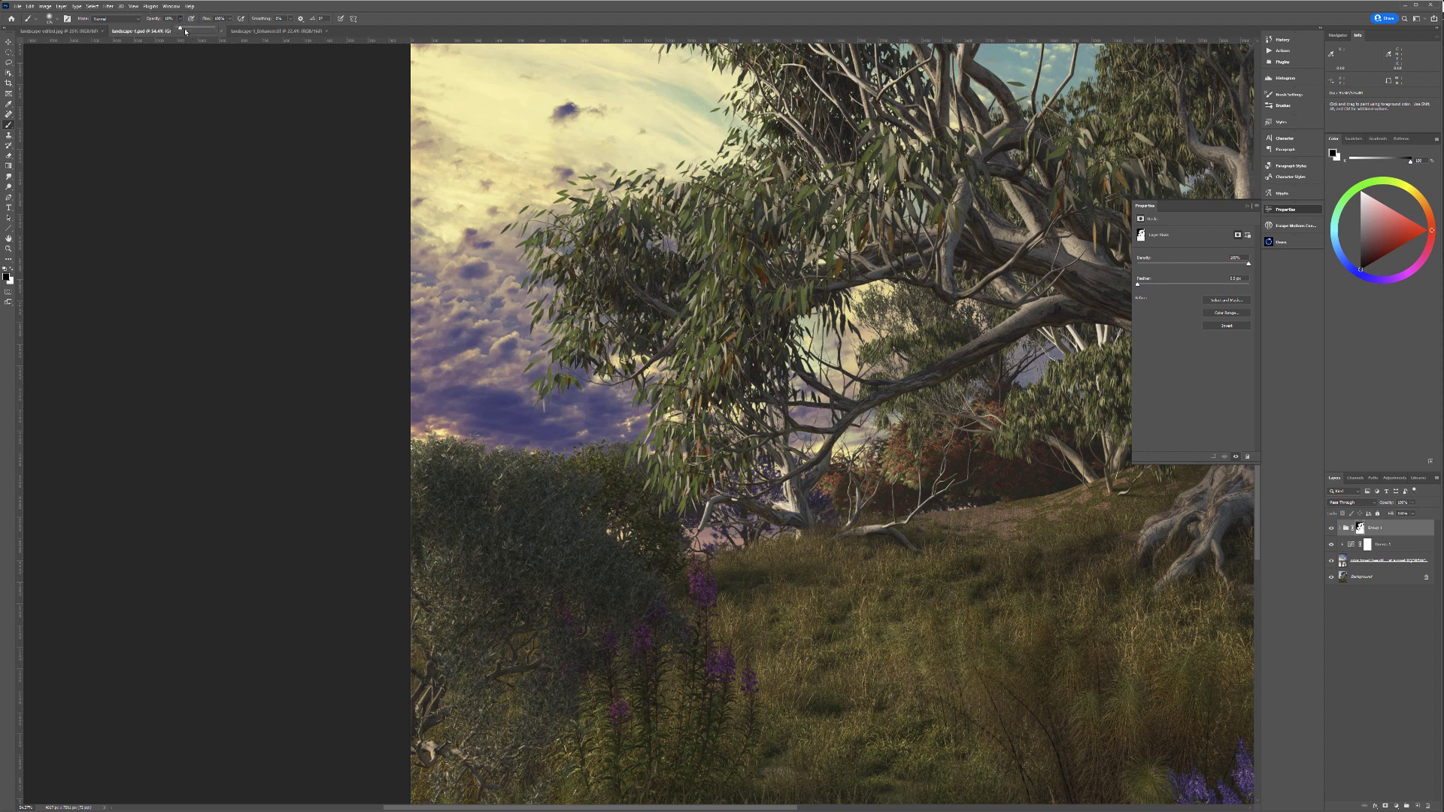
click(294, 100)
click(292, 19)
click(231, 19)
click(264, 94)
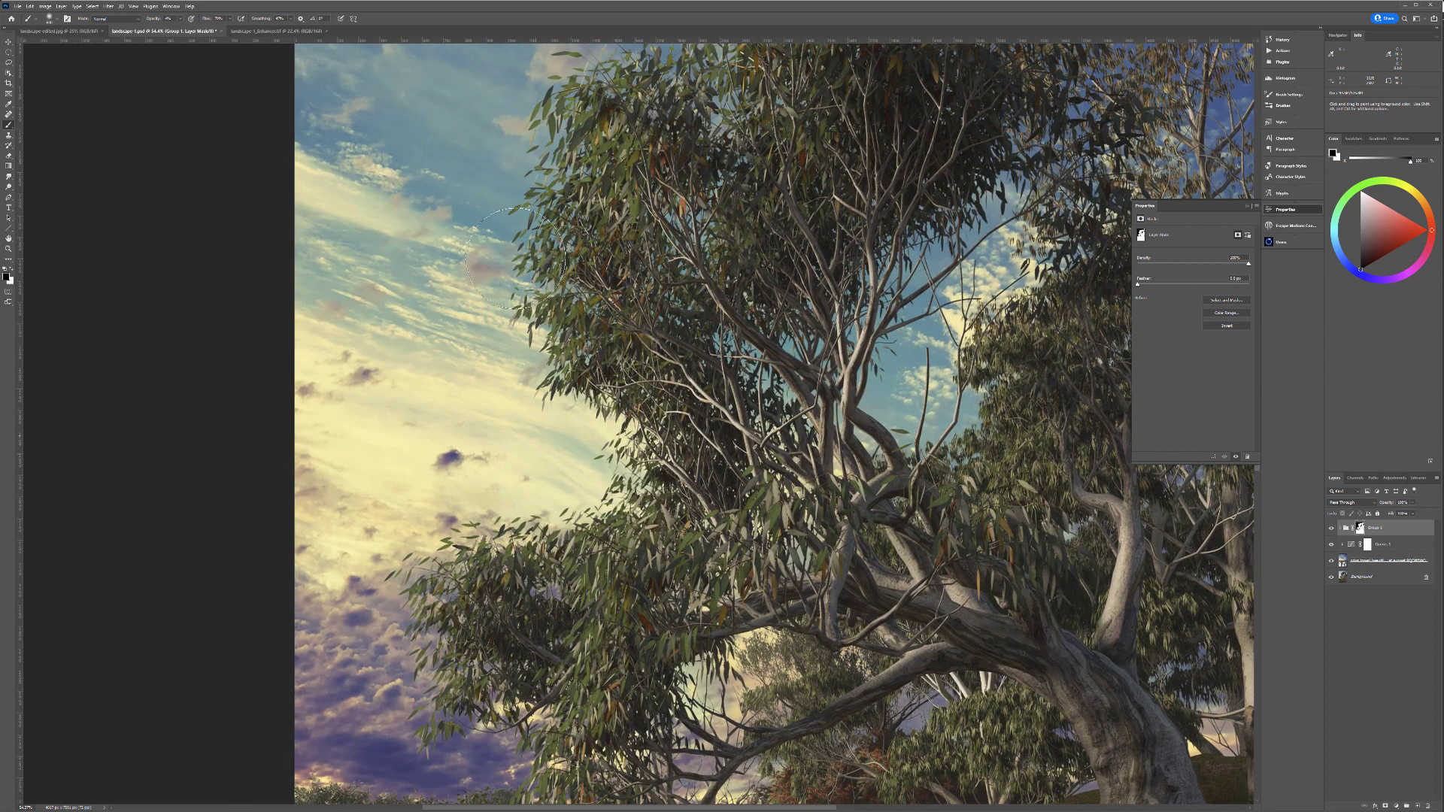
Step: Examine the tree, bush and branch edges against the new sky across the whole image
drag(602, 164, 460, 396)
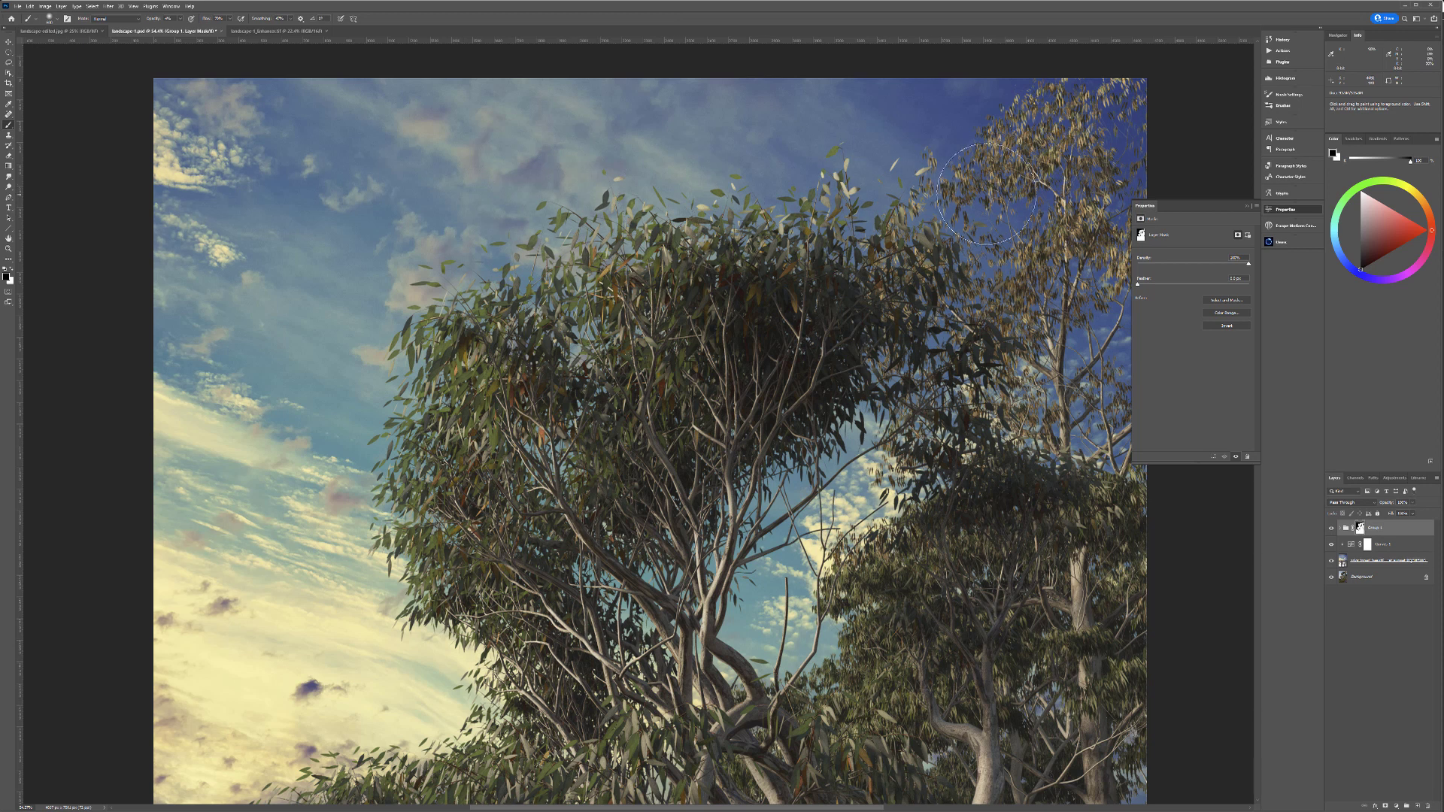
drag(786, 564, 686, 184)
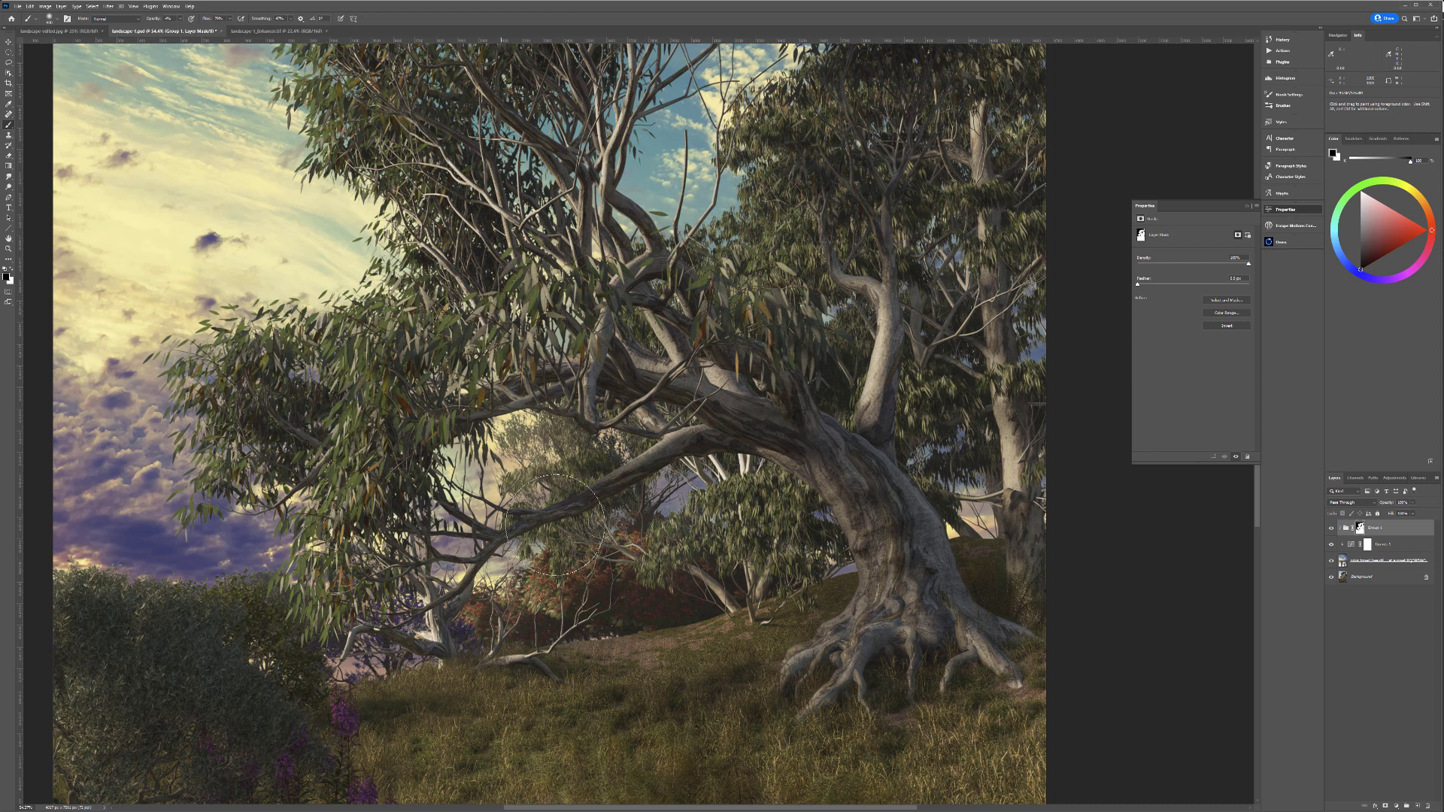
key(space)
drag(264, 553, 674, 519)
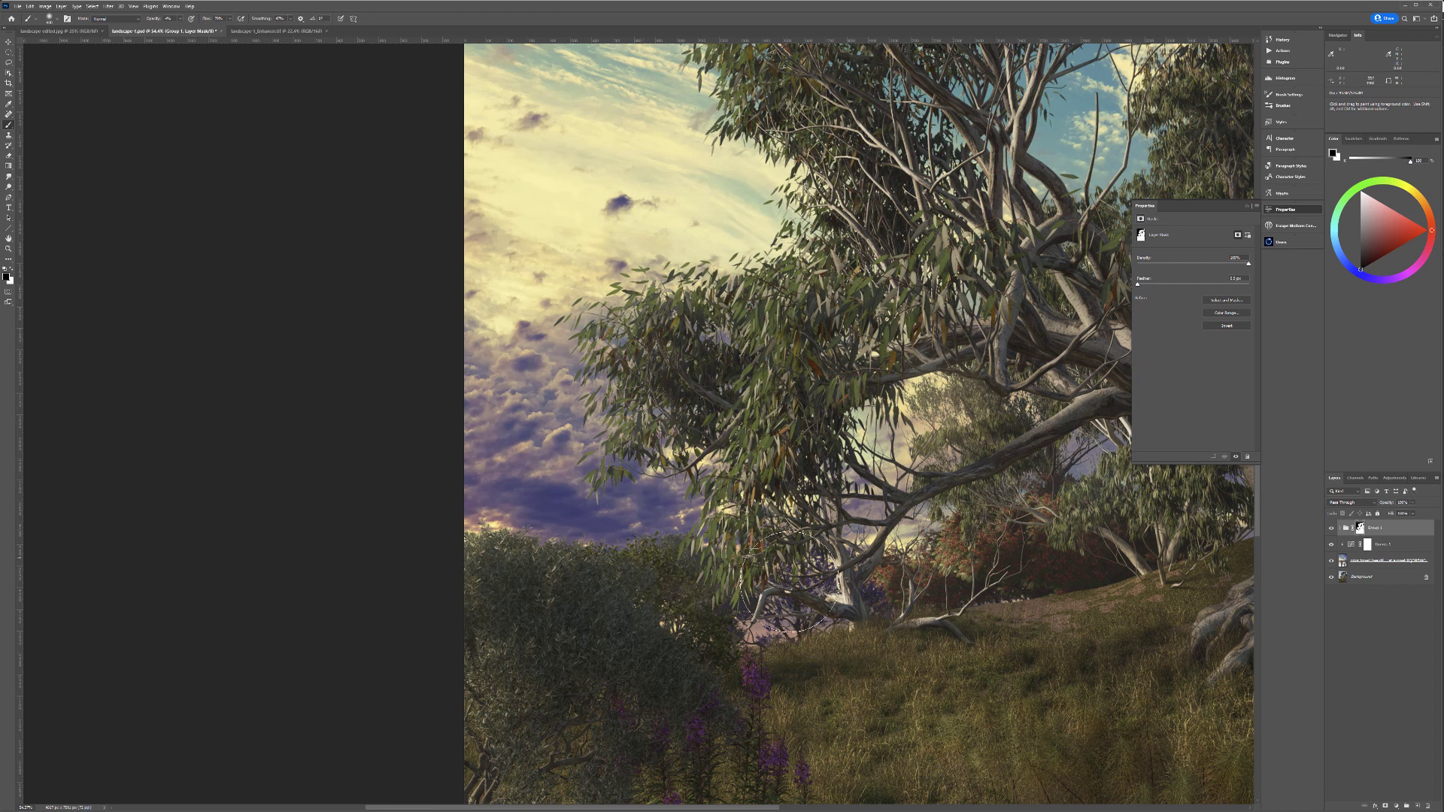
key(space)
mouse_move(956, 489)
mouse_down()
mouse_move(815, 607)
mouse_move(571, 766)
mouse_up()
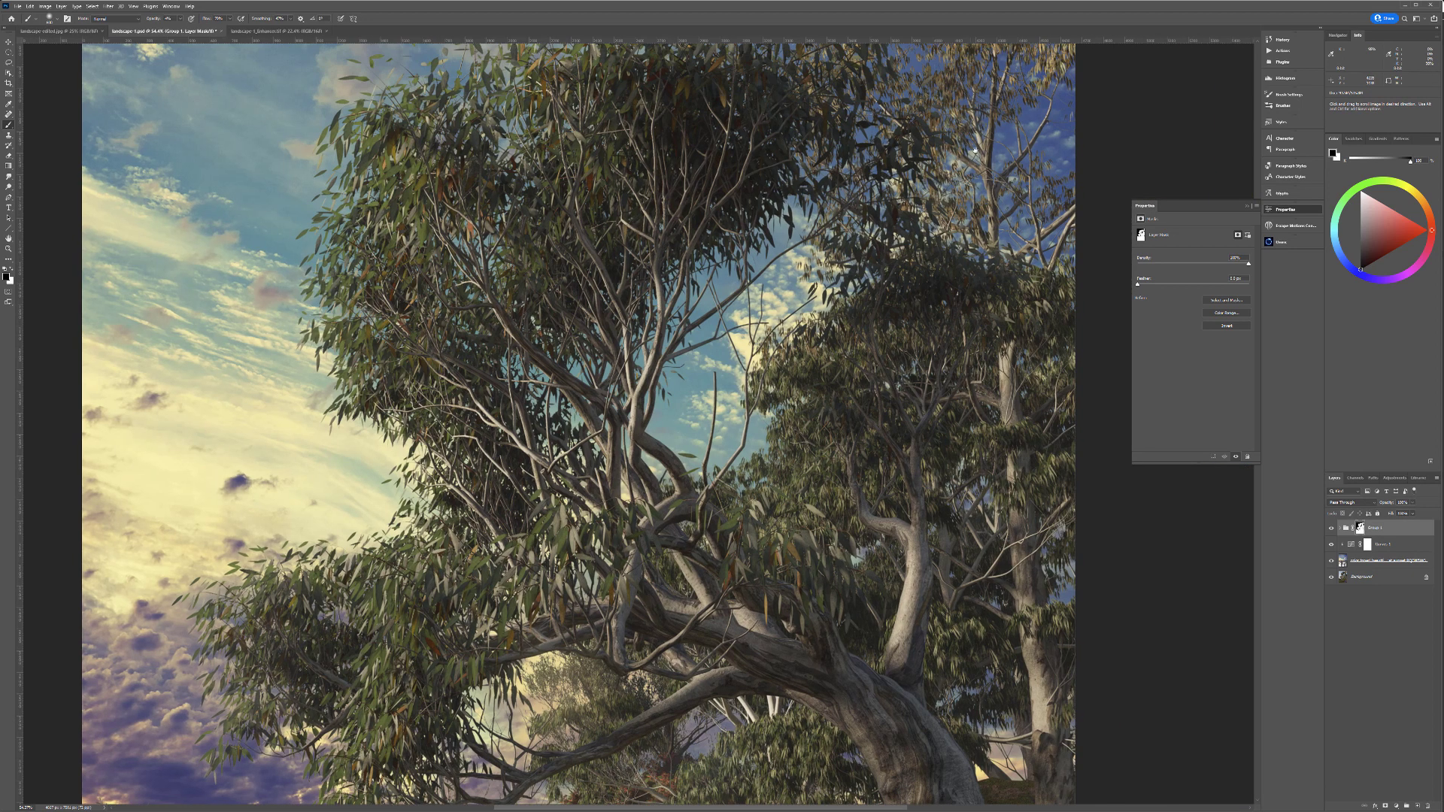
scroll(774, 350, down, 4)
scroll(771, 350, down, 2)
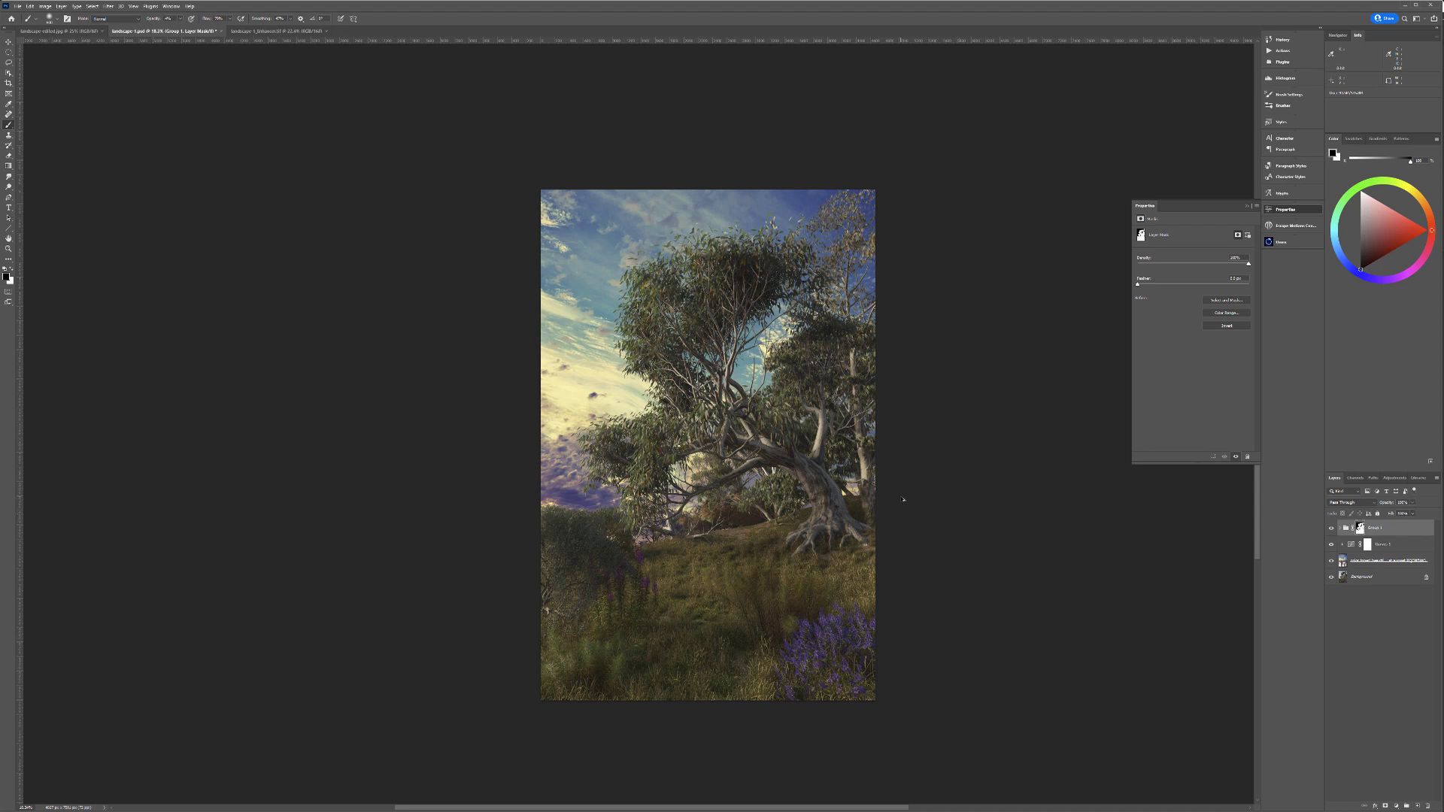
Step: Merge a copy of all visible layers into a new top layer named "backdrop oil"
key(ctrl+shift+alt+n)
key(x)
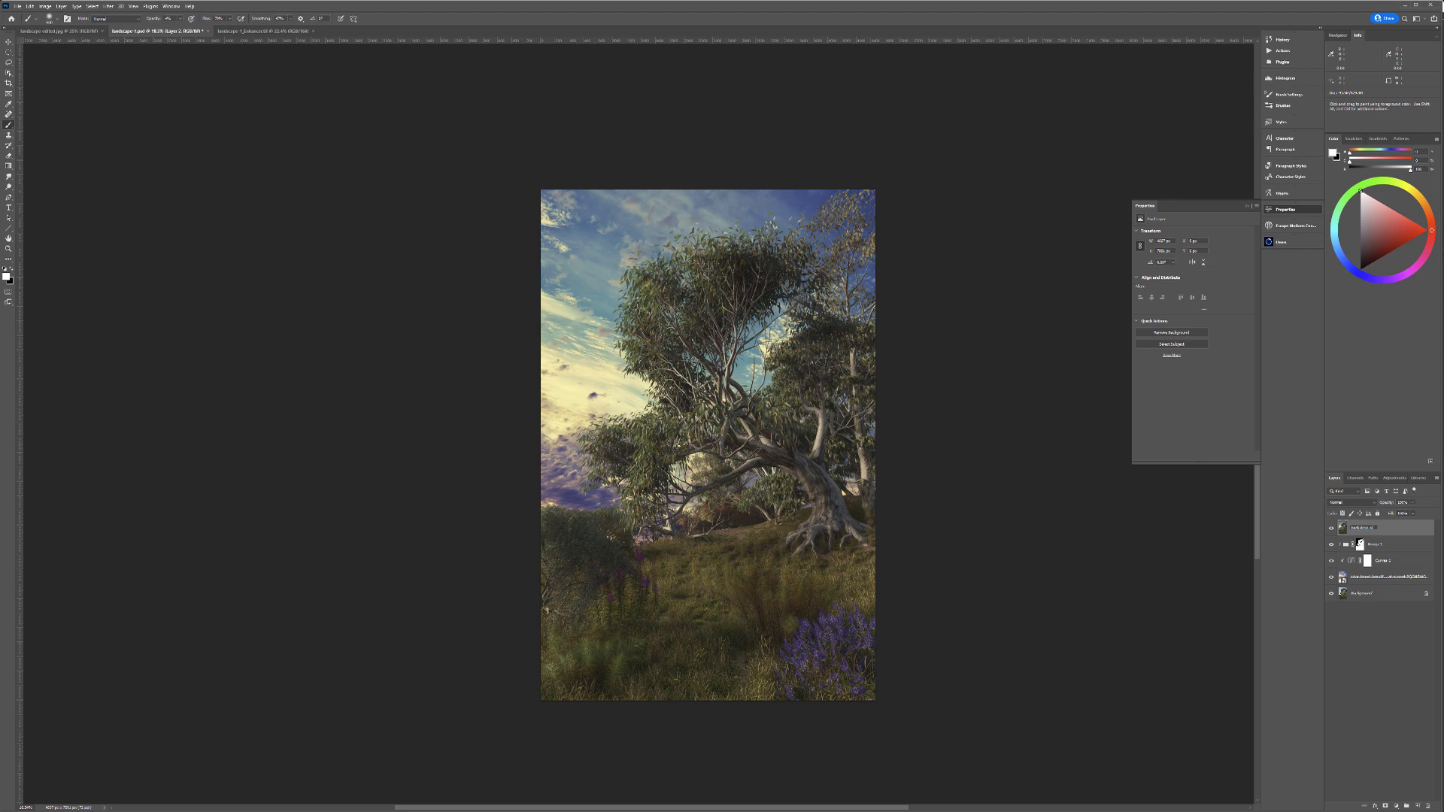
key(Return)
Step: Apply the Oil Paint filter to the merged layer with Stylization 10.0, Cleanliness 10.0, Scale 0.1, Bristle Detail 0.4 and Lighting off, previewing the foliage
click(107, 6)
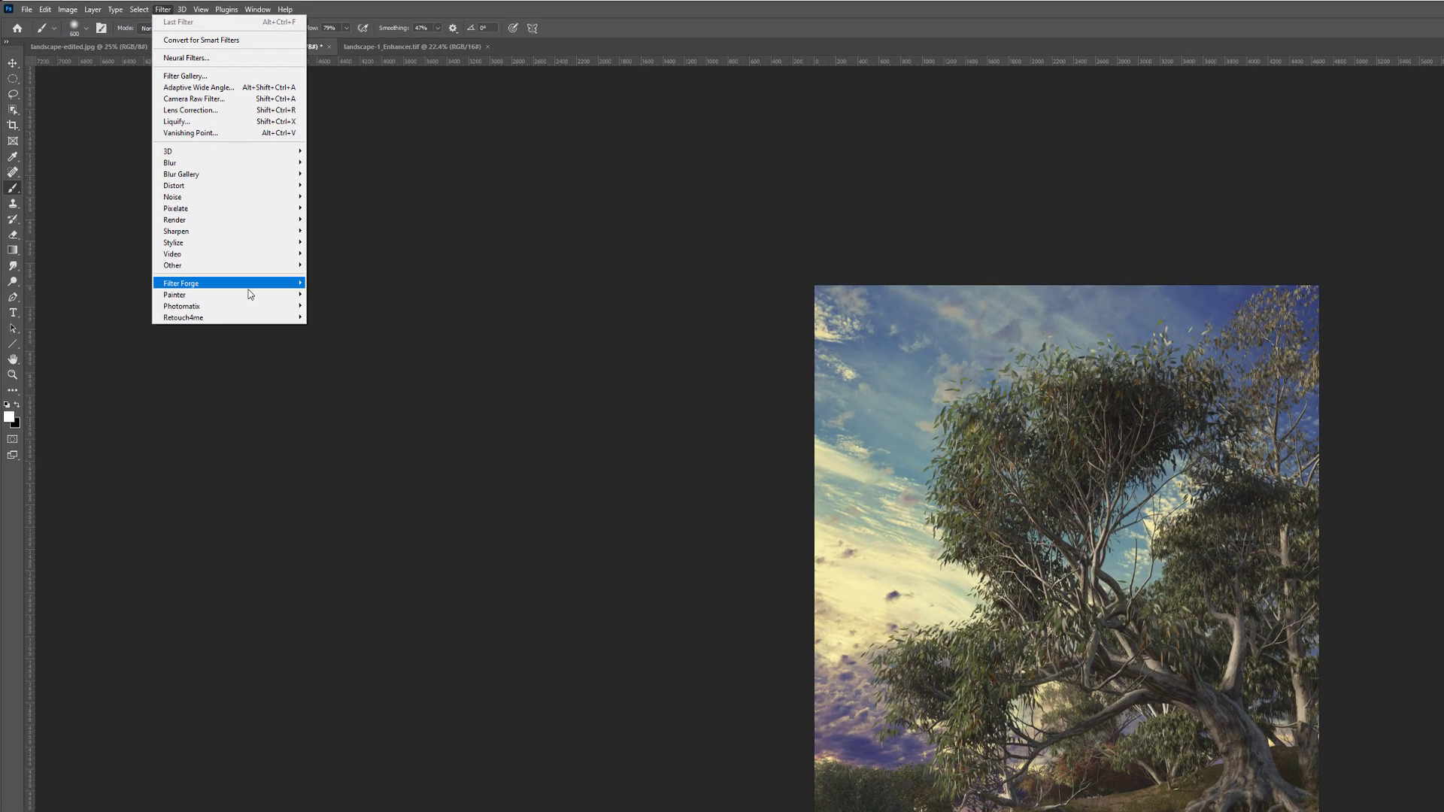
mouse_move(235, 243)
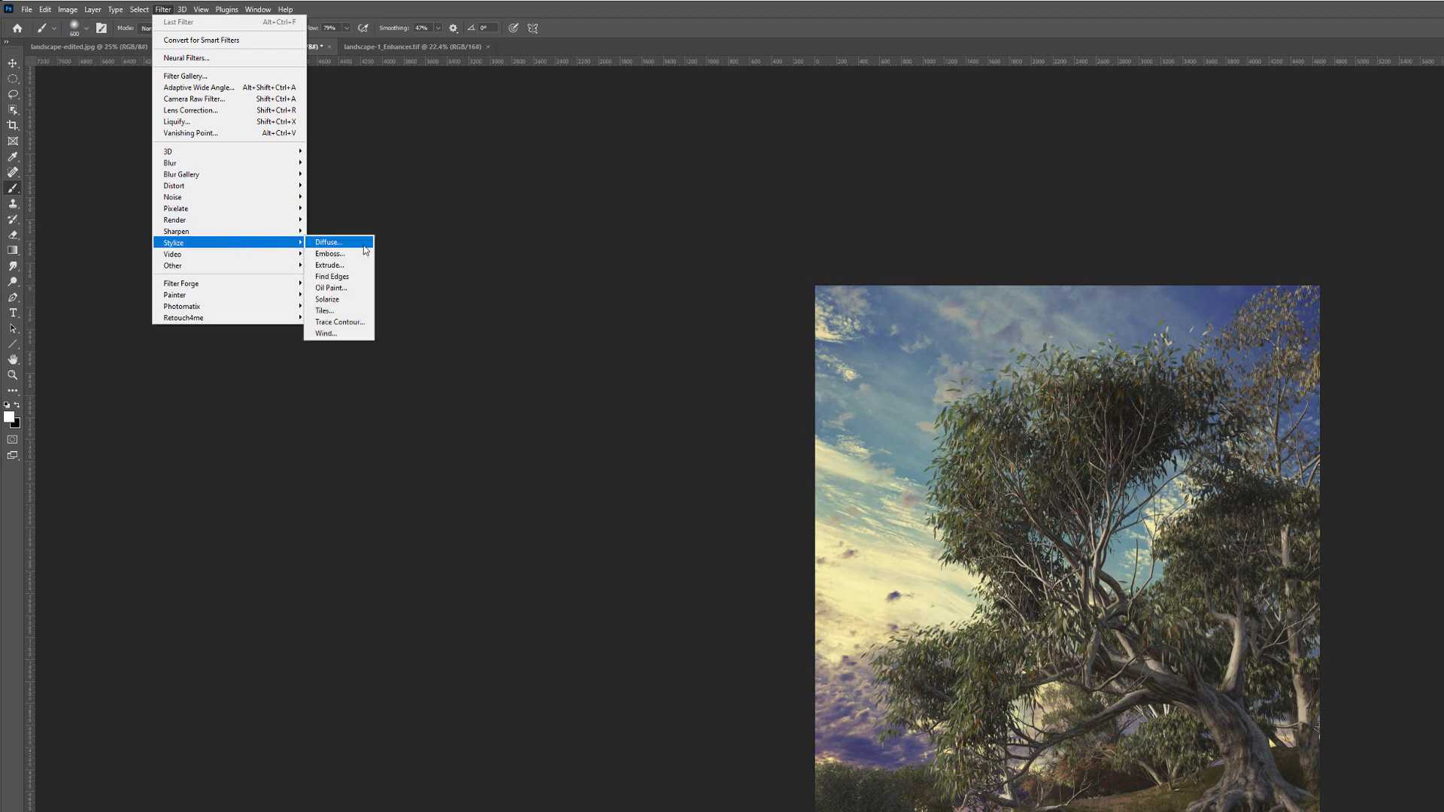
click(331, 288)
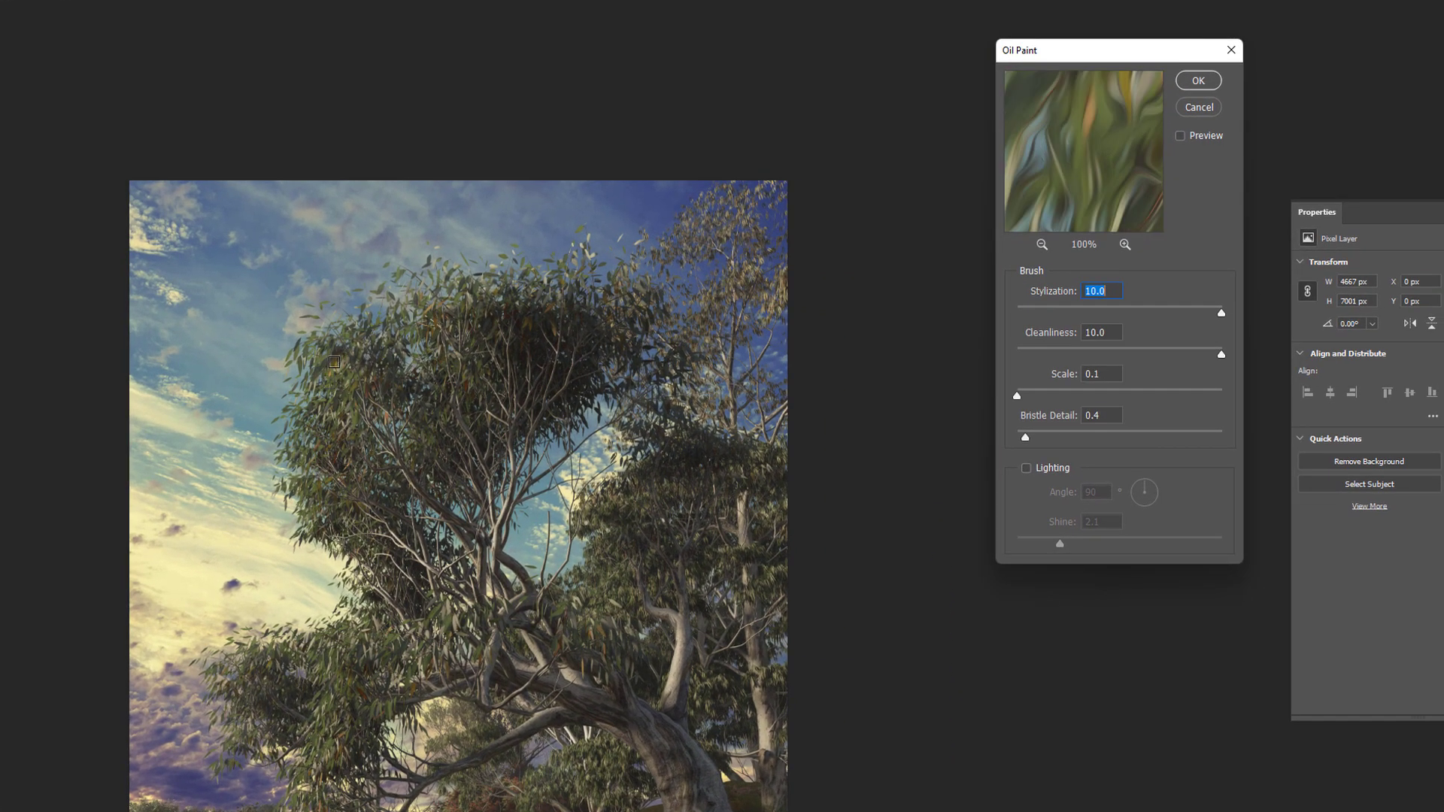
click(326, 350)
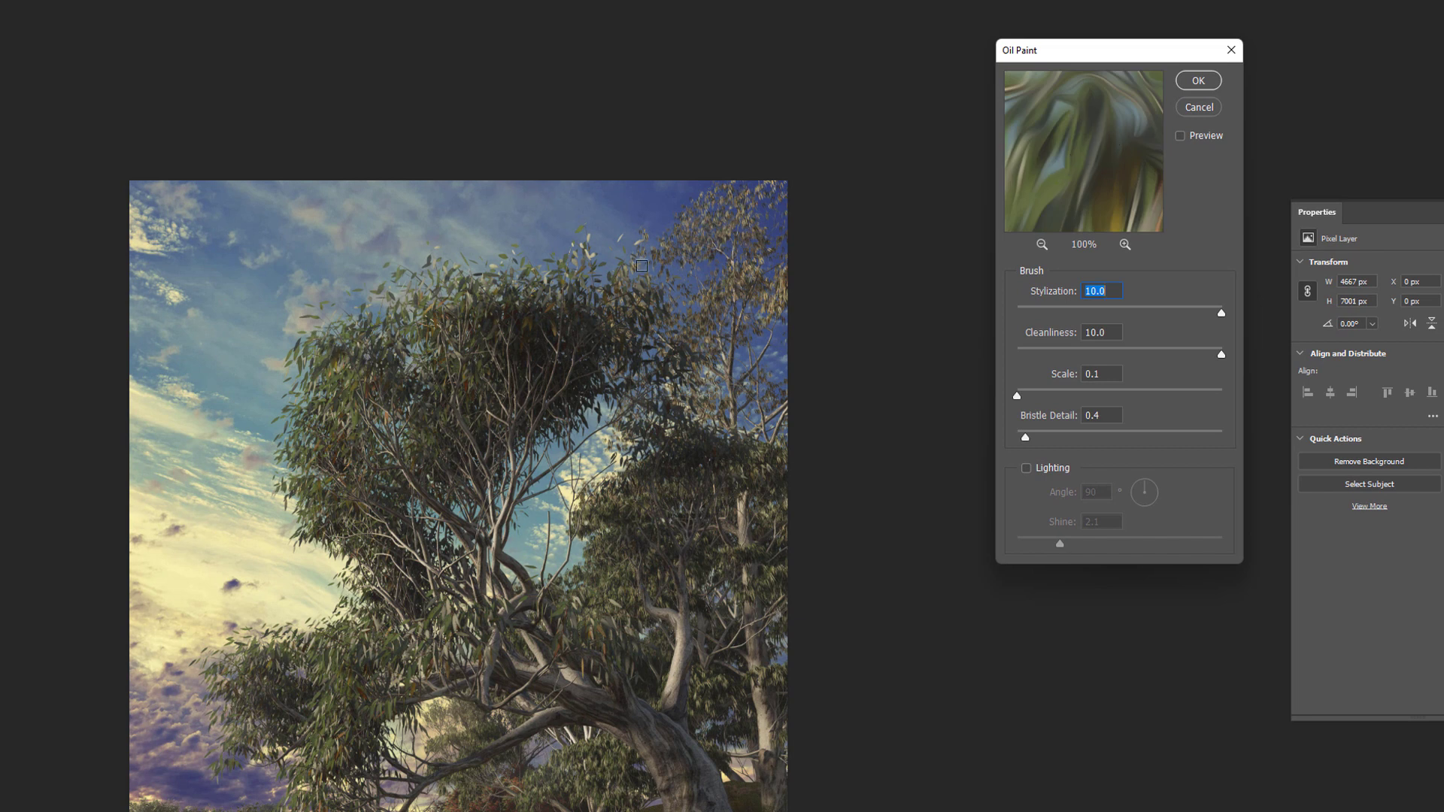
click(319, 371)
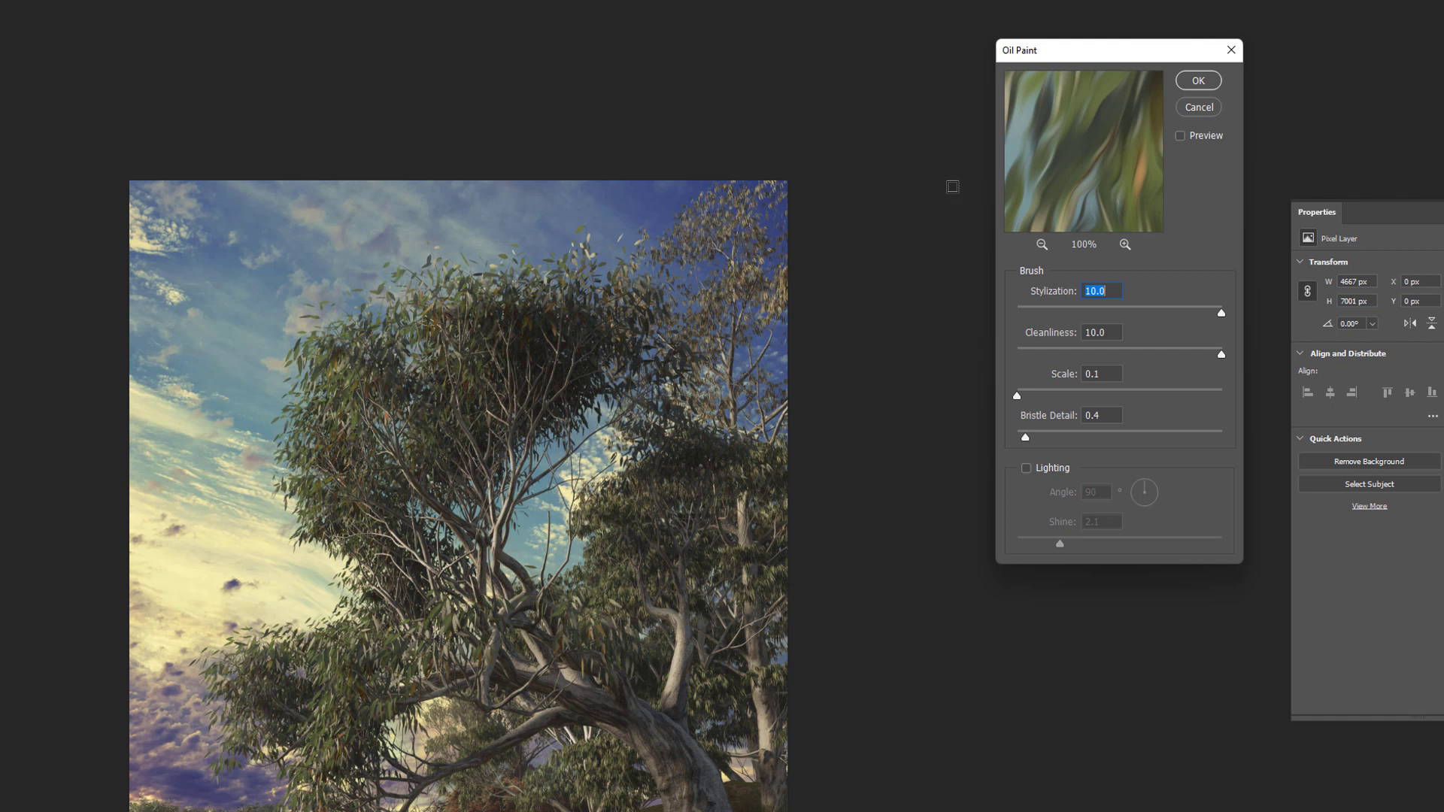
click(89, 538)
click(385, 502)
key(alt)
click(320, 431)
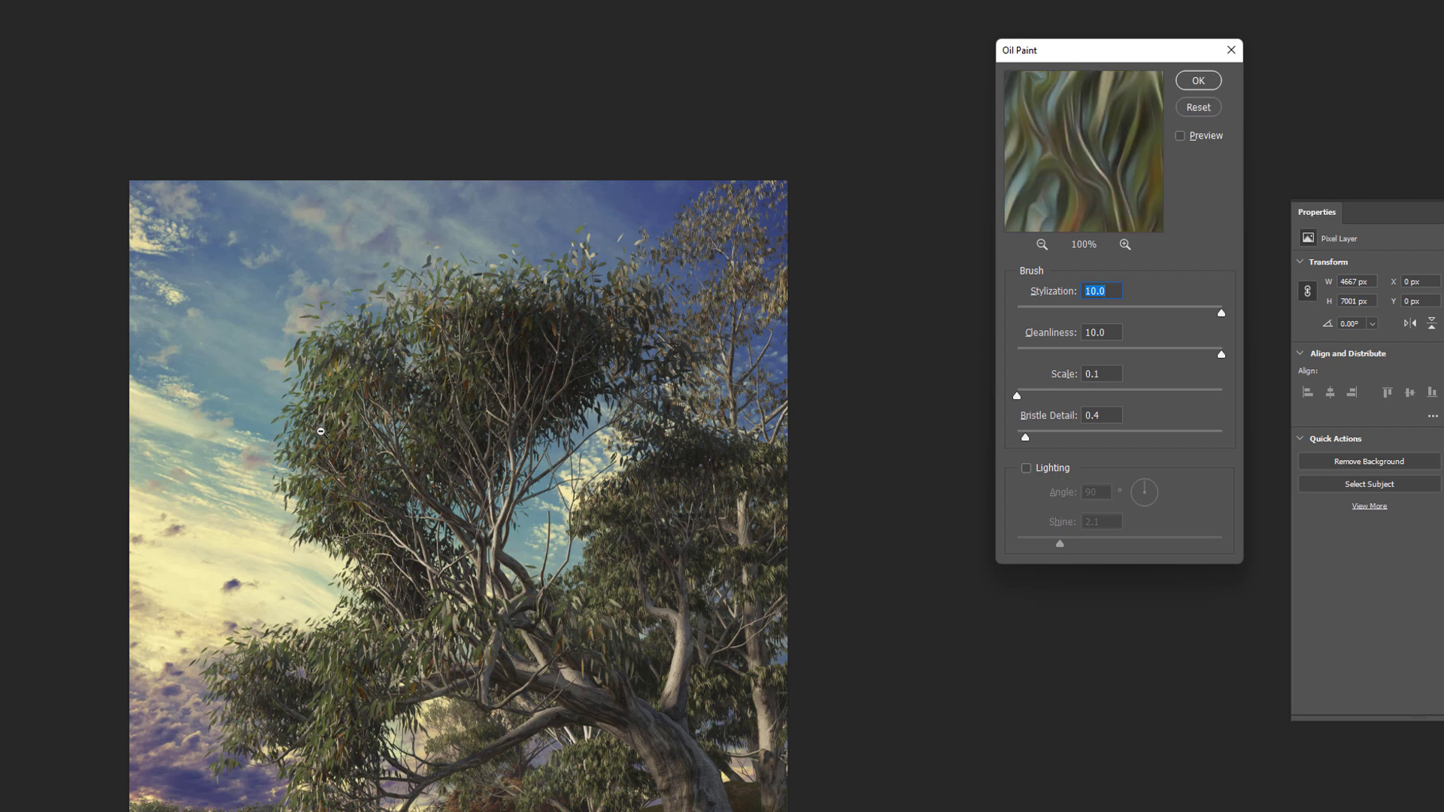
click(1198, 80)
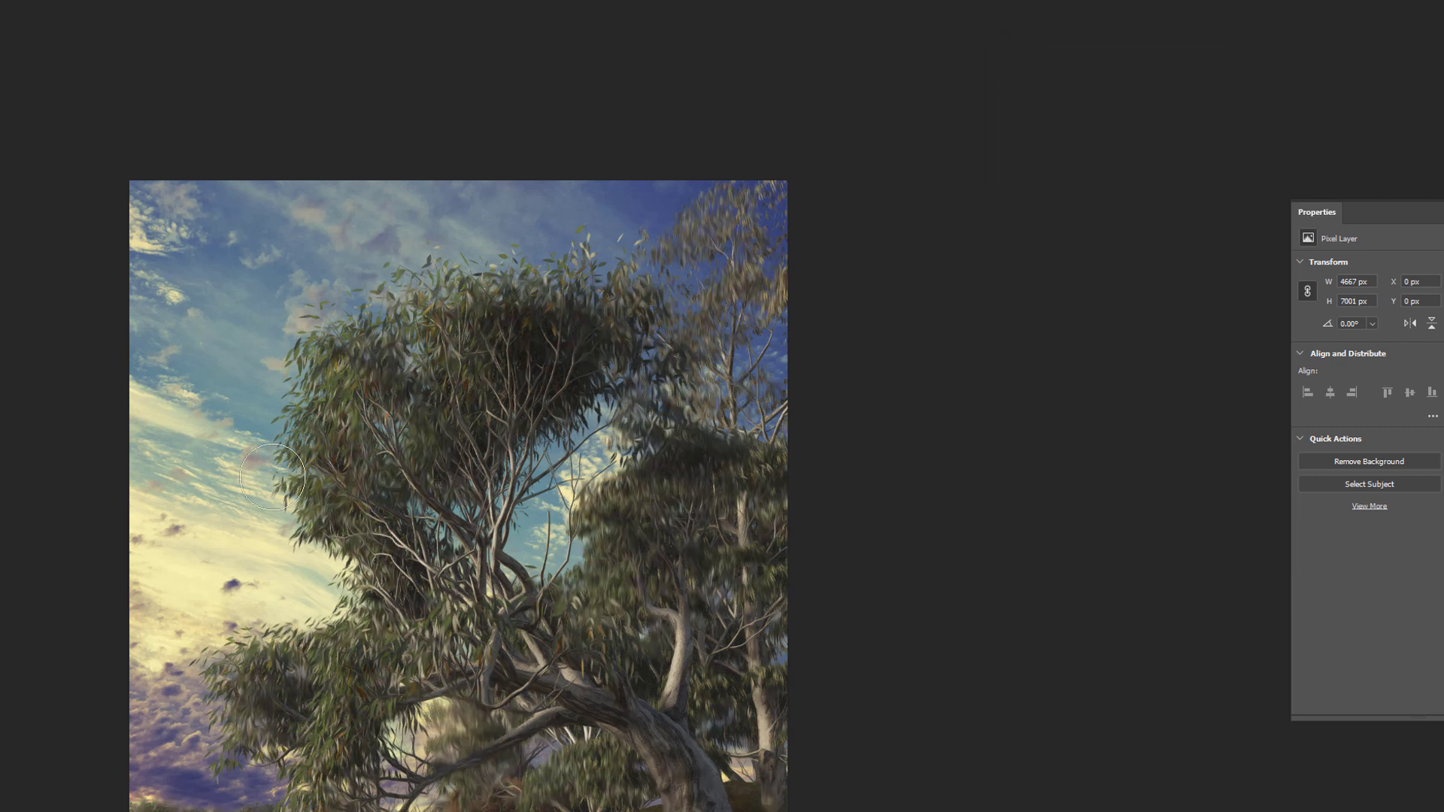
Step: Sharpen the oil-painted merged layer with the Unsharp Mask filter, keeping the filter's existing settings
scroll(318, 508, up, 5)
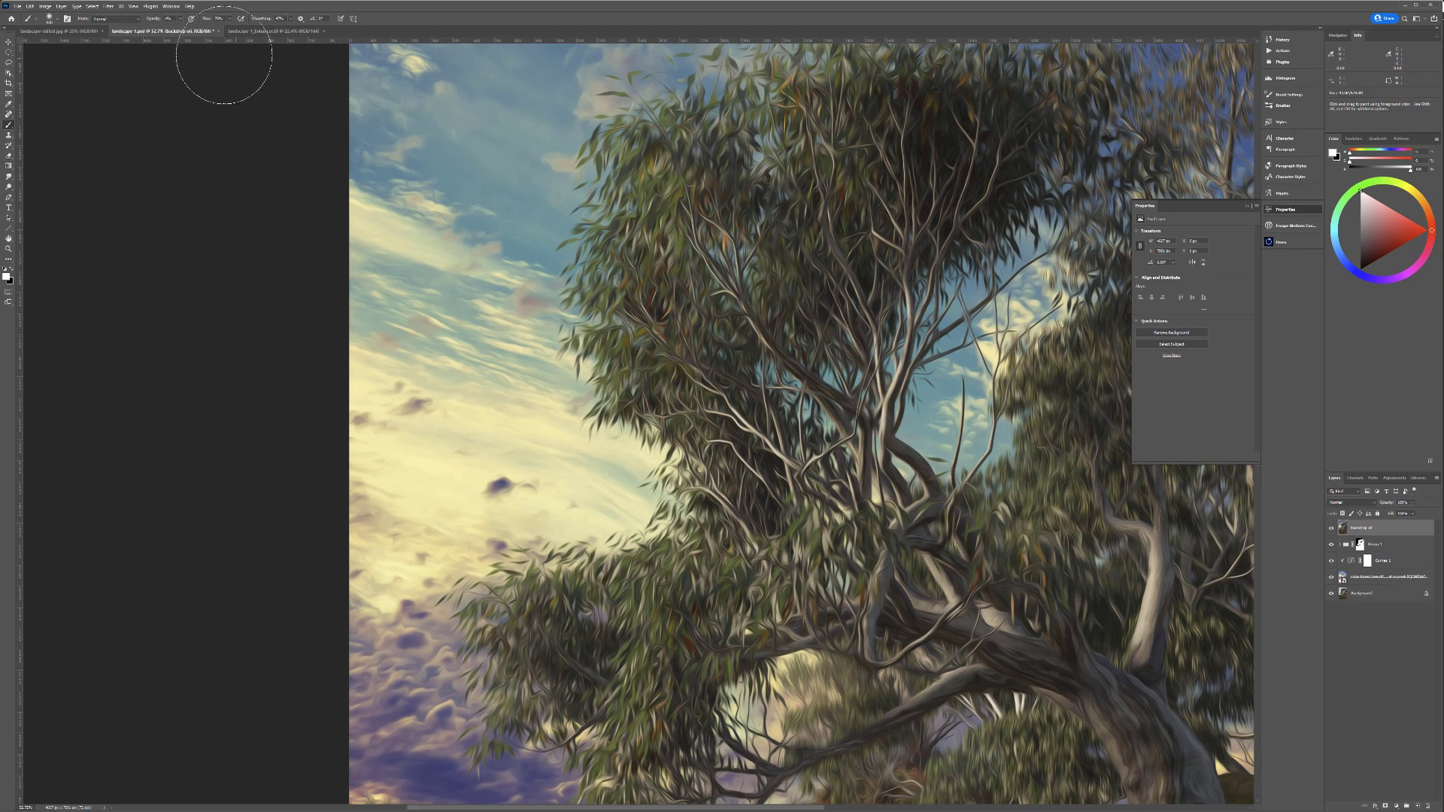
click(108, 8)
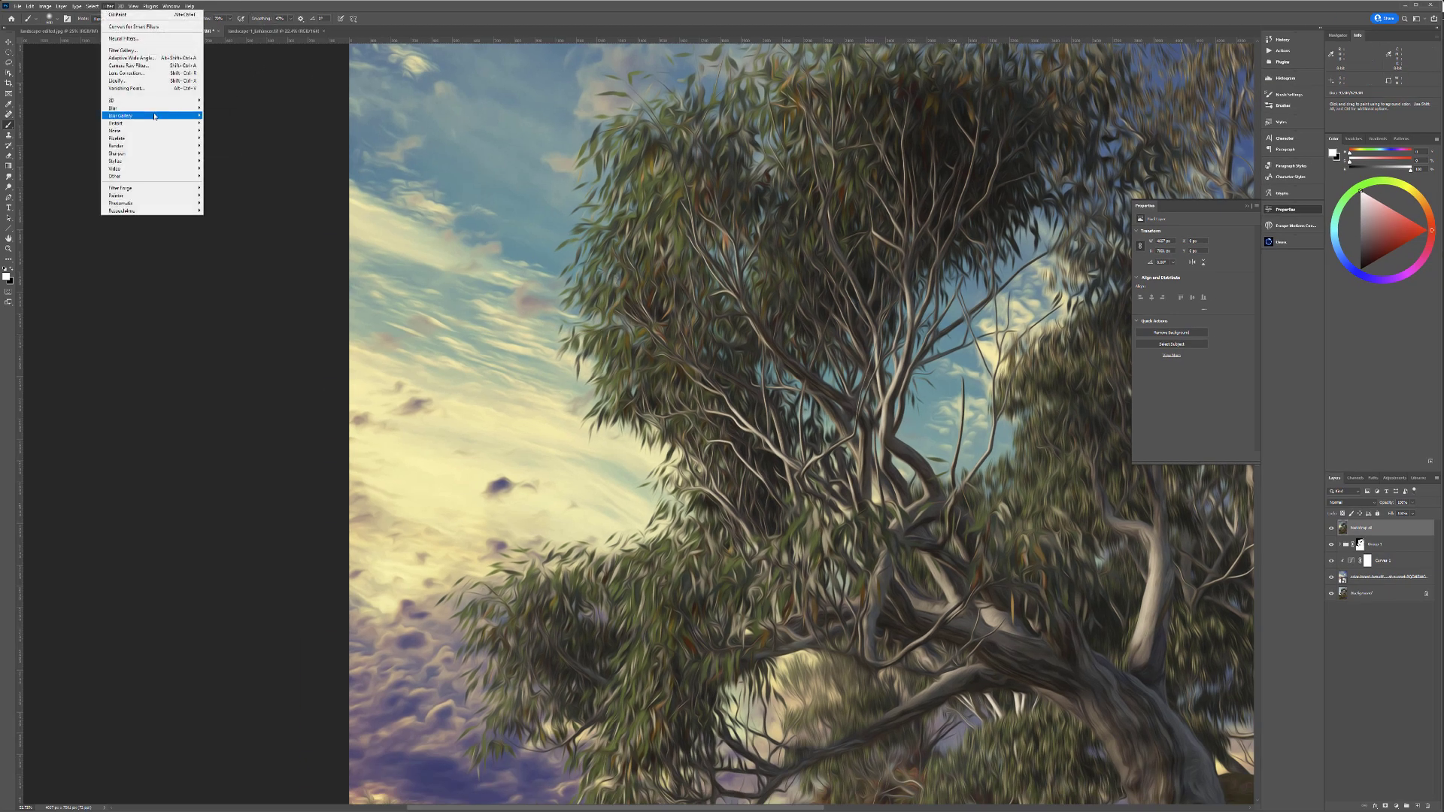
mouse_move(156, 158)
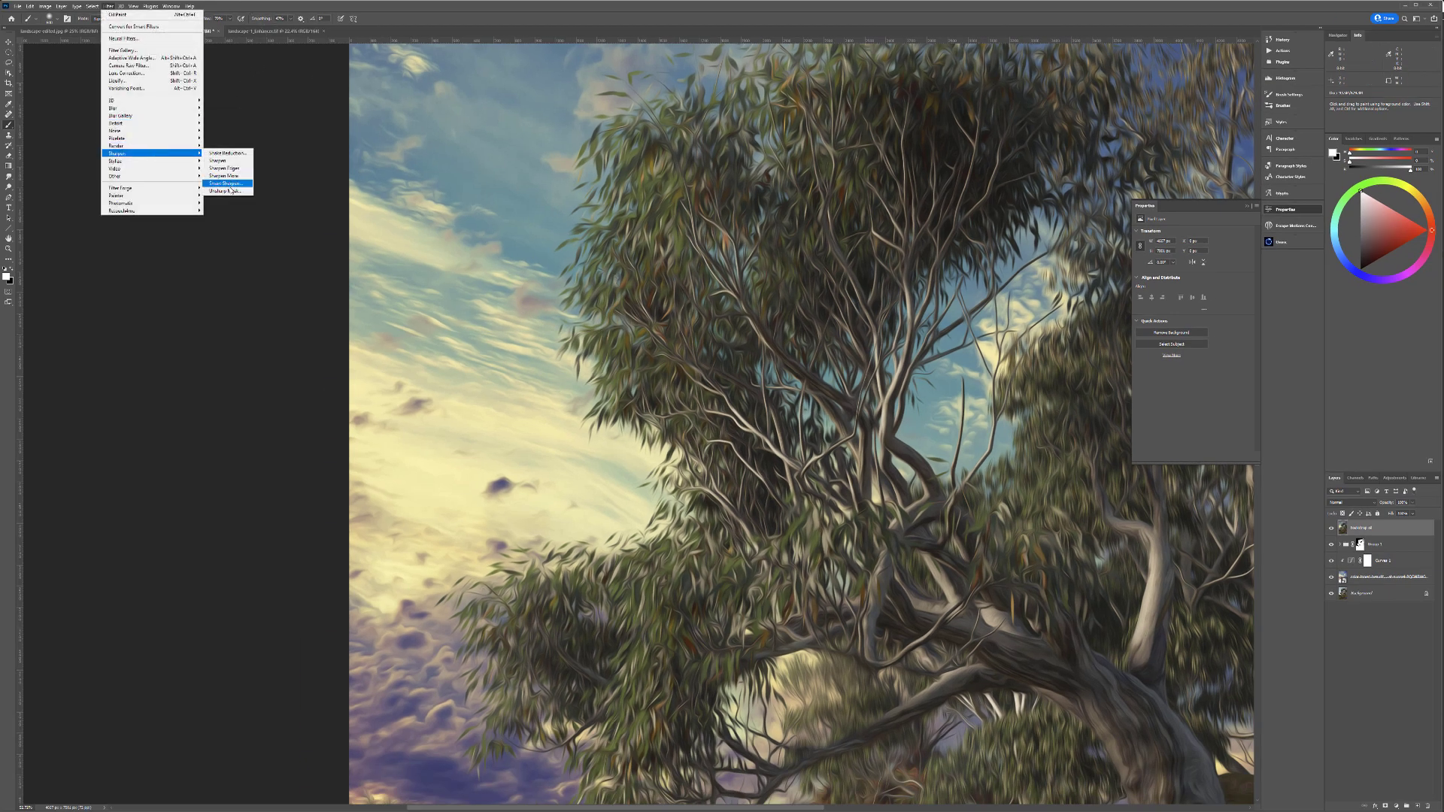
click(227, 190)
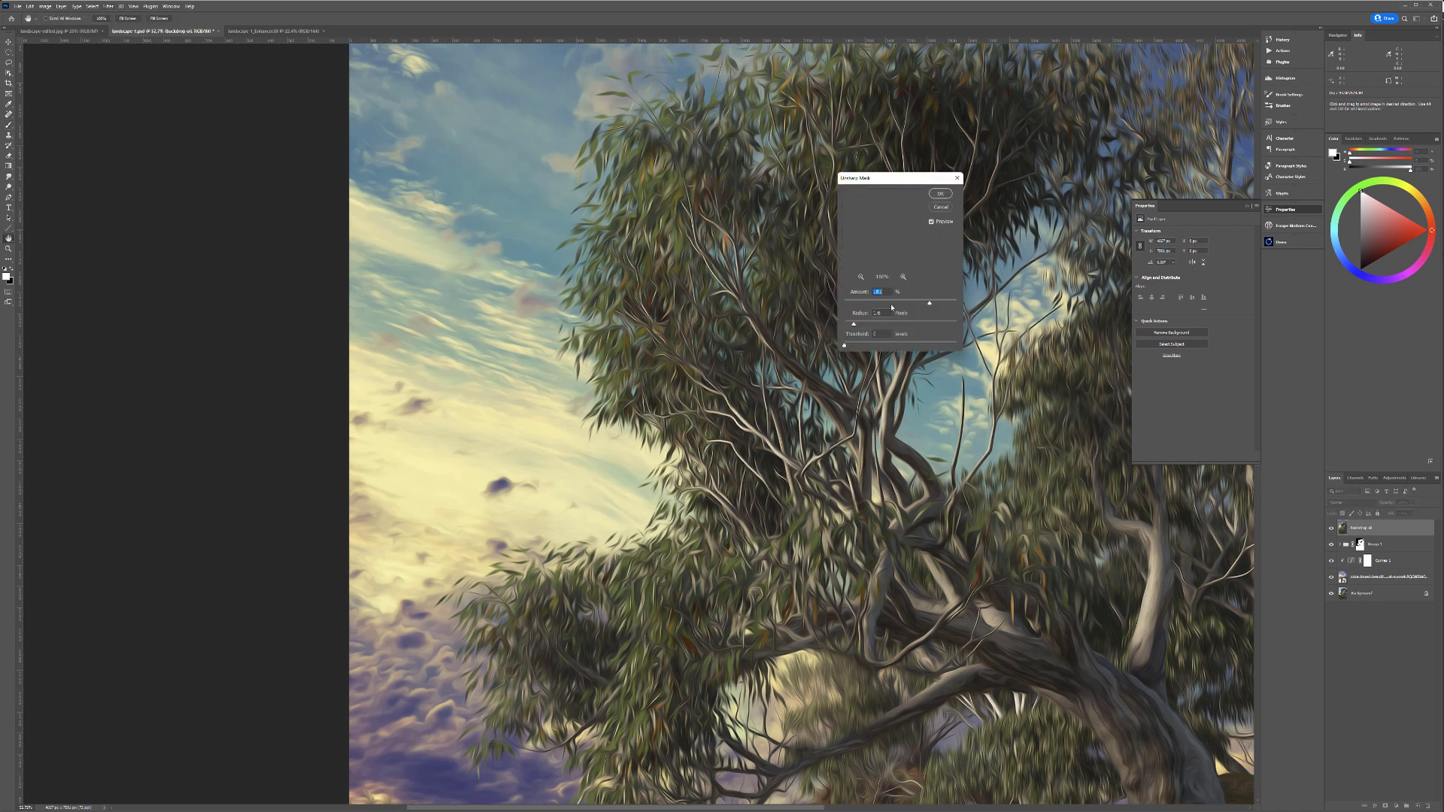
click(940, 194)
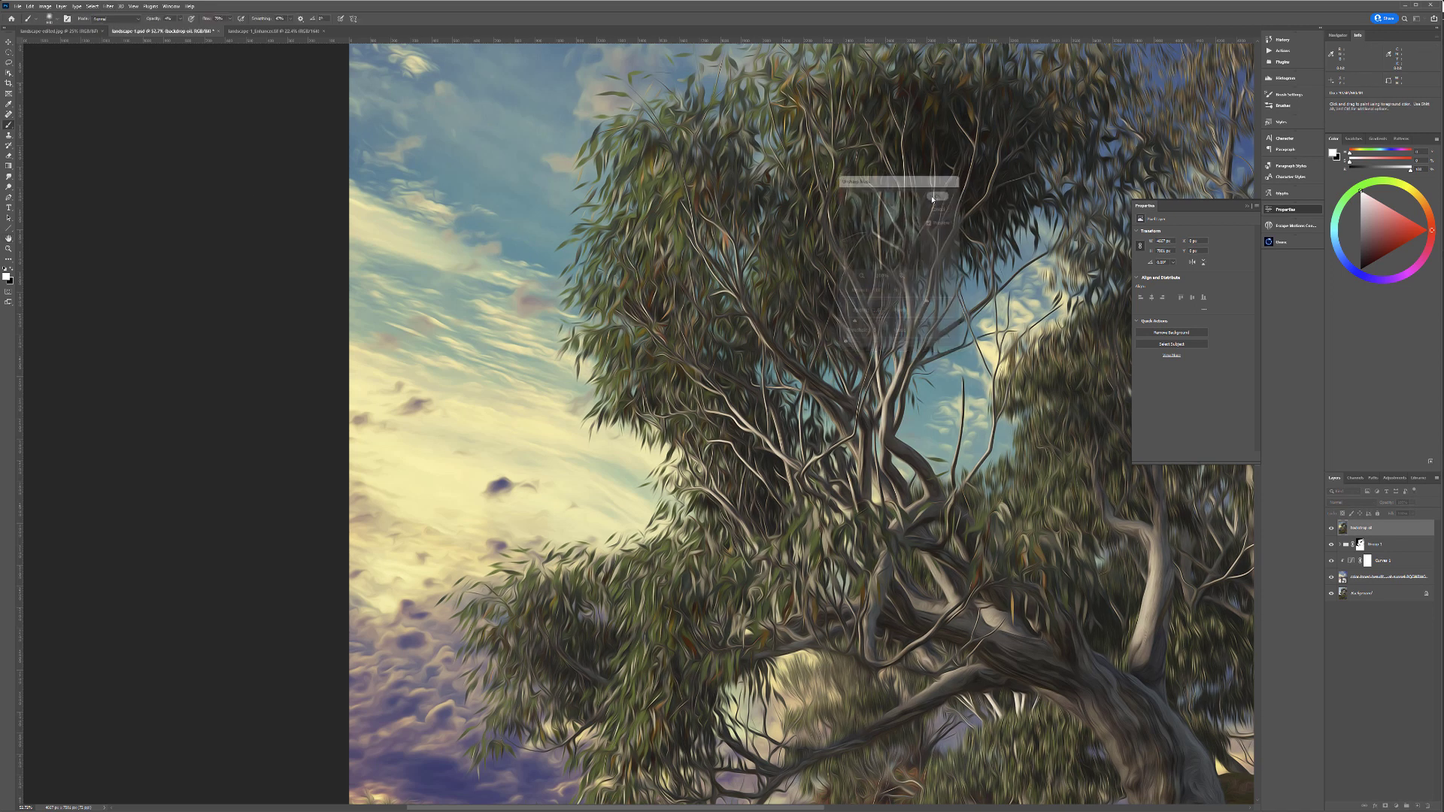
Step: Add a black layer mask to the "backdrop oil" layer to hide the whole oil-paint effect
drag(1077, 555, 835, 375)
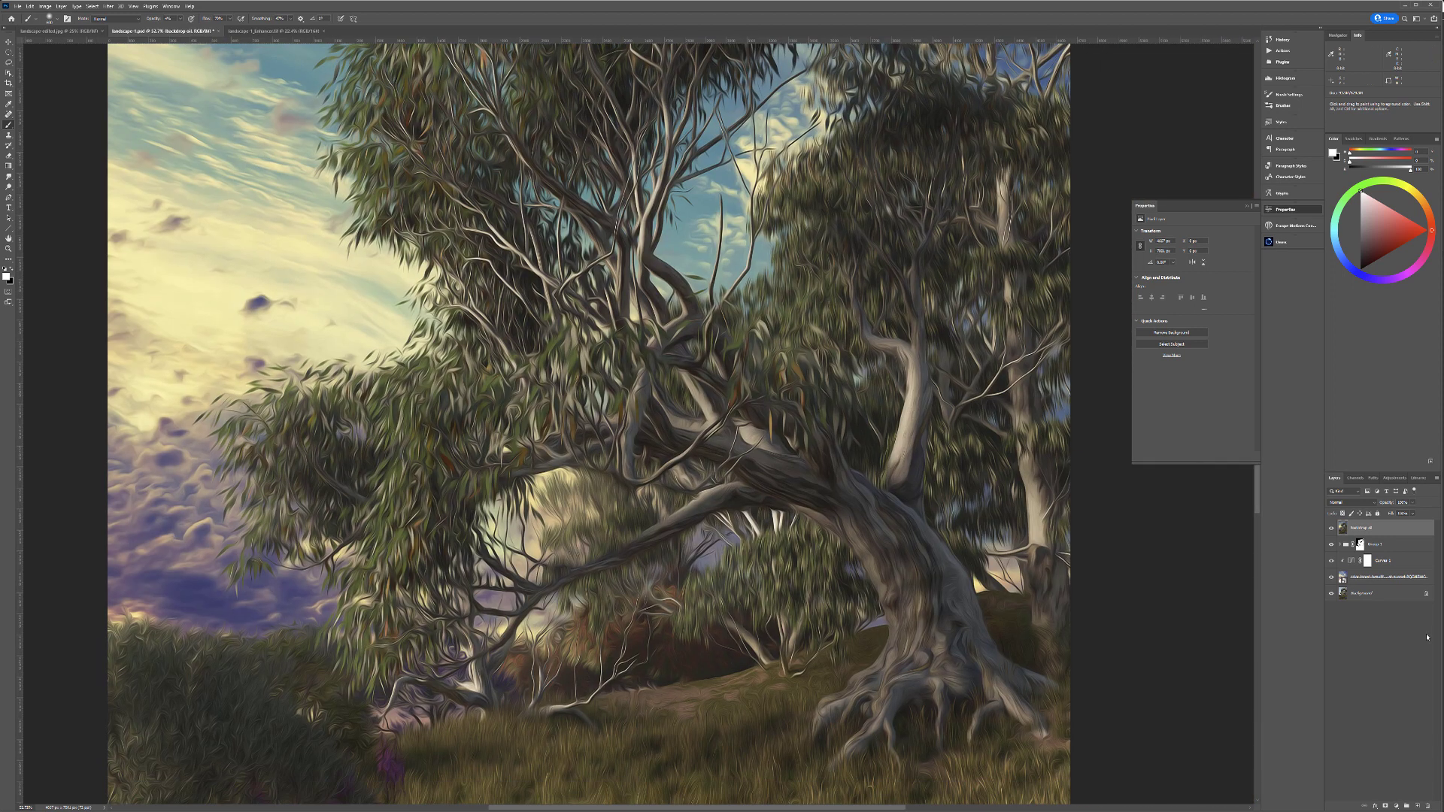
alt+click(1387, 807)
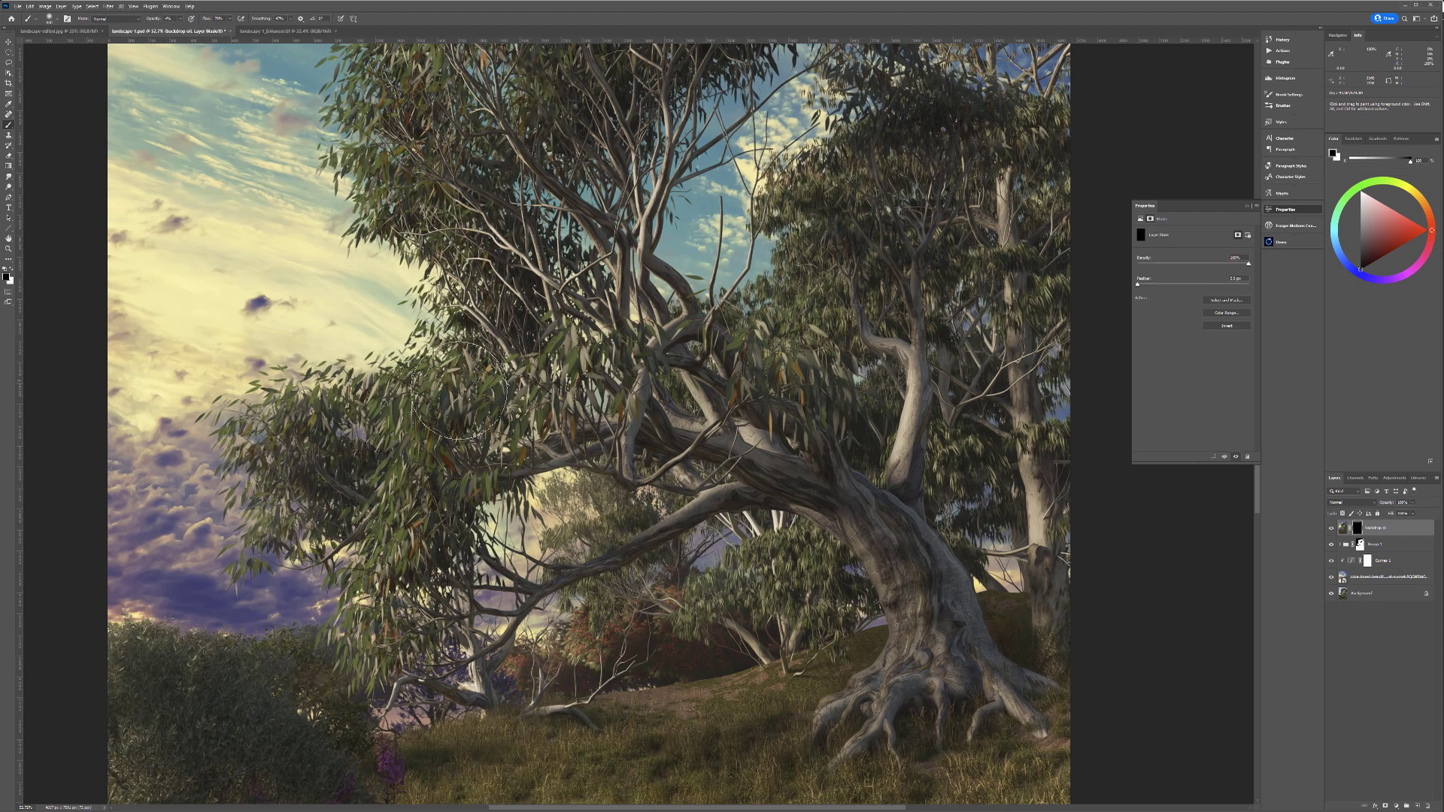
mouse_move(606, 558)
mouse_down()
mouse_move(865, 475)
mouse_move(883, 400)
mouse_up()
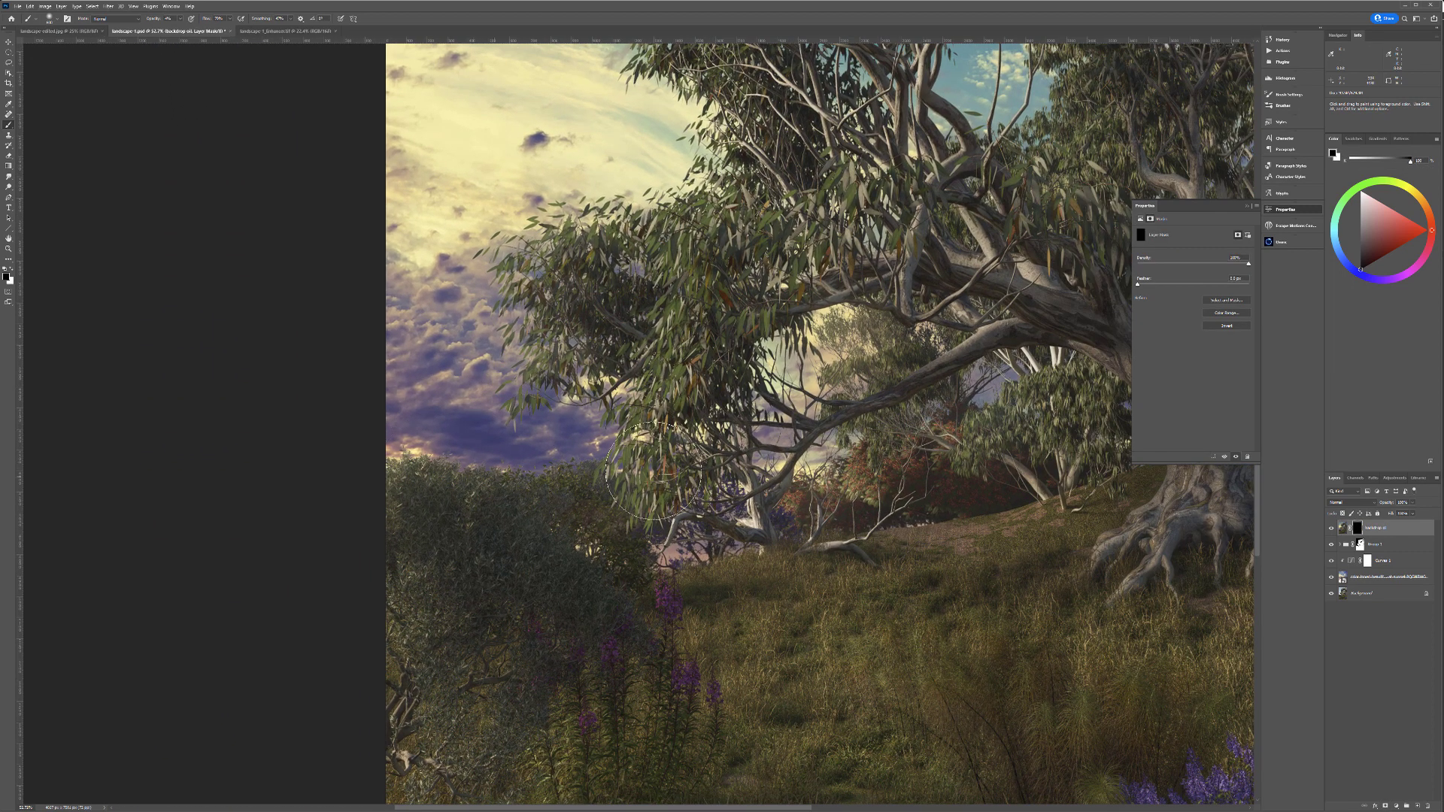
Step: Make white the foreground colour and adjust the brush's opacity and smoothing for painting on the mask
click(11, 269)
click(179, 19)
click(214, 91)
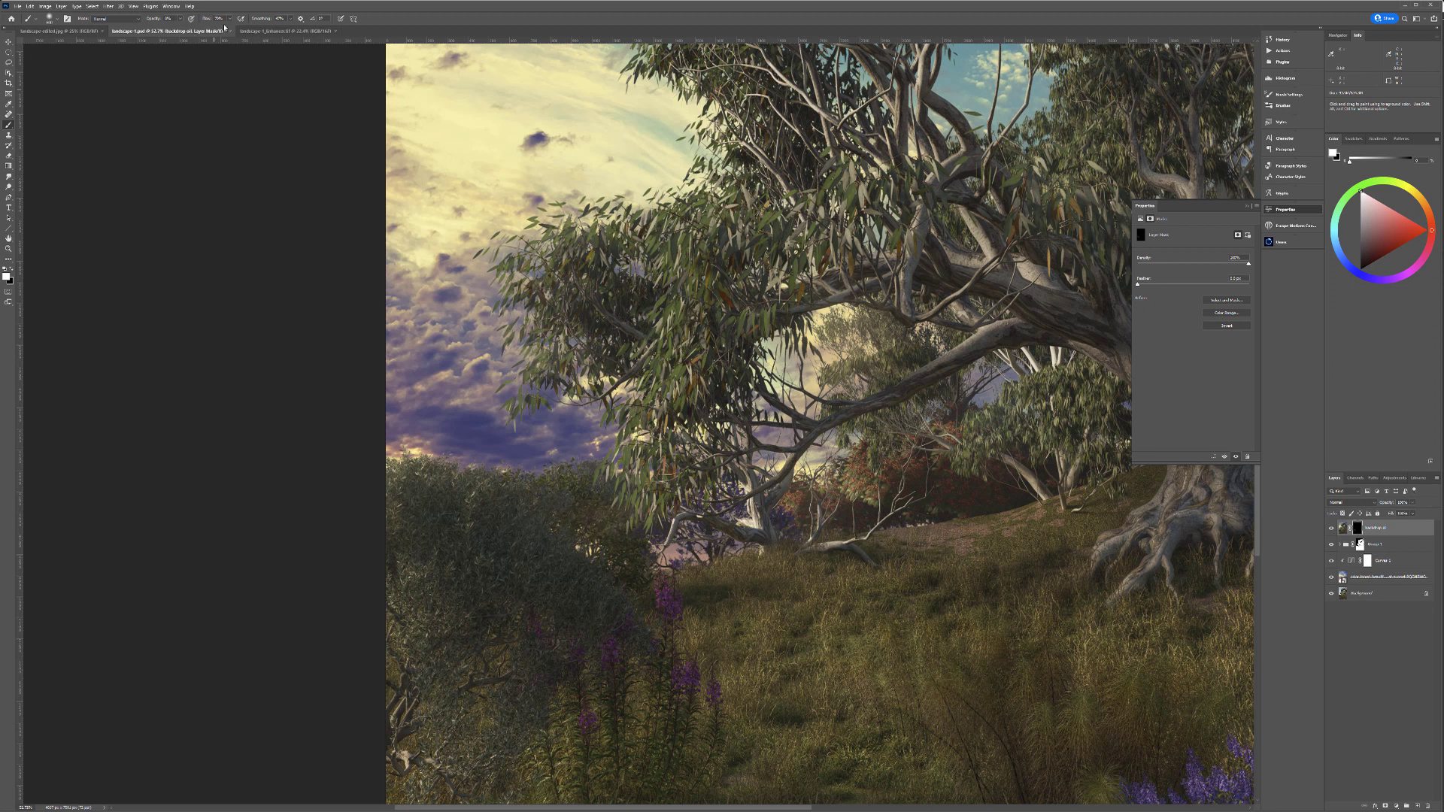
click(291, 20)
click(286, 100)
Step: Paint on the mask to reveal the oil effect on the hanging leaves and along the top edge of the bush
scroll(662, 479, up, 12)
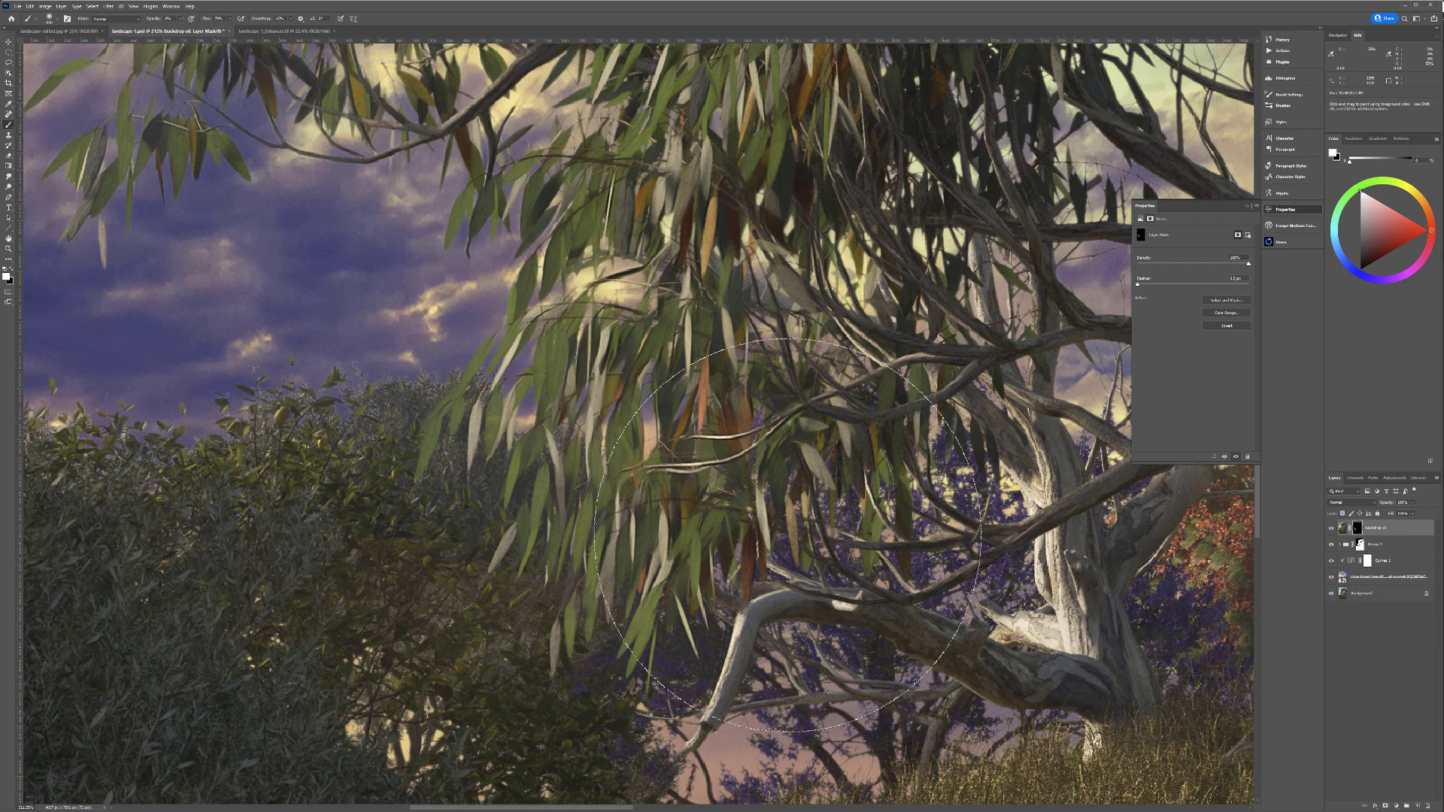
drag(634, 419, 995, 311)
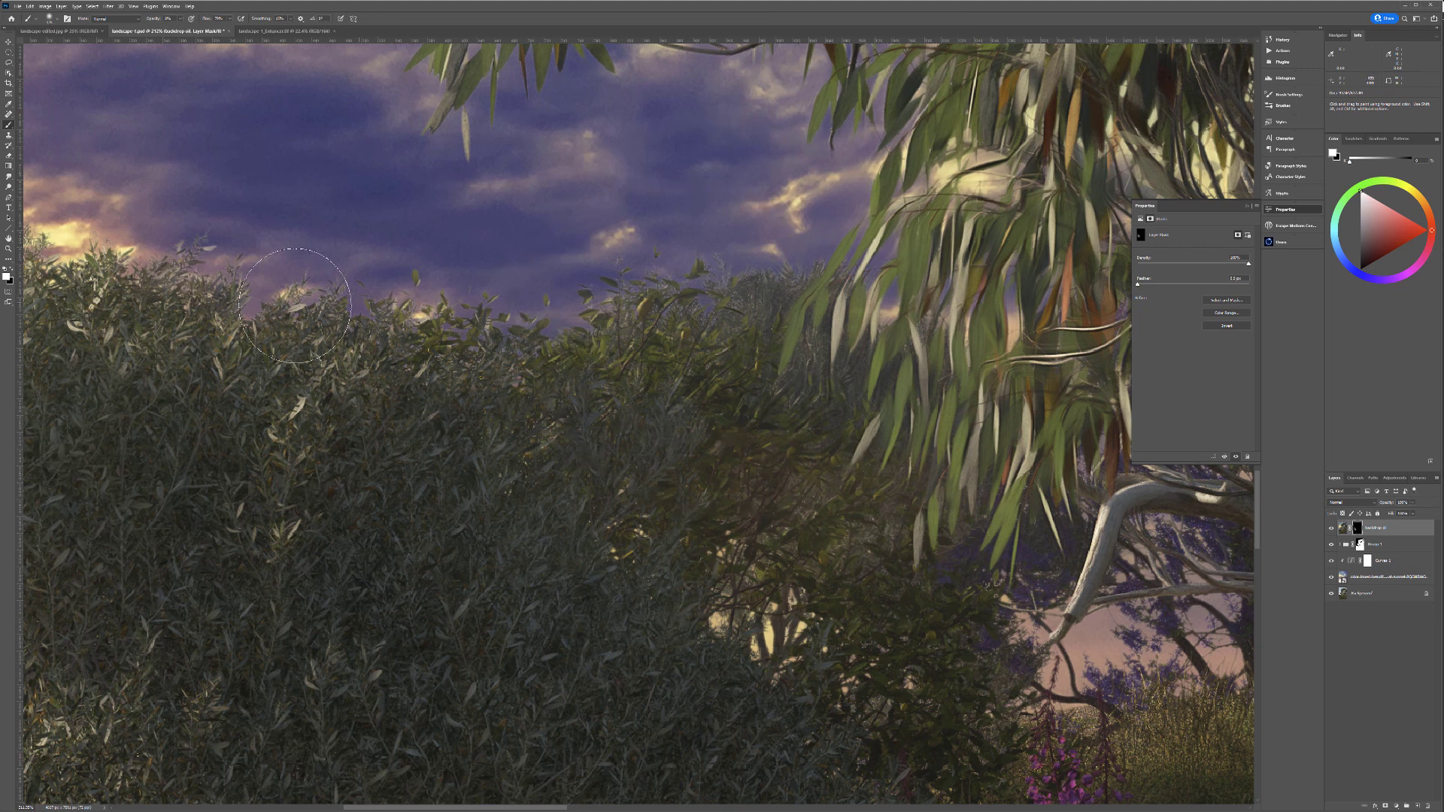
drag(331, 354, 780, 377)
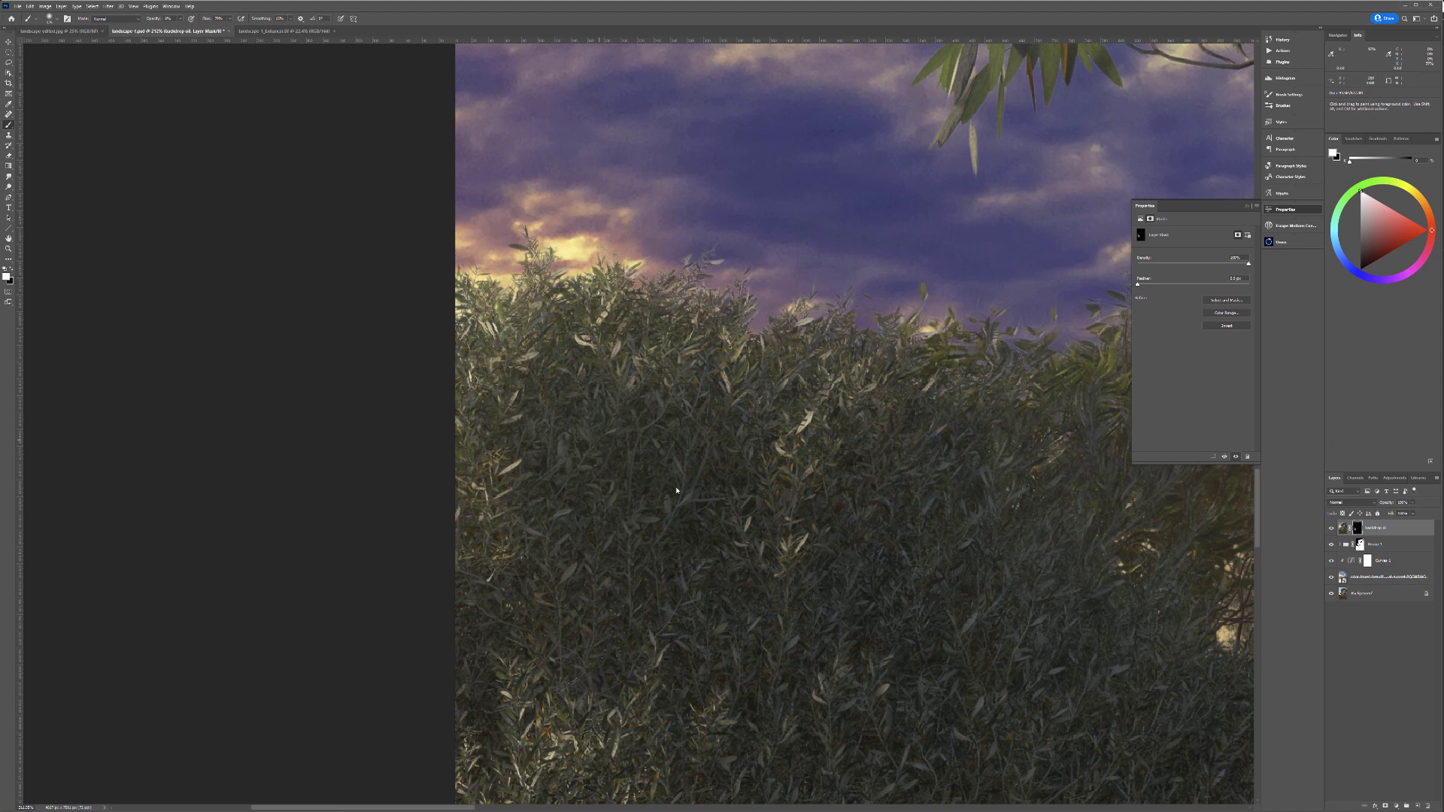
scroll(684, 491, down, 5)
scroll(683, 492, down, 3)
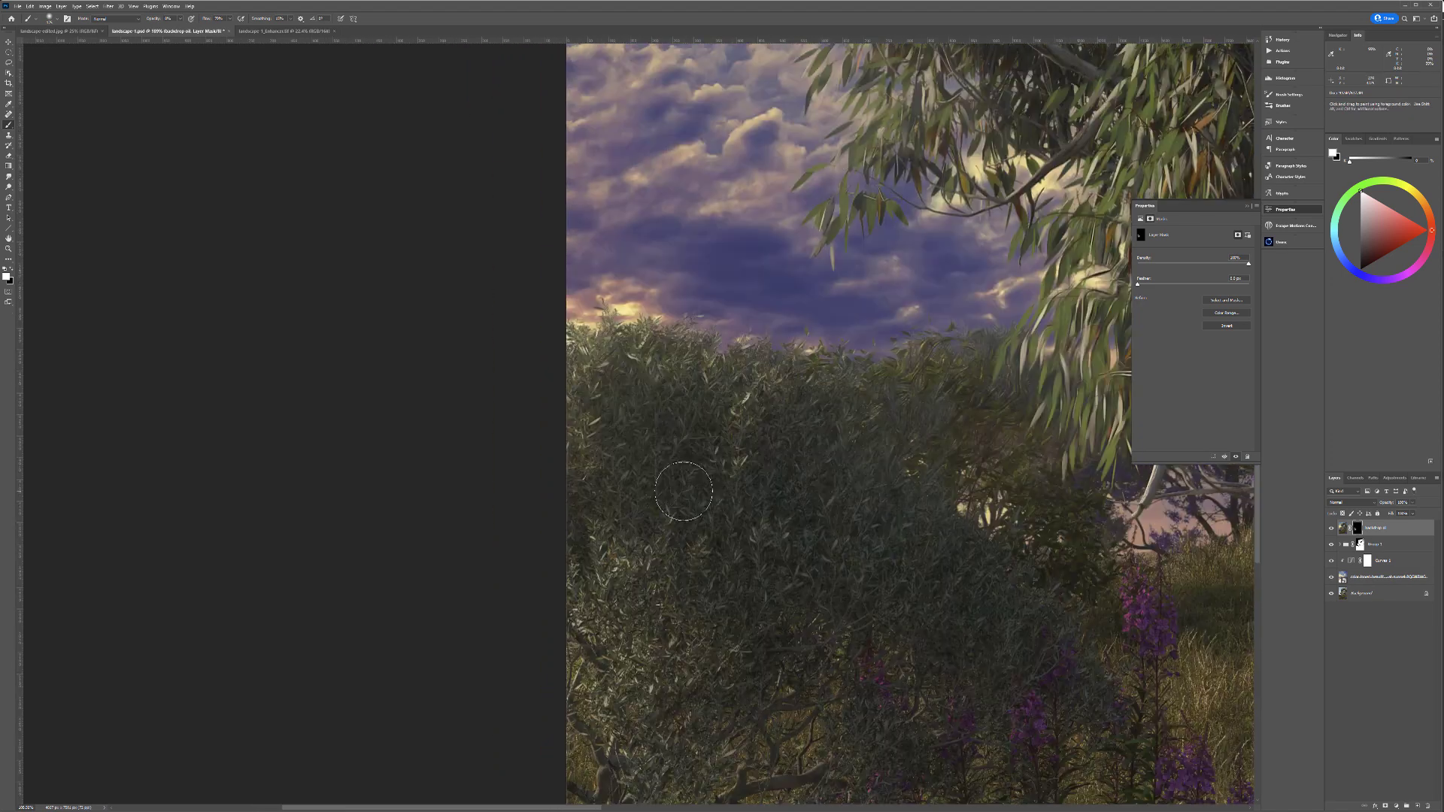
scroll(683, 491, down, 4)
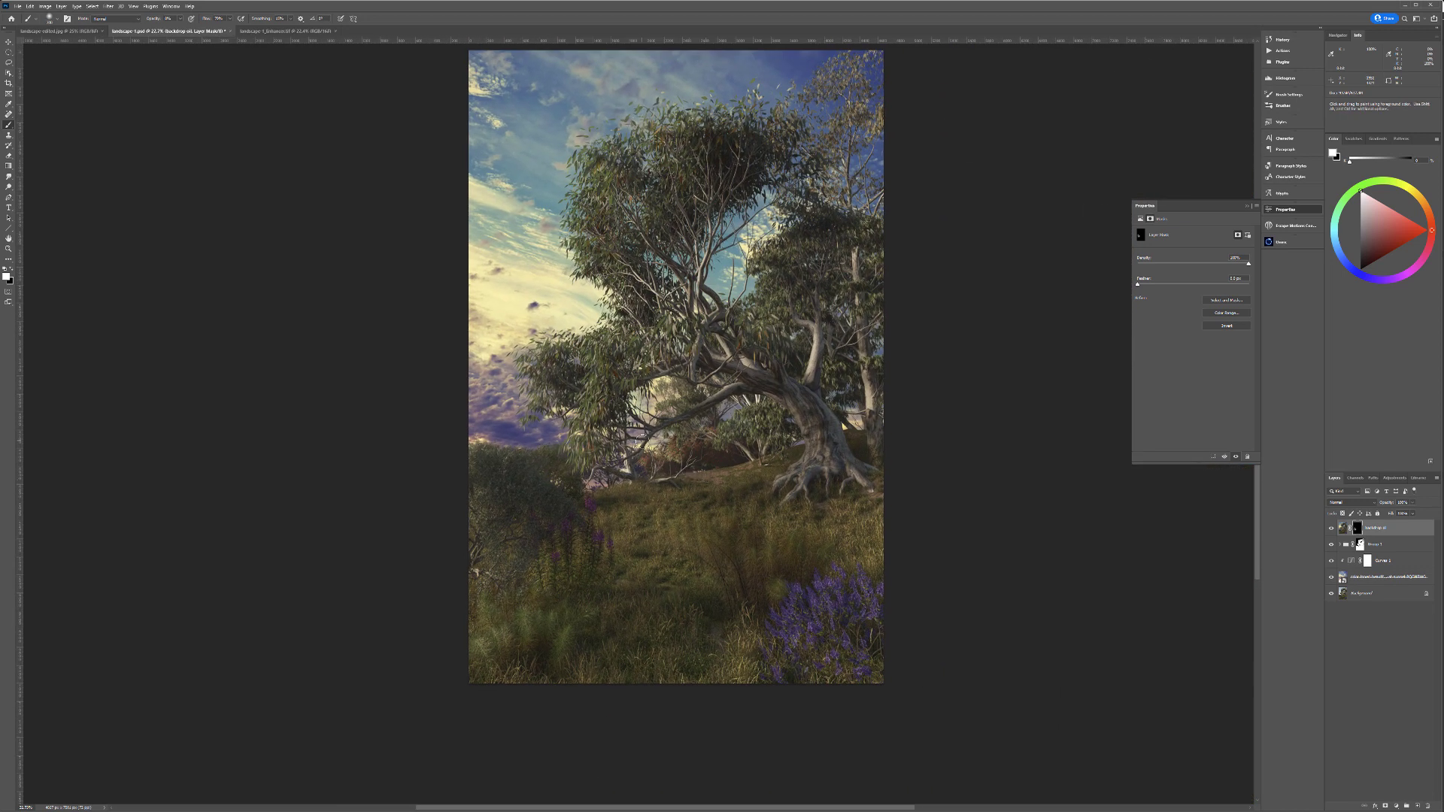
Step: Enlarge the brush considerably, set its opacity to 10%, and paint the oil effect faintly across the landscape on the mask
key(])
key(])
key(])
key(])
key(])
key(])
key(])
key(])
key(])
key(])
key(])
key(])
key(])
key(1)
mouse_move(702, 558)
mouse_down()
mouse_move(733, 569)
mouse_move(719, 498)
mouse_move(740, 496)
mouse_move(662, 508)
mouse_up()
mouse_move(452, 584)
mouse_down()
mouse_move(524, 572)
mouse_move(557, 645)
mouse_move(763, 555)
mouse_move(877, 586)
mouse_up()
key(v)
scroll(703, 303, up, 4)
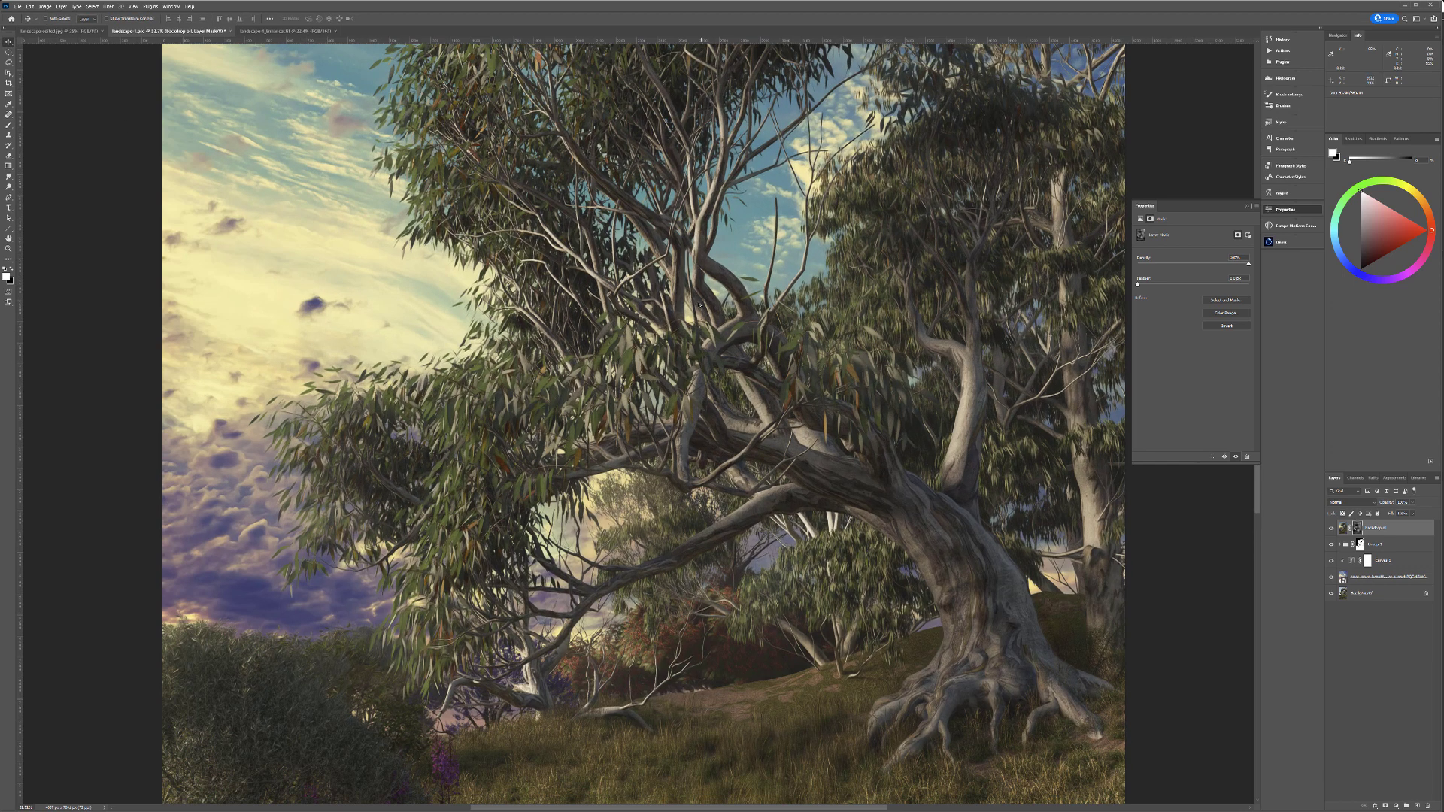
scroll(635, 374, up, 4)
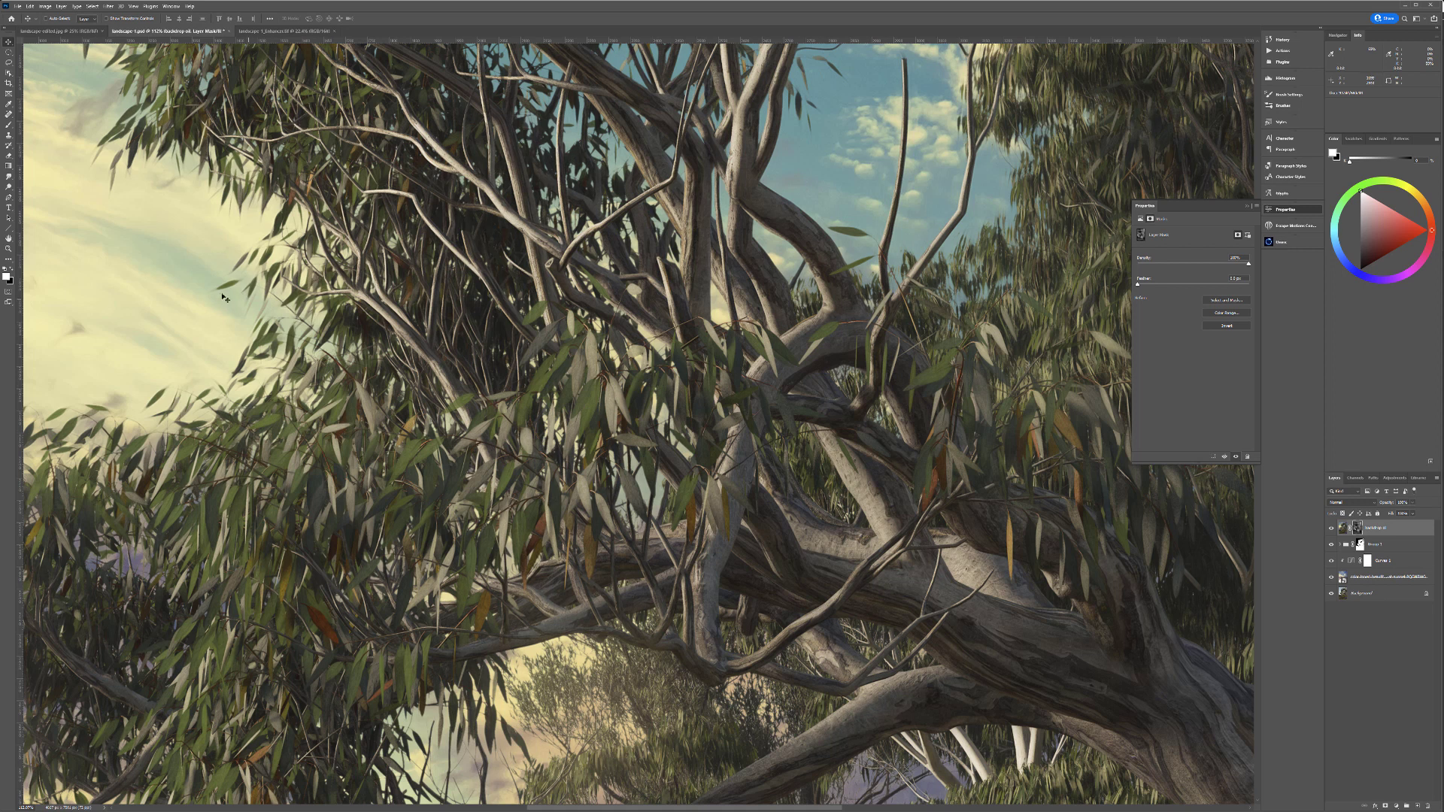
scroll(223, 284, down, 4)
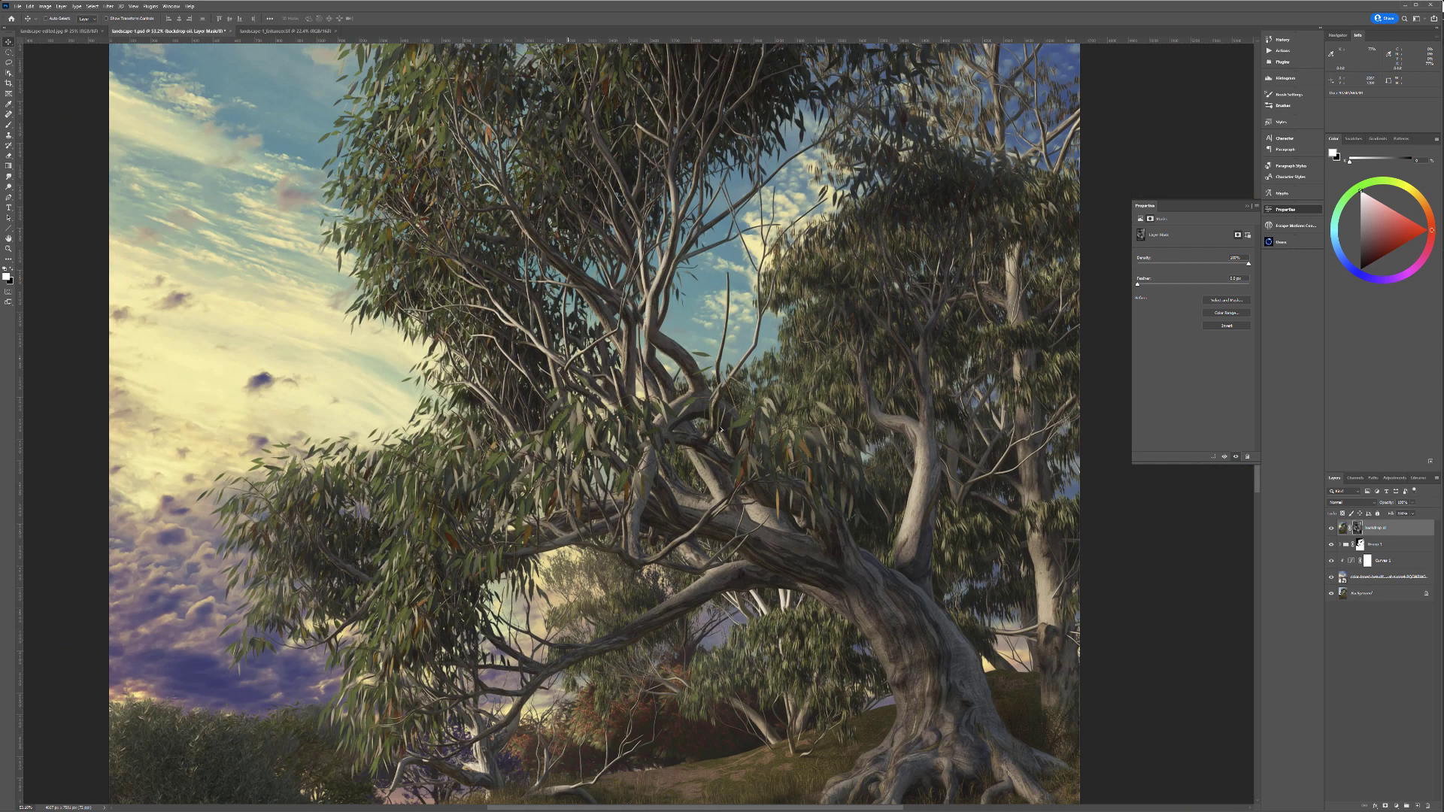
scroll(721, 428, down, 8)
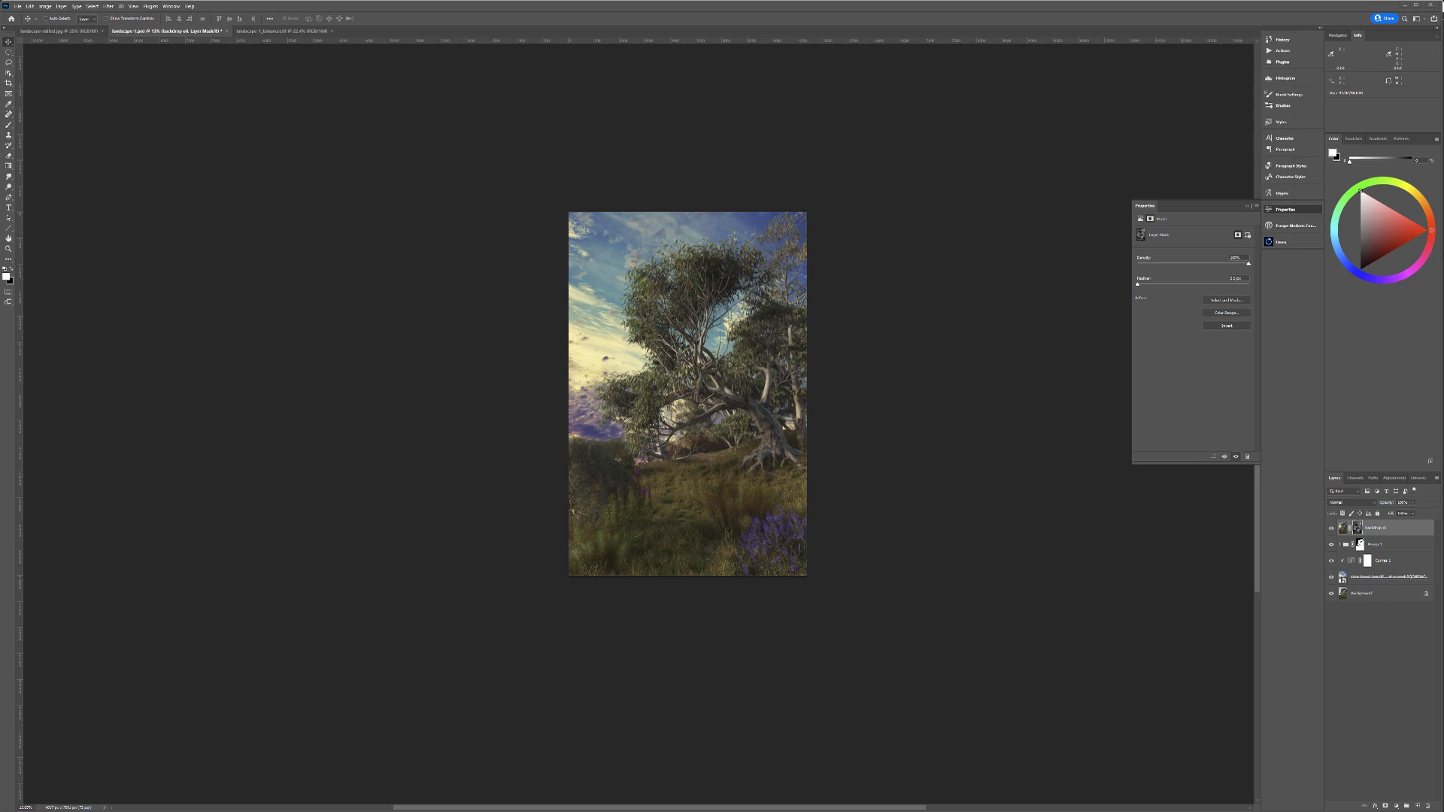
Step: Switch to Bridge, open the standing woman's raw photo in Camera Raw, and set Highlights to -56, Shadows to +19 and Sharpening to 70
key(alt+Tab)
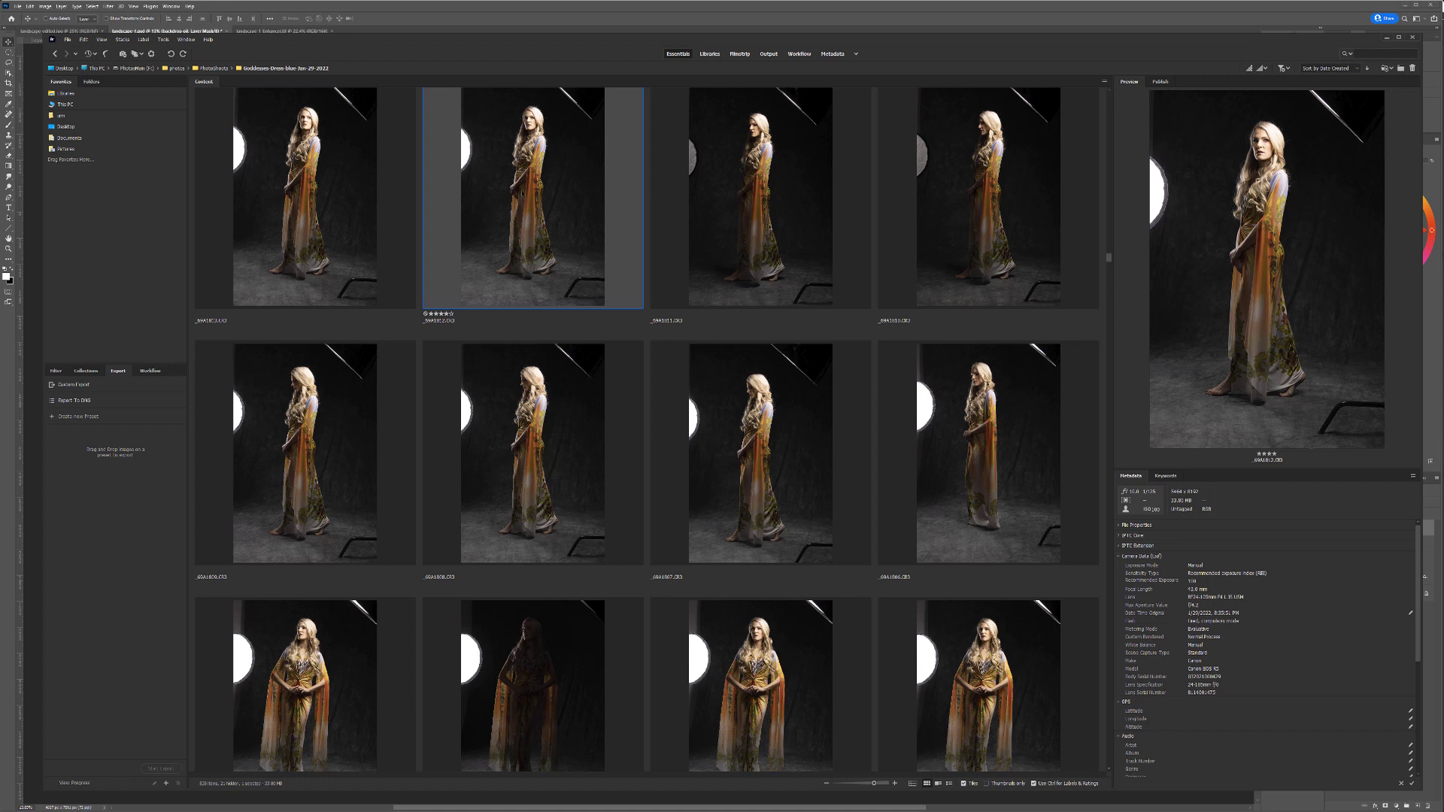
key(alt+Tab)
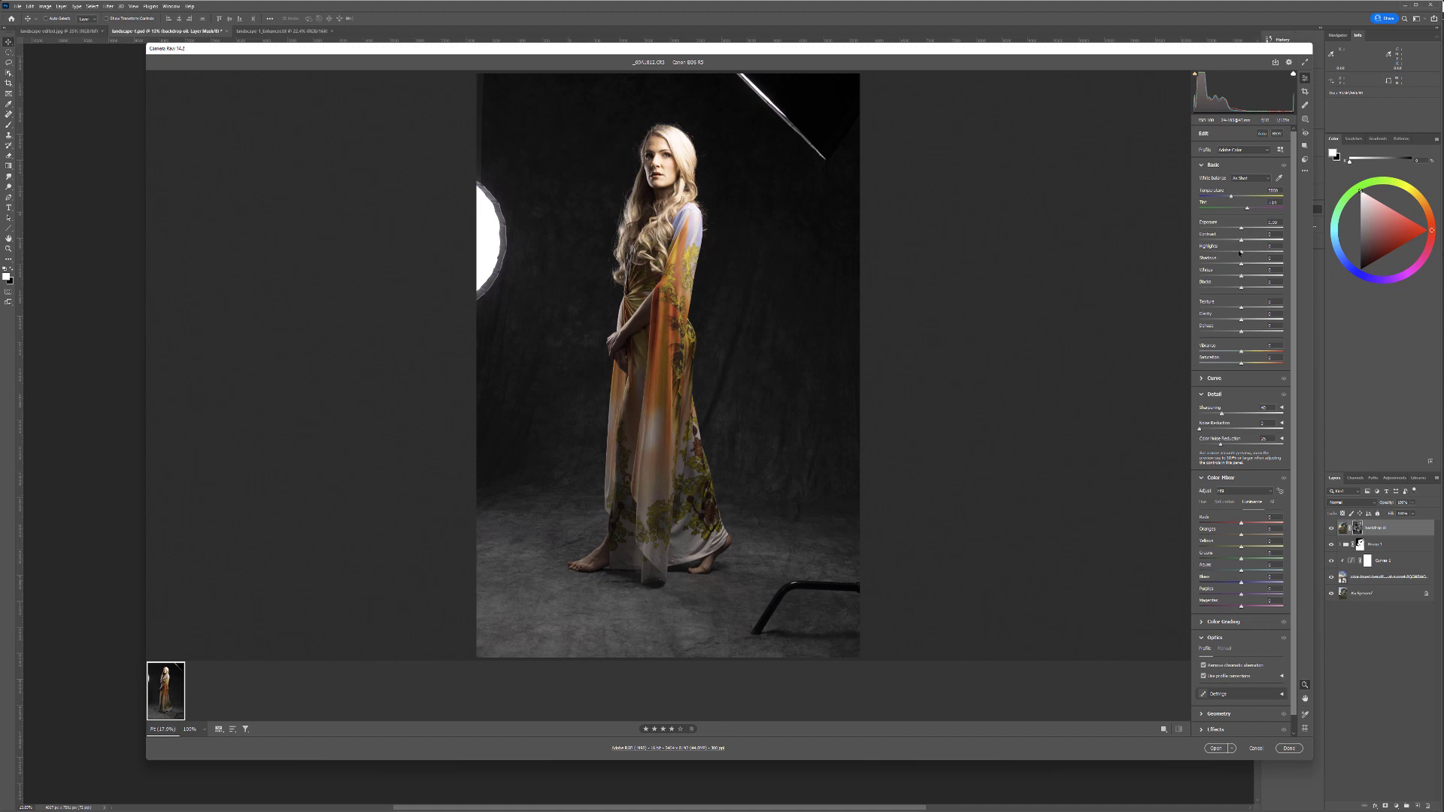
drag(1235, 252, 1218, 252)
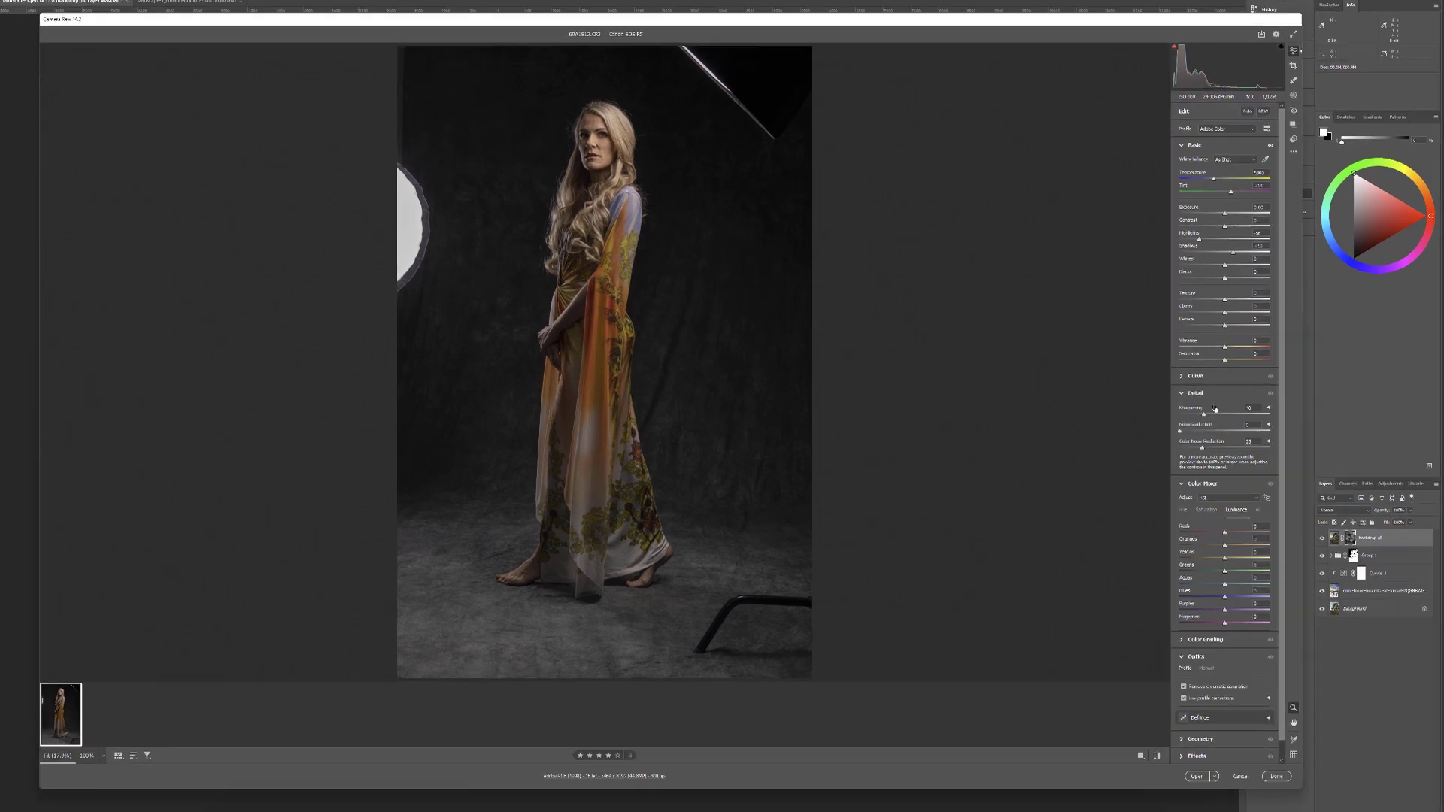
drag(1221, 414, 1239, 414)
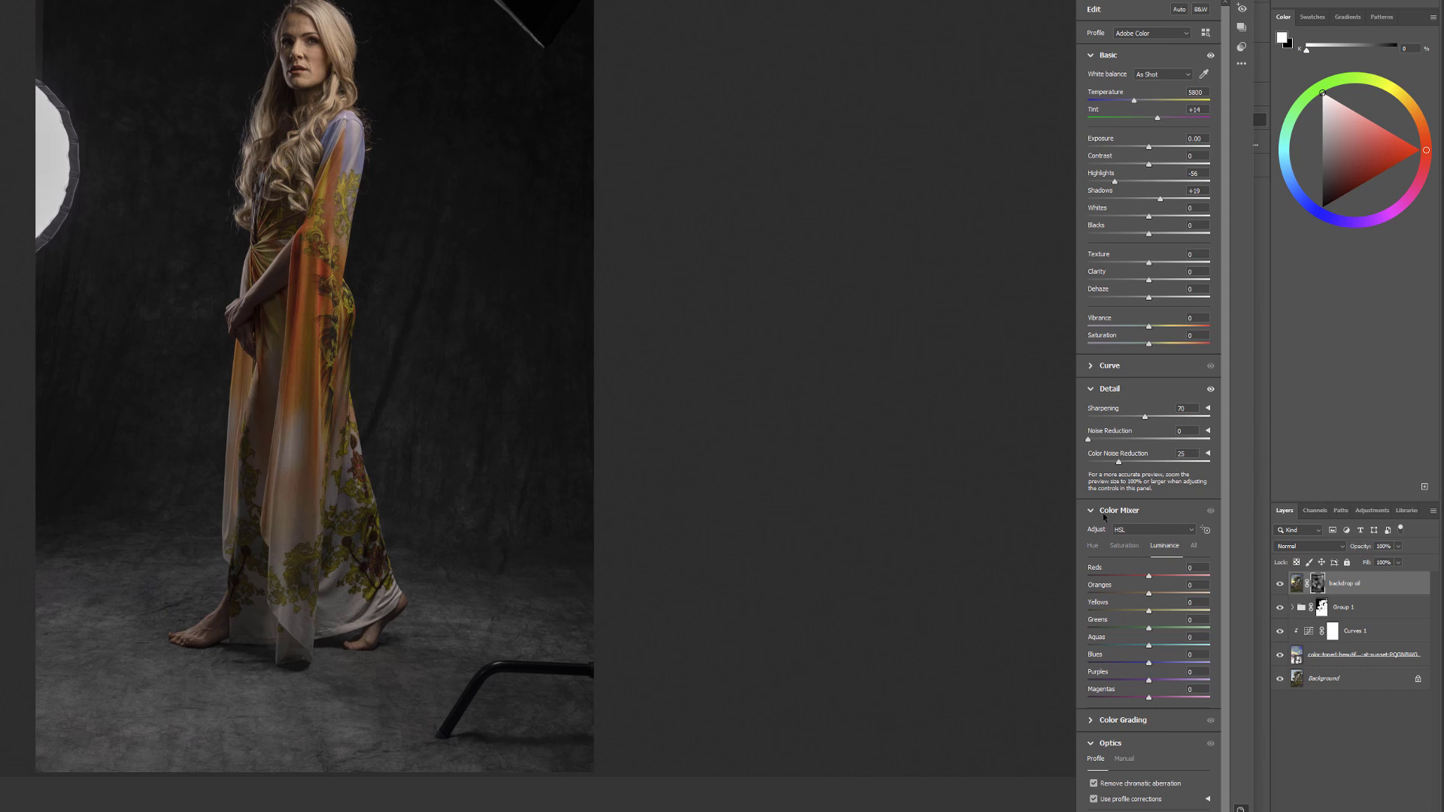
Step: Raise the luminance of the oranges and yellows, and compare the photo with and without lens profile corrections
mouse_move(1149, 594)
mouse_down()
mouse_move(1171, 598)
mouse_move(1159, 598)
mouse_up()
click(1156, 610)
drag(1159, 595, 1156, 595)
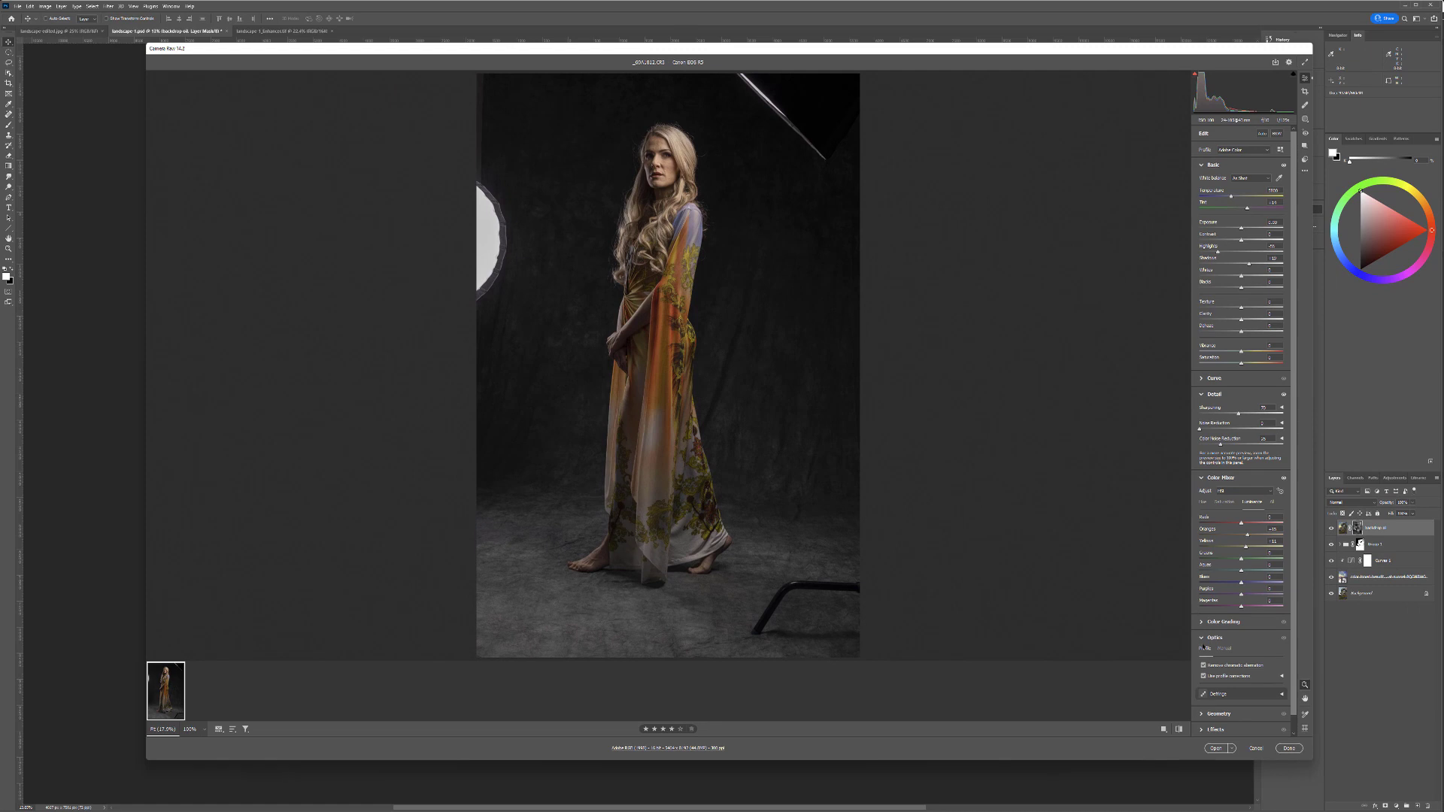
click(1205, 676)
click(1205, 676)
Step: Examine Camera Raw's workflow settings for colour space, image sizing and output sharpening, and leave them without changes
key(Return)
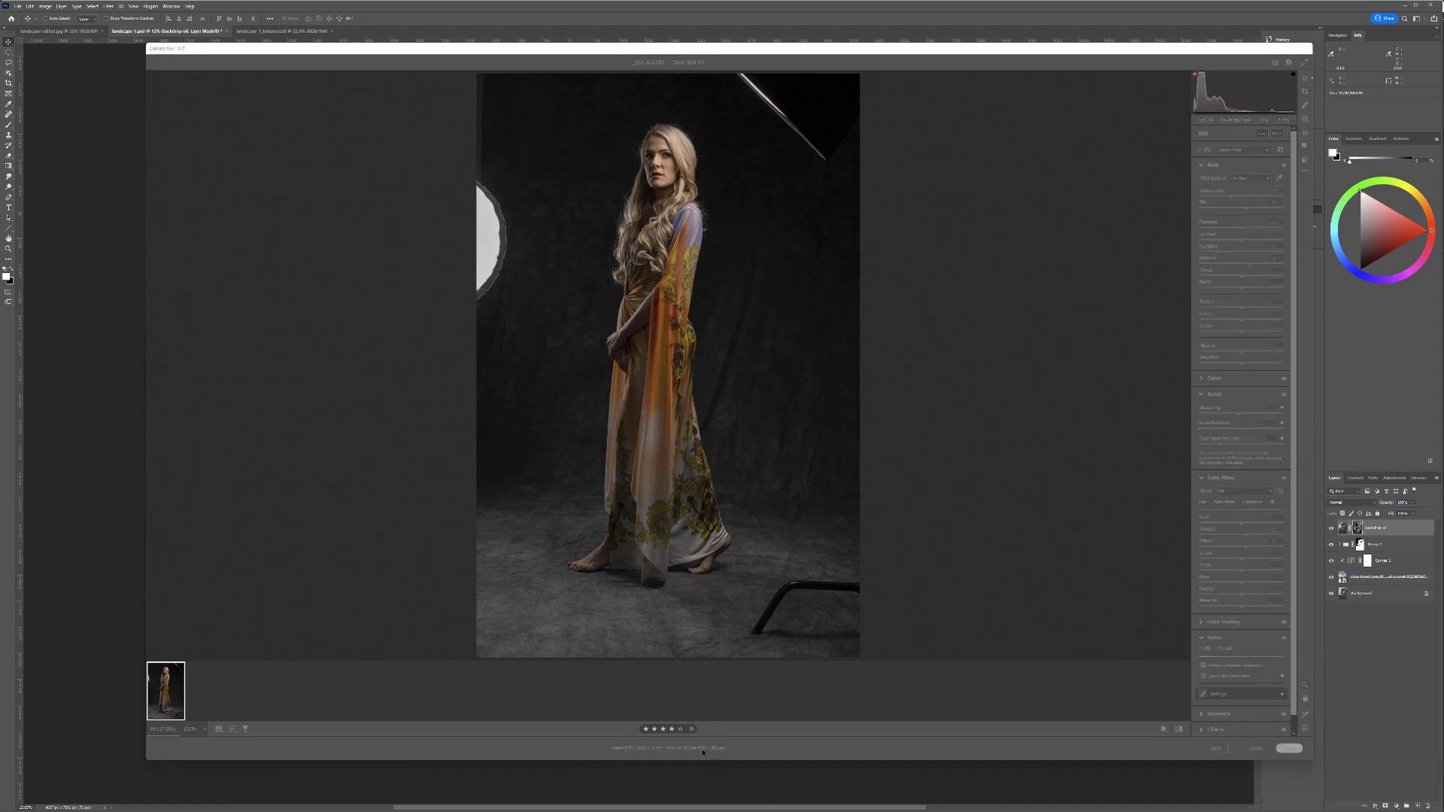
click(703, 749)
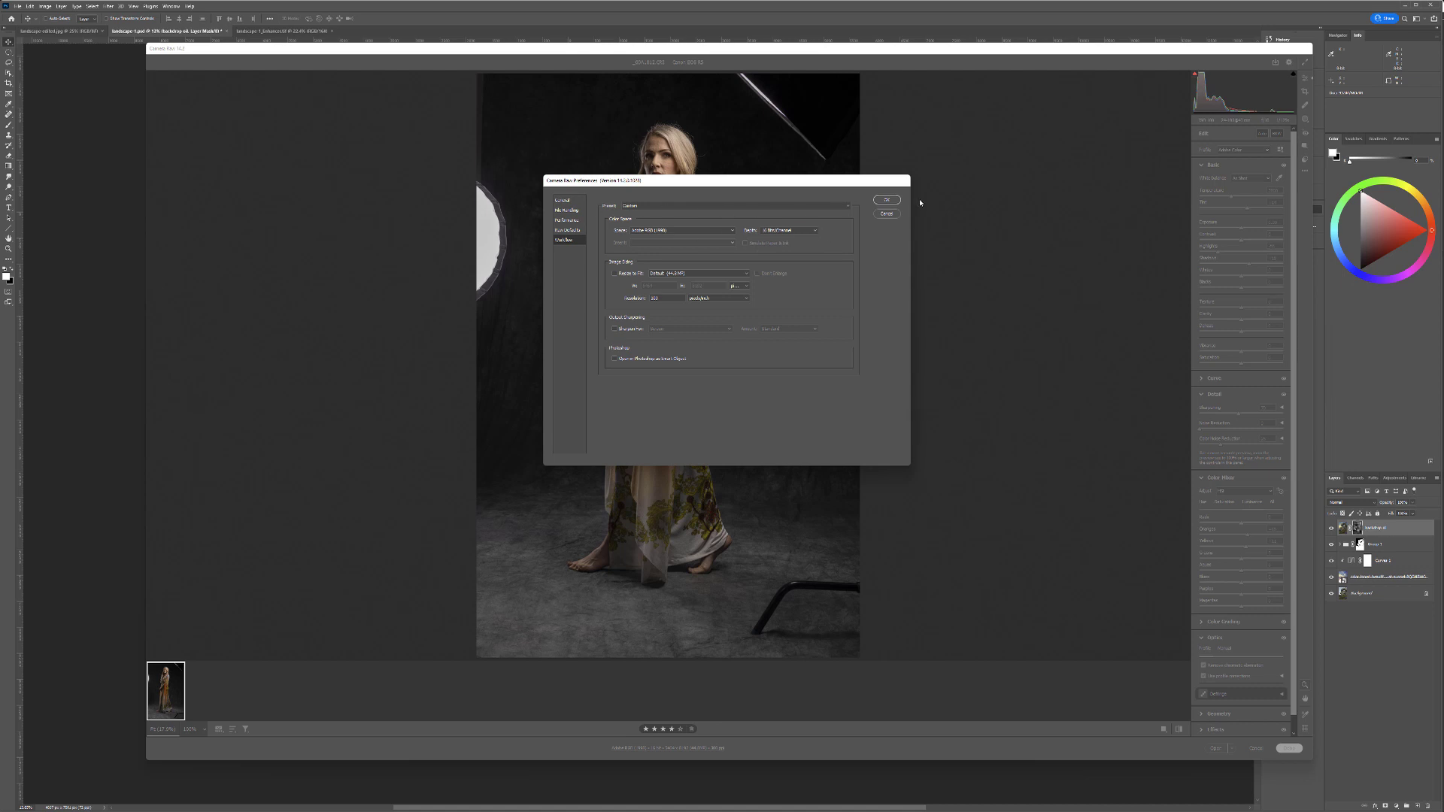
click(889, 217)
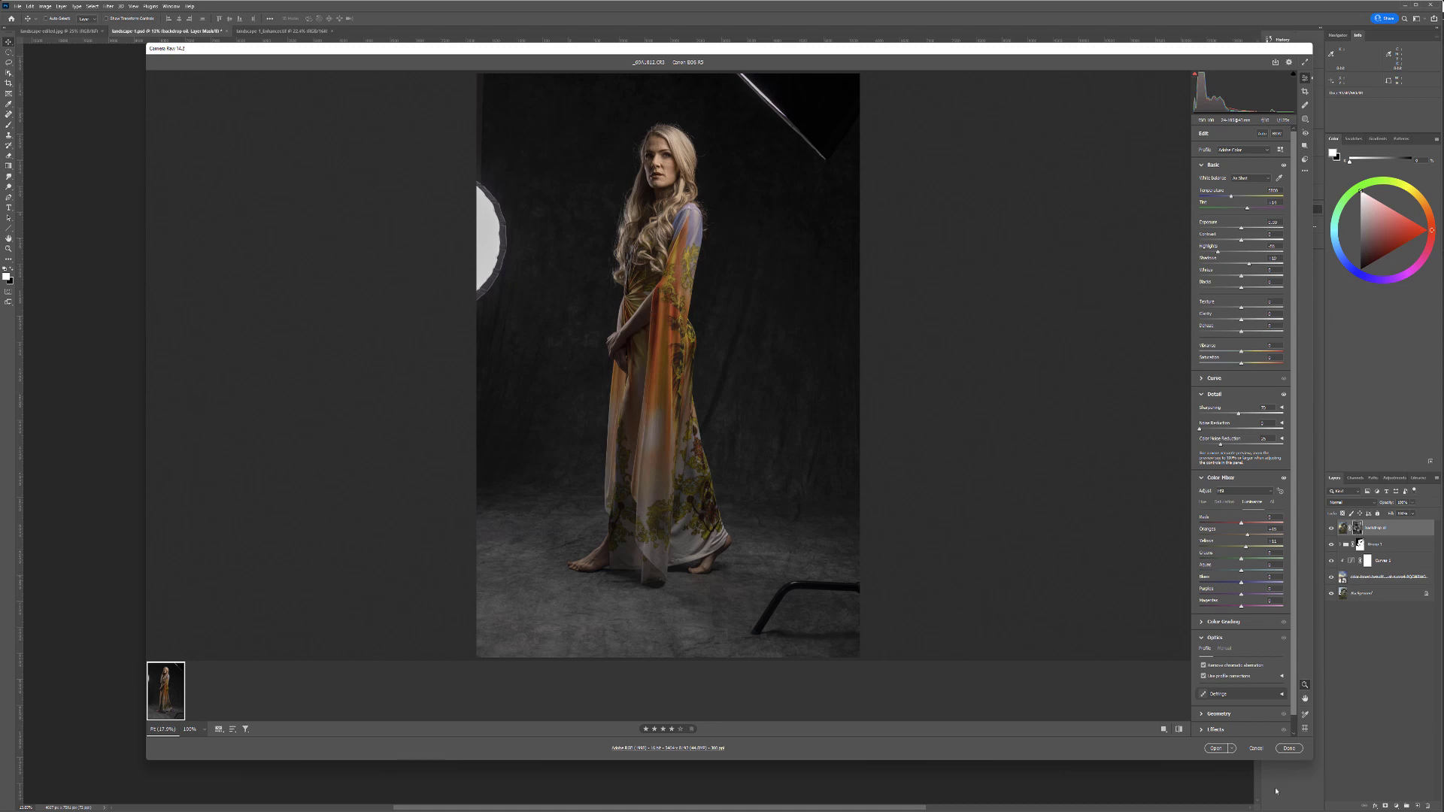
Step: Open the developed portrait as a Photoshop document and duplicate its background layer
click(1215, 749)
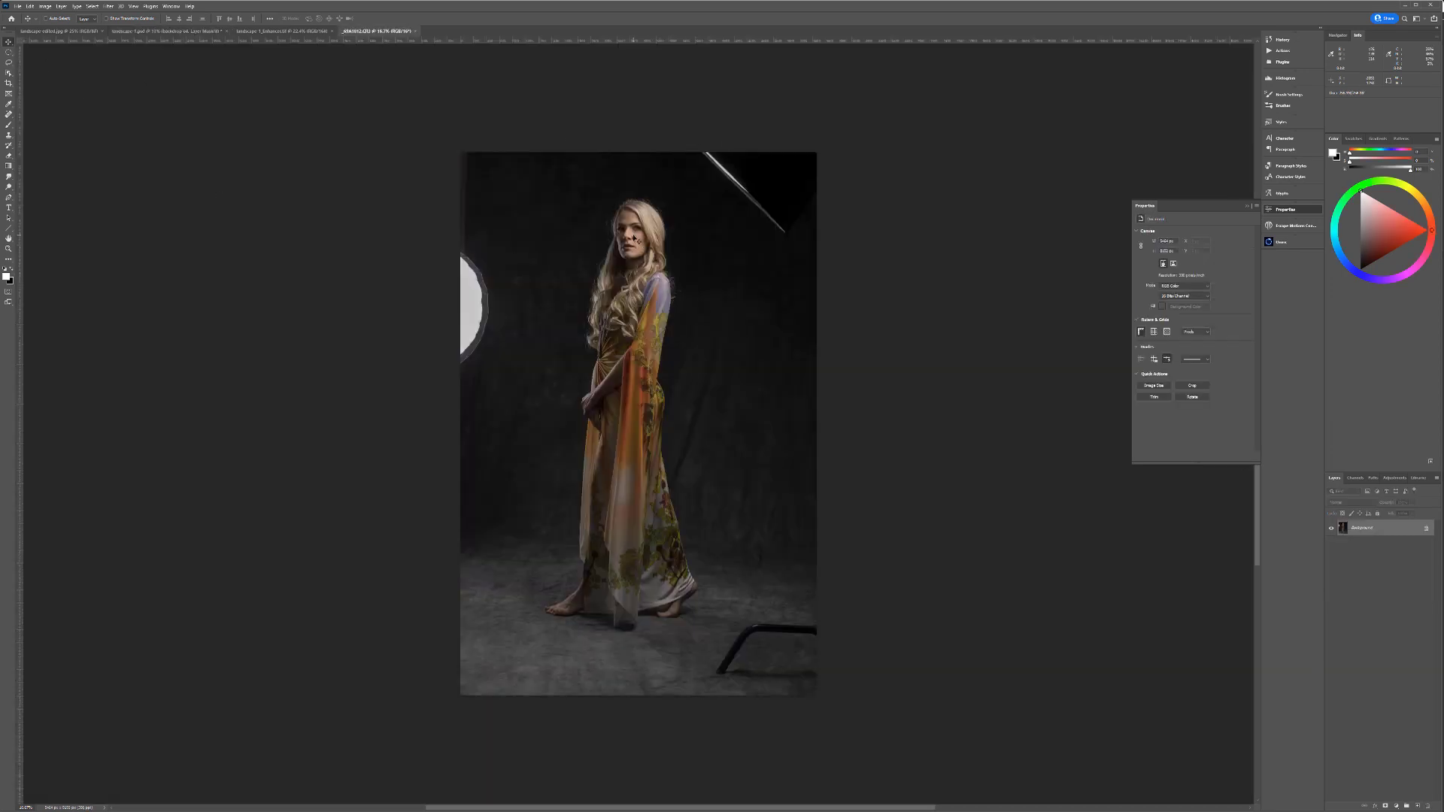
scroll(635, 239, up, 3)
scroll(752, 271, down, 3)
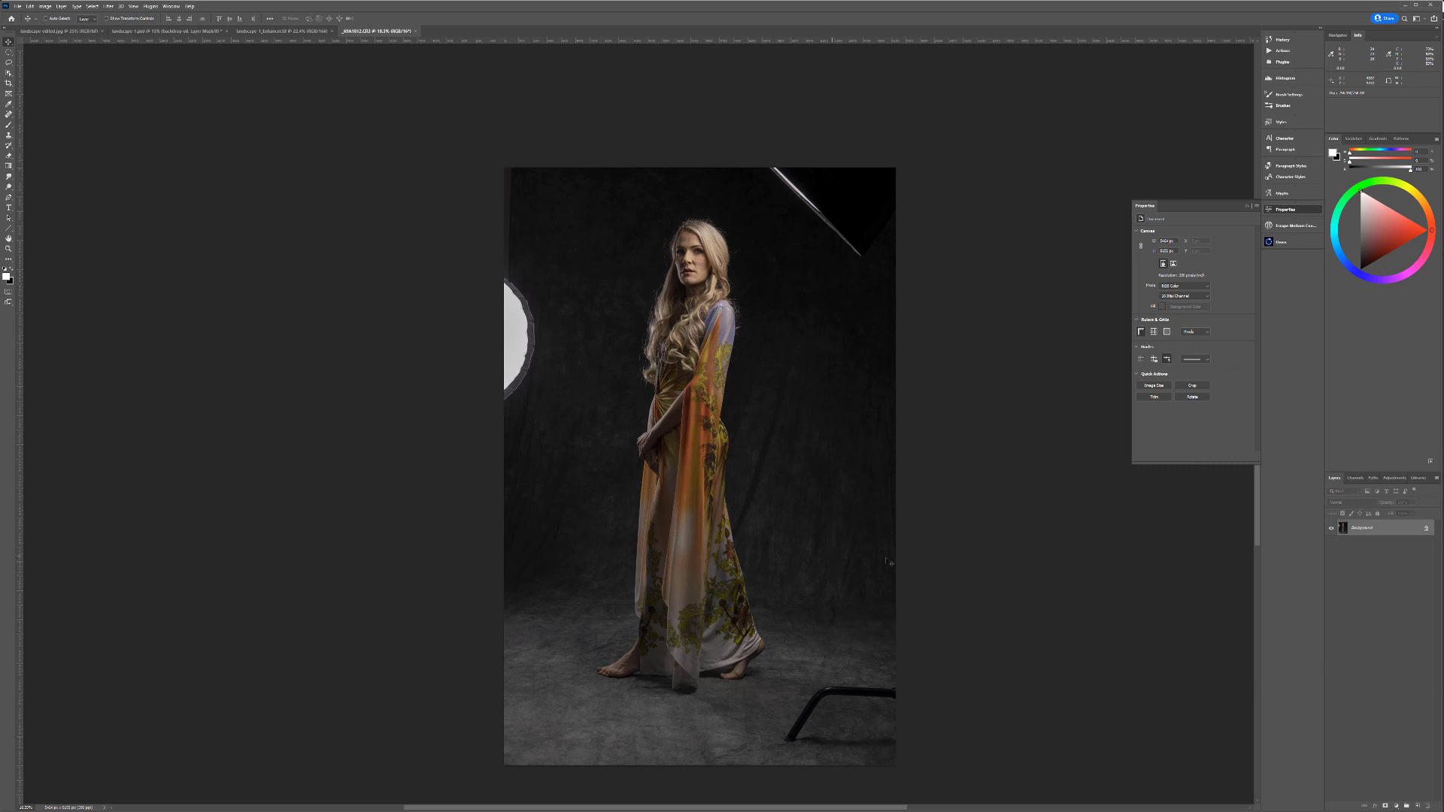
drag(1399, 528, 1406, 806)
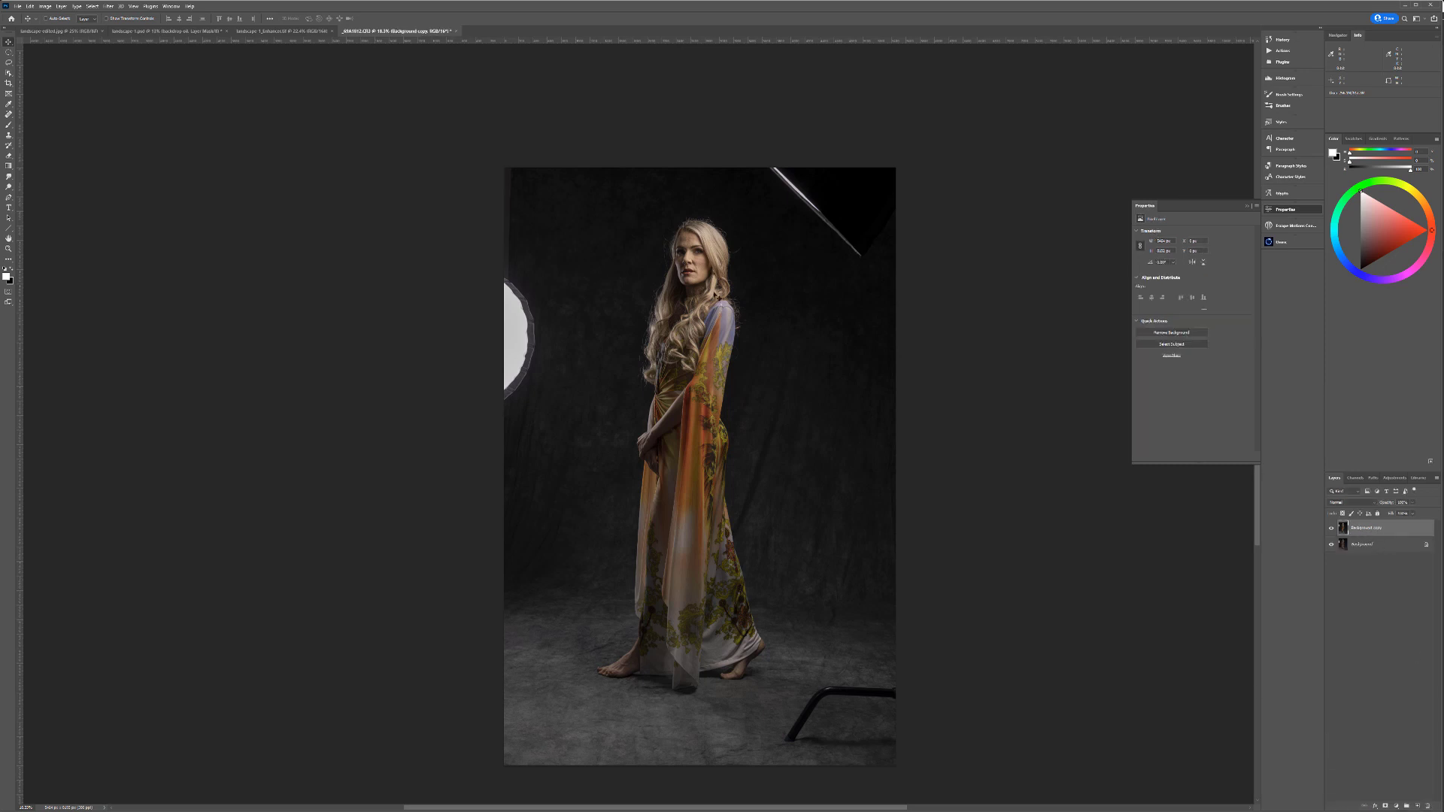
Step: Remove the round studio light at the photo's left edge by patching it with clean dark backdrop using the Patch tool
right_click(9, 114)
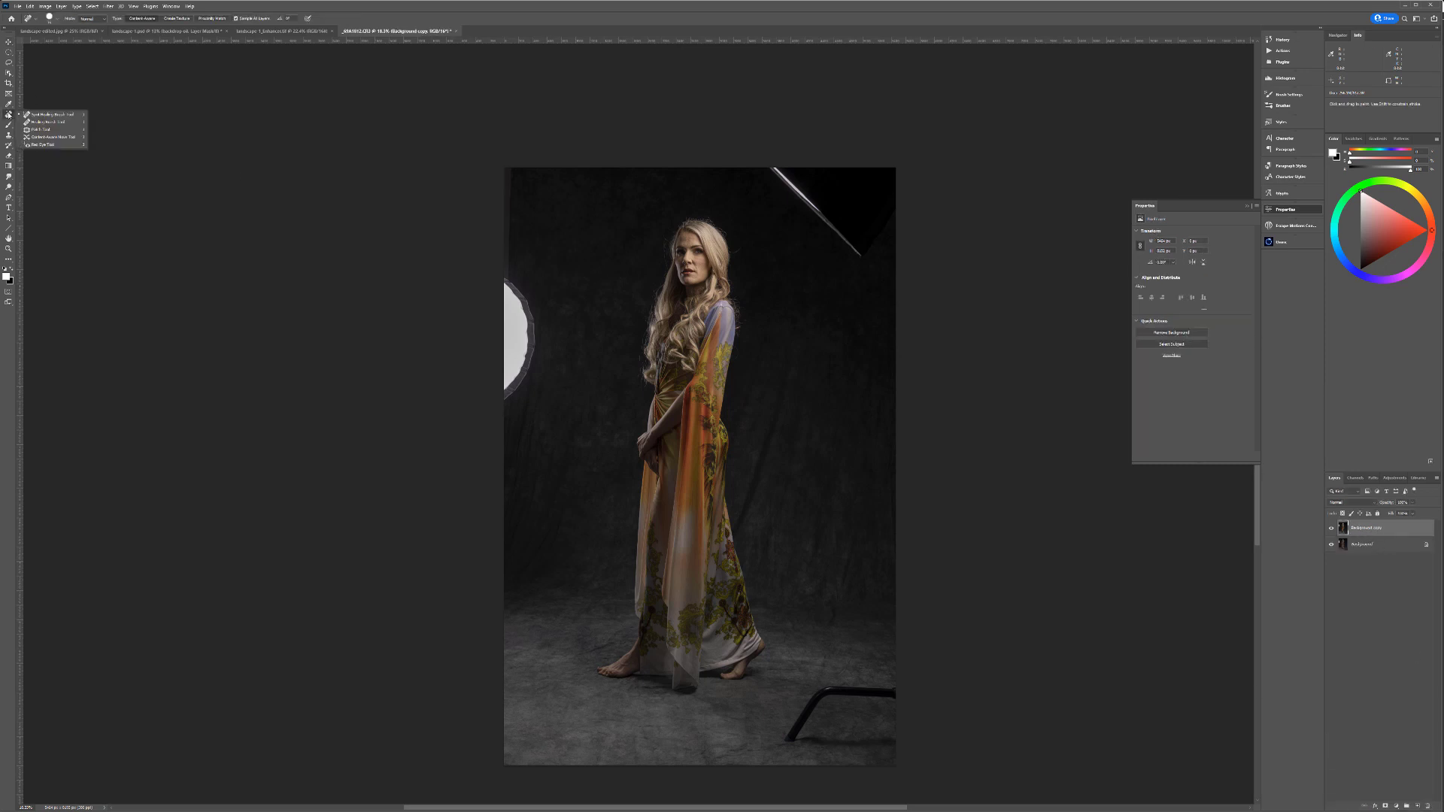
click(45, 129)
mouse_move(491, 269)
mouse_down()
mouse_move(530, 296)
mouse_move(555, 351)
mouse_move(461, 393)
mouse_move(485, 278)
mouse_up()
drag(524, 340, 609, 319)
key(ctrl+d)
mouse_move(507, 284)
mouse_down()
mouse_move(516, 225)
mouse_move(493, 156)
mouse_up()
drag(509, 206, 556, 222)
key(ctrl+d)
Step: Patch out the lighting equipment in the photo's upper right corner and blend the area around it with clean backdrop
mouse_move(803, 167)
mouse_down()
mouse_move(743, 159)
mouse_move(887, 278)
mouse_move(929, 181)
mouse_move(574, 276)
mouse_move(611, 228)
mouse_up()
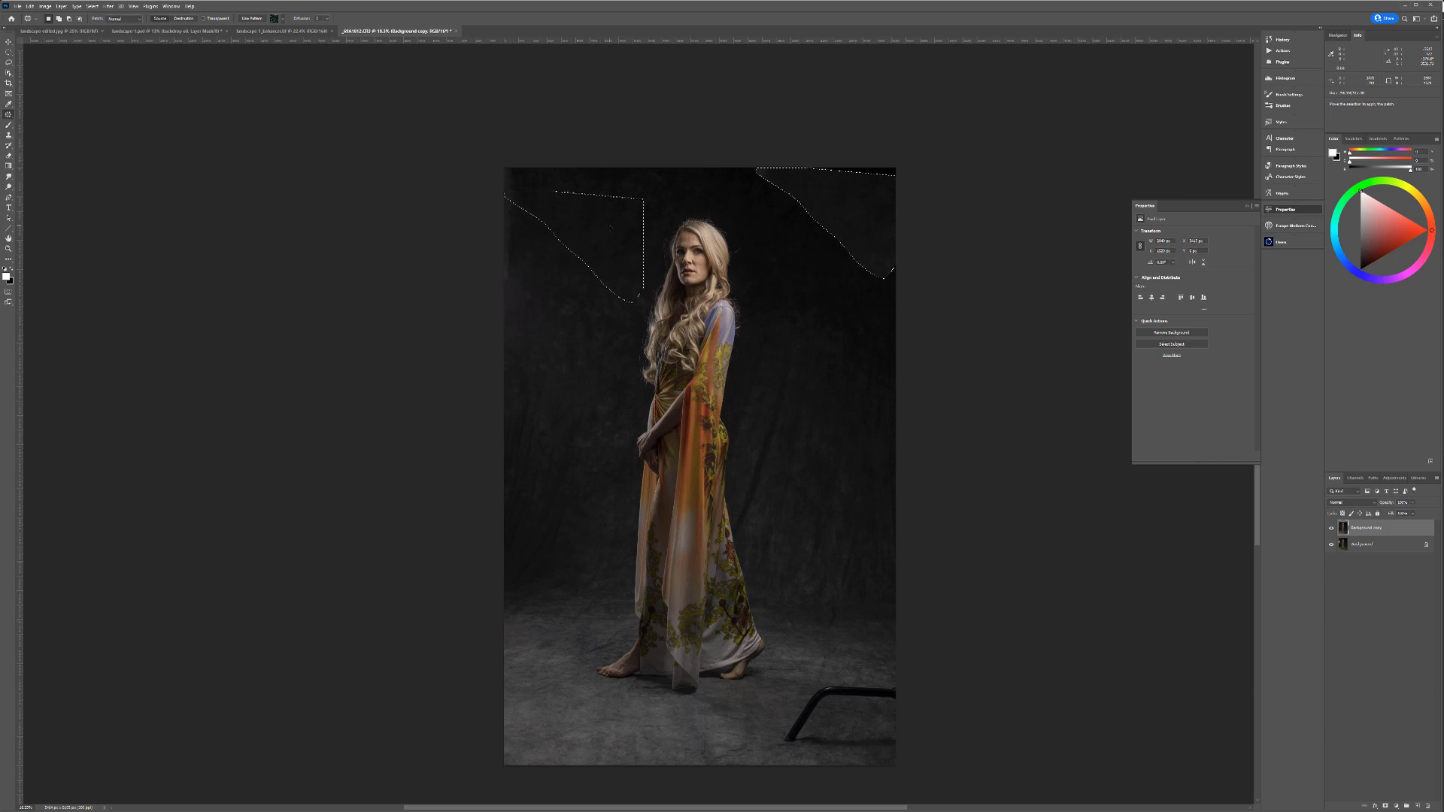
key(ctrl+d)
mouse_move(898, 257)
mouse_down()
mouse_move(875, 281)
mouse_move(911, 272)
mouse_move(820, 317)
mouse_up()
key(ctrl+d)
mouse_move(736, 167)
mouse_down()
mouse_move(779, 202)
mouse_move(769, 184)
mouse_move(601, 200)
mouse_up()
key(ctrl+d)
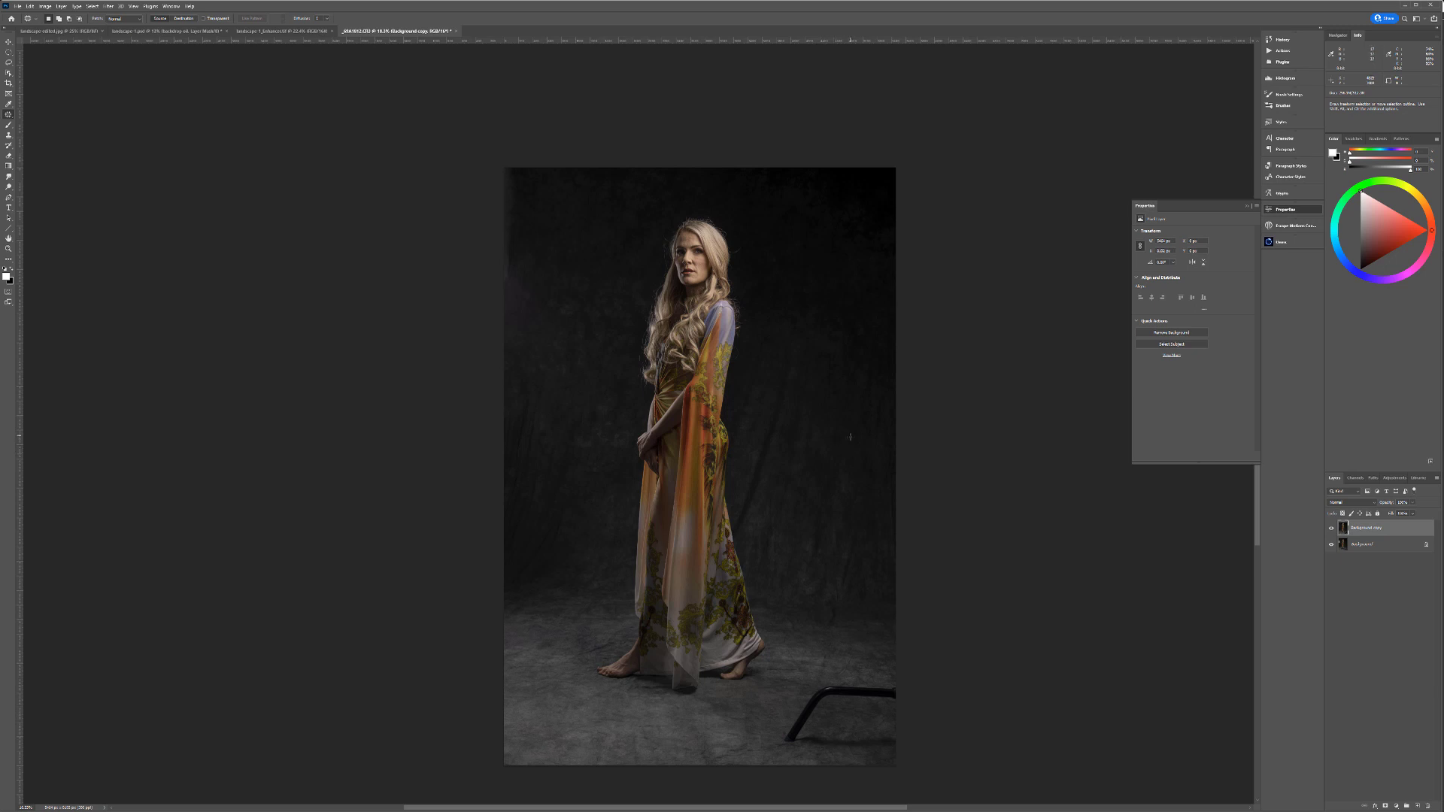
Step: Patch out the black stand and its shadow in the photo's lower right corner with clean floor texture
mouse_move(806, 687)
mouse_down()
mouse_move(782, 759)
mouse_move(836, 711)
mouse_move(910, 714)
mouse_move(624, 701)
mouse_up()
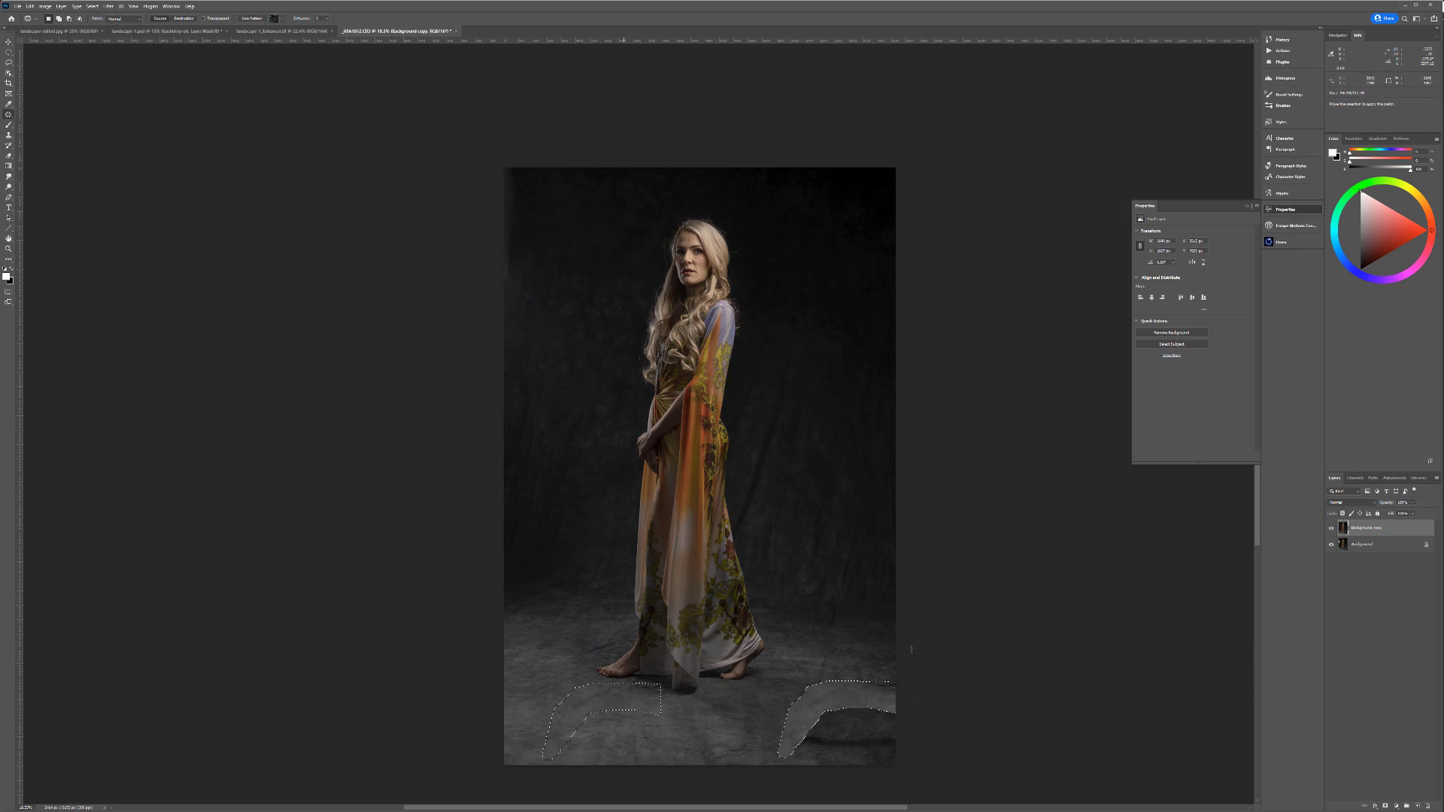
mouse_move(837, 729)
mouse_down()
mouse_move(855, 753)
mouse_move(898, 745)
mouse_move(865, 661)
mouse_up()
key(ctrl+d)
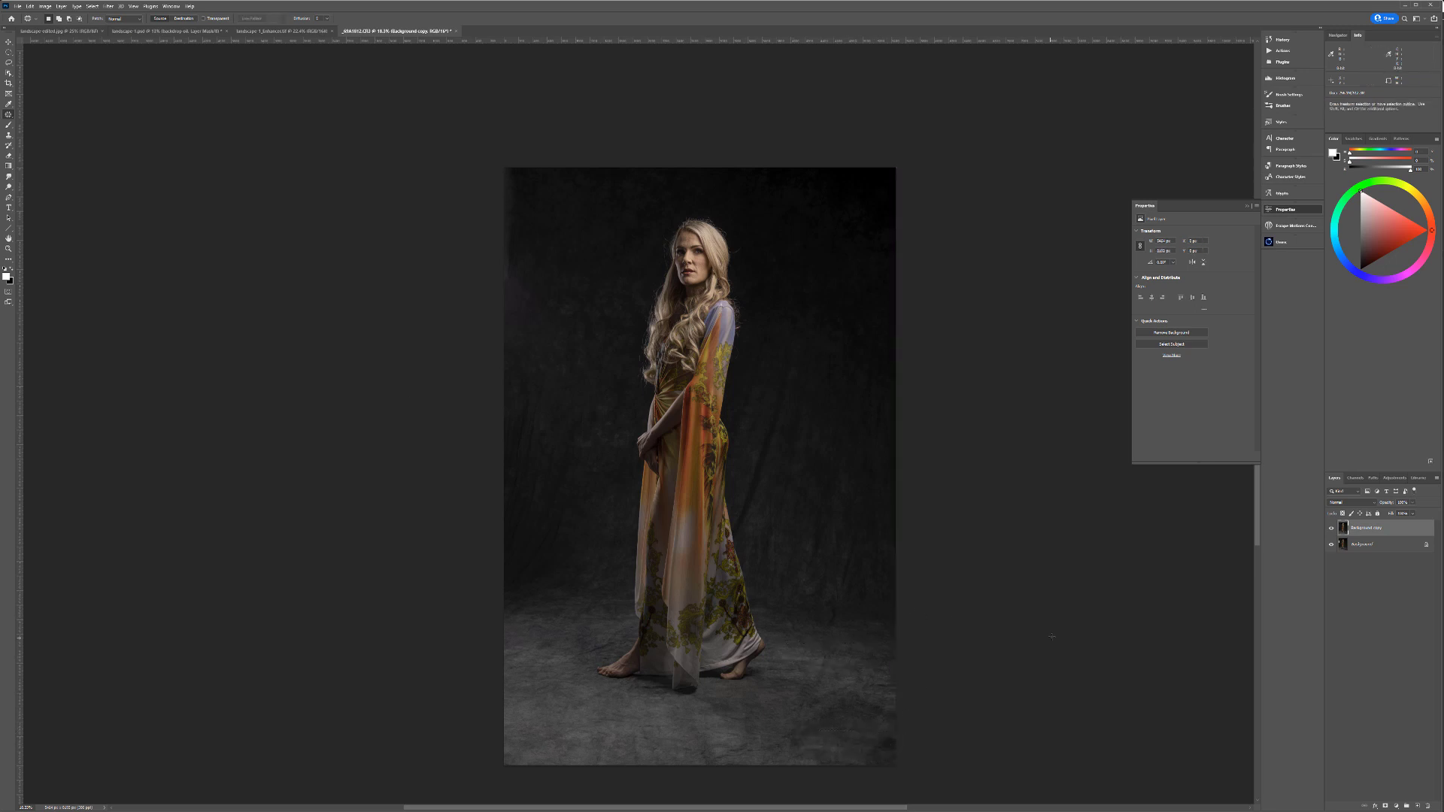
Step: Add a new layer named "retouch" above the patched copy and choose the Spot Healing Brush tool
click(1417, 806)
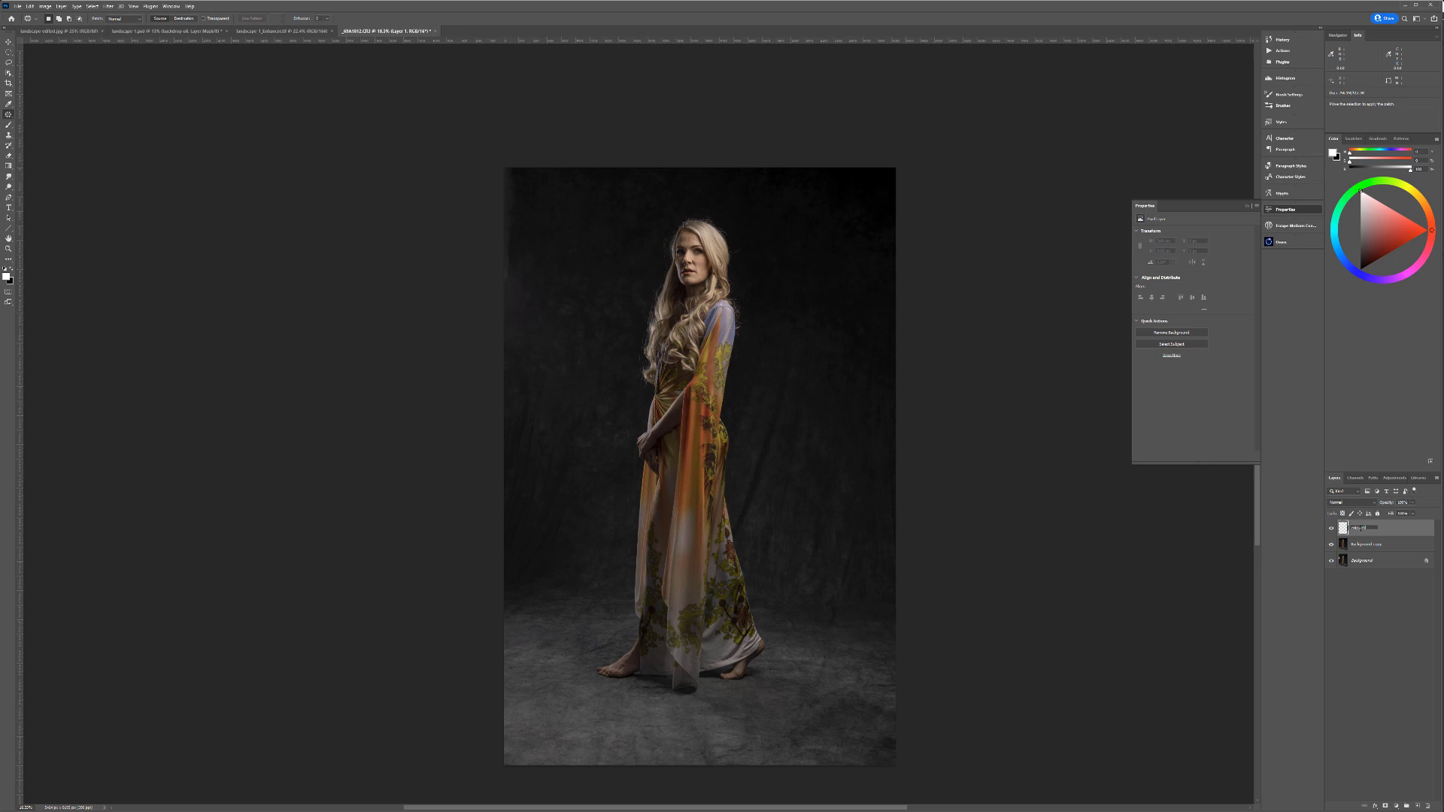
text(retouch)
key(Return)
right_click(5, 114)
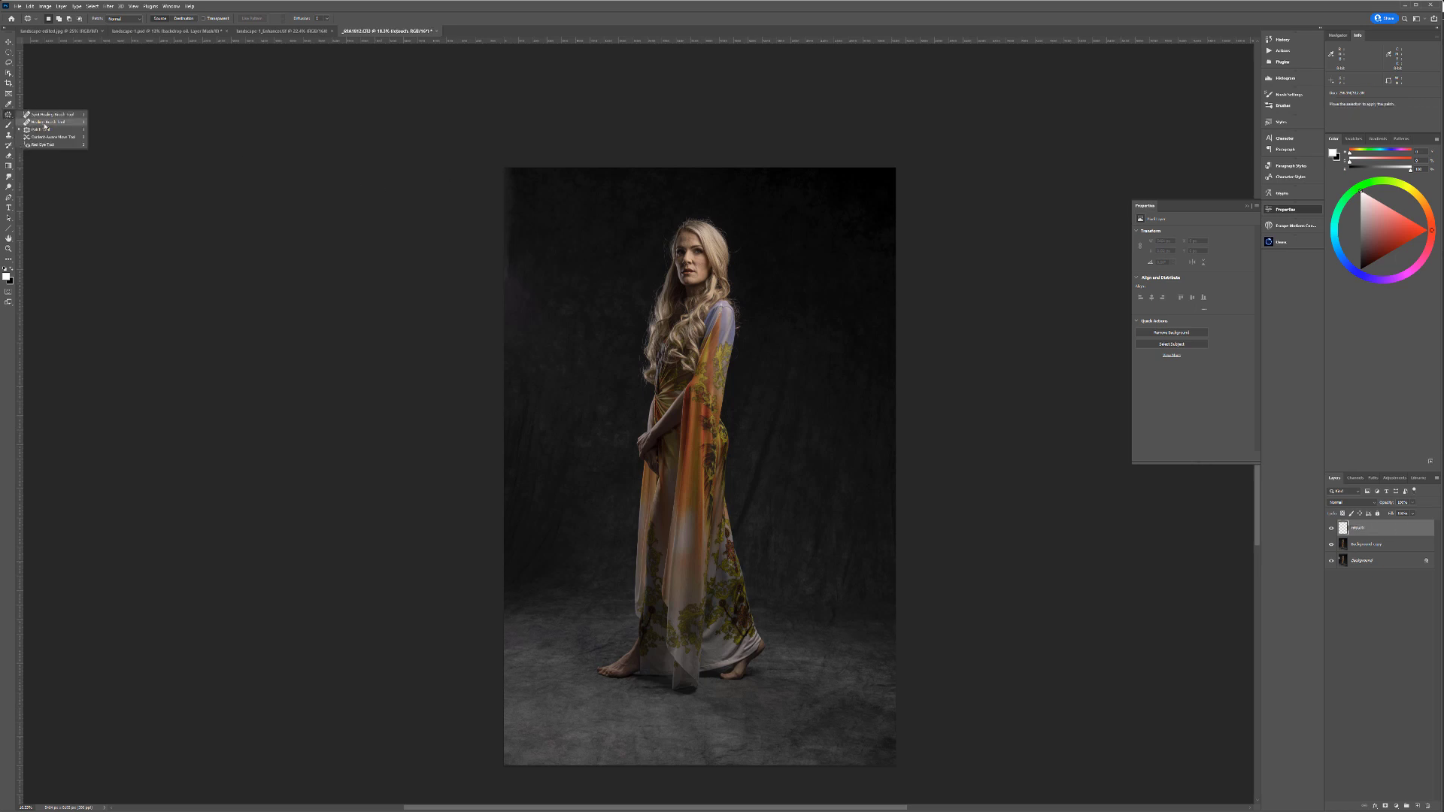
click(47, 113)
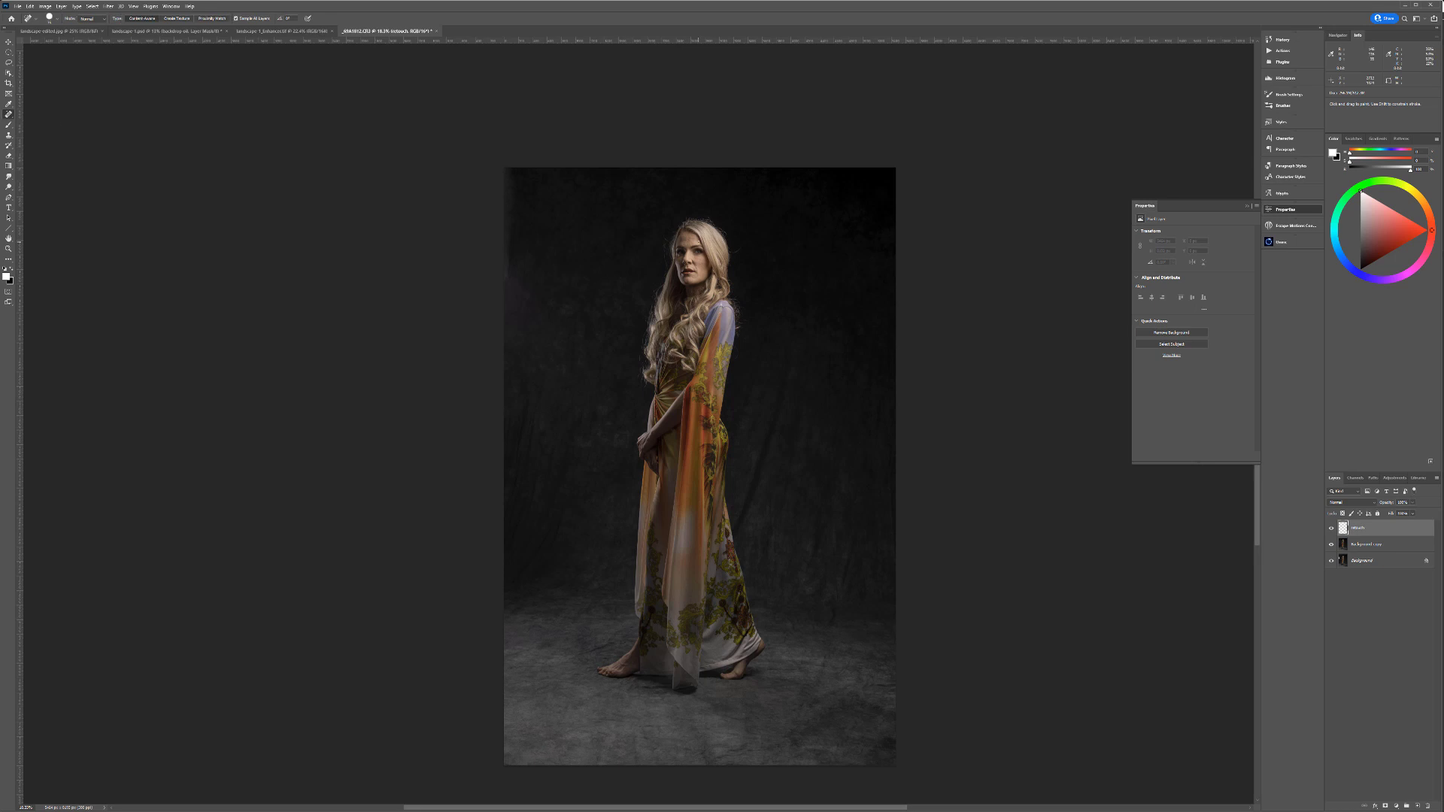
Step: Heal the dark spots and bumps on the woman's cheek and beside her mouth using a small brush
scroll(702, 231, up, 5)
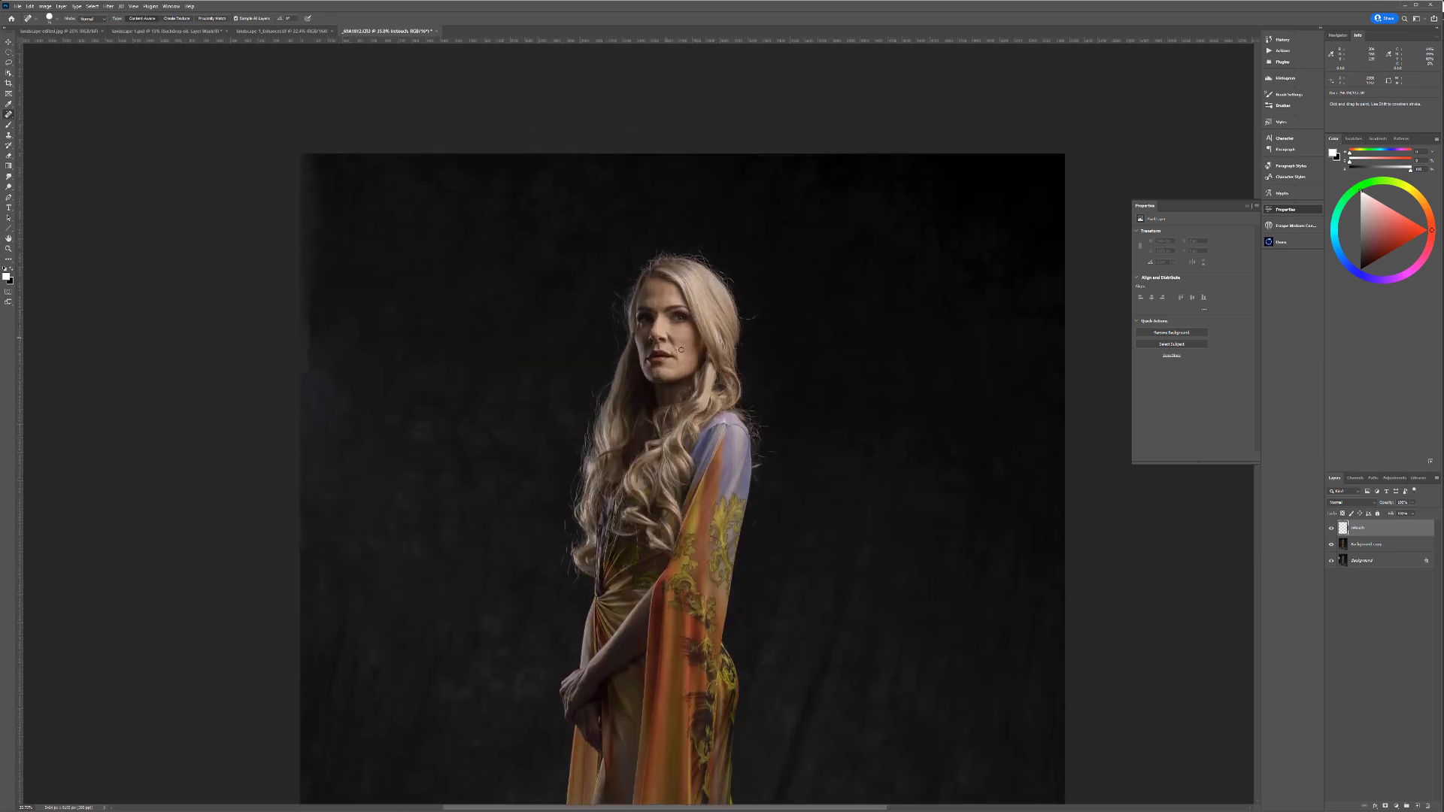
scroll(676, 320, up, 8)
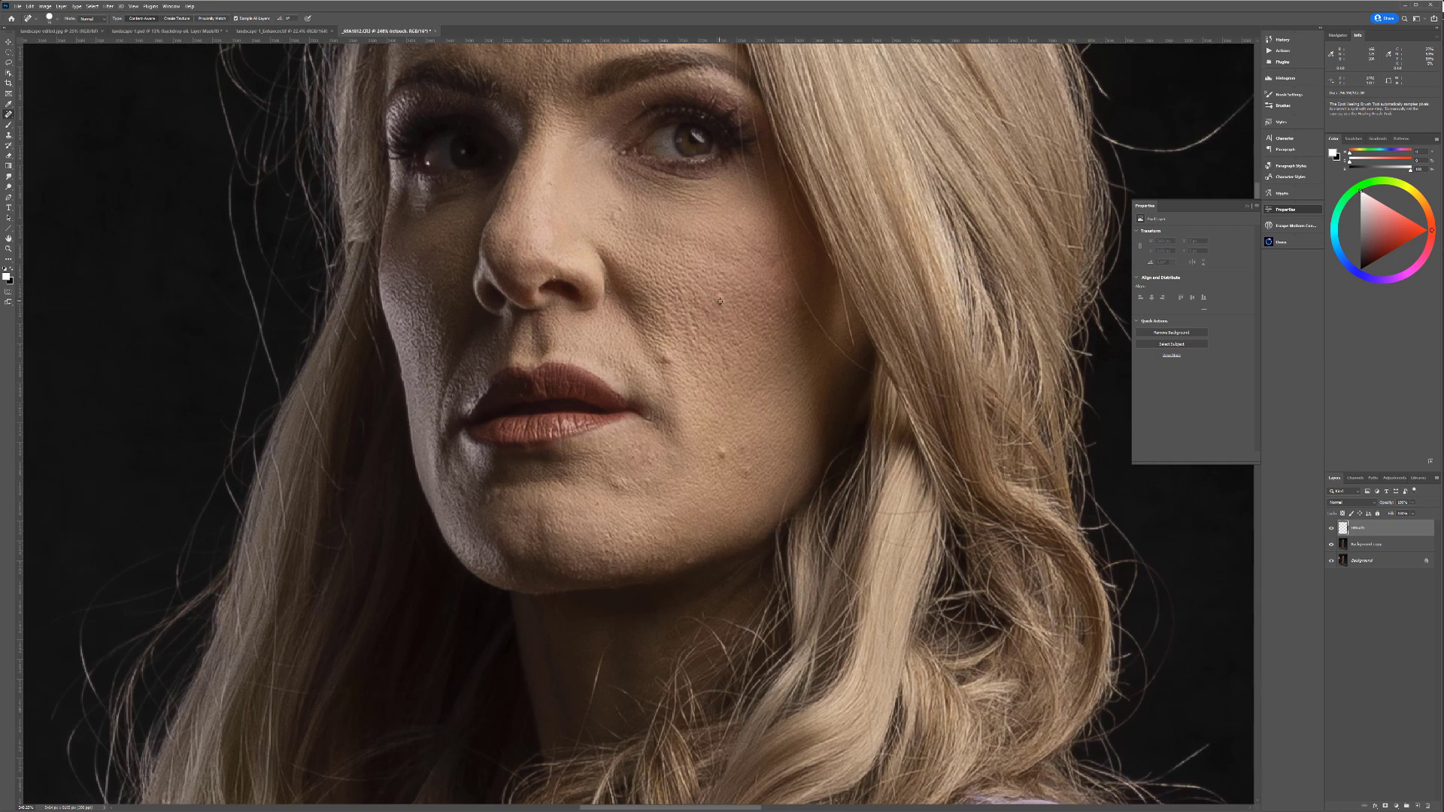
key(bracketleft)
key(bracketleft)
key(bracketleft)
key(bracketleft)
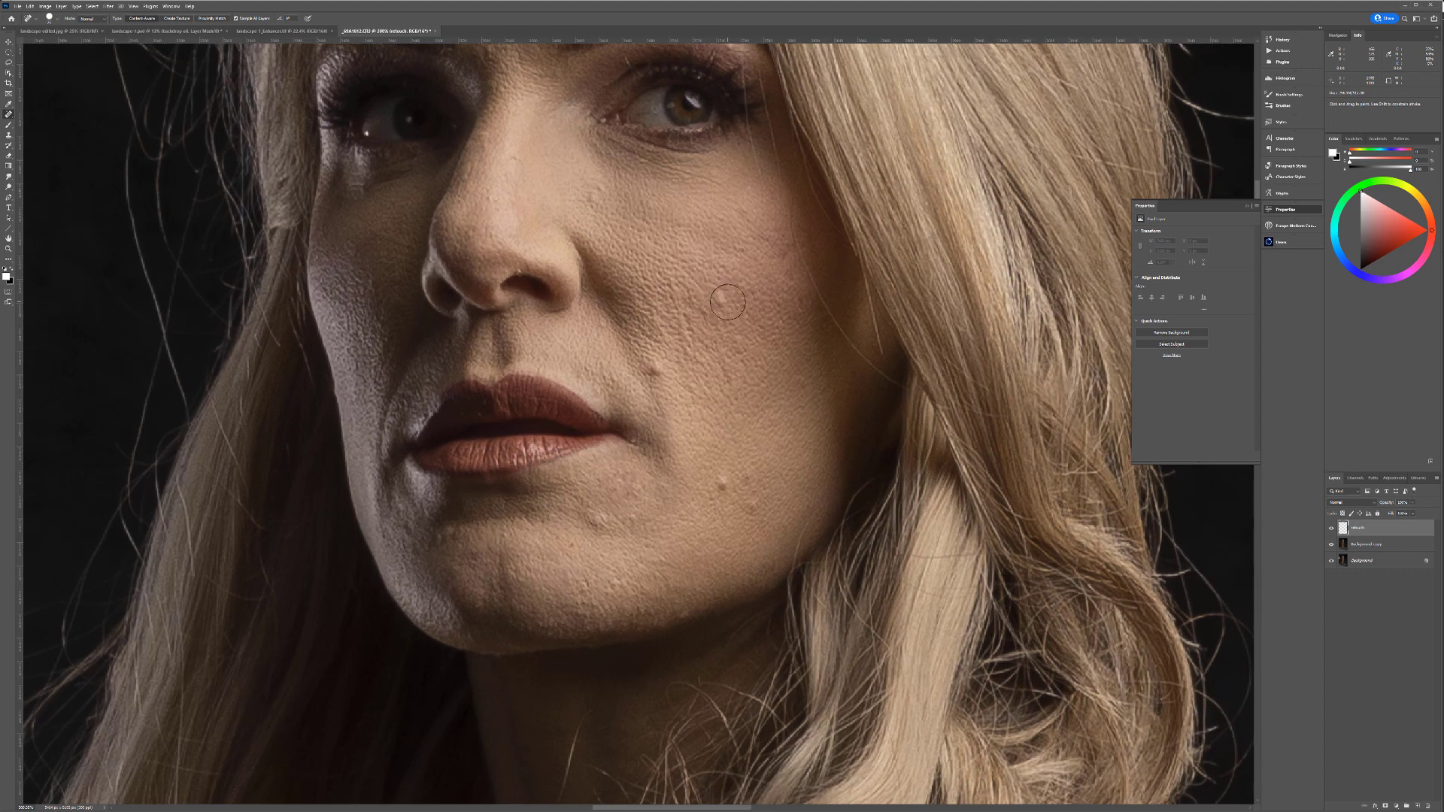
drag(718, 287, 723, 306)
drag(662, 370, 652, 369)
click(715, 477)
click(746, 487)
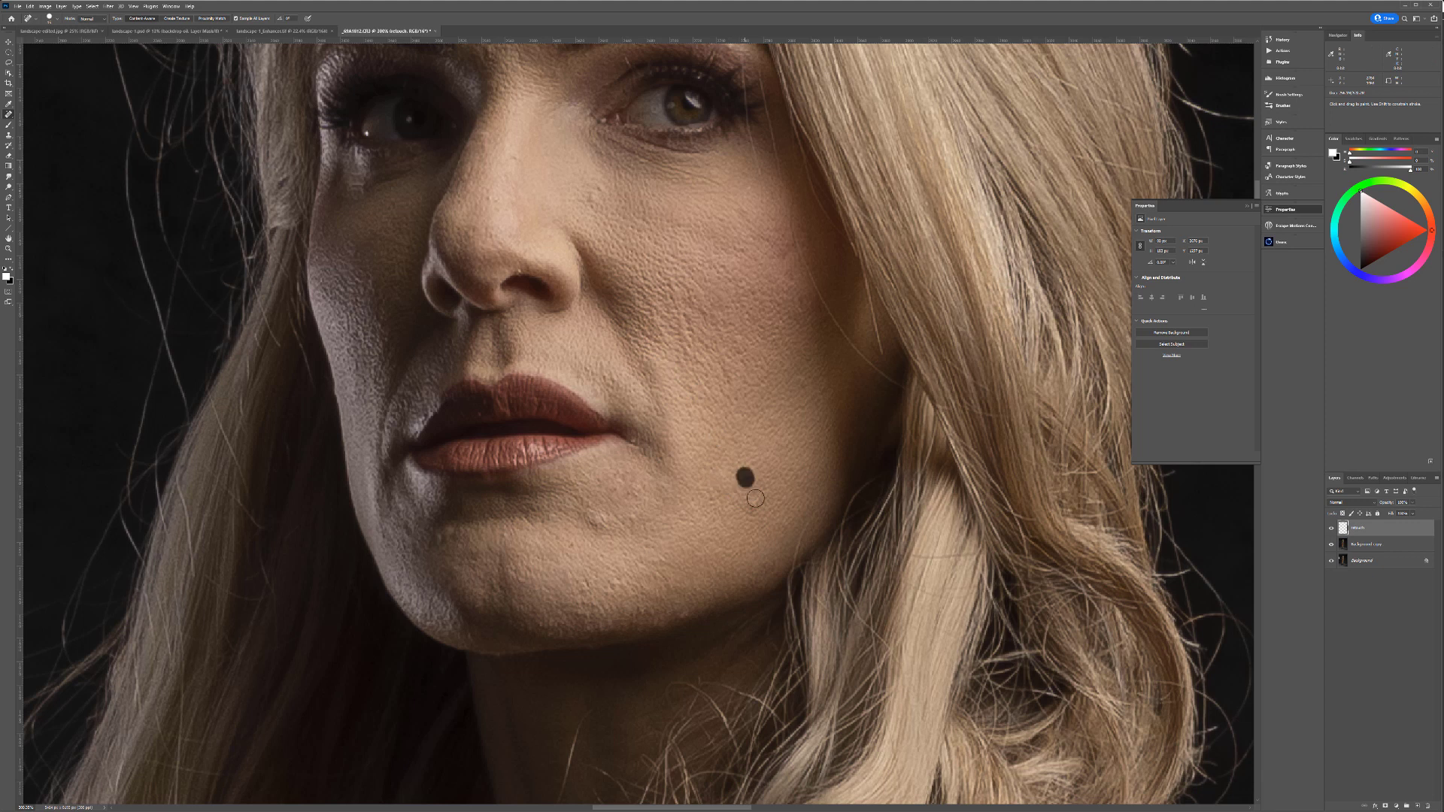
Step: Spot-heal the blemishes on the chin, below the lips and along the jawline
click(588, 519)
click(596, 515)
click(635, 519)
click(442, 537)
click(452, 532)
click(624, 594)
click(683, 613)
Step: Remove the small blemishes beside the nose and on the outer cheek with the Spot Healing Brush
click(592, 200)
click(596, 189)
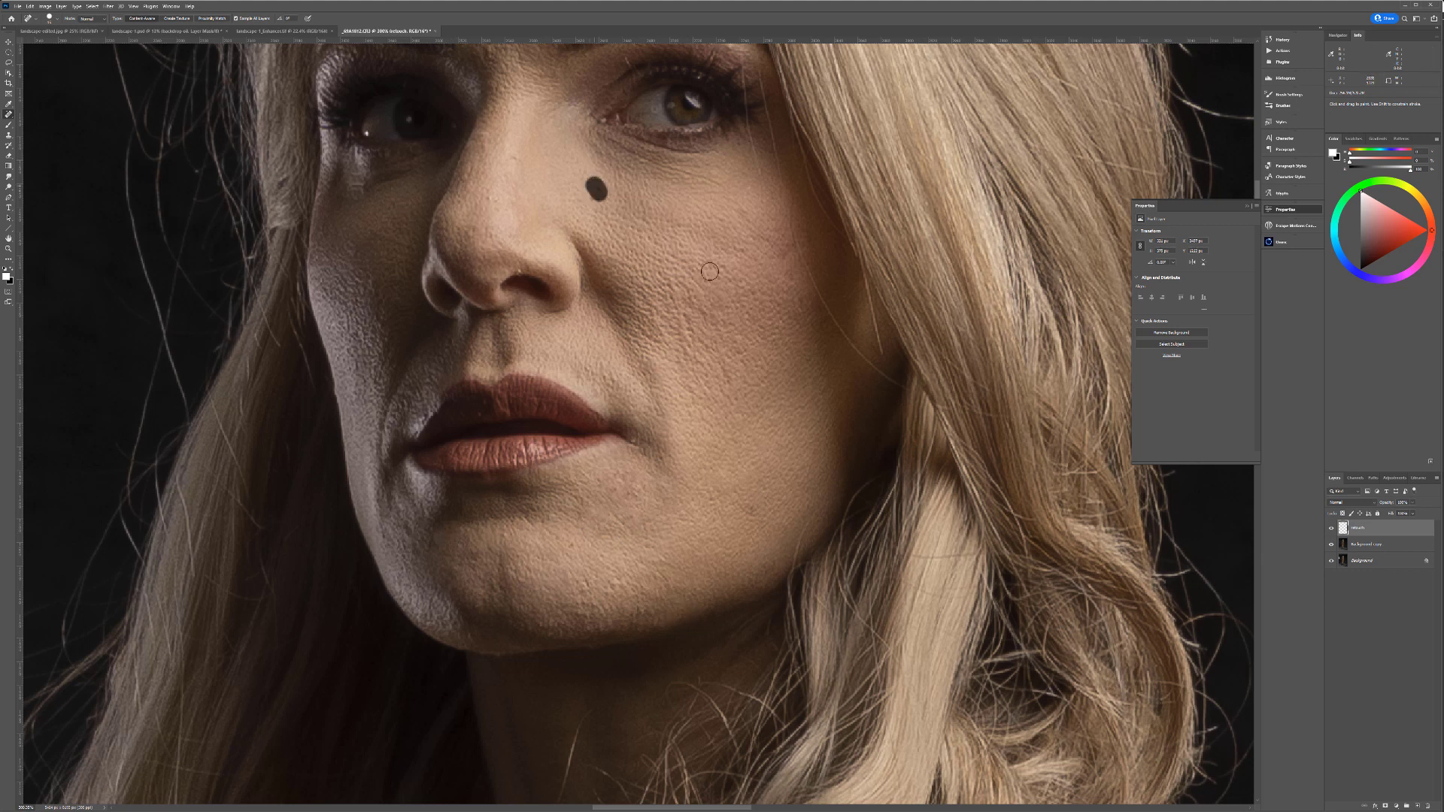
click(787, 255)
click(798, 299)
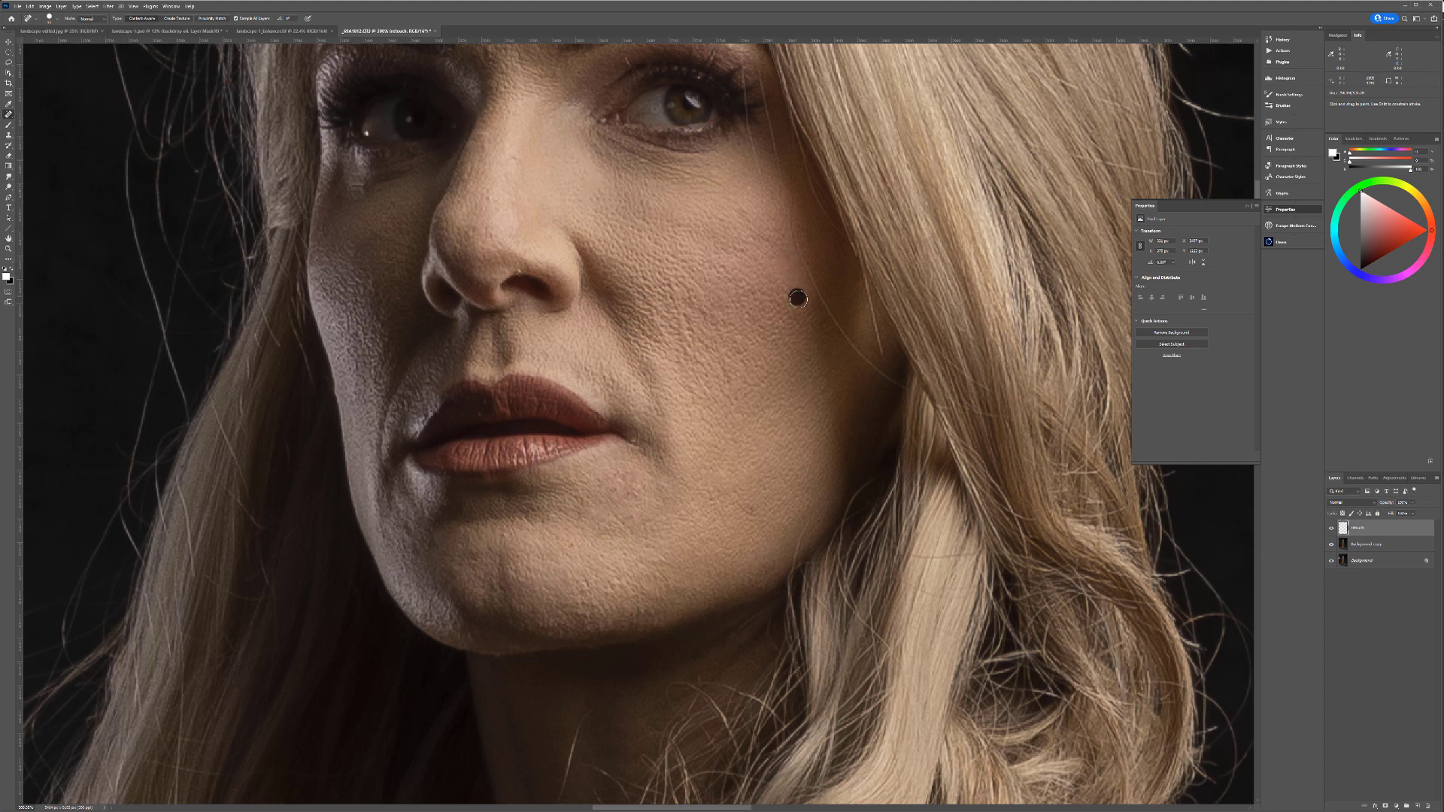
Step: Spot-heal the blemishes and uneven marks across the forehead and between the eyebrows
mouse_move(539, 175)
mouse_down()
mouse_move(645, 368)
mouse_move(637, 507)
mouse_up()
click(640, 345)
click(565, 237)
click(585, 236)
click(609, 225)
click(613, 273)
click(612, 315)
click(612, 289)
click(616, 368)
click(619, 309)
click(749, 334)
click(741, 269)
click(655, 244)
click(681, 242)
click(654, 235)
drag(689, 318, 702, 329)
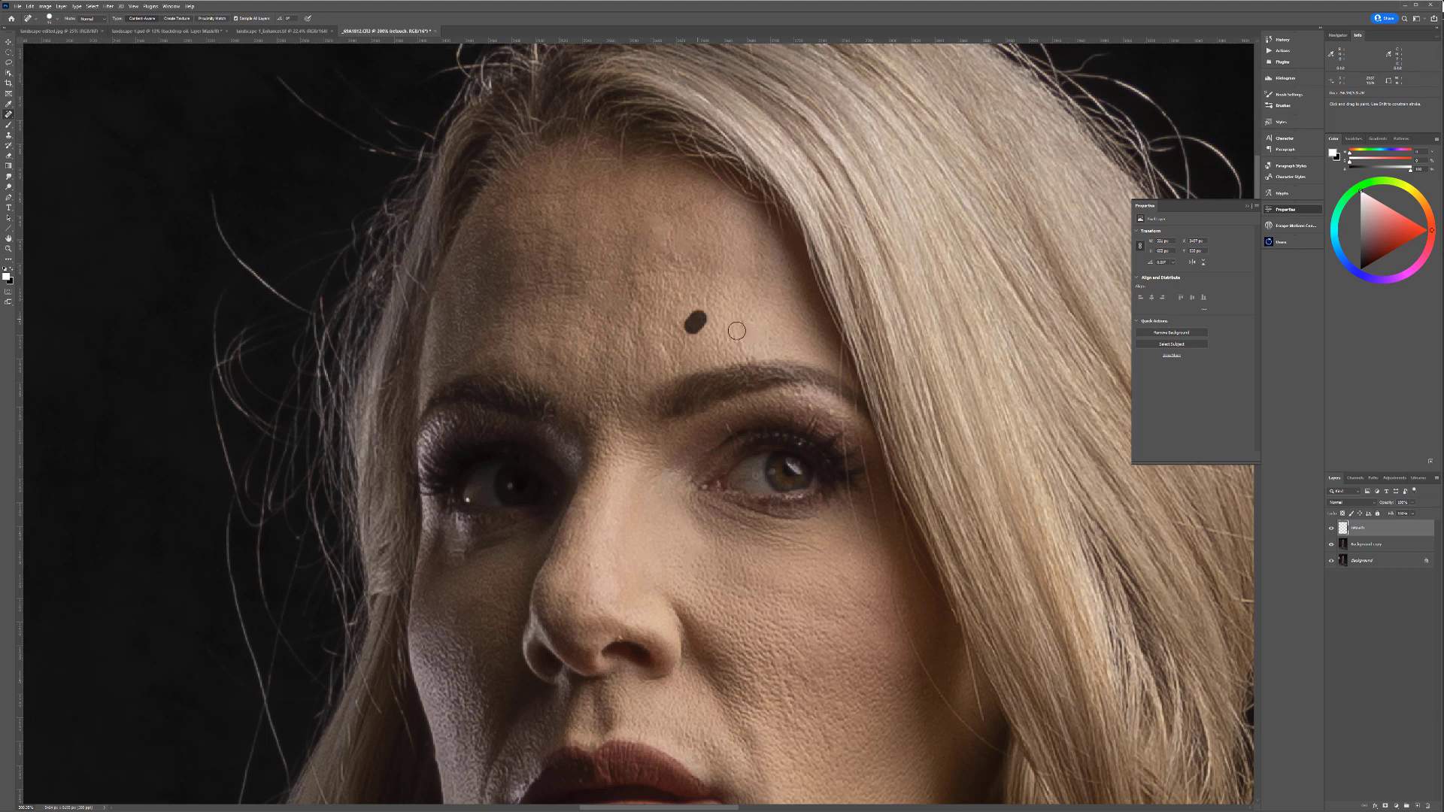
Step: Heal the marks on the nose, including the tiny light spot above the nostril
scroll(605, 421, down, 5)
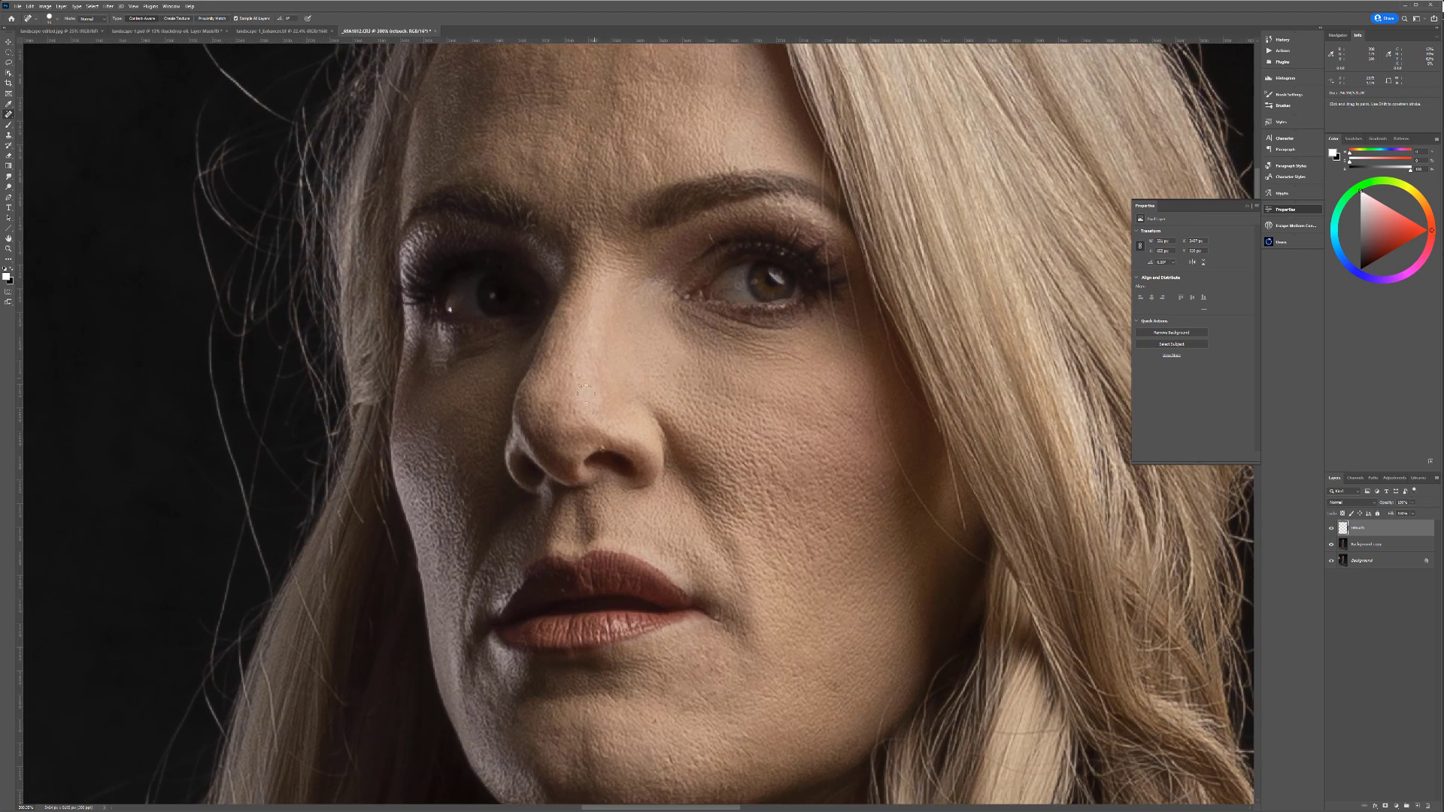
click(572, 373)
click(602, 445)
scroll(605, 449, up, 3)
scroll(605, 449, up, 1)
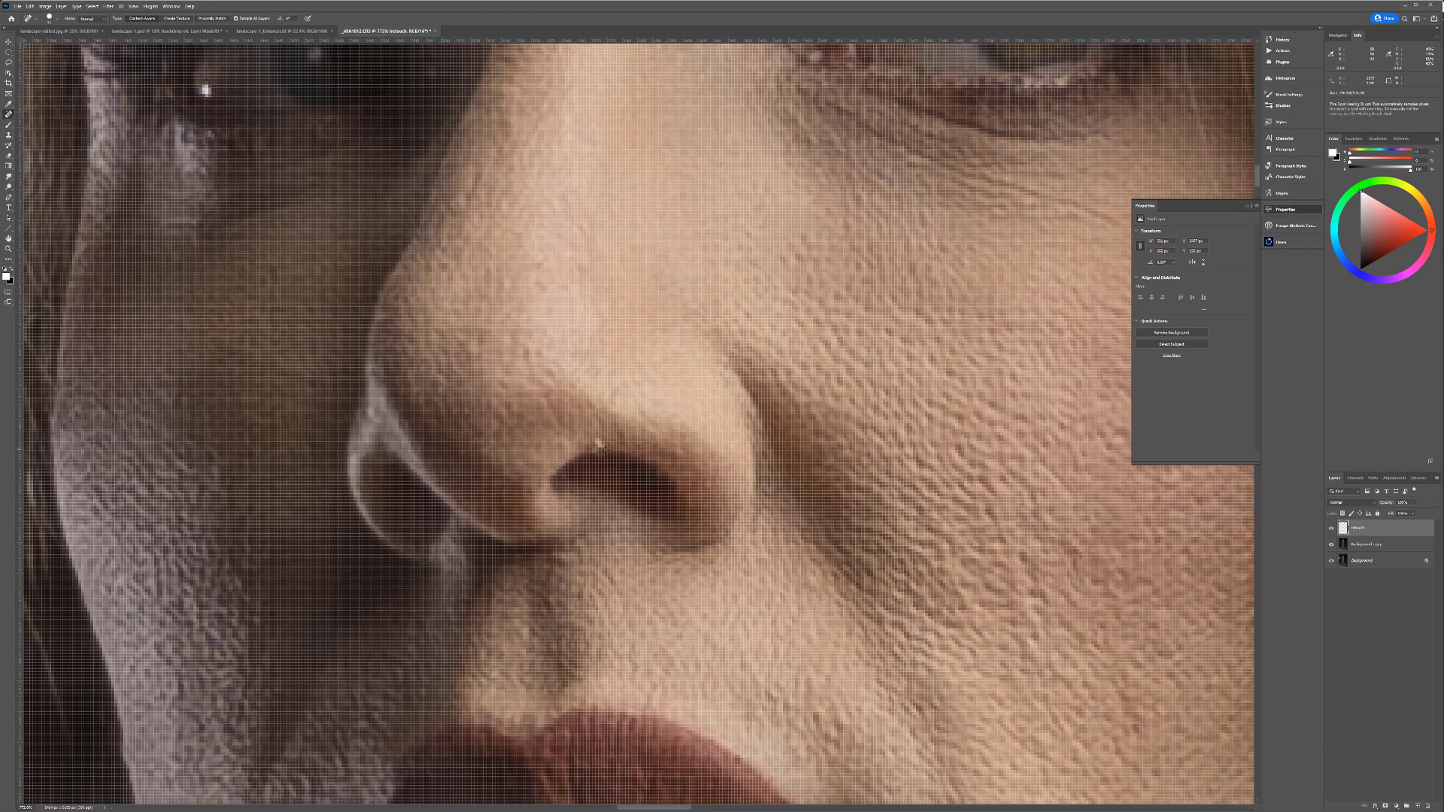
click(599, 444)
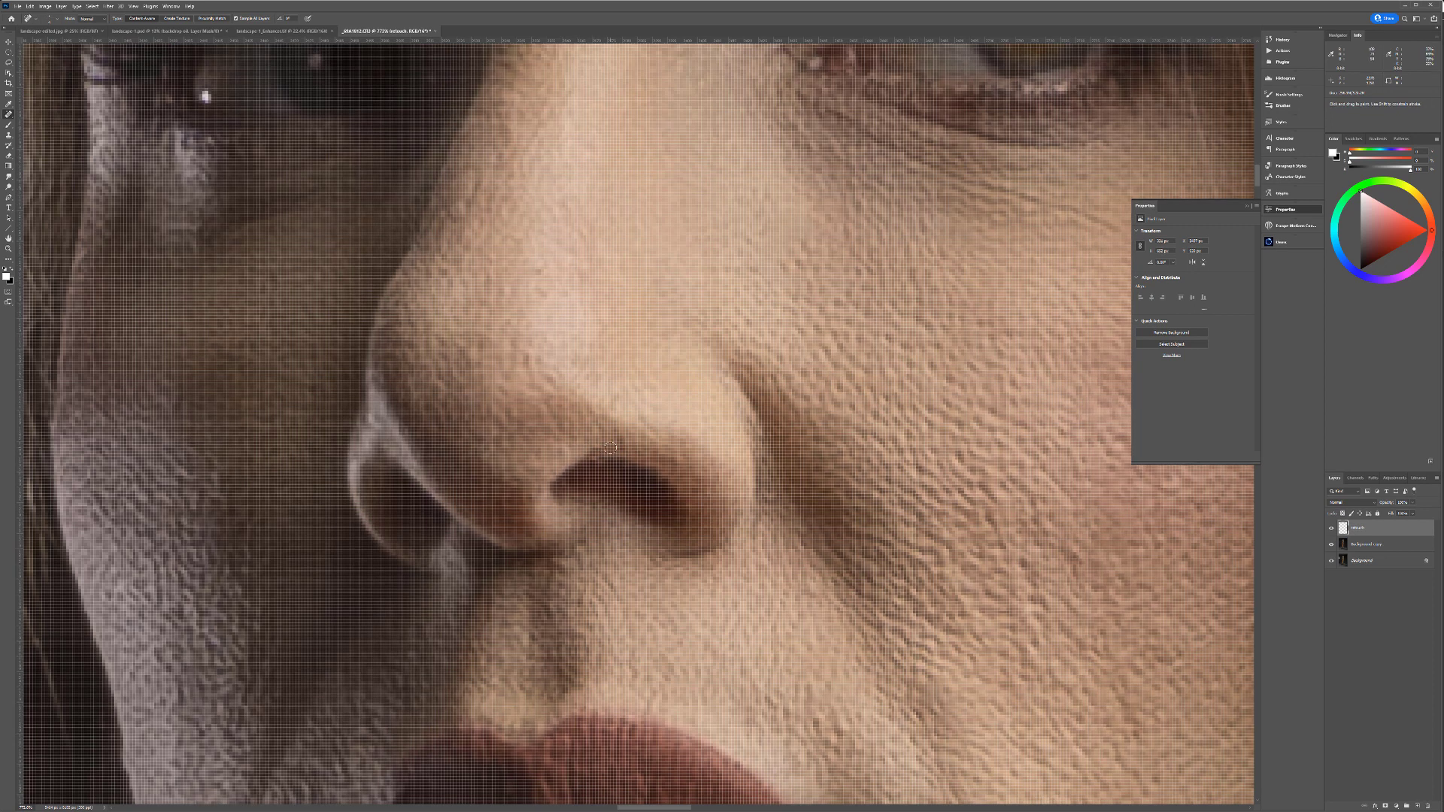
Step: Remove the spots on the woman's forearm using a larger healing brush
scroll(610, 448, down, 3)
scroll(623, 450, down, 5)
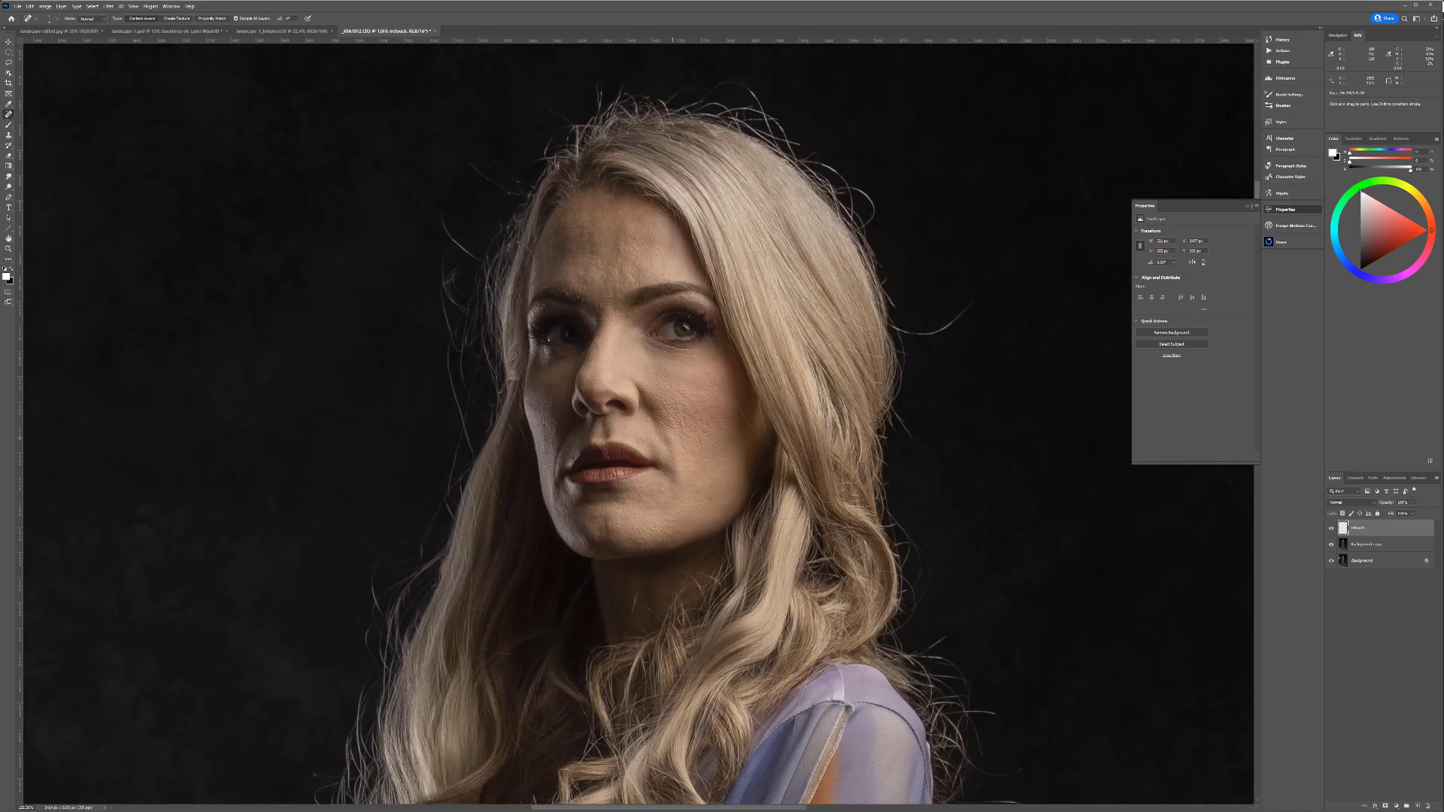
scroll(720, 581, down, 10)
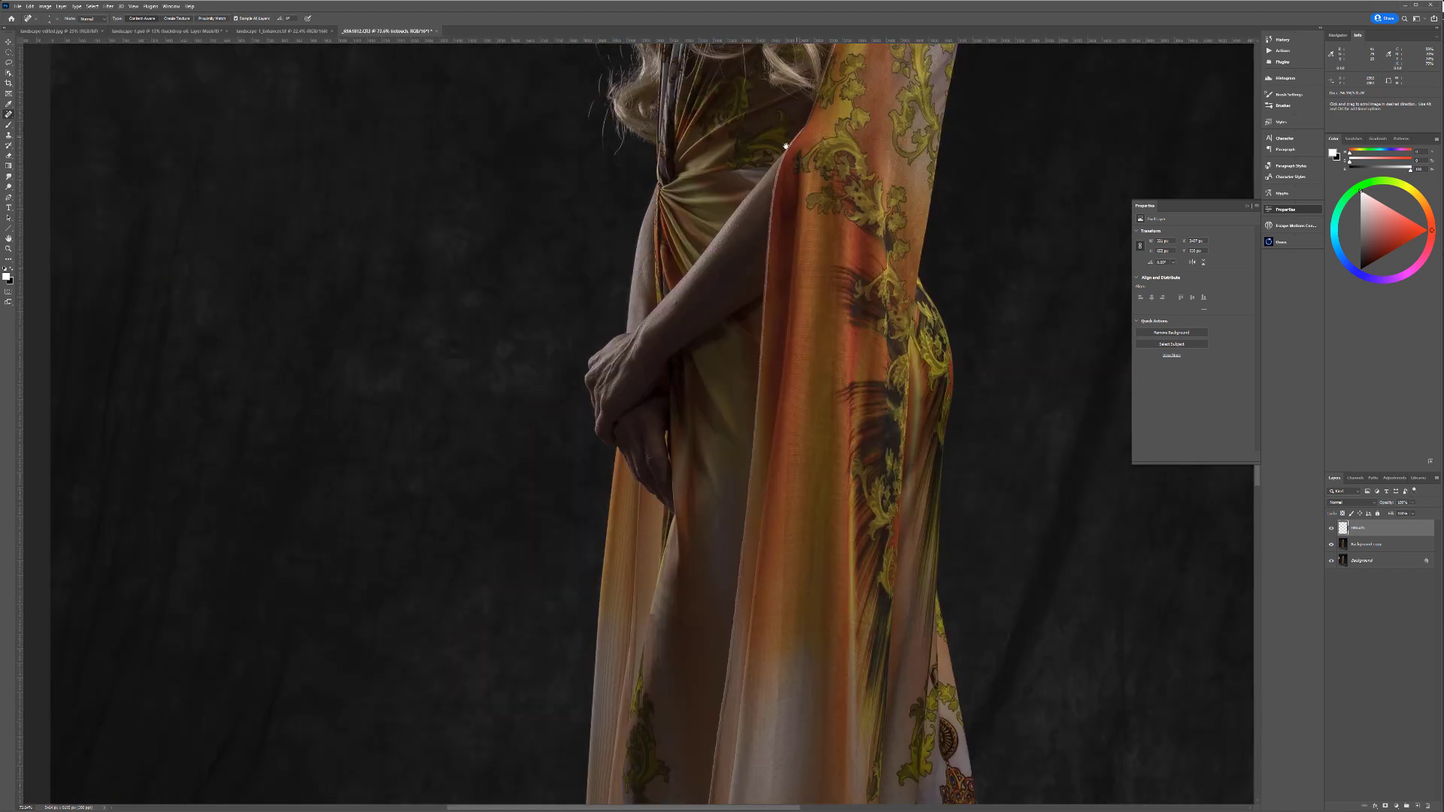
scroll(679, 289, up, 4)
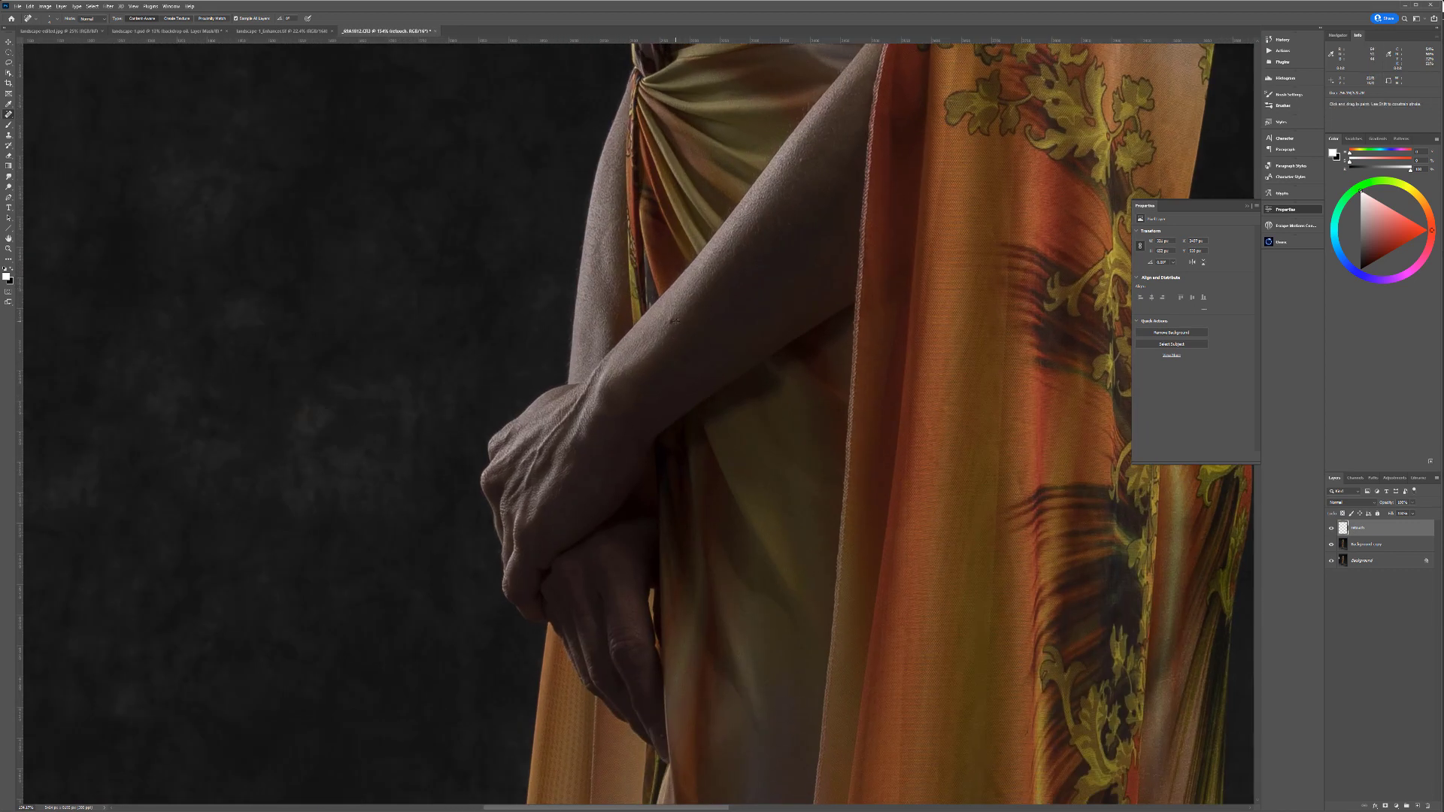
key(bracketright)
key(bracketright)
key(bracketright)
drag(661, 318, 673, 327)
click(688, 360)
click(793, 165)
Step: Stamp all visible layers into a new merged layer on top and name it "smoothing"
scroll(717, 357, down, 5)
drag(855, 516, 755, 83)
drag(754, 441, 732, 680)
drag(724, 353, 709, 767)
drag(748, 67, 759, 406)
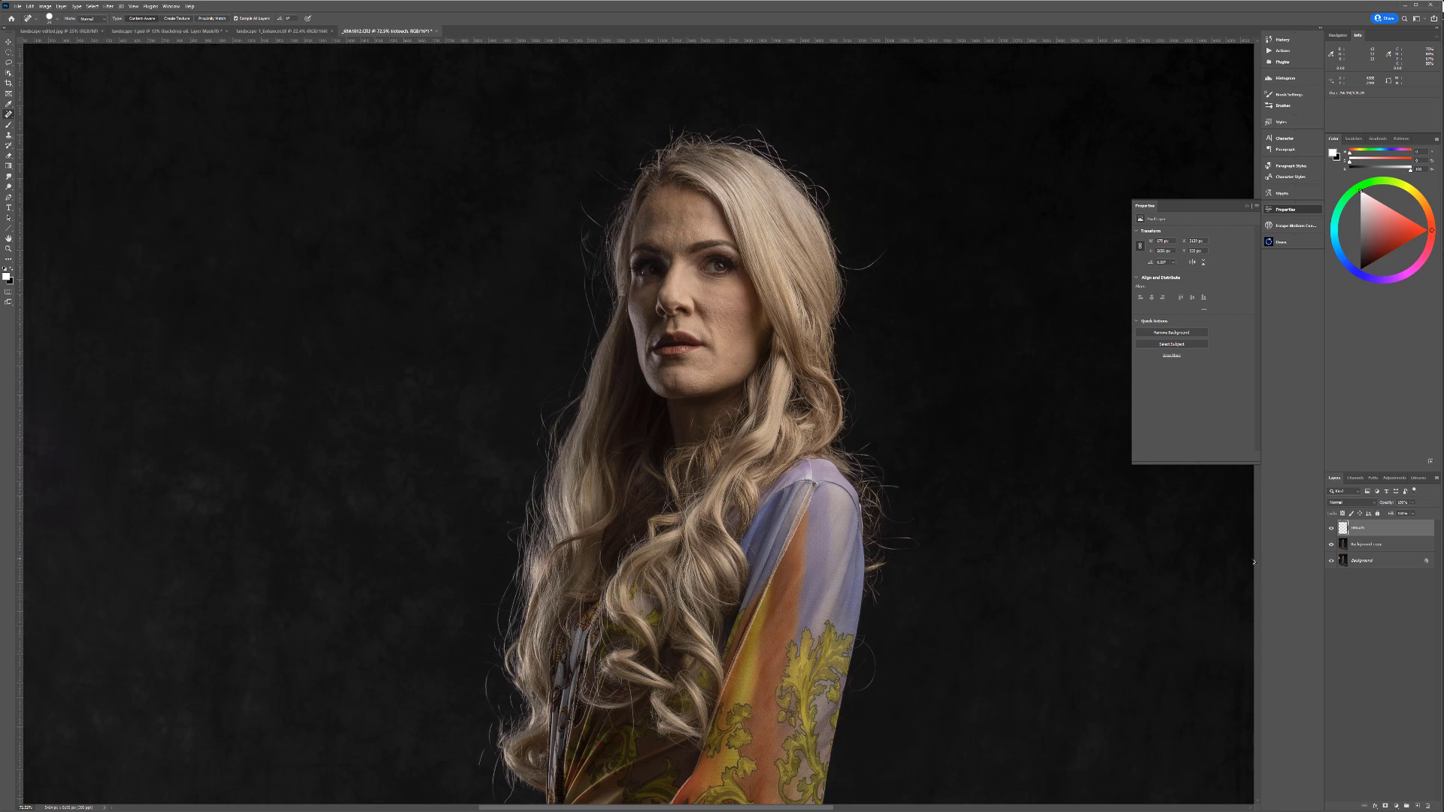
key(ctrl+shift+alt+e)
double_click(1358, 528)
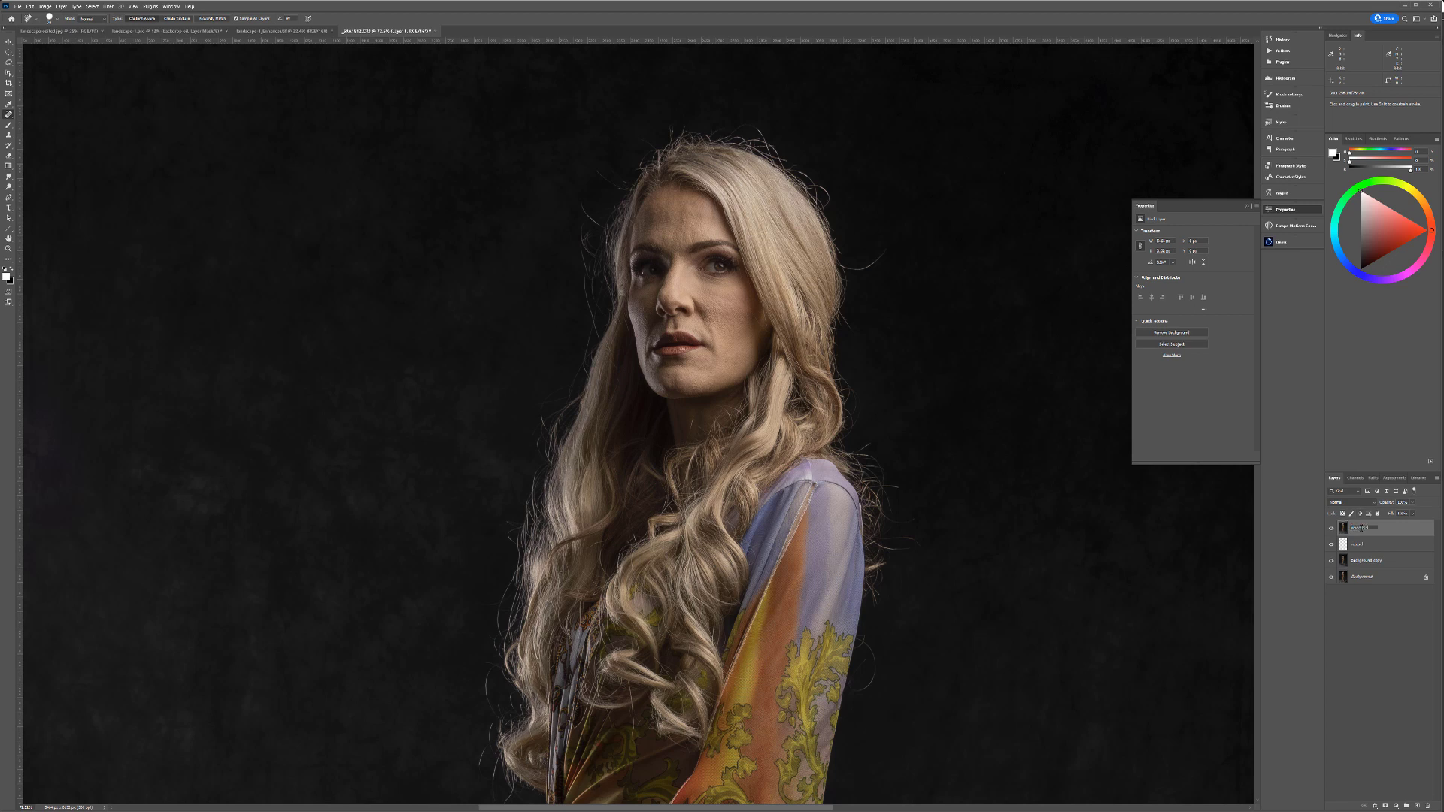
text(smoothing)
key(Return)
Step: Apply the Dust & Scratches filter to the smoothing layer, lowering the radius until the facial features stay recognisable
click(112, 9)
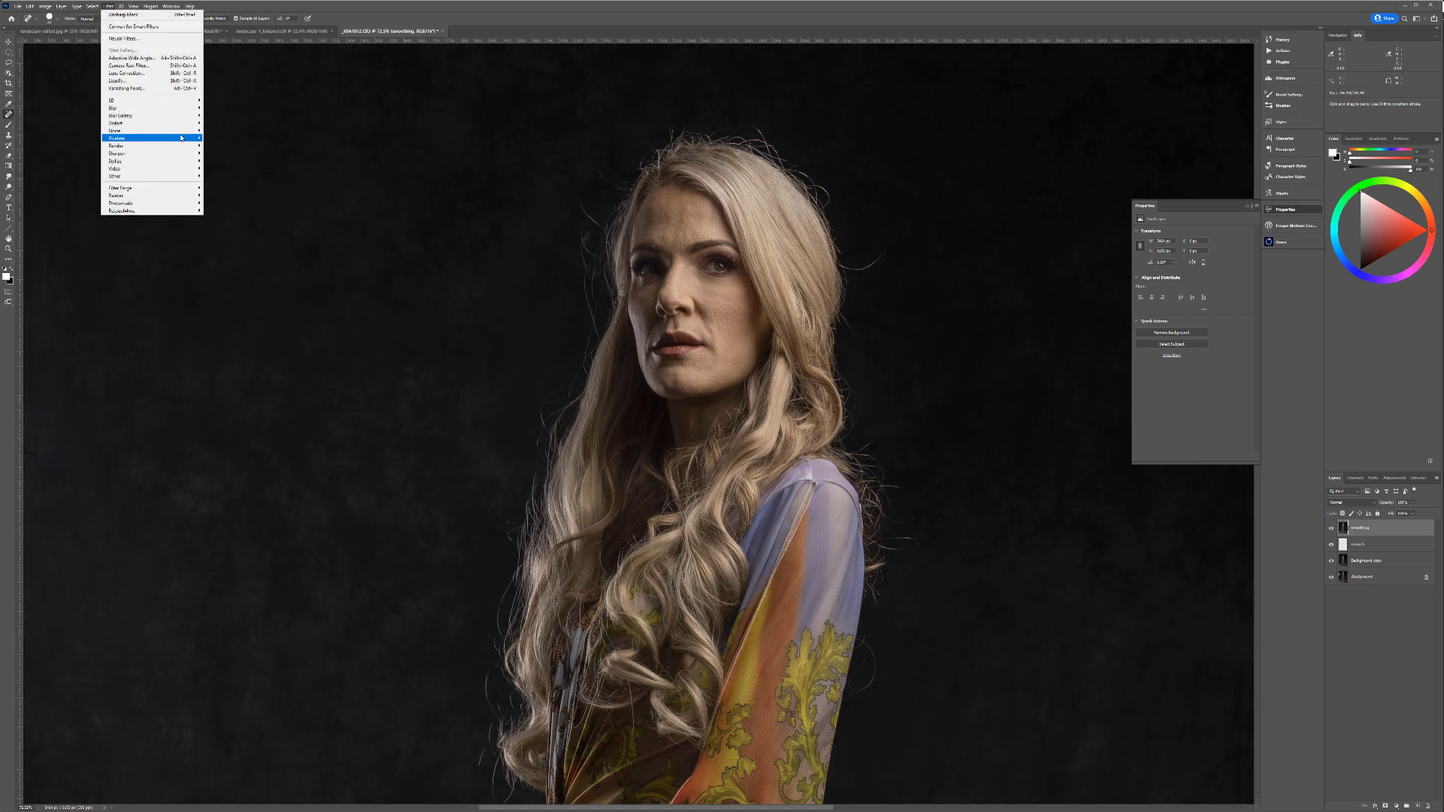
mouse_move(173, 131)
click(239, 146)
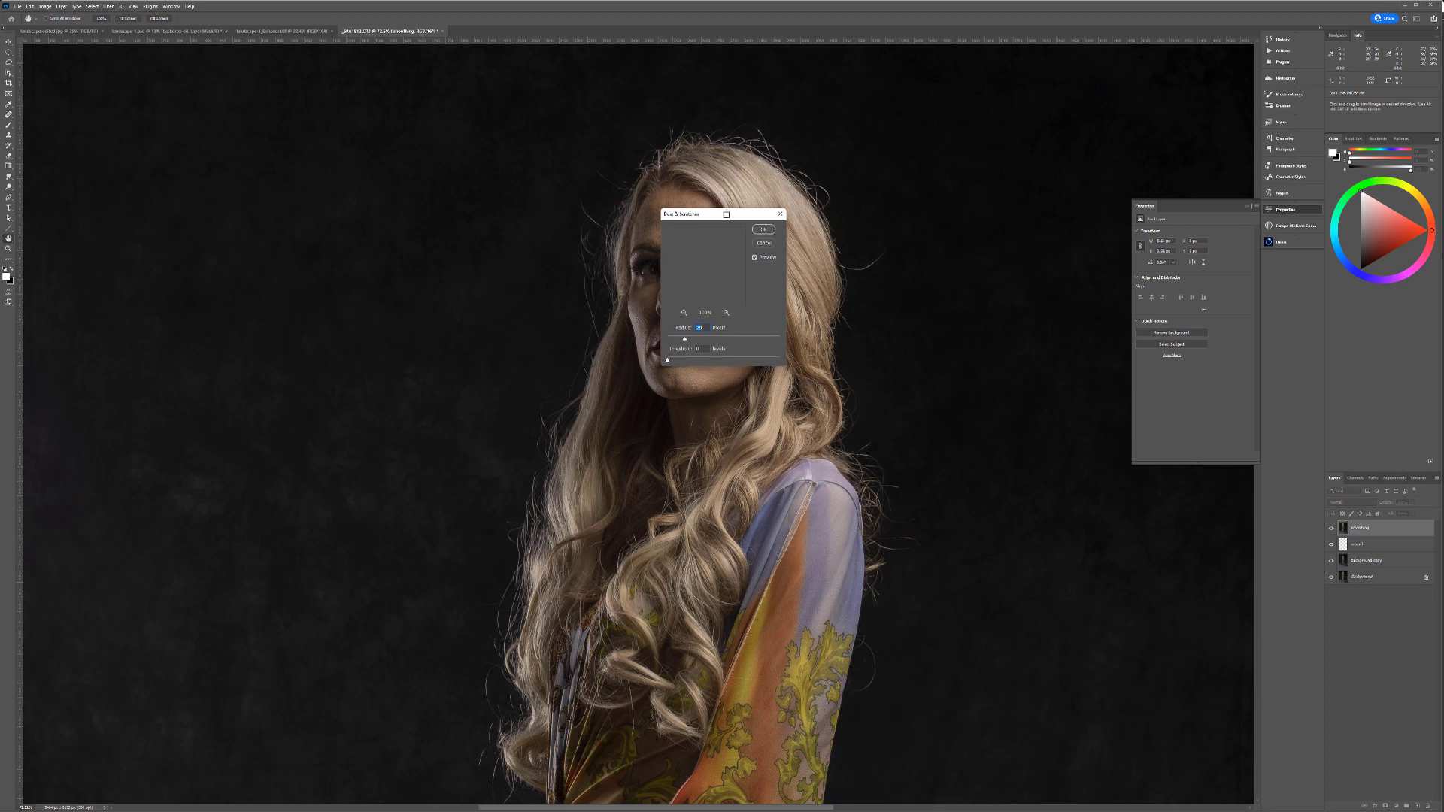
drag(723, 215, 874, 218)
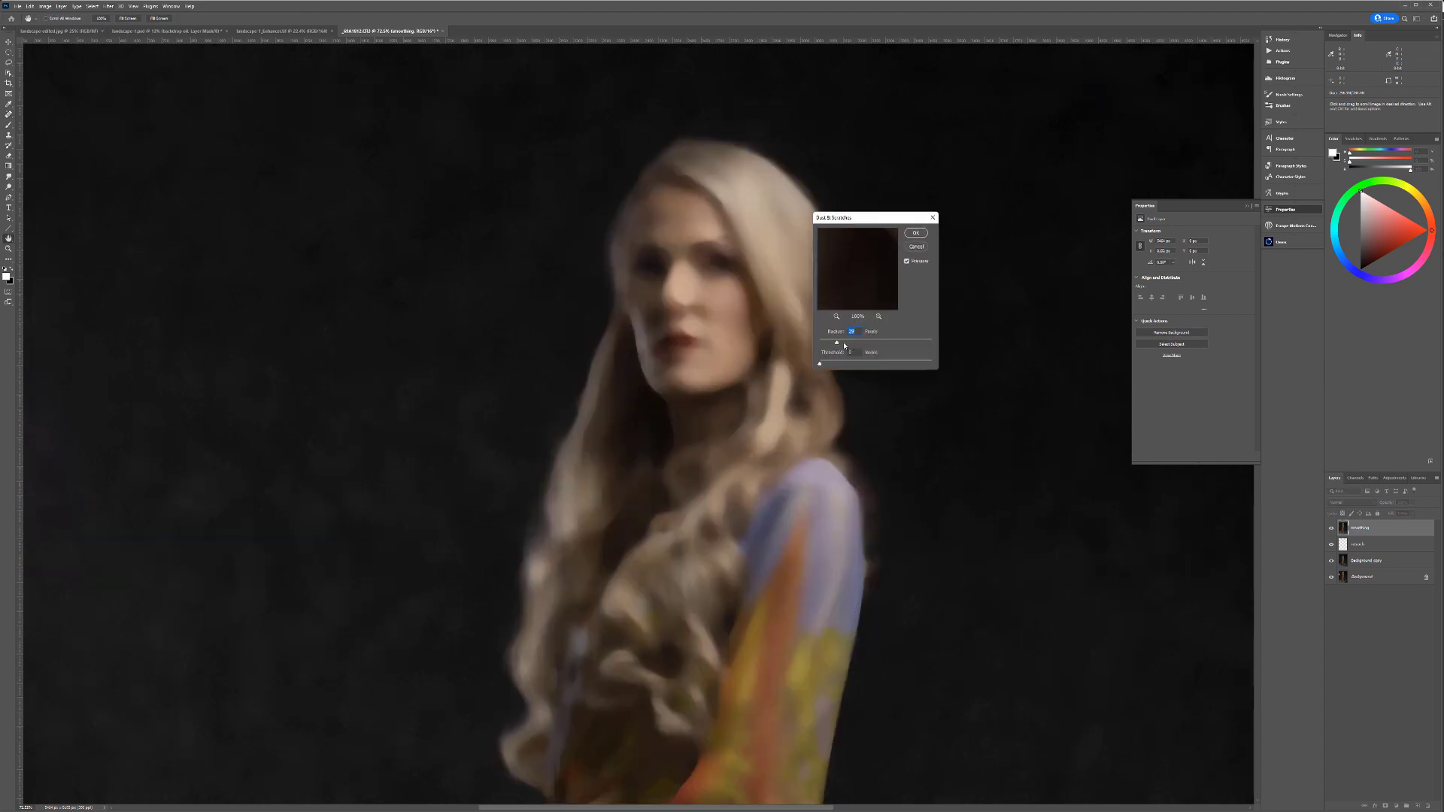
drag(835, 344, 832, 344)
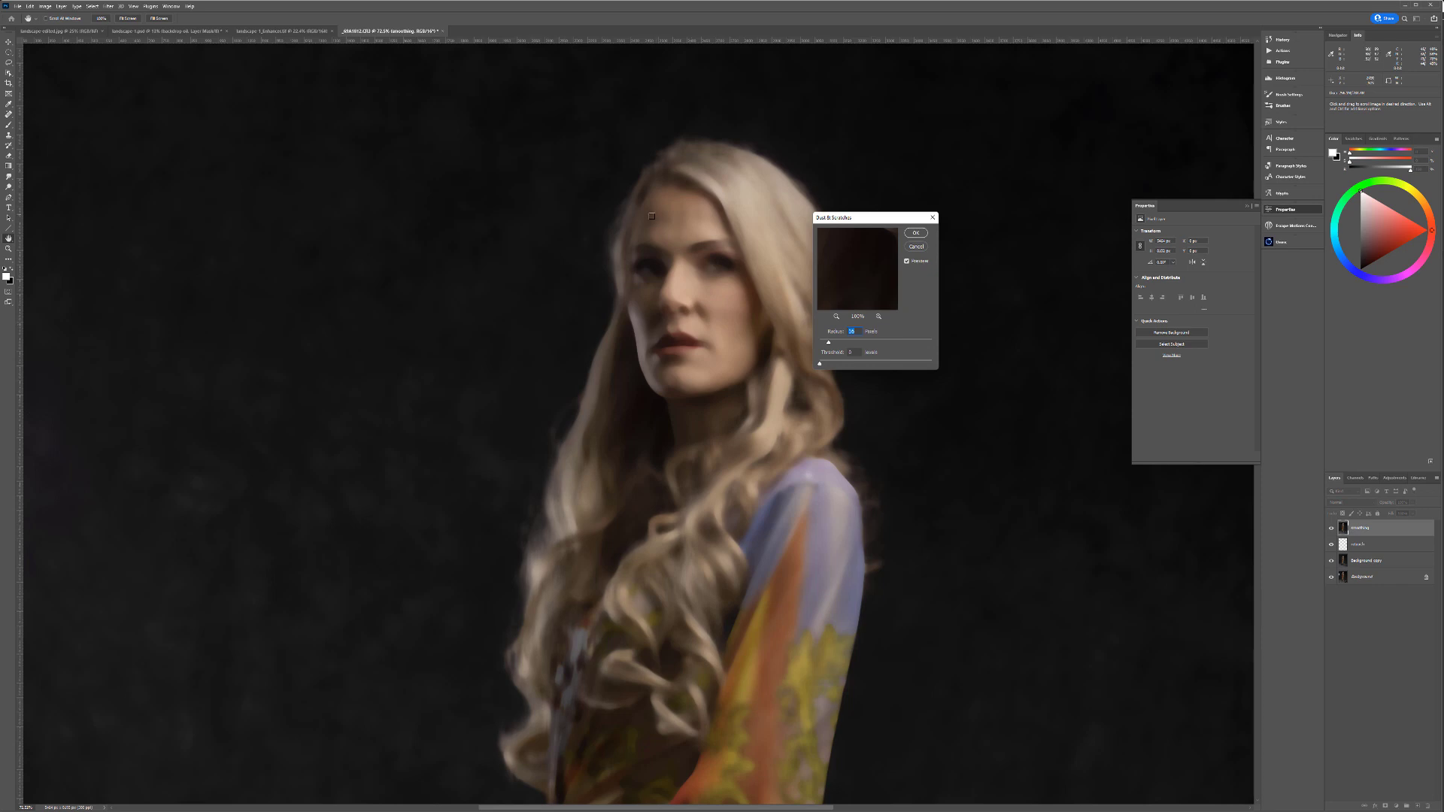
click(917, 233)
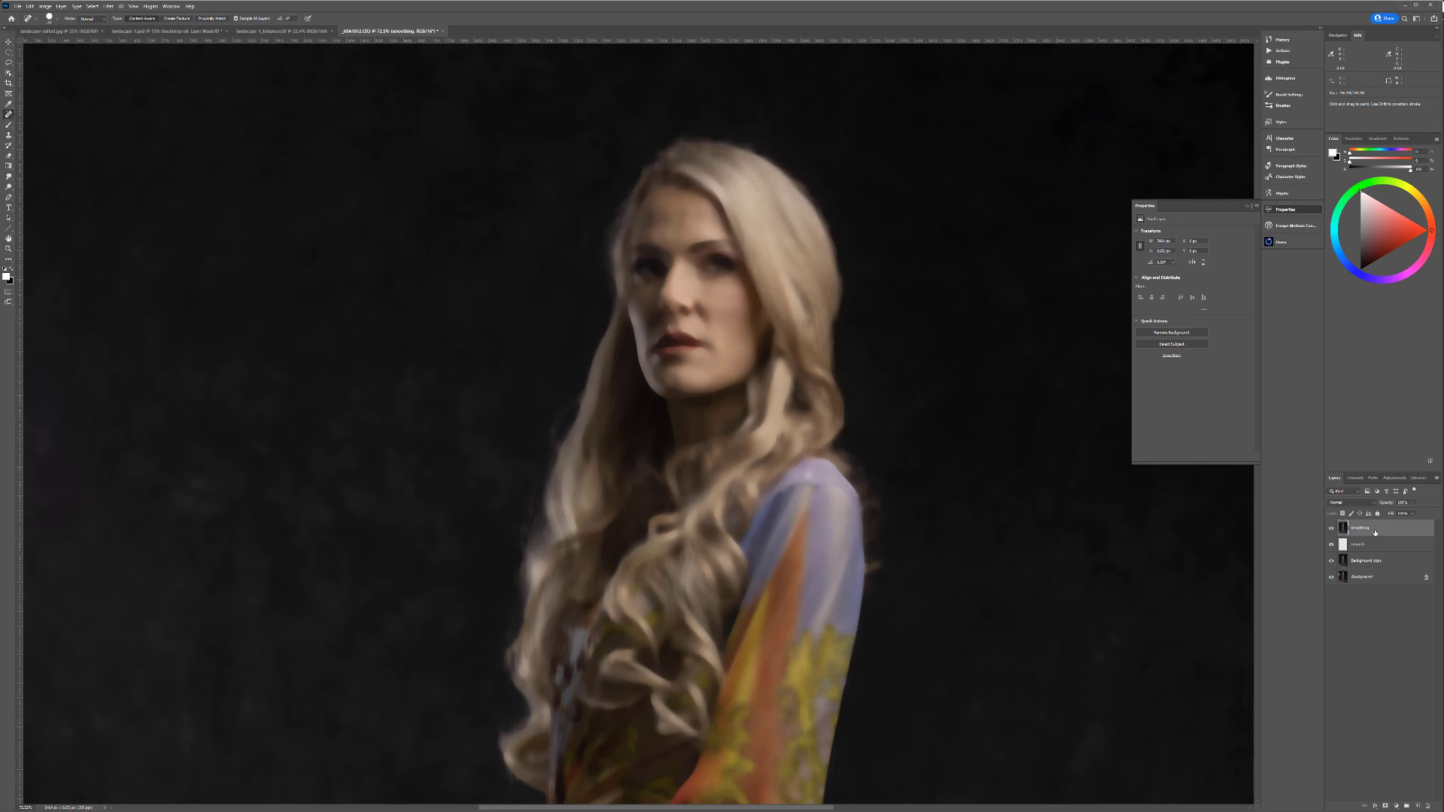
Step: Hide the smoothing layer with a black mask and paint the effect back onto the cheek and nose skin using a small white brush
alt+click(1387, 806)
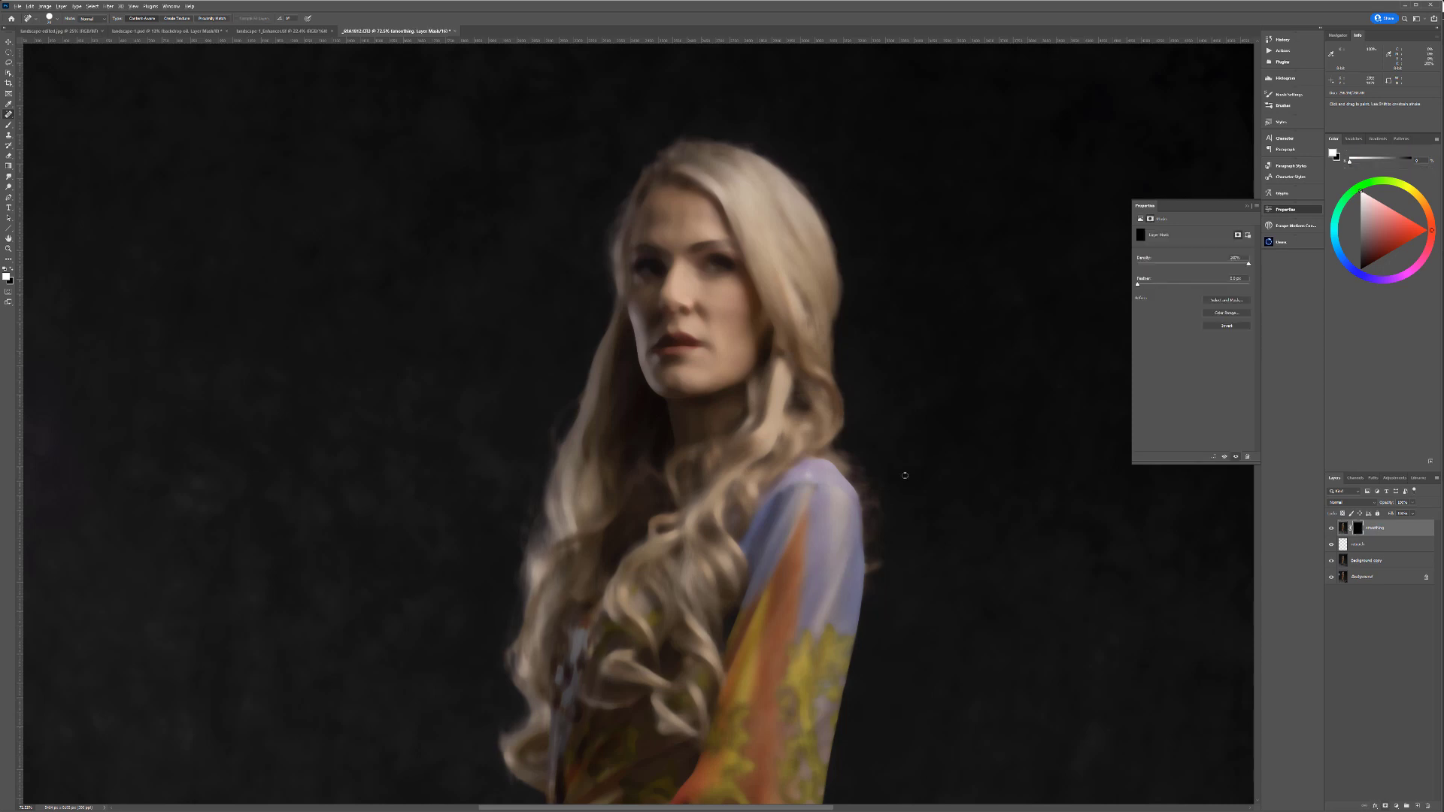
key(b)
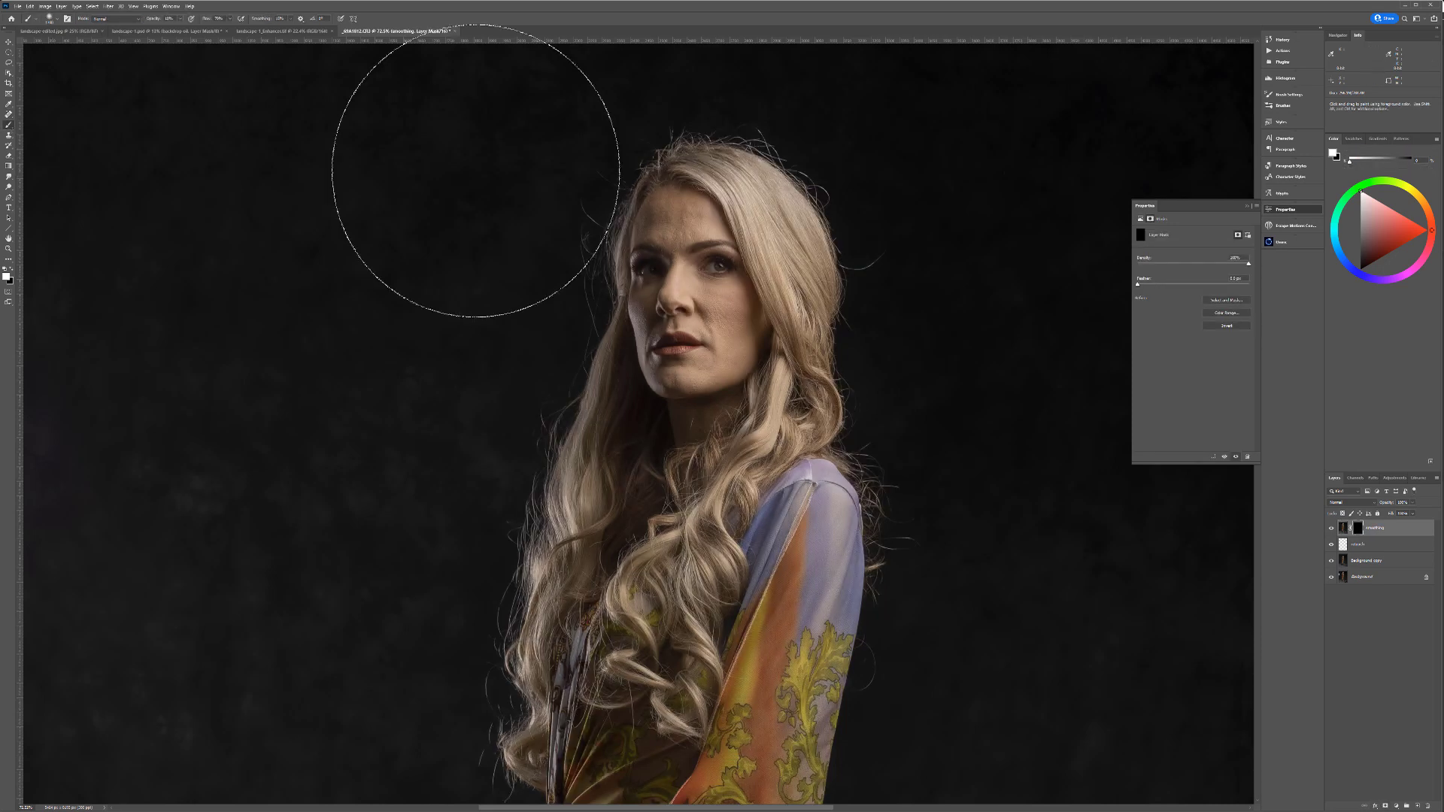
key(bracketleft)
key(bracketleft)
key(bracketleft)
key(bracketleft)
key(bracketleft)
key(bracketleft)
key(bracketleft)
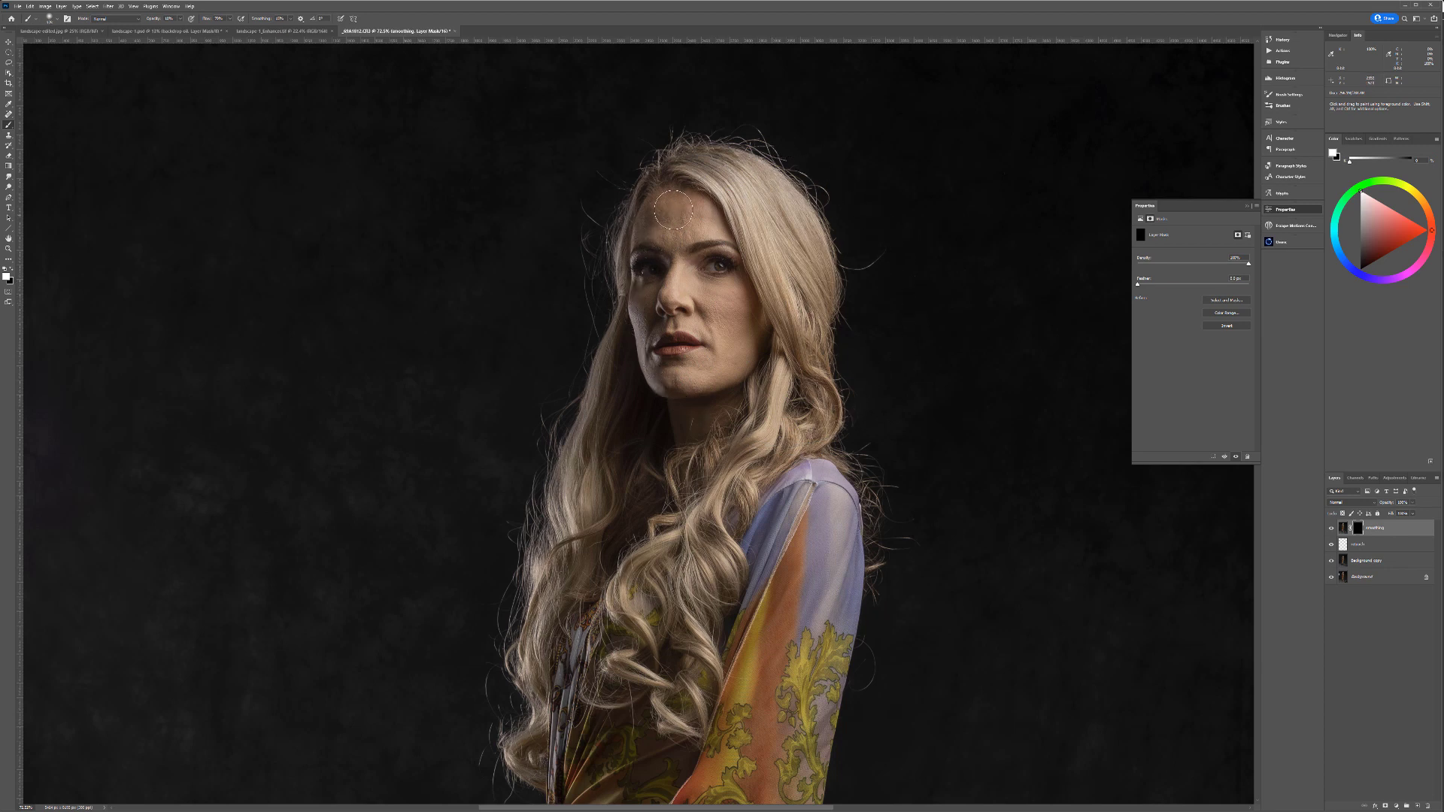
scroll(682, 210, up, 1)
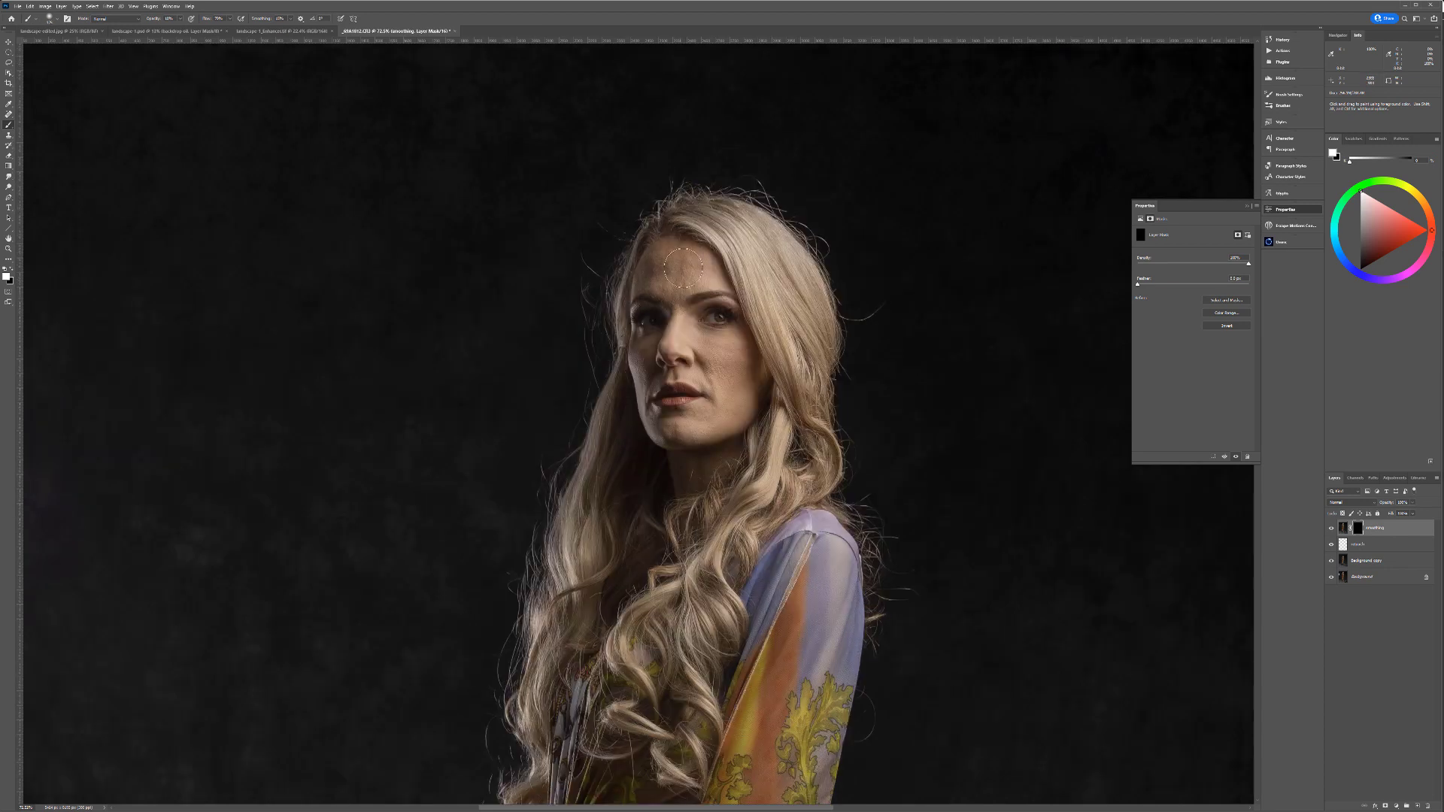
scroll(672, 271, up, 5)
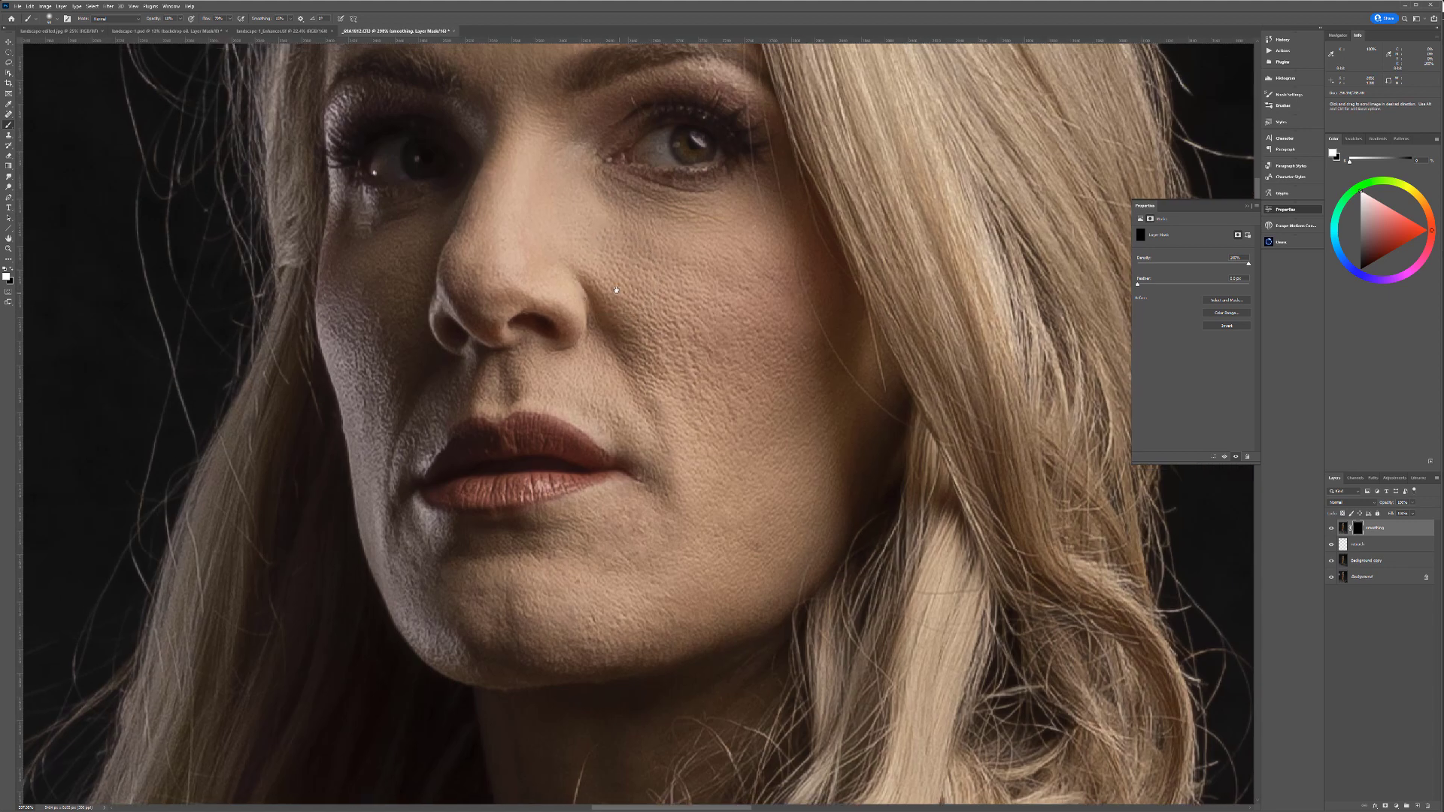
drag(774, 579, 608, 279)
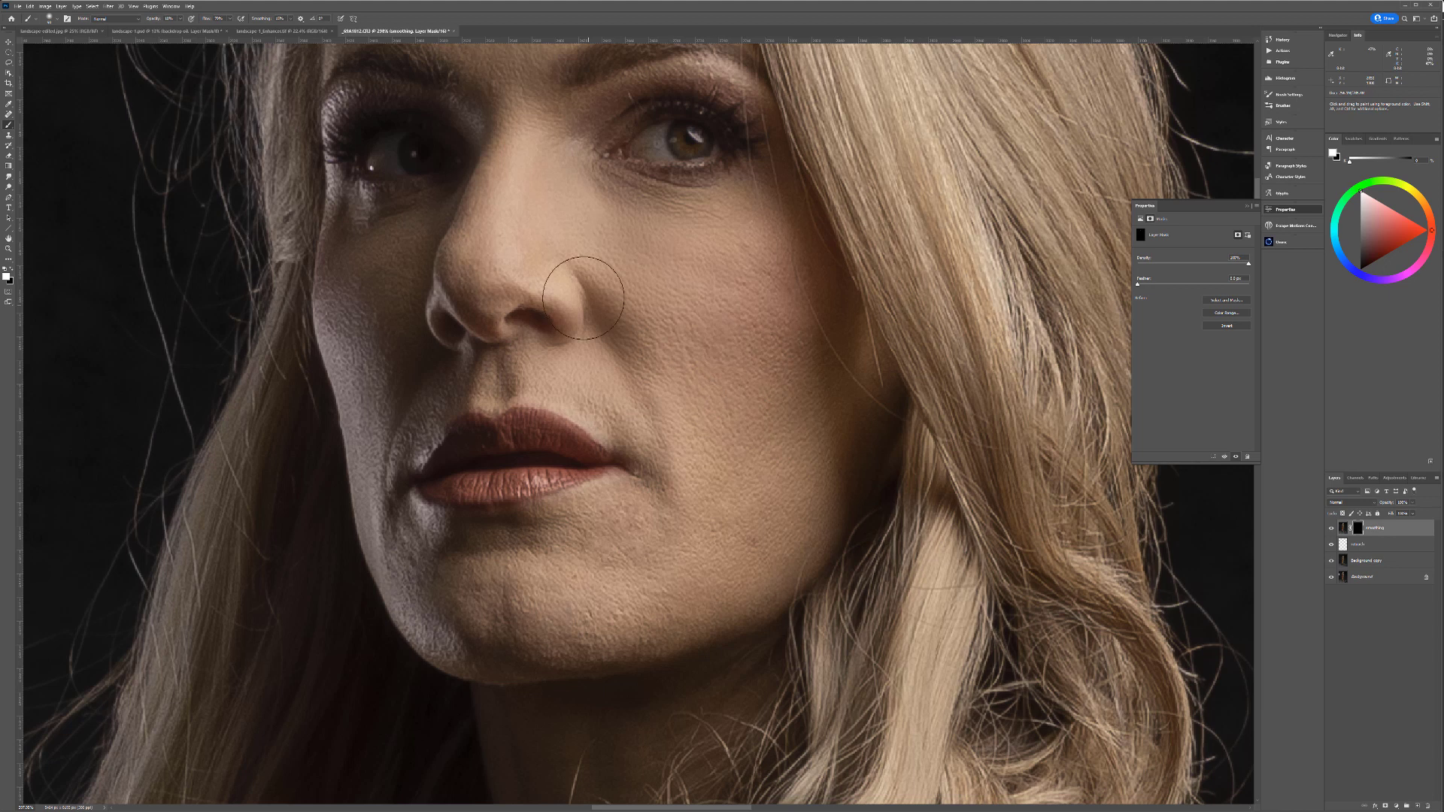
Step: Add a Black & White adjustment layer on top for judging skin tones, and switch its visibility off
click(1395, 806)
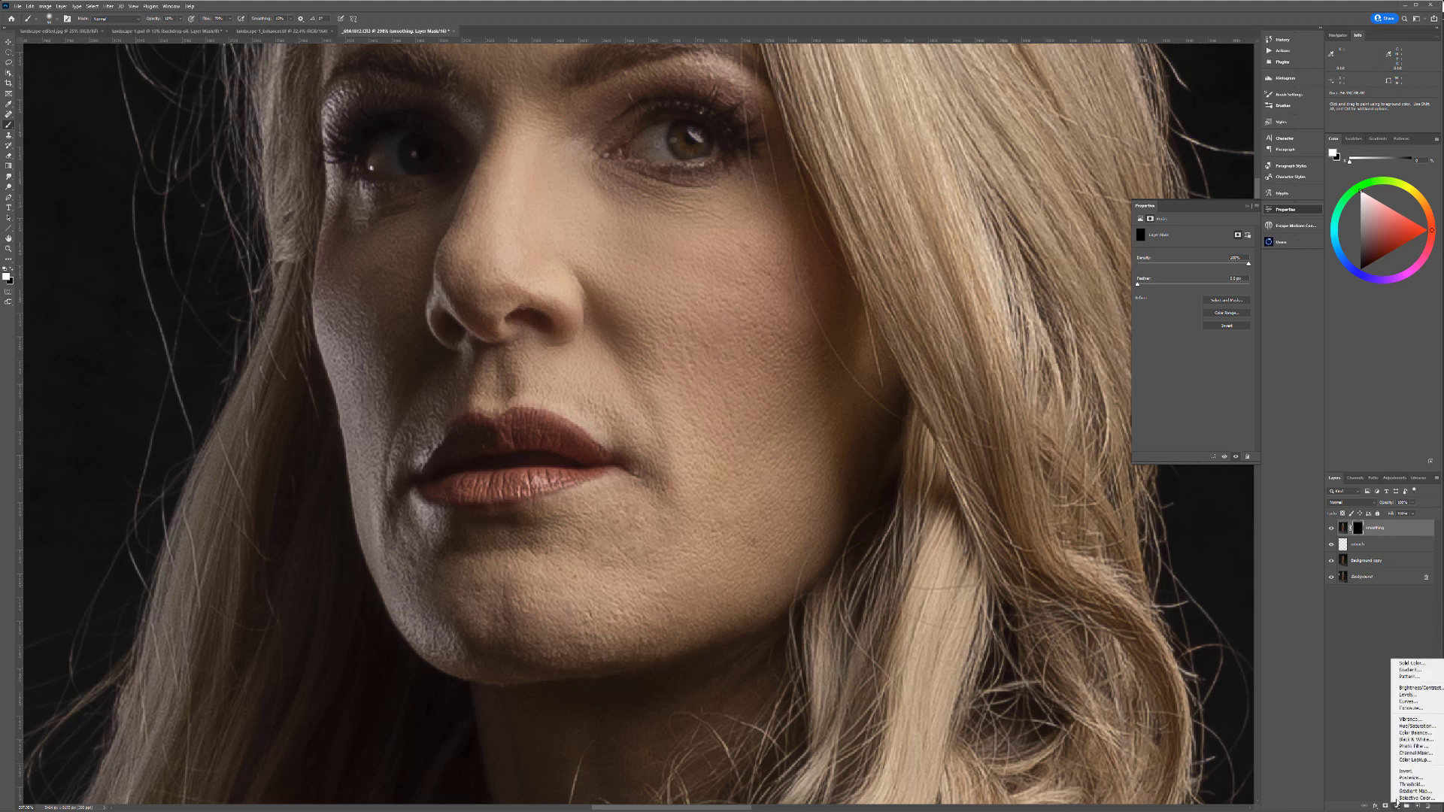
click(1433, 743)
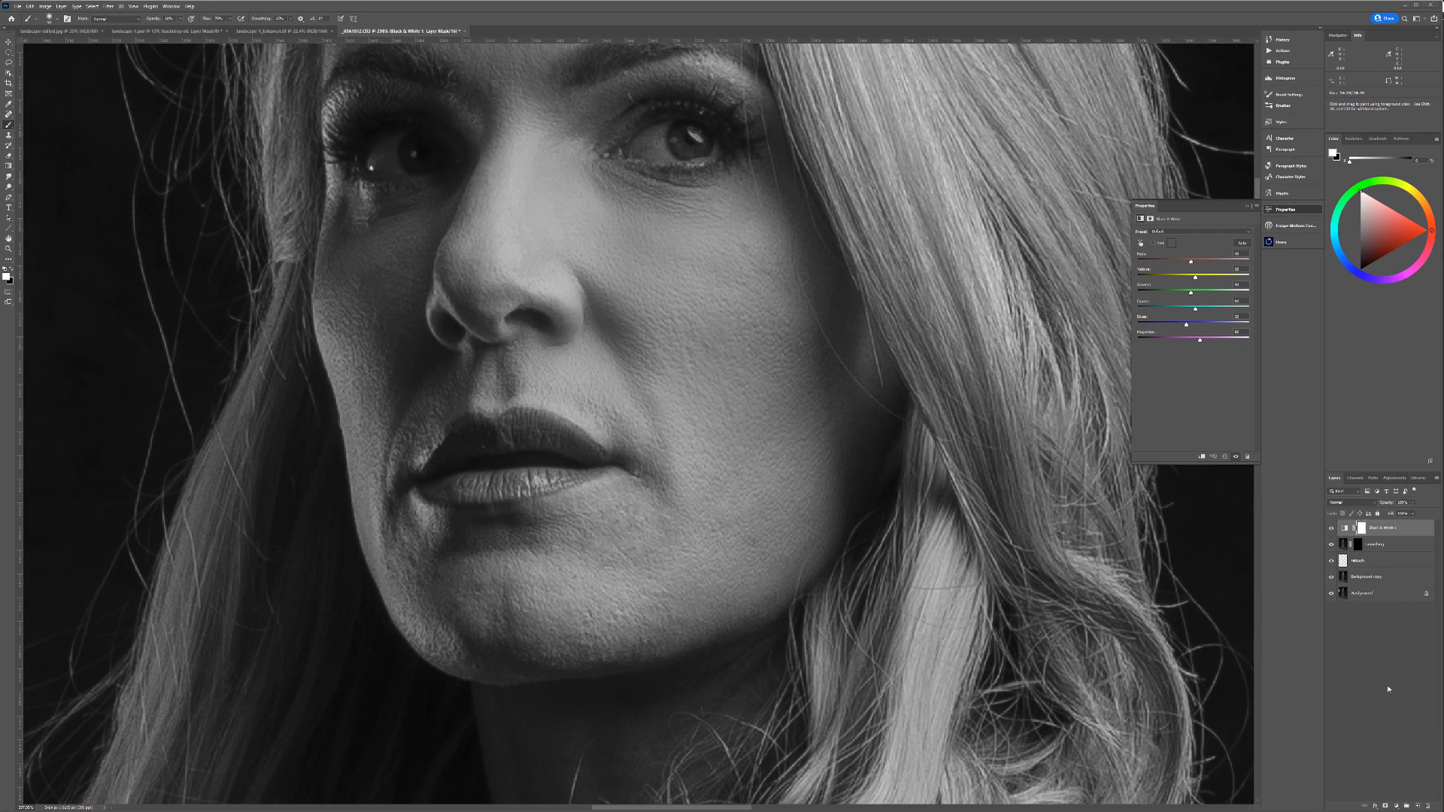
click(1332, 528)
Step: Paint white on the smoothing layer's mask to soften the skin on the chin, upper lip and remaining cheek areas
click(1358, 544)
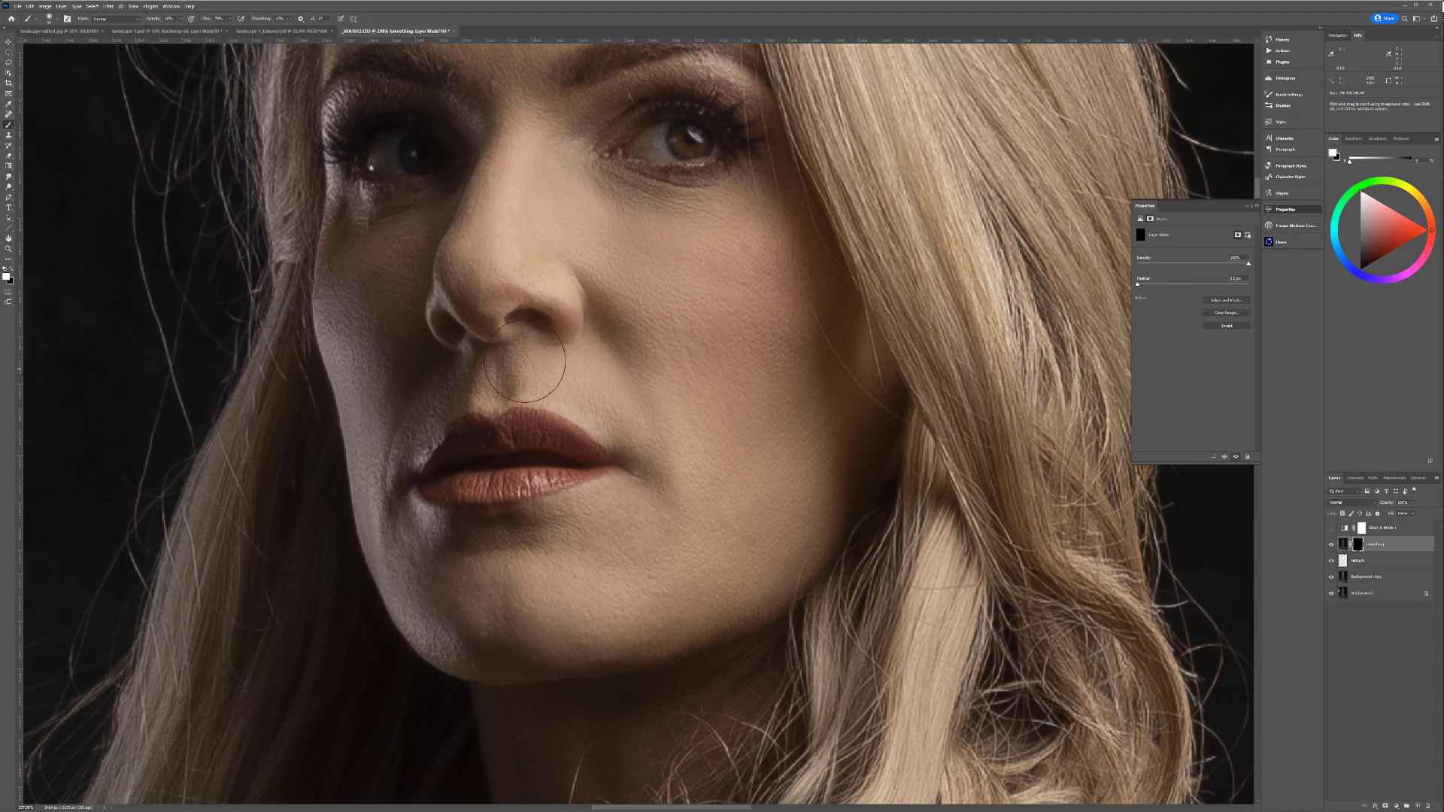
scroll(675, 656, down, 5)
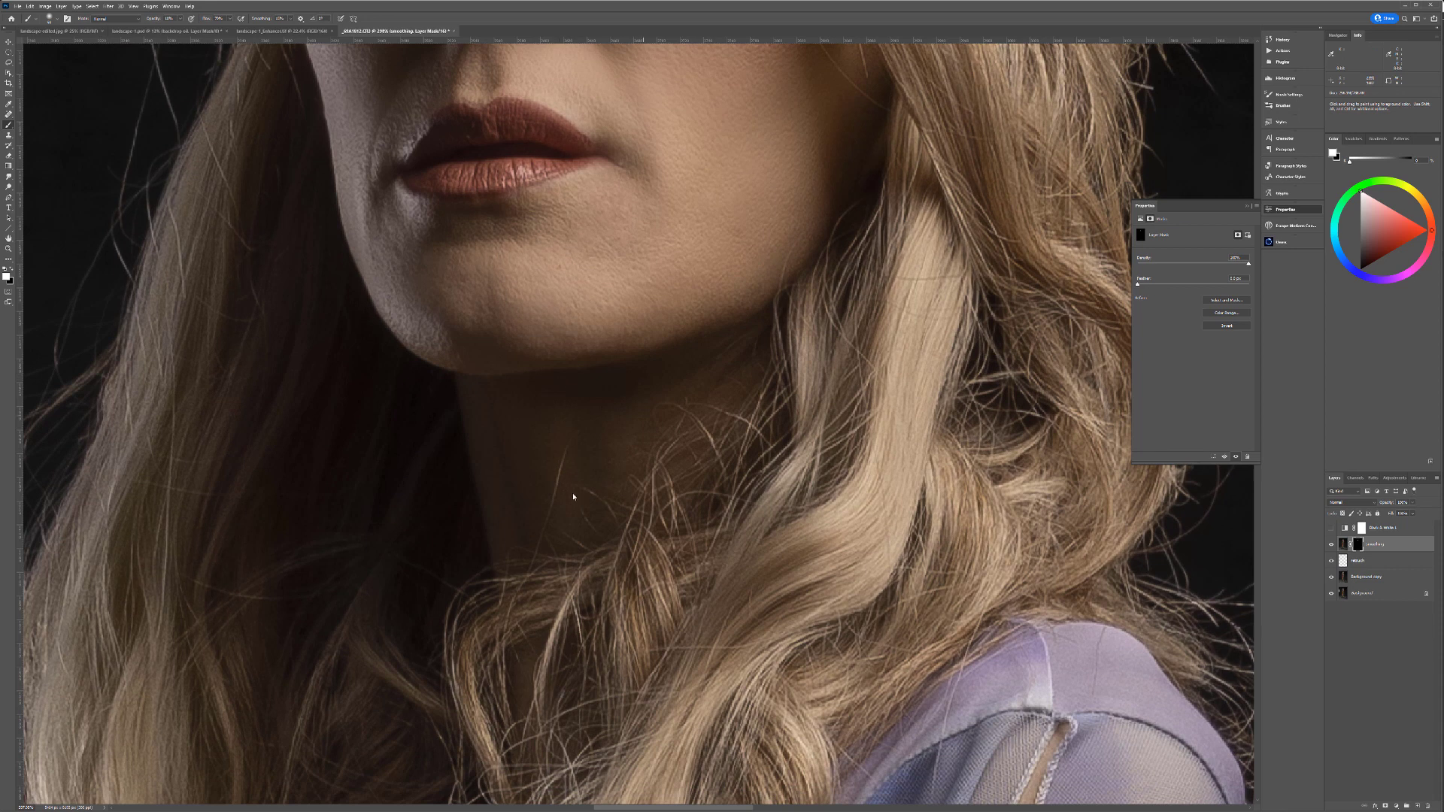
scroll(606, 499, down, 1)
scroll(606, 499, down, 3)
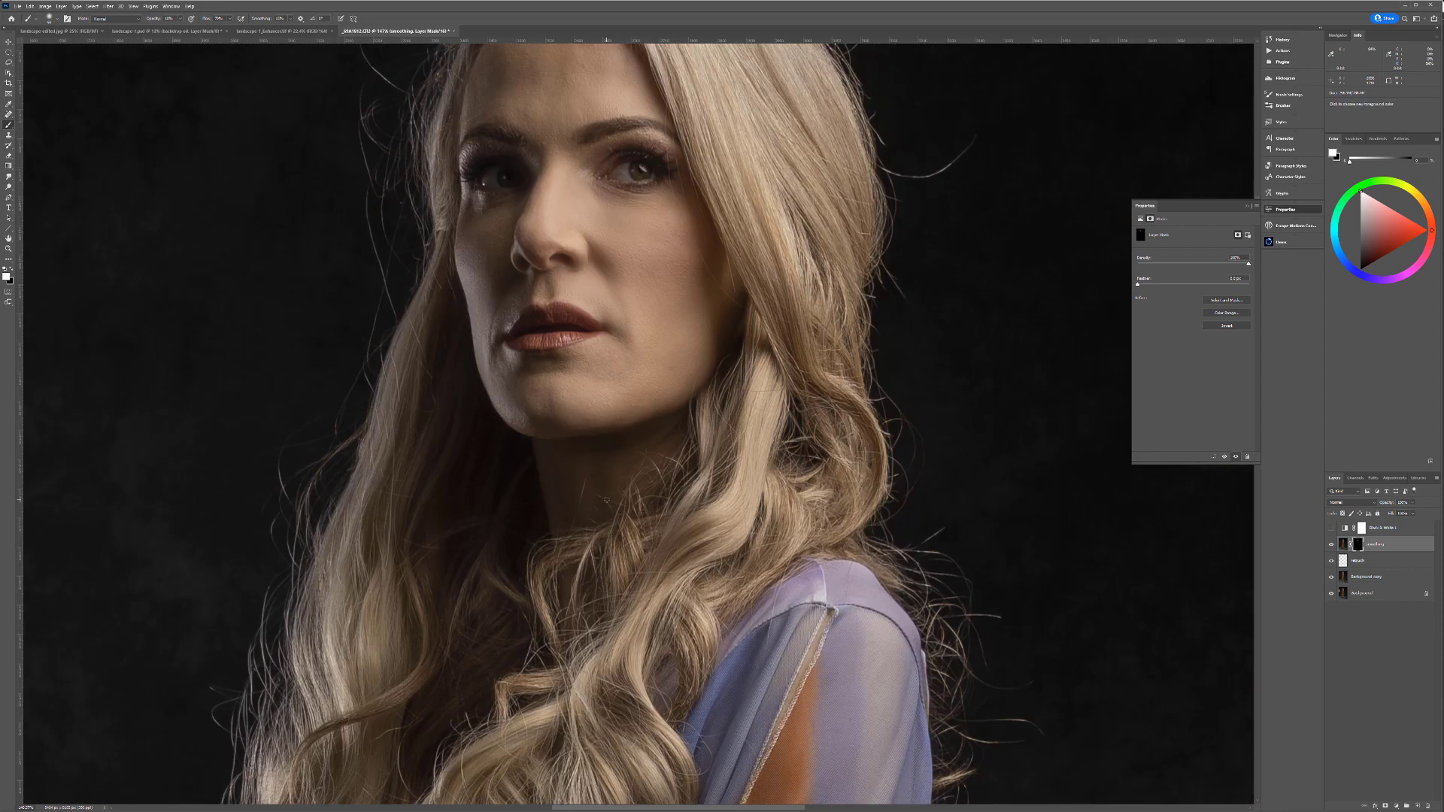
Step: Examine the smoothed portrait from the face down over the arm, hands and feet, ending on an overview of the figure
drag(845, 696, 796, 241)
drag(714, 429, 887, 150)
drag(664, 435, 796, 277)
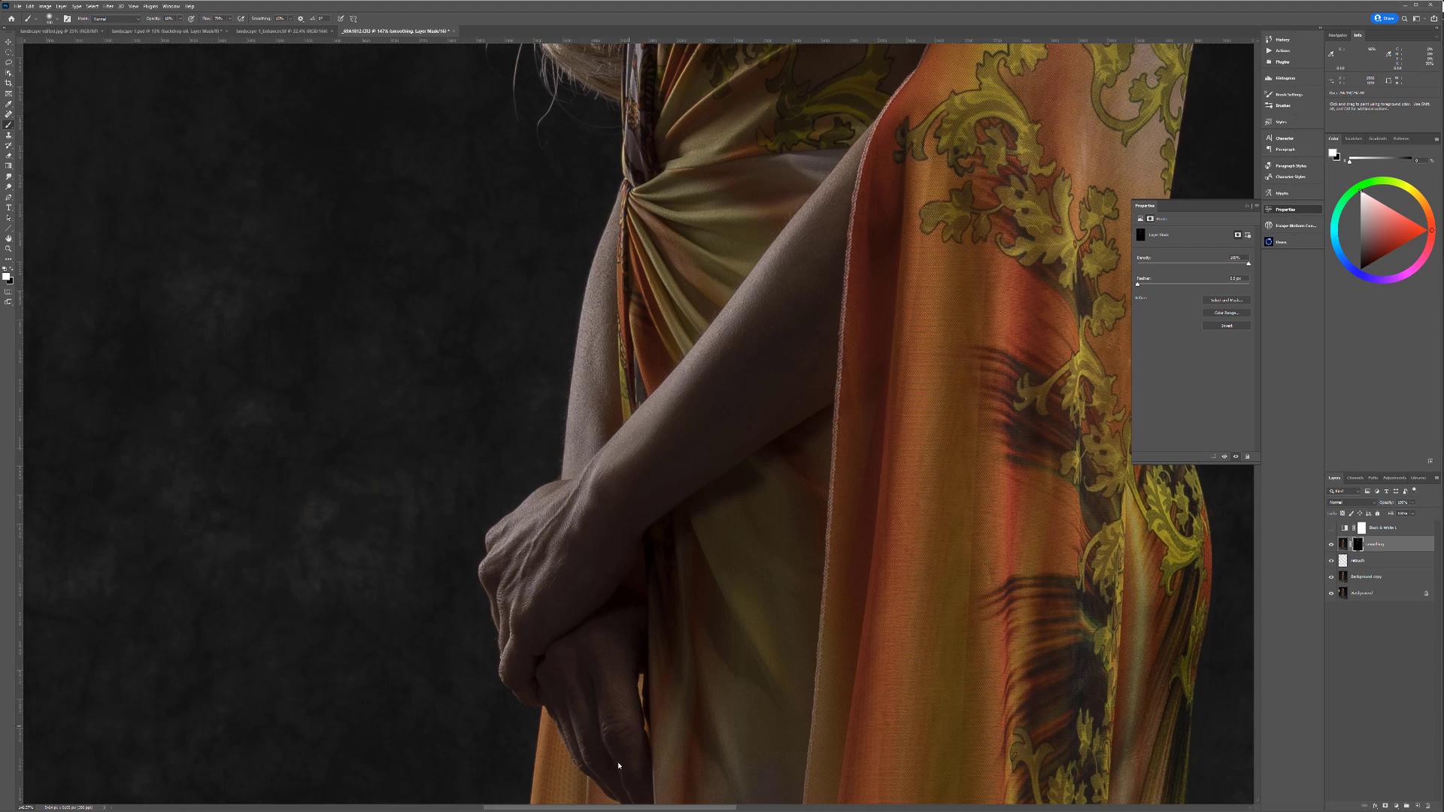
scroll(680, 617, down, 5)
drag(823, 624, 791, 262)
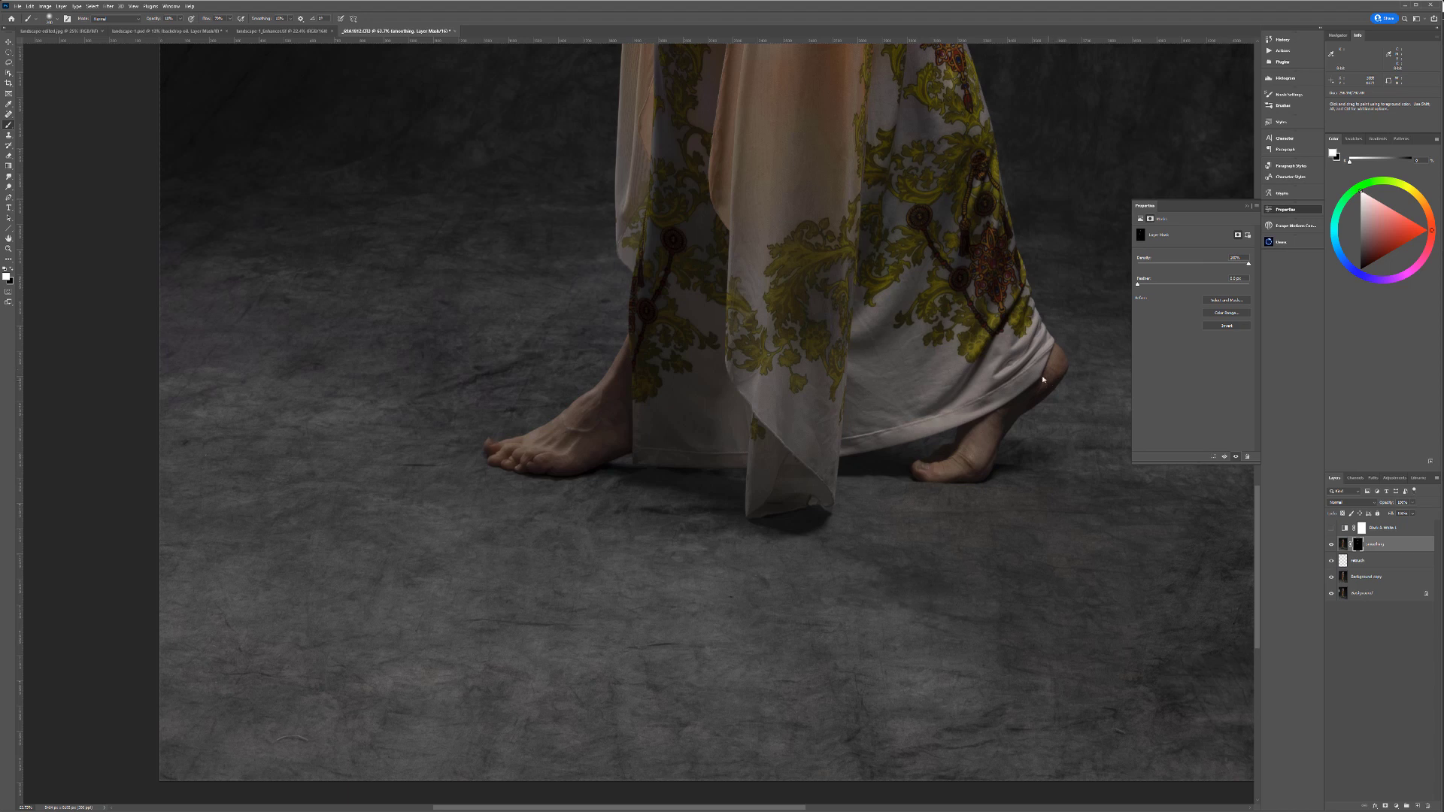
scroll(632, 373, down, 2)
scroll(632, 372, down, 5)
drag(694, 48, 698, 278)
scroll(698, 277, up, 2)
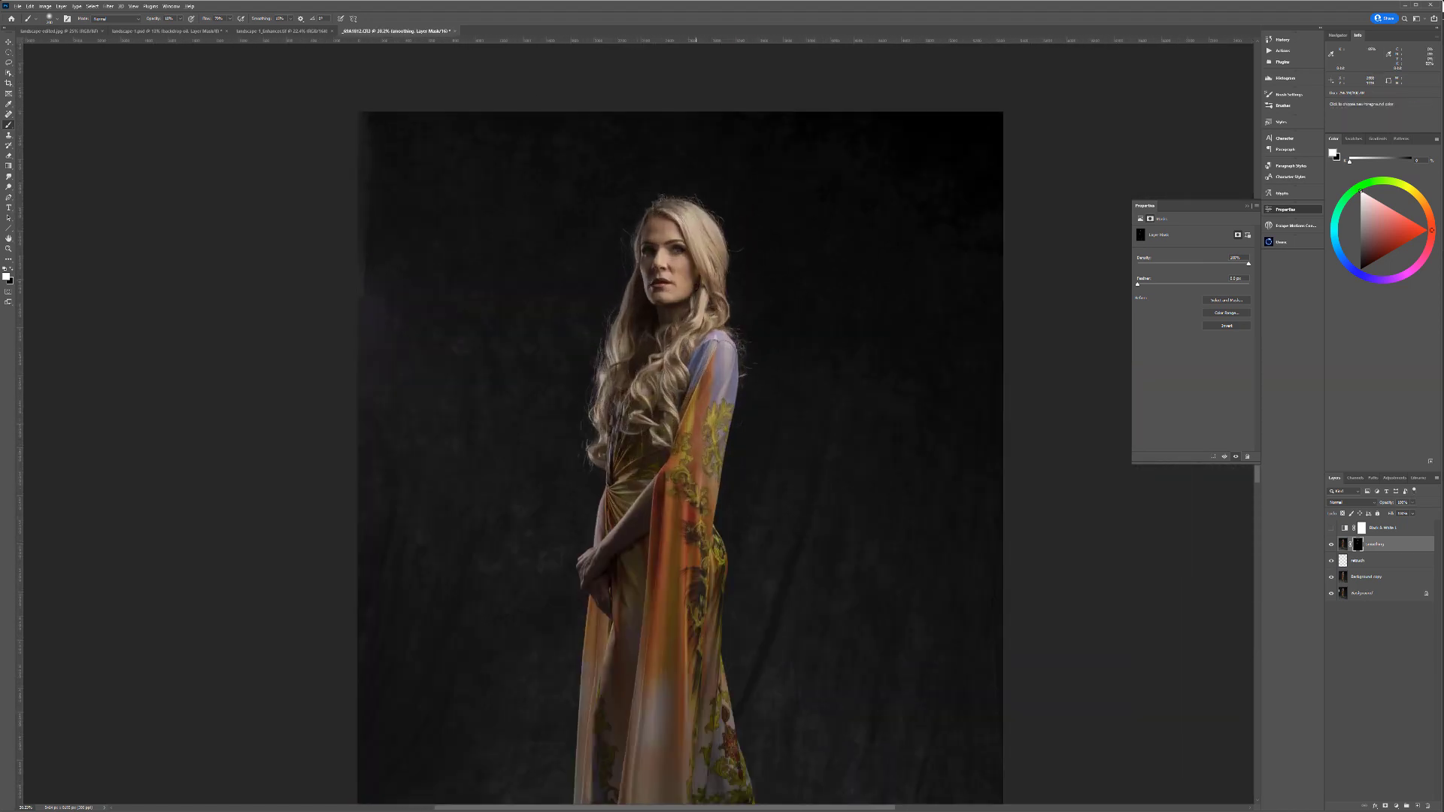
scroll(763, 354, up, 1)
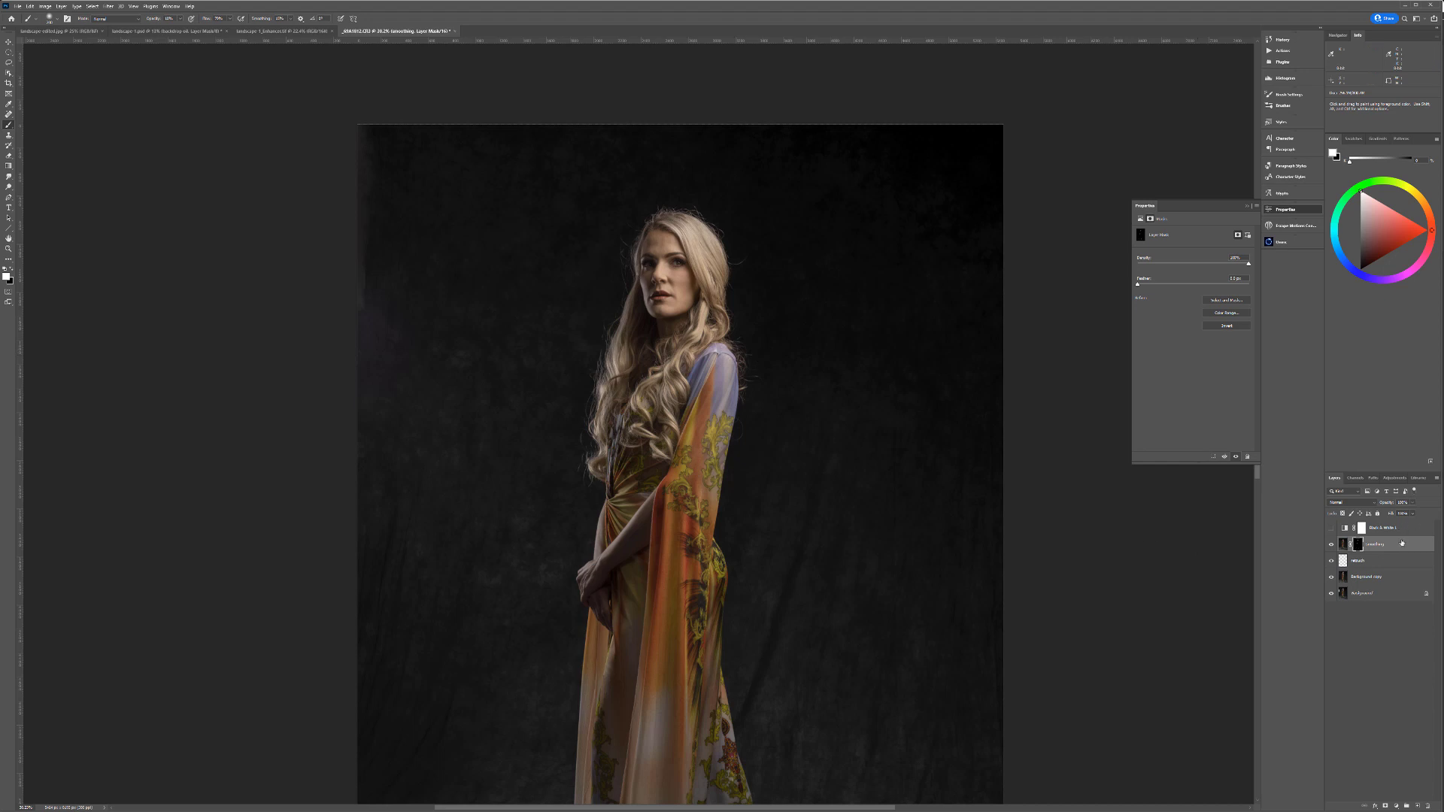
Step: Stamp all visible layers into a new layer above the smoothing layer and name it oil
key(ctrl+shift+alt+e)
double_click(1359, 545)
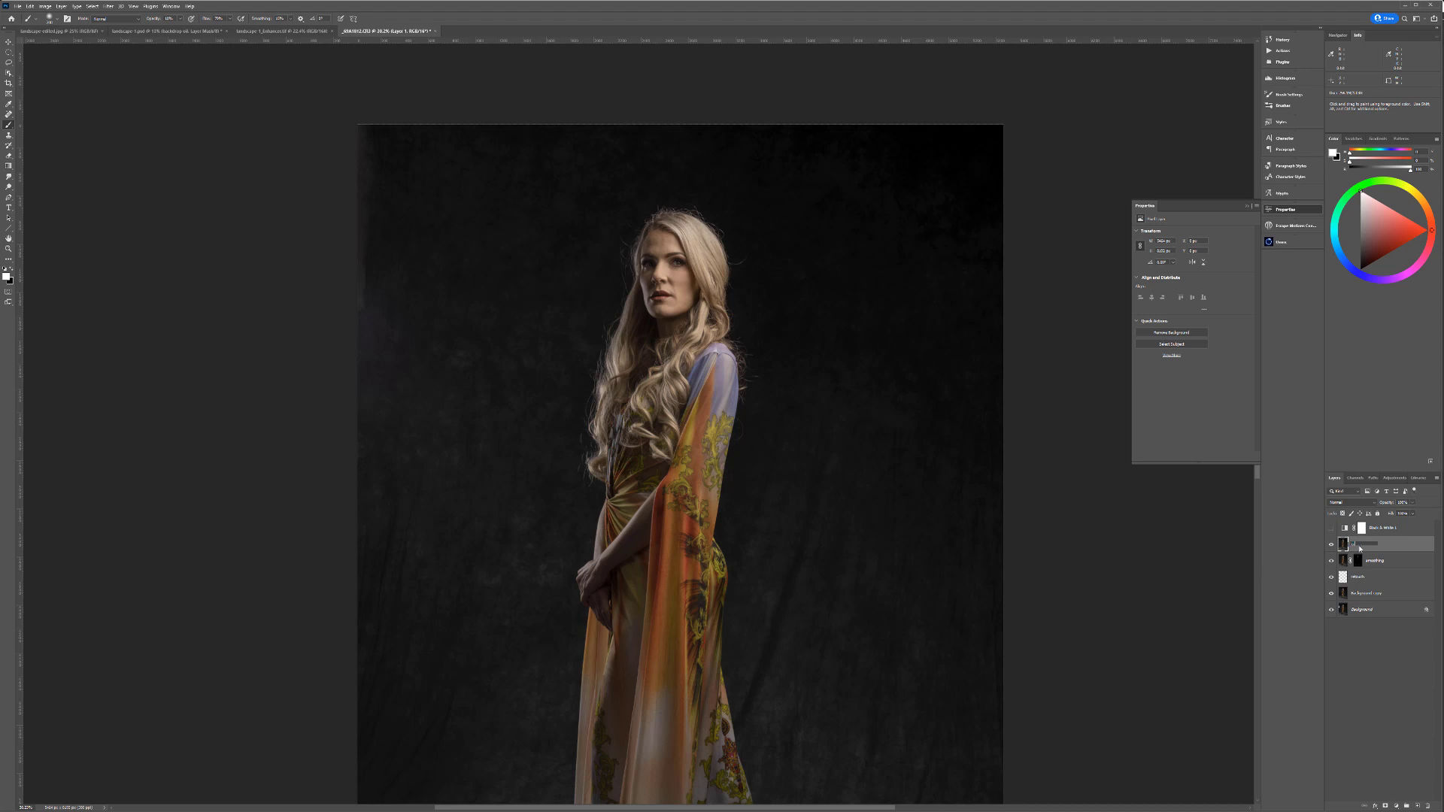
key(Return)
Step: Apply the Oil Paint filter to the oil layer with its existing settings
click(110, 7)
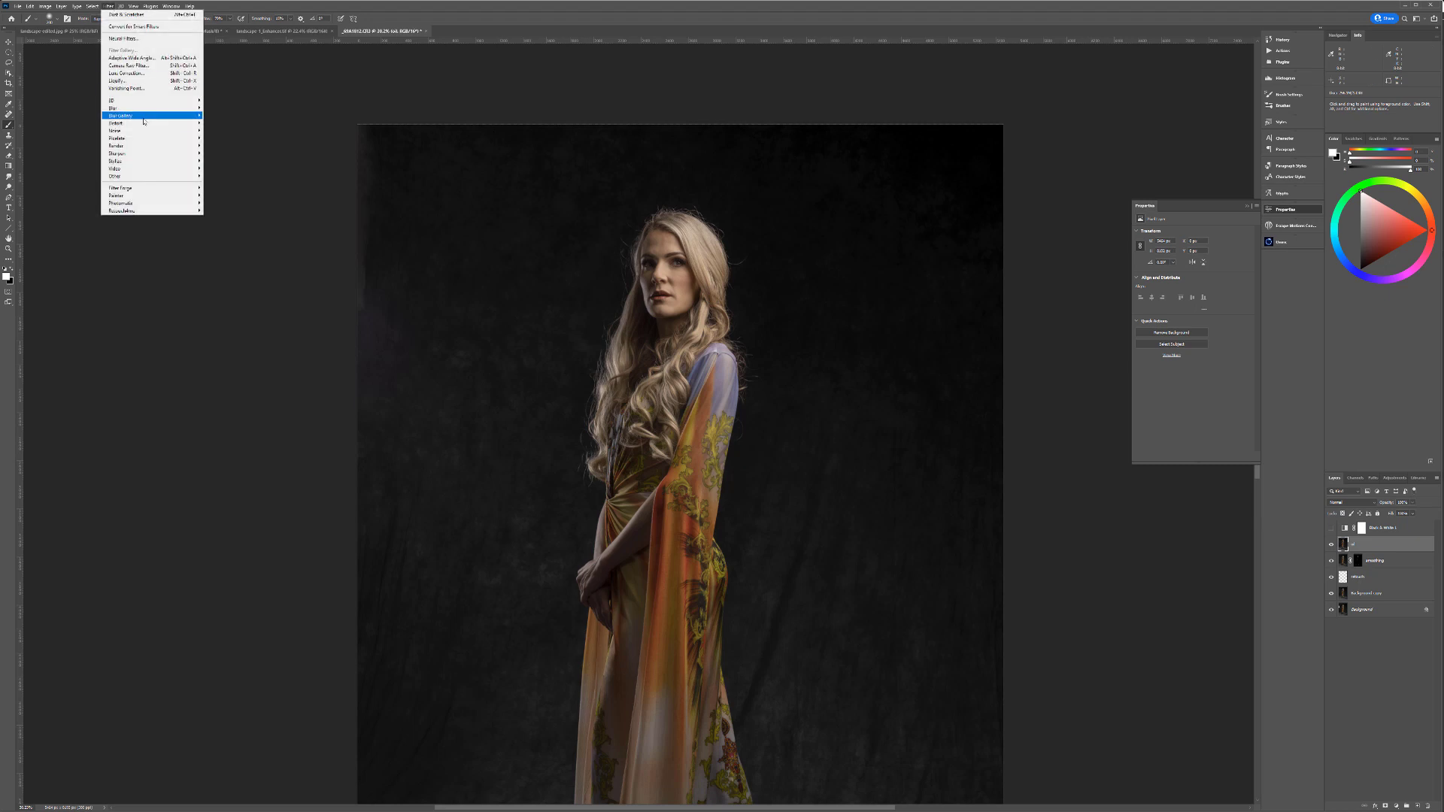
mouse_move(144, 137)
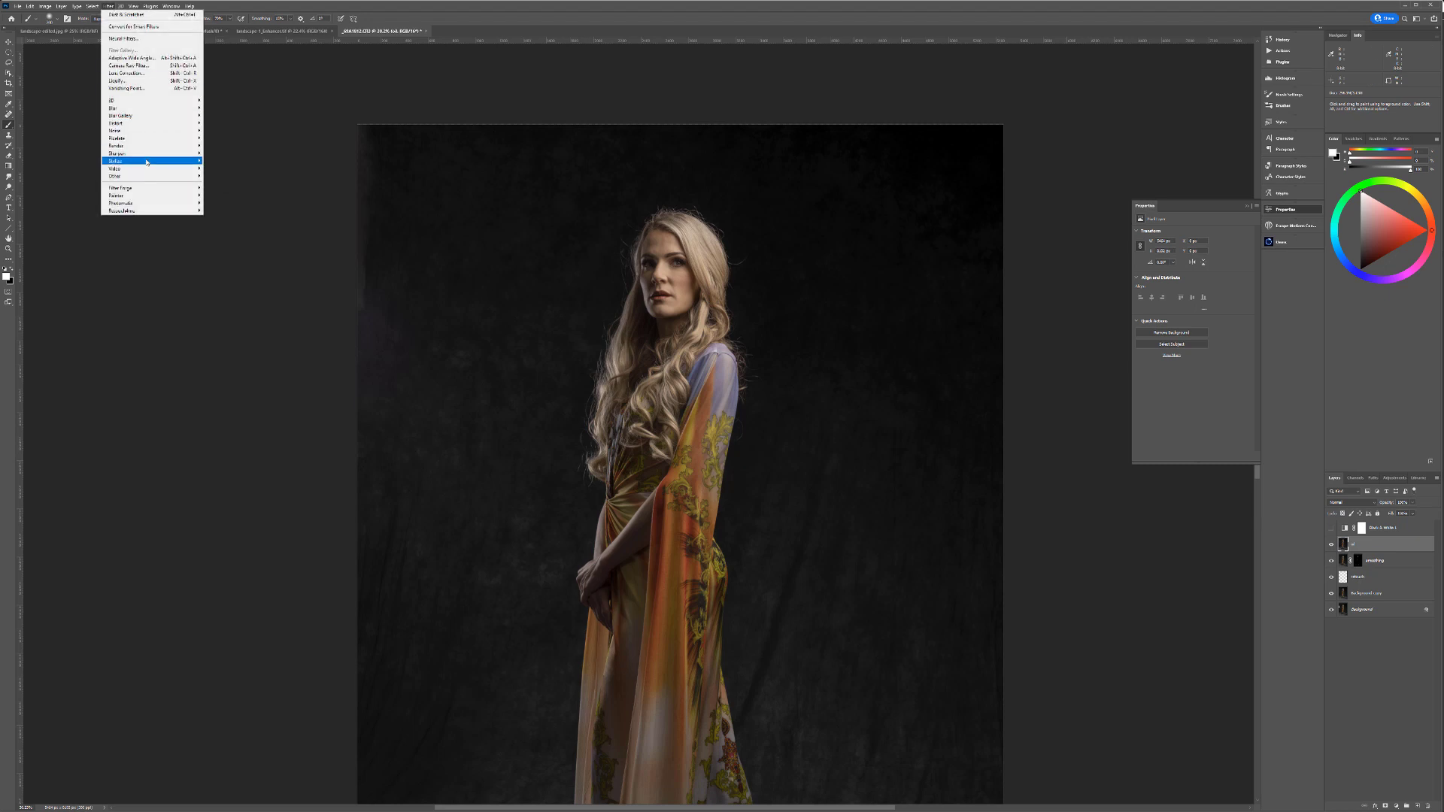
mouse_move(165, 161)
click(220, 192)
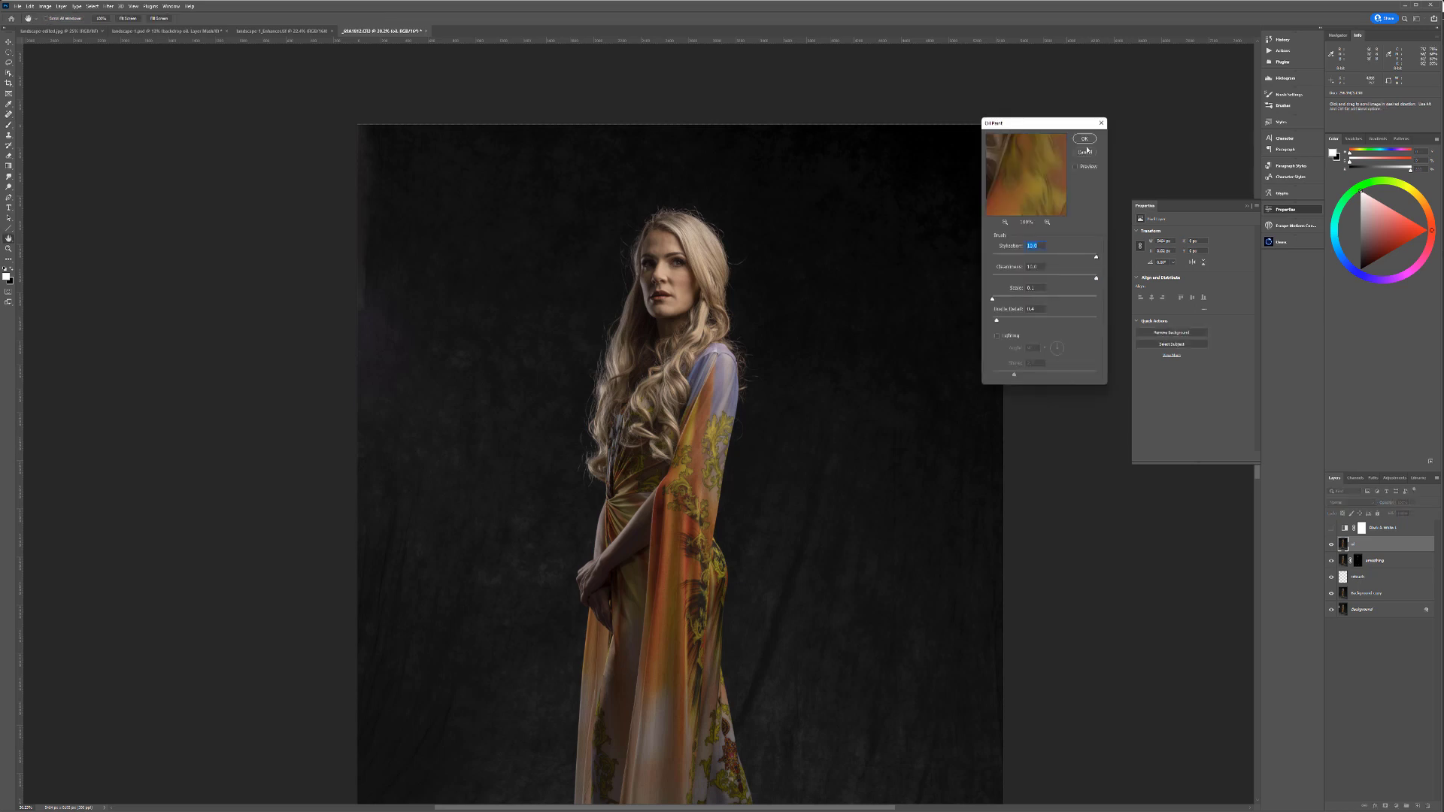
click(1083, 138)
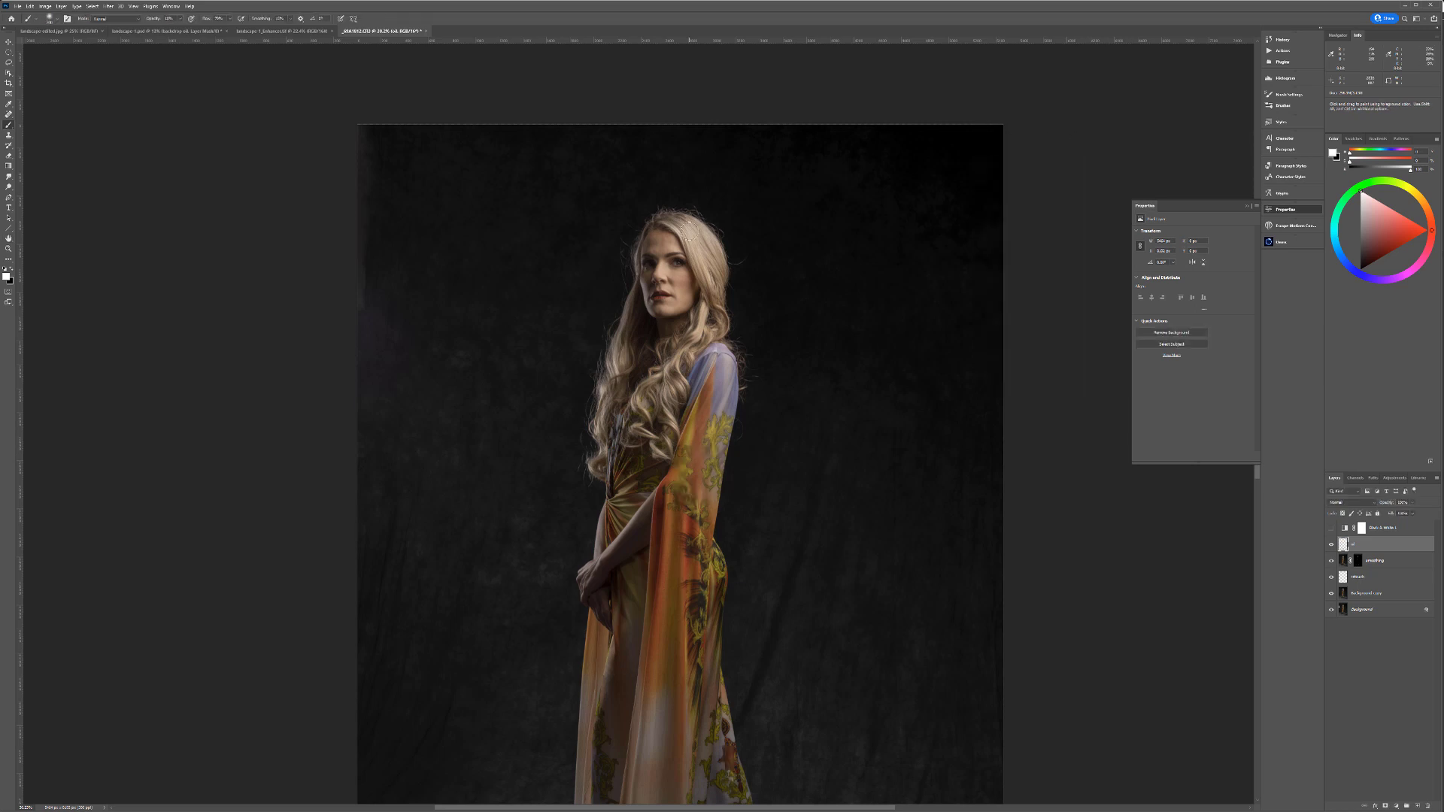
Step: Sharpen the oil layer with the Unsharp Mask filter at its existing settings
click(108, 7)
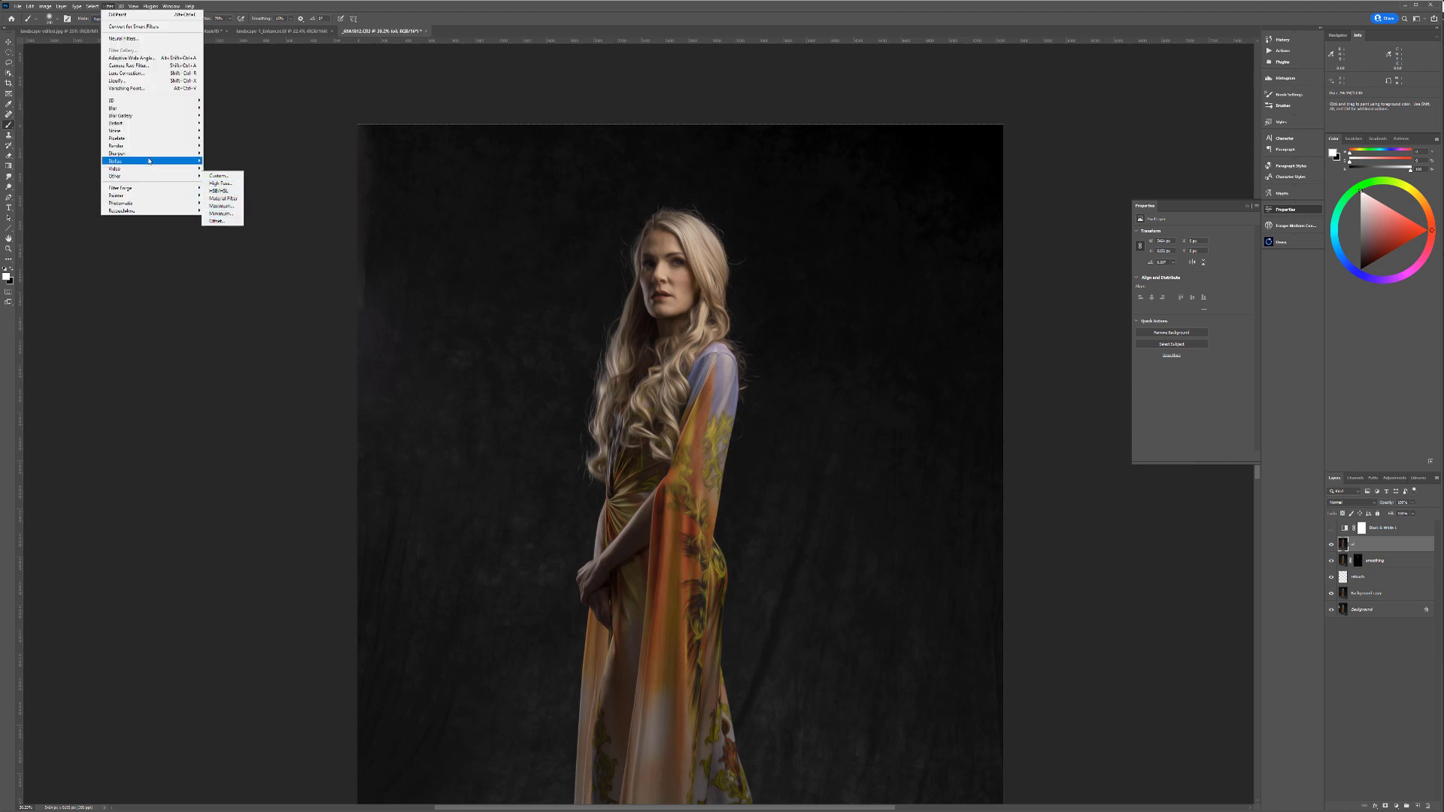
click(226, 191)
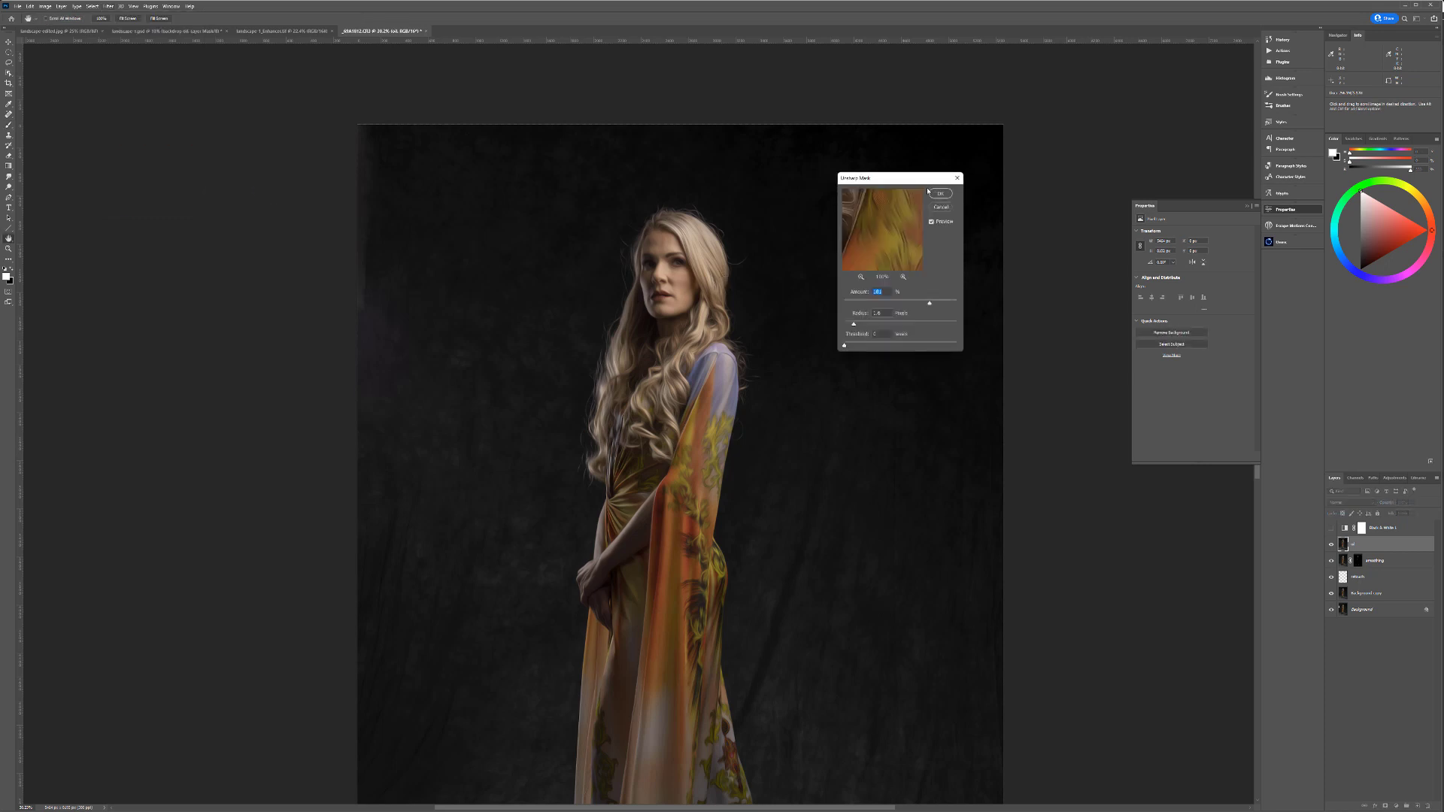
click(939, 193)
key(b)
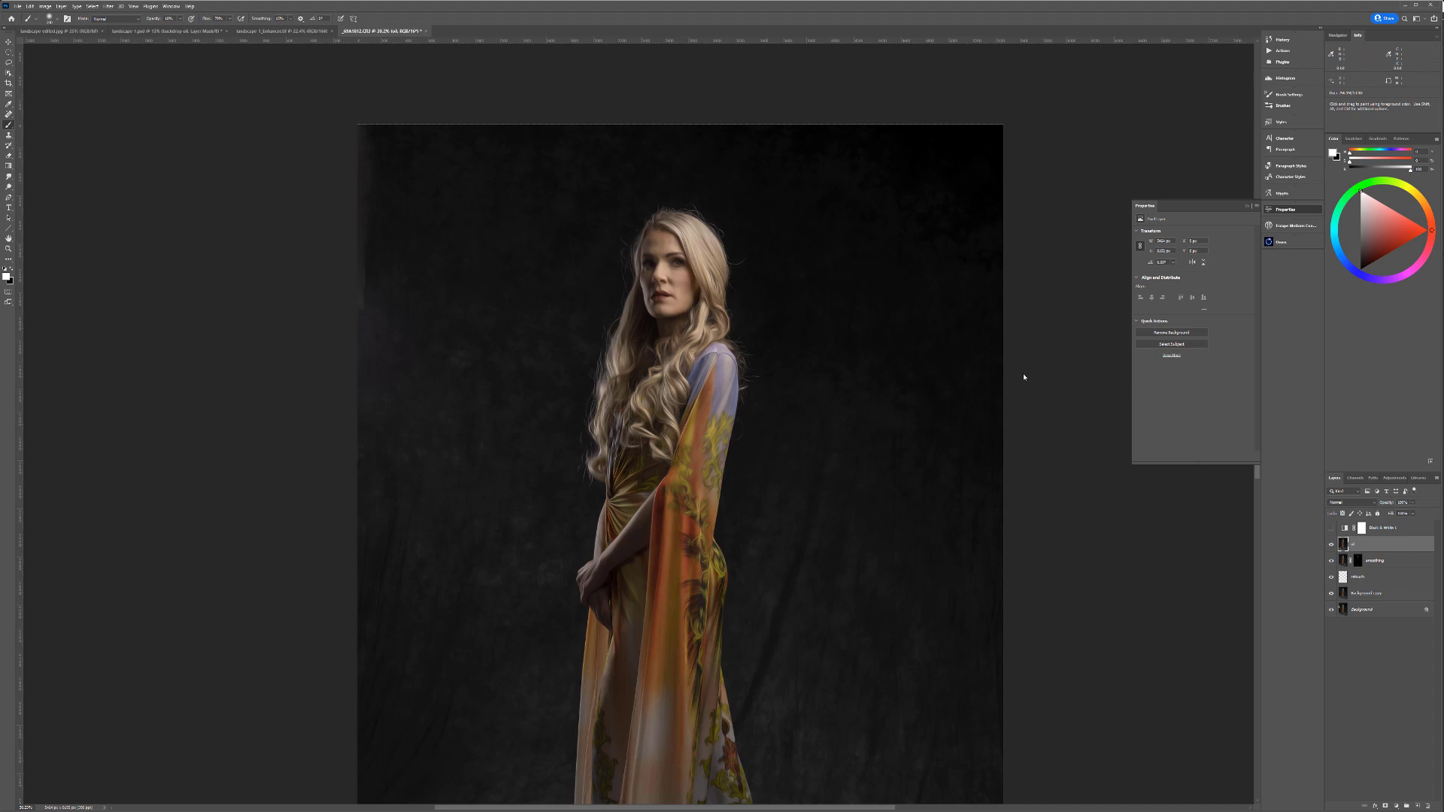
Step: Compare the face with and without the oil layer, and hide the oil effect behind a black mask
click(8, 41)
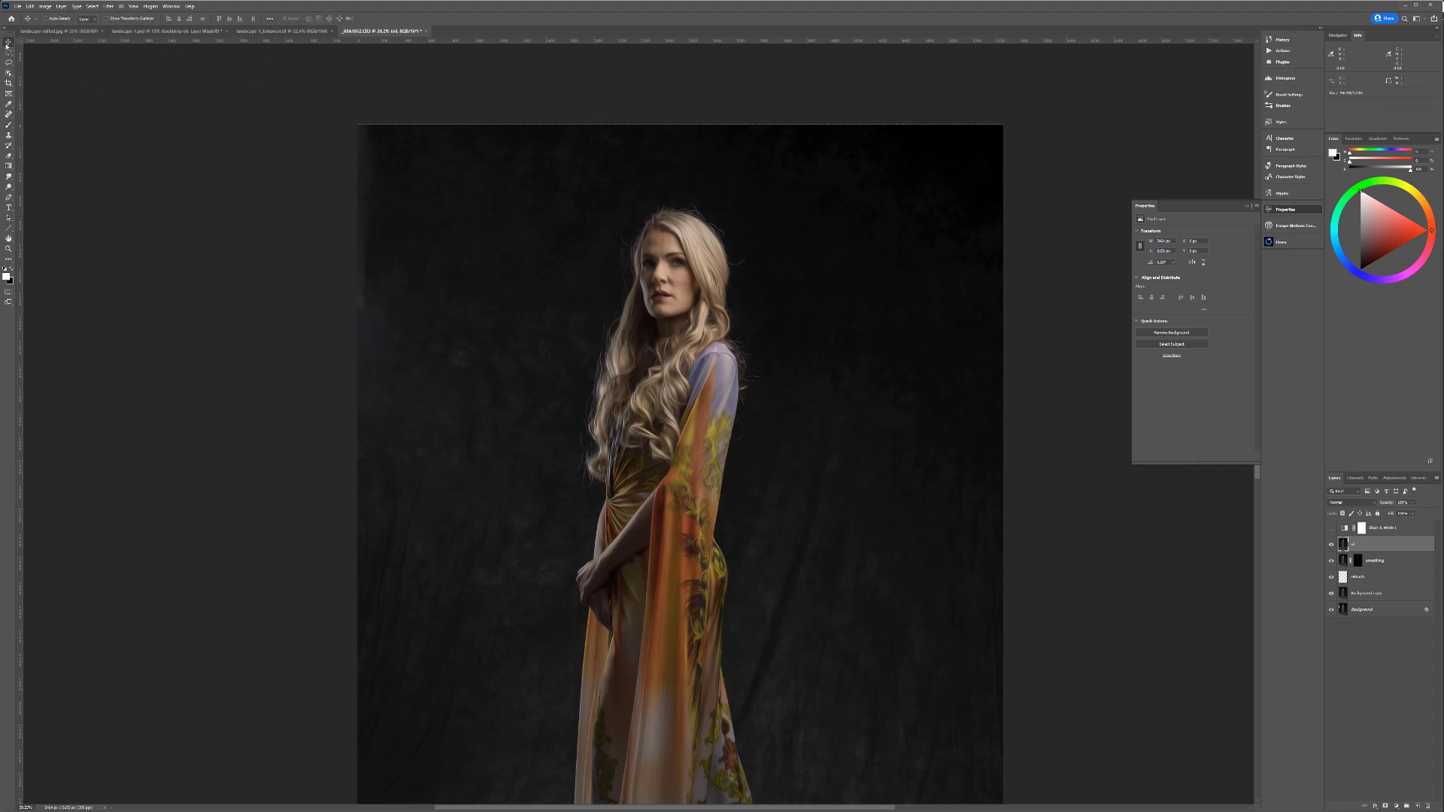
scroll(753, 242, up, 7)
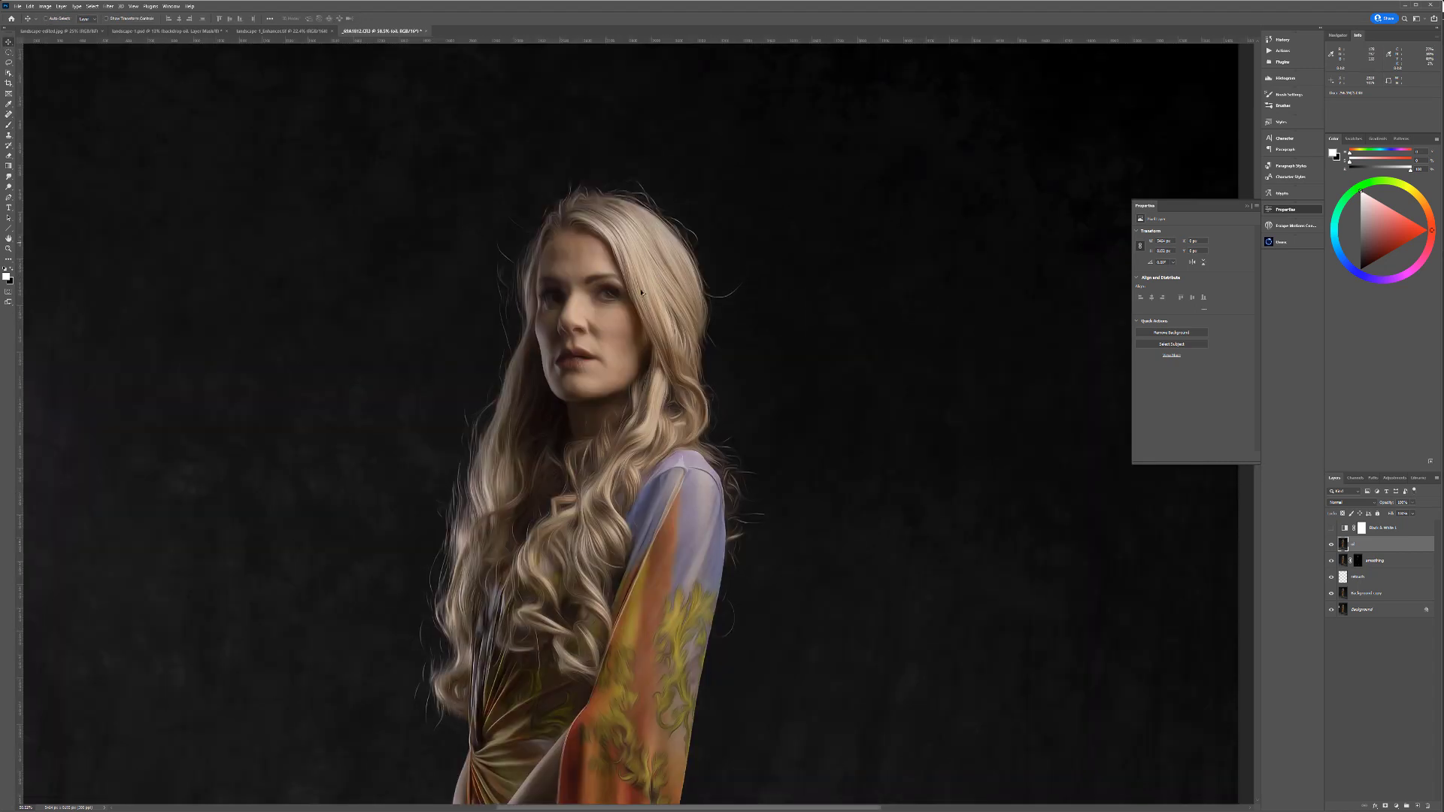
scroll(652, 314, up, 10)
drag(789, 285, 717, 373)
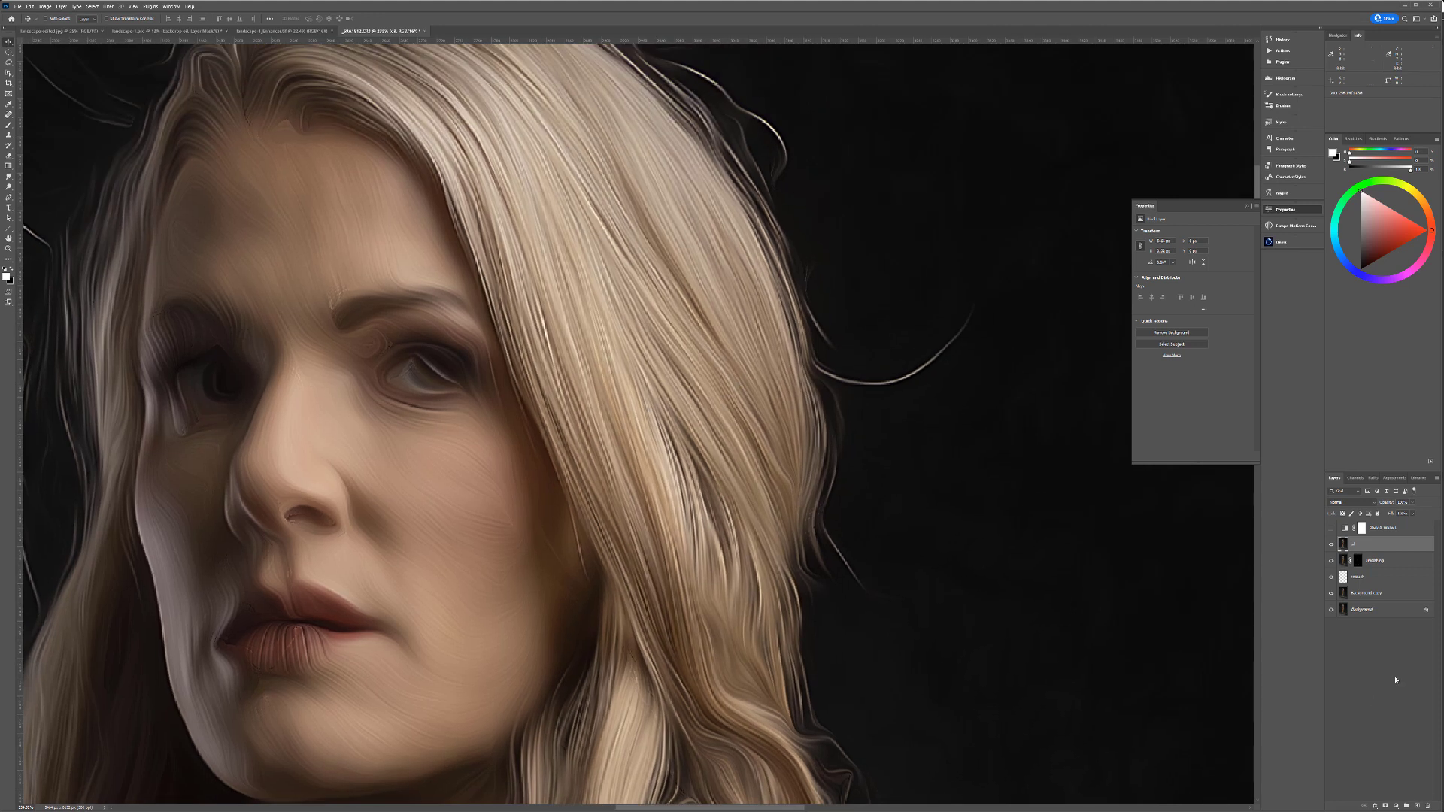
click(1331, 544)
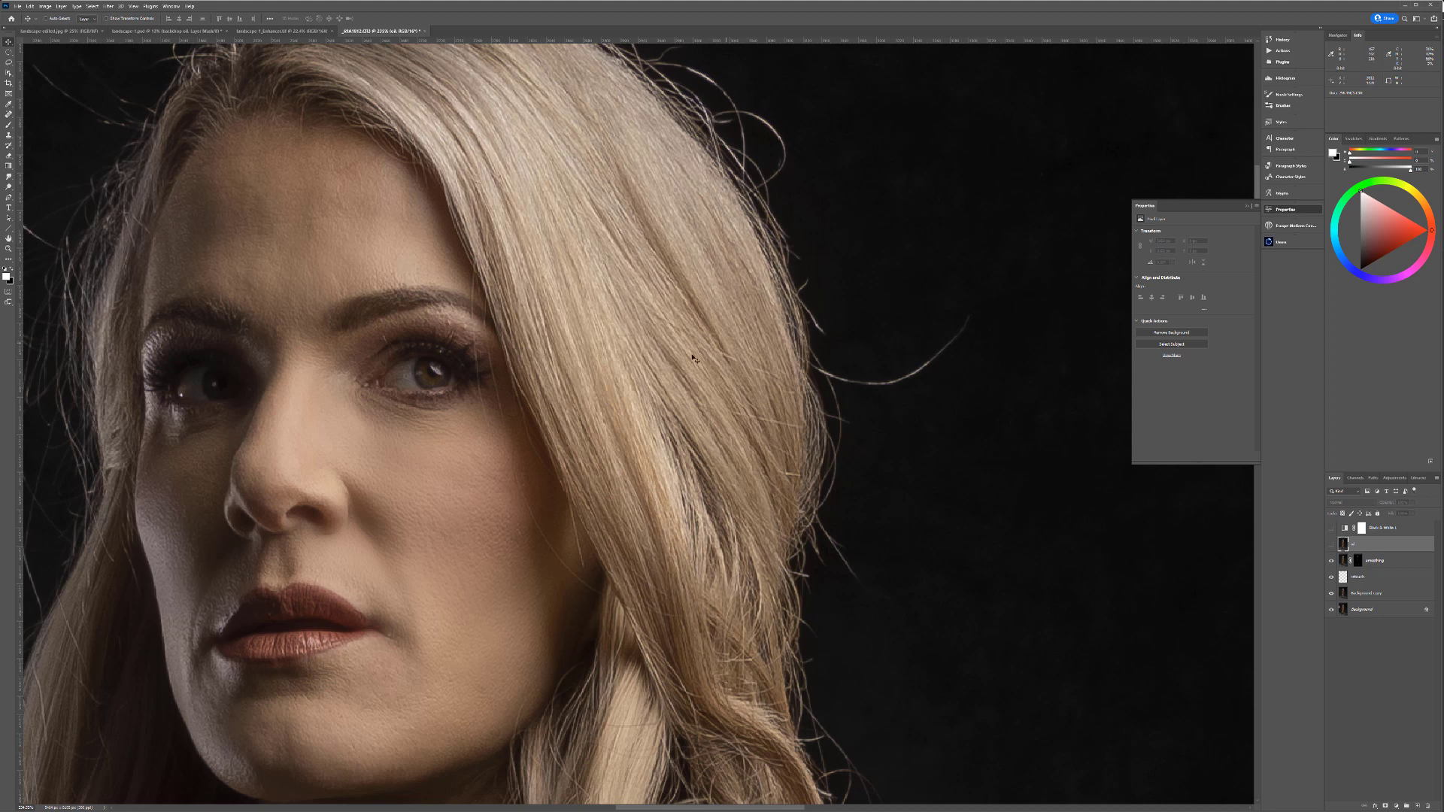
click(1332, 543)
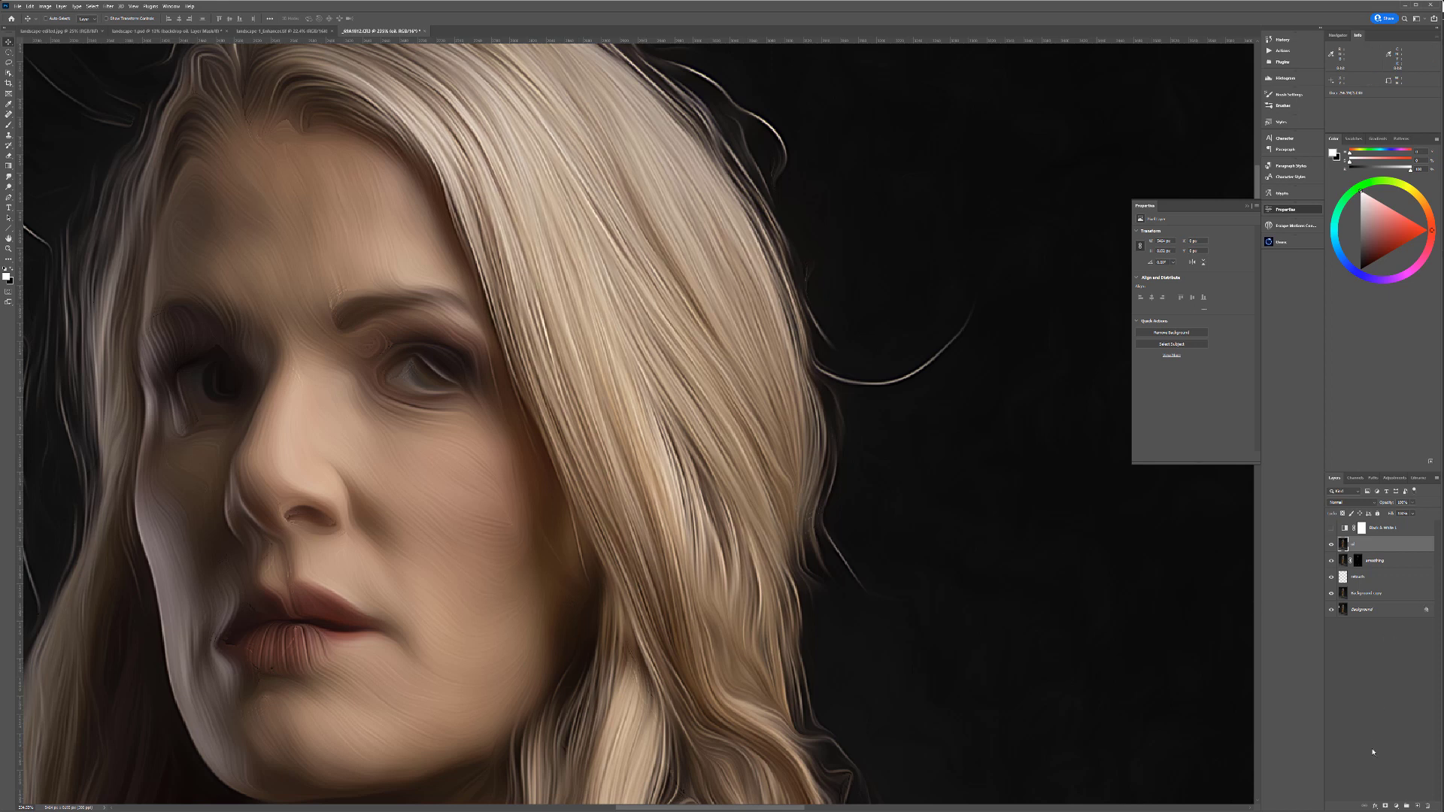
alt+click(1386, 806)
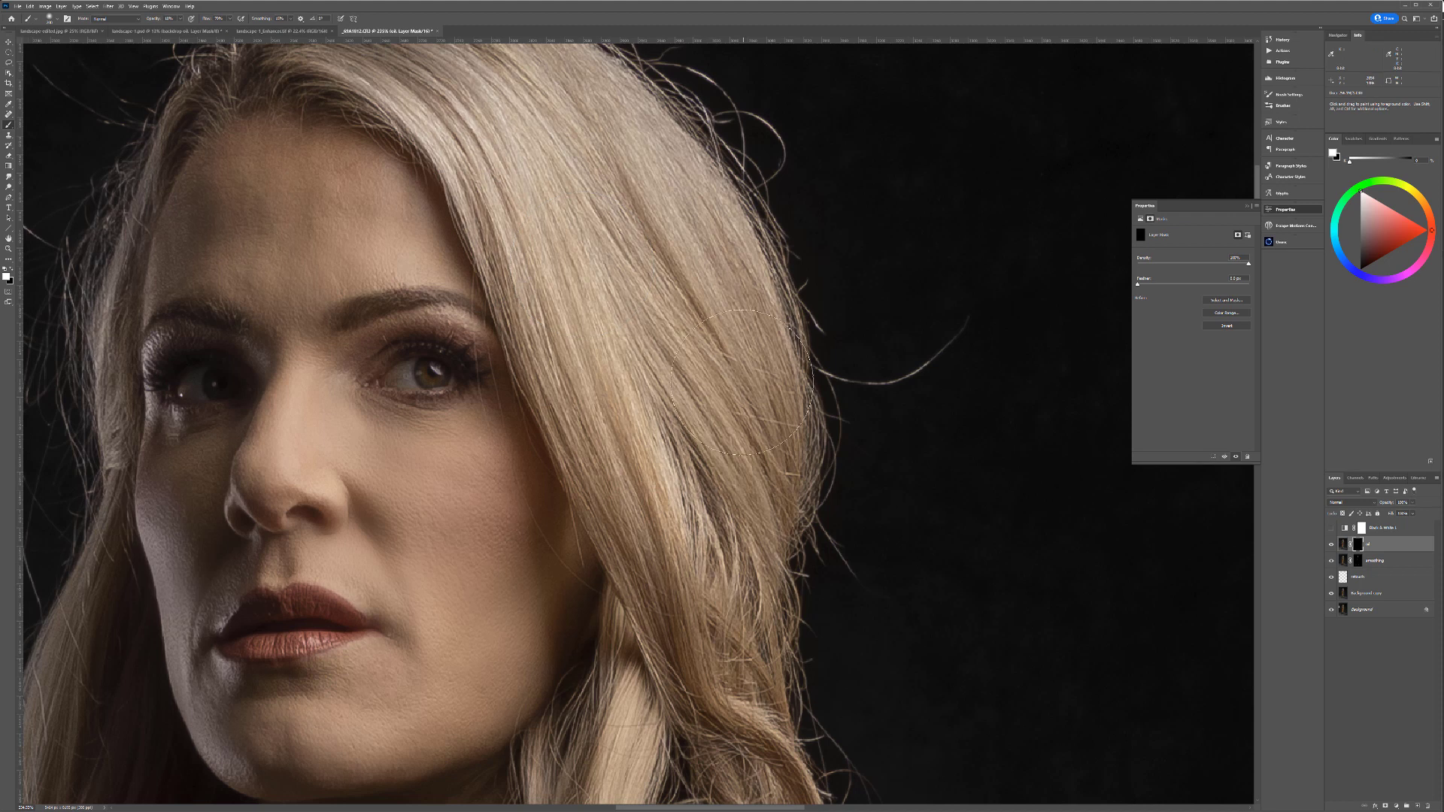
Step: Paint white on the oil layer's mask to bring the oil effect into the hair from the crown to the shoulder
drag(635, 291, 842, 623)
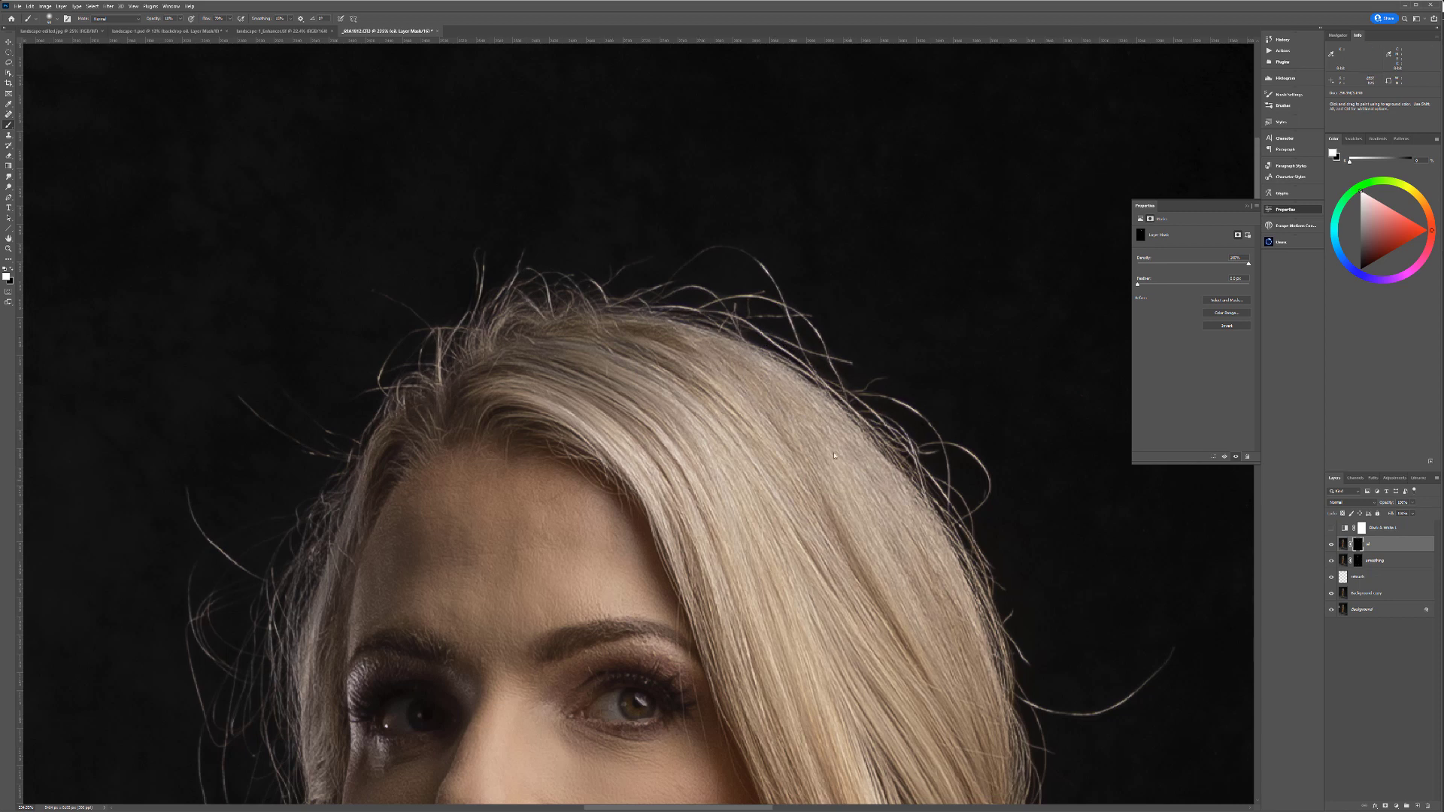
drag(843, 547, 537, 202)
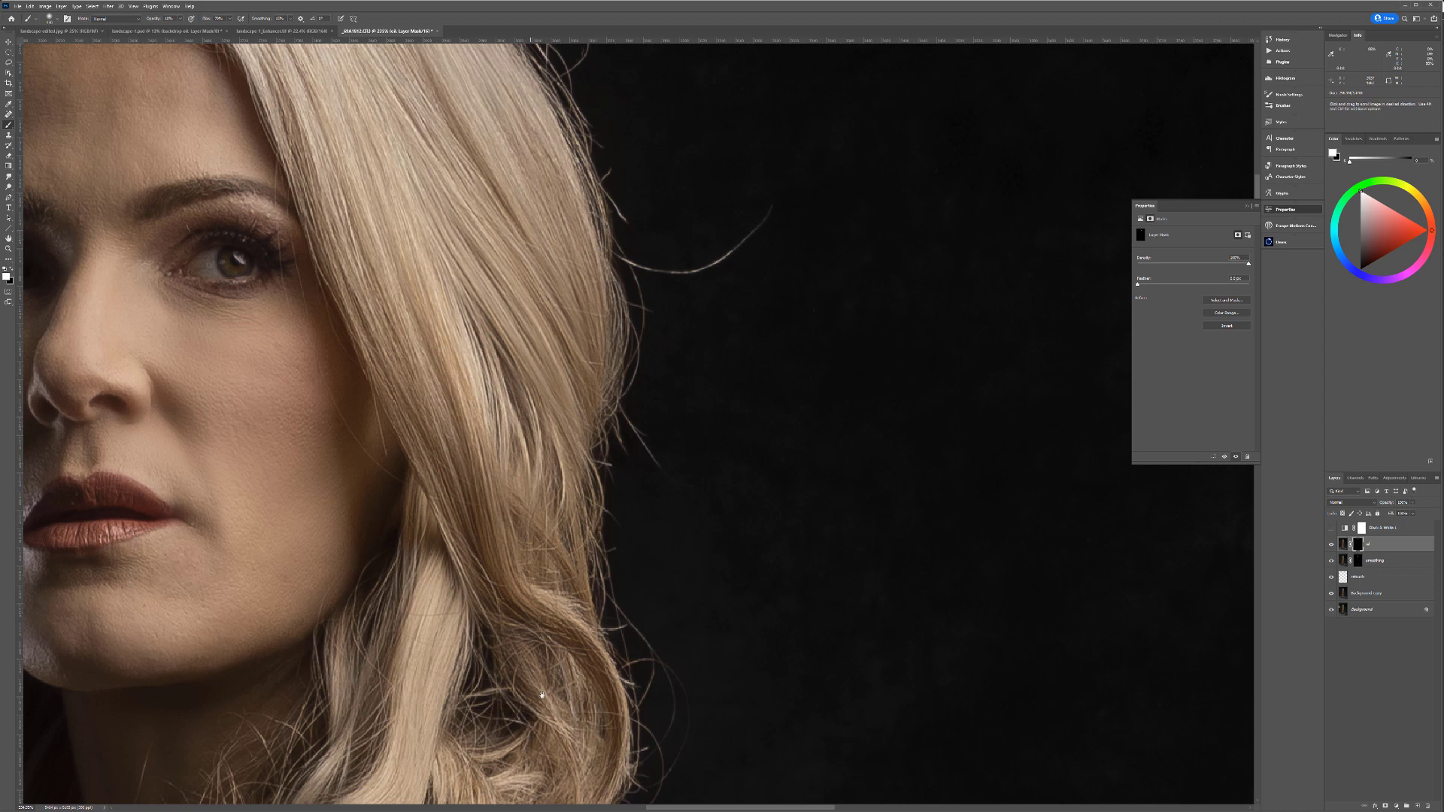
drag(526, 707, 590, 343)
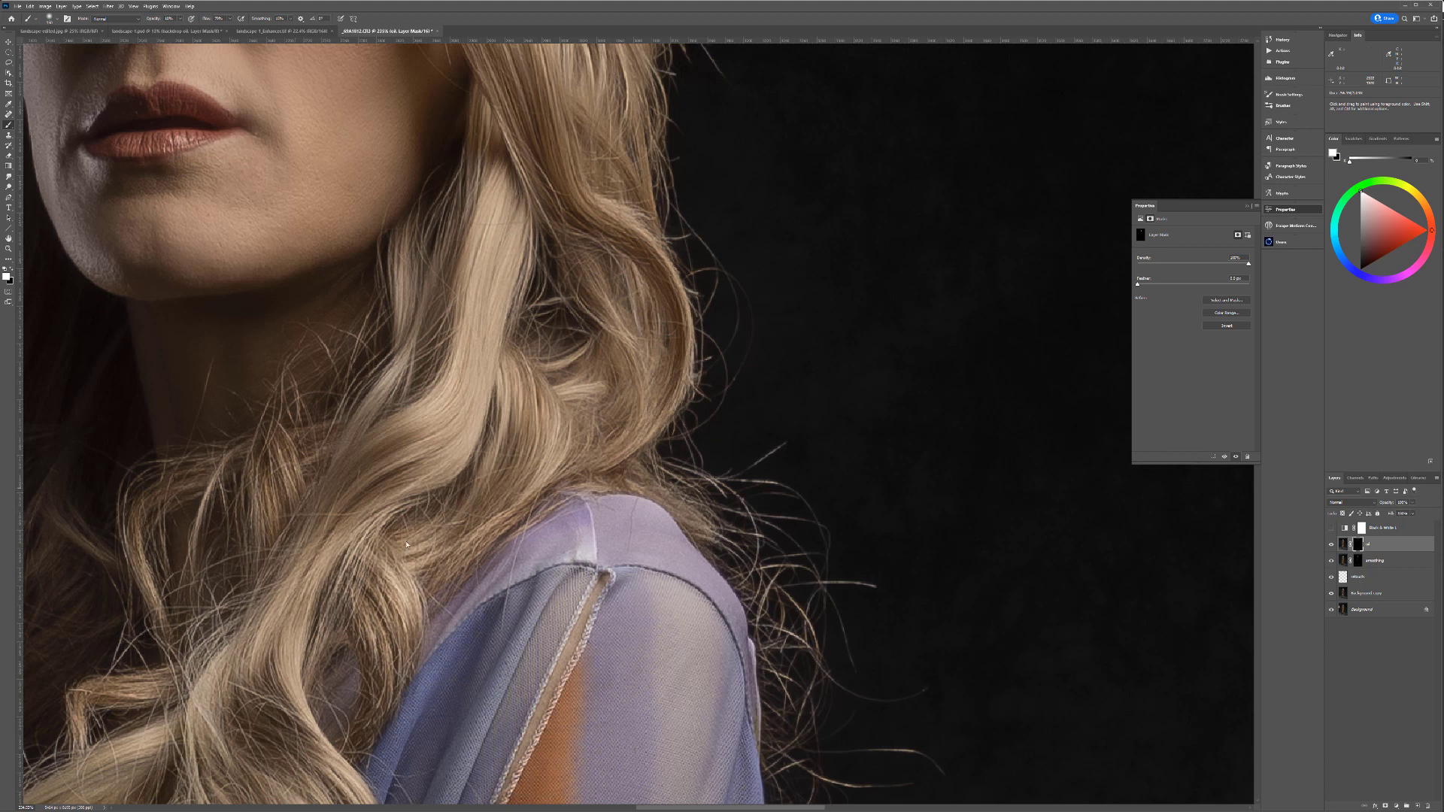
key(space)
drag(542, 288, 628, 447)
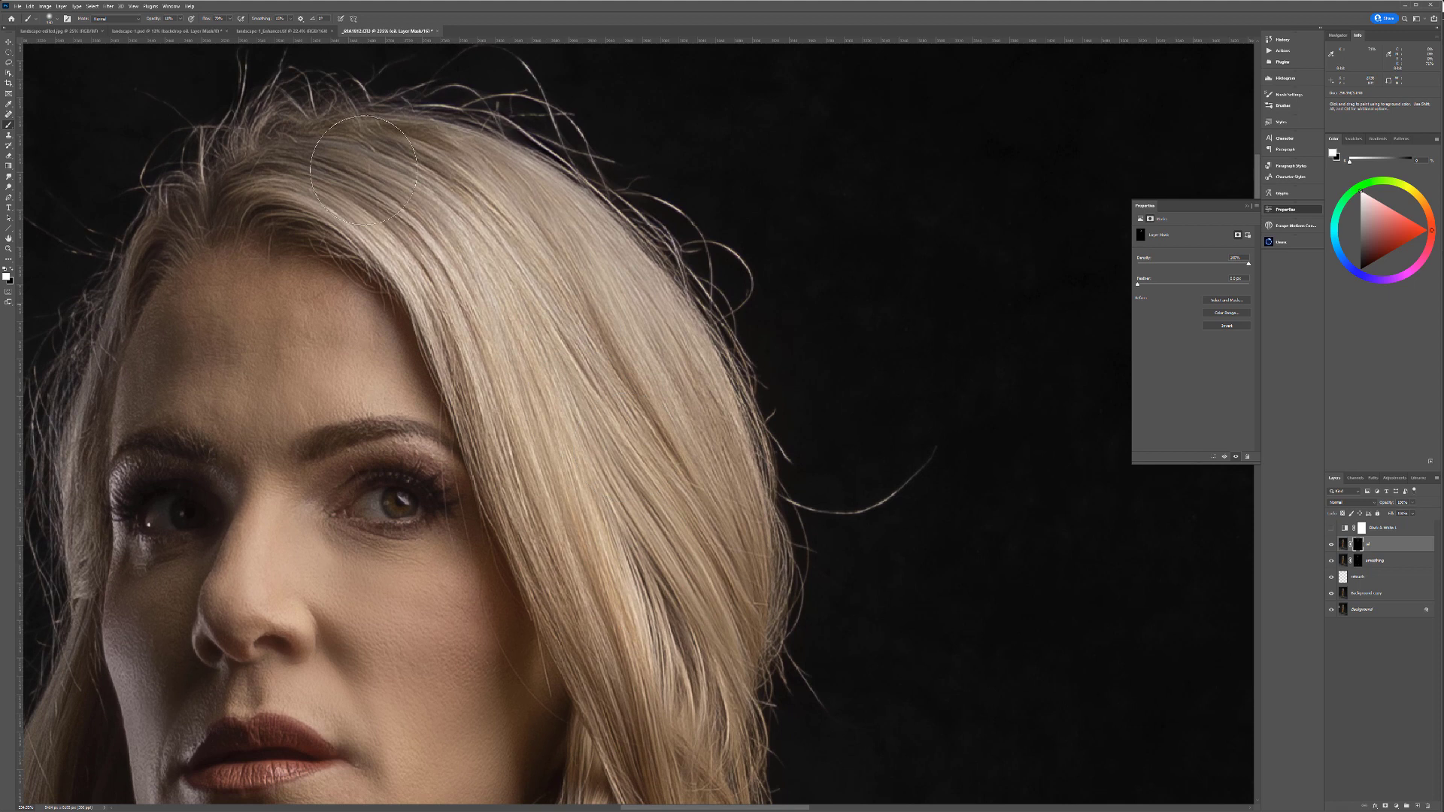
Step: Toggle the oil layer's visibility repeatedly to compare the painted hair with the original
click(1330, 545)
click(1330, 545)
click(1331, 546)
click(1332, 546)
click(1332, 546)
click(1331, 546)
click(1330, 546)
Step: Paint the oil effect onto the hair beside the shadowed cheek and down through the long curls over the chest
drag(108, 421, 511, 219)
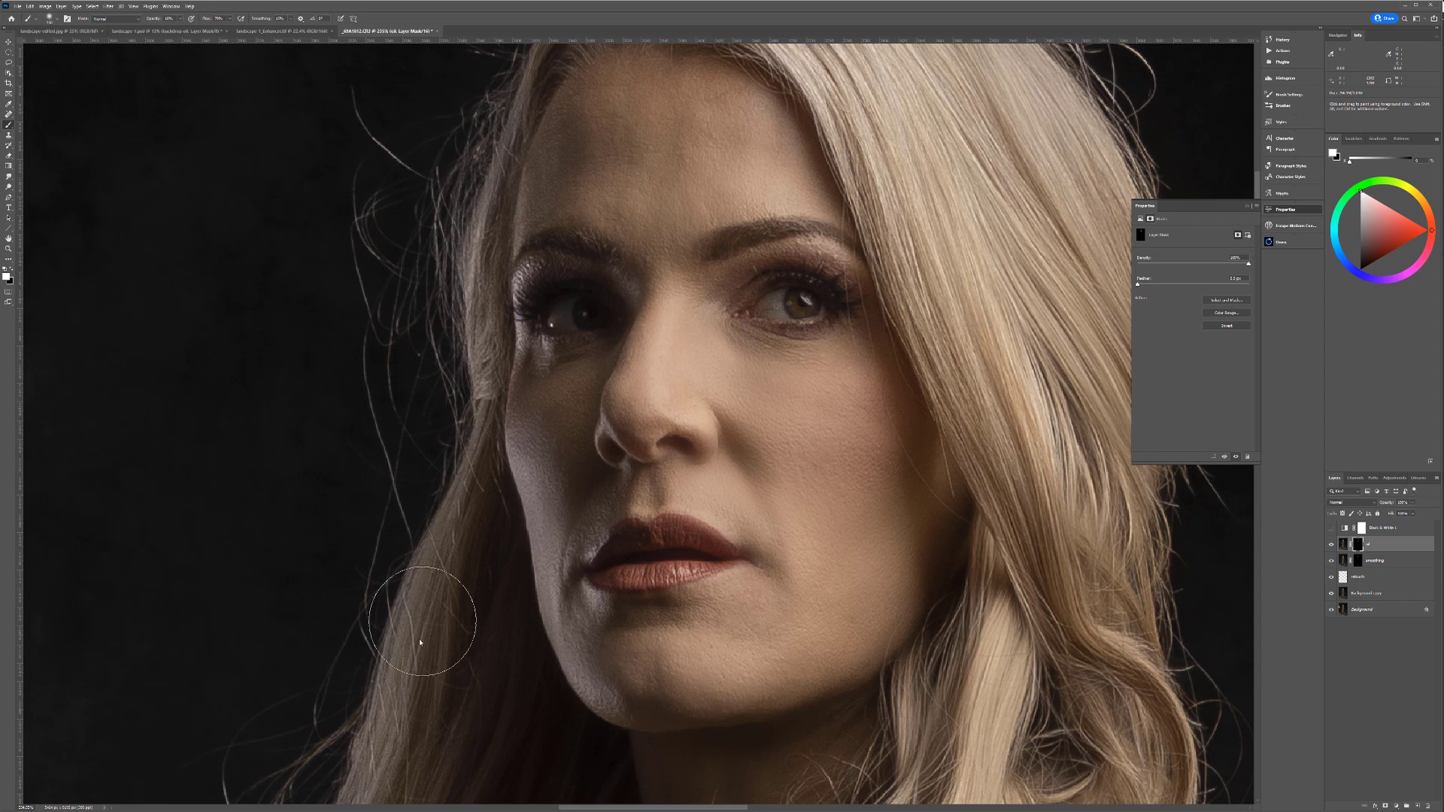
drag(470, 613, 403, 467)
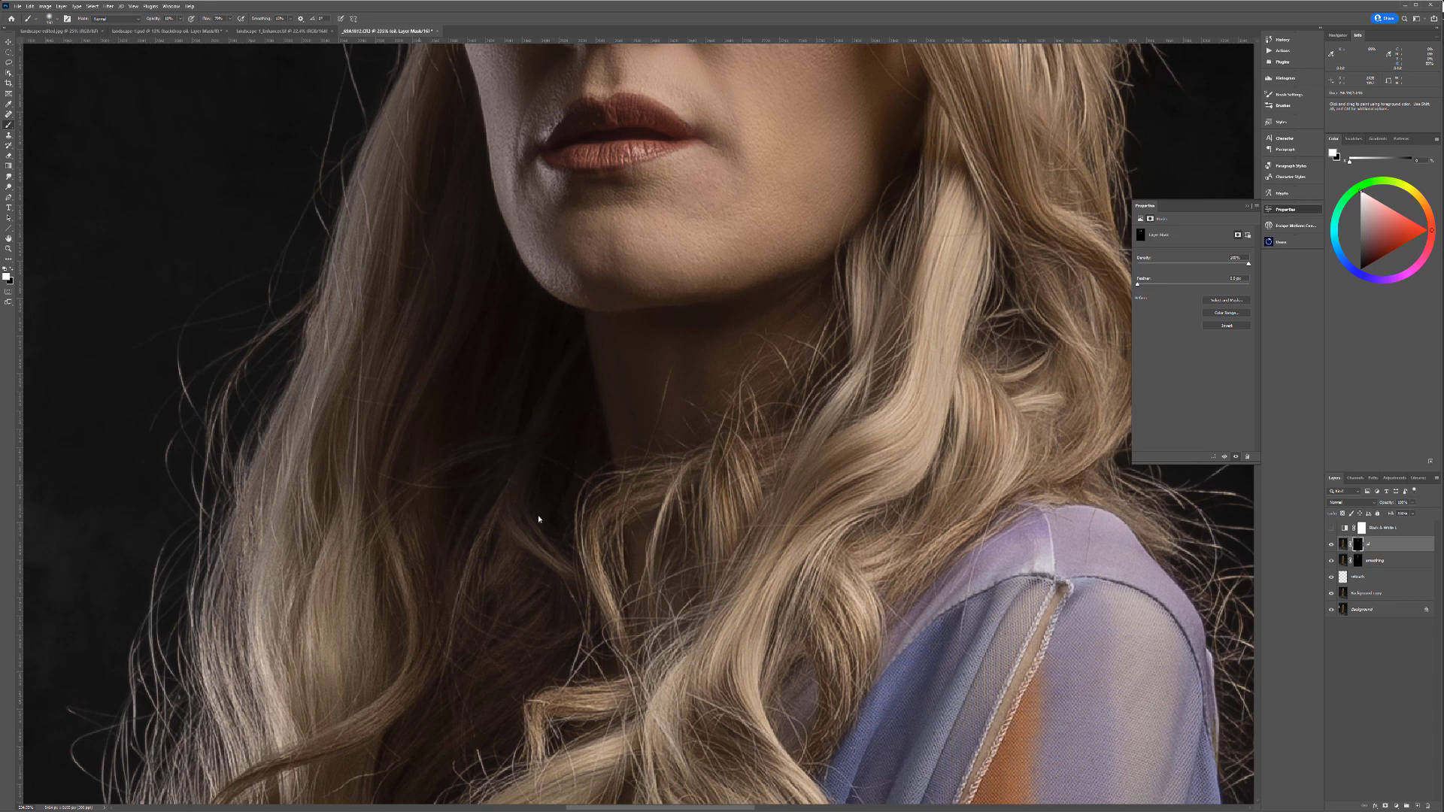
drag(370, 519, 468, 332)
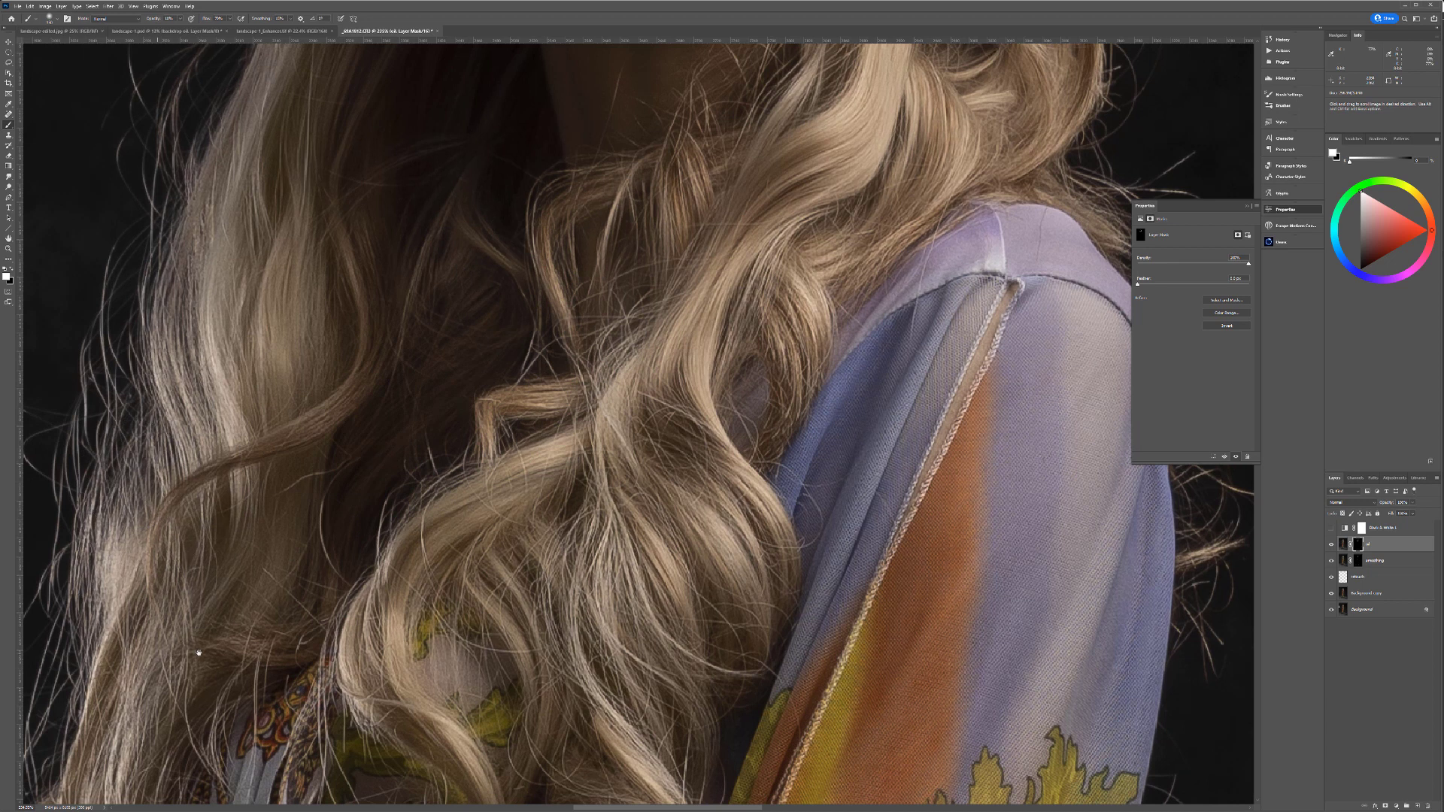
drag(197, 645, 318, 321)
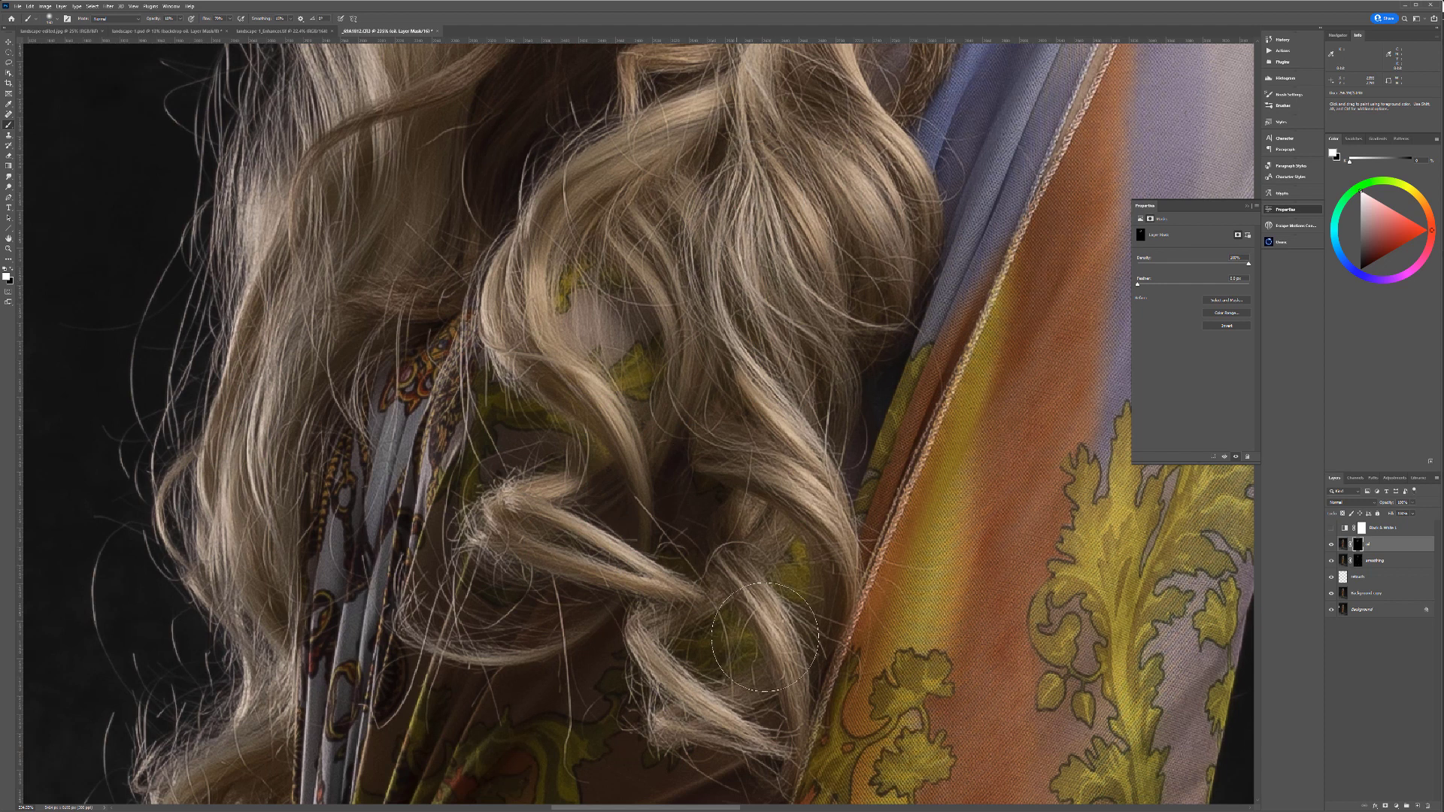
drag(240, 725, 384, 555)
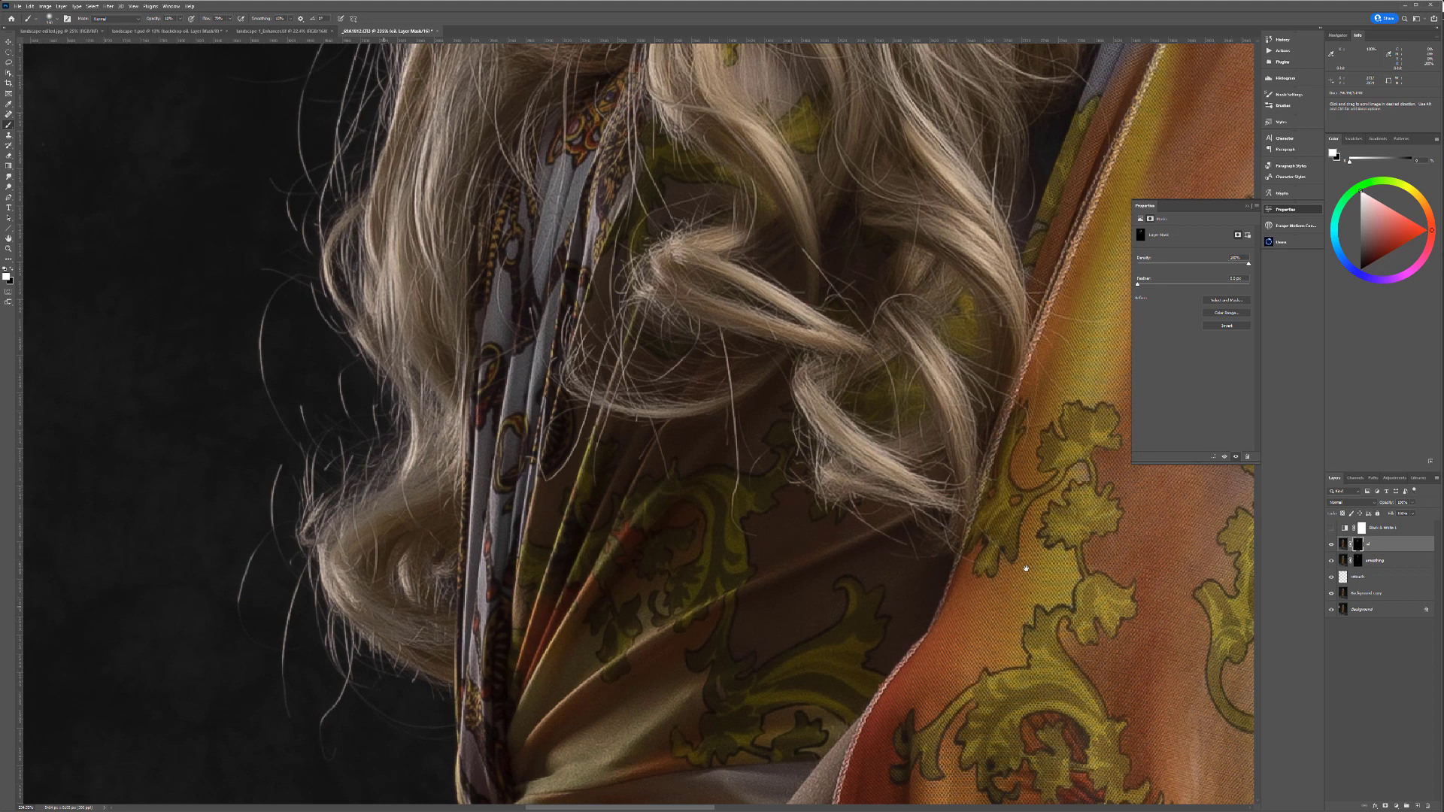
Step: Return to the dress shoulder and paint the oil effect onto the upper sleeve's stitched seam with a much smaller brush
drag(1014, 543, 438, 800)
drag(554, 468, 611, 642)
mouse_move(682, 380)
mouse_down()
mouse_move(666, 491)
mouse_move(602, 616)
mouse_up()
key(bracketleft)
key(bracketleft)
key(bracketleft)
key(bracketleft)
key(bracketleft)
key(bracketleft)
scroll(710, 369, up, 8)
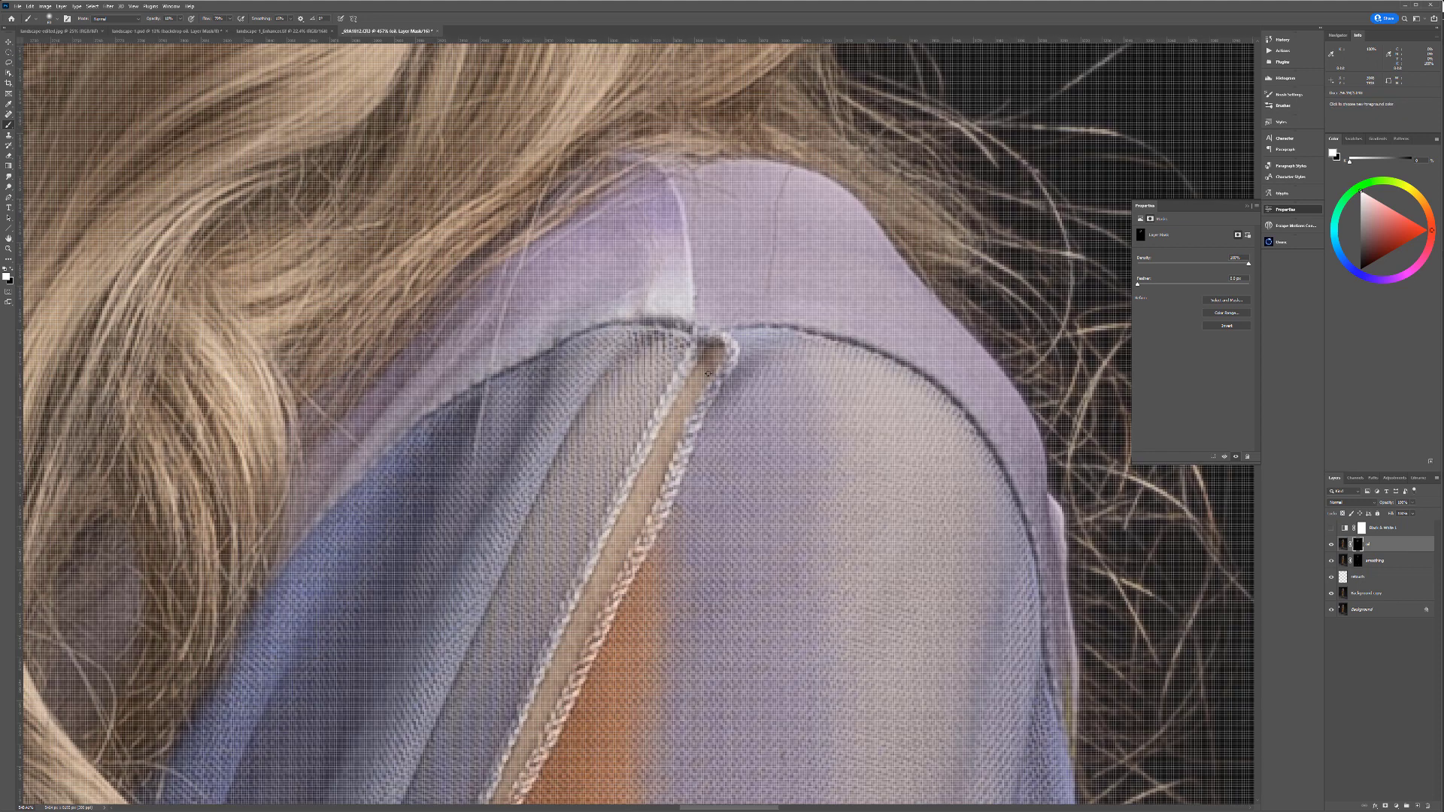
scroll(712, 369, down, 4)
key(bracketleft)
key(bracketleft)
mouse_move(731, 365)
mouse_down()
mouse_move(722, 384)
mouse_move(712, 347)
mouse_move(716, 364)
mouse_up()
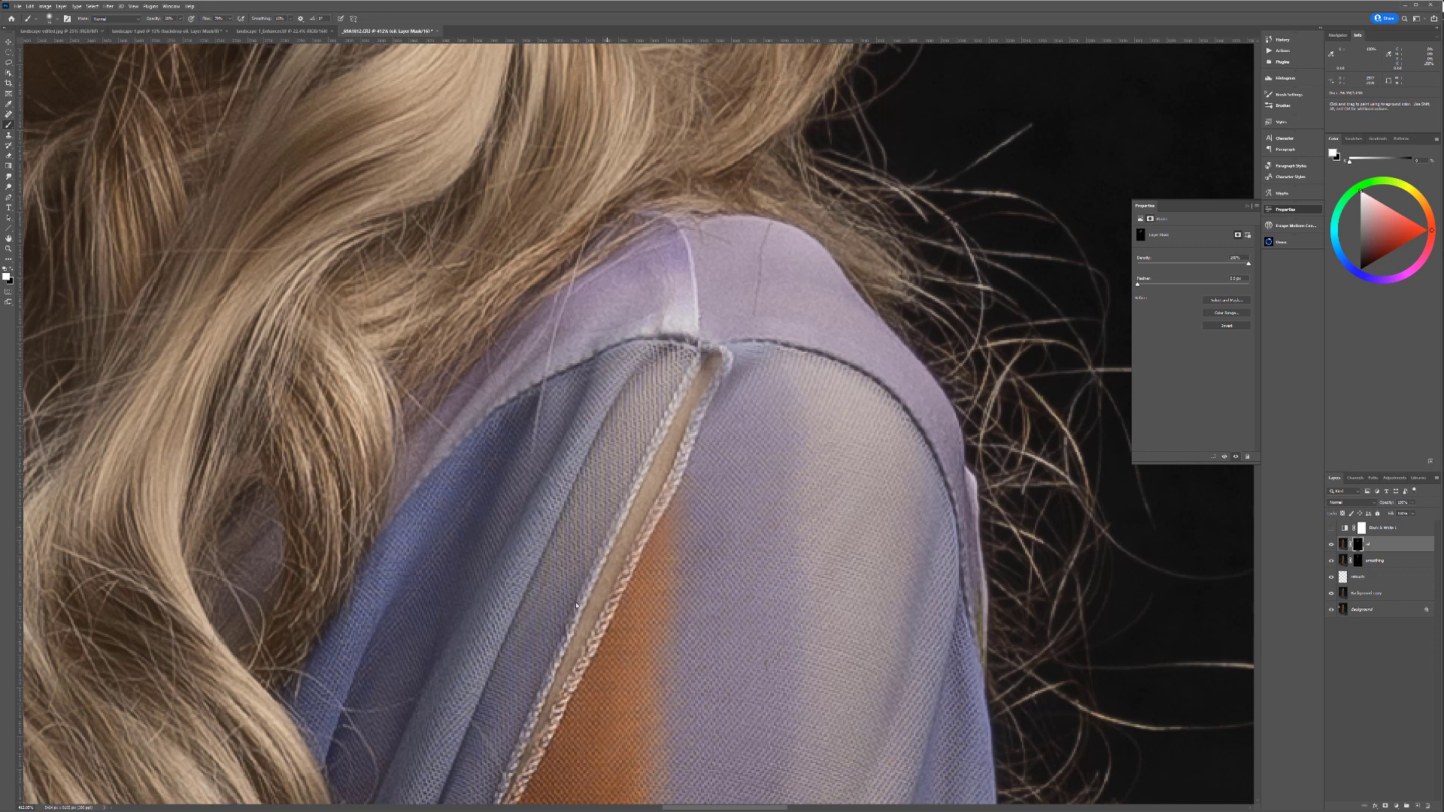
Step: Paint the oil effect along the stitched sleeve seam from the shoulder down past the long curls to the patterned orange fabric
scroll(561, 514, up, 3)
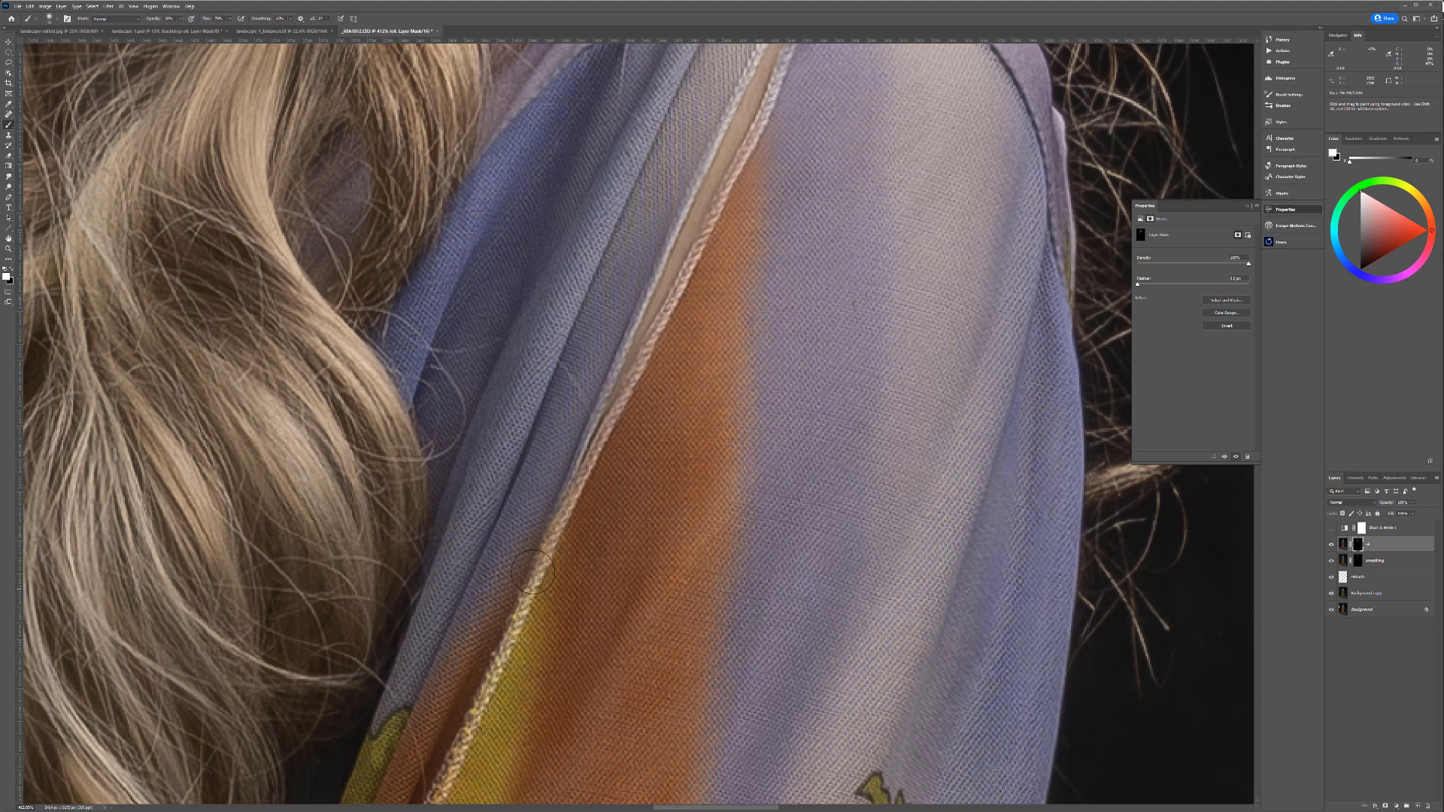
drag(552, 638, 708, 285)
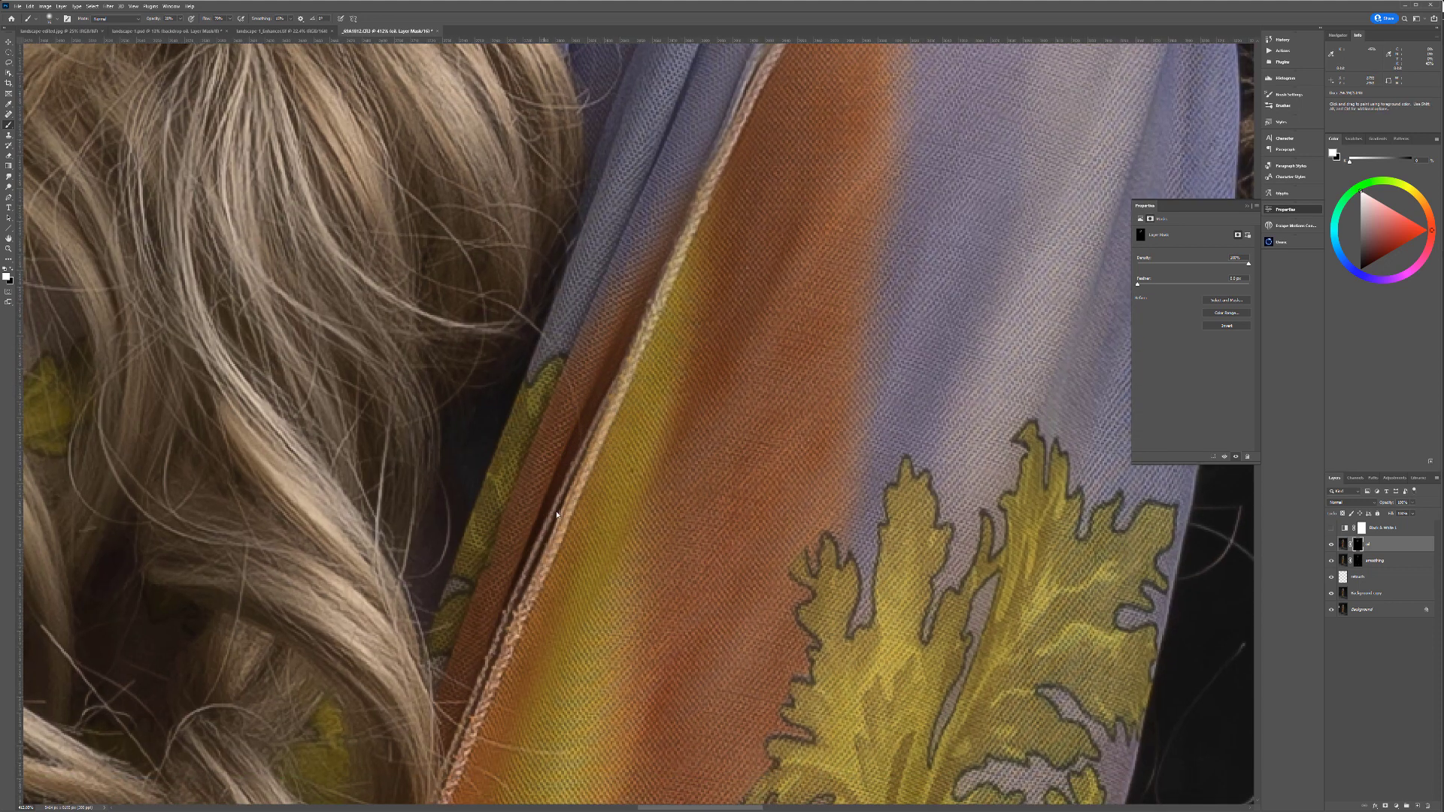
drag(516, 690, 623, 332)
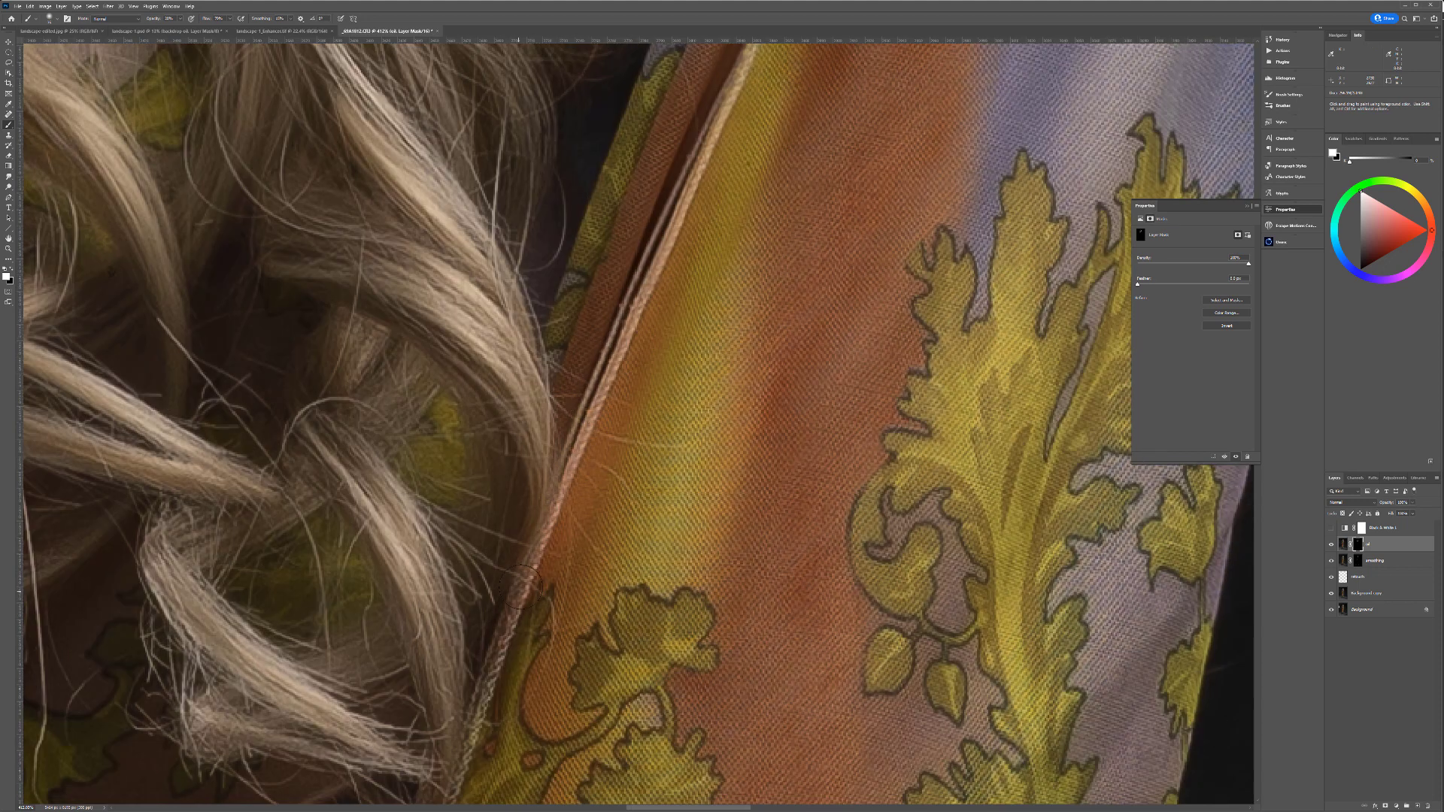
drag(564, 666, 668, 344)
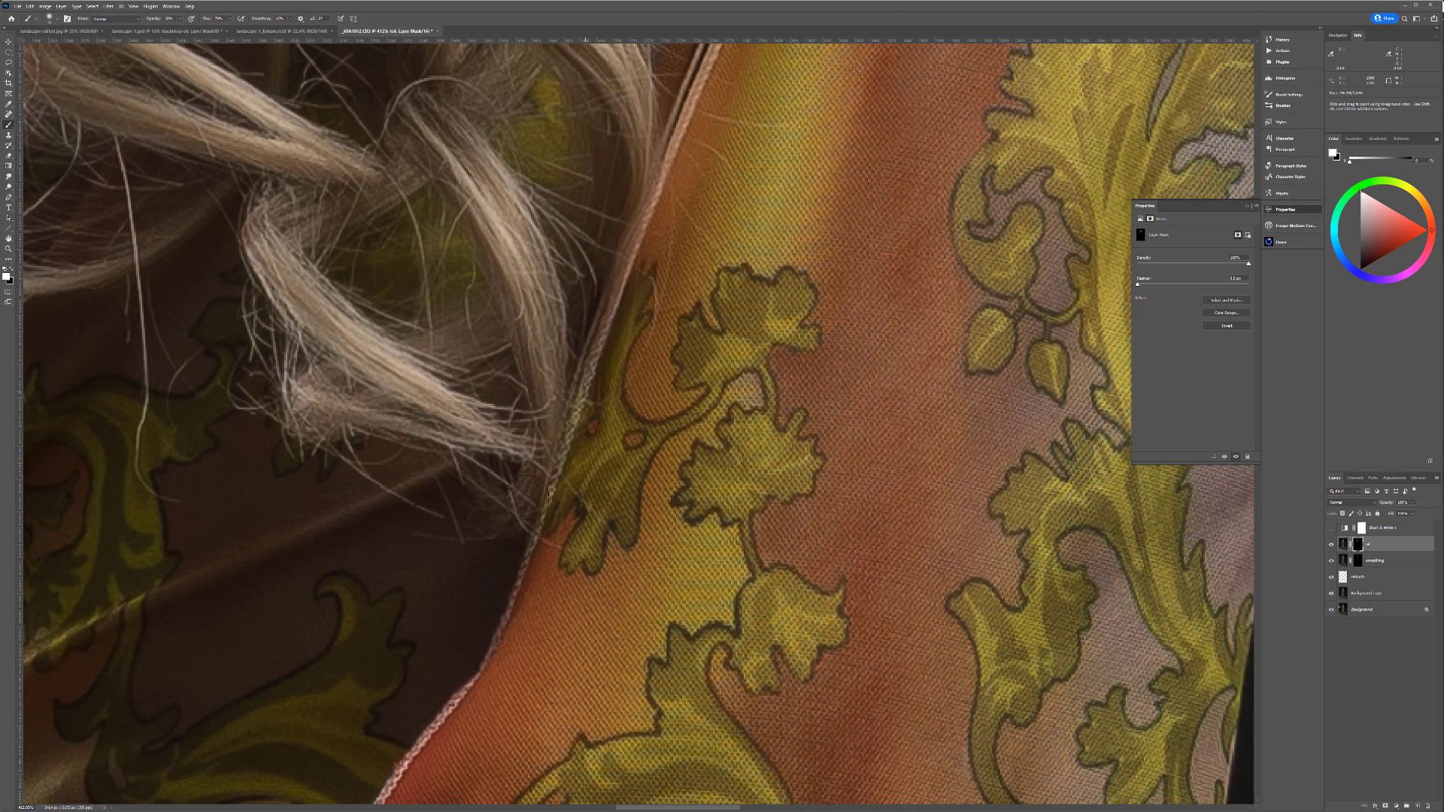
drag(564, 555, 685, 231)
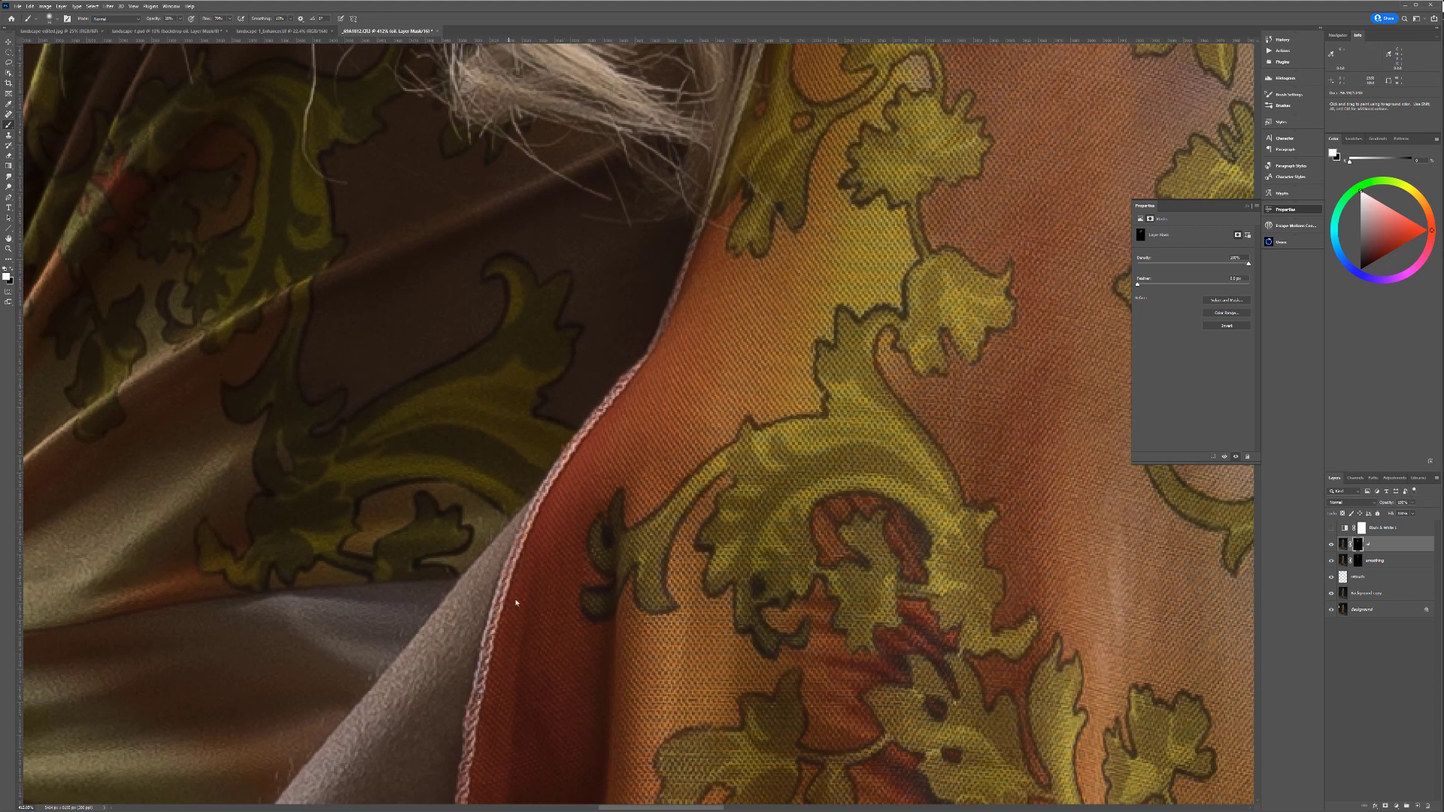
Step: Continue the oil effect down the stitched edge of the hanging sleeve, past the forearm to beside the hands
drag(503, 760, 602, 422)
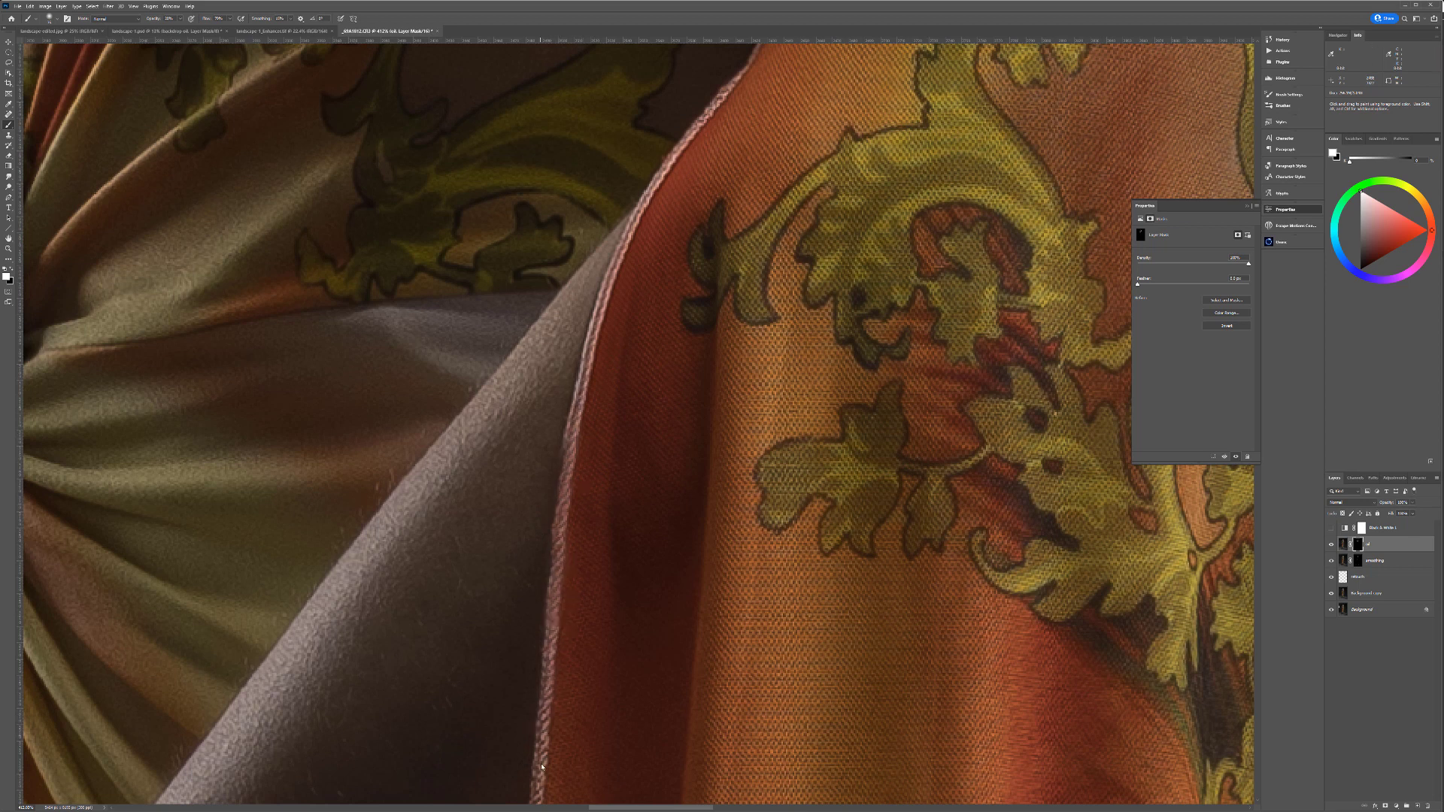
drag(543, 738, 603, 435)
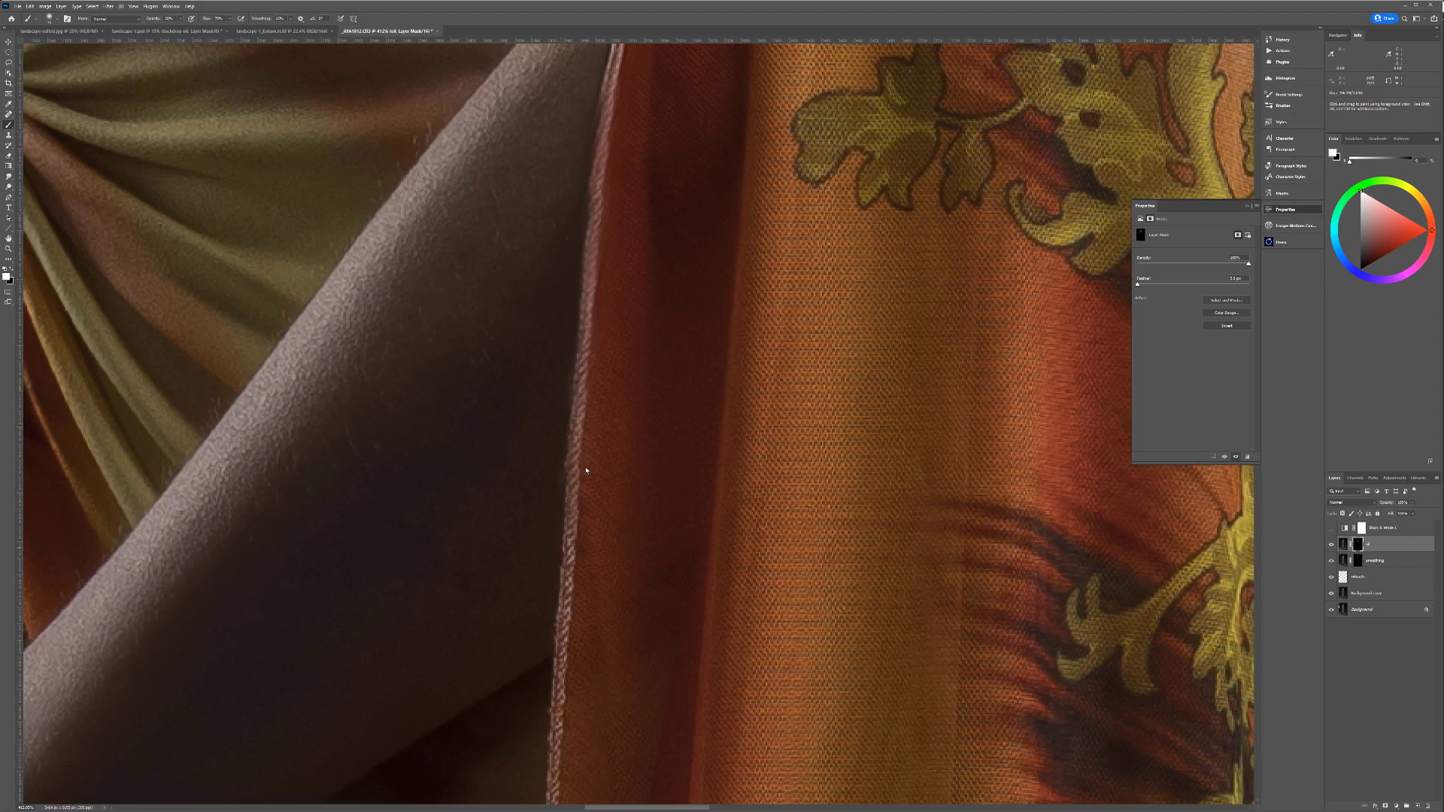
drag(554, 735, 689, 472)
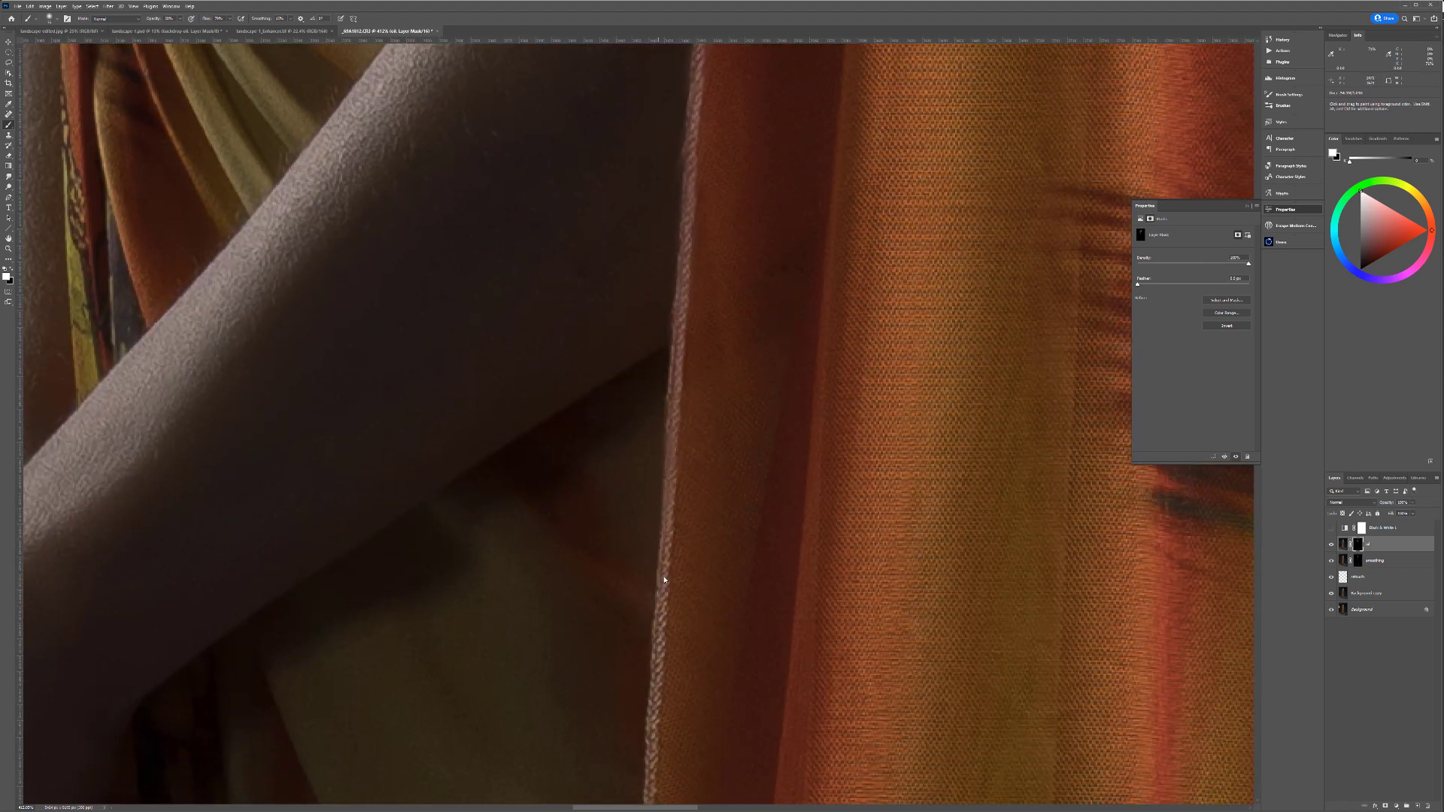
scroll(707, 406, down, 5)
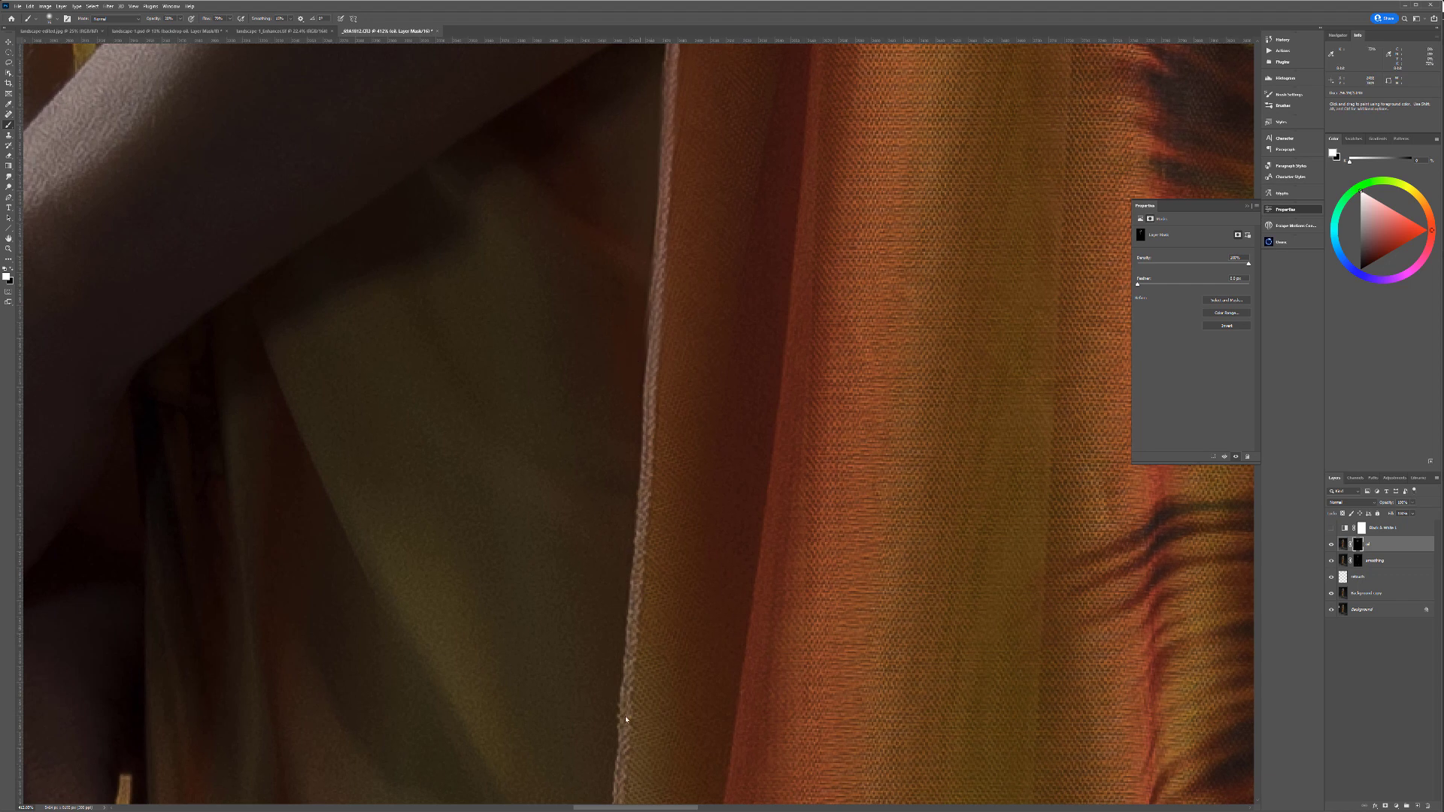
drag(681, 697, 765, 284)
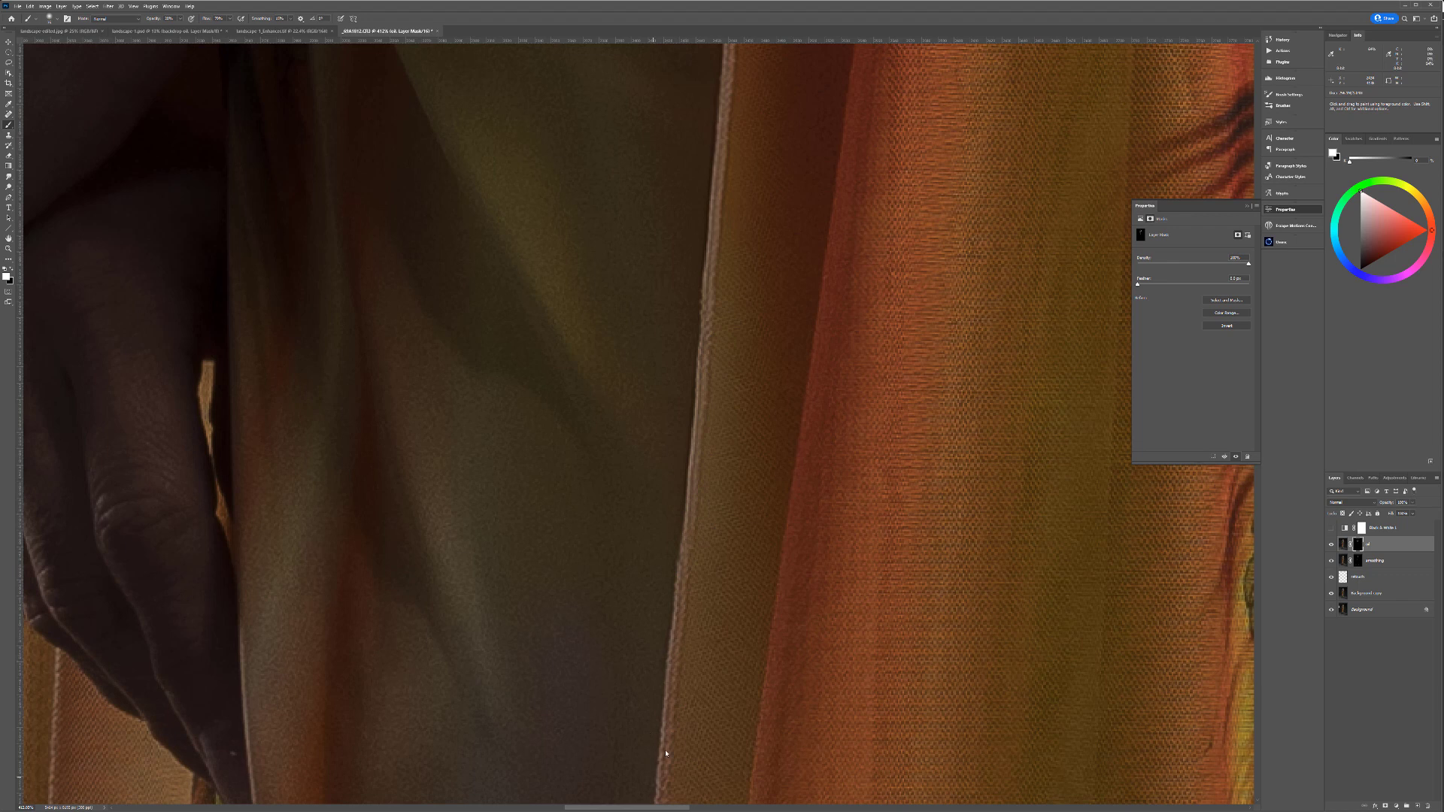
scroll(683, 621, down, 5)
scroll(701, 410, down, 8)
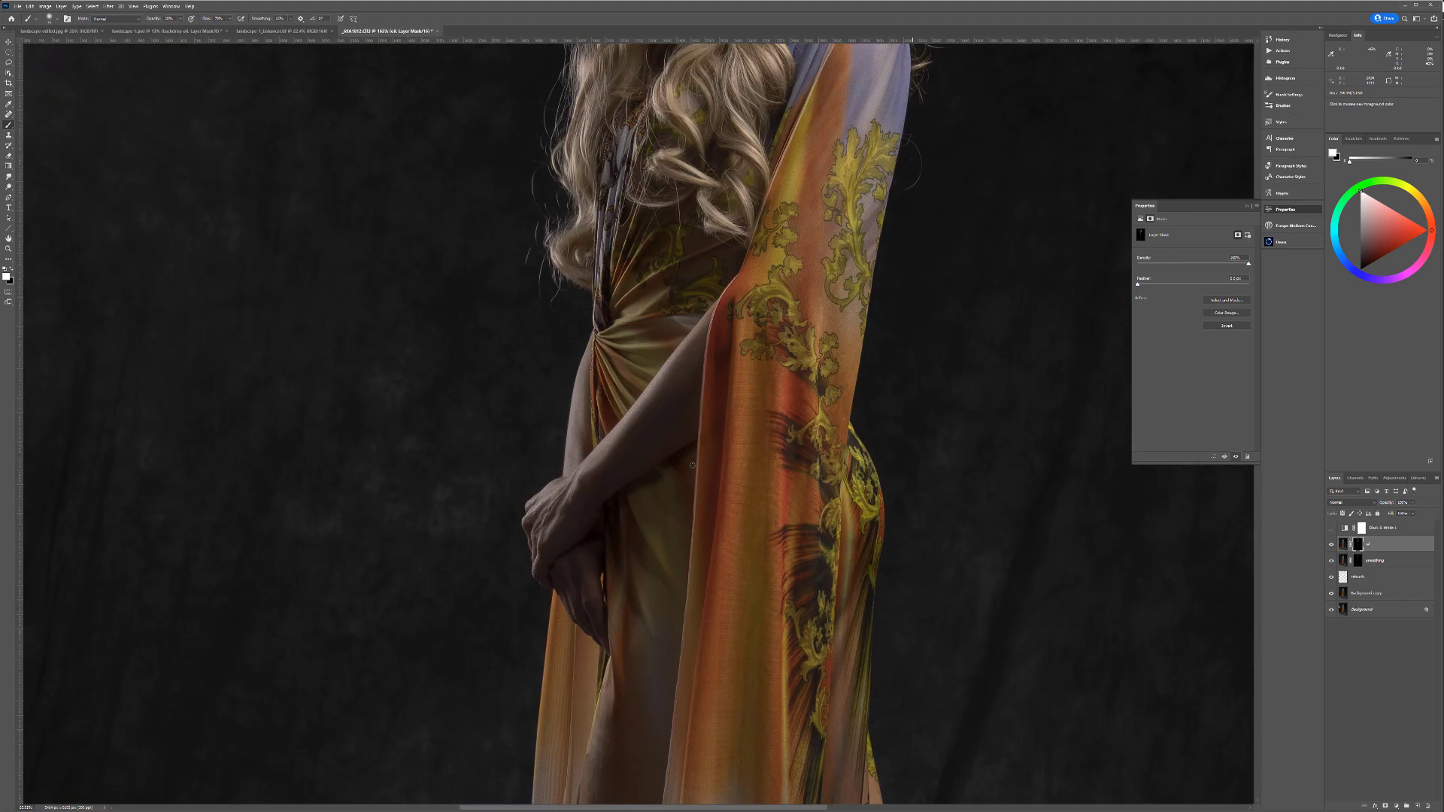
drag(791, 288, 768, 412)
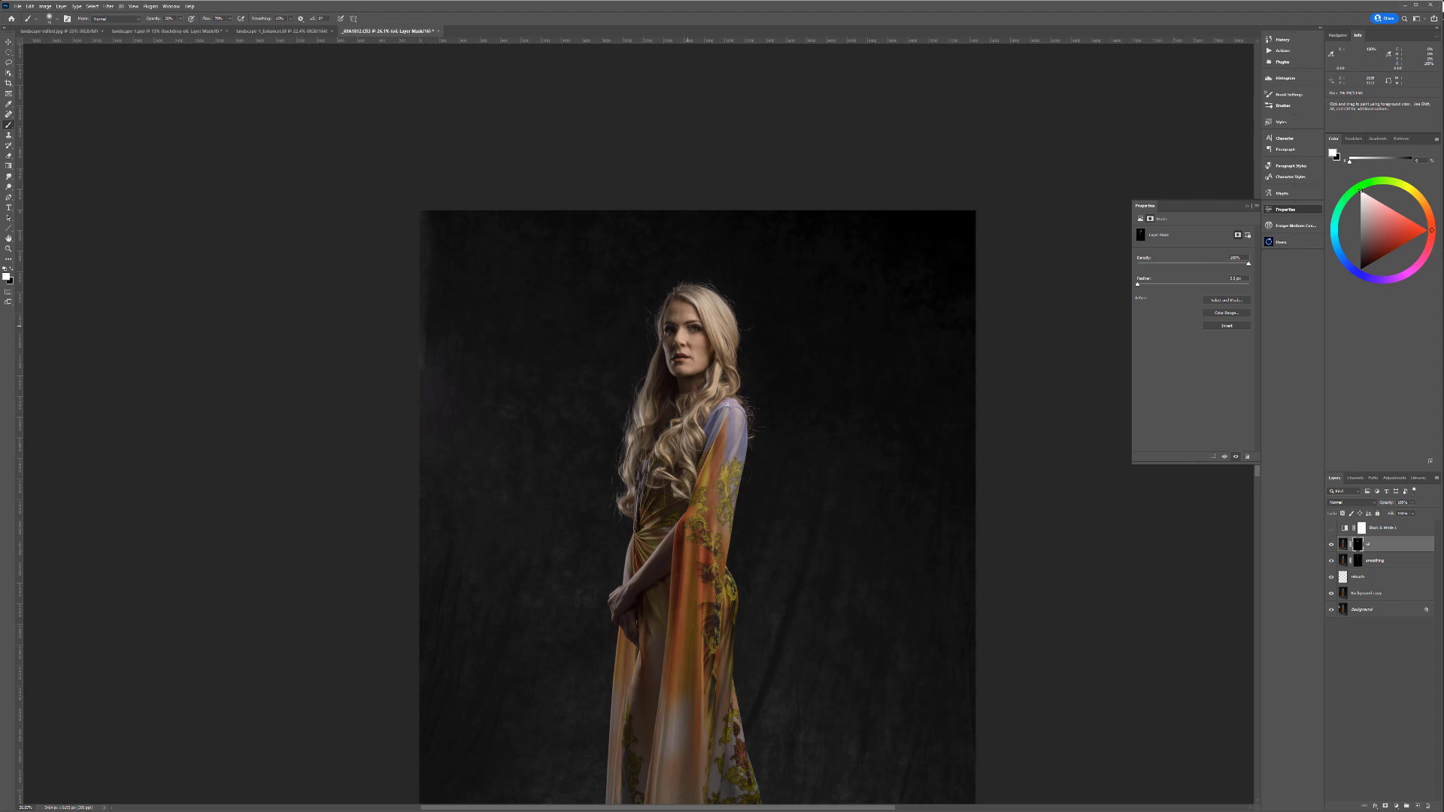
Step: Add a named dodge-and-burn layer above the oil layer, fill it with 50% gray and set its blend mode to Soft Light
click(1417, 805)
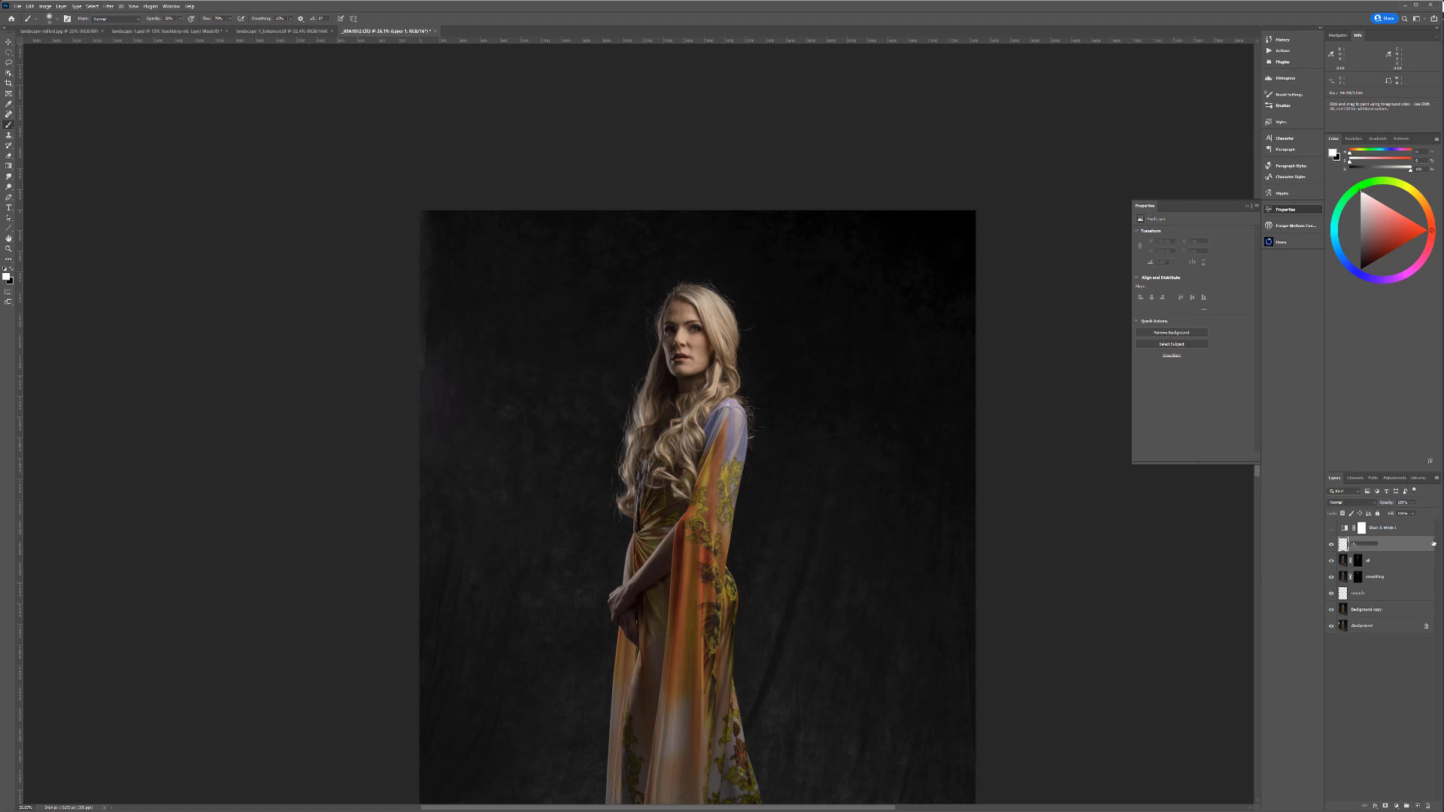
key(Return)
key(shift+F5)
key(Return)
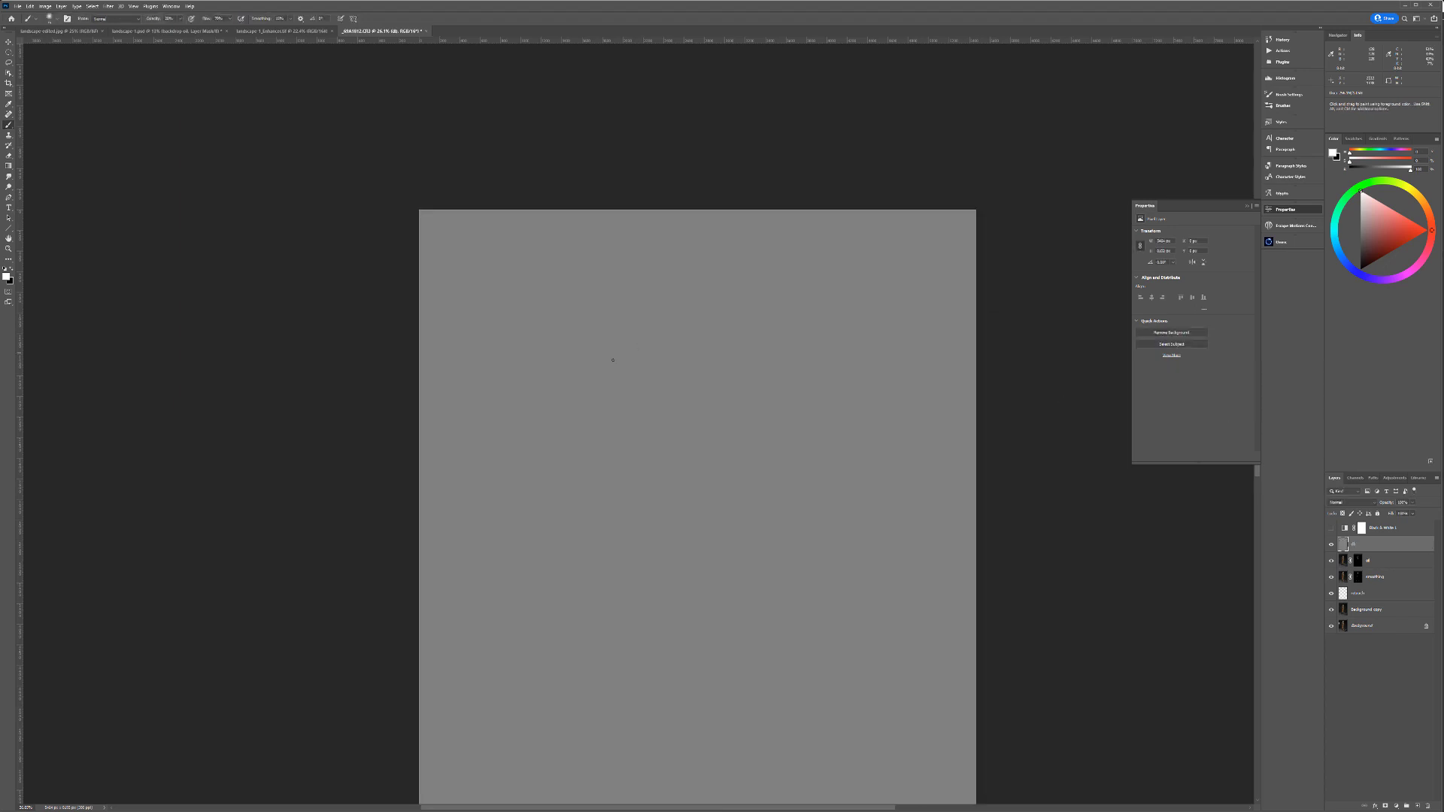
scroll(626, 352, down, 3)
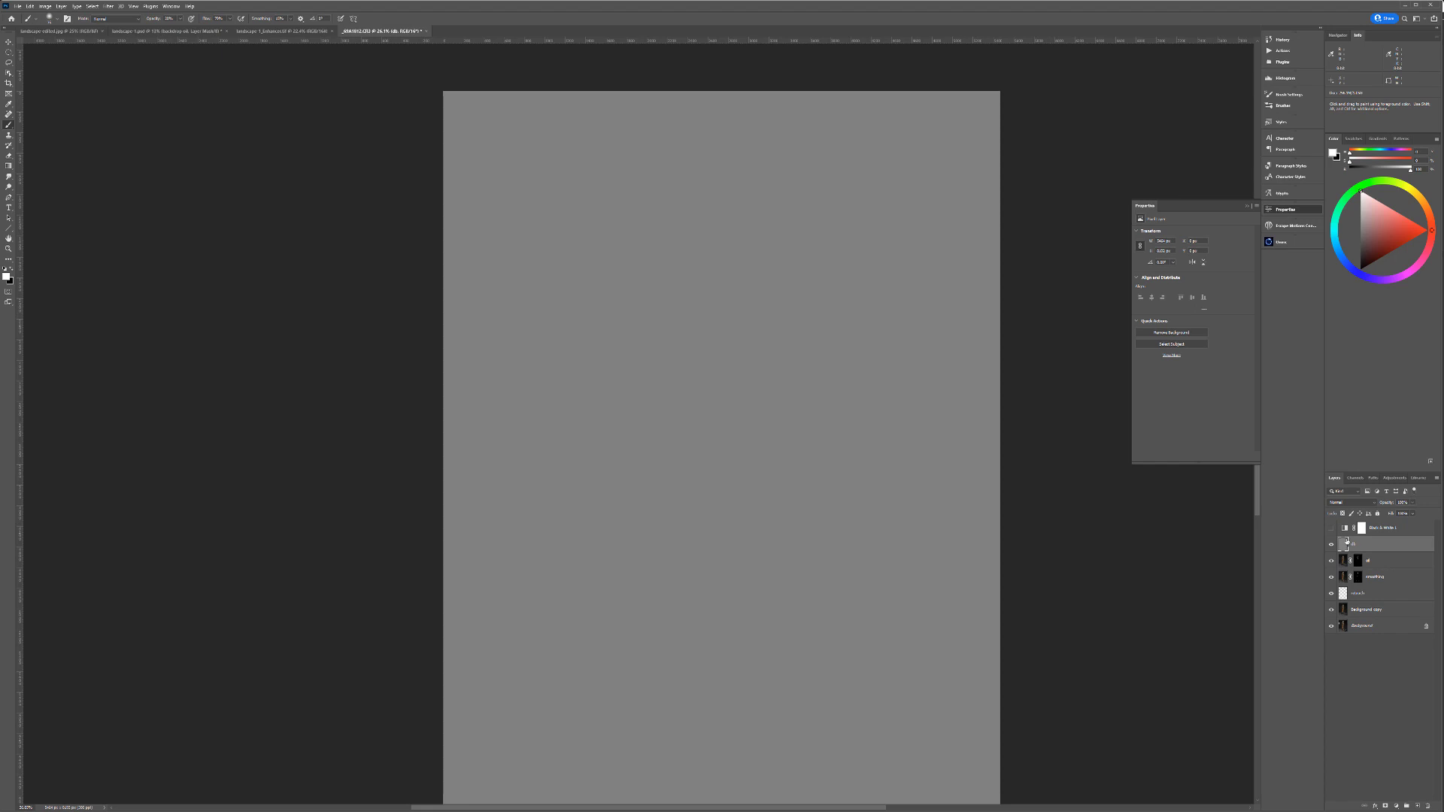
click(1360, 502)
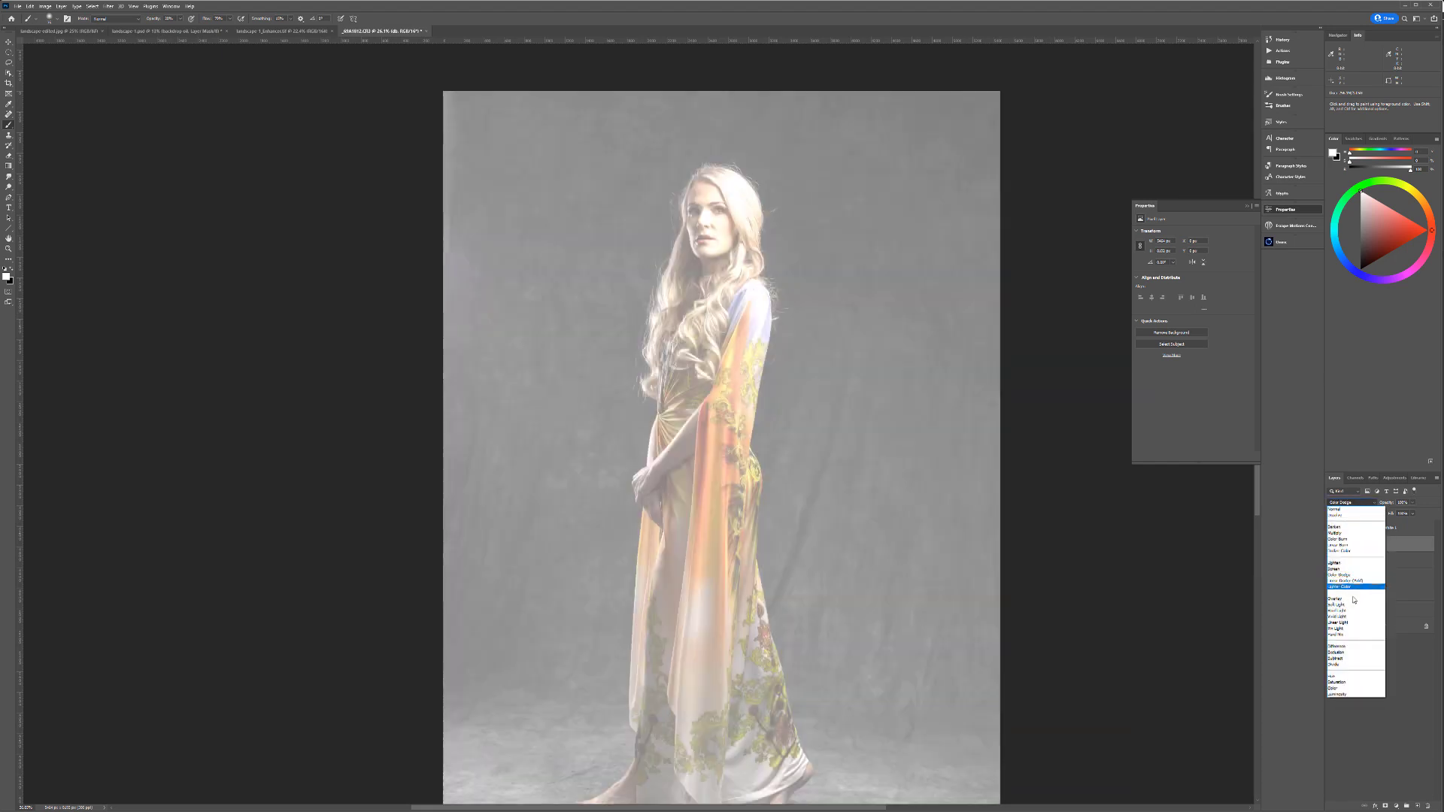
click(1354, 605)
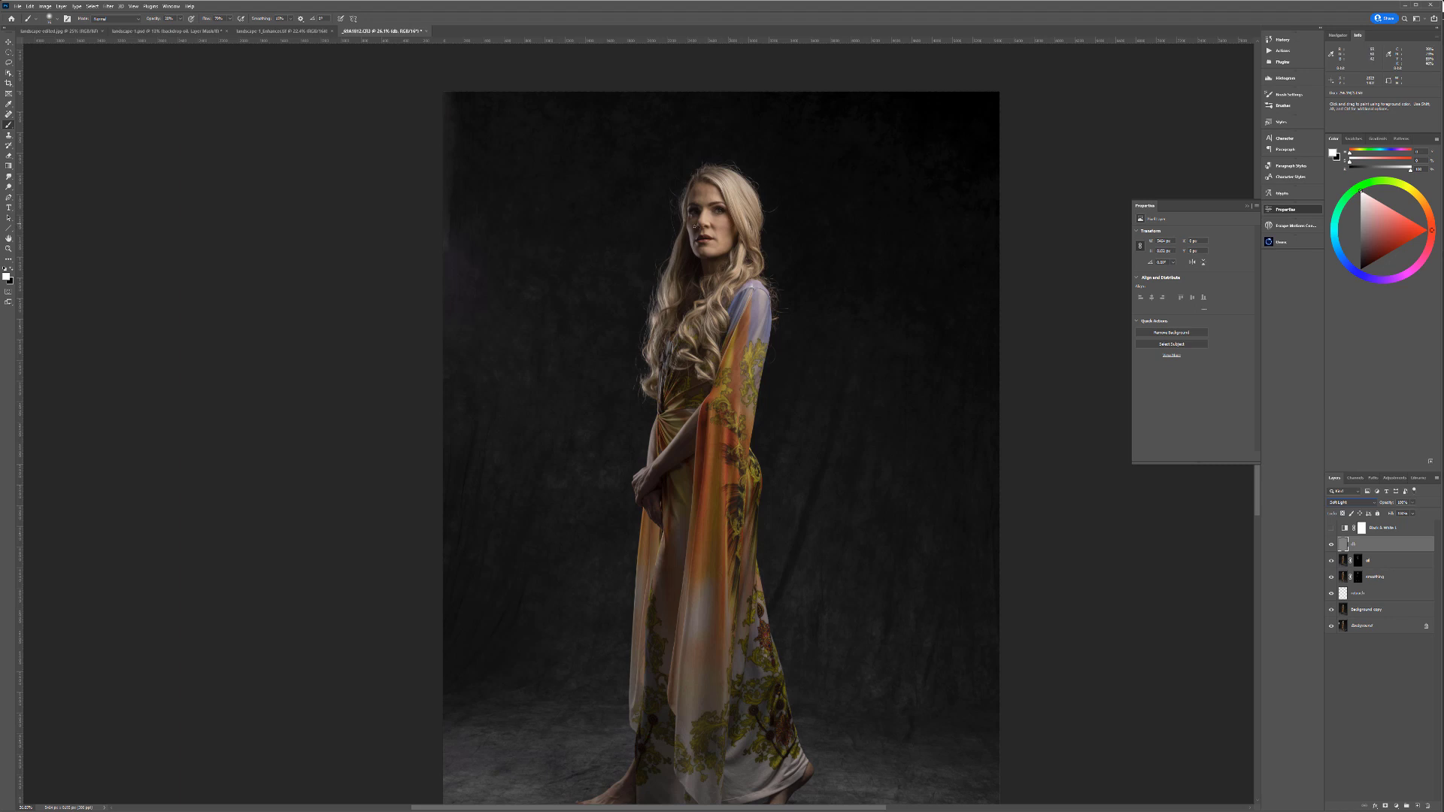
Step: Dodge the face on the gray layer with a small white brush, brightening beneath the eyes, the shadowed cheek and the forehead
scroll(719, 225, up, 5)
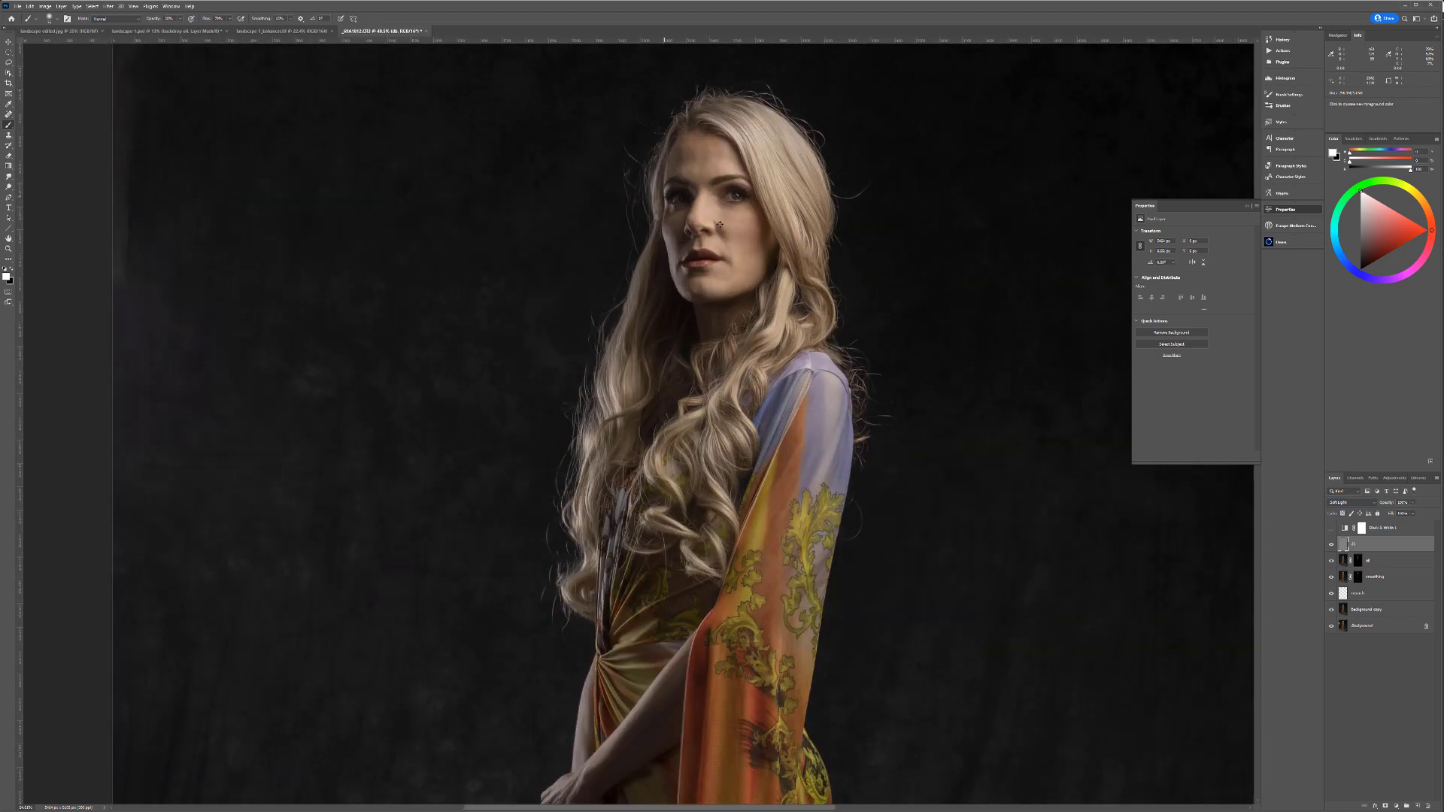
scroll(720, 225, down, 4)
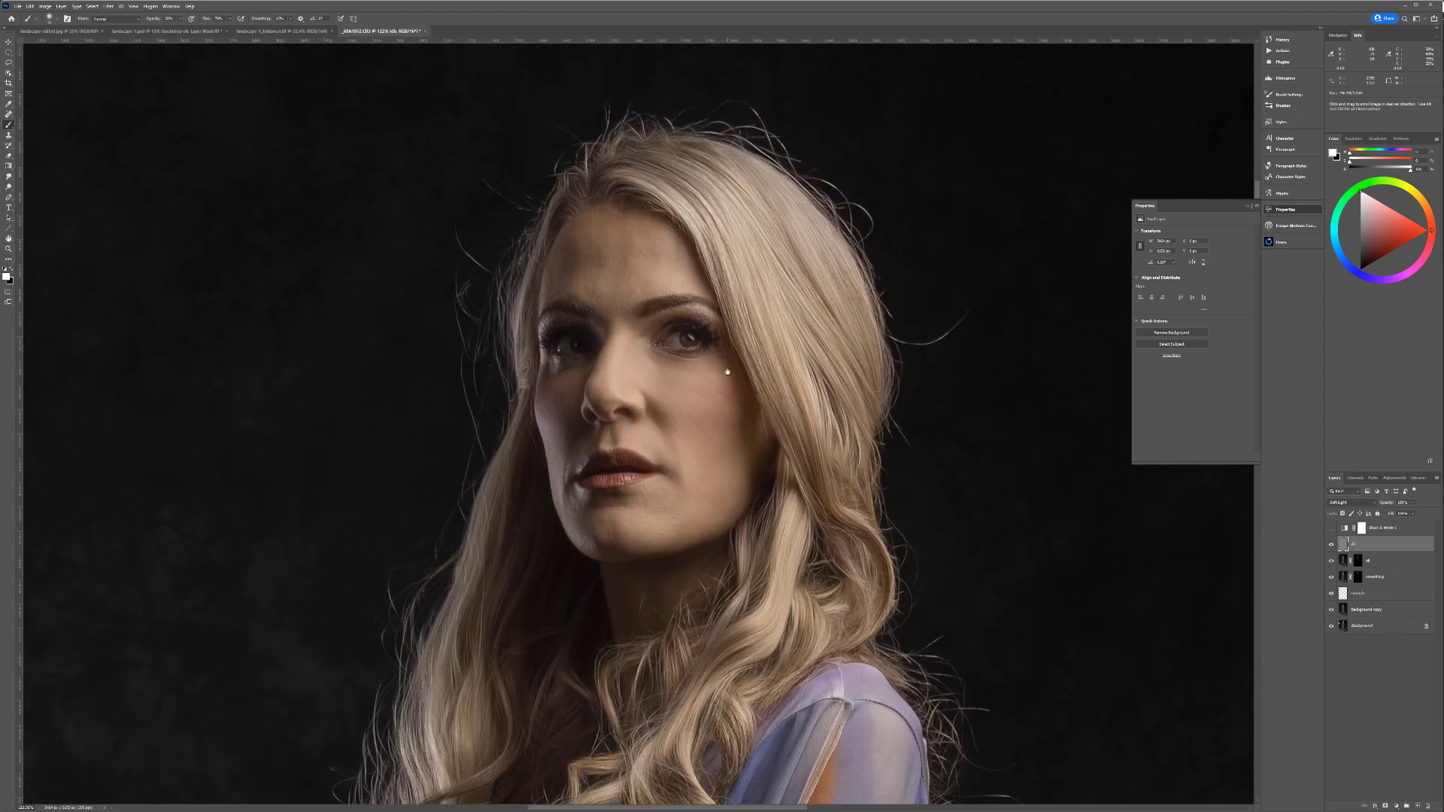
key(bracketleft)
click(1332, 547)
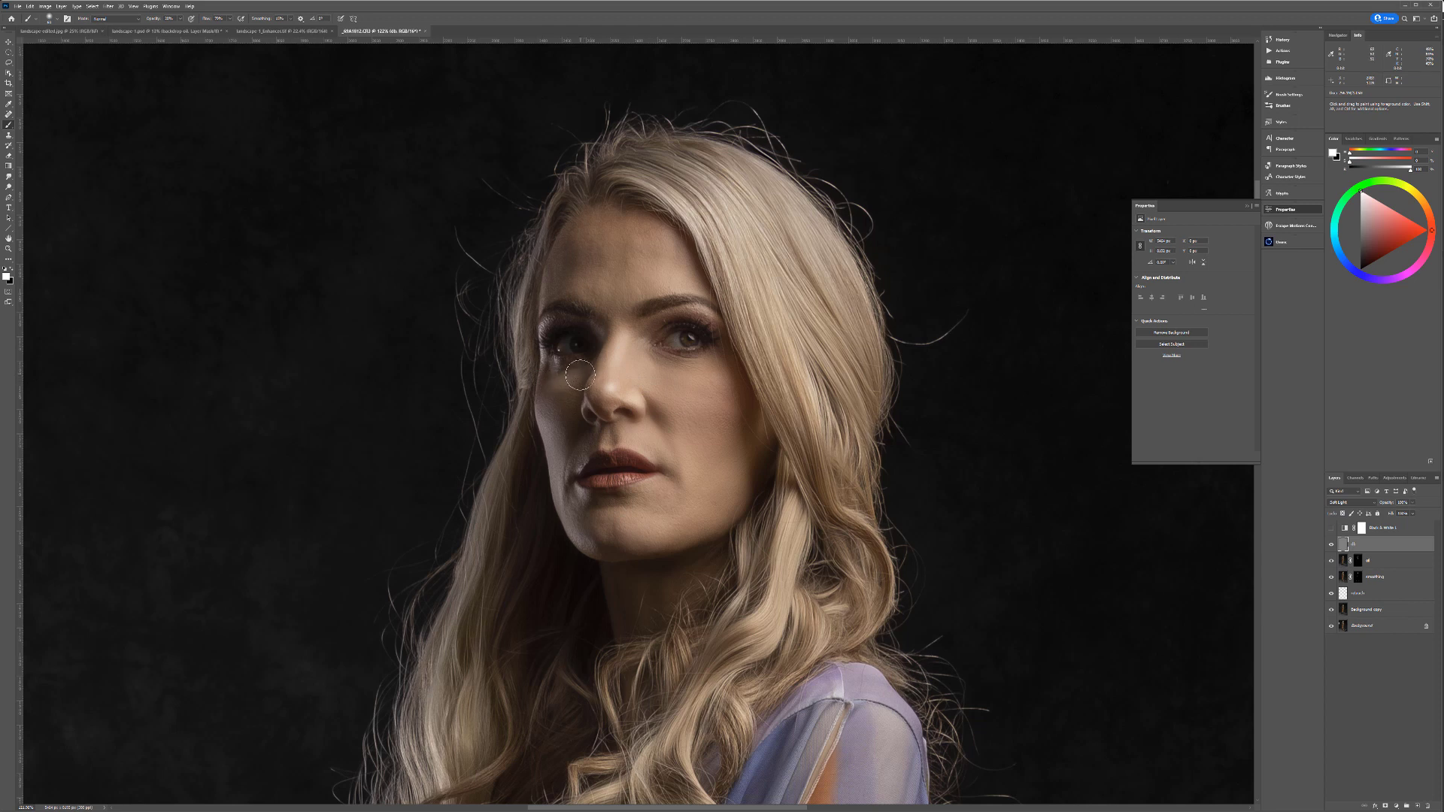
mouse_move(555, 376)
mouse_down()
mouse_move(572, 389)
mouse_move(555, 376)
mouse_up()
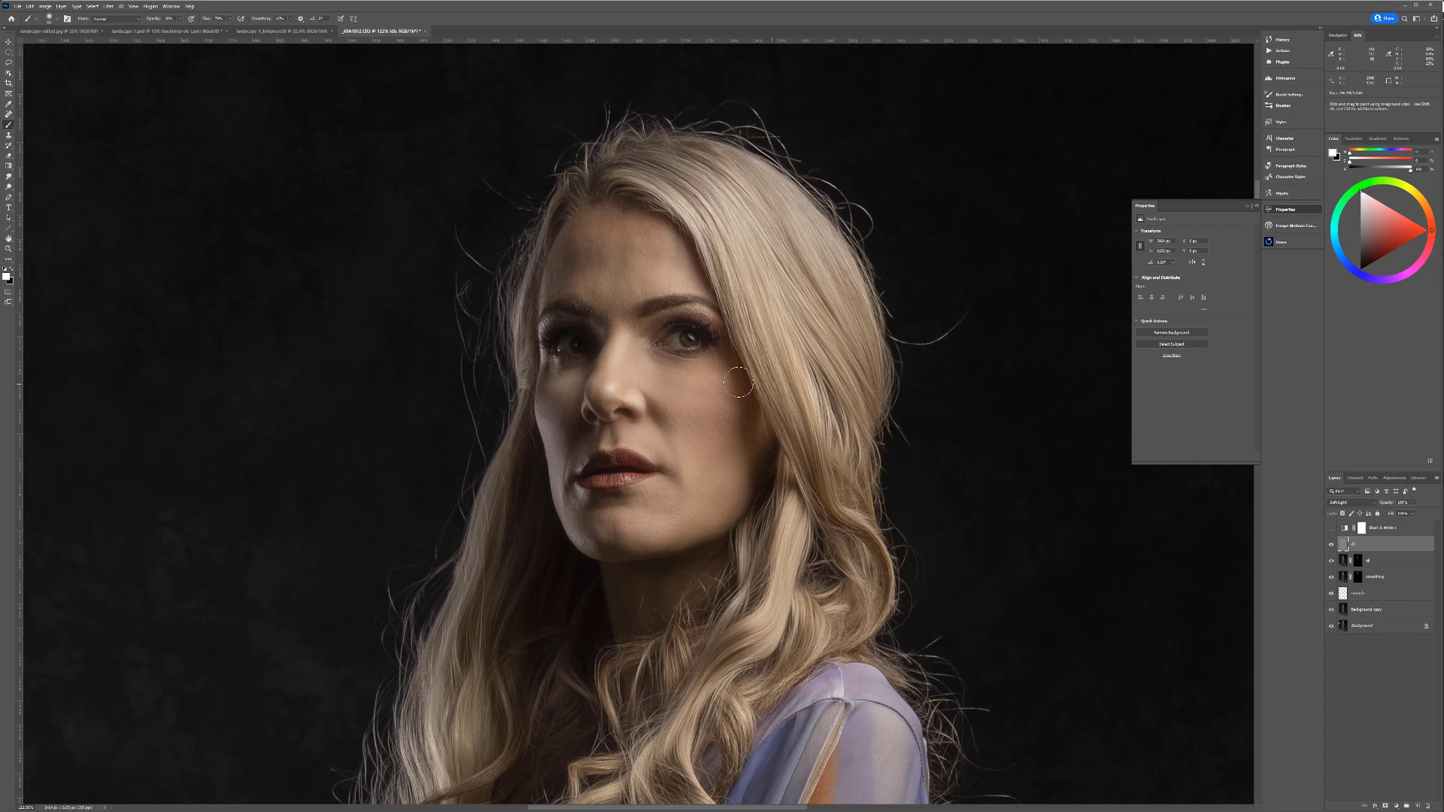
mouse_move(651, 372)
mouse_down()
mouse_move(692, 377)
mouse_move(654, 384)
mouse_move(641, 370)
mouse_move(711, 372)
mouse_move(663, 396)
mouse_move(694, 407)
mouse_up()
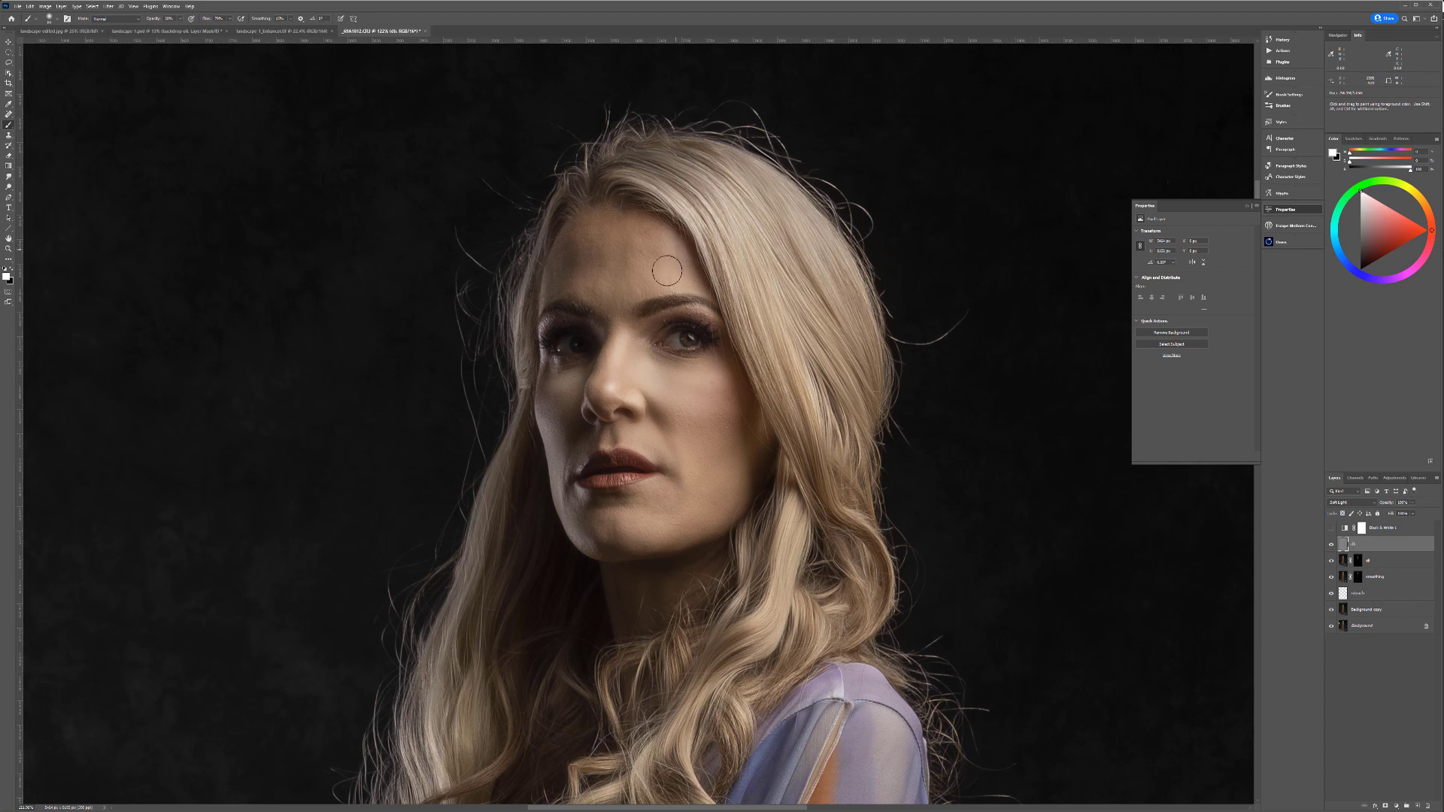
mouse_move(667, 245)
mouse_down()
mouse_move(636, 286)
mouse_move(650, 274)
mouse_move(615, 284)
mouse_move(651, 285)
mouse_up()
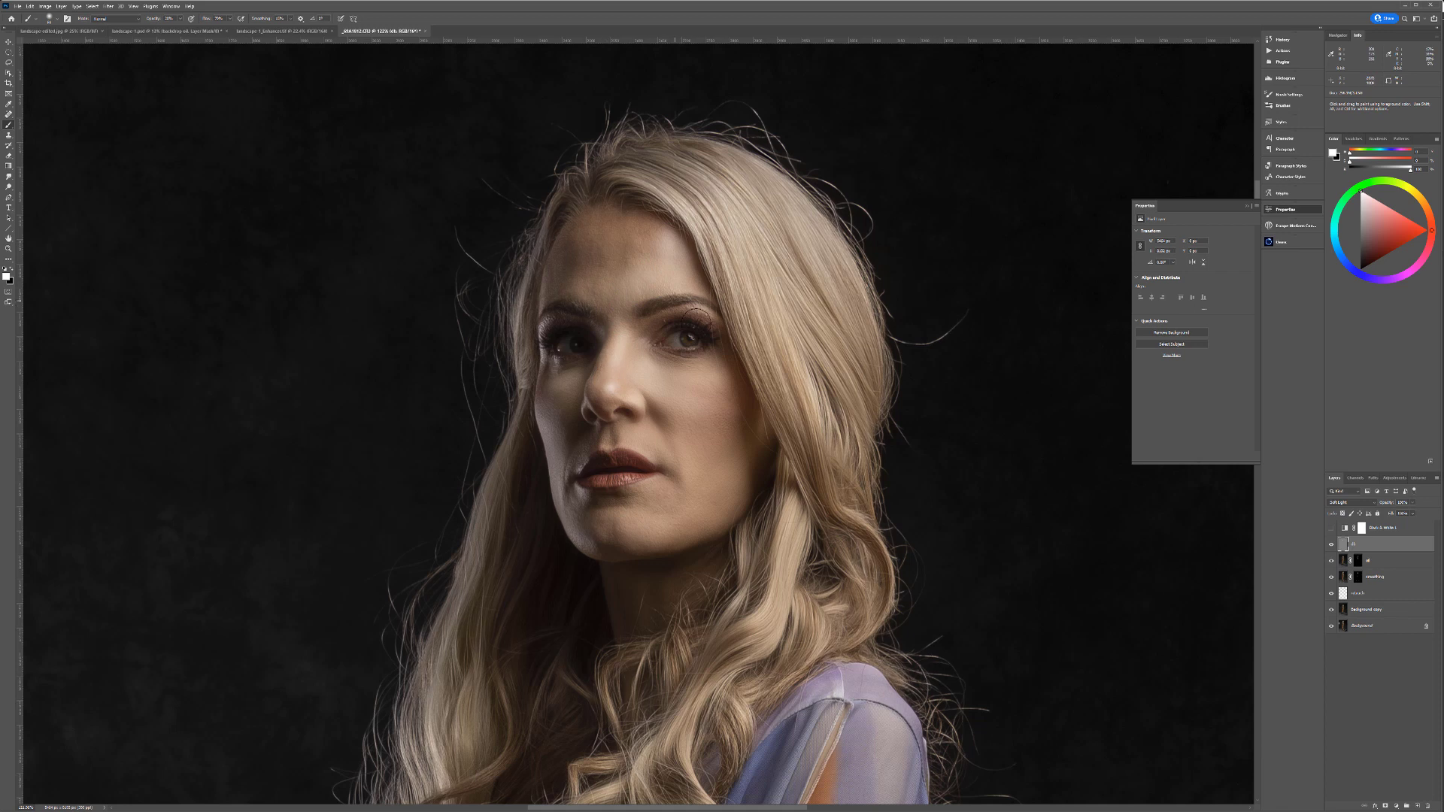
Step: Brighten the chin, the cheek beside the mouth and the nose bridge with white brush strokes on the Soft Light layer
drag(624, 522, 615, 522)
drag(645, 440, 674, 450)
mouse_move(667, 396)
mouse_down()
mouse_move(696, 461)
mouse_move(682, 398)
mouse_up()
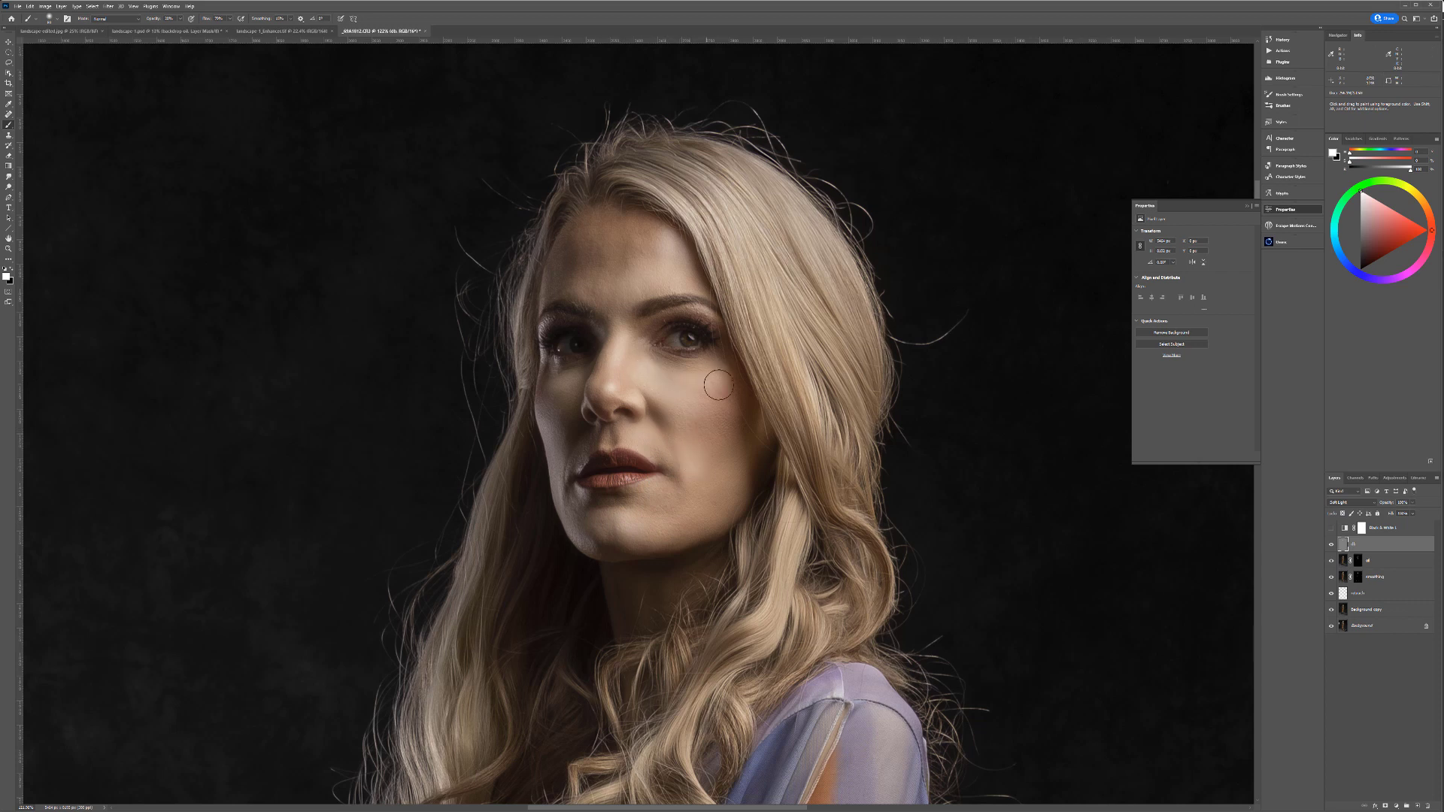
drag(625, 343, 625, 385)
key(])
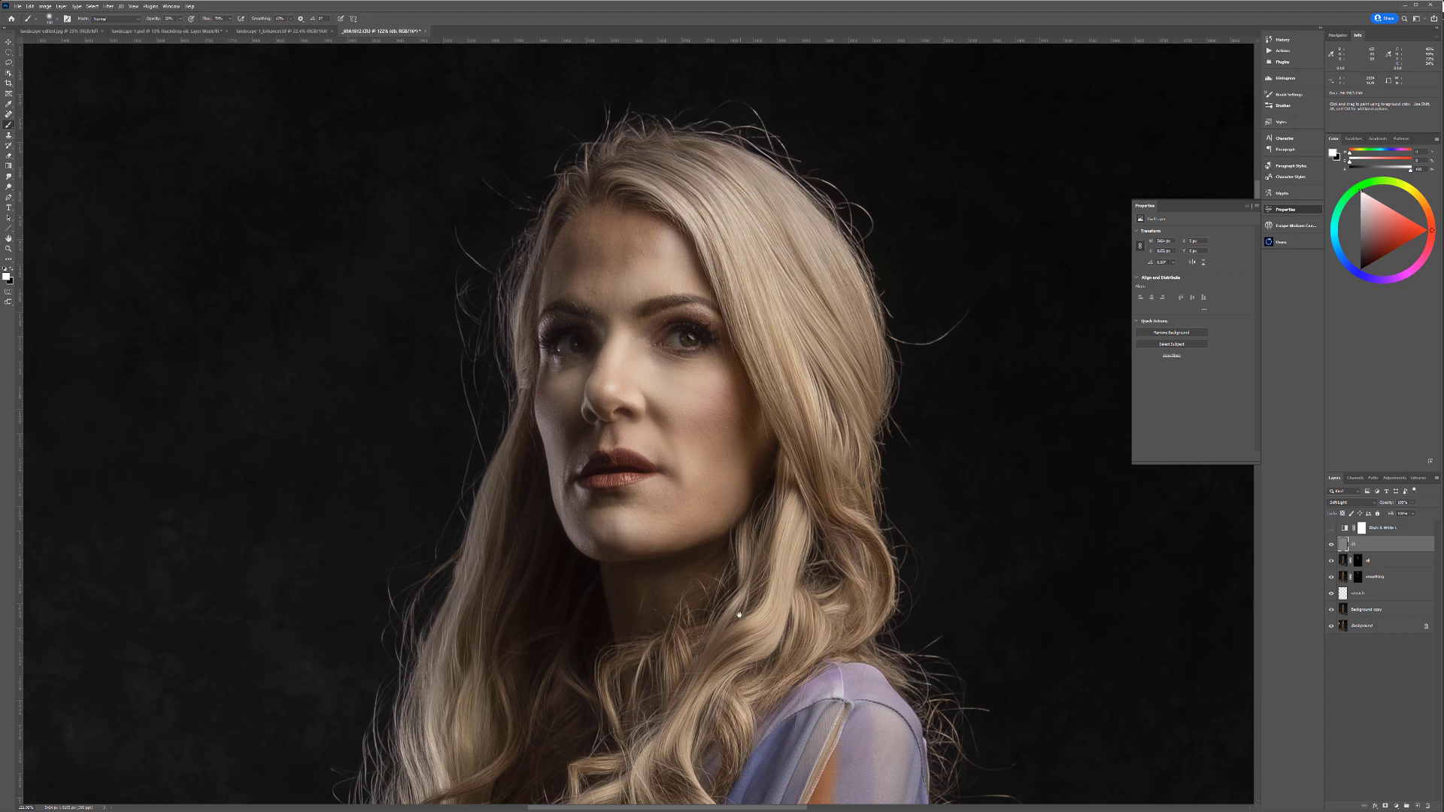
Step: Darken the shadow side of the face, neck and hair with black, using a larger brush for the hair
drag(740, 613, 763, 384)
scroll(834, 344, down, 7)
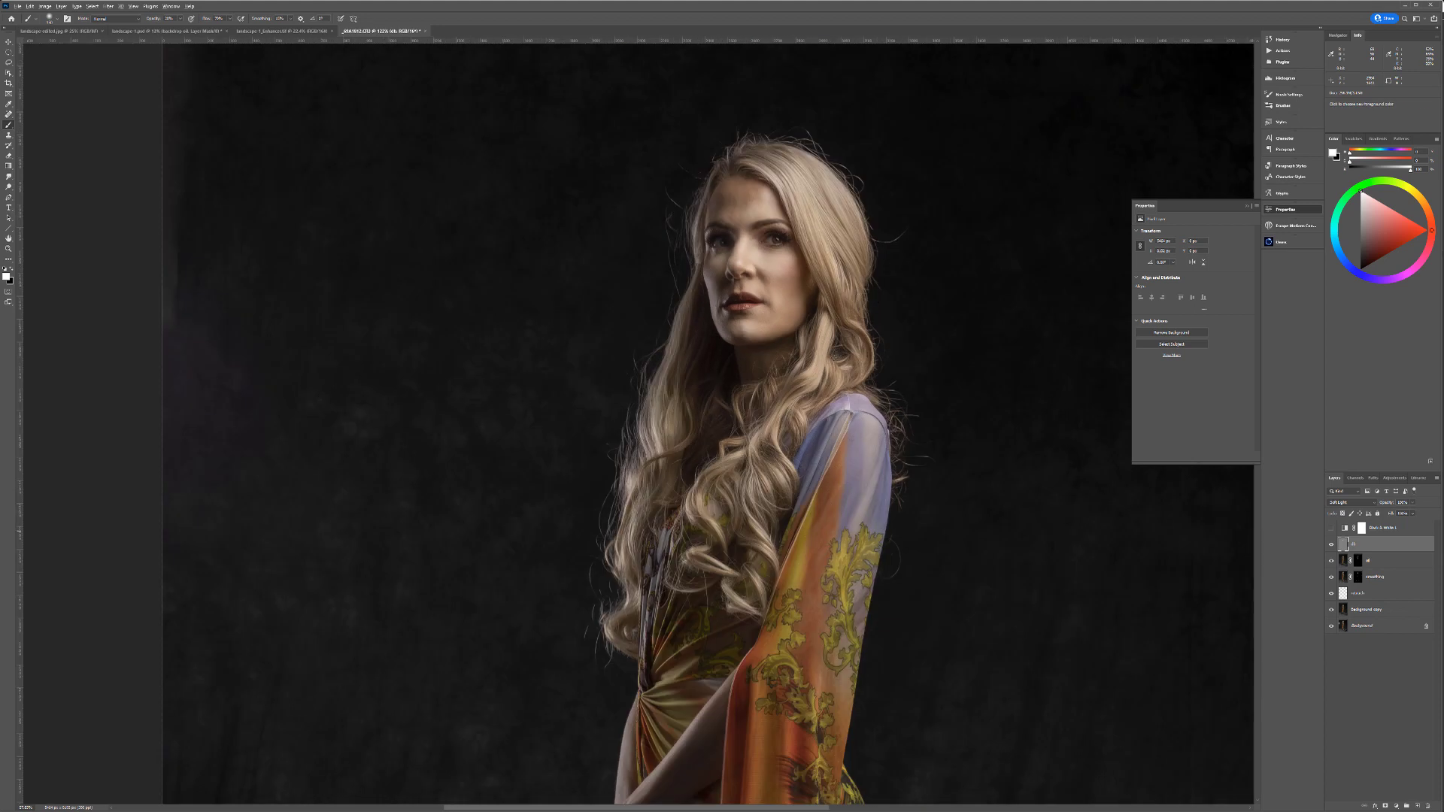
drag(879, 331, 767, 388)
key(x)
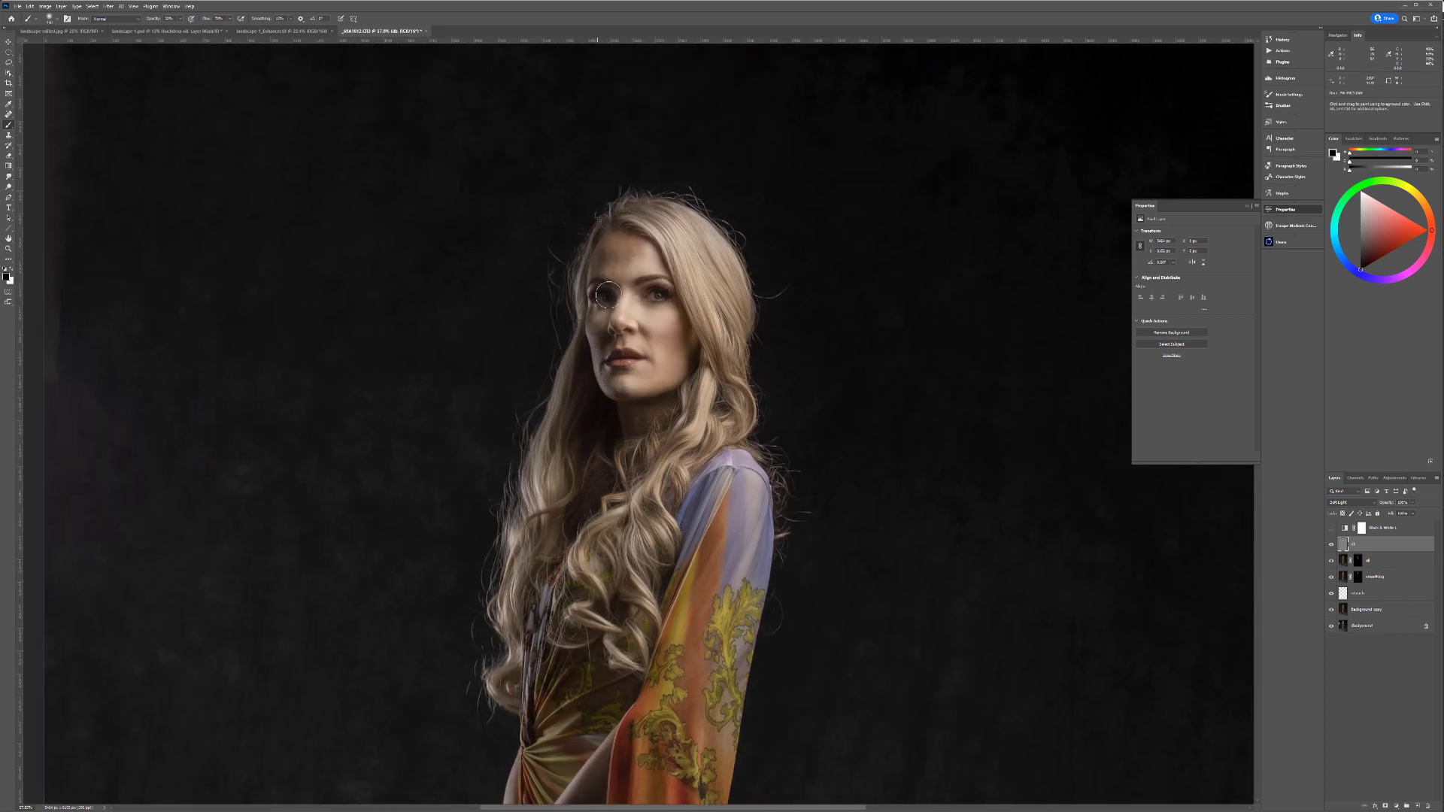
drag(680, 332, 659, 421)
drag(691, 247, 730, 346)
key(bracketright)
key(bracketright)
key(bracketright)
mouse_move(685, 246)
mouse_down()
mouse_move(693, 218)
mouse_move(738, 281)
mouse_move(711, 236)
mouse_move(731, 268)
mouse_move(676, 231)
mouse_move(715, 273)
mouse_move(711, 289)
mouse_move(712, 263)
mouse_move(725, 319)
mouse_move(737, 315)
mouse_move(692, 474)
mouse_move(664, 482)
mouse_move(681, 536)
mouse_up()
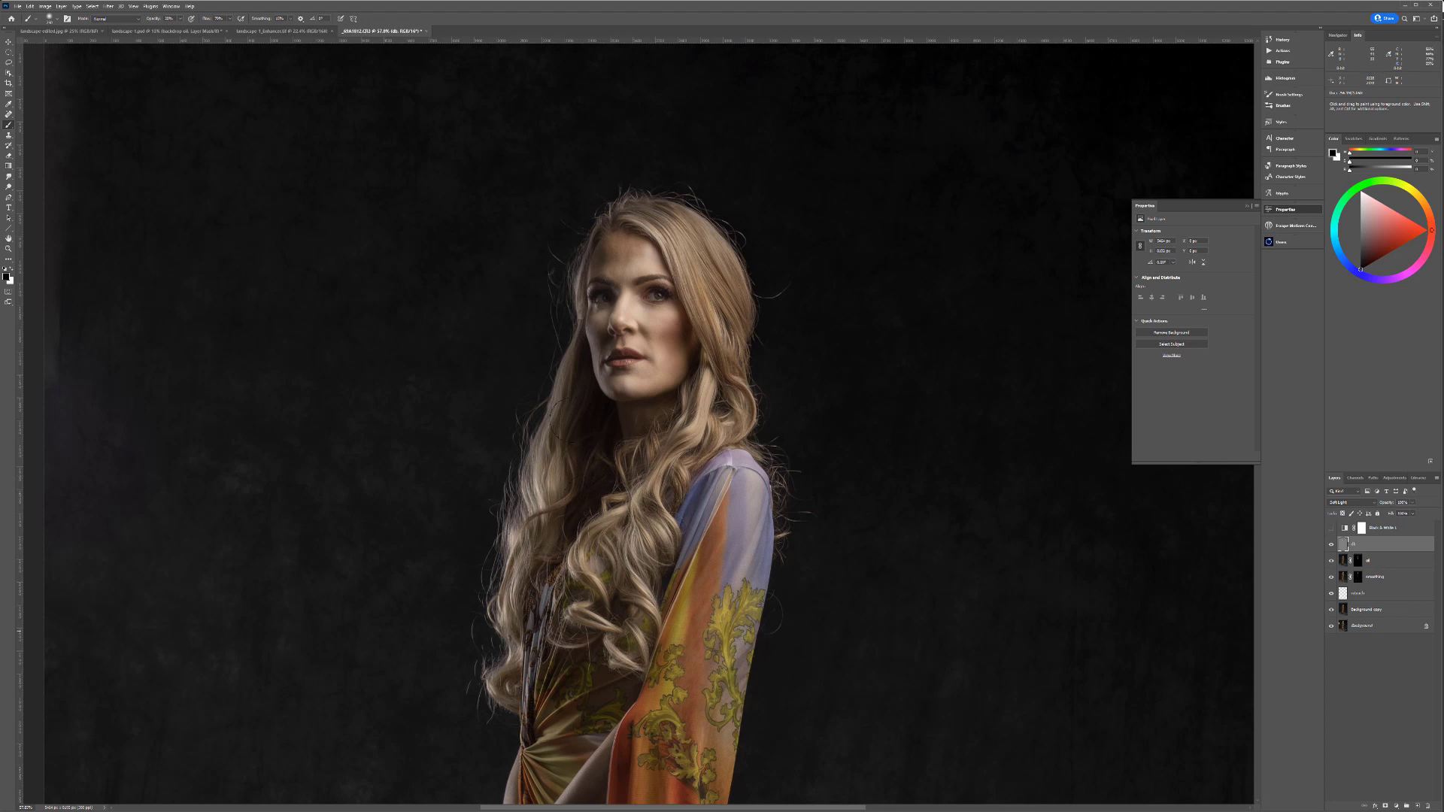
Step: Brighten the light-facing side of the woman's hair and the front of her crown with white strokes
key(x)
drag(538, 423, 501, 666)
mouse_move(575, 244)
mouse_down()
mouse_move(578, 322)
mouse_move(550, 460)
mouse_up()
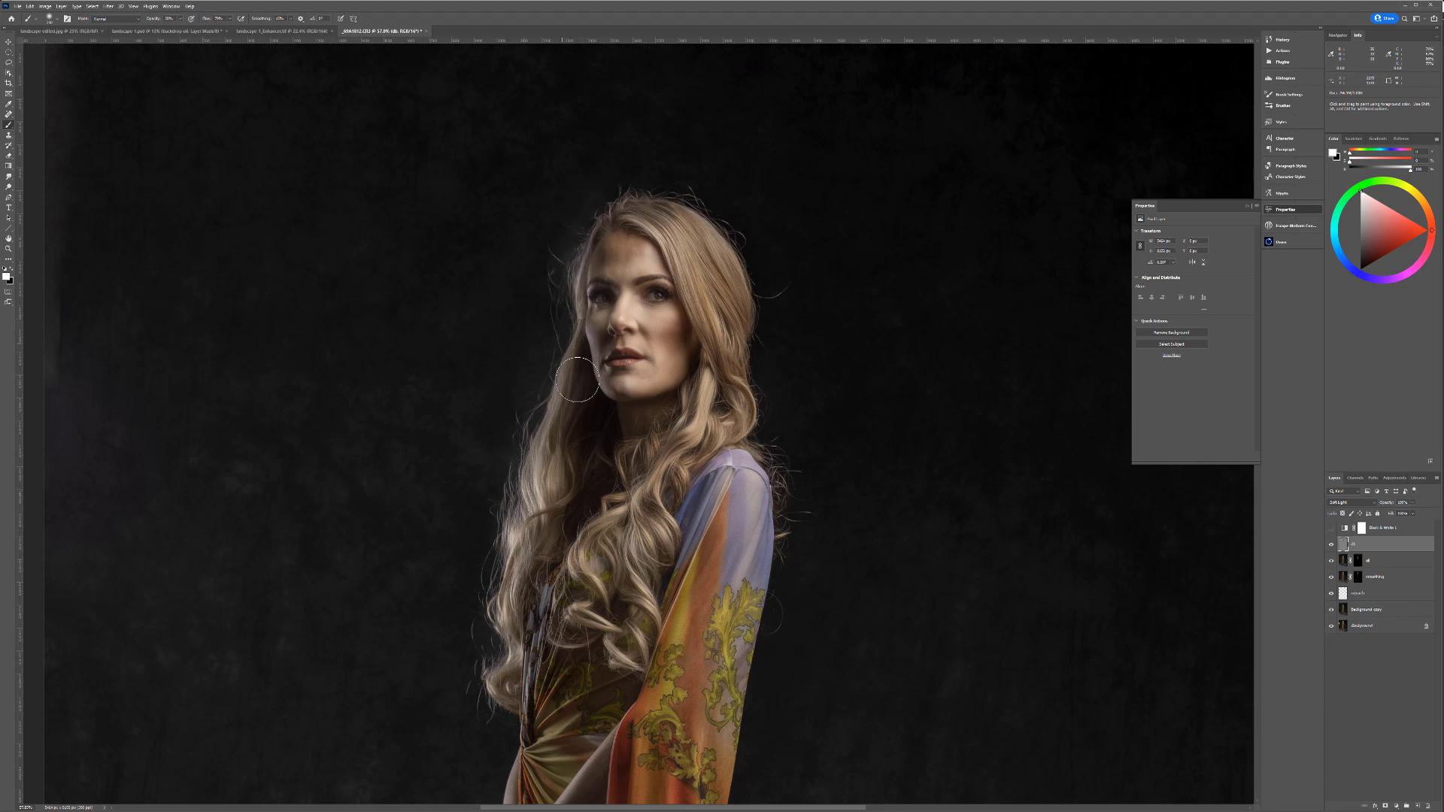
drag(600, 232, 611, 215)
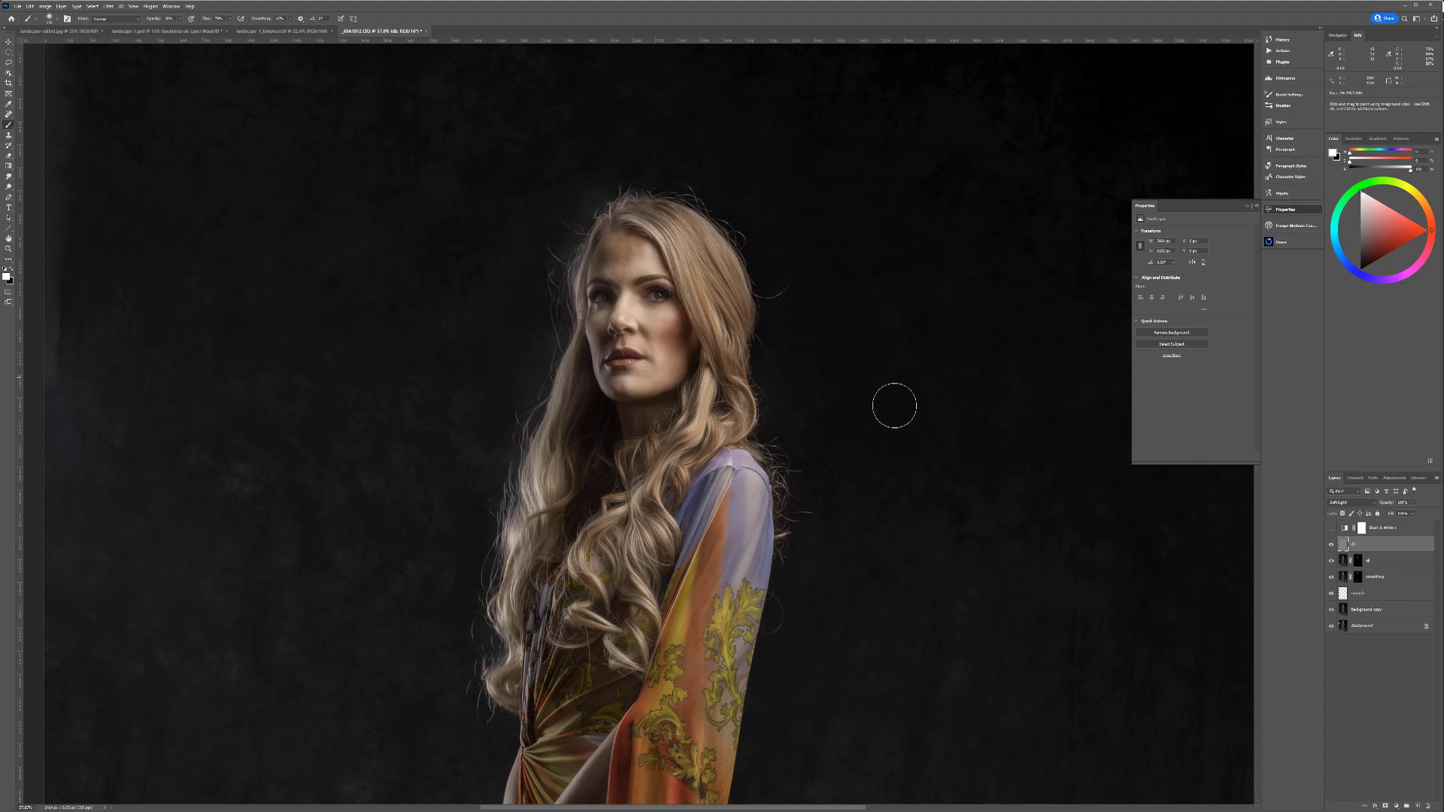
Step: Darken the draped sleeve, shoulder and back edge of the hair and dress with repeated black strokes
key(x)
drag(728, 585, 703, 624)
drag(780, 496, 816, 187)
drag(745, 443, 703, 740)
mouse_move(746, 610)
mouse_down()
mouse_move(779, 455)
mouse_move(786, 296)
mouse_up()
mouse_move(704, 462)
mouse_down()
mouse_move(654, 777)
mouse_move(688, 531)
mouse_move(703, 681)
mouse_up()
drag(764, 530, 770, 655)
drag(770, 615, 807, 380)
key(1)
mouse_move(766, 290)
mouse_down()
mouse_move(658, 503)
mouse_move(804, 532)
mouse_move(859, 597)
mouse_move(828, 278)
mouse_move(692, 420)
mouse_up()
drag(812, 377, 751, 775)
drag(725, 281, 725, 441)
drag(755, 303, 647, 638)
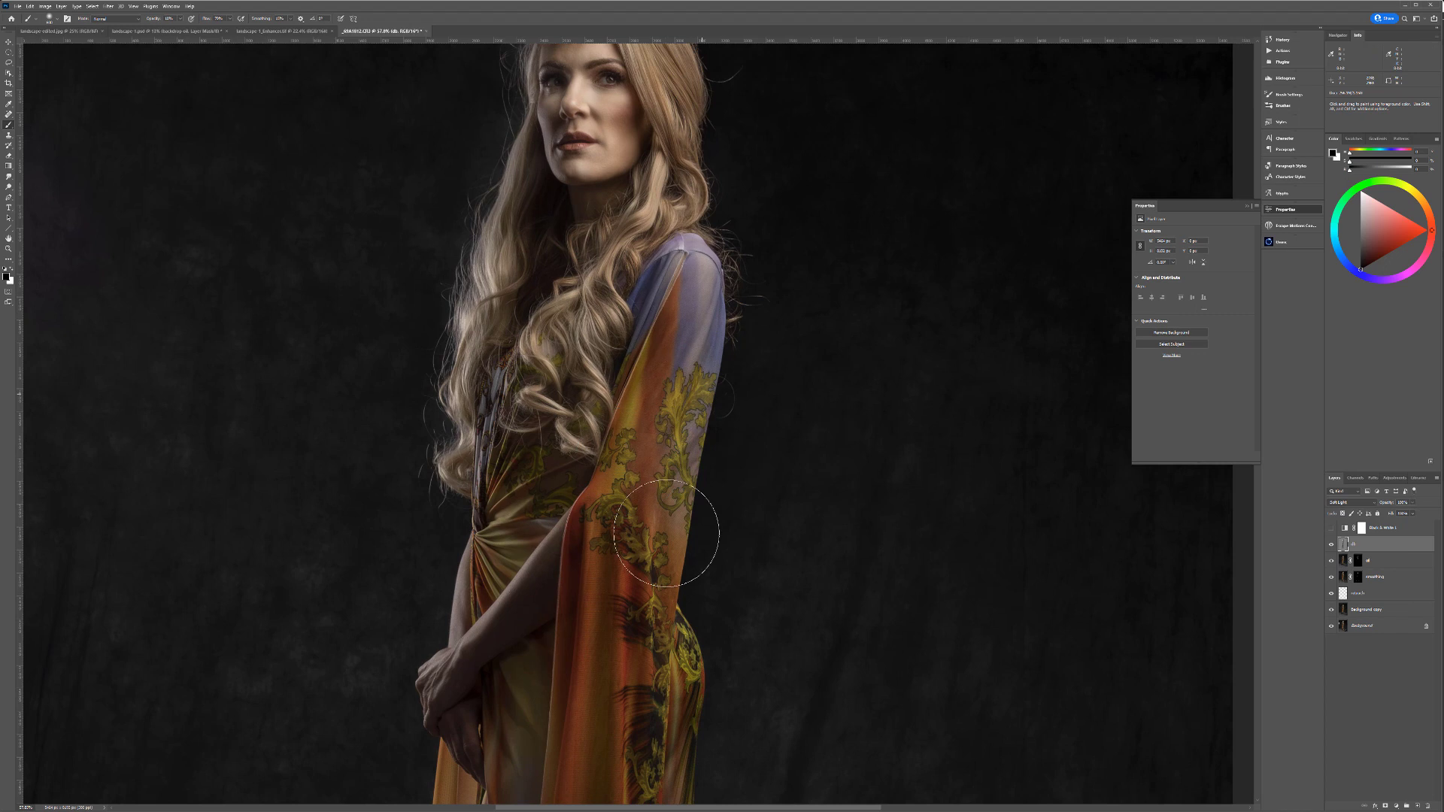
Step: Group all retouching layers down to Background copy, name the group "model" and convert it to a smart object
alt+scroll(715, 465, down, 3)
alt+scroll(715, 466, down, 4)
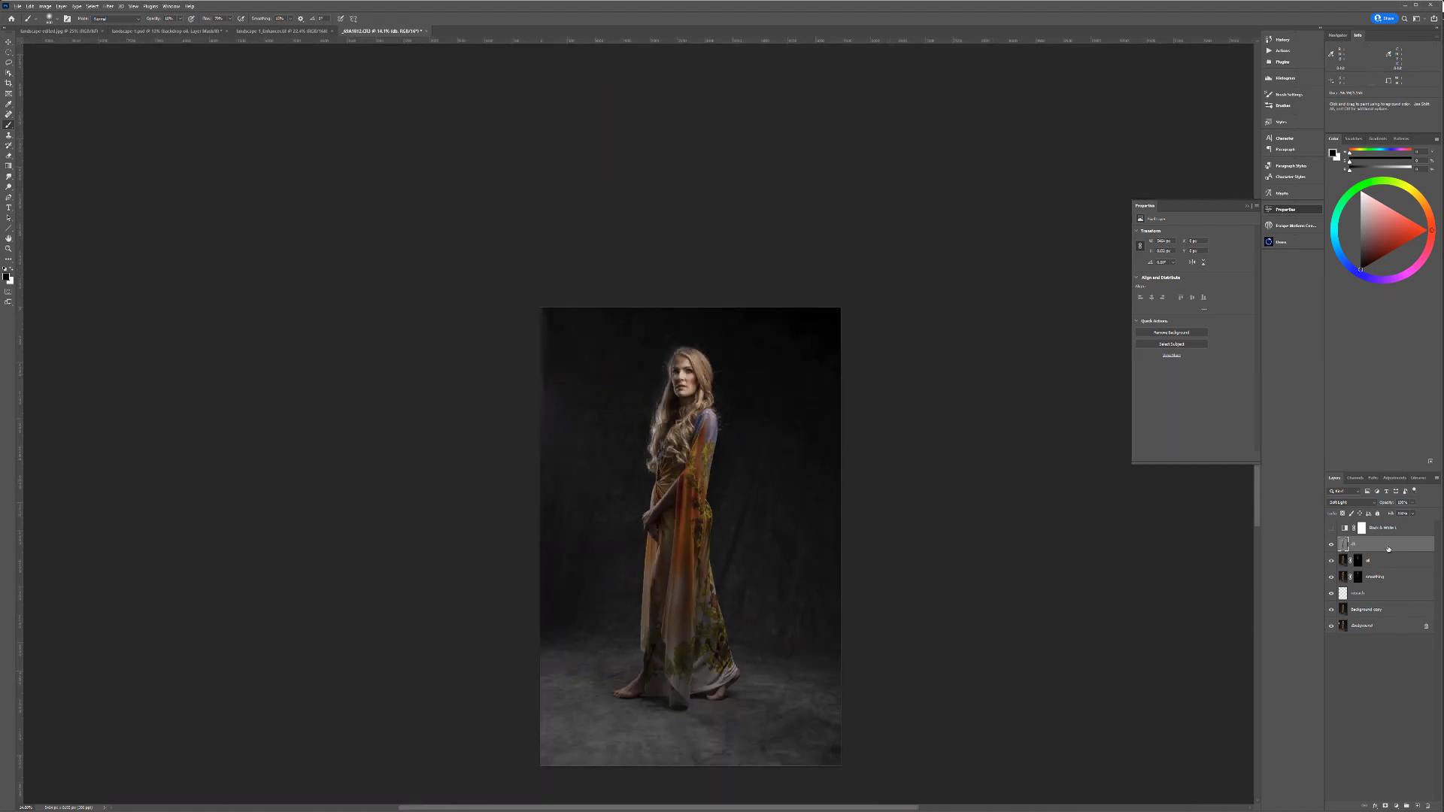
shift+click(1378, 612)
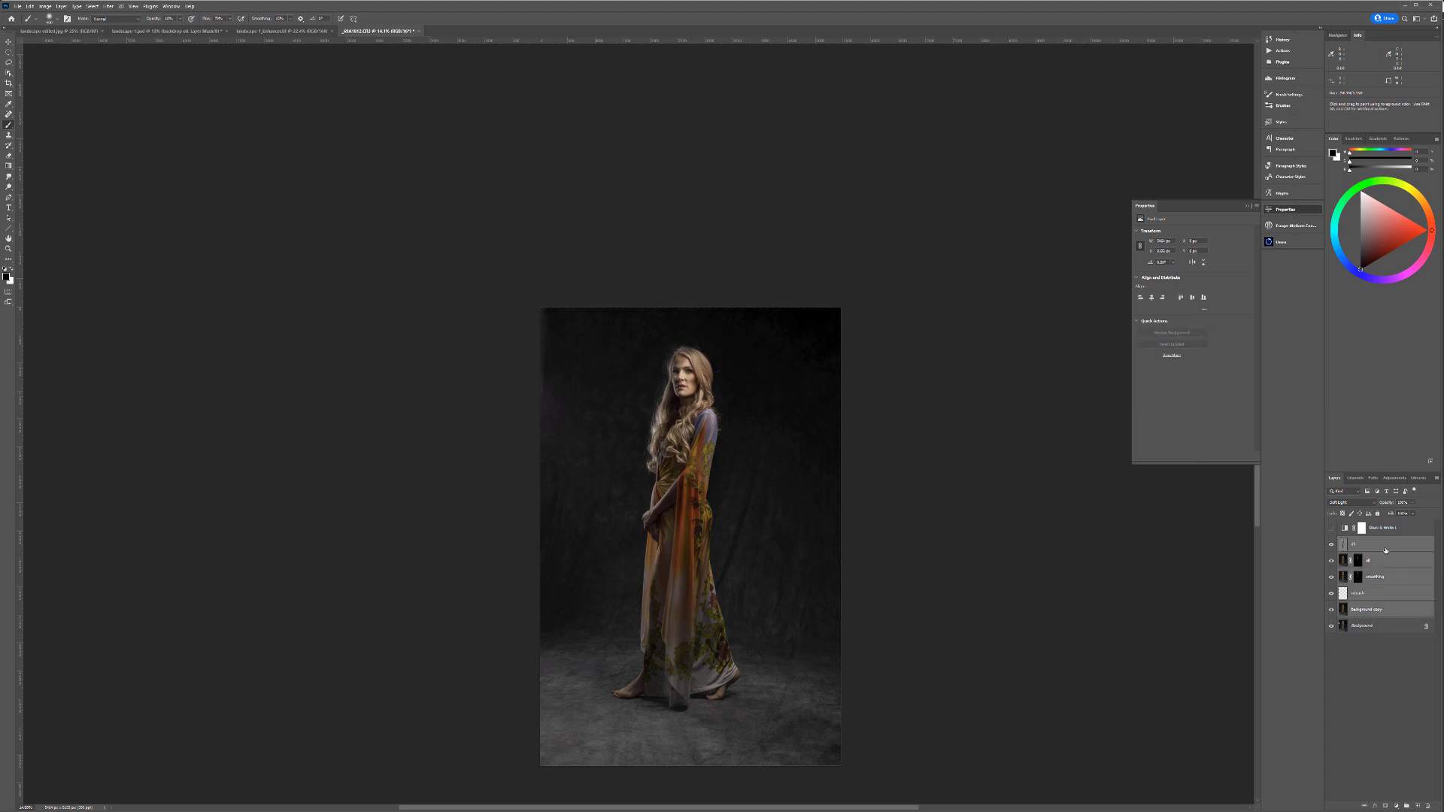
key(ctrl+g)
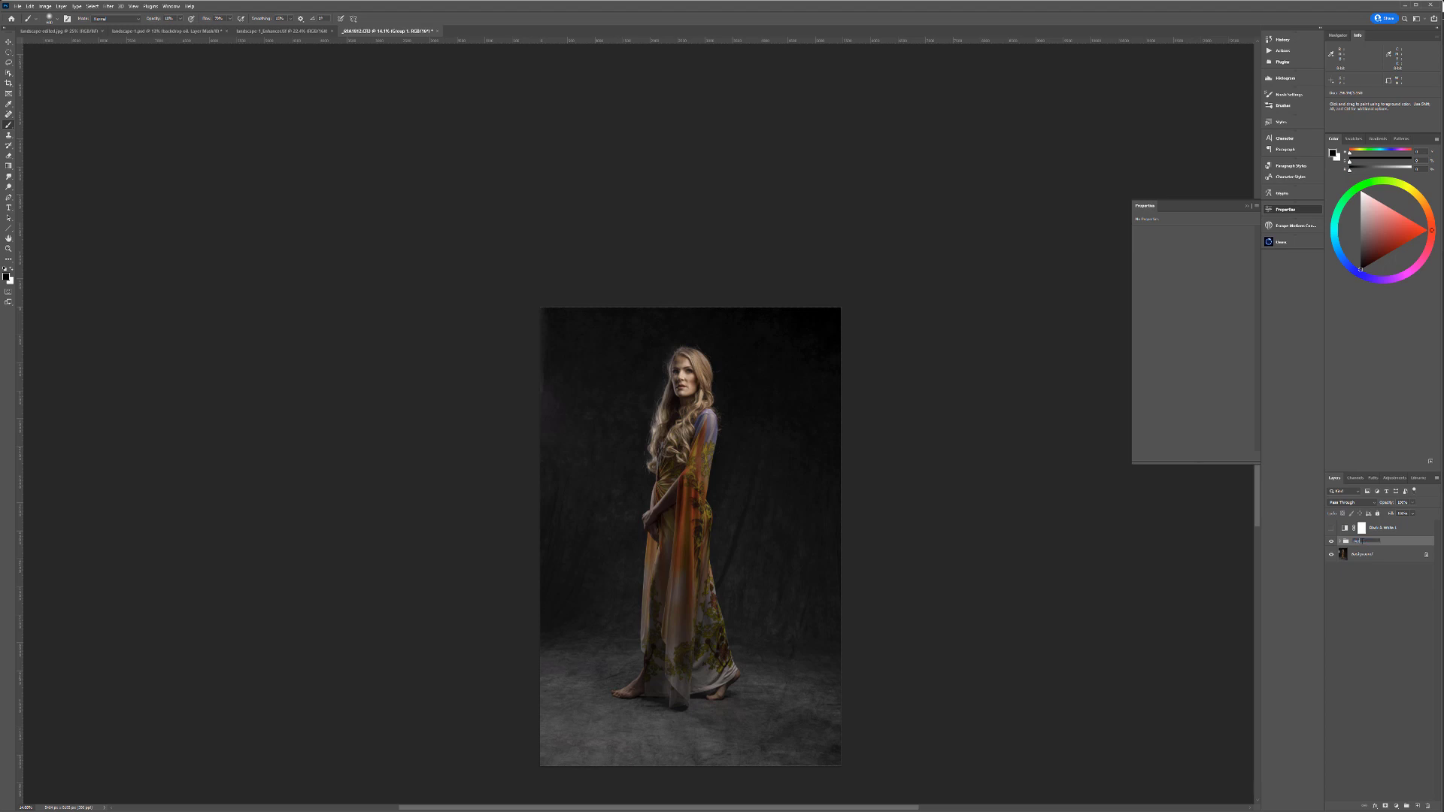
key(Return)
right_click(1376, 546)
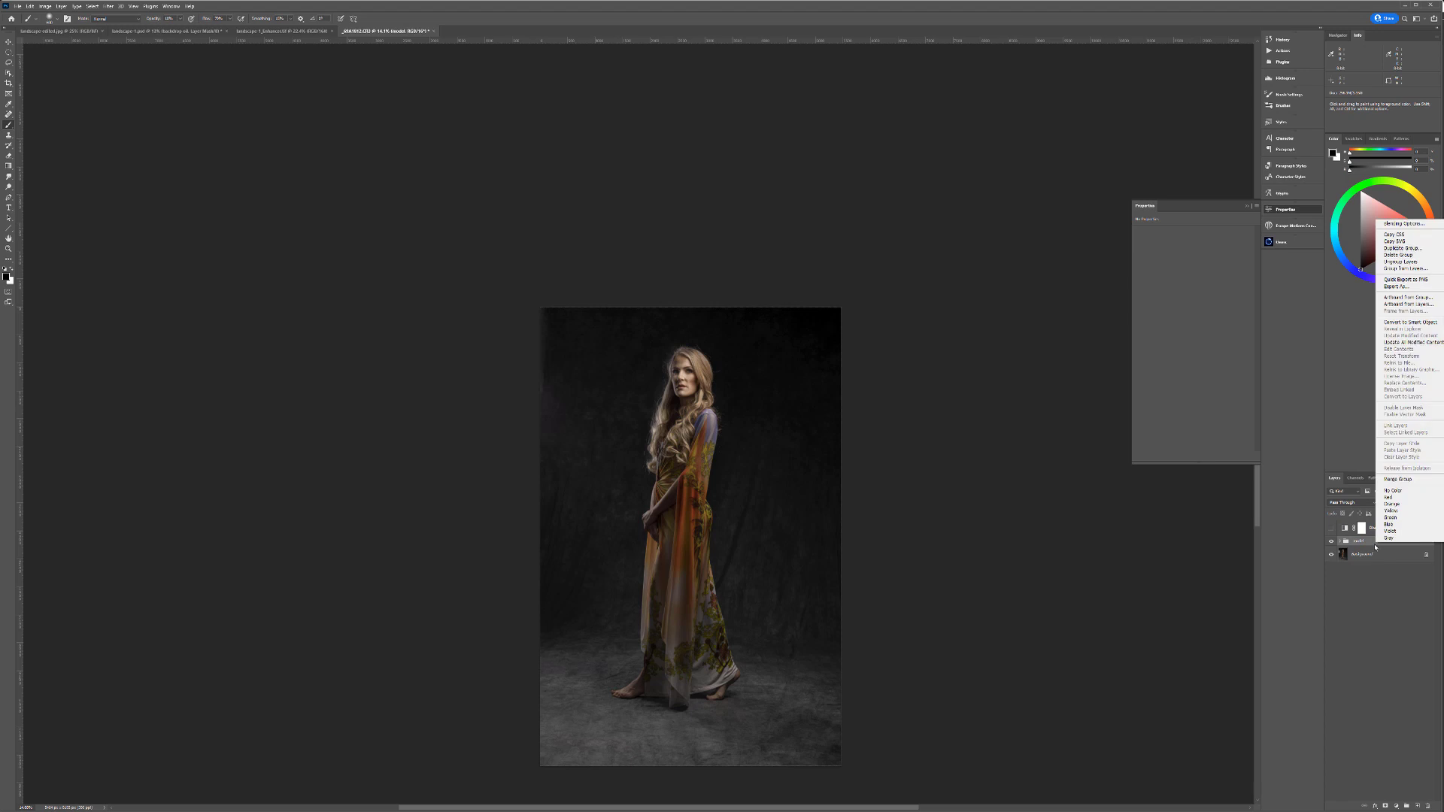
click(1423, 324)
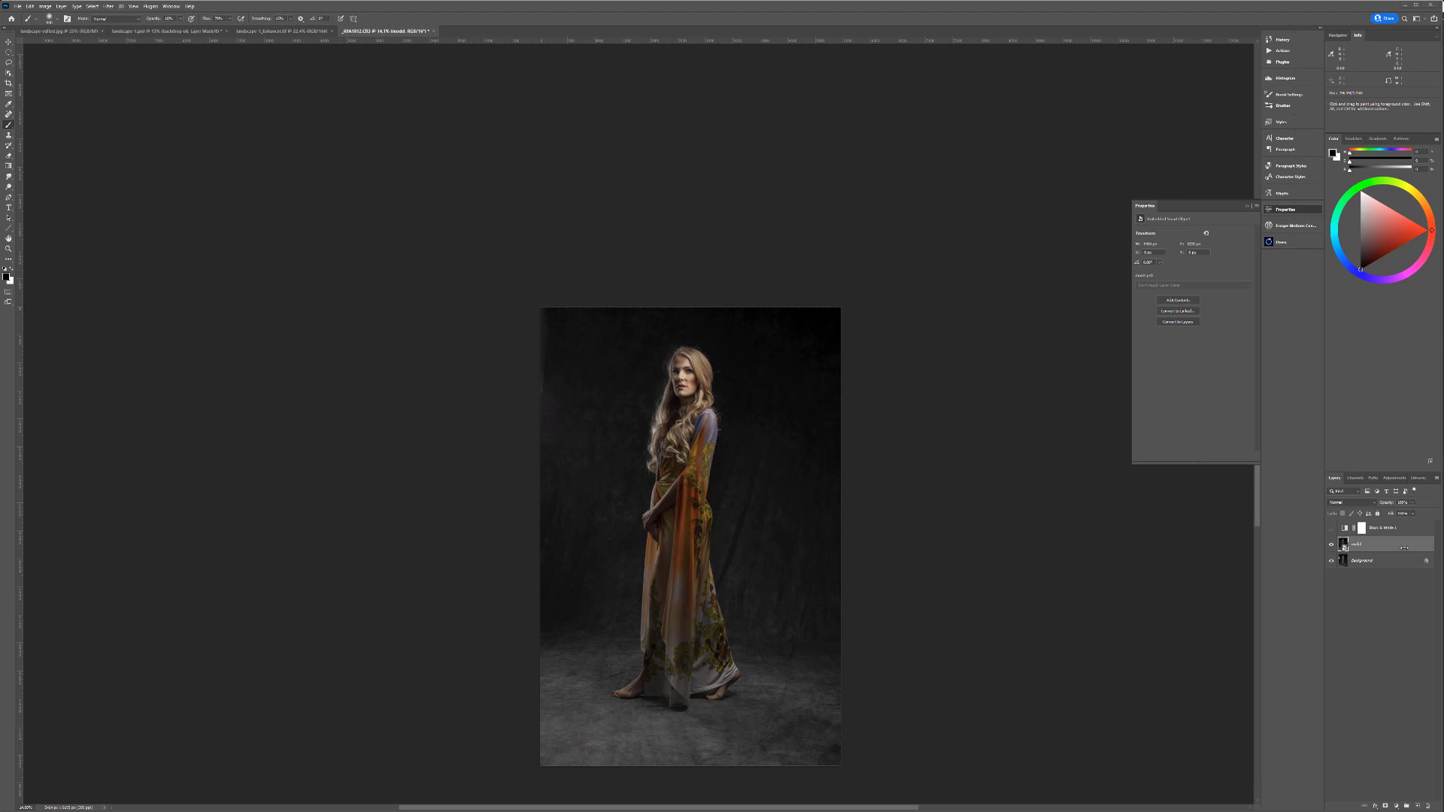
Step: Move the model smart object into the landscape 1 document, accepting the bit-depth difference, and align it over the scene
key(v)
click(128, 18)
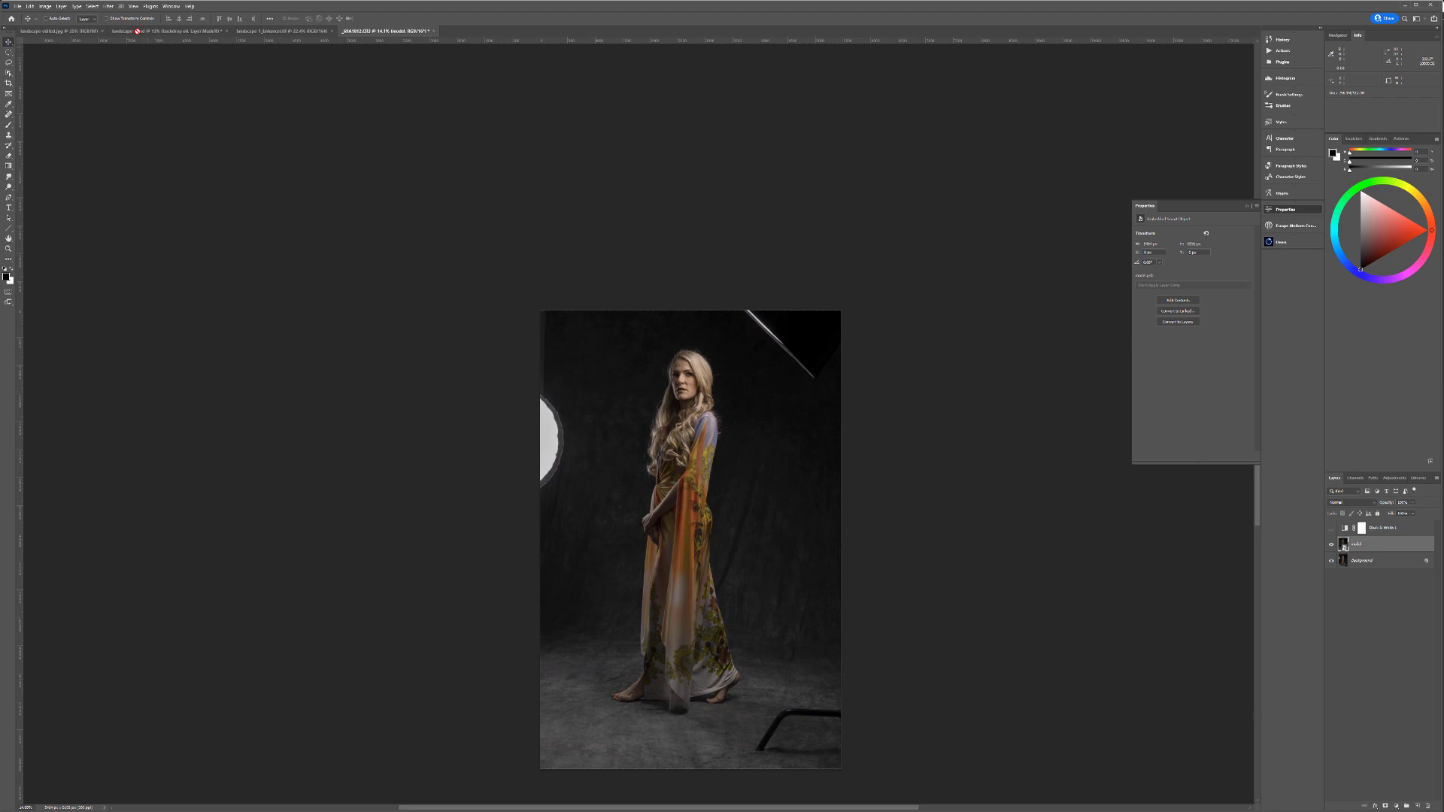
drag(137, 31, 676, 308)
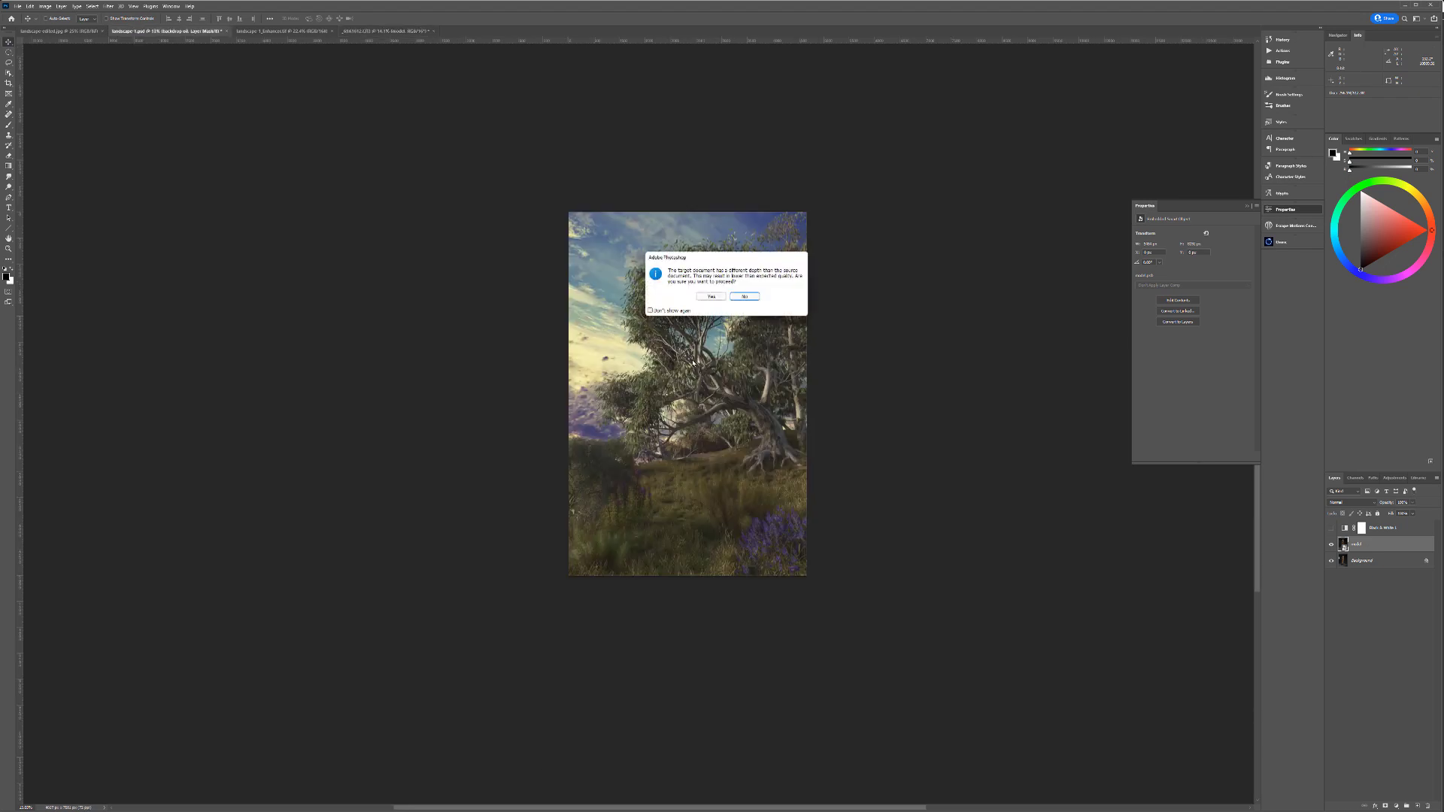
click(711, 297)
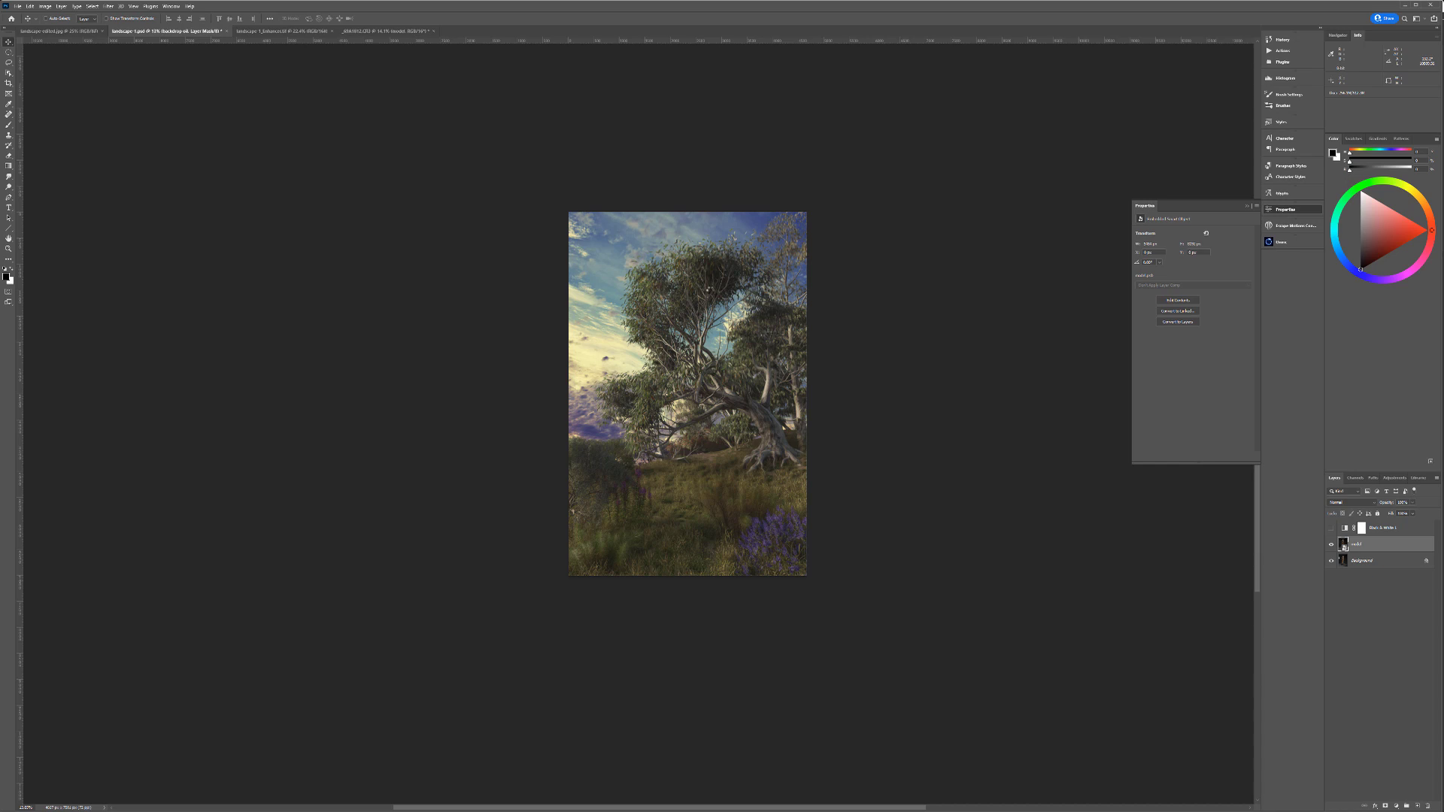
drag(679, 287, 706, 331)
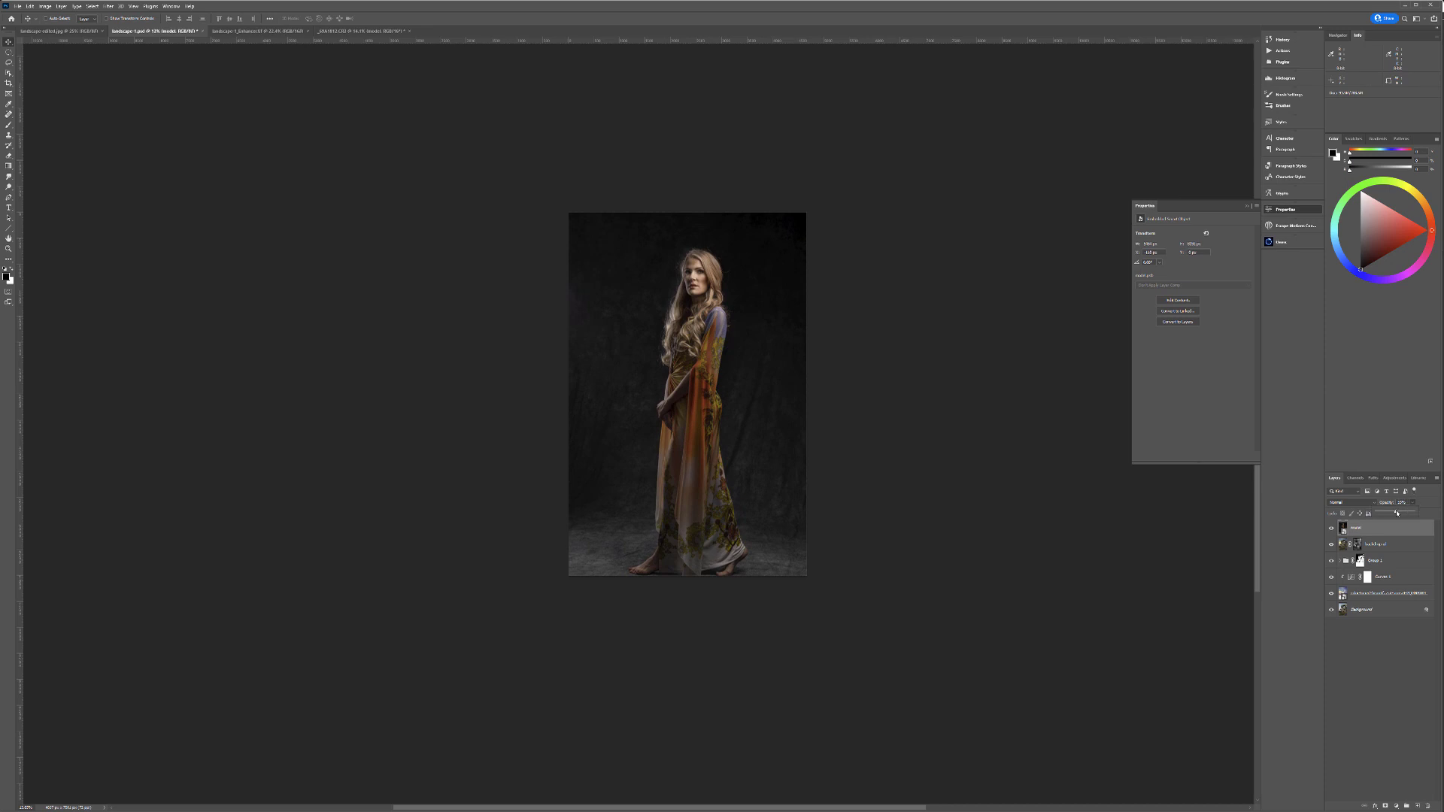
Step: Lower the model layer's opacity to reveal the landscape, then scale the woman down and stand her on the grass
drag(1397, 514, 1387, 514)
mouse_move(718, 347)
mouse_down()
mouse_move(734, 440)
mouse_move(723, 336)
mouse_up()
key(ctrl+t)
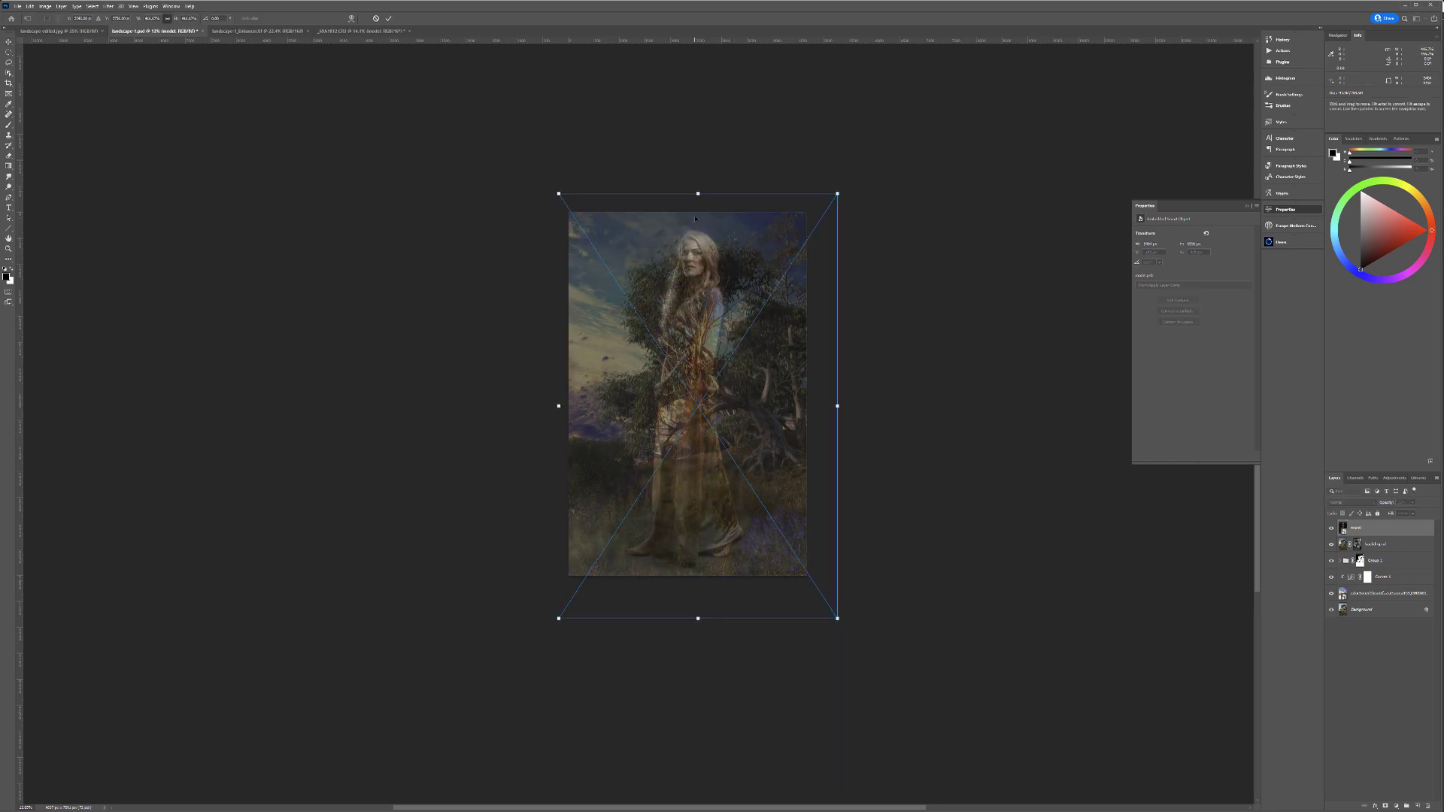
drag(699, 193, 690, 339)
mouse_move(738, 465)
mouse_down()
mouse_move(728, 372)
mouse_move(740, 449)
mouse_up()
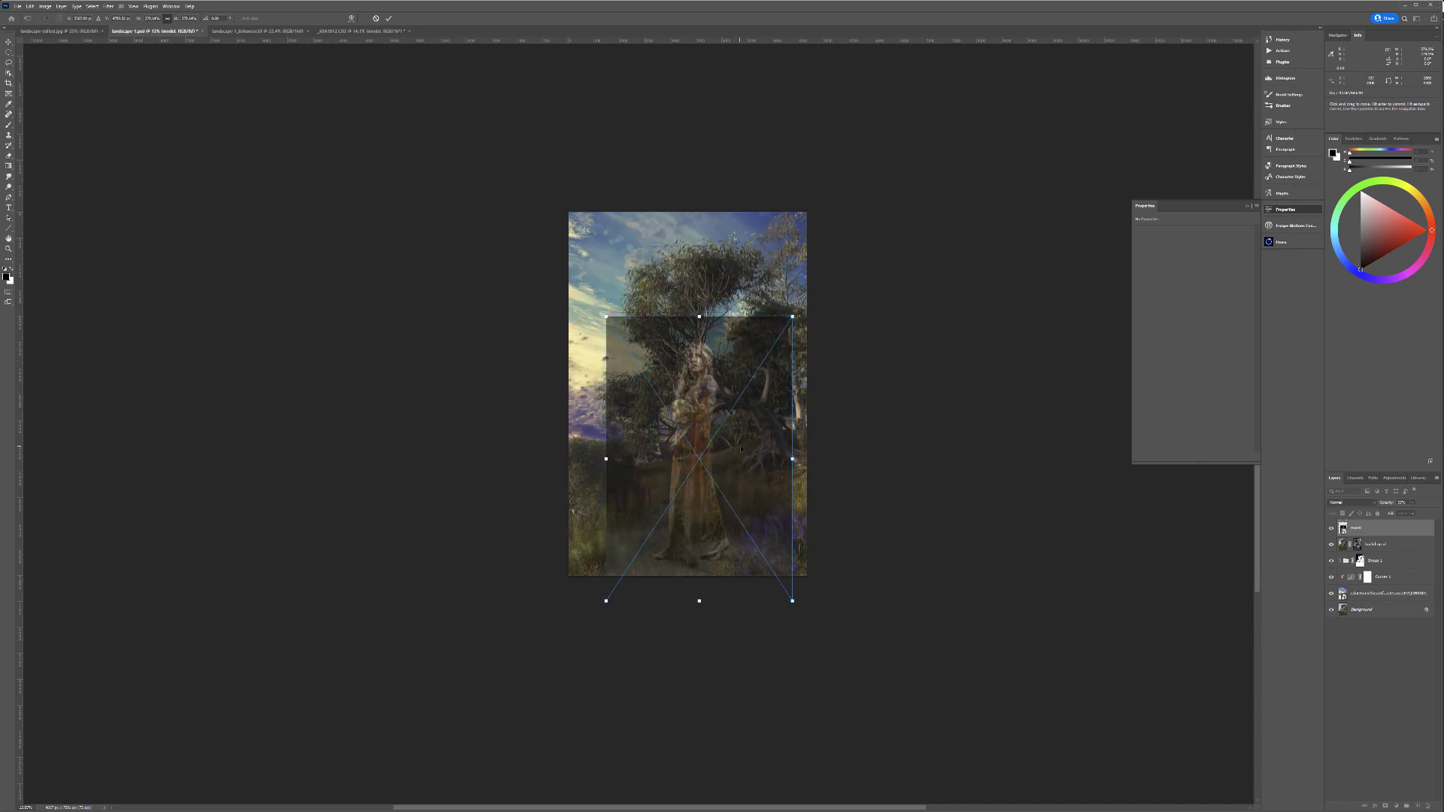
scroll(732, 476, up, 5)
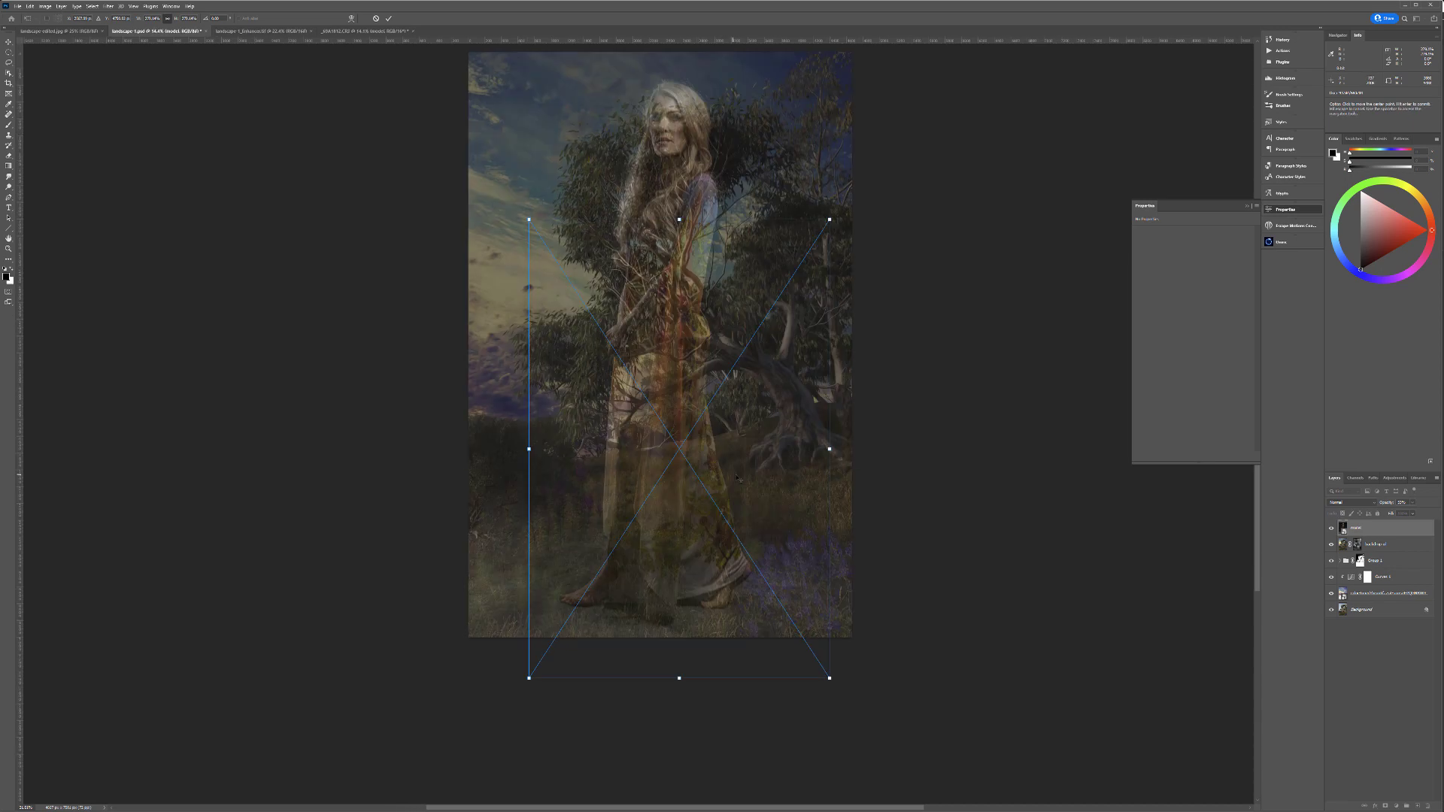
mouse_move(735, 477)
mouse_down()
mouse_move(736, 421)
mouse_move(716, 410)
mouse_move(721, 451)
mouse_move(466, 463)
mouse_move(347, 448)
mouse_move(743, 458)
mouse_up()
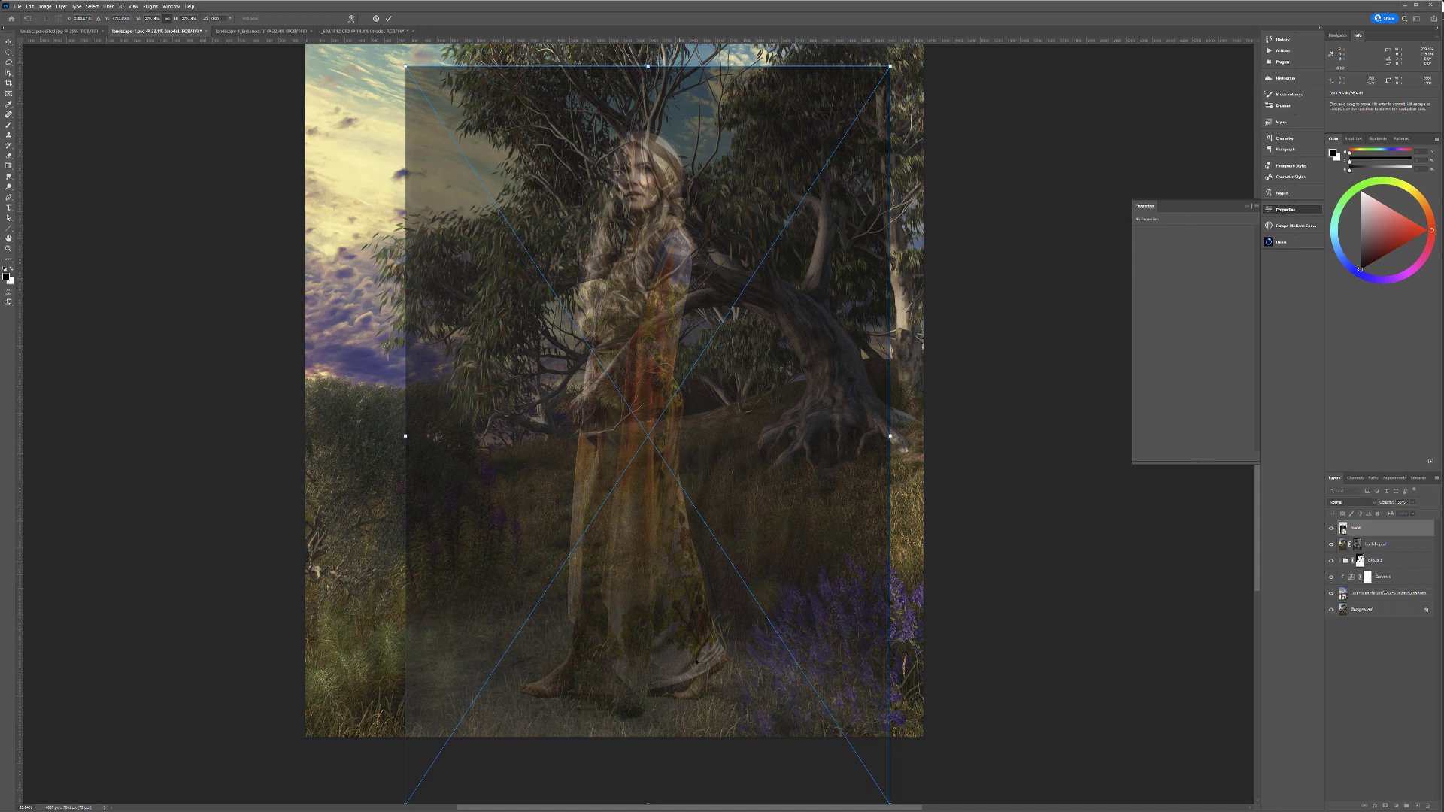
drag(661, 575, 651, 574)
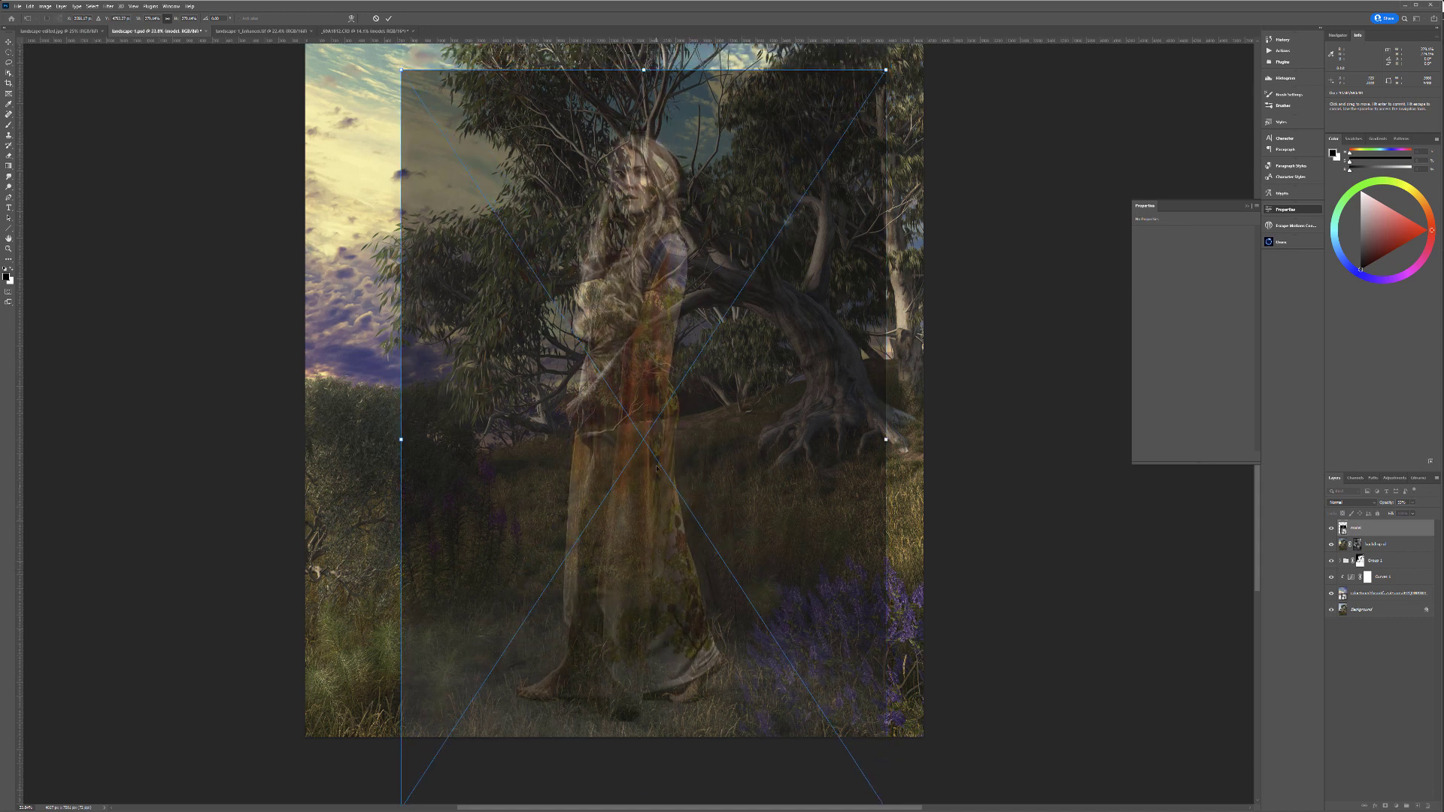
scroll(655, 369, down, 3)
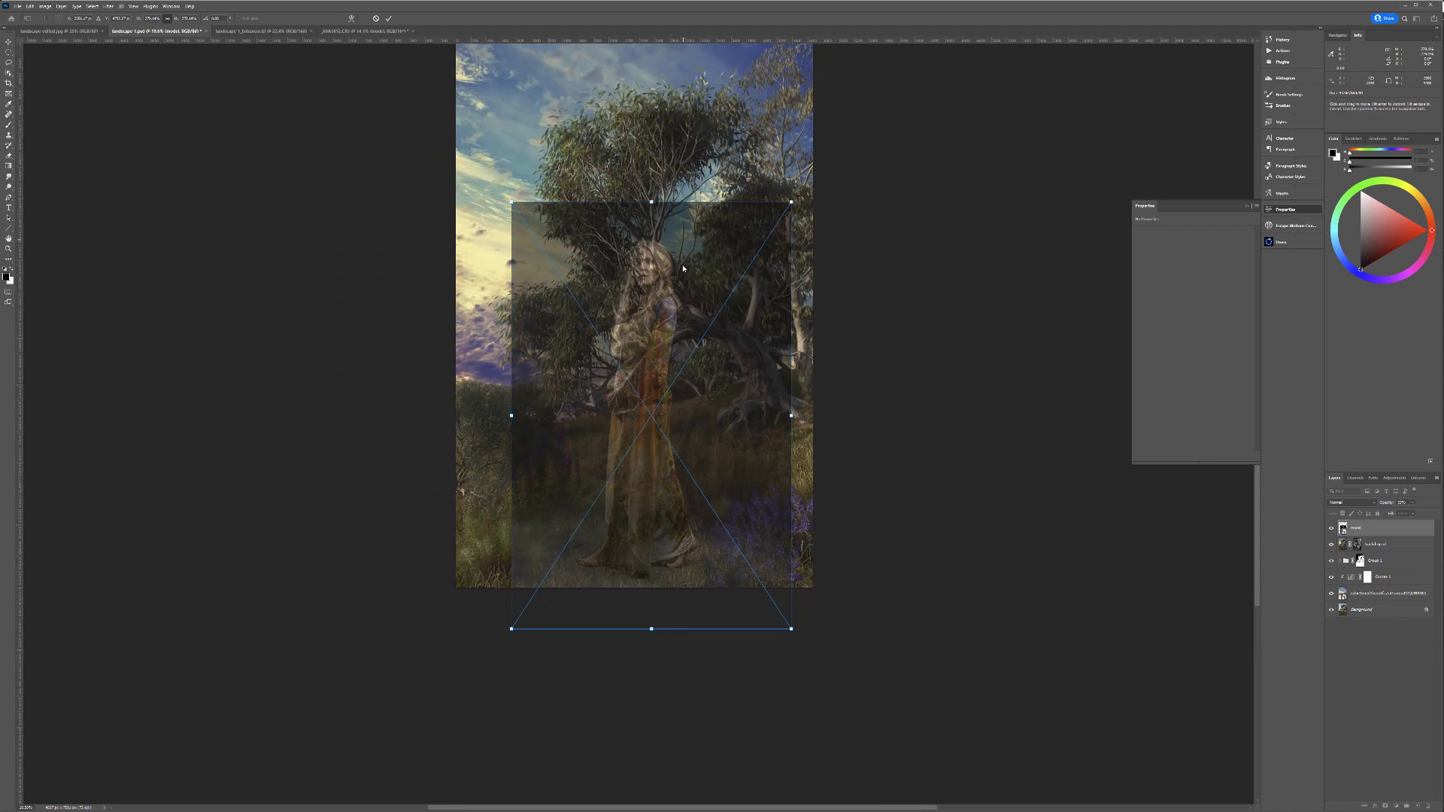
Step: Try the woman at progressively larger sizes, repositioning her in front of the tree with her feet cropped off
drag(649, 202, 649, 37)
drag(651, 89, 646, 295)
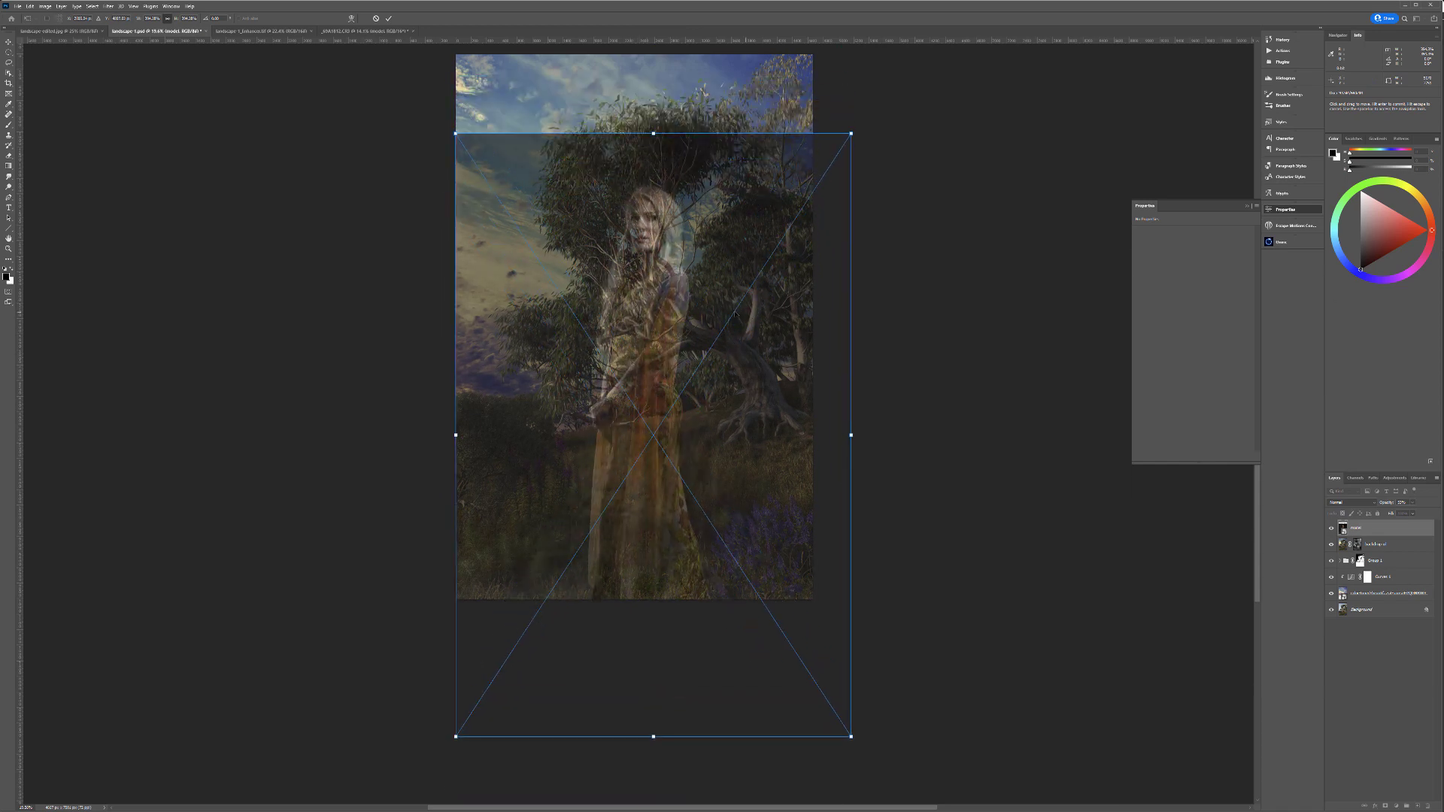
scroll(752, 316, down, 2)
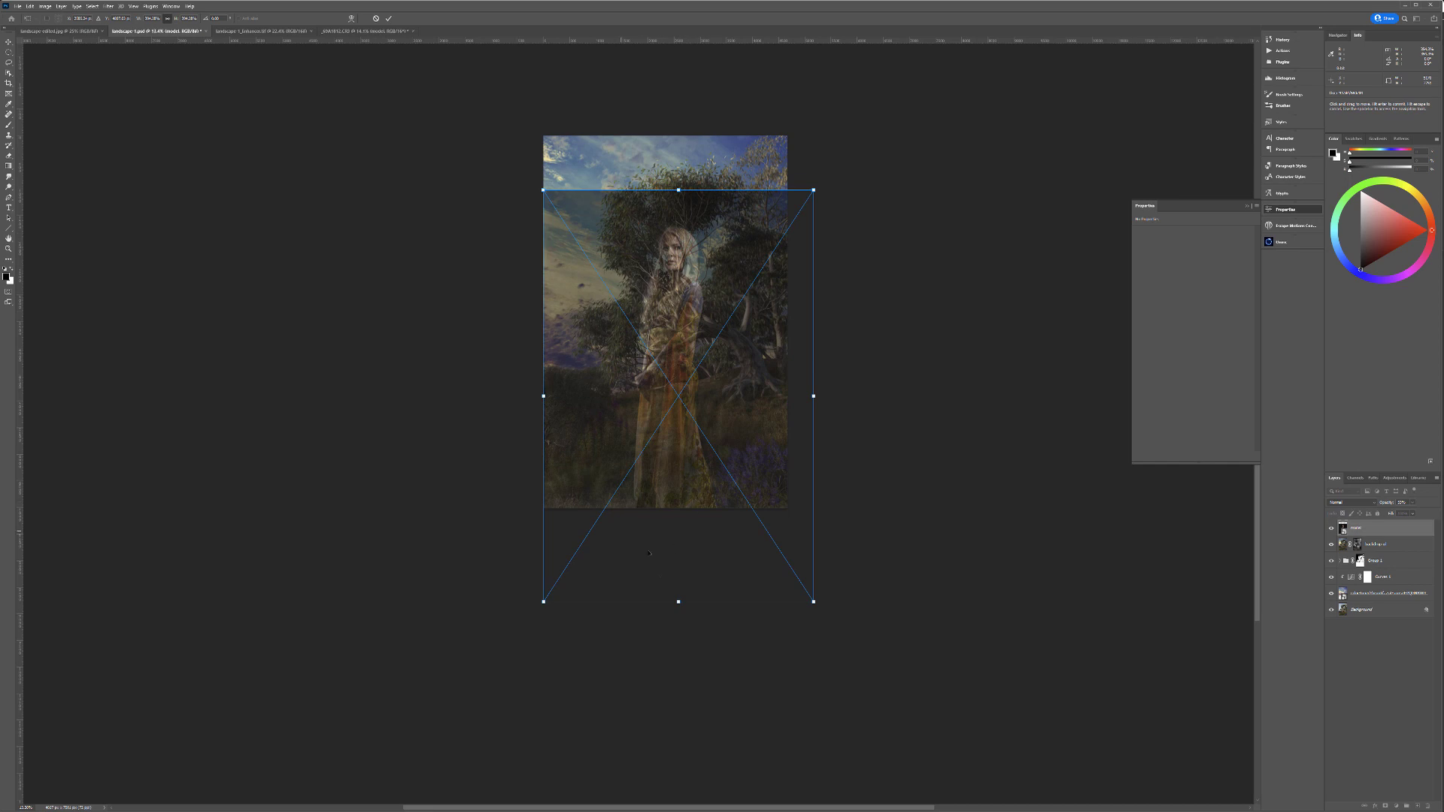
mouse_move(696, 413)
mouse_down()
mouse_move(698, 322)
mouse_move(714, 446)
mouse_move(719, 419)
mouse_up()
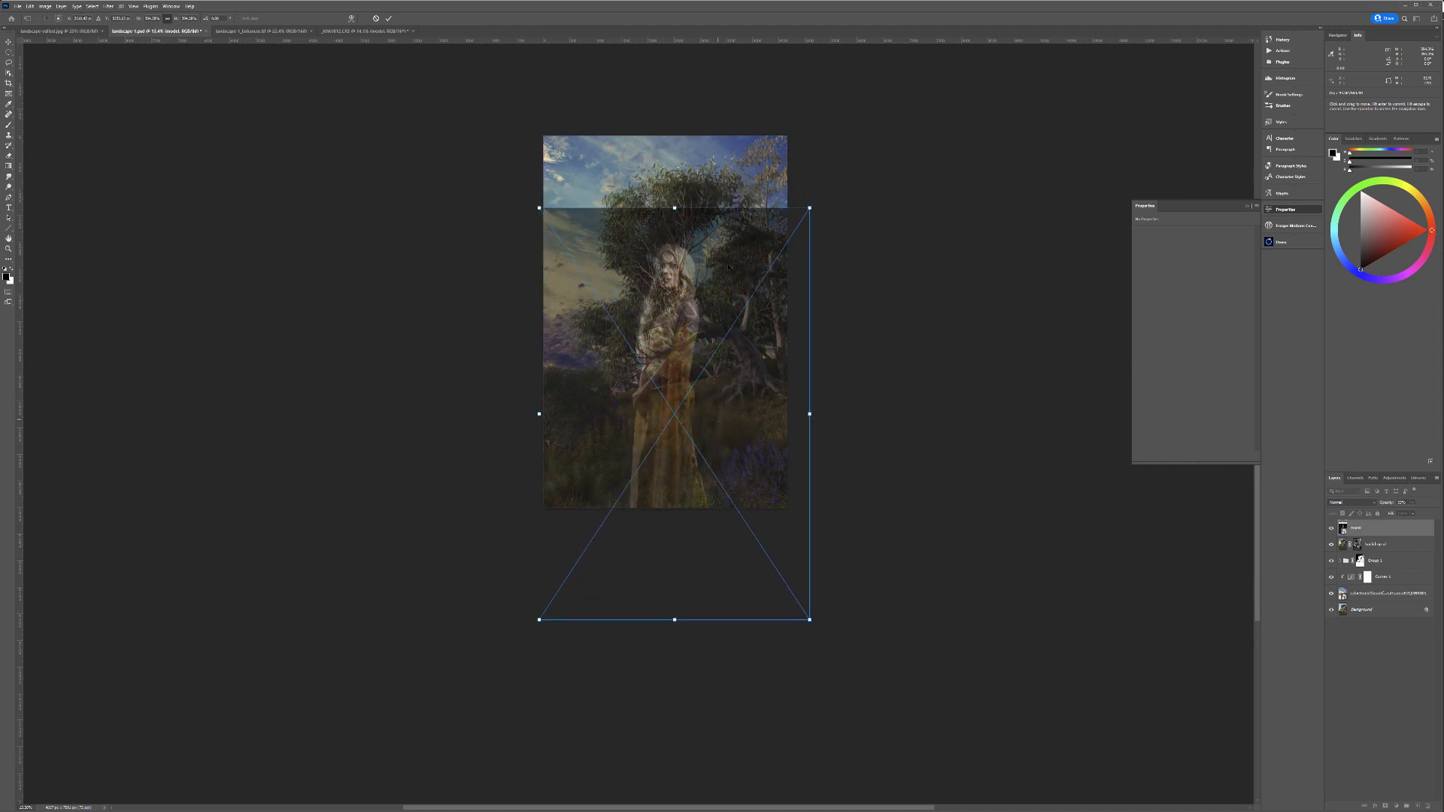
drag(674, 209, 688, 21)
drag(717, 249, 720, 338)
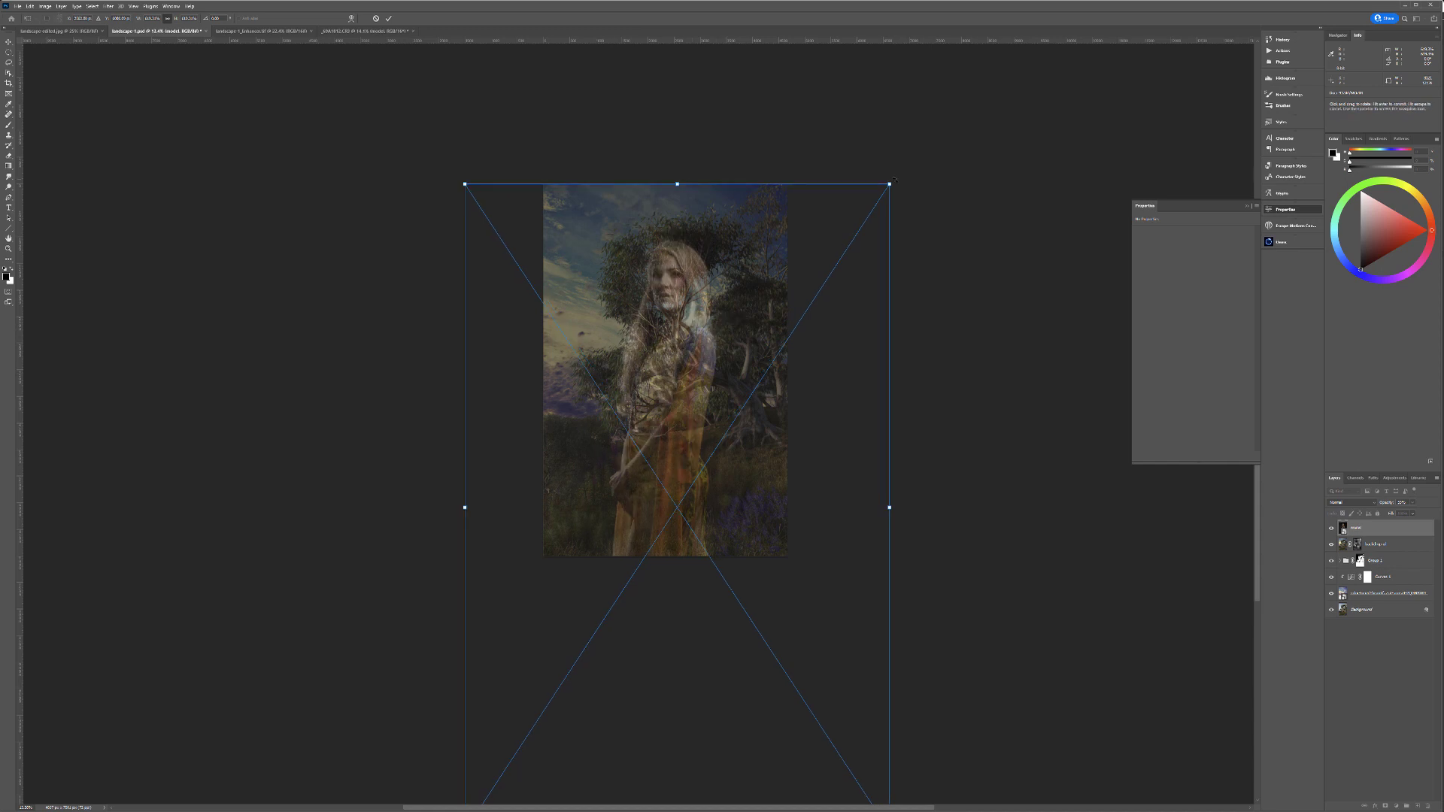
drag(741, 265, 744, 257)
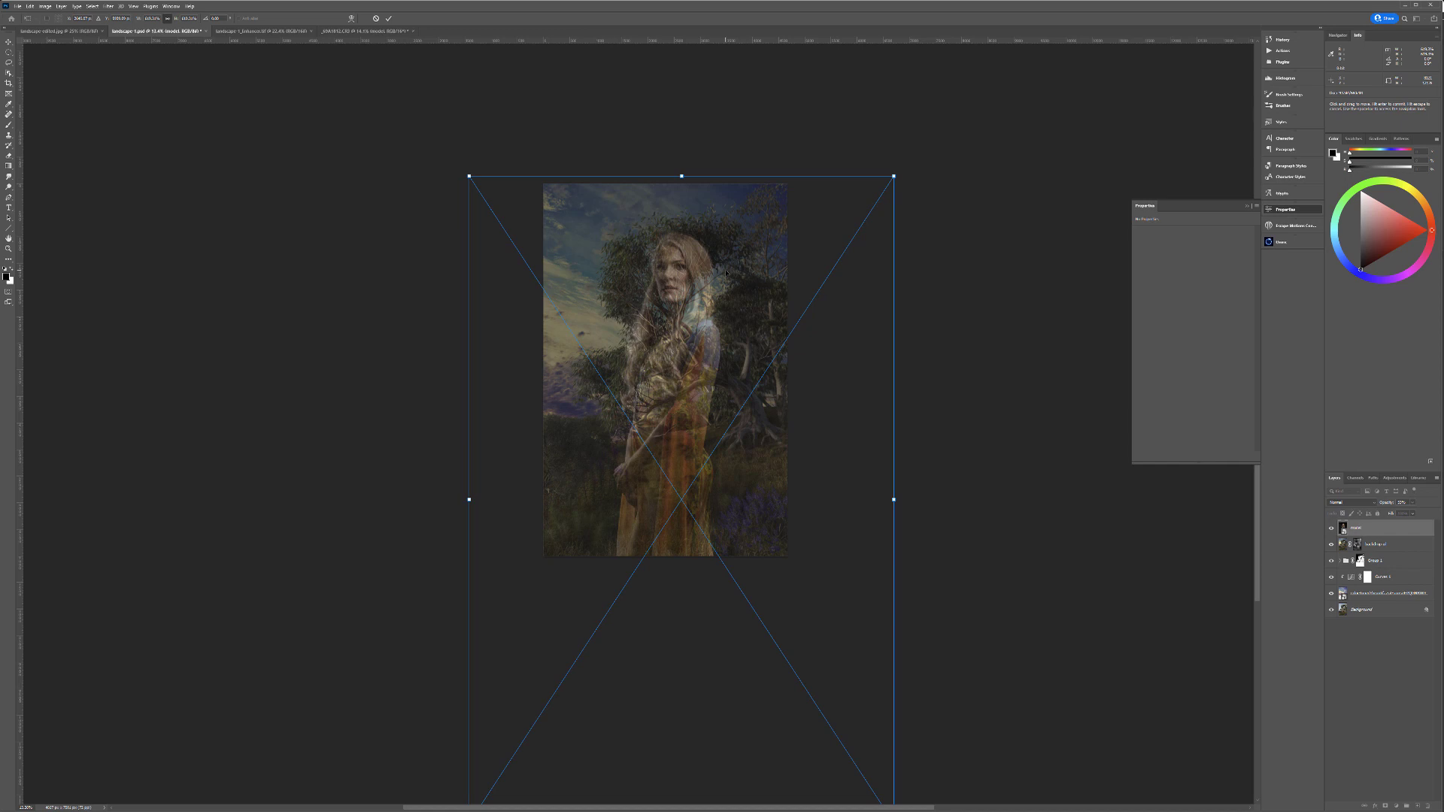
Step: Scale the woman back down to full length, place her on the grass before the tree and apply the transform
drag(467, 176, 677, 499)
drag(790, 543, 670, 315)
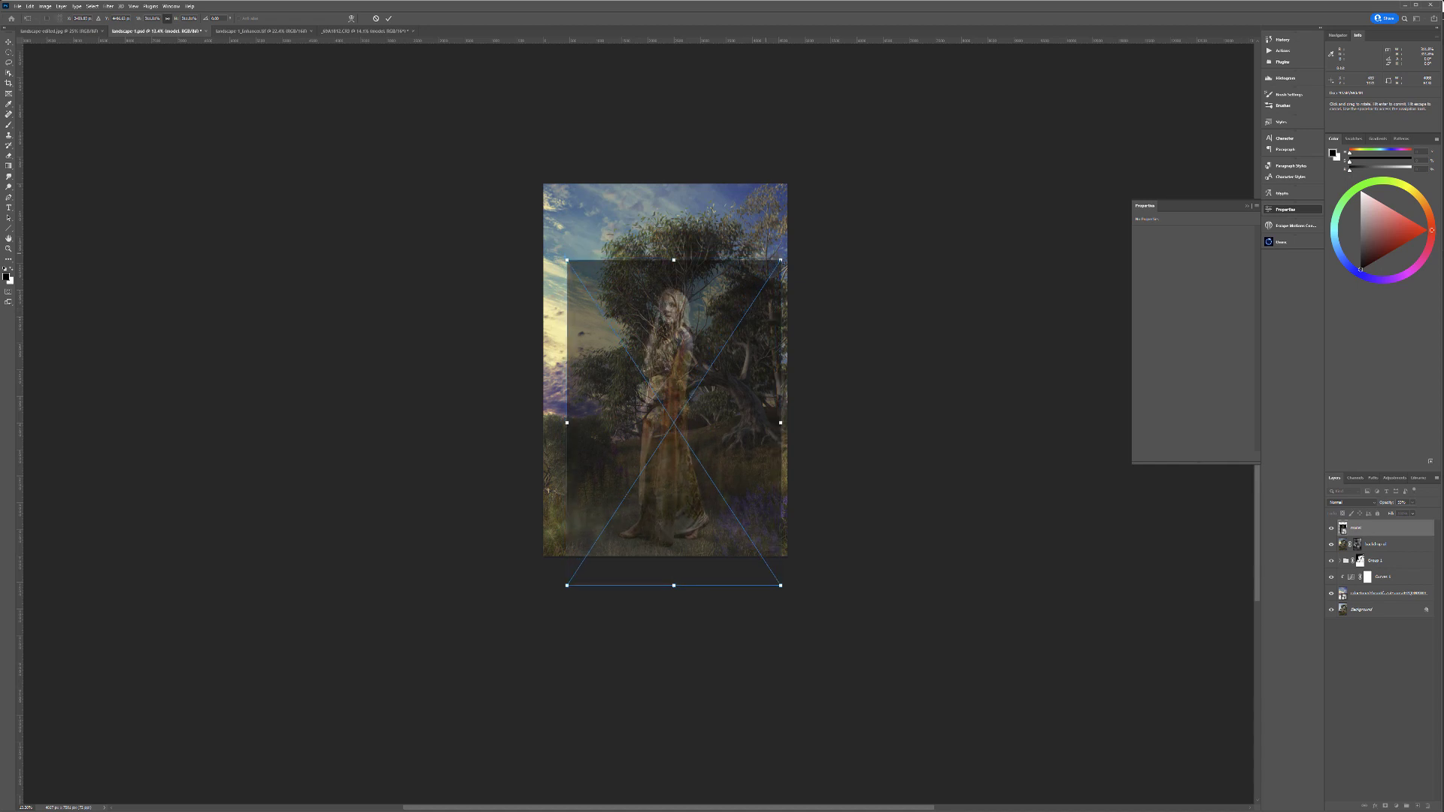
drag(781, 261, 756, 298)
mouse_move(709, 379)
mouse_down()
mouse_move(730, 324)
mouse_move(726, 373)
mouse_up()
key(Return)
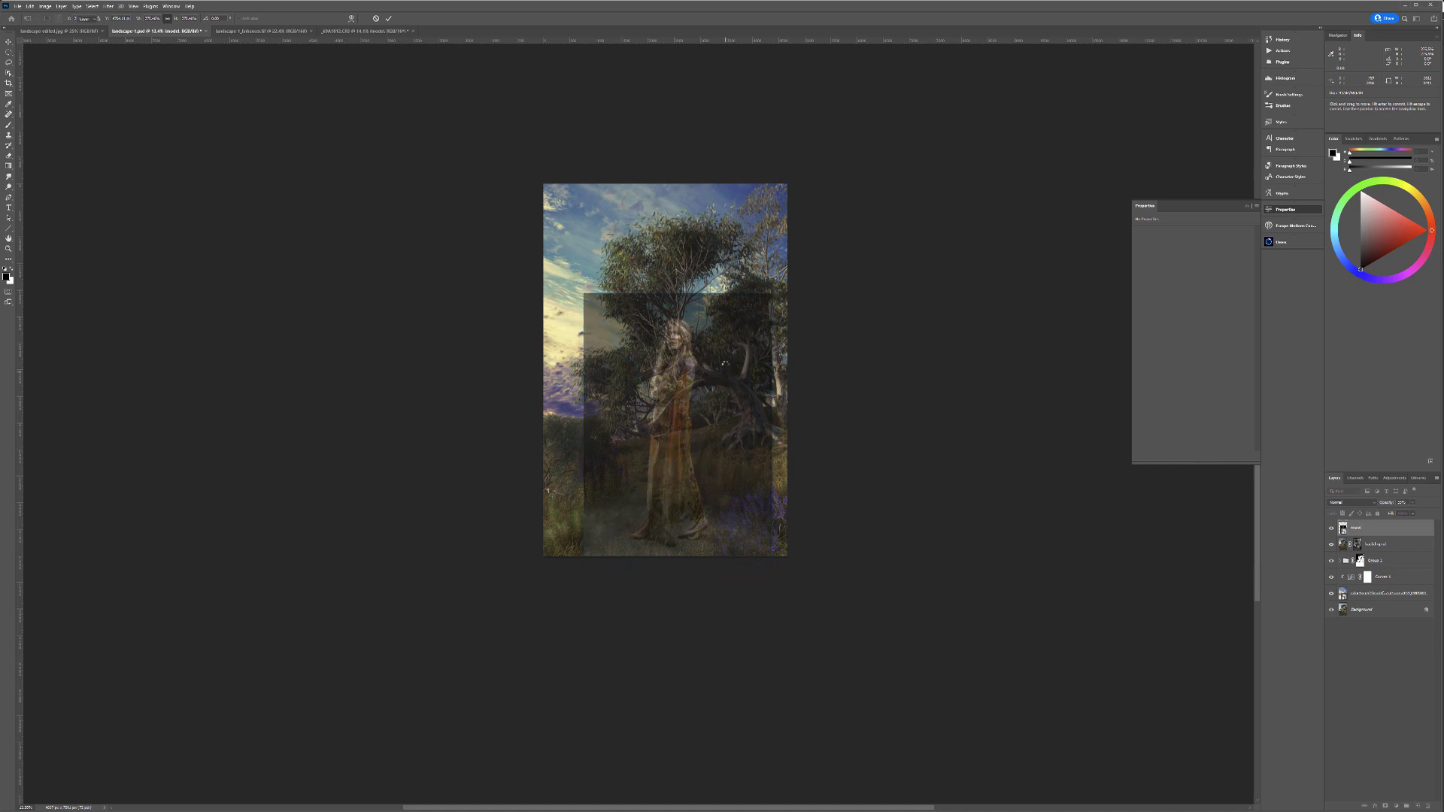
Step: Restore the model layer's opacity to 100% and add a white layer mask for brushing
scroll(682, 248, up, 5)
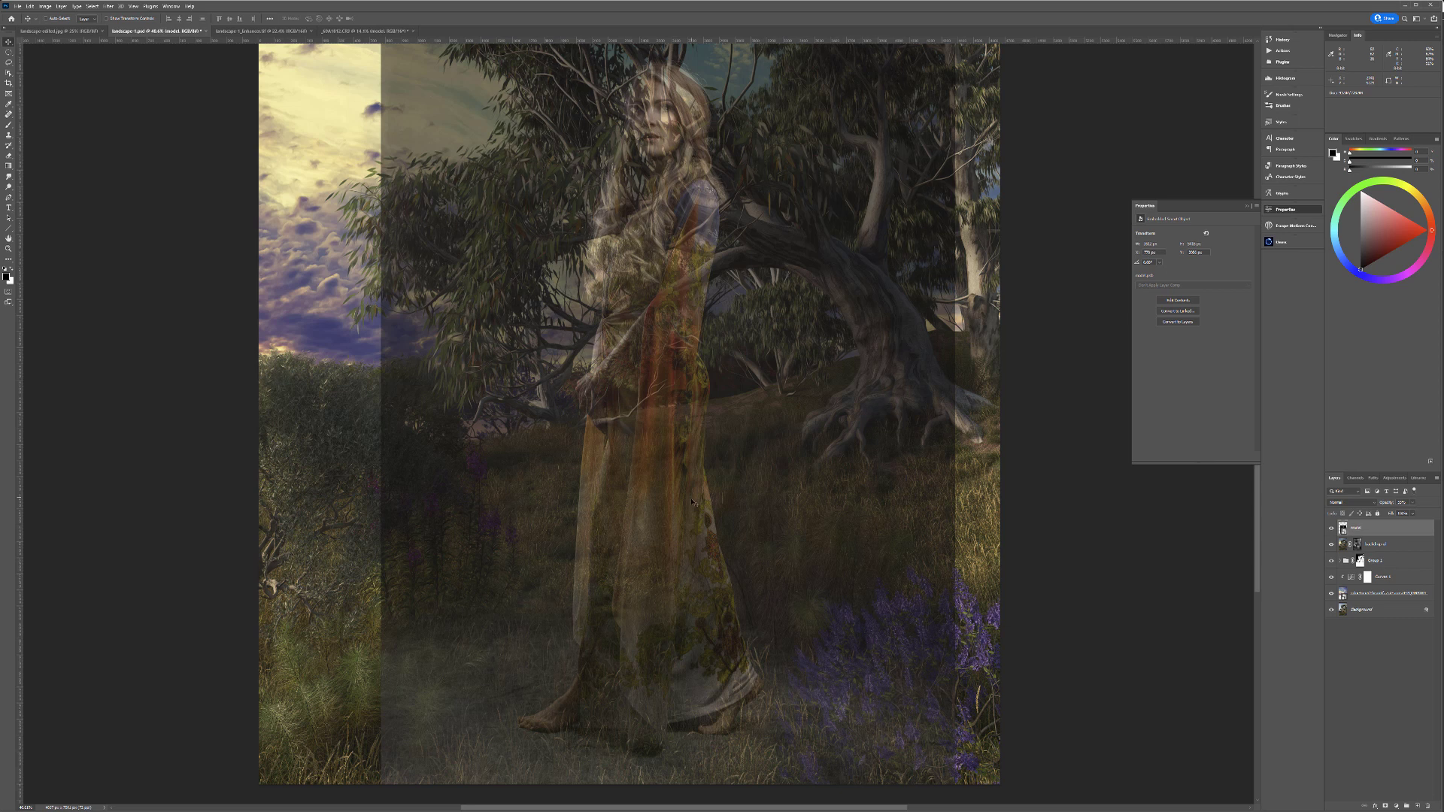
scroll(692, 503, down, 3)
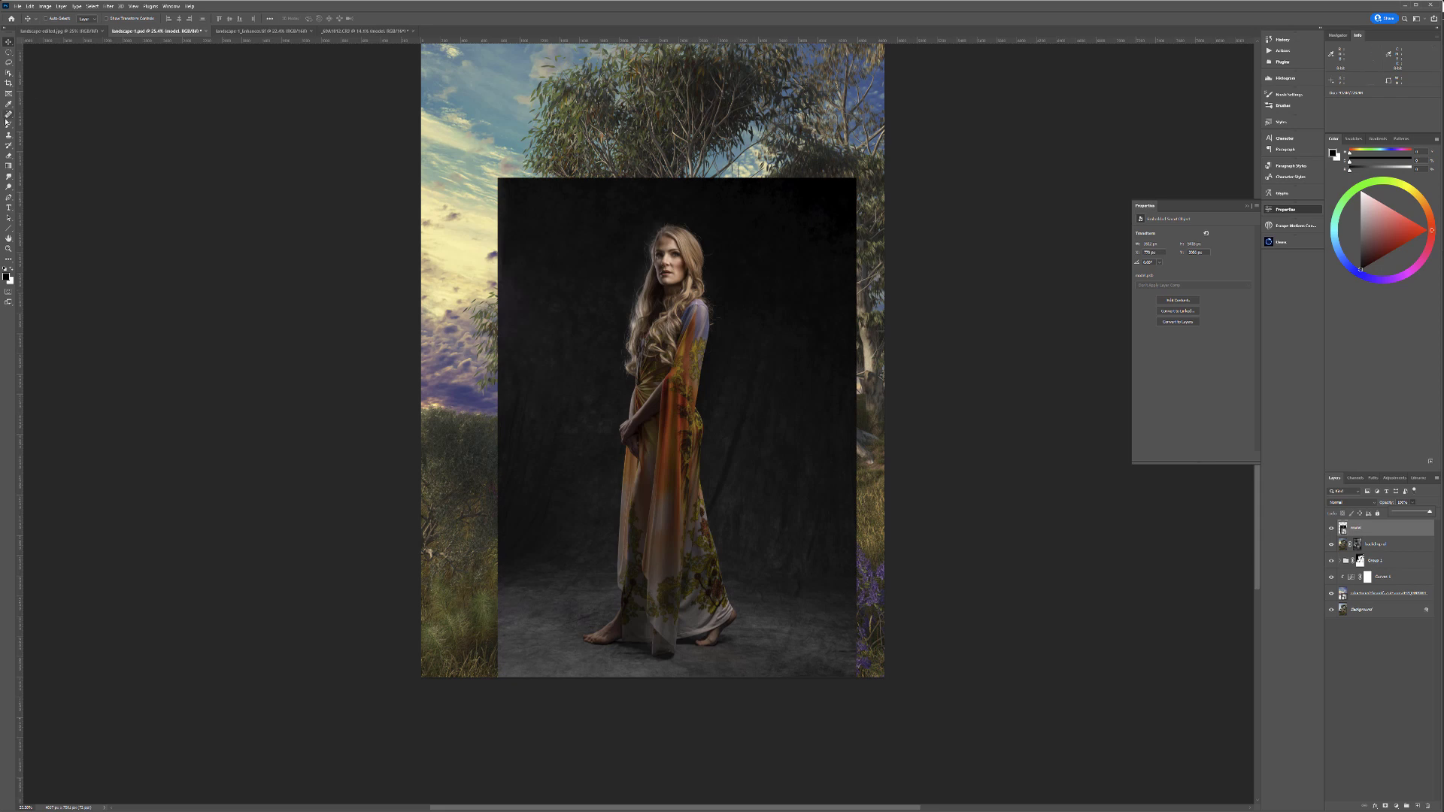
click(8, 124)
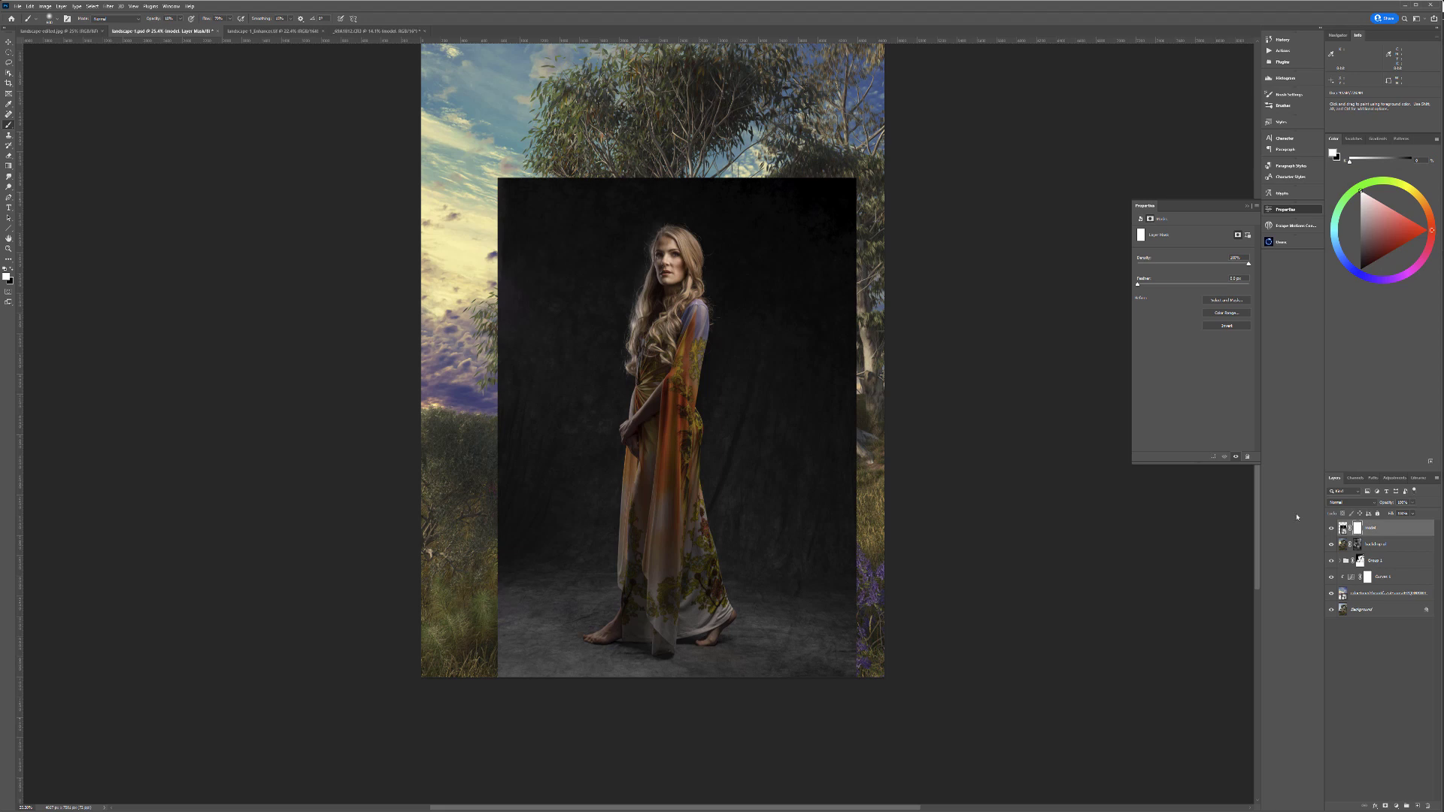
Step: Paint black on the model layer's mask to fade out the studio backdrop around the woman's head and sides
key(x)
mouse_move(835, 200)
mouse_down()
mouse_move(840, 283)
mouse_move(799, 304)
mouse_move(761, 214)
mouse_move(698, 166)
mouse_move(570, 182)
mouse_move(491, 257)
mouse_move(598, 163)
mouse_move(514, 299)
mouse_move(511, 203)
mouse_move(504, 224)
mouse_move(543, 342)
mouse_move(520, 417)
mouse_move(541, 368)
mouse_up()
key(1)
drag(566, 486, 578, 412)
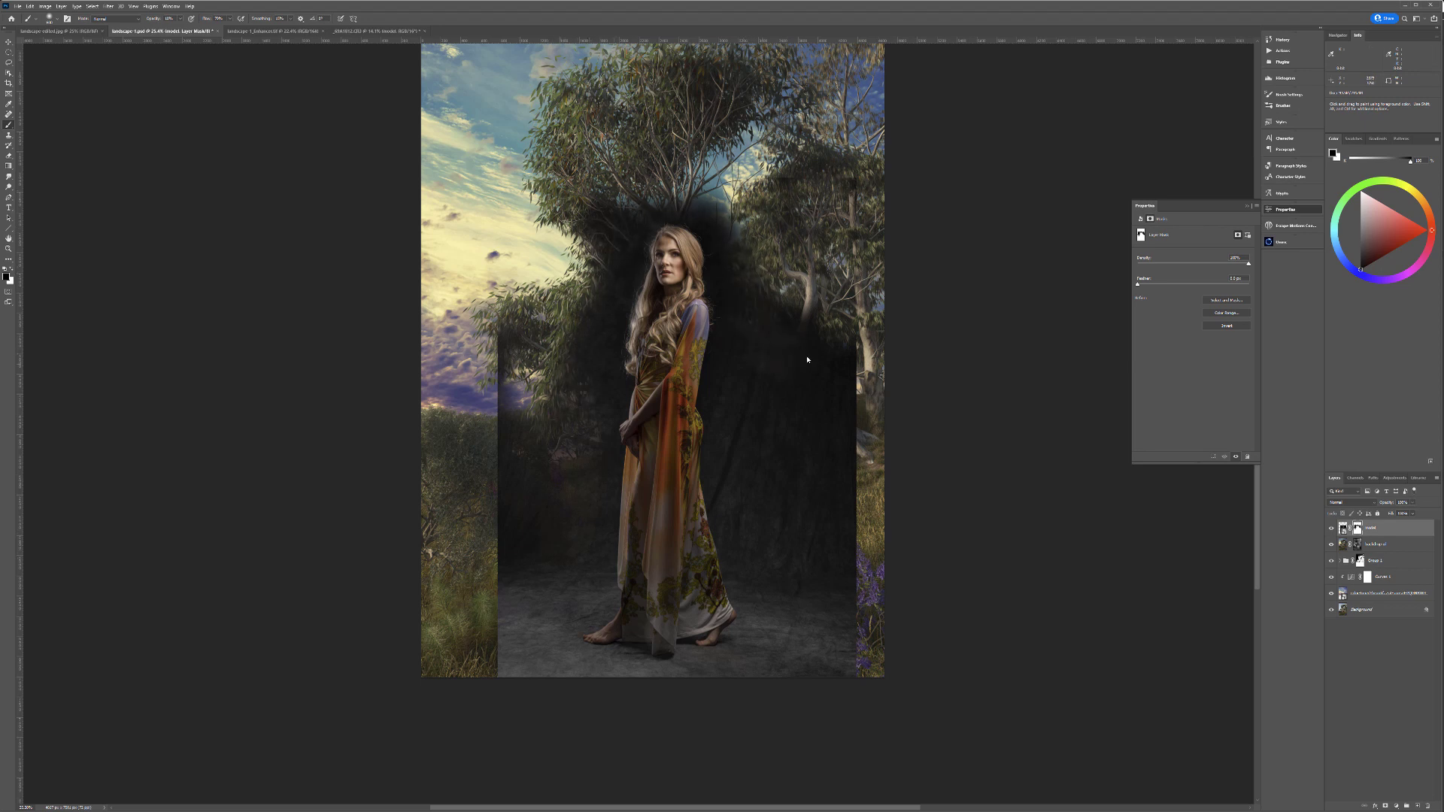
mouse_move(848, 404)
mouse_down()
mouse_move(831, 461)
mouse_move(868, 485)
mouse_move(779, 452)
mouse_move(760, 386)
mouse_move(743, 439)
mouse_move(753, 497)
mouse_move(845, 478)
mouse_move(827, 483)
mouse_move(829, 609)
mouse_move(748, 527)
mouse_move(769, 525)
mouse_move(813, 566)
mouse_move(778, 596)
mouse_move(744, 552)
mouse_move(796, 667)
mouse_move(804, 637)
mouse_move(777, 623)
mouse_move(783, 659)
mouse_move(838, 642)
mouse_move(811, 635)
mouse_move(864, 413)
mouse_up()
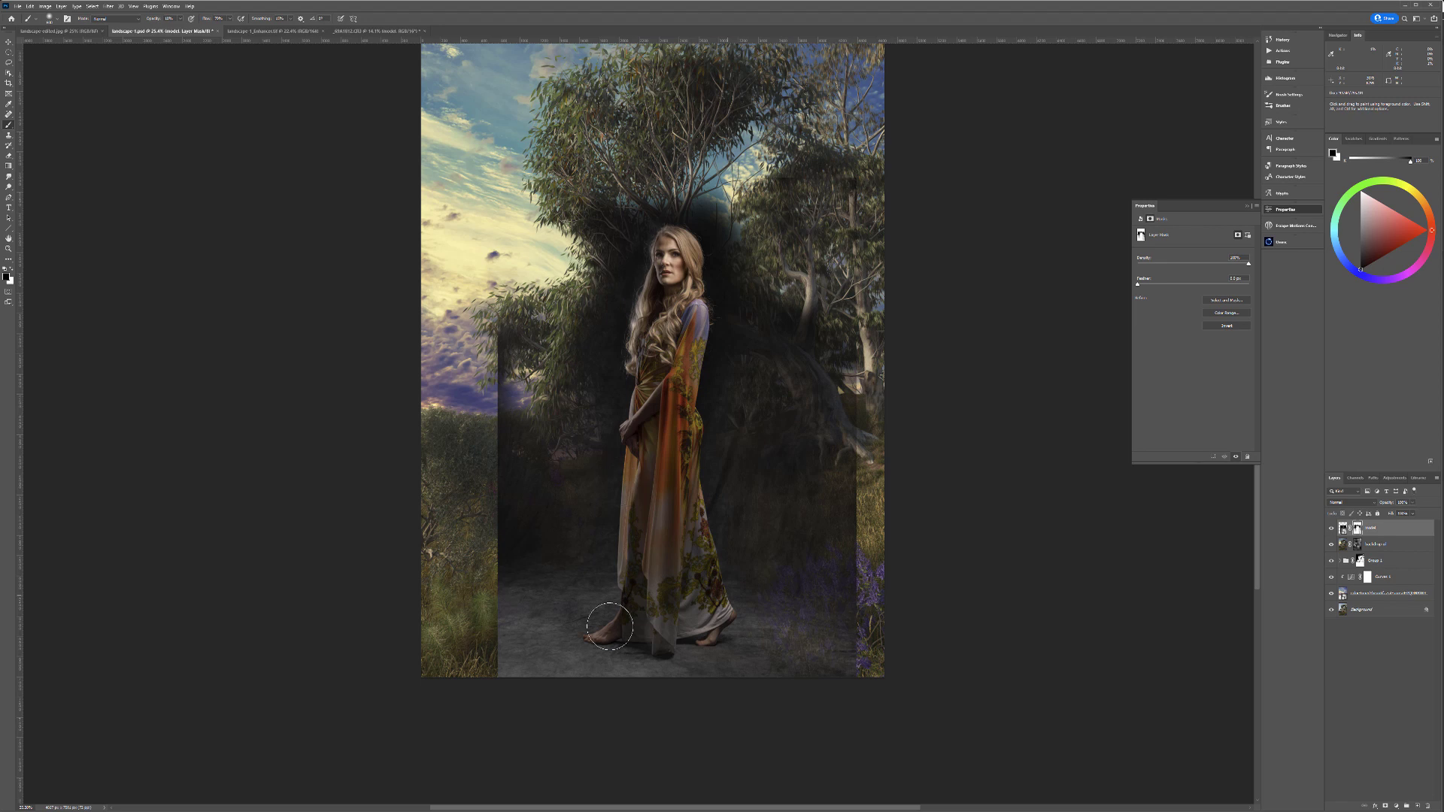
Step: Shift the masked woman slightly to the right so she stands closer to the large tree trunk
scroll(647, 488, down, 3)
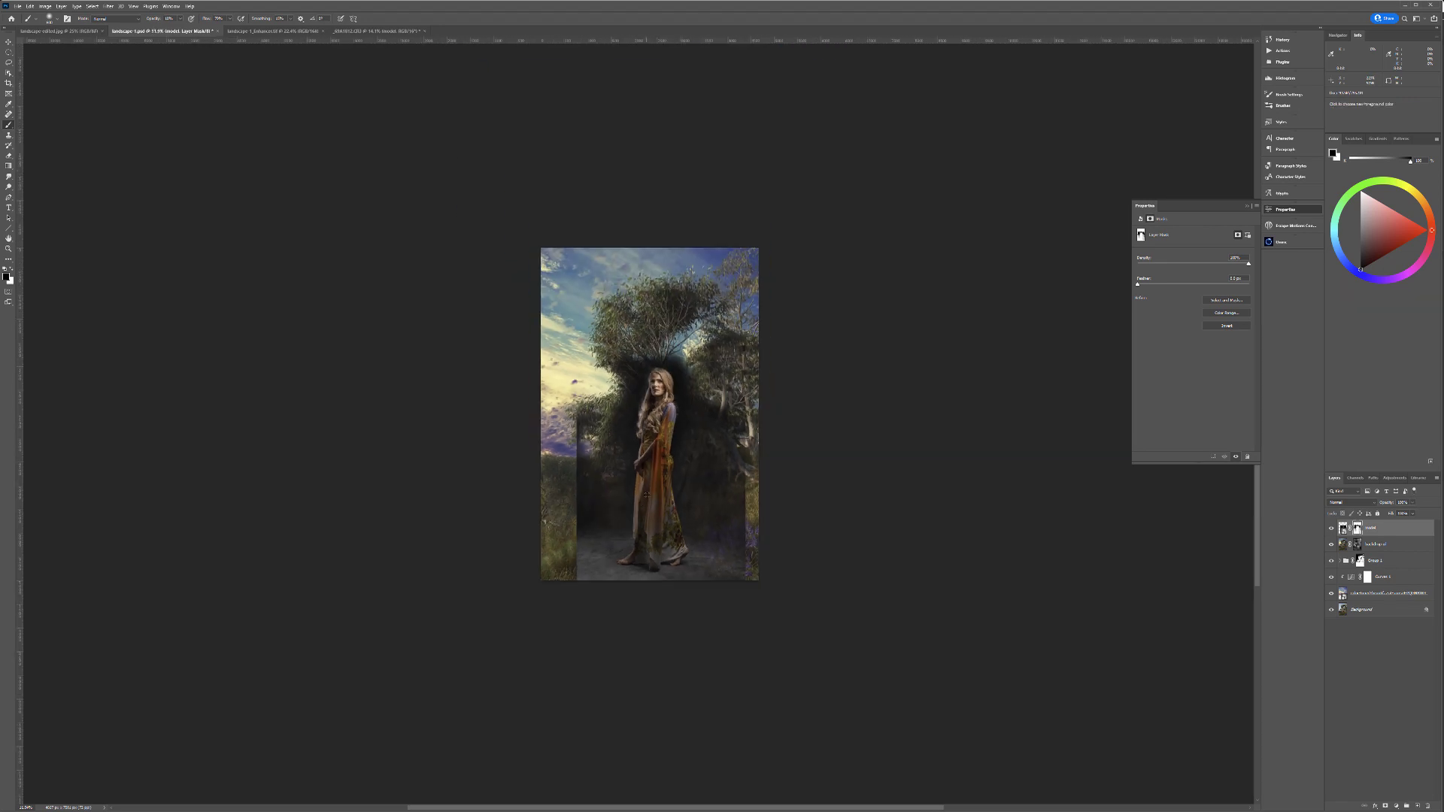
scroll(647, 495, up, 2)
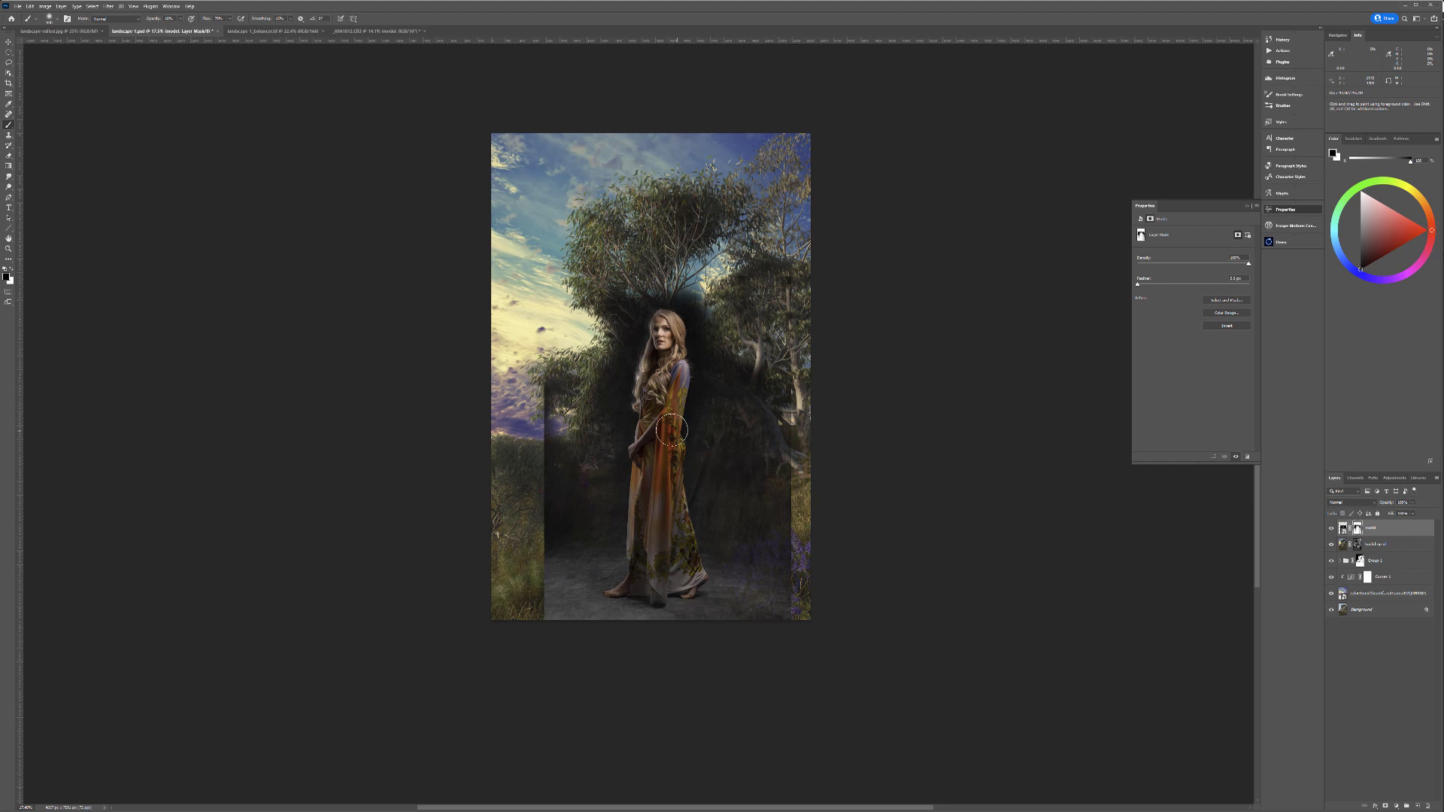
click(8, 42)
drag(703, 425, 735, 422)
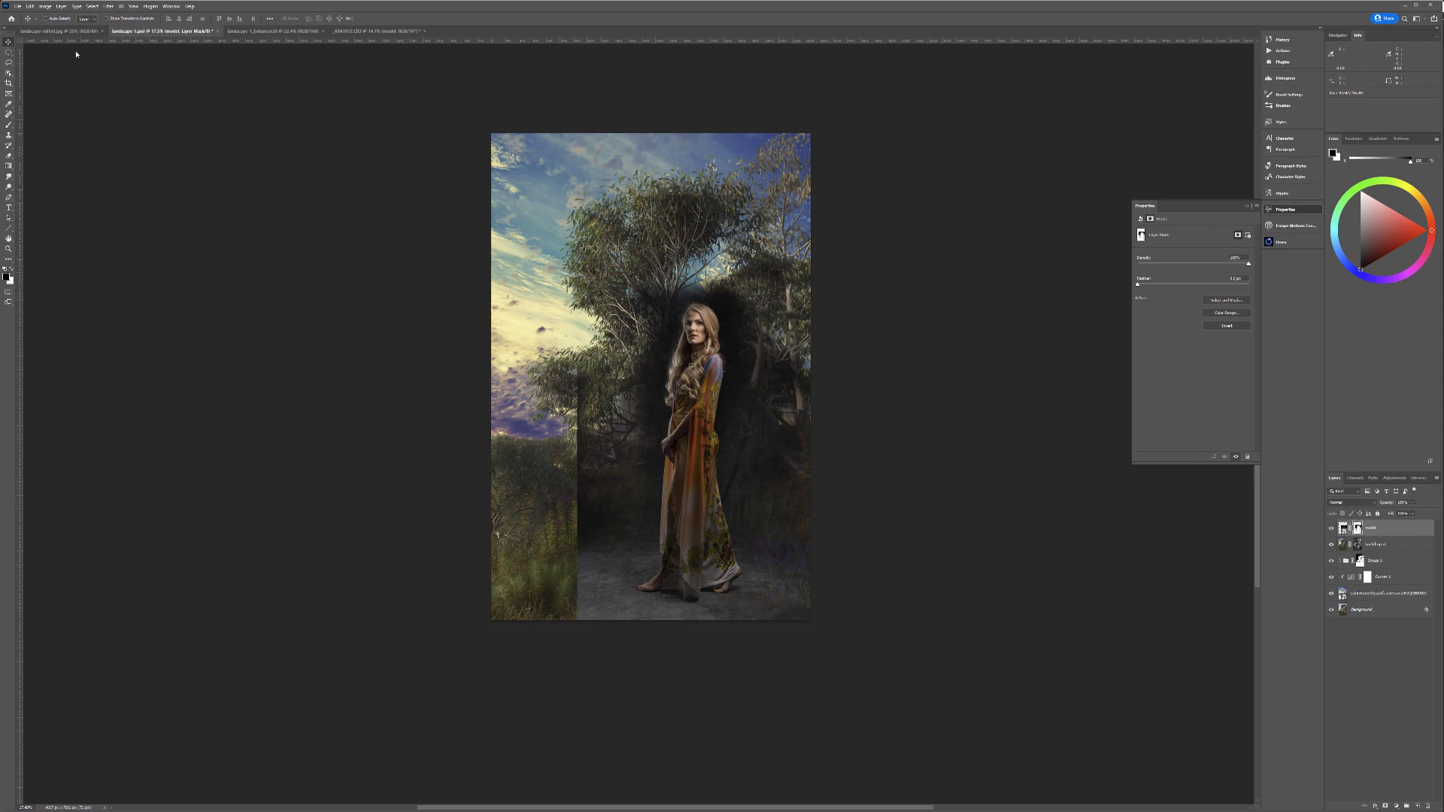
Step: Start a Pen tool path just below the hair and trace the dress's front edge down to the gathered waist
click(9, 197)
click(41, 198)
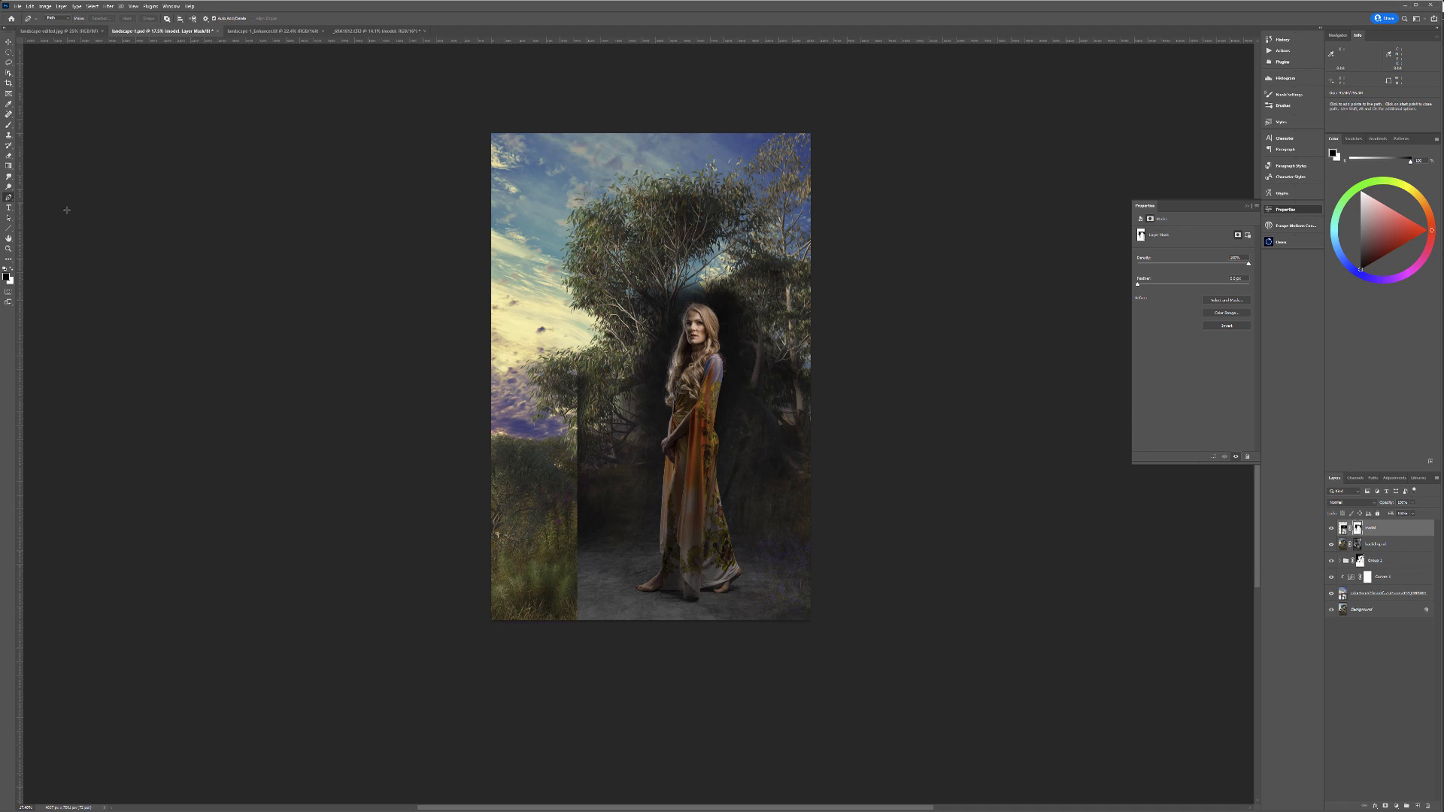
scroll(678, 407, up, 5)
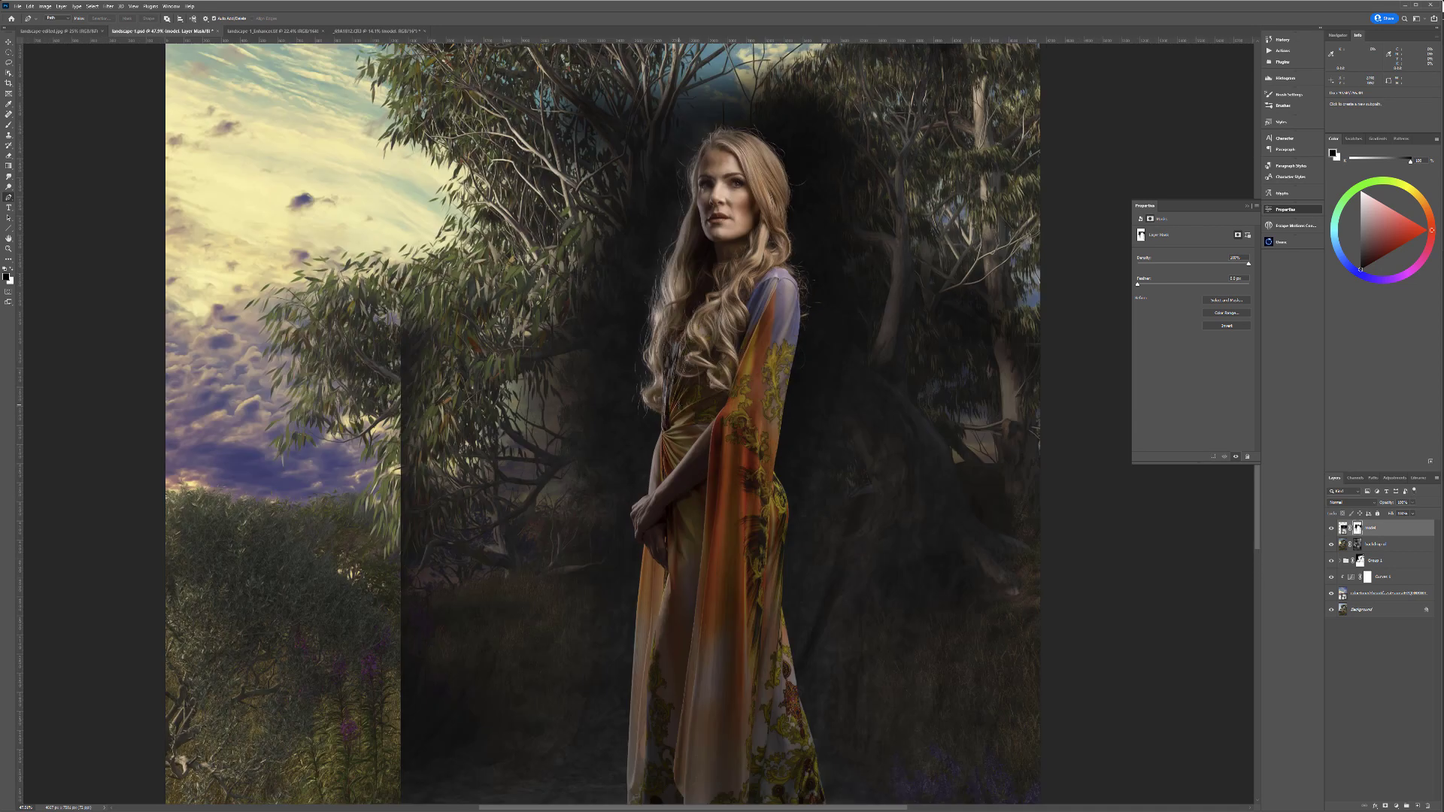
scroll(673, 448, up, 8)
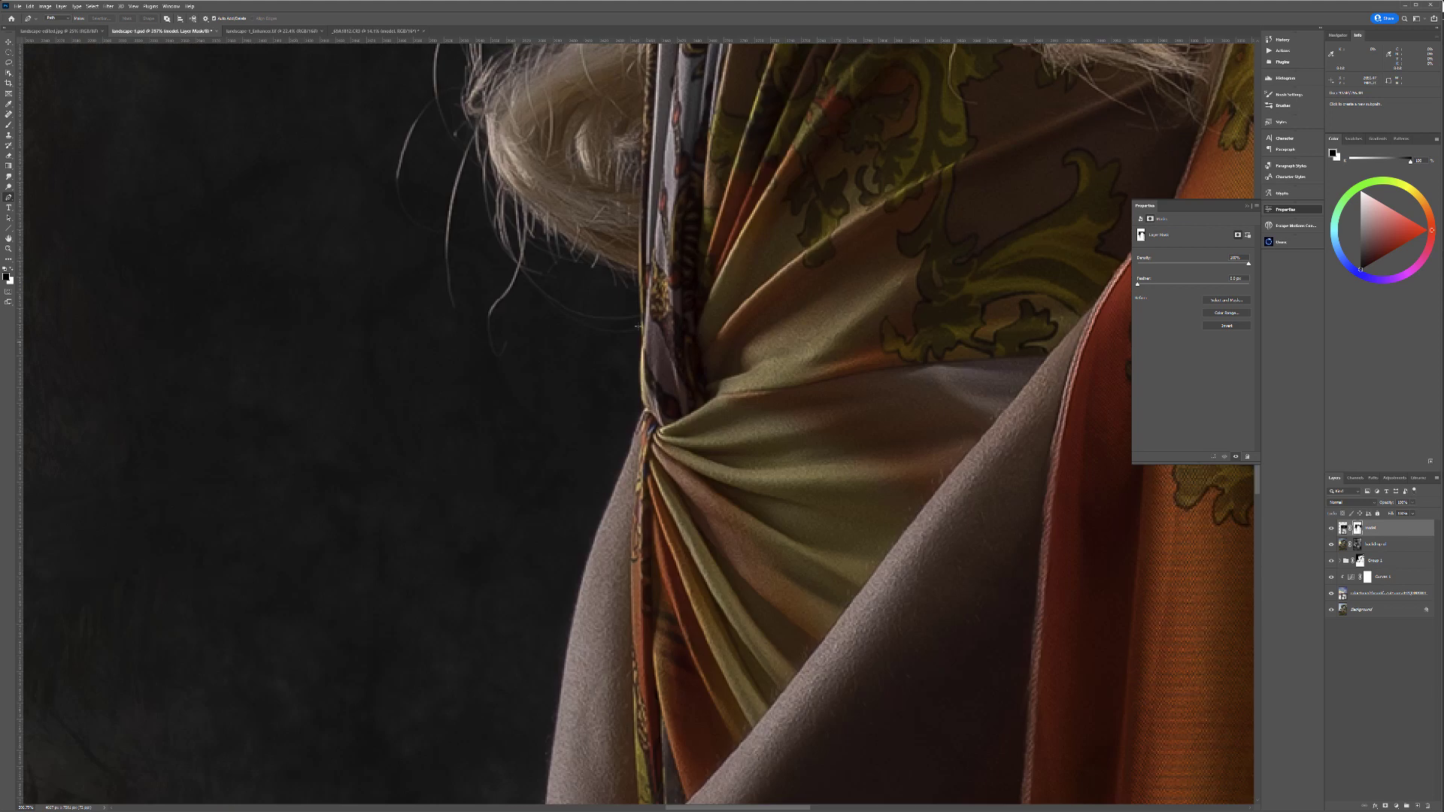
click(640, 288)
click(641, 364)
click(641, 382)
click(645, 406)
click(646, 410)
scroll(622, 609, up, 3)
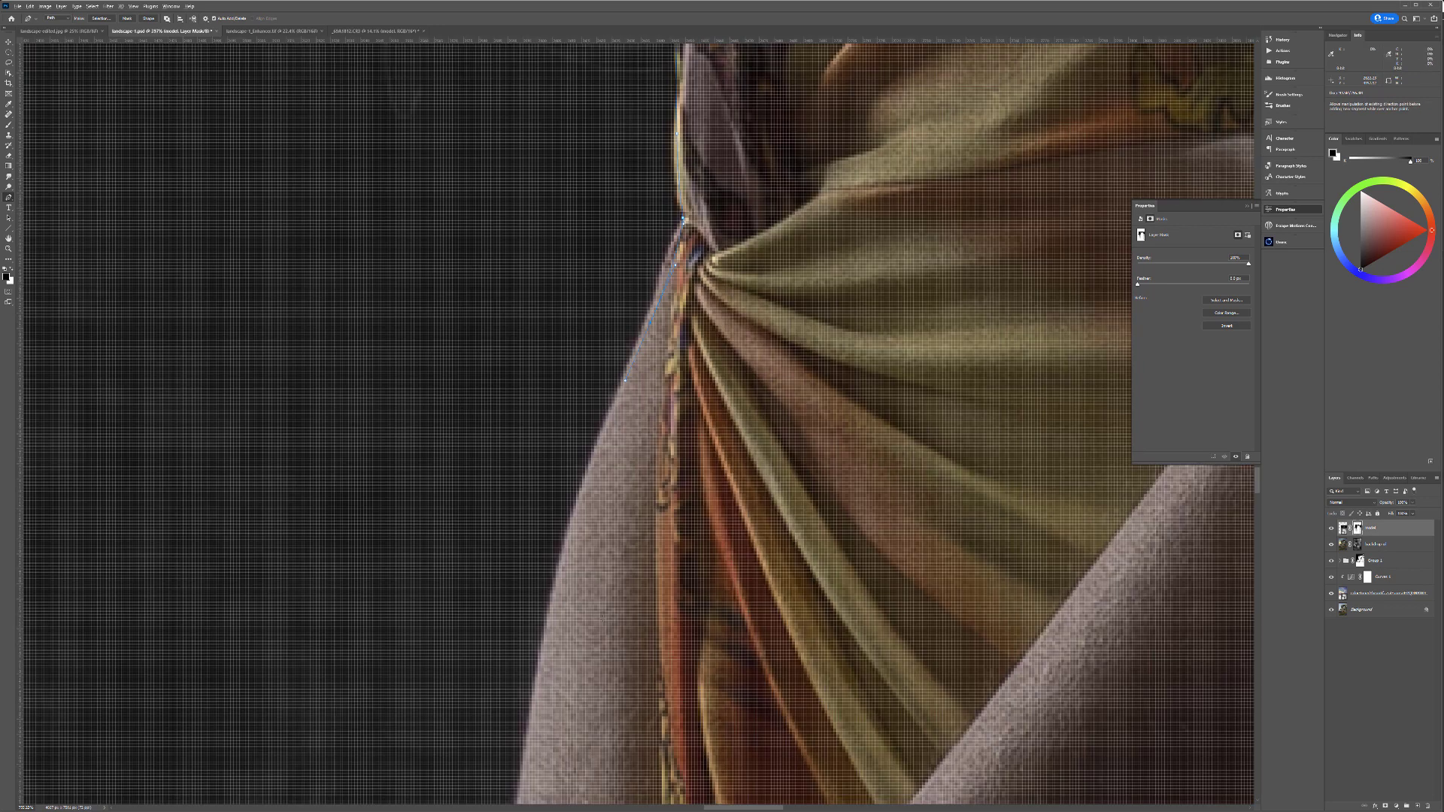
Step: Continue the pen path from the gathered waist down along the fabric edge to the woman's wrist
click(569, 483)
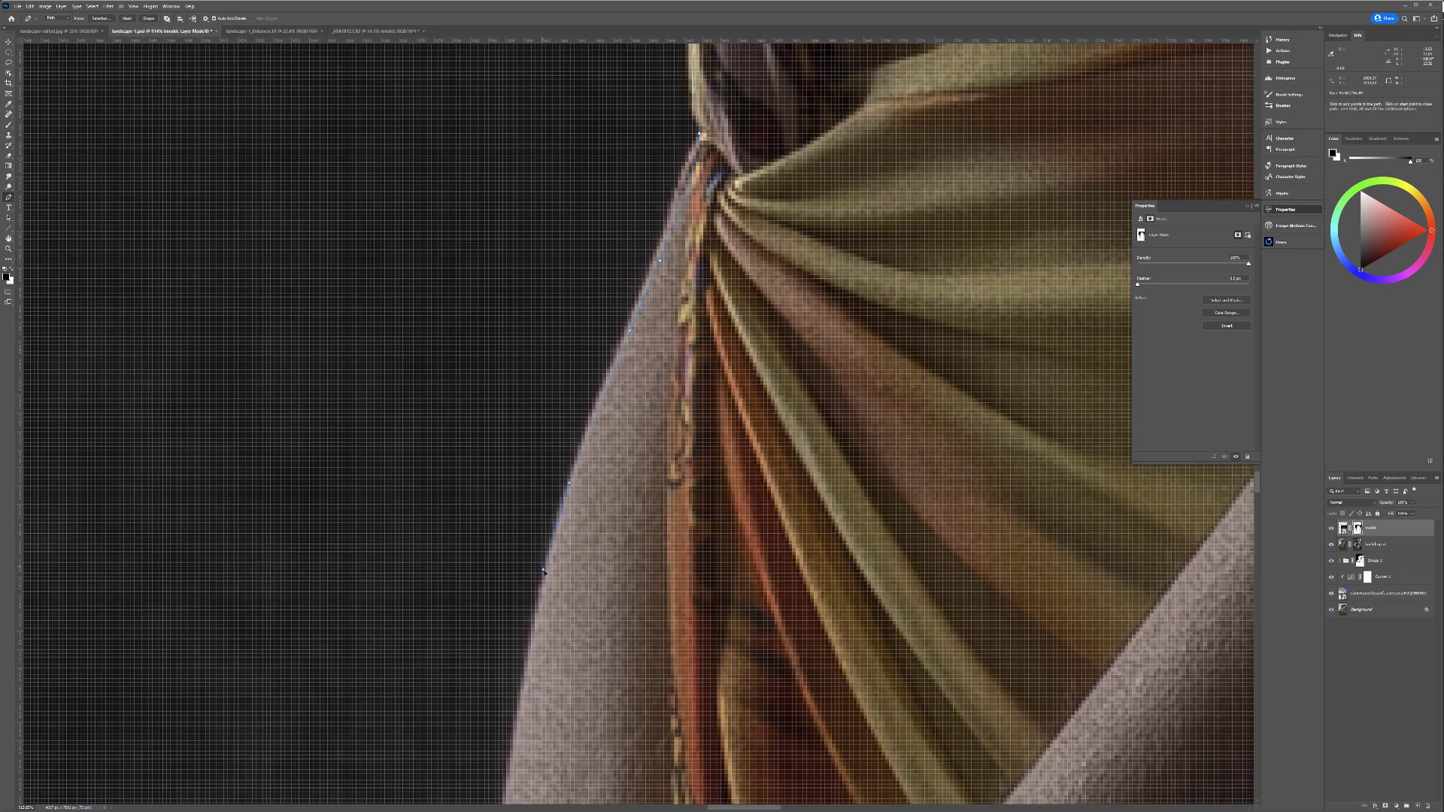
drag(577, 641, 861, 291)
click(776, 476)
drag(843, 615, 884, 235)
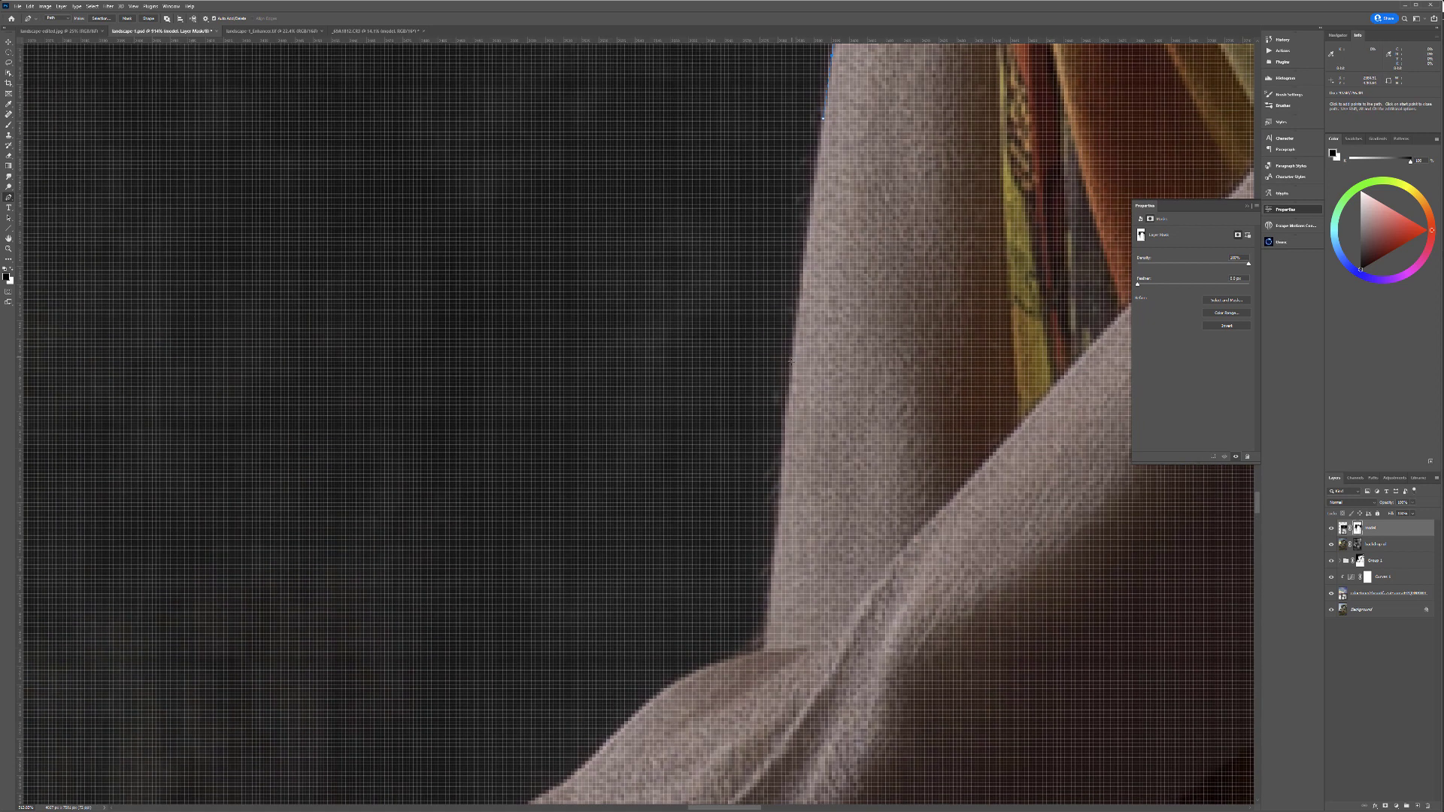
click(793, 362)
drag(783, 434, 784, 440)
drag(778, 540, 769, 586)
Step: Trace the pen path around the wrist, knuckles and fingers to where the hand meets the skirt
drag(769, 648, 645, 389)
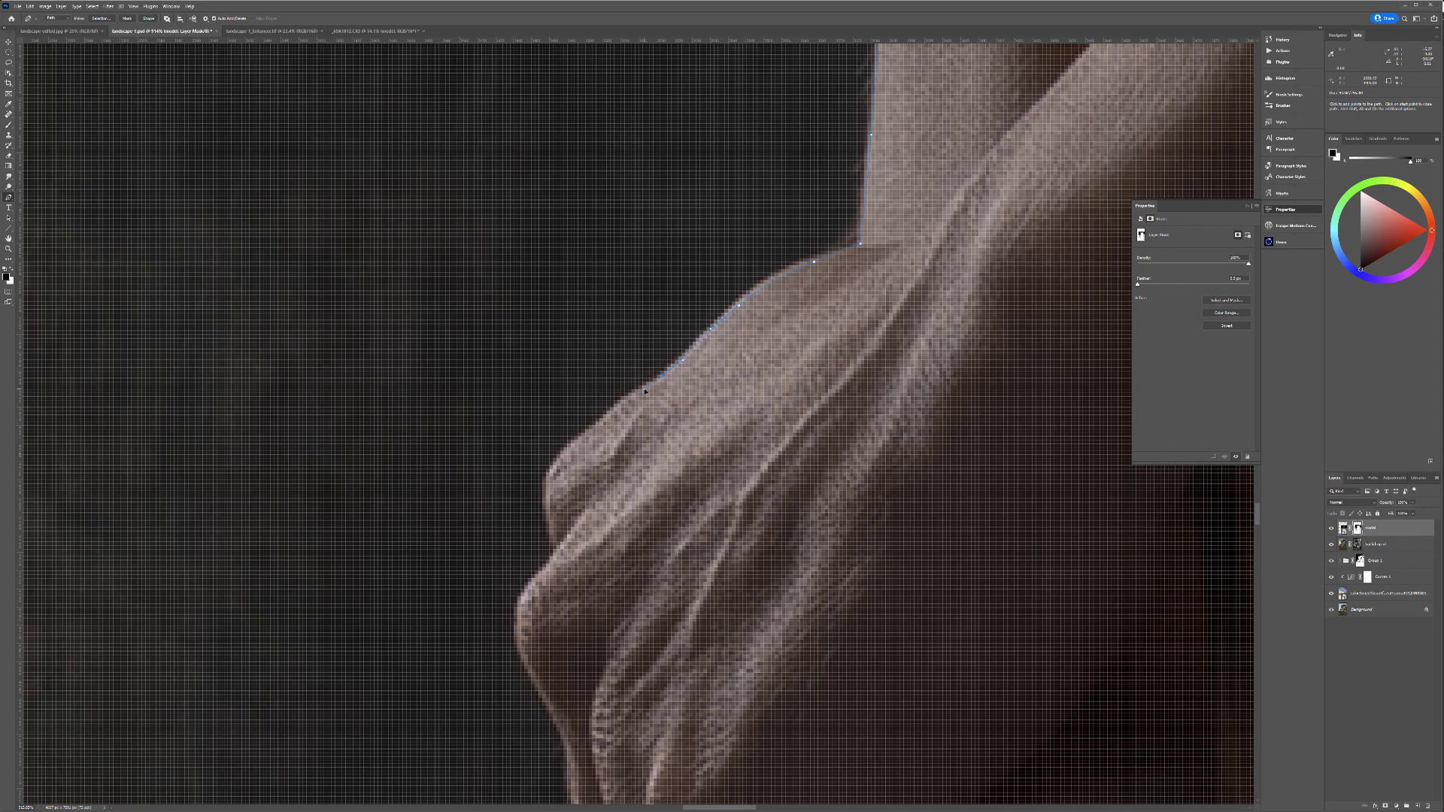
drag(577, 443, 595, 355)
key(space)
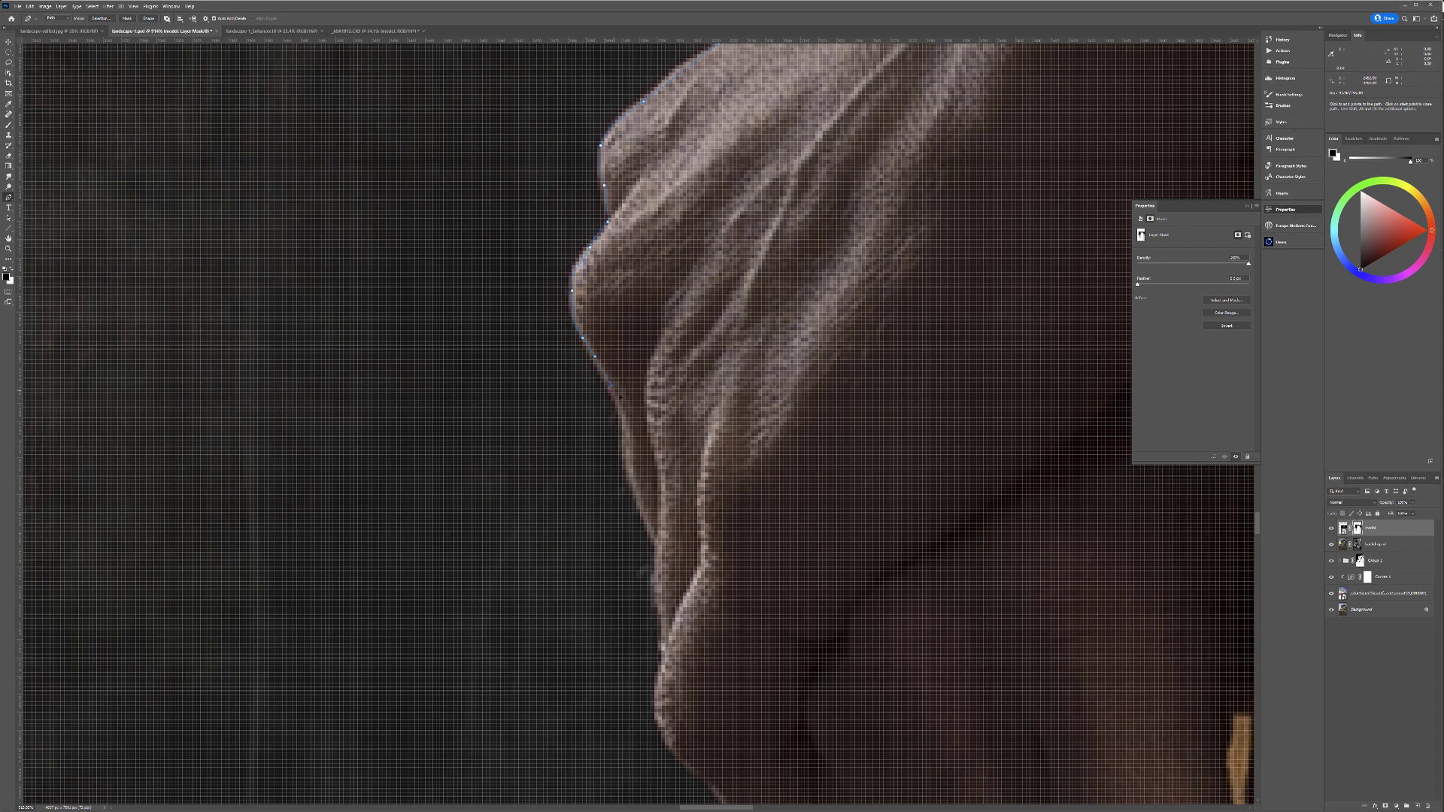
drag(622, 429, 626, 442)
drag(633, 492, 637, 504)
scroll(658, 543, down, 5)
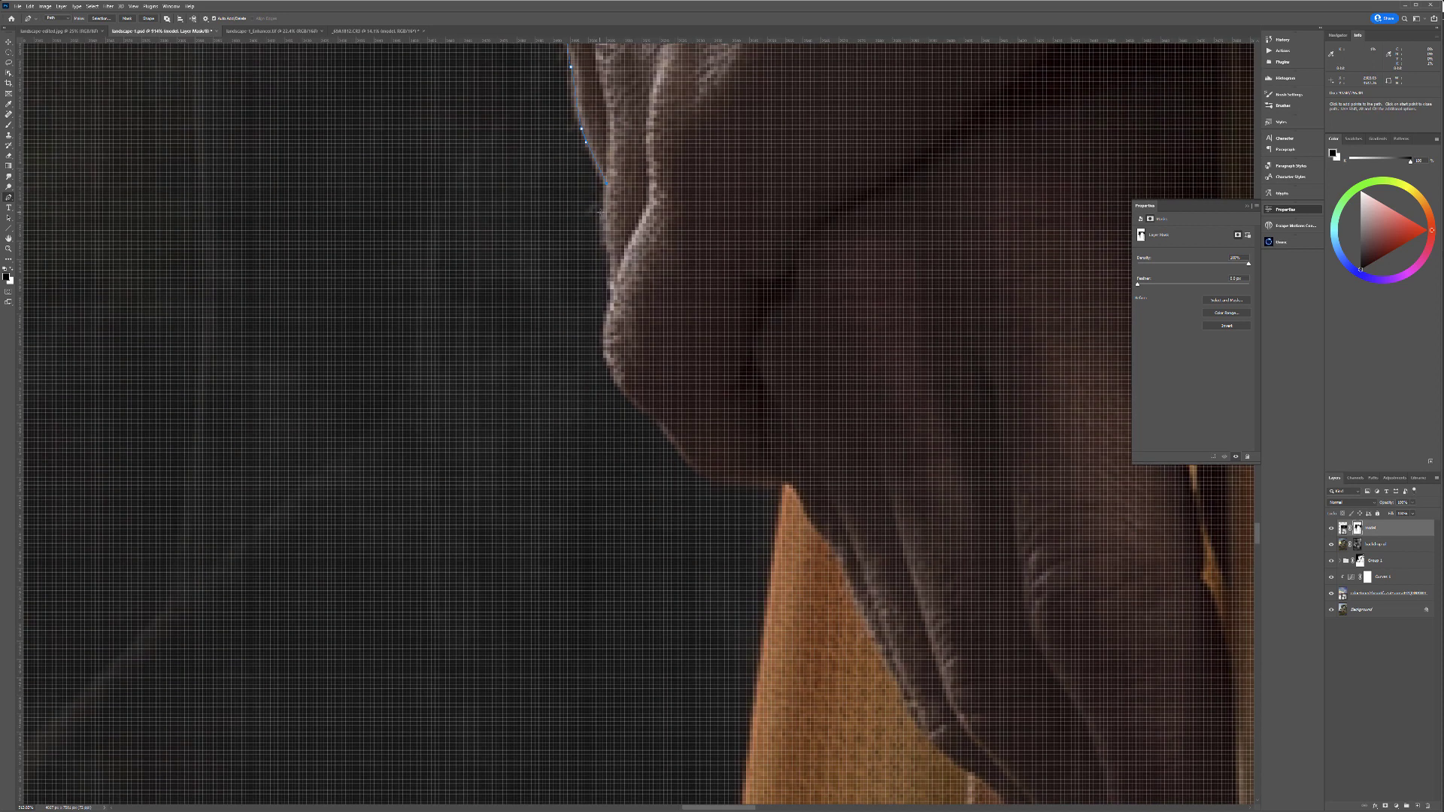
click(607, 226)
drag(607, 336, 738, 483)
drag(775, 485, 774, 485)
Step: Extend the pen path down the front edge of the upper skirt below the hand
scroll(825, 478, down, 5)
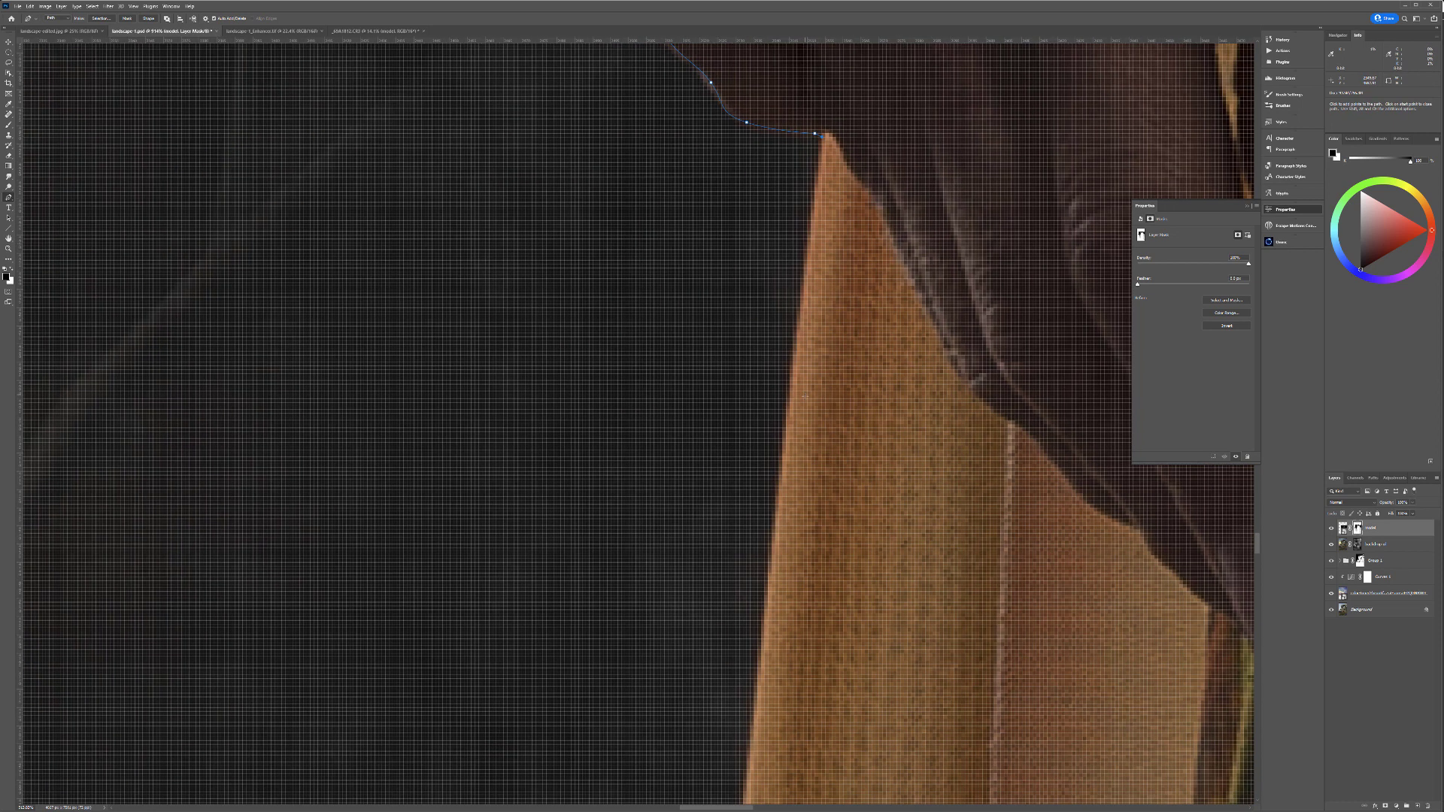
scroll(848, 483, down, 5)
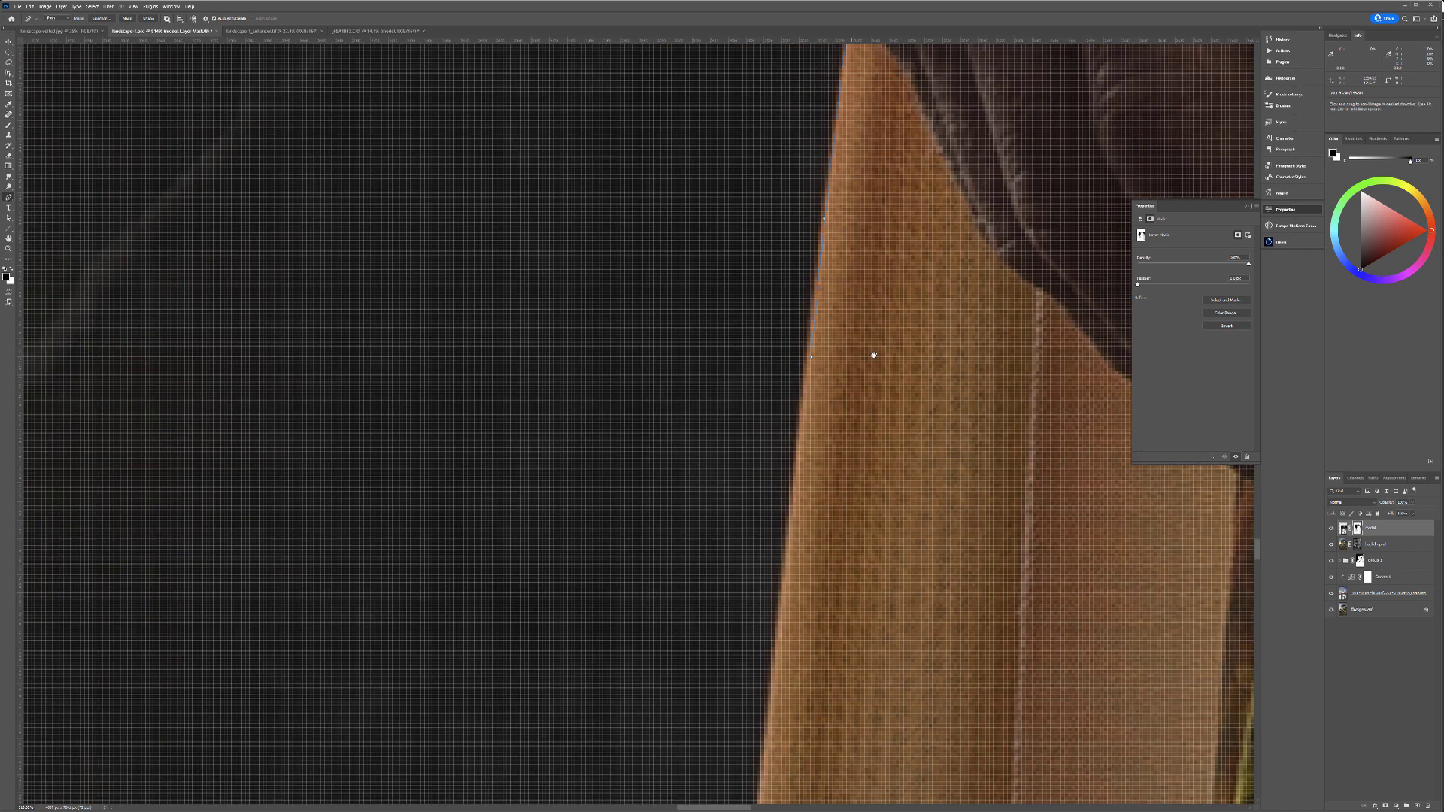
click(824, 312)
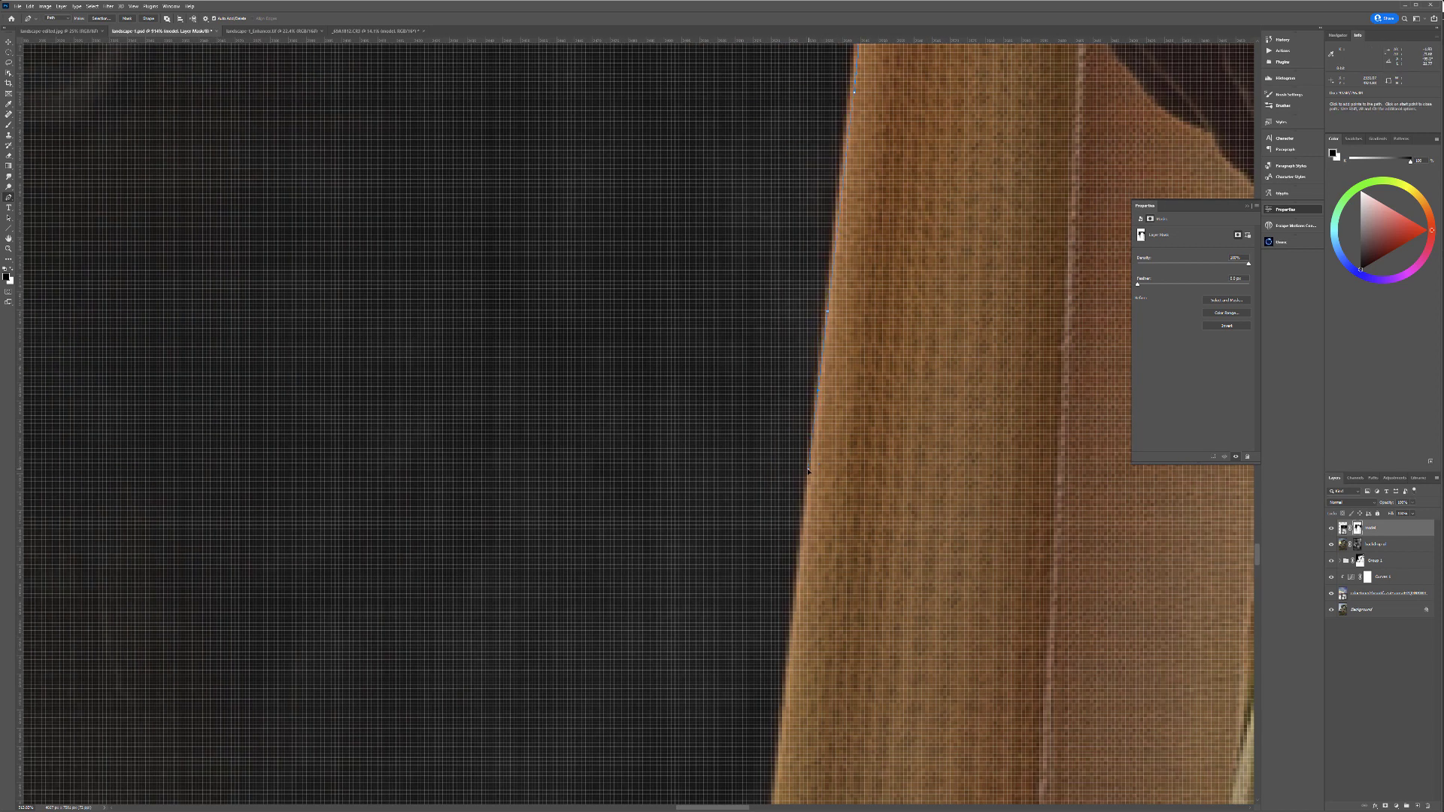
scroll(818, 495, down, 4)
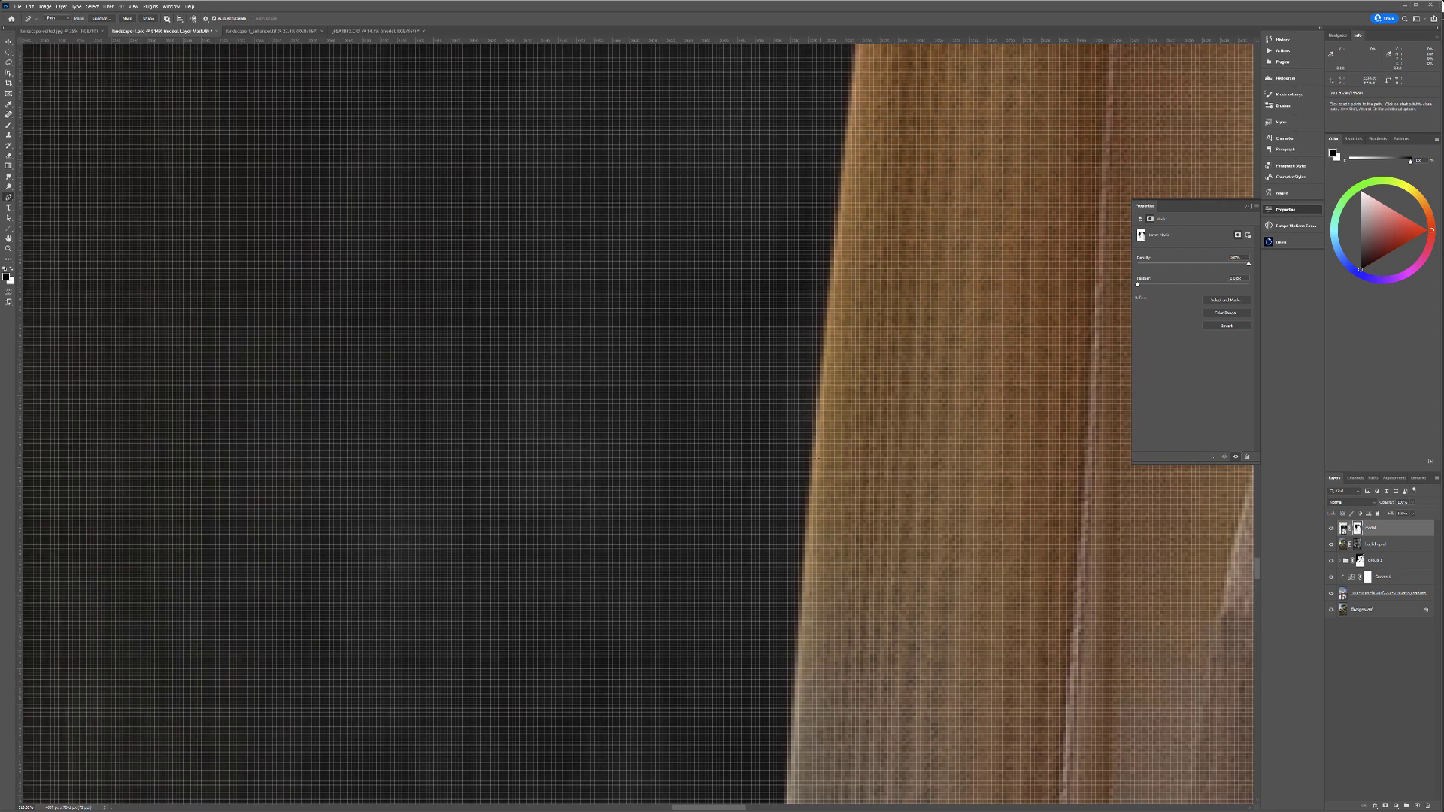
click(813, 526)
scroll(857, 617, down, 2)
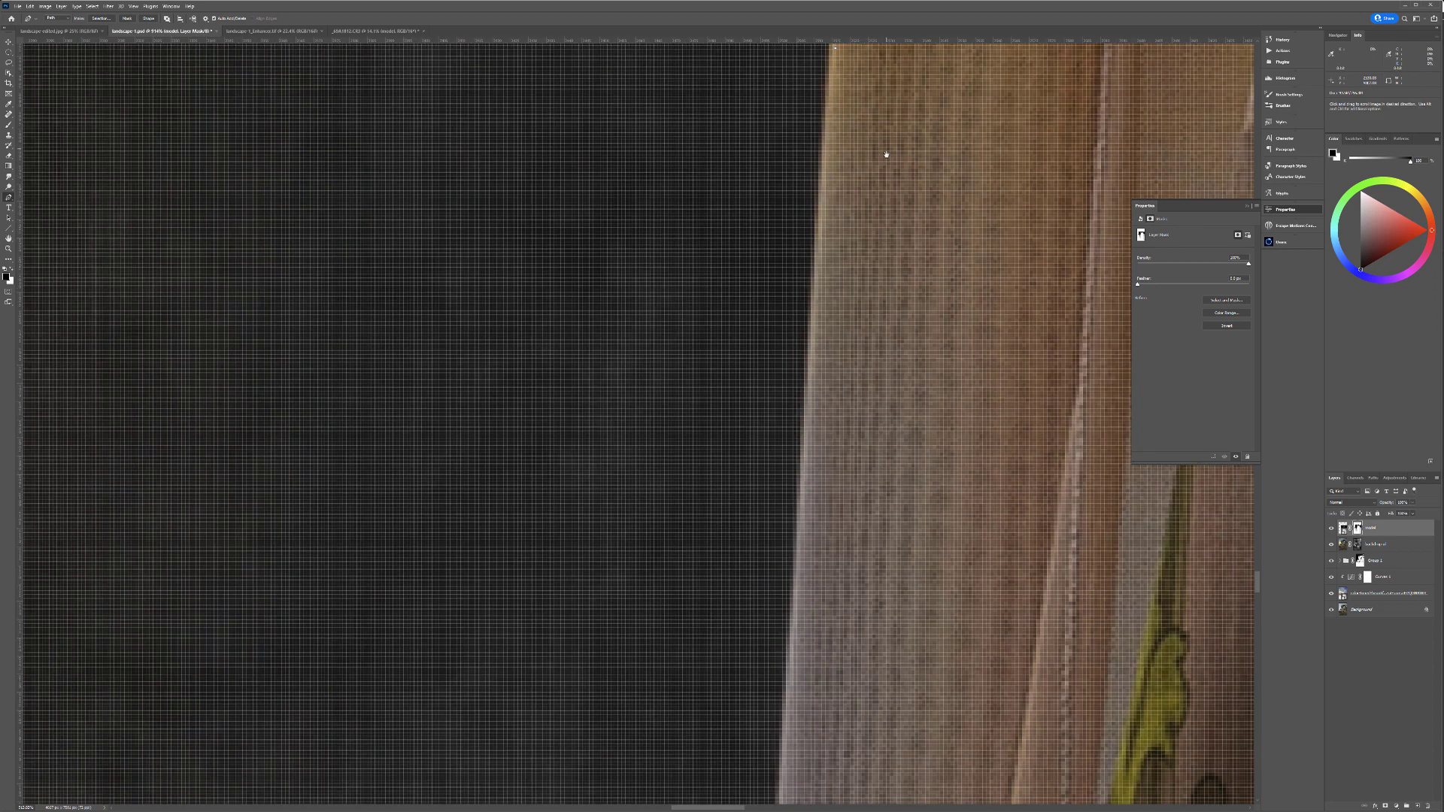
click(807, 493)
scroll(804, 526, down, 4)
click(742, 369)
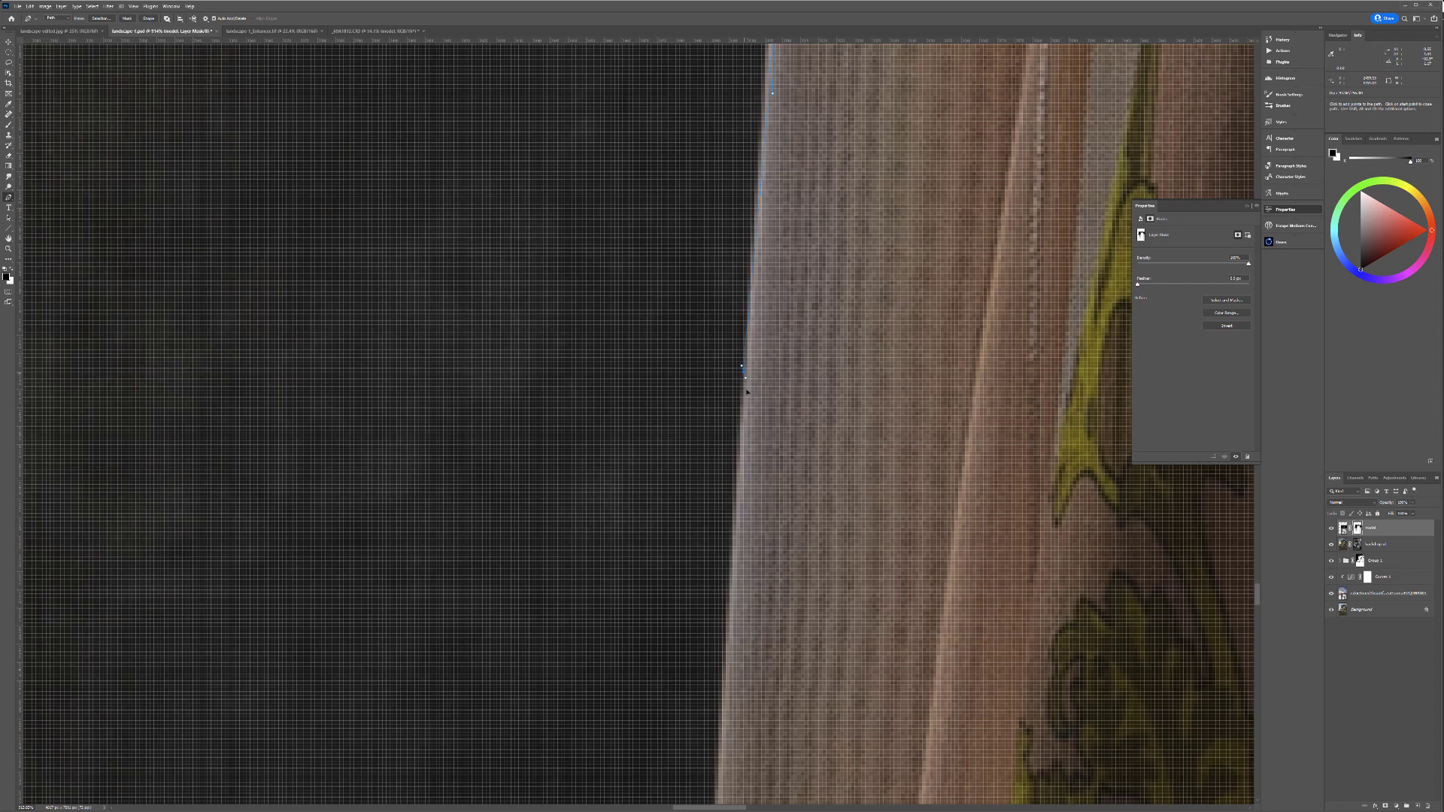
Step: Continue the pen path down the front edge of the lower skirt toward the hem
drag(777, 580, 834, 167)
click(768, 421)
click(760, 557)
click(751, 649)
drag(825, 741, 840, 157)
click(750, 471)
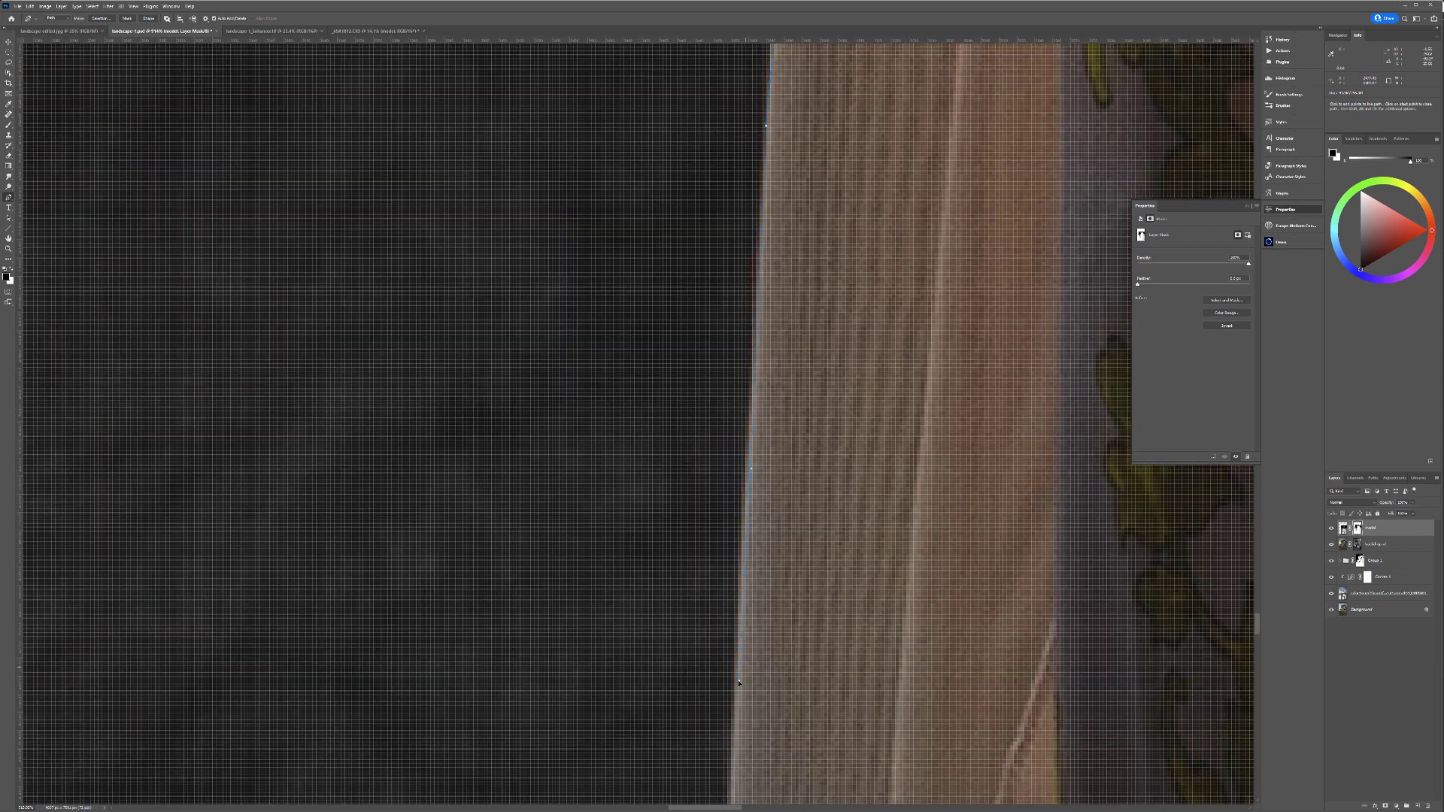
drag(760, 699, 841, 135)
click(776, 457)
drag(782, 747, 755, 128)
drag(727, 407, 726, 454)
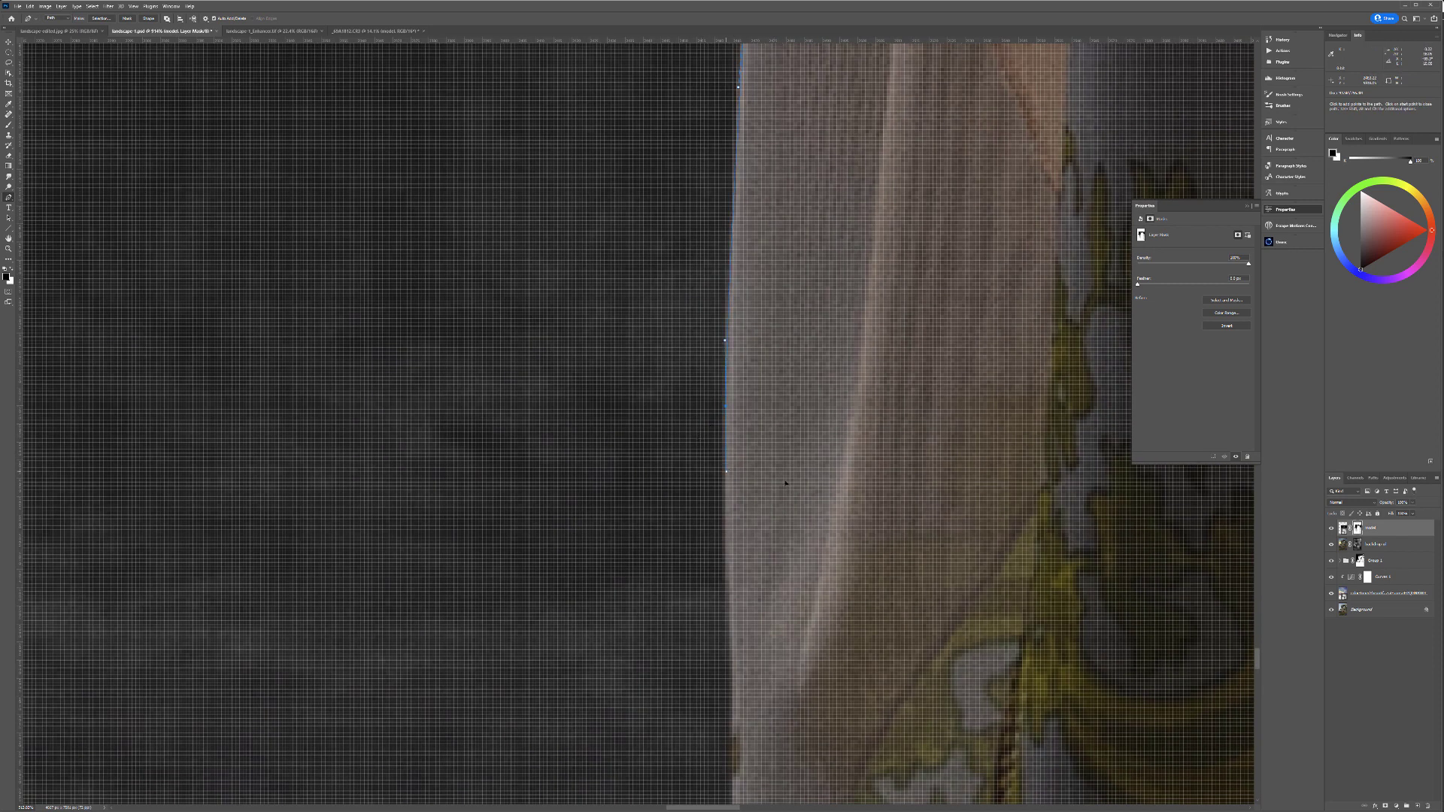
Step: Carry the pen path loosely outward from the back shoulder and over the top of the head, clear of stray hairs
key(ctrl+0)
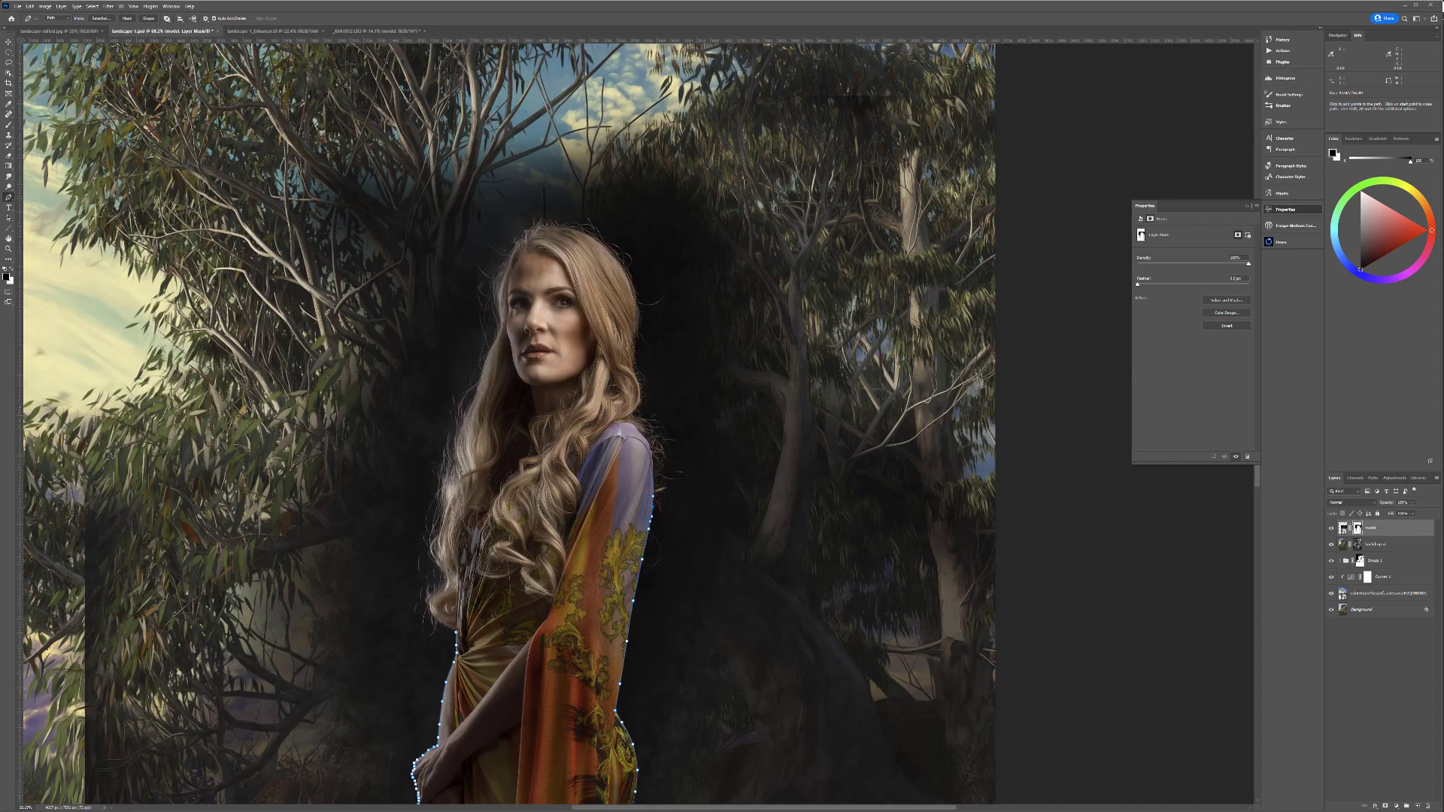
drag(609, 597, 588, 660)
drag(698, 374, 688, 428)
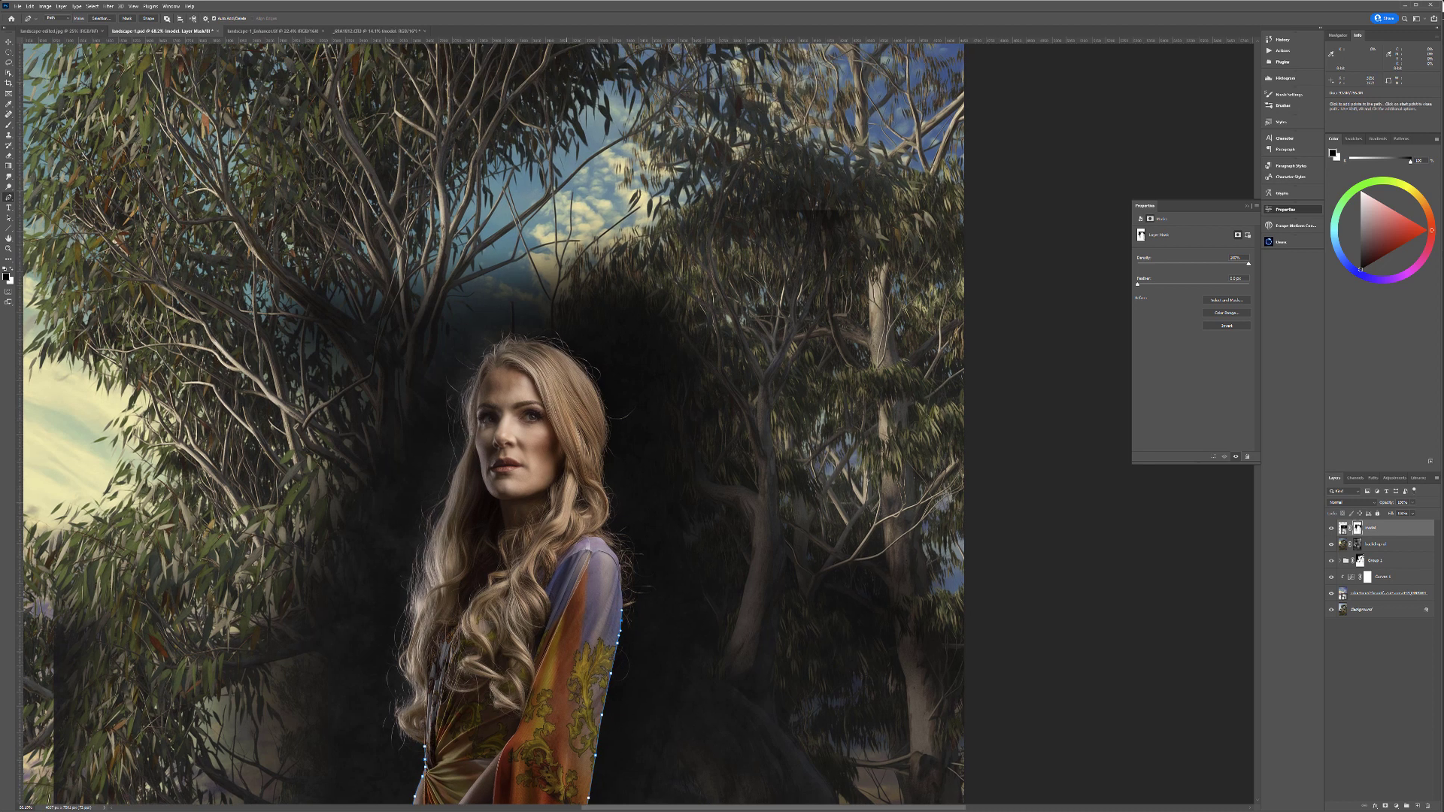
click(634, 618)
click(665, 573)
click(654, 521)
click(638, 472)
click(638, 412)
click(609, 350)
click(583, 325)
click(517, 316)
click(456, 329)
Step: Continue the loose path down the front of the long hair and close it at its starting point near the waist
click(419, 423)
click(428, 455)
click(409, 503)
click(395, 583)
click(379, 636)
click(367, 702)
click(369, 737)
drag(390, 764, 517, 471)
click(519, 458)
click(539, 459)
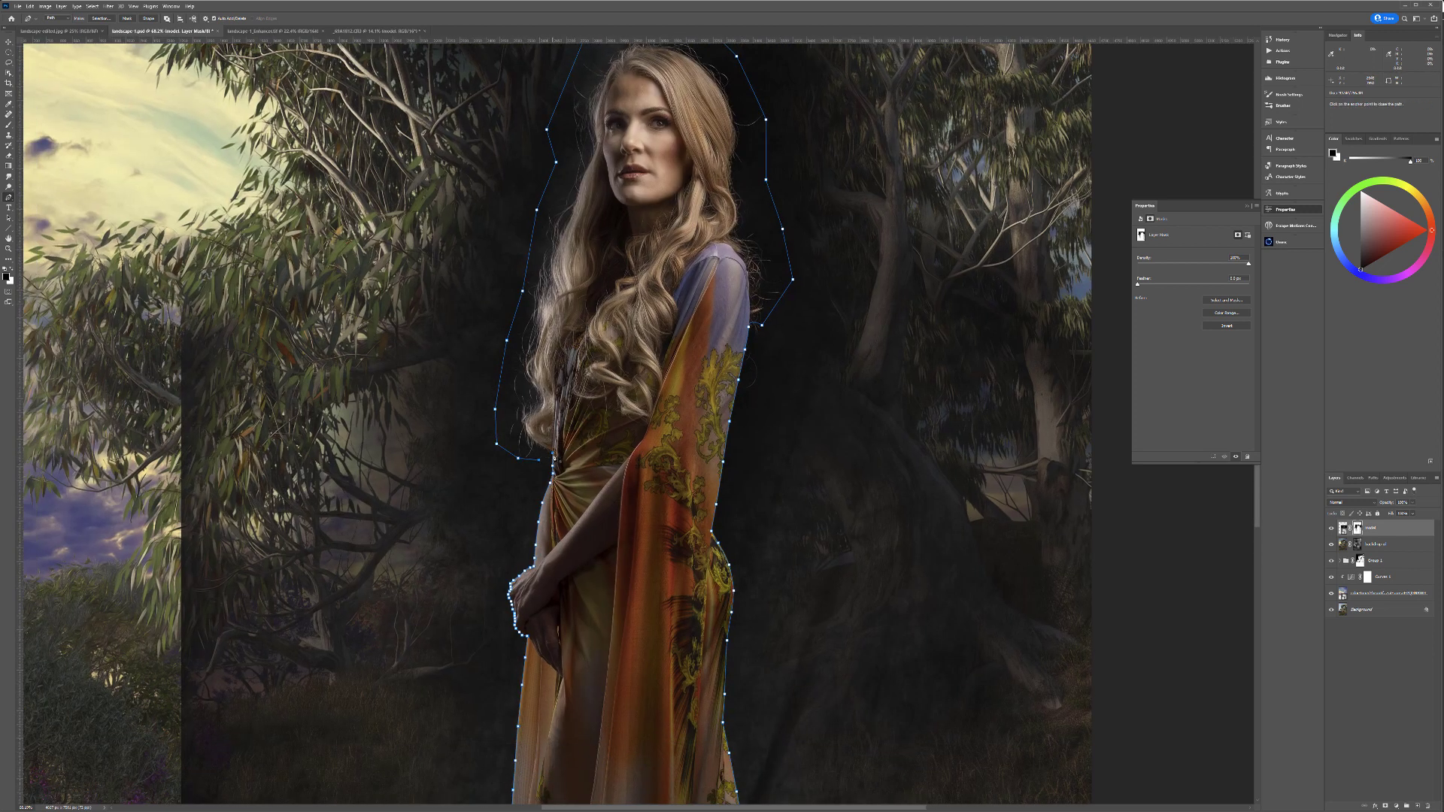
click(553, 456)
Step: Create a vector mask on the model layer from the closed path and hide the path outline
right_click(552, 455)
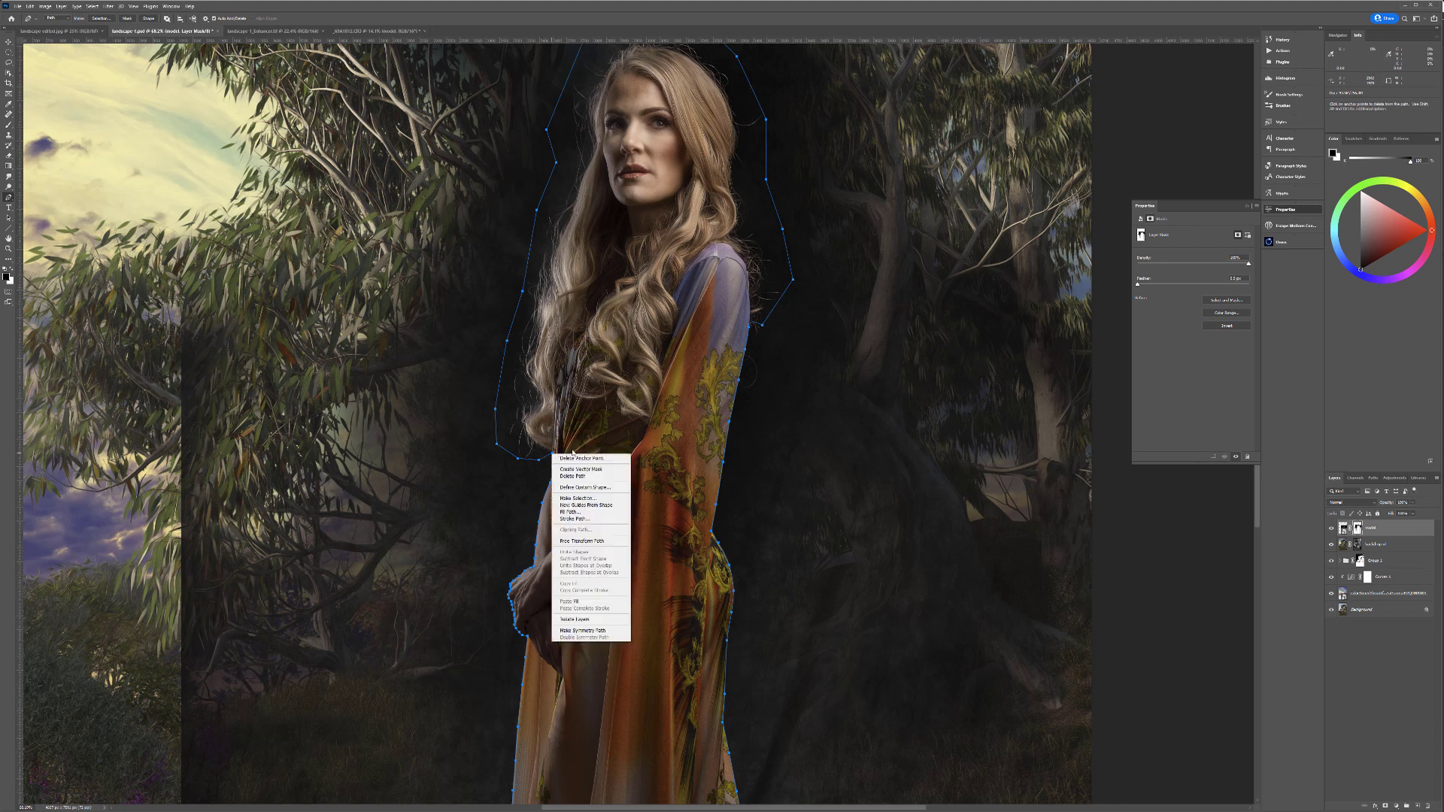
click(593, 470)
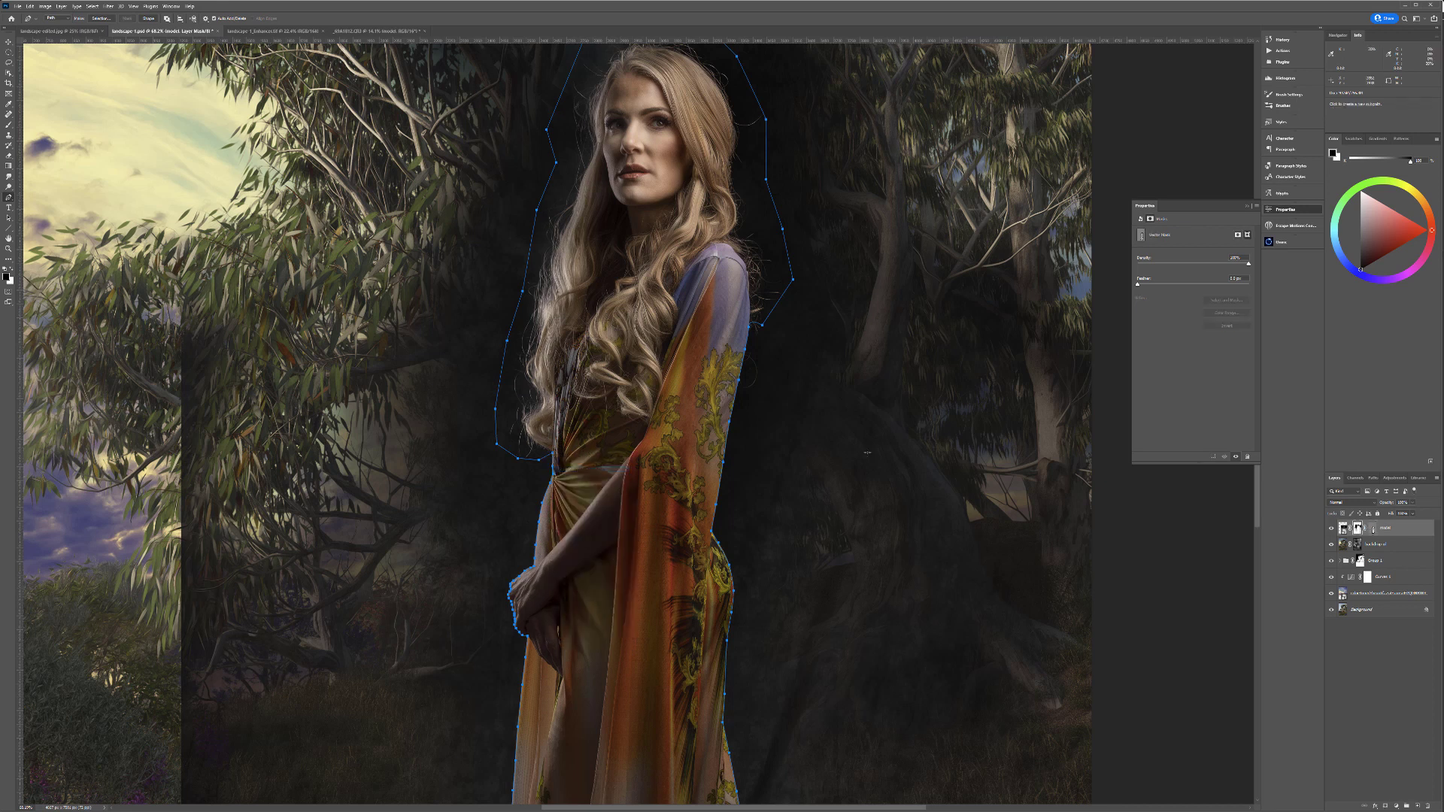
key(v)
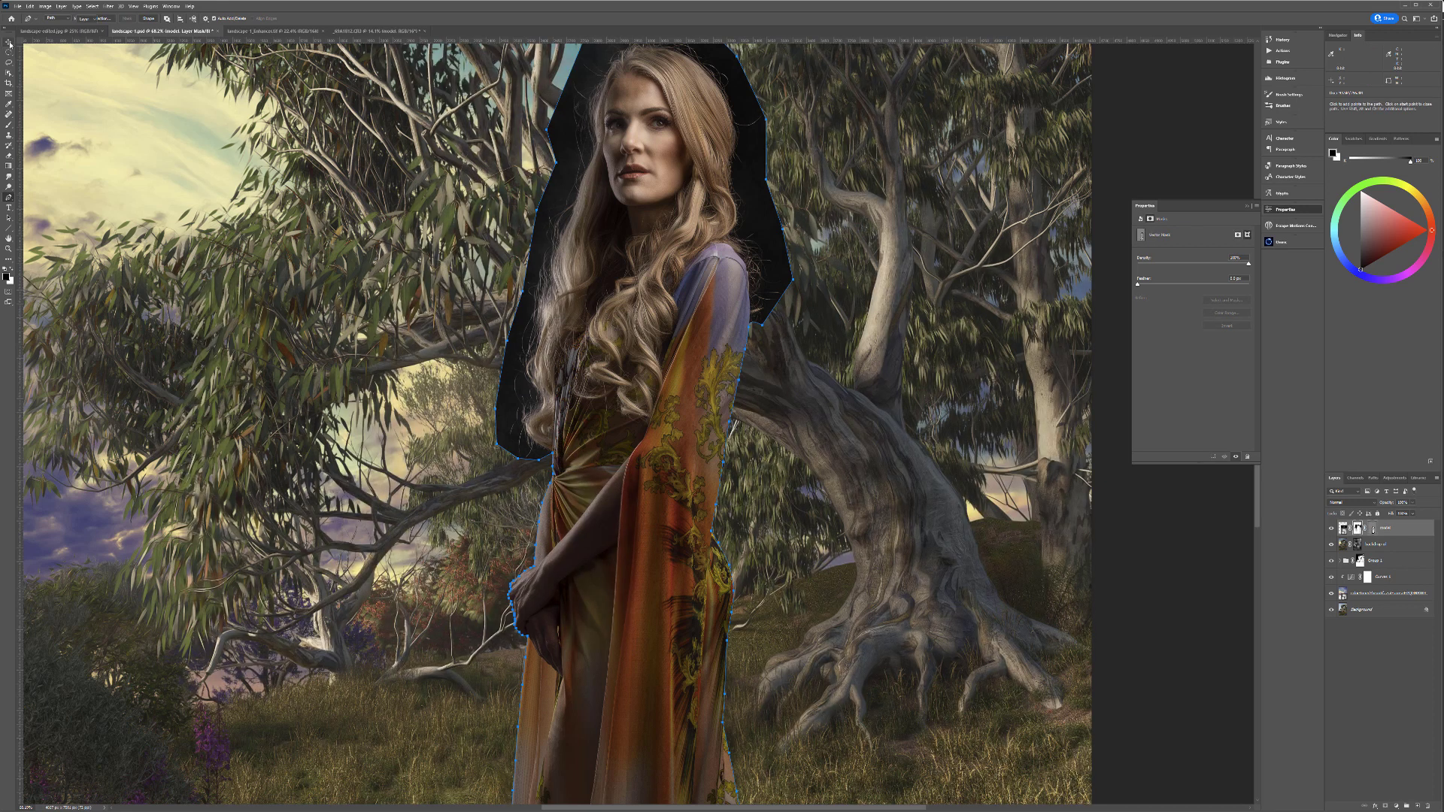
scroll(651, 440, down, 3)
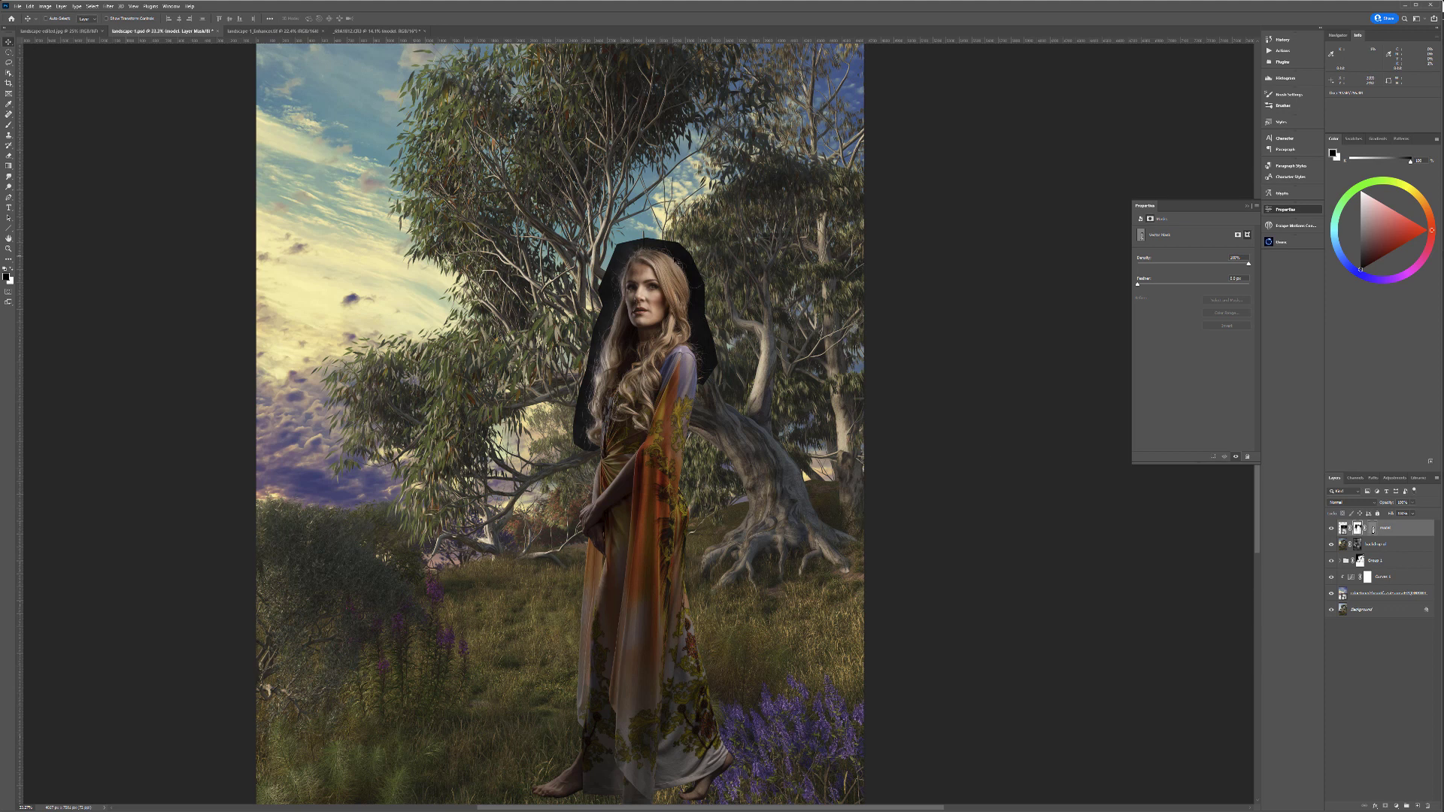
Step: Activate the model's pixel layer mask and set up a much smaller brush for the hair edges by the shoulder
click(1357, 529)
click(8, 125)
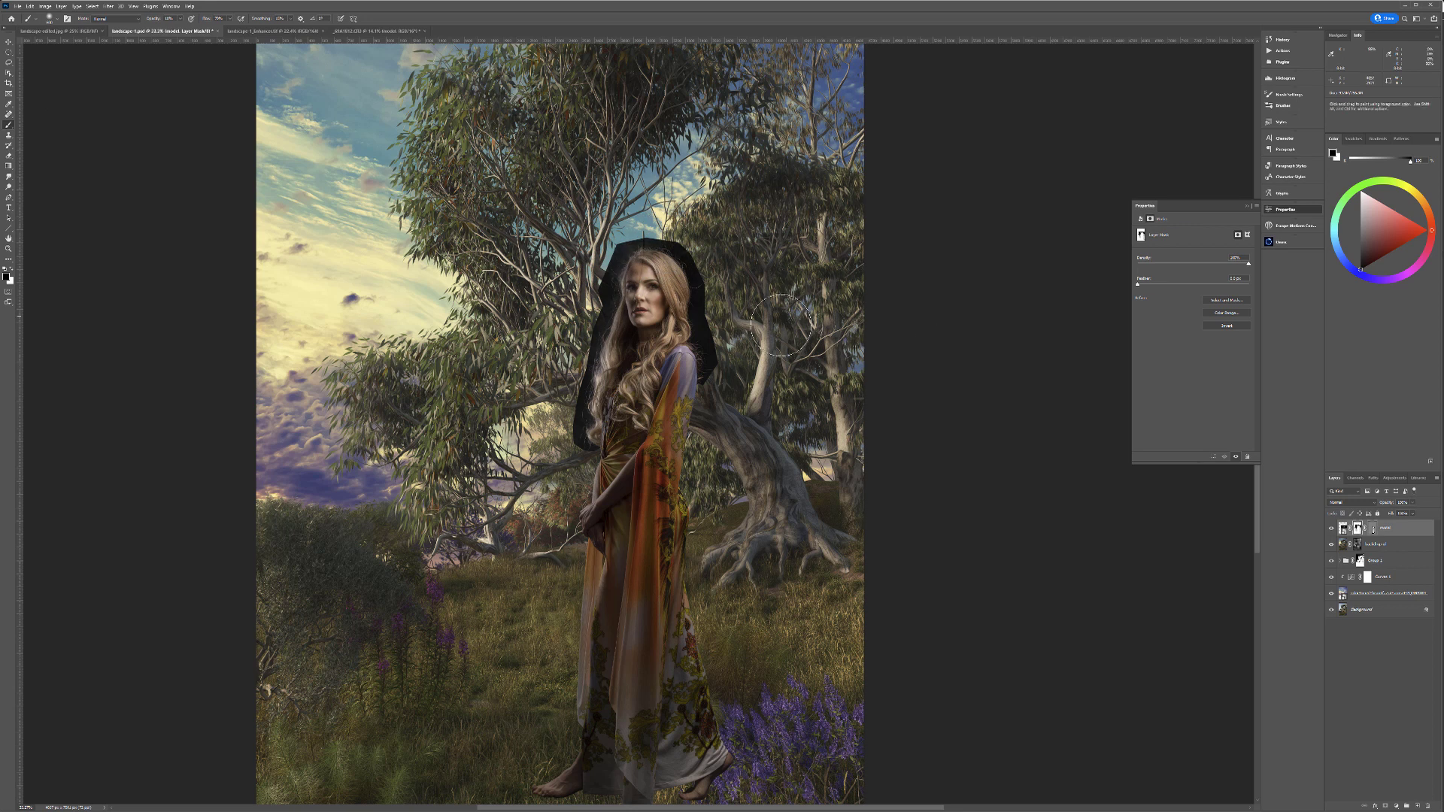
scroll(730, 371, up, 5)
scroll(703, 374, up, 5)
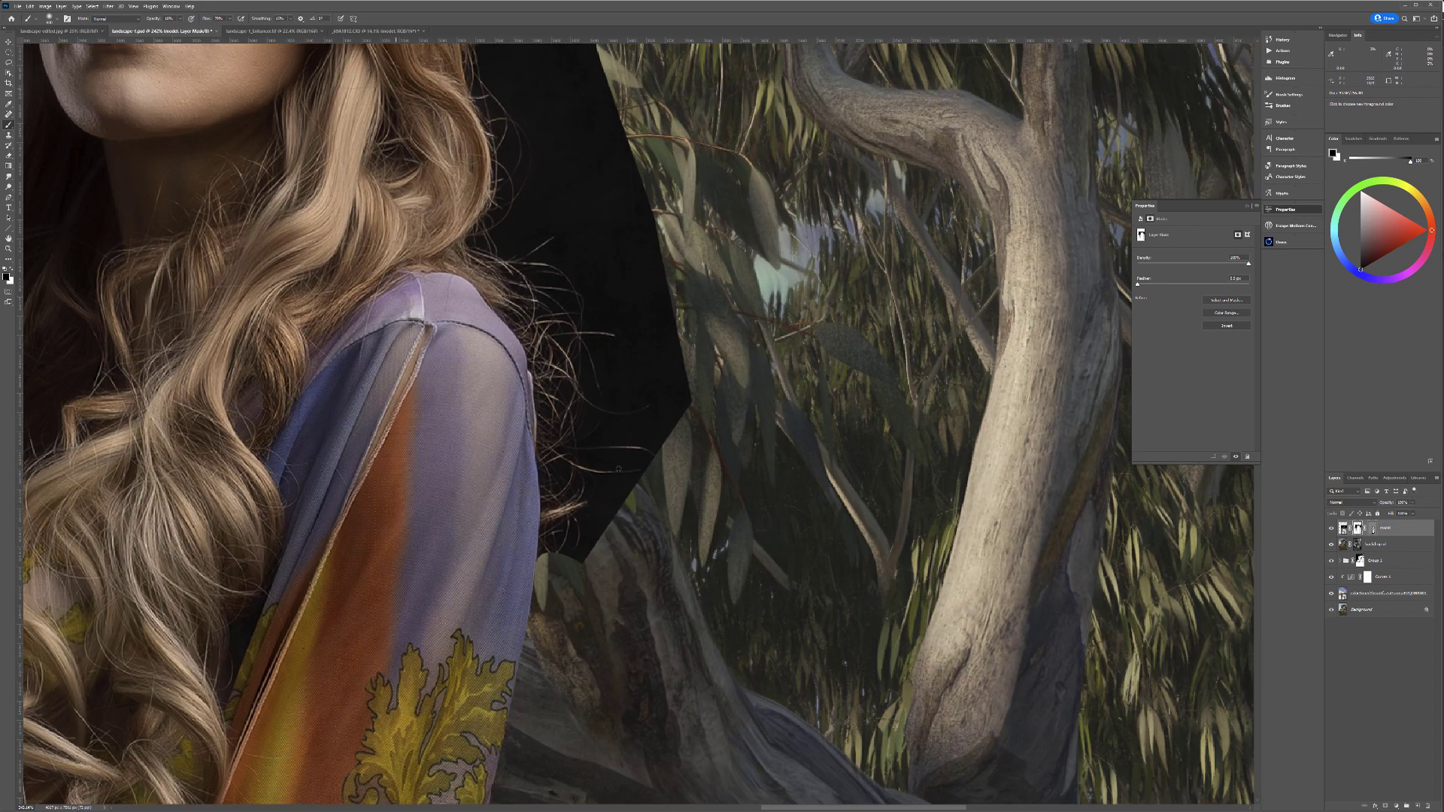
key(bracketleft)
key(bracketleft)
key(bracketleft)
key(bracketleft)
key(bracketleft)
key(bracketleft)
key(bracketleft)
Step: Start a Color Range selection and sample the dark studio backdrop beside the model and around her hair
click(94, 6)
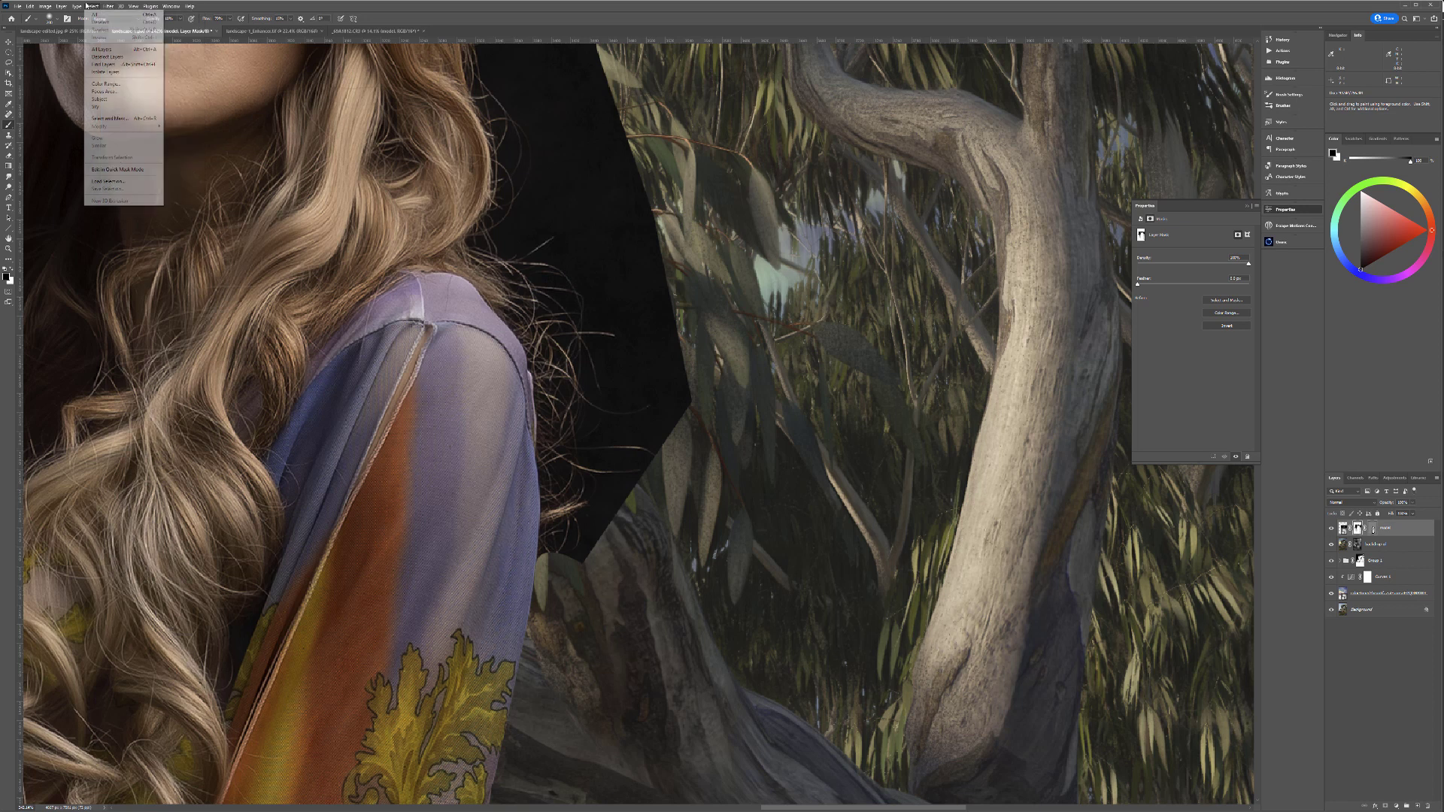
click(104, 84)
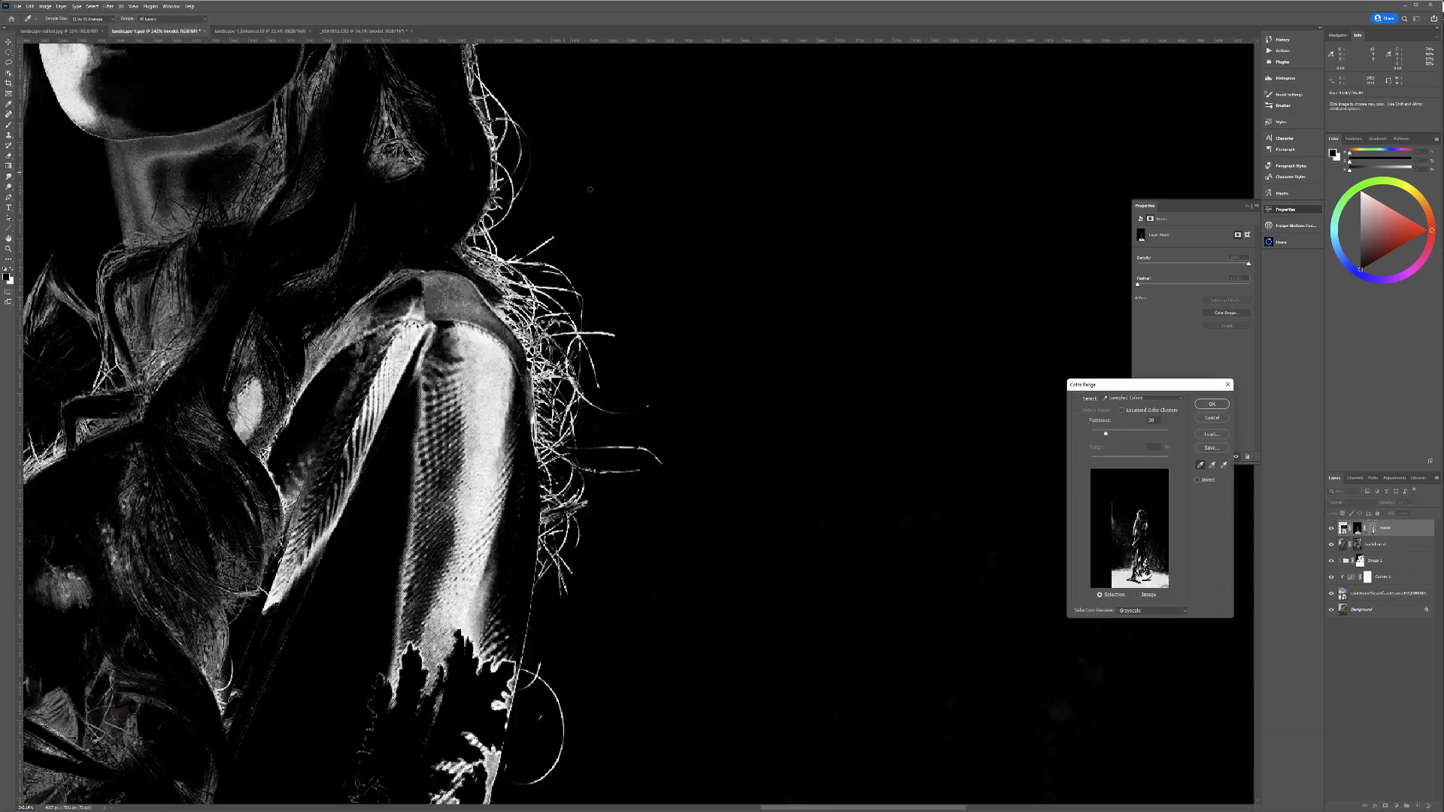
click(572, 190)
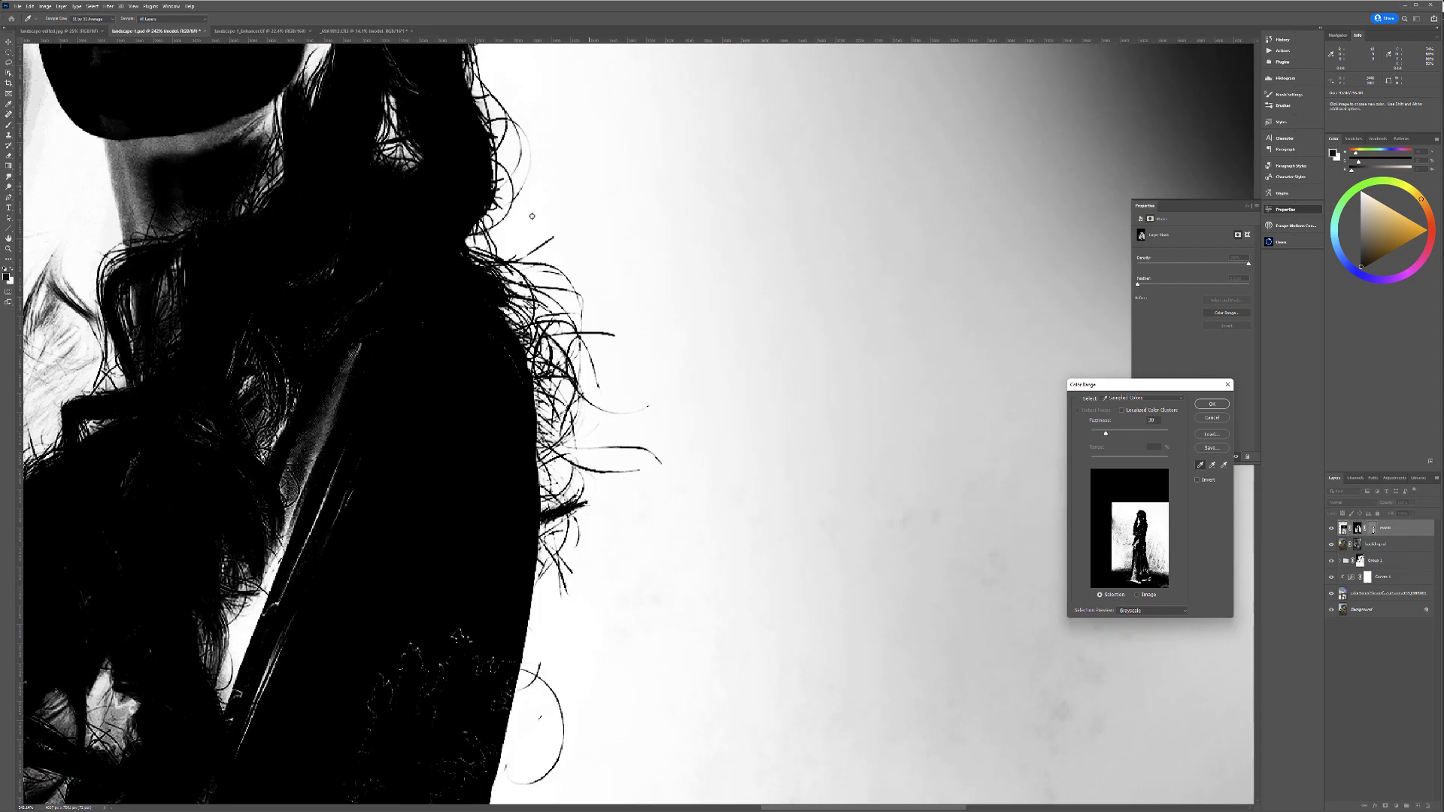
scroll(434, 222, down, 3)
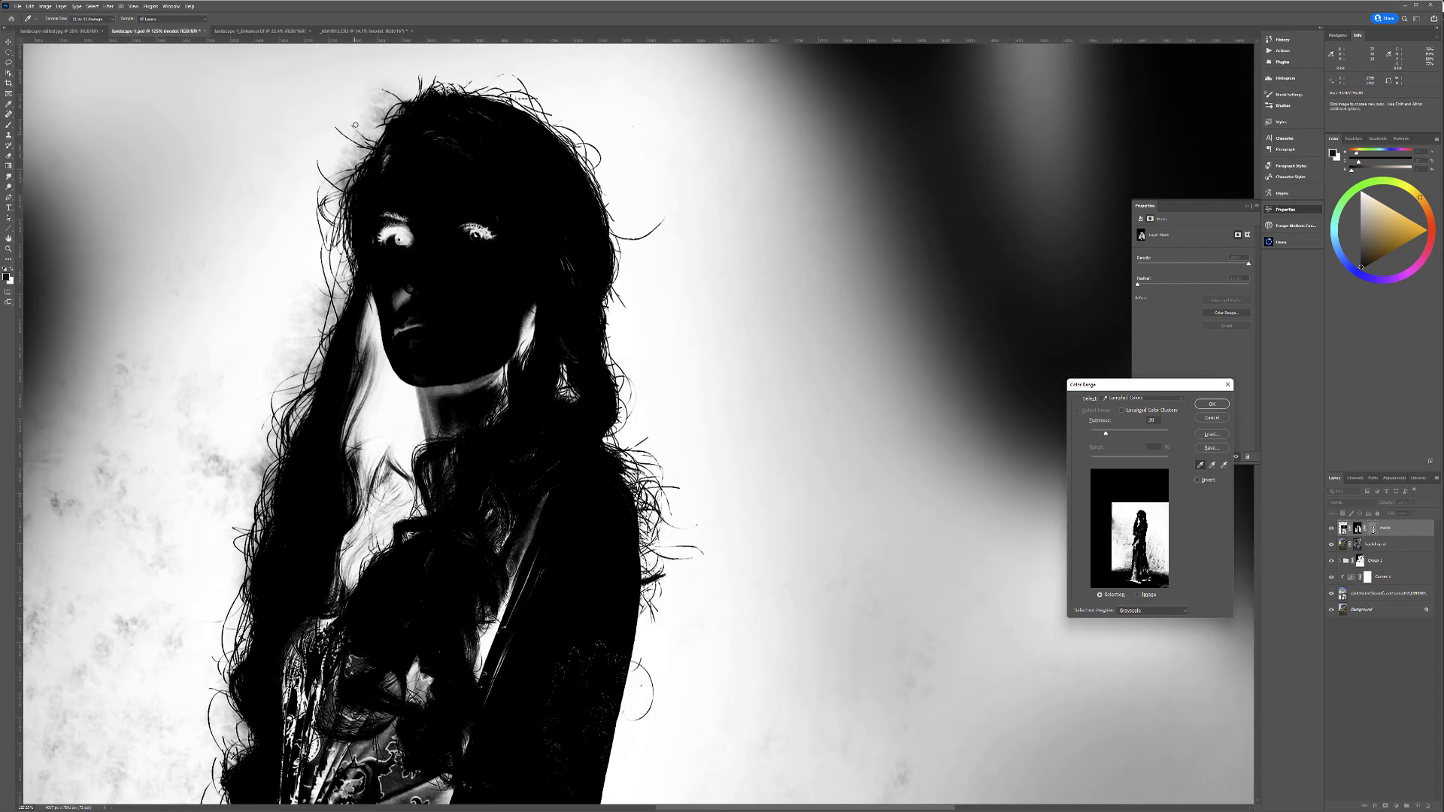
alt+click(375, 112)
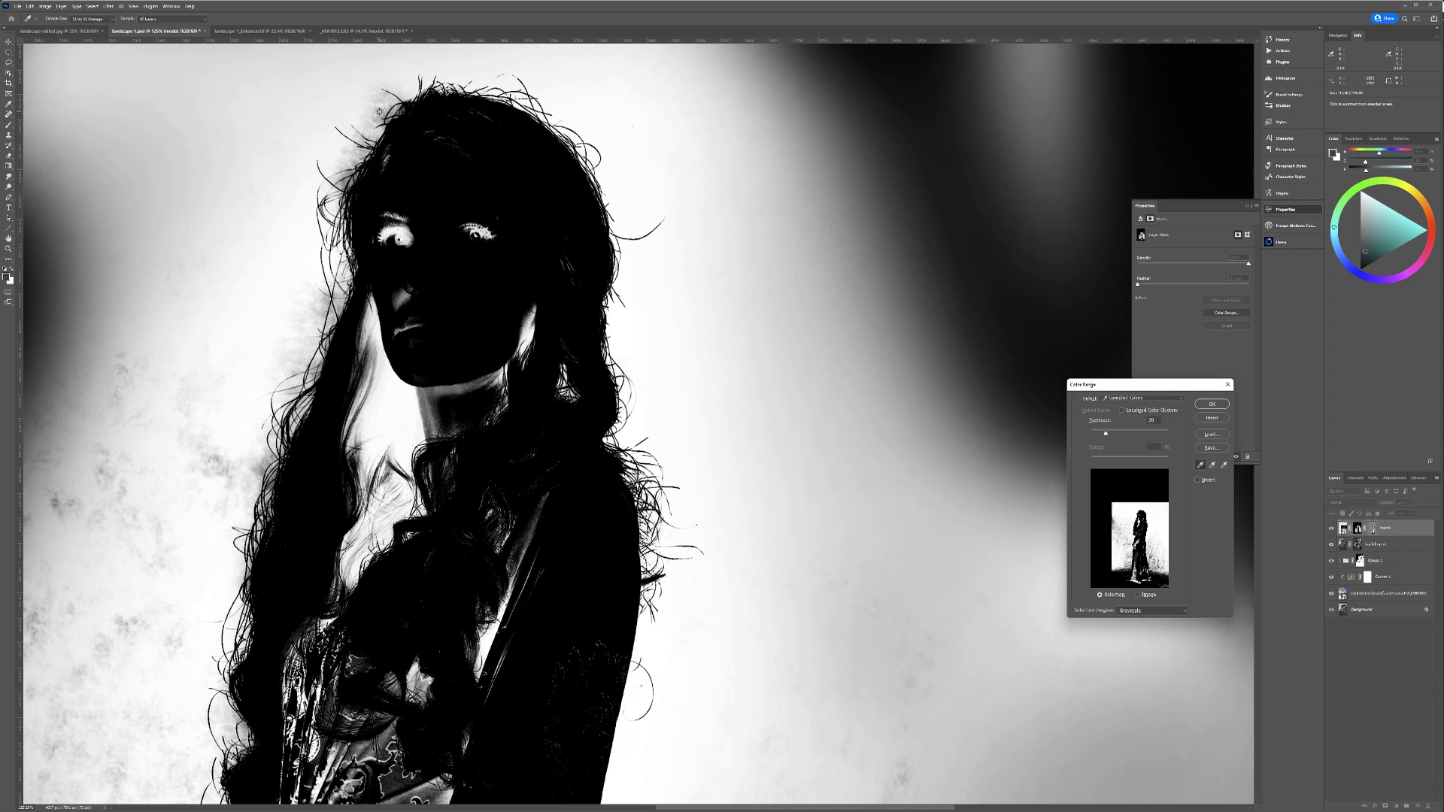
shift+click(377, 115)
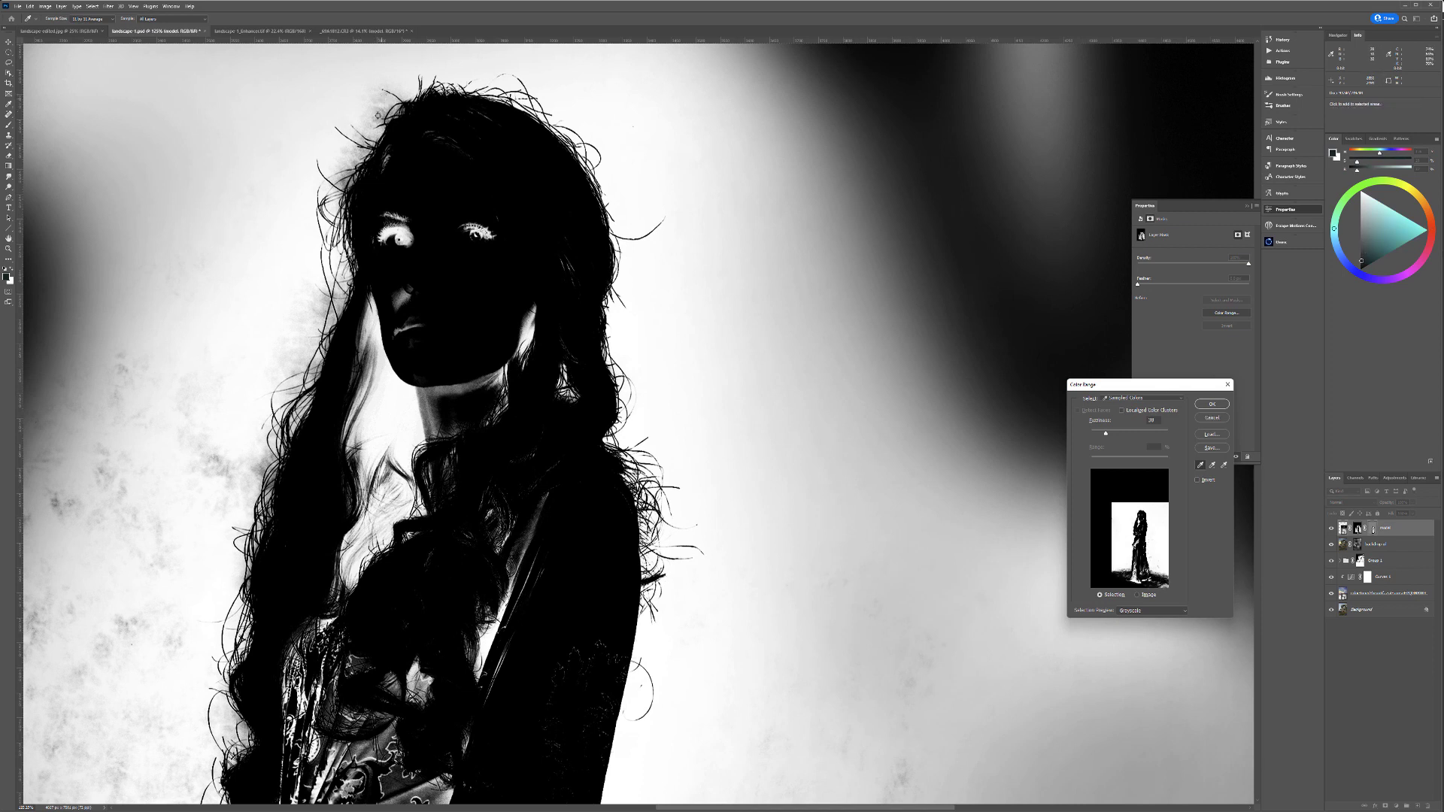
alt+click(310, 348)
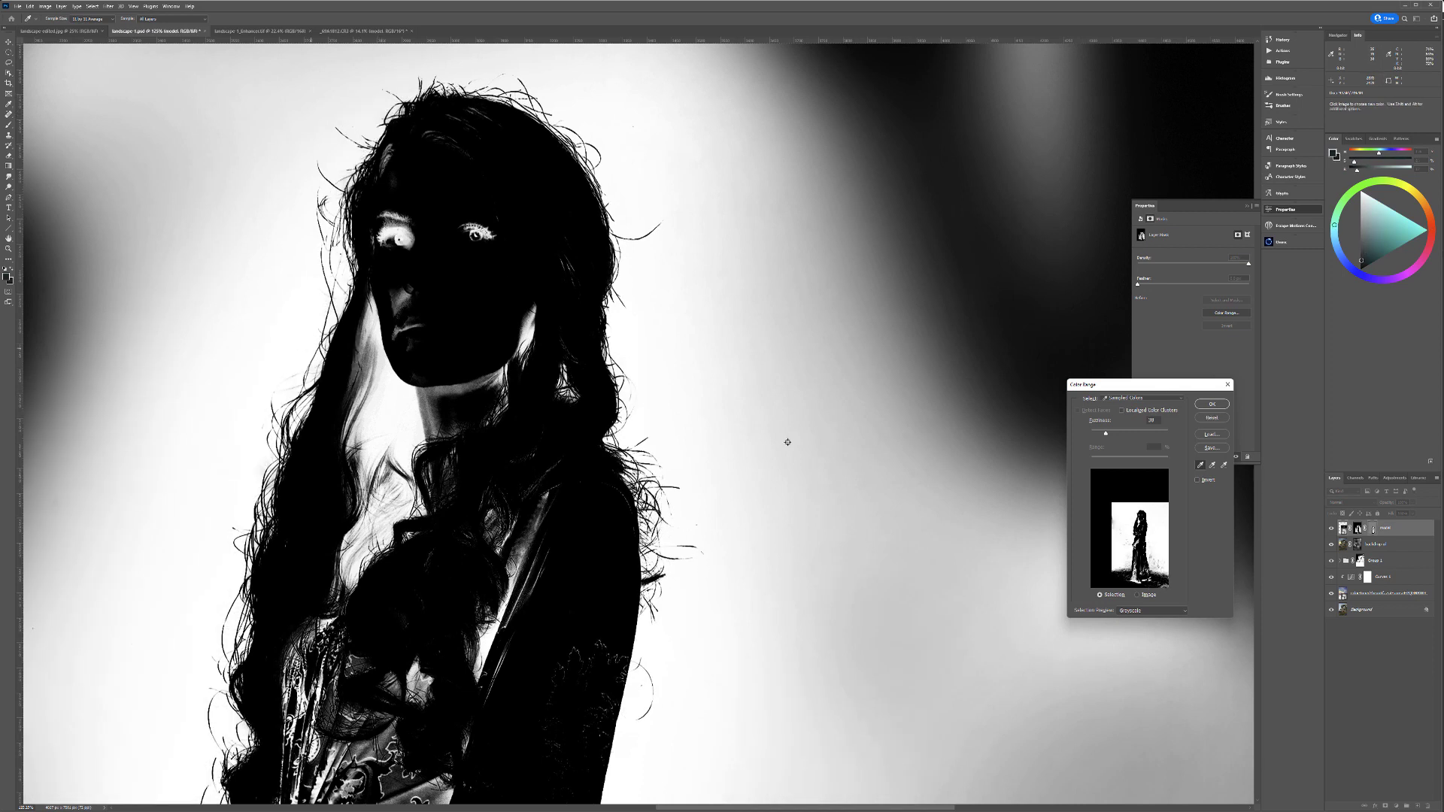
Step: Fine-tune the Color Range fuzziness until hair strands separate cleanly from the backdrop, and apply the range to the model's mask
drag(1104, 434, 1099, 432)
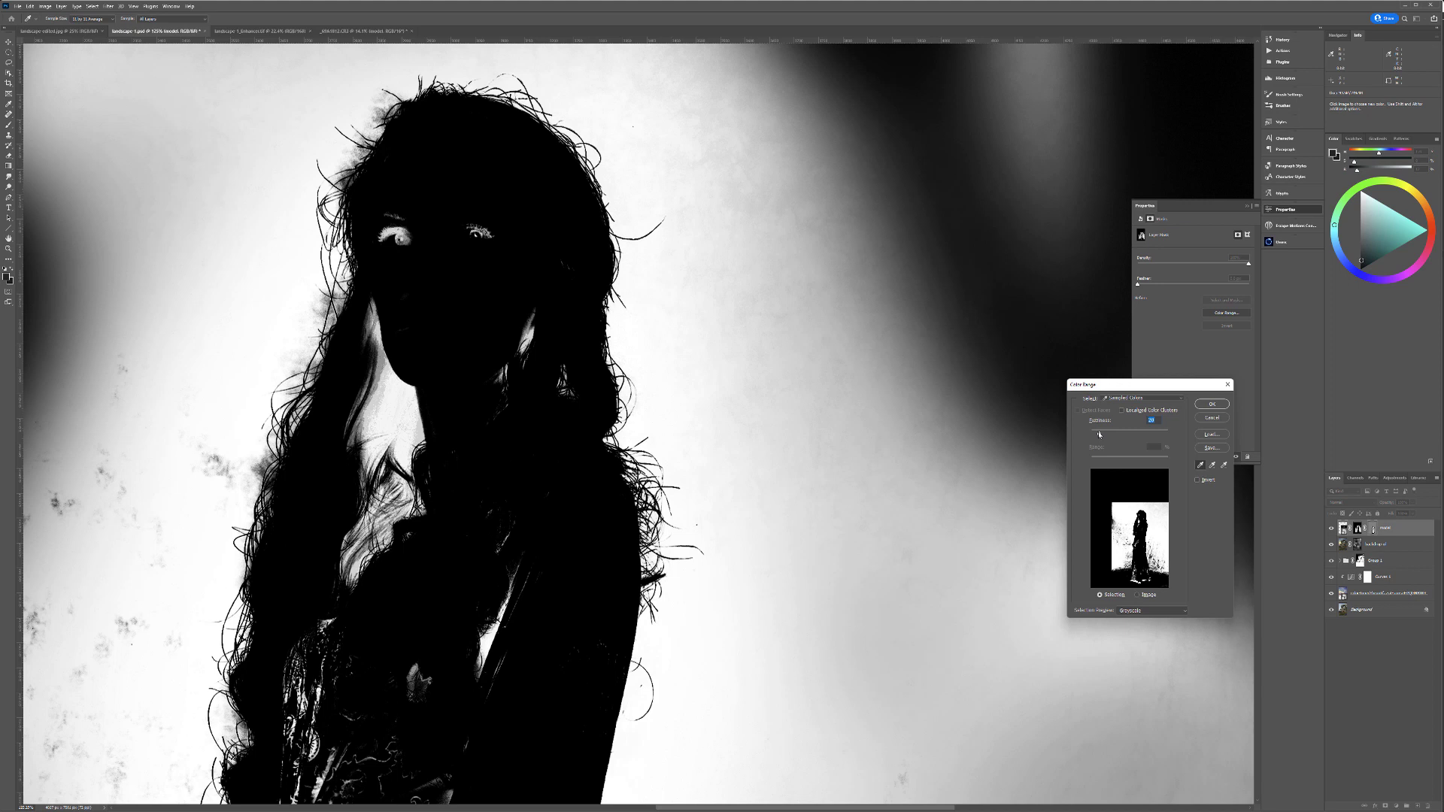
key(alt)
alt+click(395, 128)
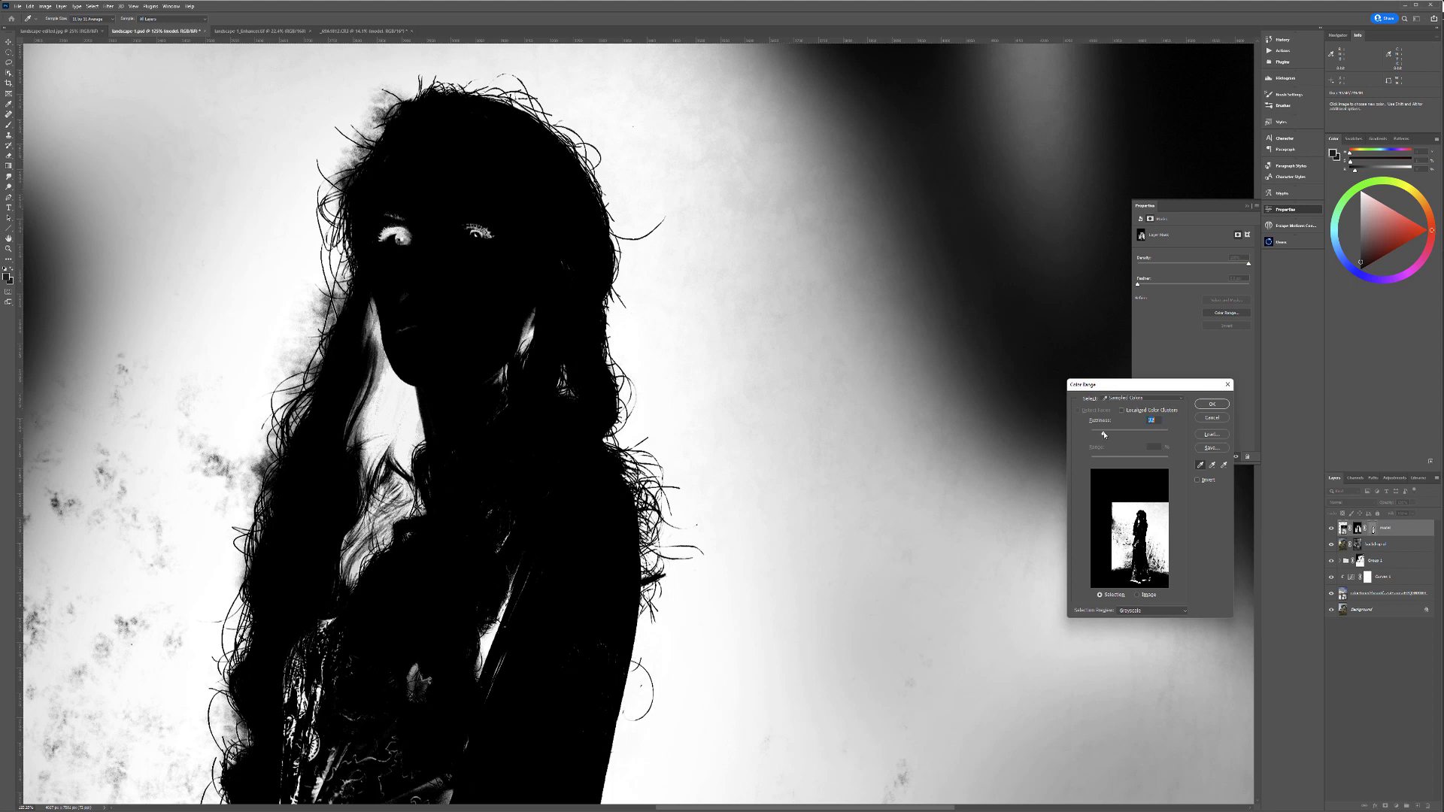
drag(1104, 434, 1105, 435)
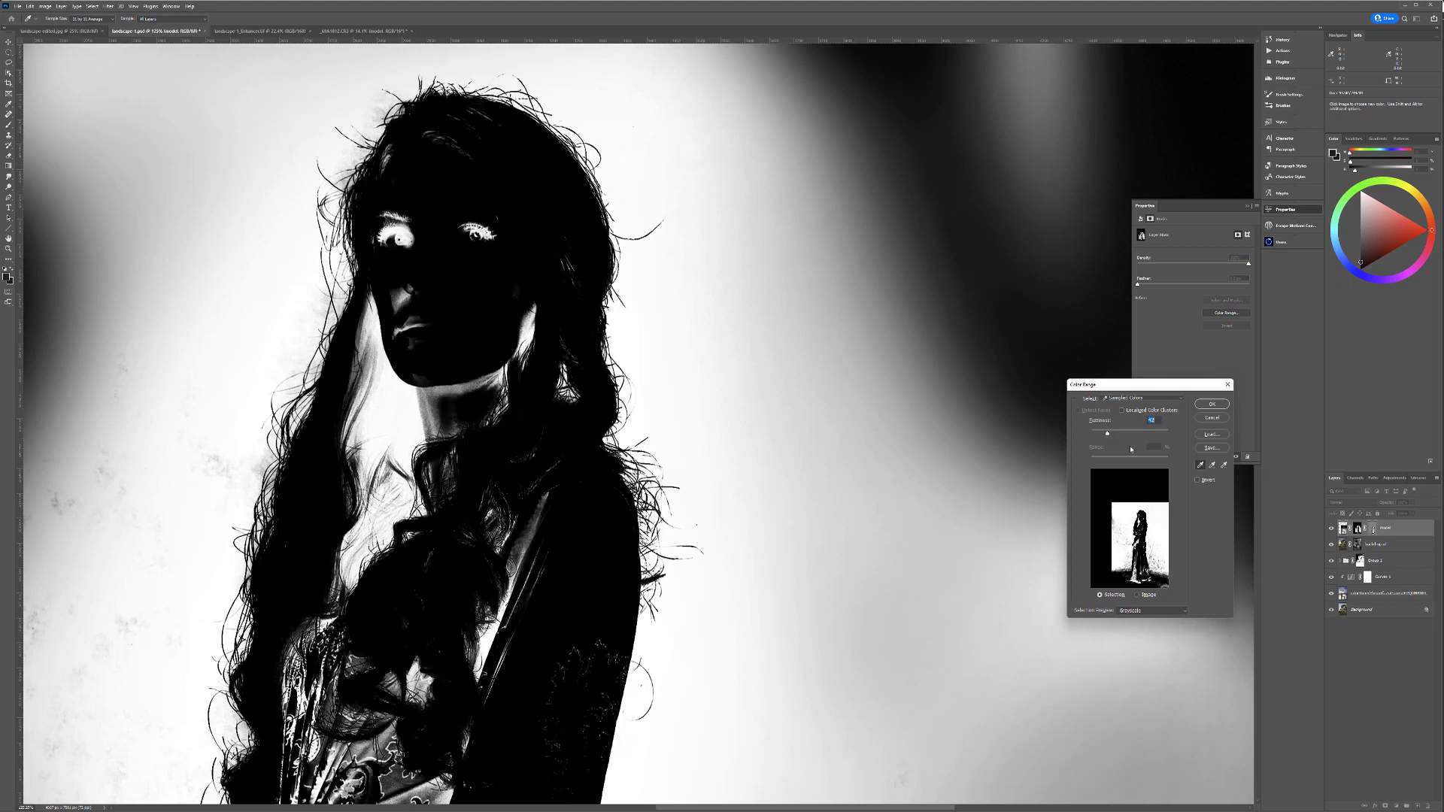
click(1212, 404)
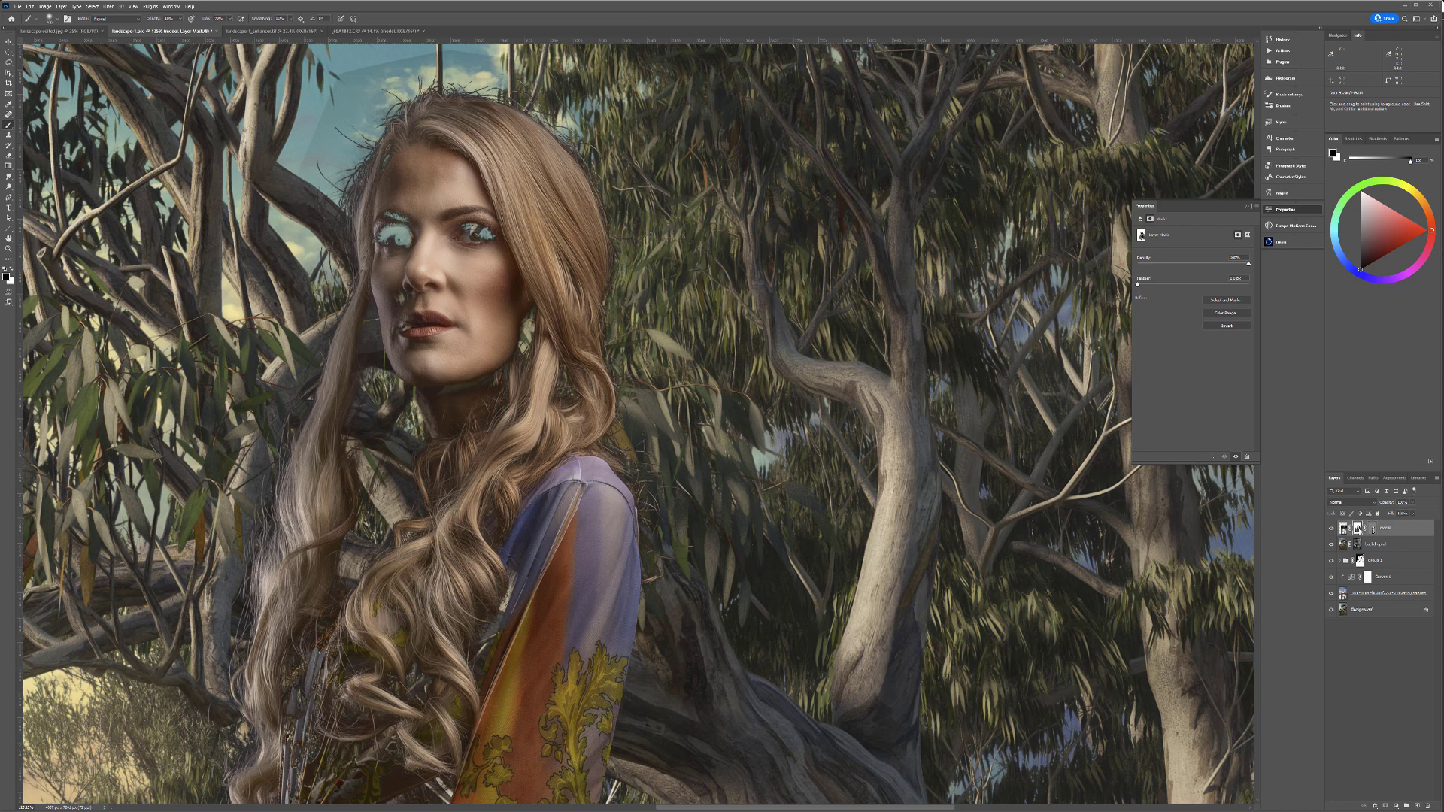
Step: Show the model's layer mask by itself and paint over one dark eye in white at full opacity
alt+click(1357, 528)
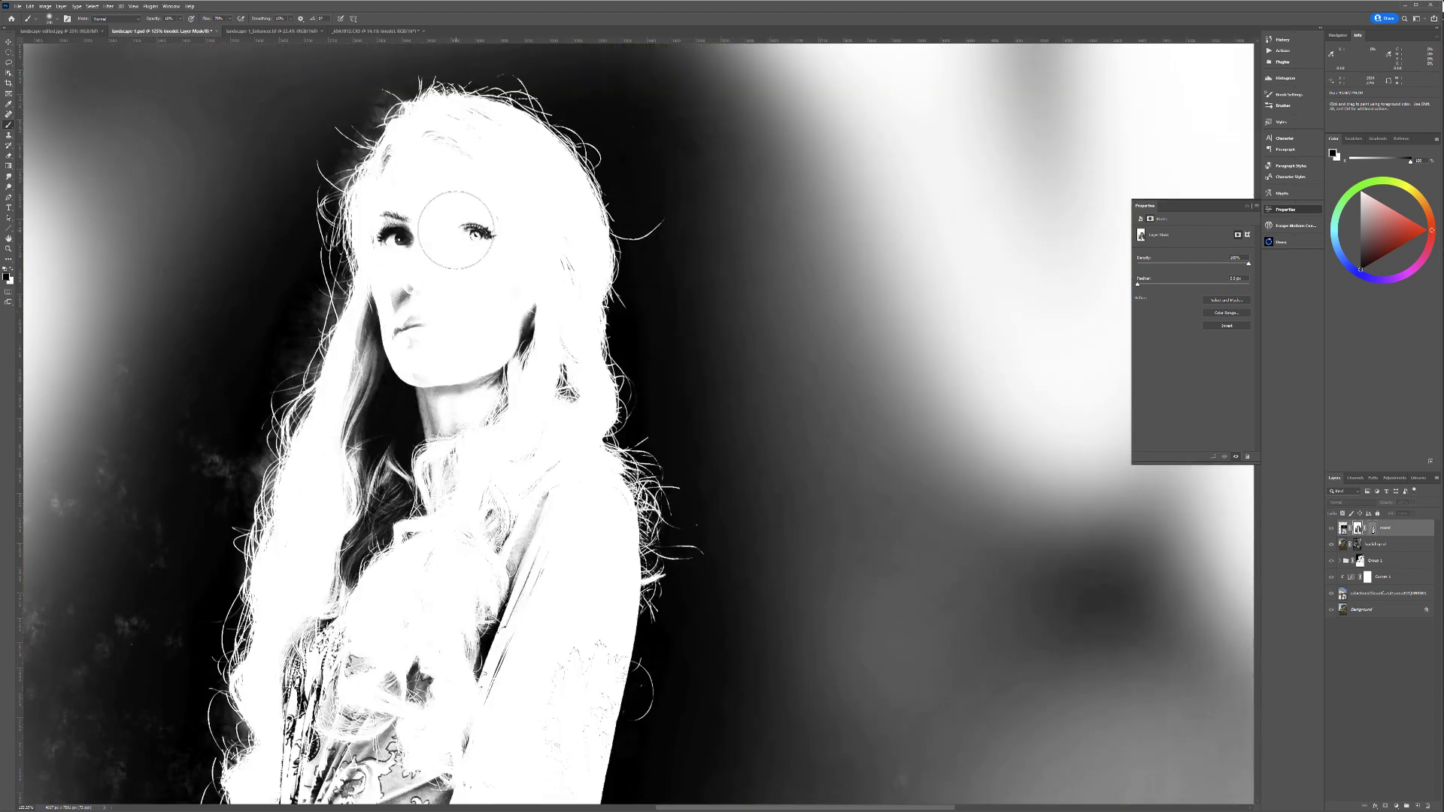
key(x)
key(0)
drag(457, 254, 462, 243)
key(bracketleft)
key(bracketleft)
key(bracketleft)
key(bracketleft)
key(bracketleft)
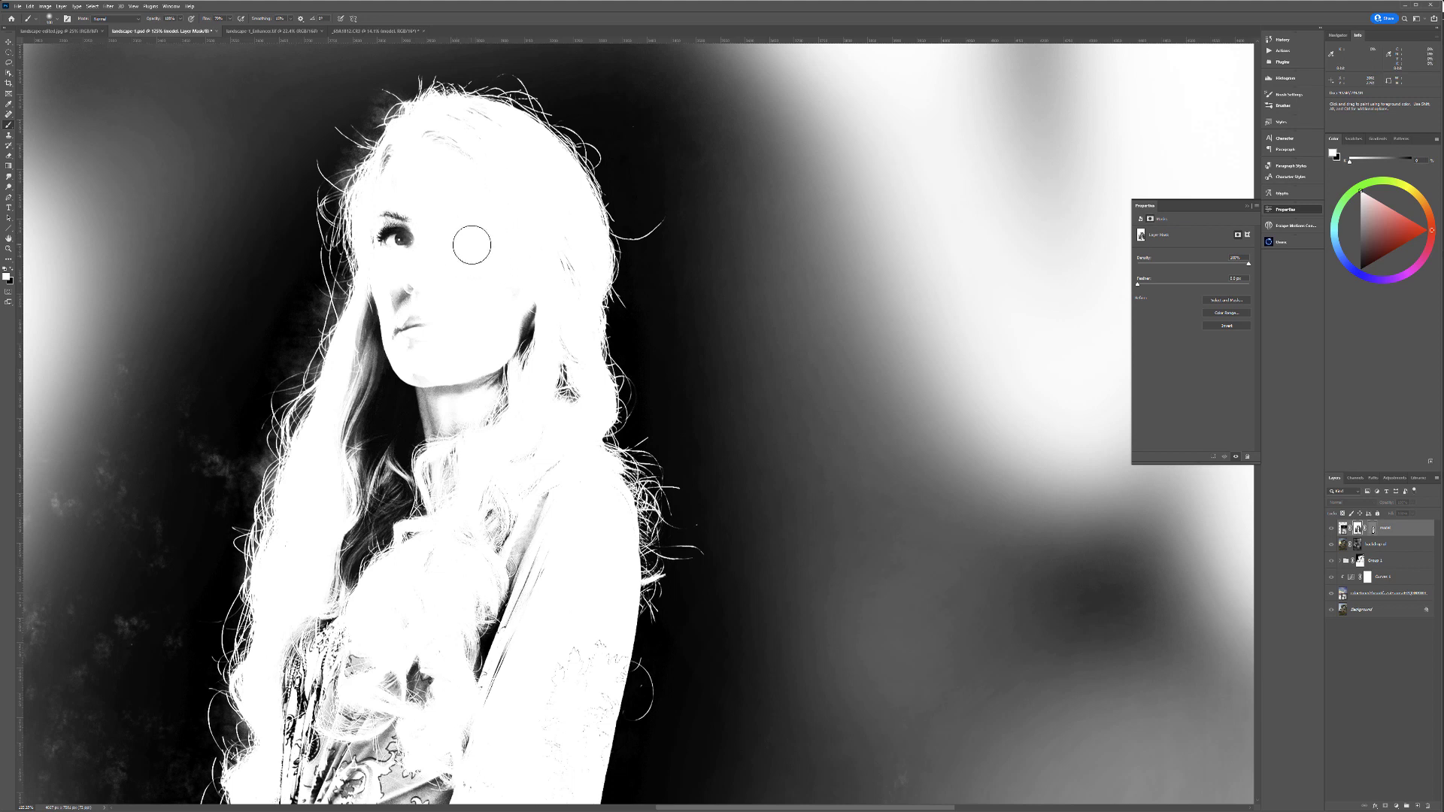
Step: Use a Hard Round brush to fill the face, neck and inner hair of the mask with solid white
right_click(477, 245)
click(581, 345)
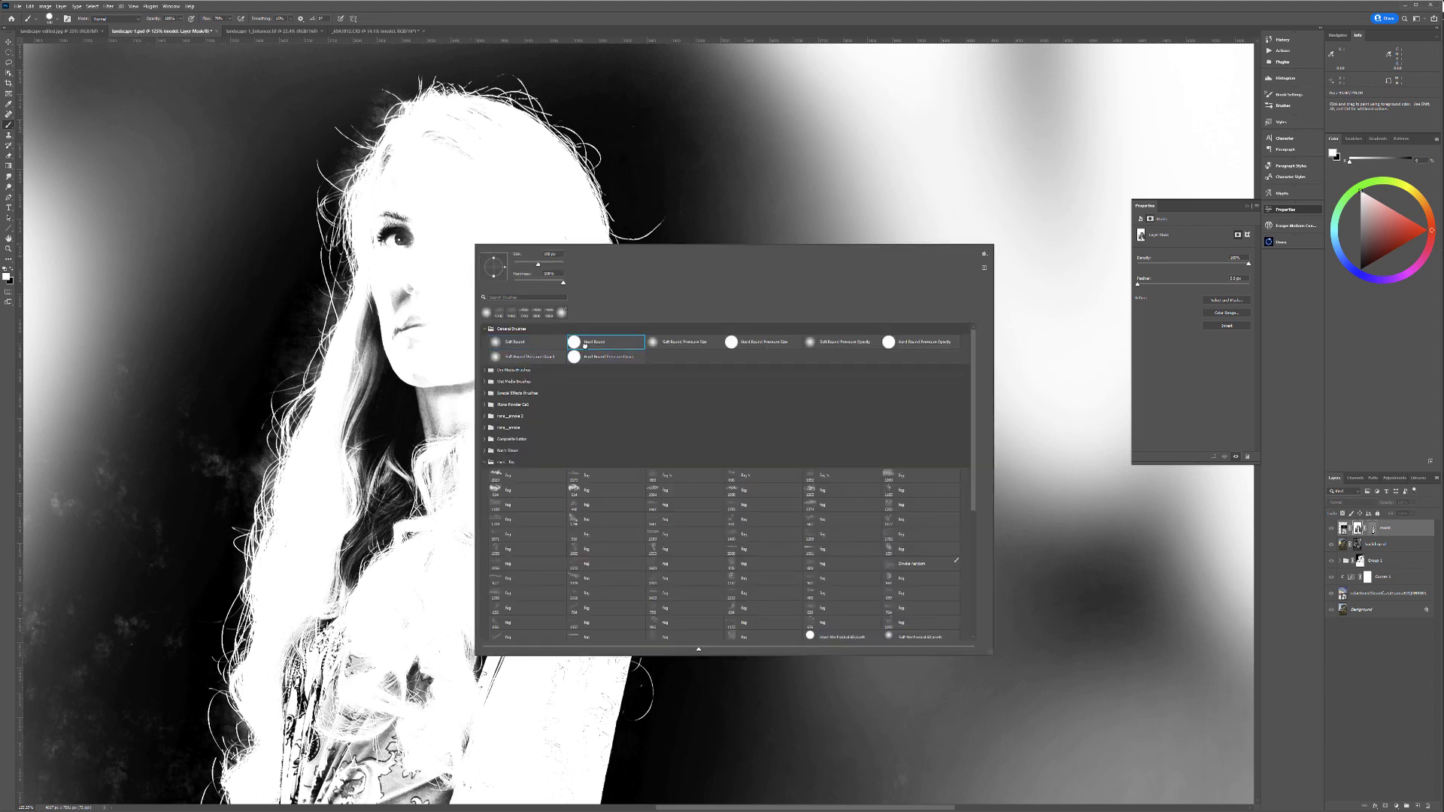
key(Return)
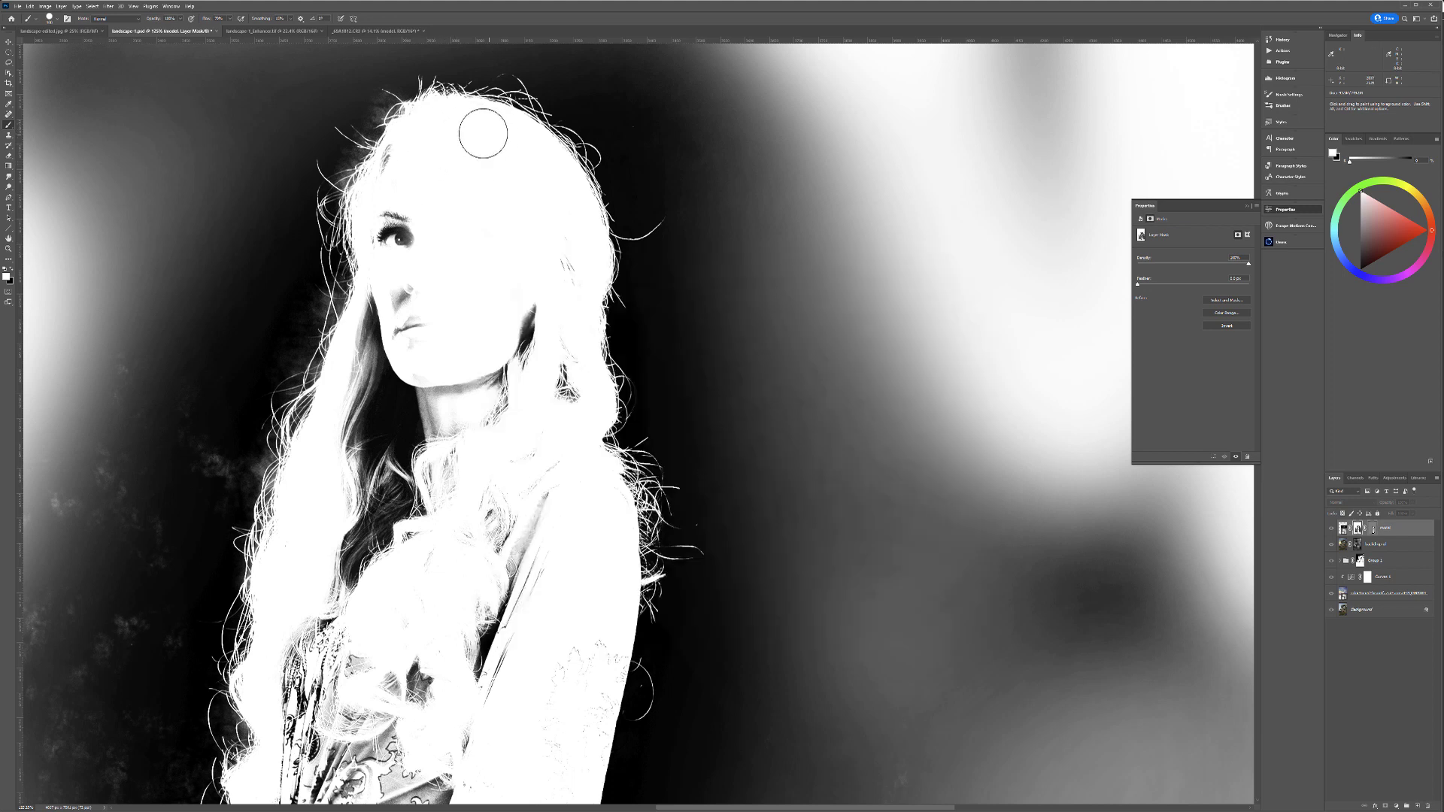
mouse_move(395, 175)
mouse_down()
mouse_move(402, 248)
mouse_move(373, 306)
mouse_move(369, 364)
mouse_move(394, 355)
mouse_move(393, 268)
mouse_move(425, 282)
mouse_move(528, 244)
mouse_move(547, 268)
mouse_move(573, 240)
mouse_move(562, 381)
mouse_move(558, 312)
mouse_move(500, 386)
mouse_move(524, 334)
mouse_move(506, 292)
mouse_move(417, 455)
mouse_move(384, 415)
mouse_move(350, 459)
mouse_move(372, 435)
mouse_move(348, 611)
mouse_move(394, 502)
mouse_move(489, 508)
mouse_up()
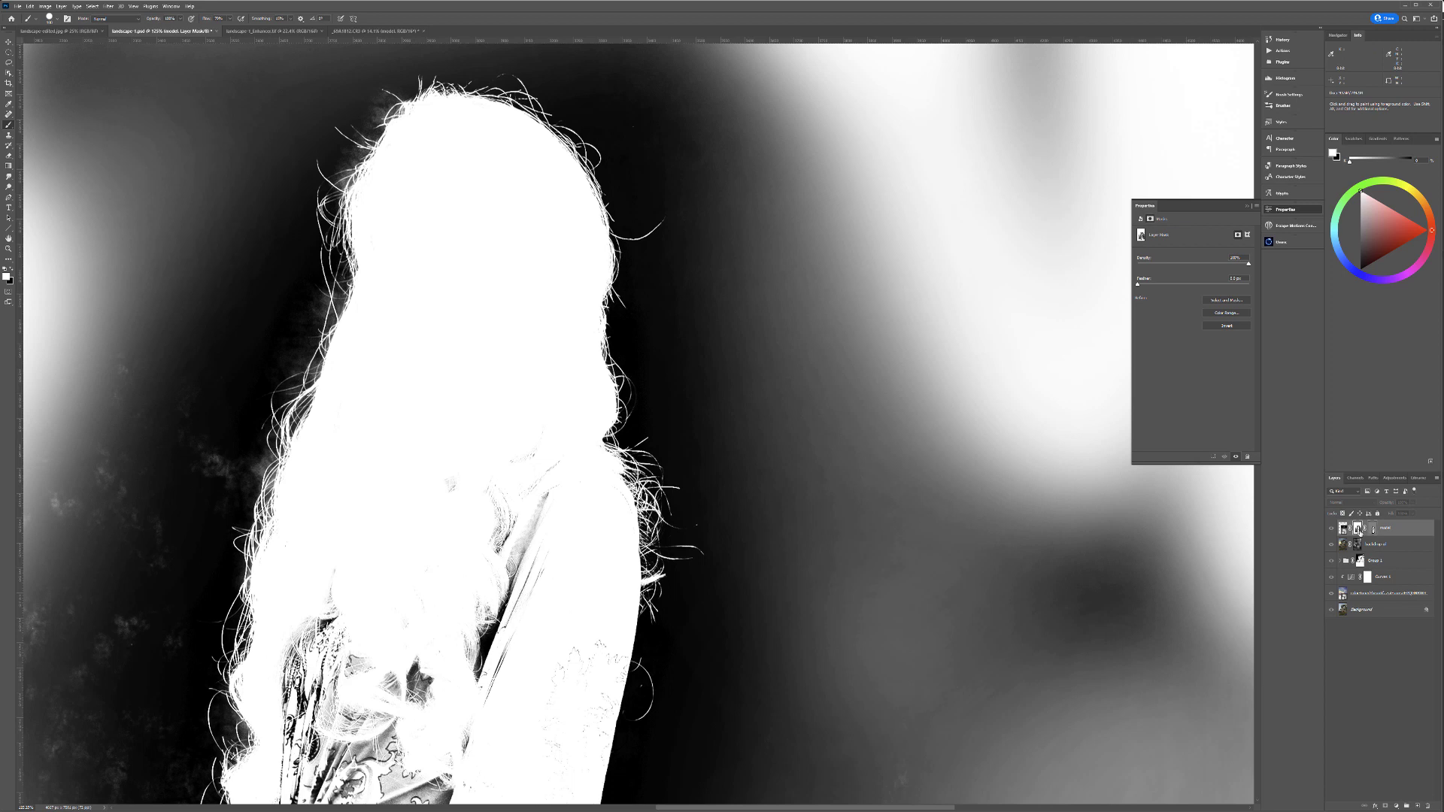
alt+click(1359, 529)
alt+click(1359, 529)
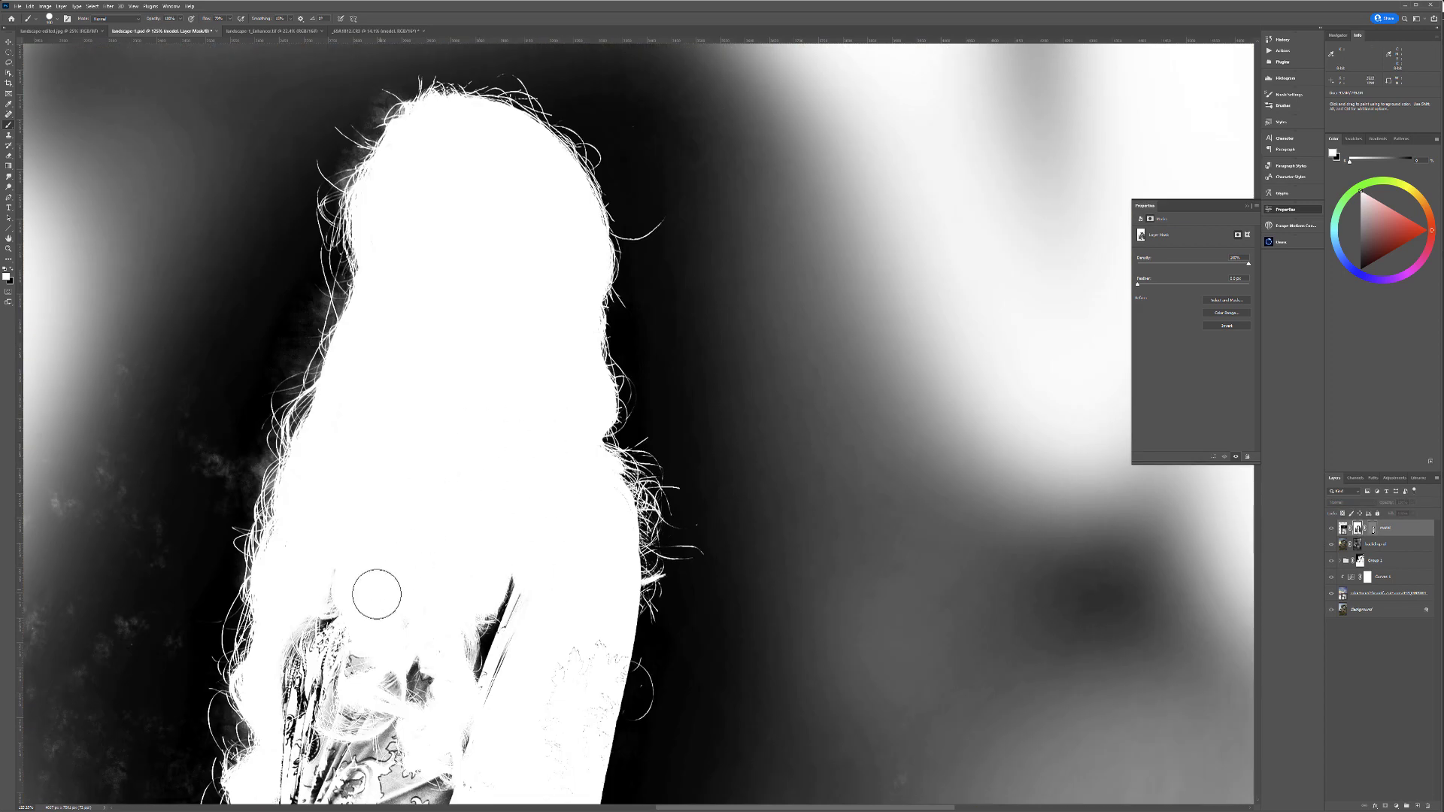
Step: Paint the remaining dark patches inside the torso and sleeve white, staying within the silhouette
drag(349, 589, 319, 664)
mouse_move(499, 667)
mouse_down()
mouse_move(552, 661)
mouse_move(568, 315)
mouse_move(600, 229)
mouse_move(613, 297)
mouse_up()
mouse_move(423, 284)
mouse_down()
mouse_move(339, 276)
mouse_move(292, 296)
mouse_move(281, 380)
mouse_move(319, 461)
mouse_move(291, 471)
mouse_move(319, 456)
mouse_move(349, 345)
mouse_move(313, 362)
mouse_move(409, 287)
mouse_move(429, 410)
mouse_move(515, 317)
mouse_move(402, 401)
mouse_move(509, 348)
mouse_move(510, 407)
mouse_move(570, 313)
mouse_move(566, 360)
mouse_move(584, 341)
mouse_move(520, 572)
mouse_move(492, 525)
mouse_move(420, 466)
mouse_move(436, 552)
mouse_move(505, 549)
mouse_move(498, 448)
mouse_up()
Step: Paint the mask broadly white over the dress, hands and feet, and return to the composite view
scroll(489, 553, down, 8)
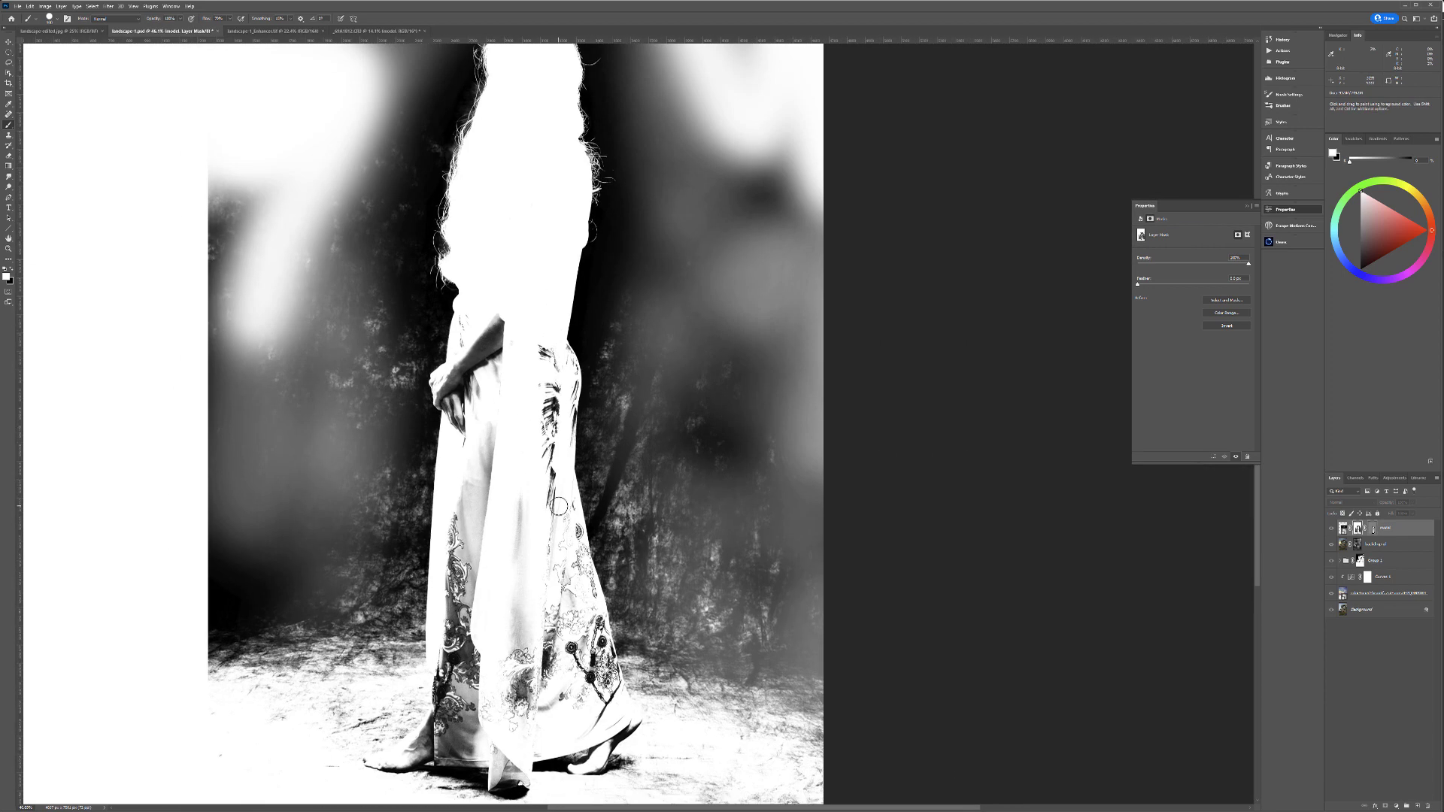
mouse_move(507, 365)
mouse_down()
mouse_move(593, 374)
mouse_move(574, 512)
mouse_move(345, 715)
mouse_move(619, 742)
mouse_move(410, 747)
mouse_move(702, 681)
mouse_up()
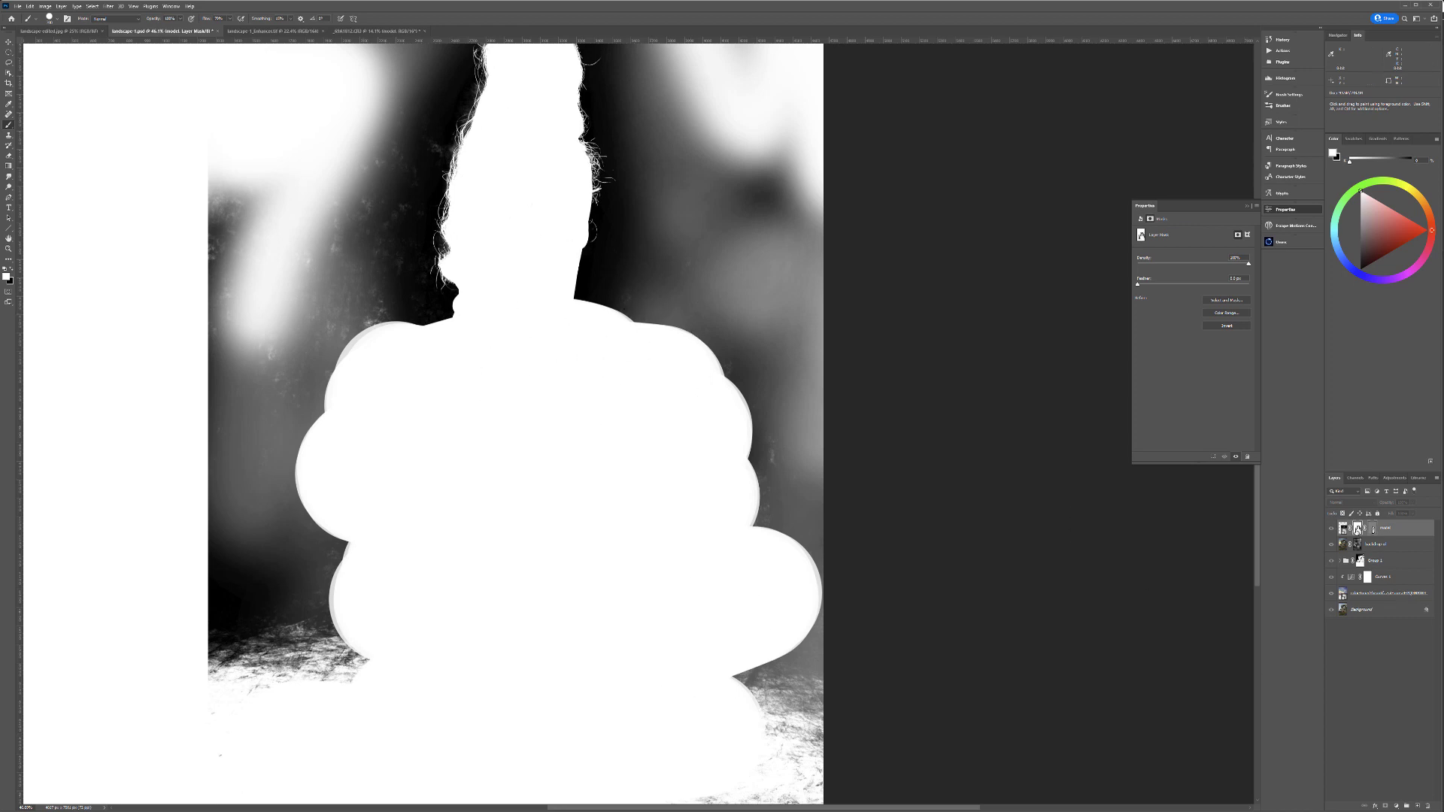
alt+click(1358, 530)
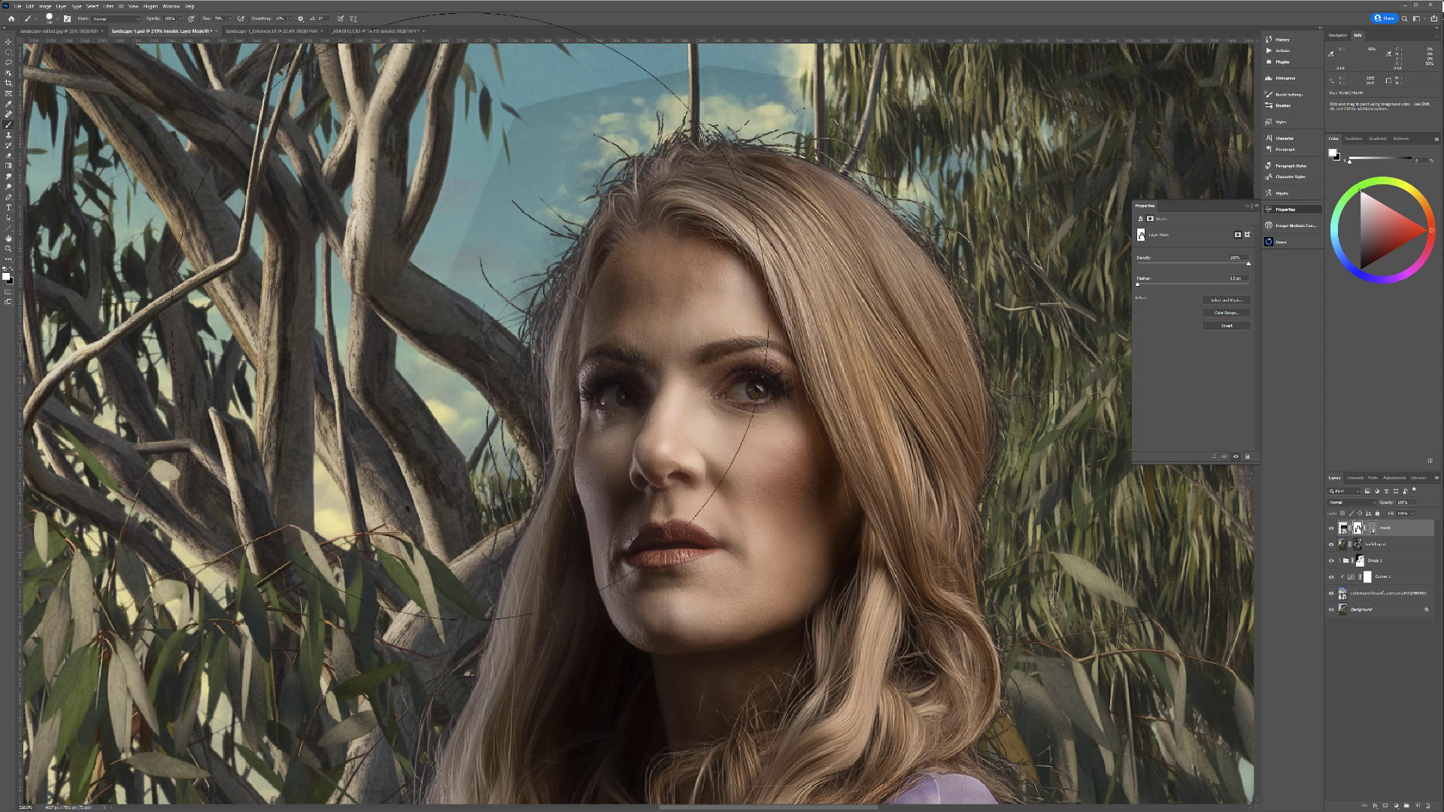
Step: Set up a smaller Soft Round brush with black paint and adjusted opacity and flow for softening the hair edges
right_click(420, 325)
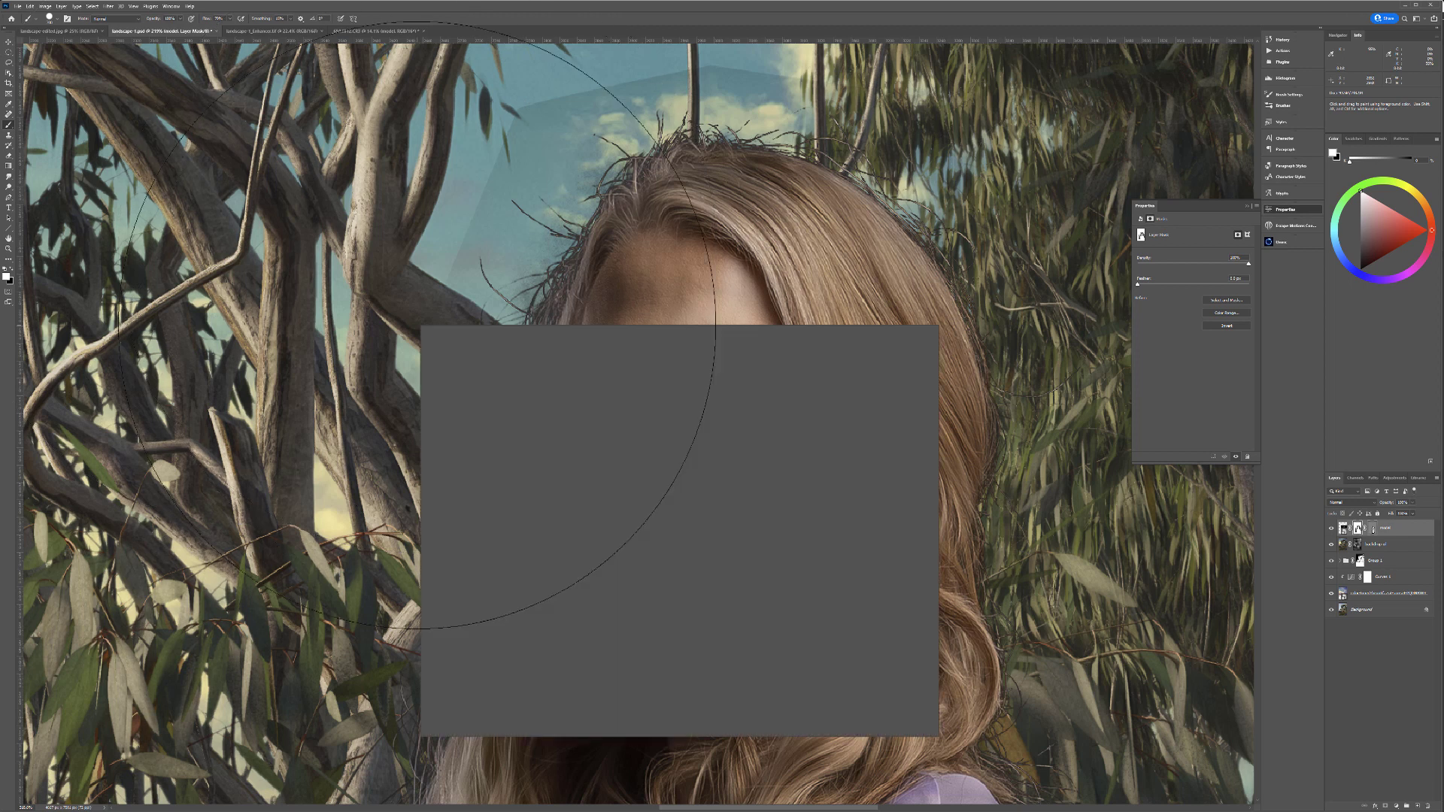
click(468, 425)
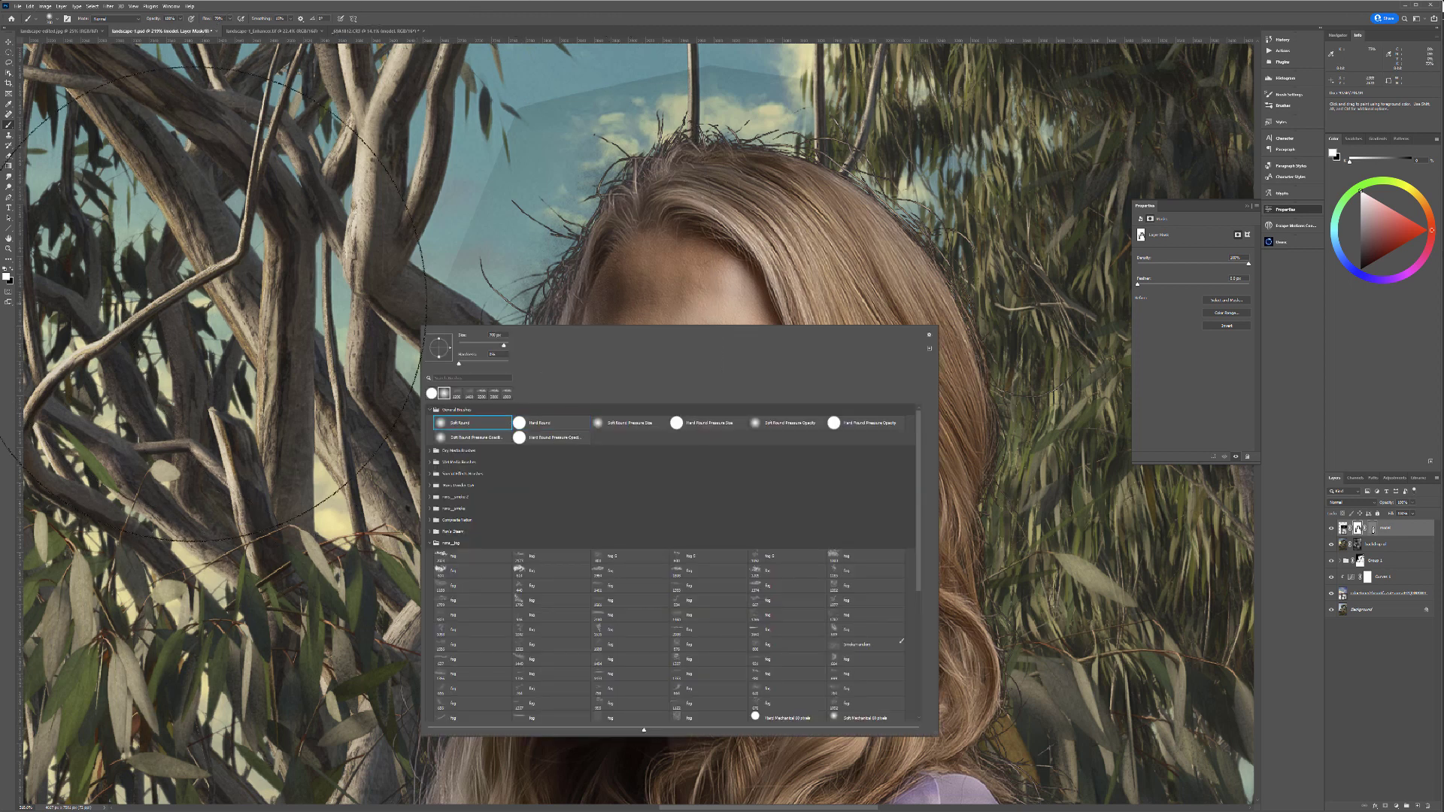
click(180, 20)
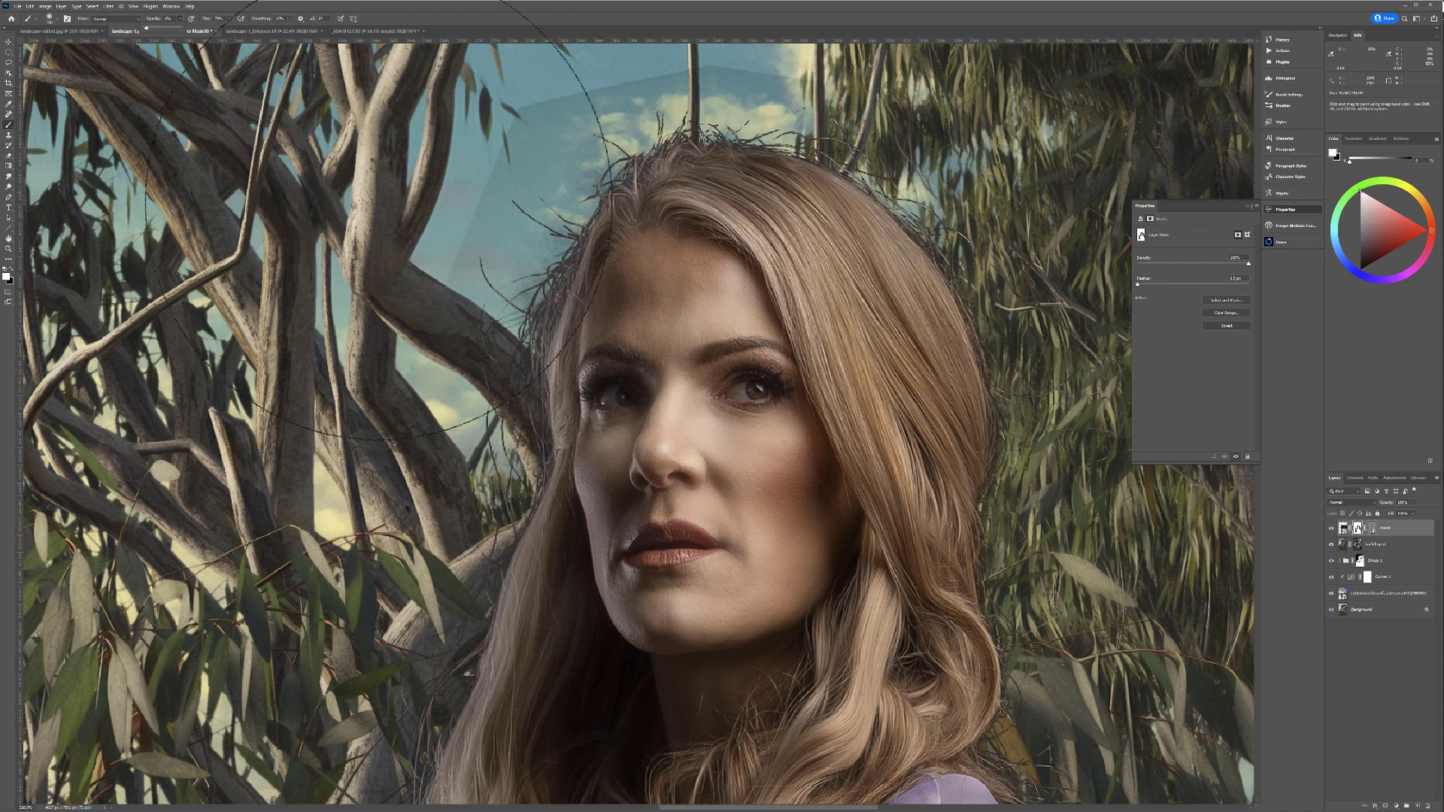
key(bracketleft)
key(bracketleft)
key(bracketleft)
key(bracketleft)
key(bracketleft)
key(x)
click(230, 19)
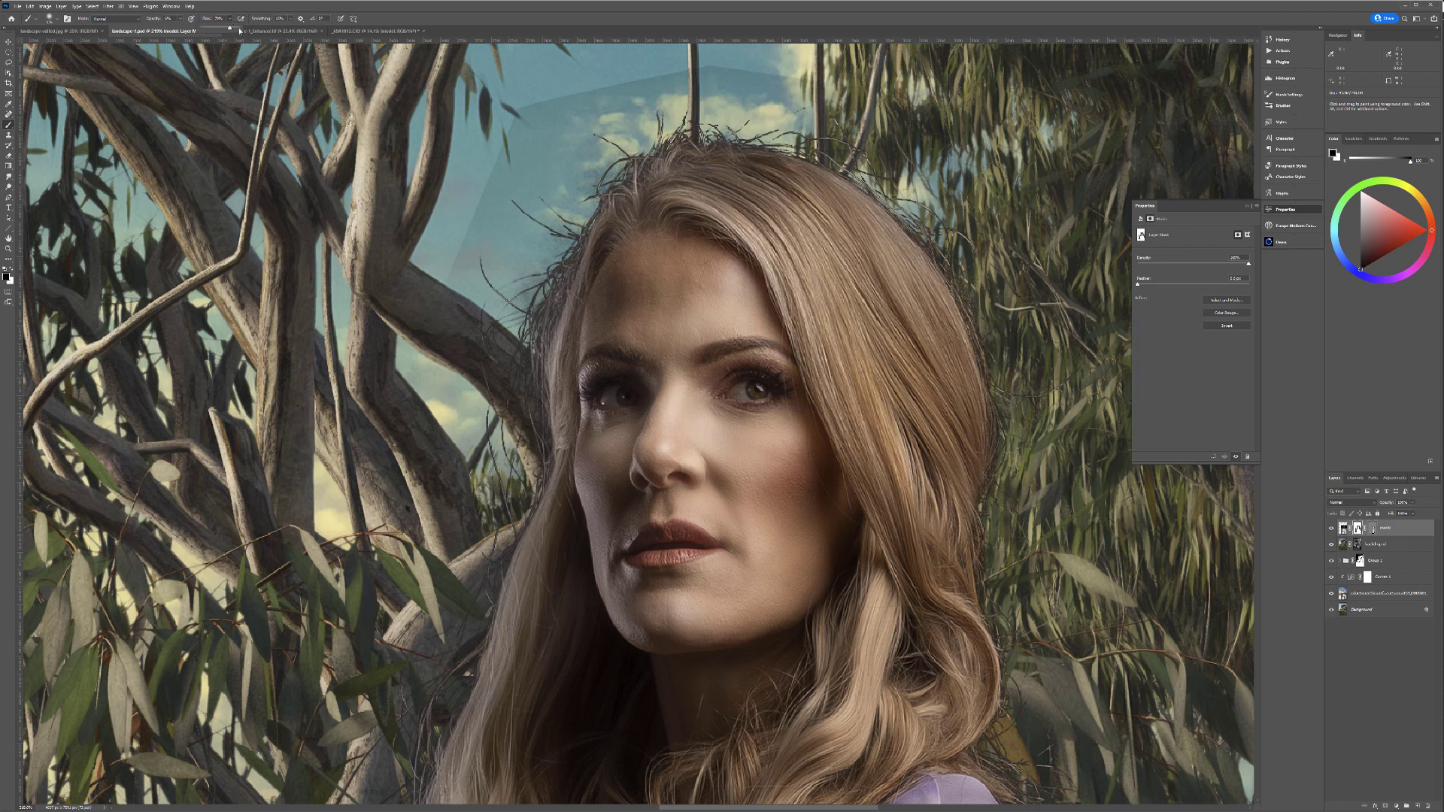
Step: Paint black on the mask around the top of the head to clear leftover backdrop haze from the sky
click(452, 200)
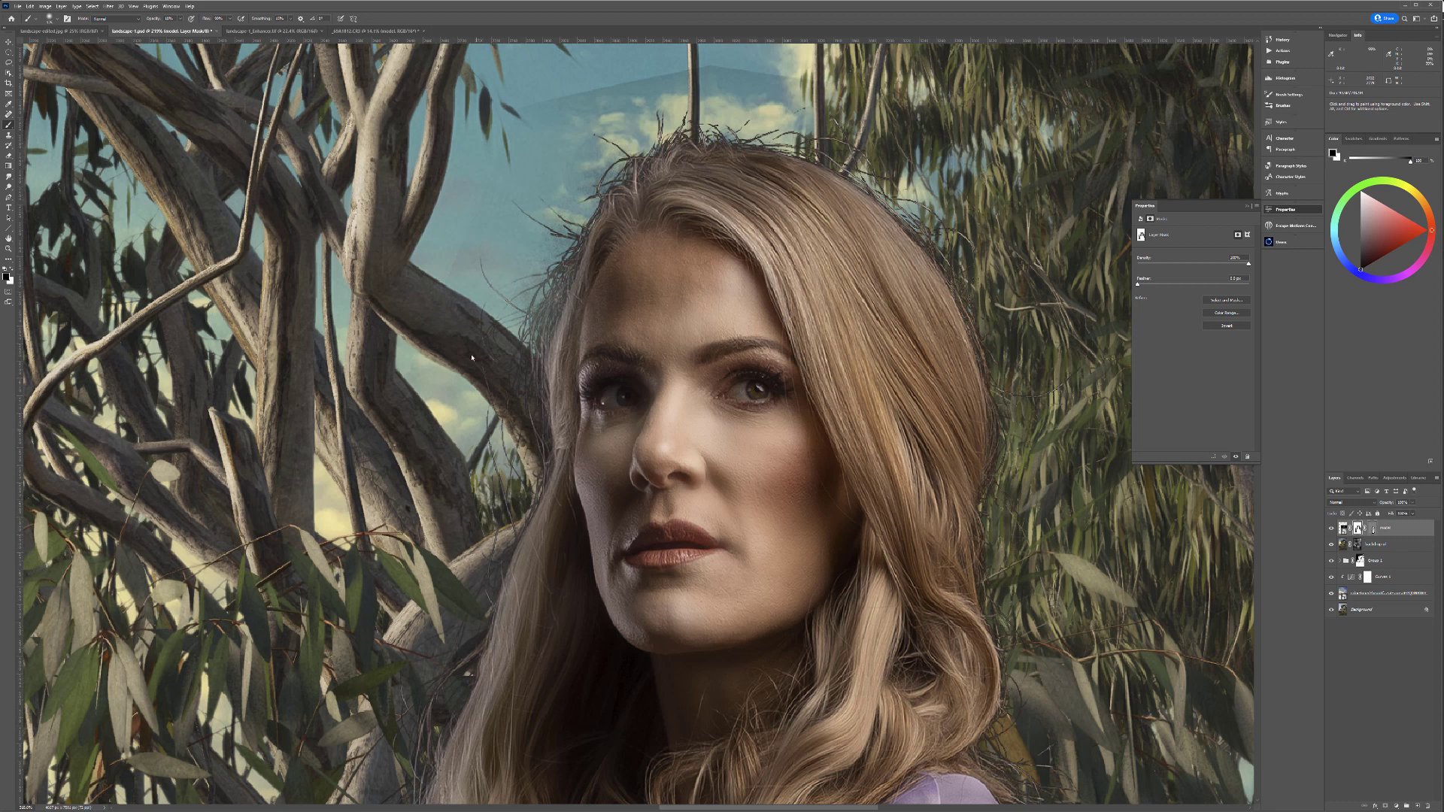
drag(716, 78, 476, 138)
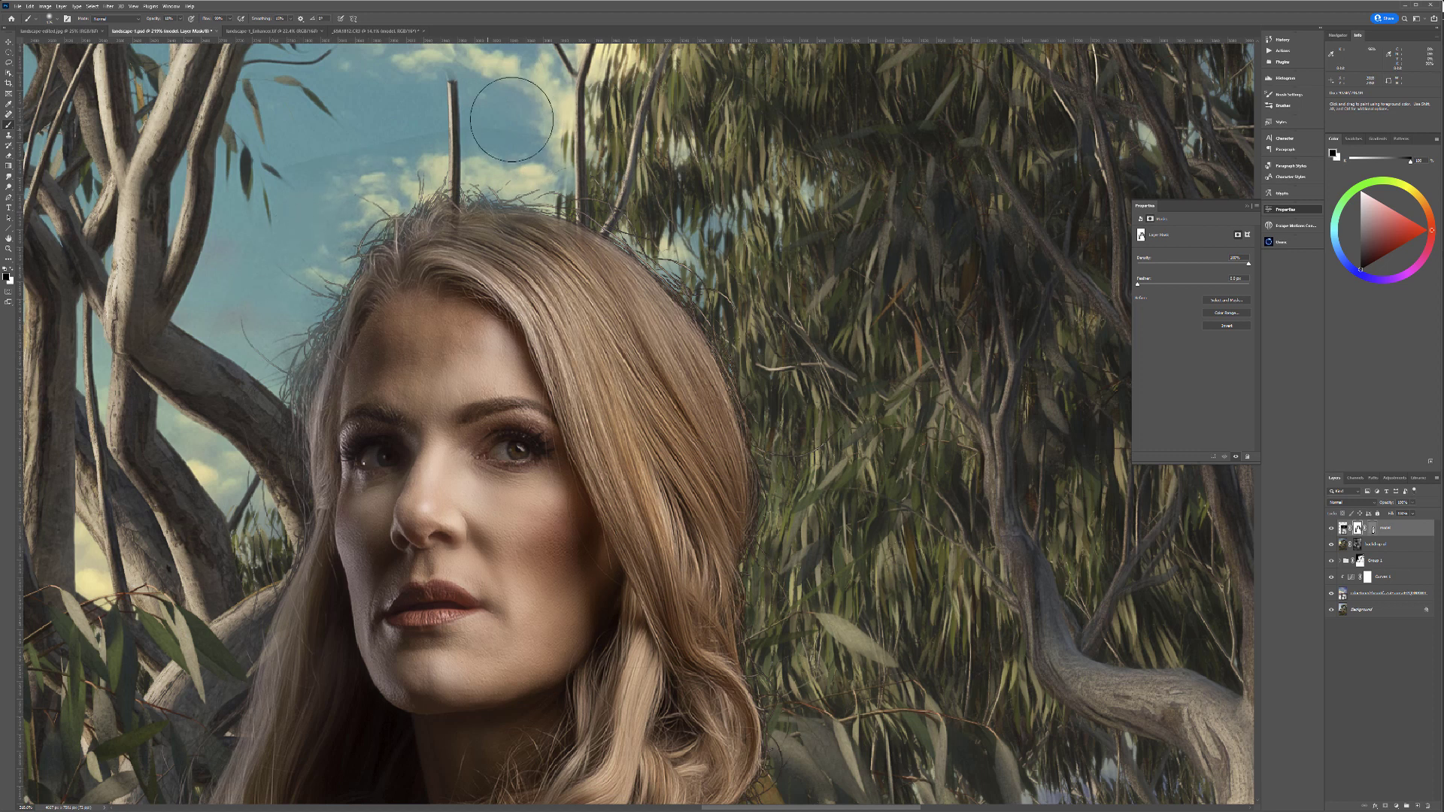
drag(469, 128, 499, 410)
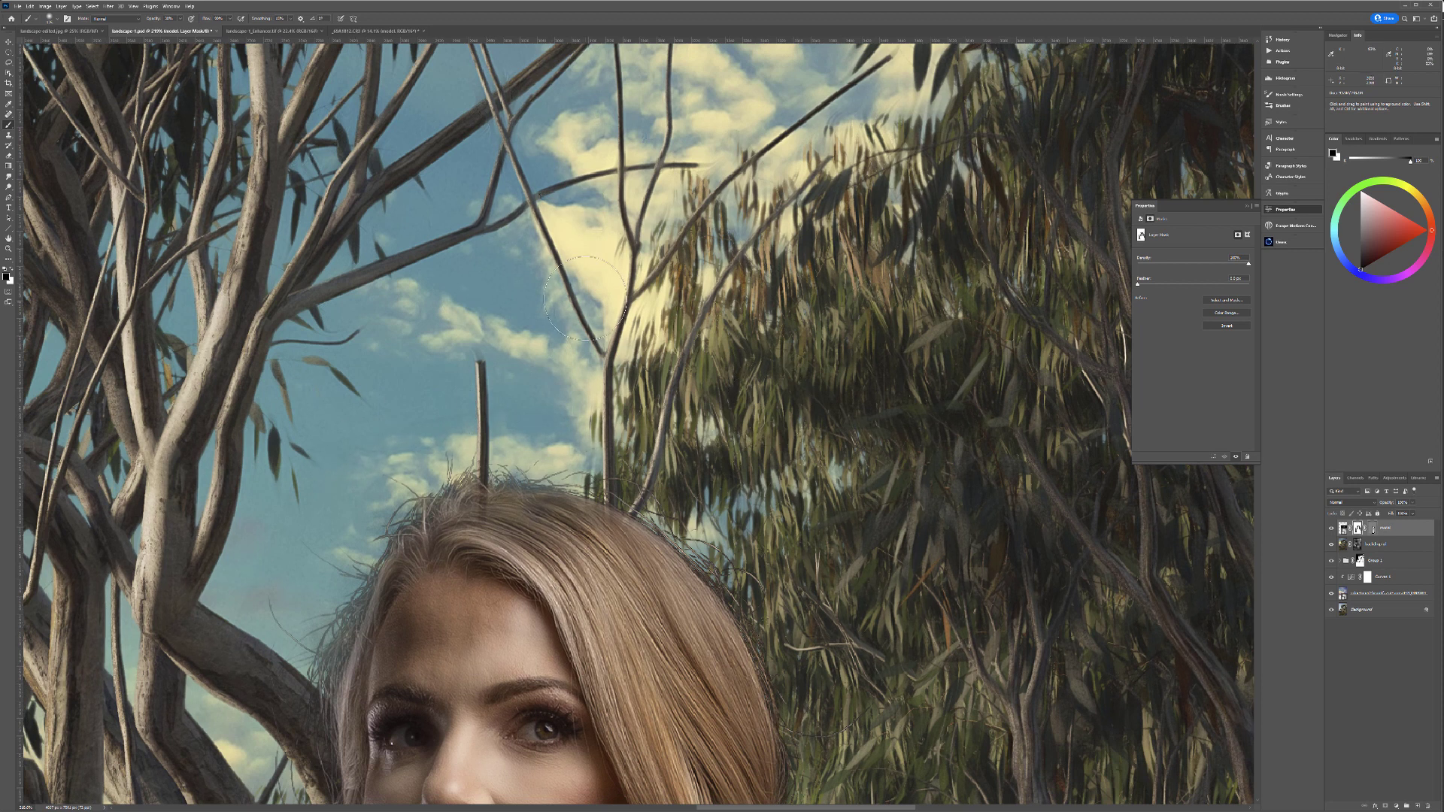
Step: Adjust the brush opacity and paint away the backdrop haze beside the back hair and shoulder
key(3)
key(4)
key(1)
drag(884, 546, 518, 187)
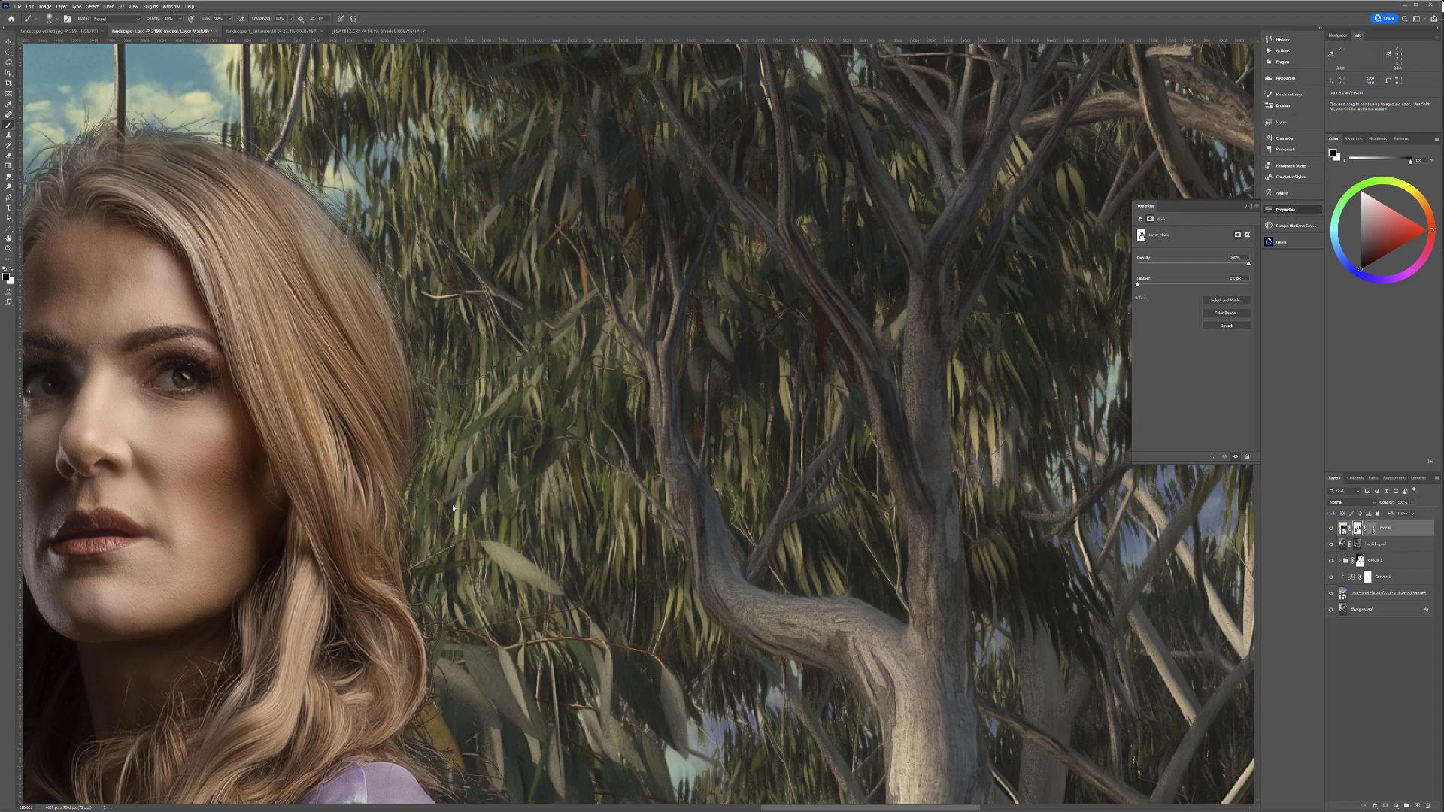
drag(526, 593, 767, 333)
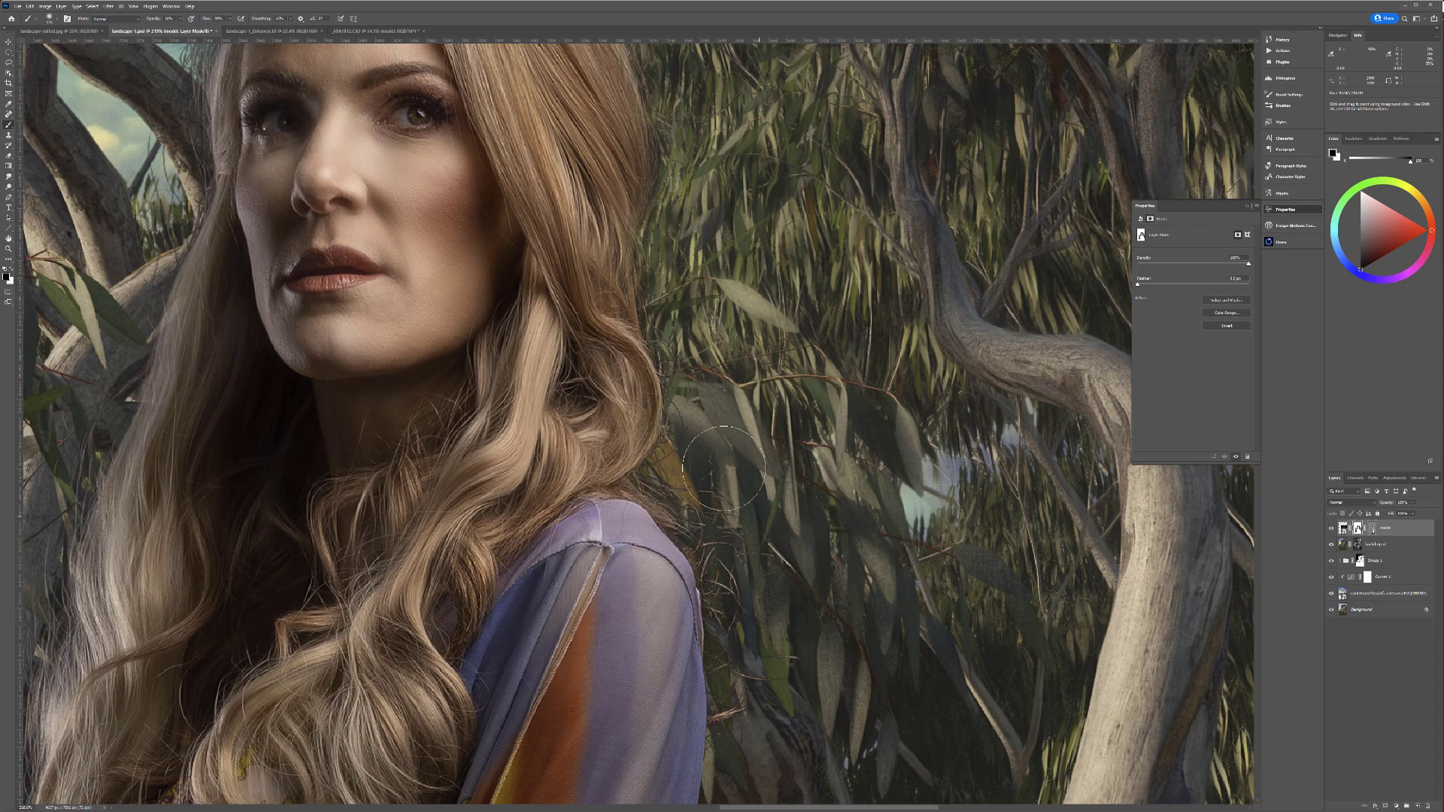
drag(735, 484, 674, 291)
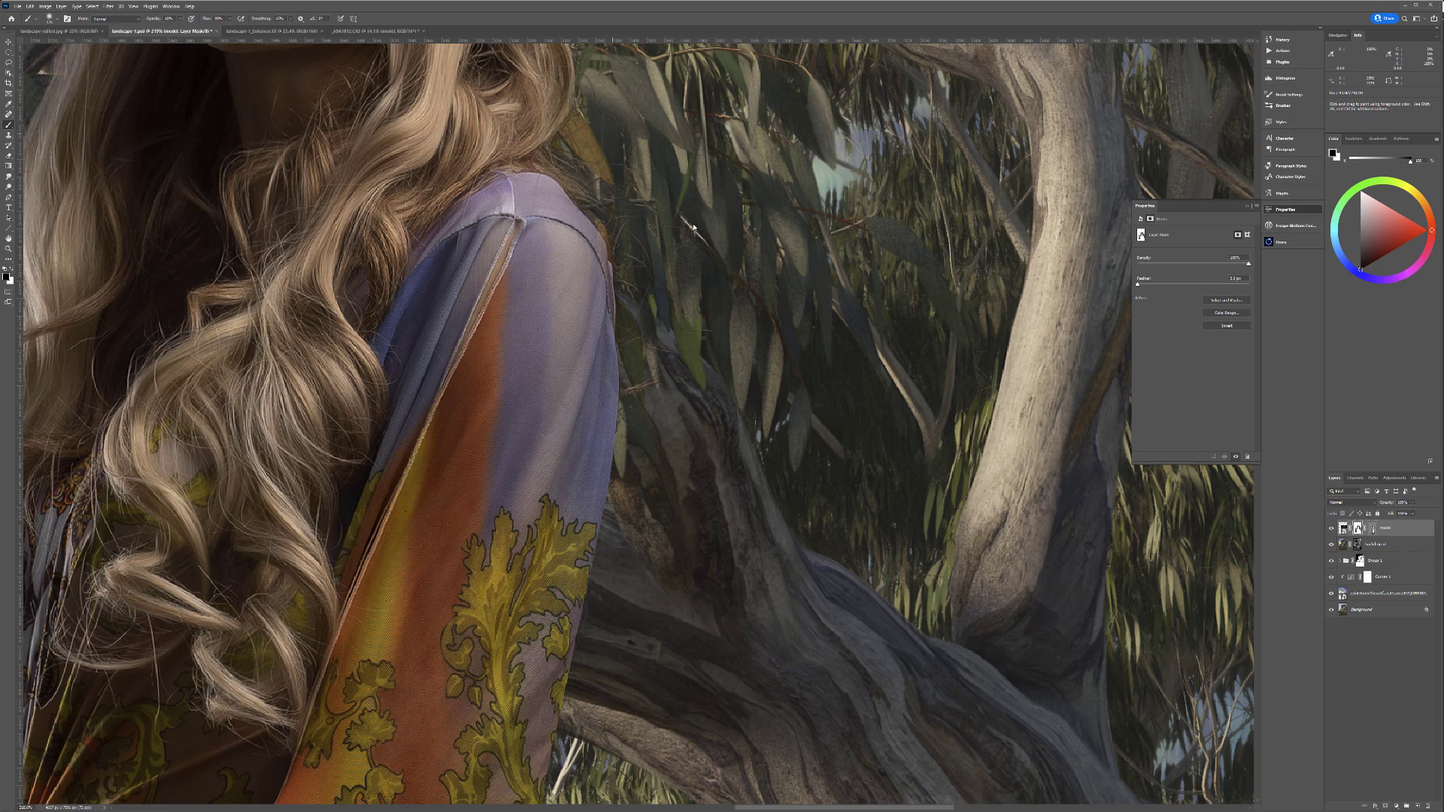
drag(661, 216, 713, 347)
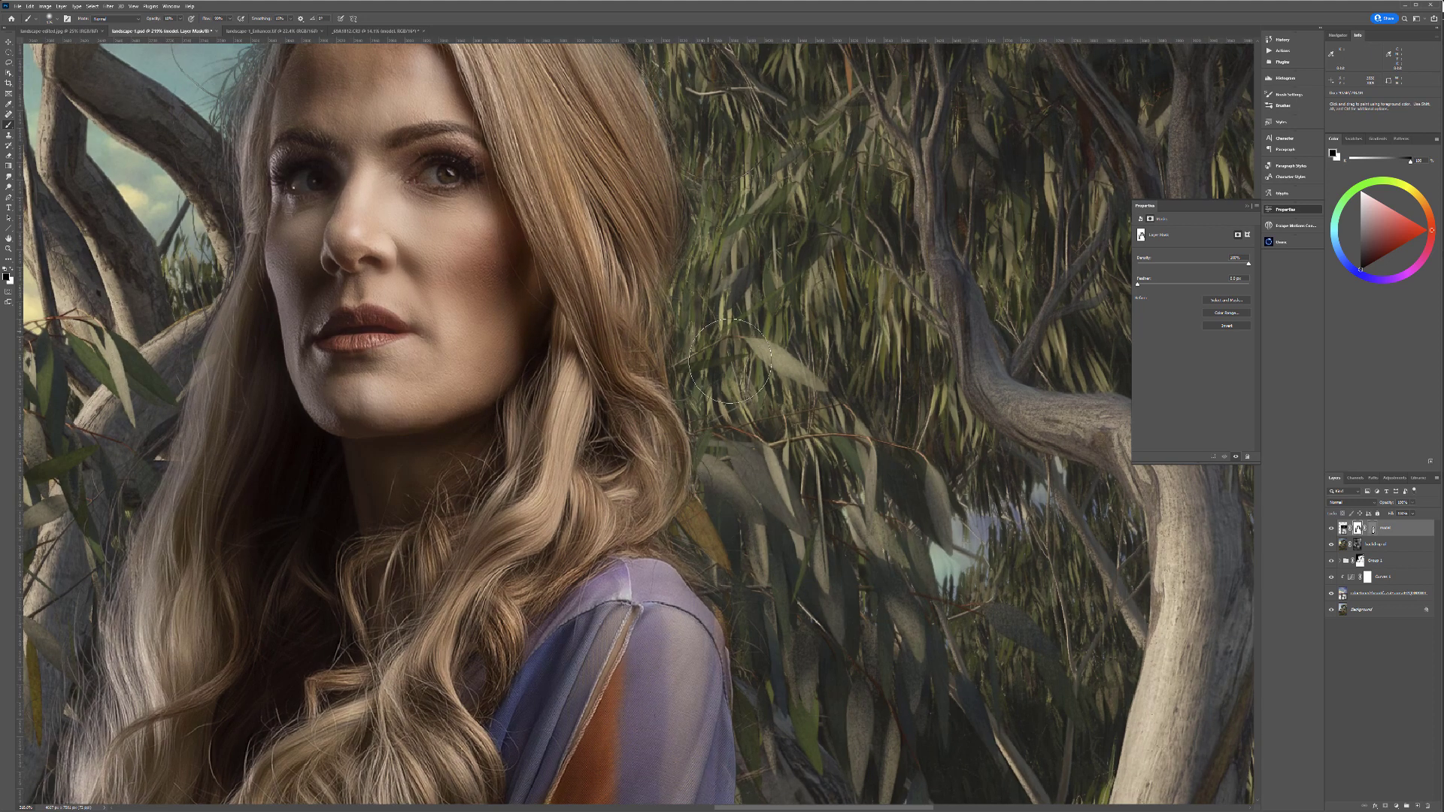
Step: Brush black lightly over the dress hem on the mask so it fades into the grass
scroll(632, 338, down, 10)
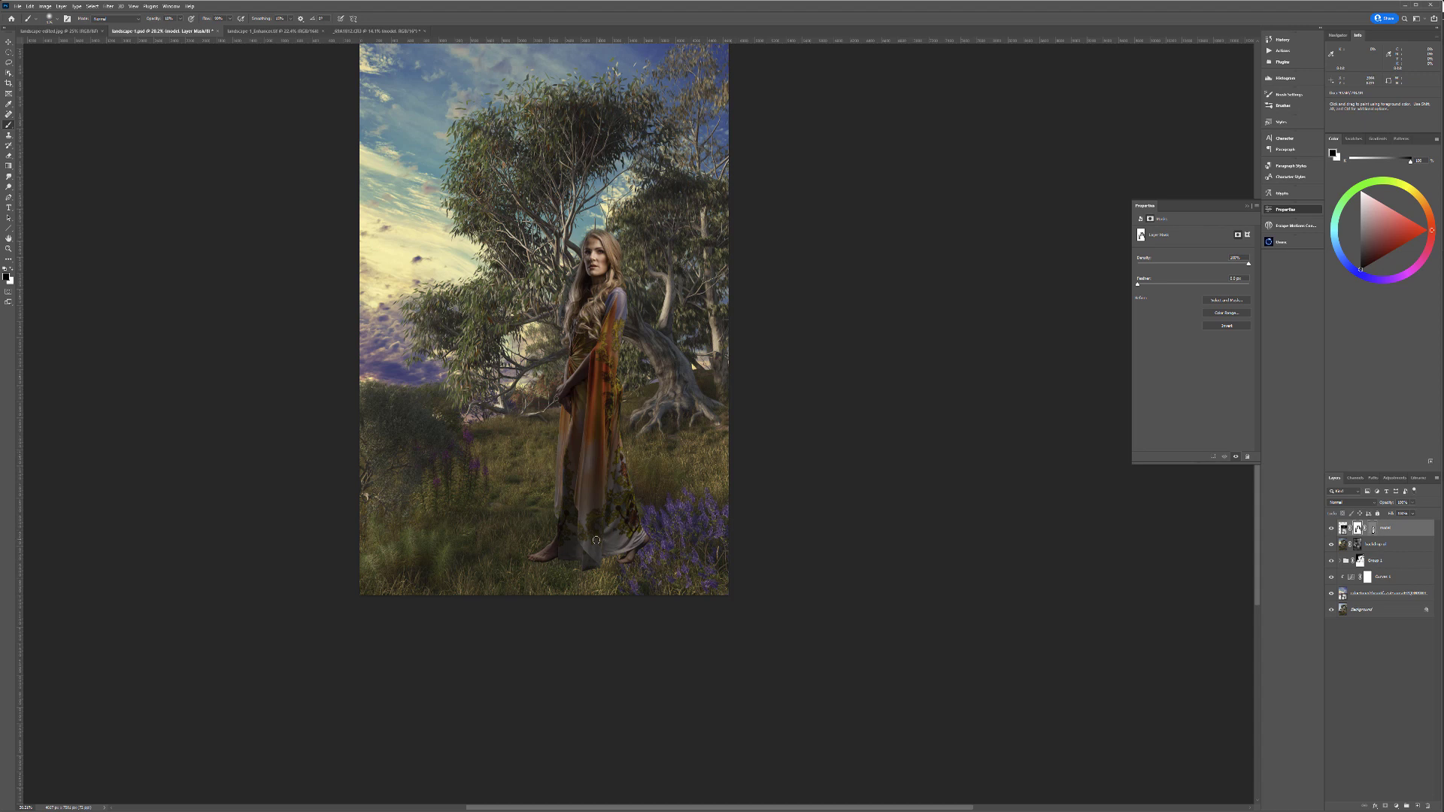
mouse_move(592, 538)
mouse_down()
mouse_move(590, 484)
mouse_move(598, 555)
mouse_move(601, 501)
mouse_move(582, 572)
mouse_move(600, 528)
mouse_move(748, 551)
mouse_move(628, 525)
mouse_up()
Step: Target the model image instead of its mask and move her sideways and slightly up, with her feet beside the purple flowers
key(v)
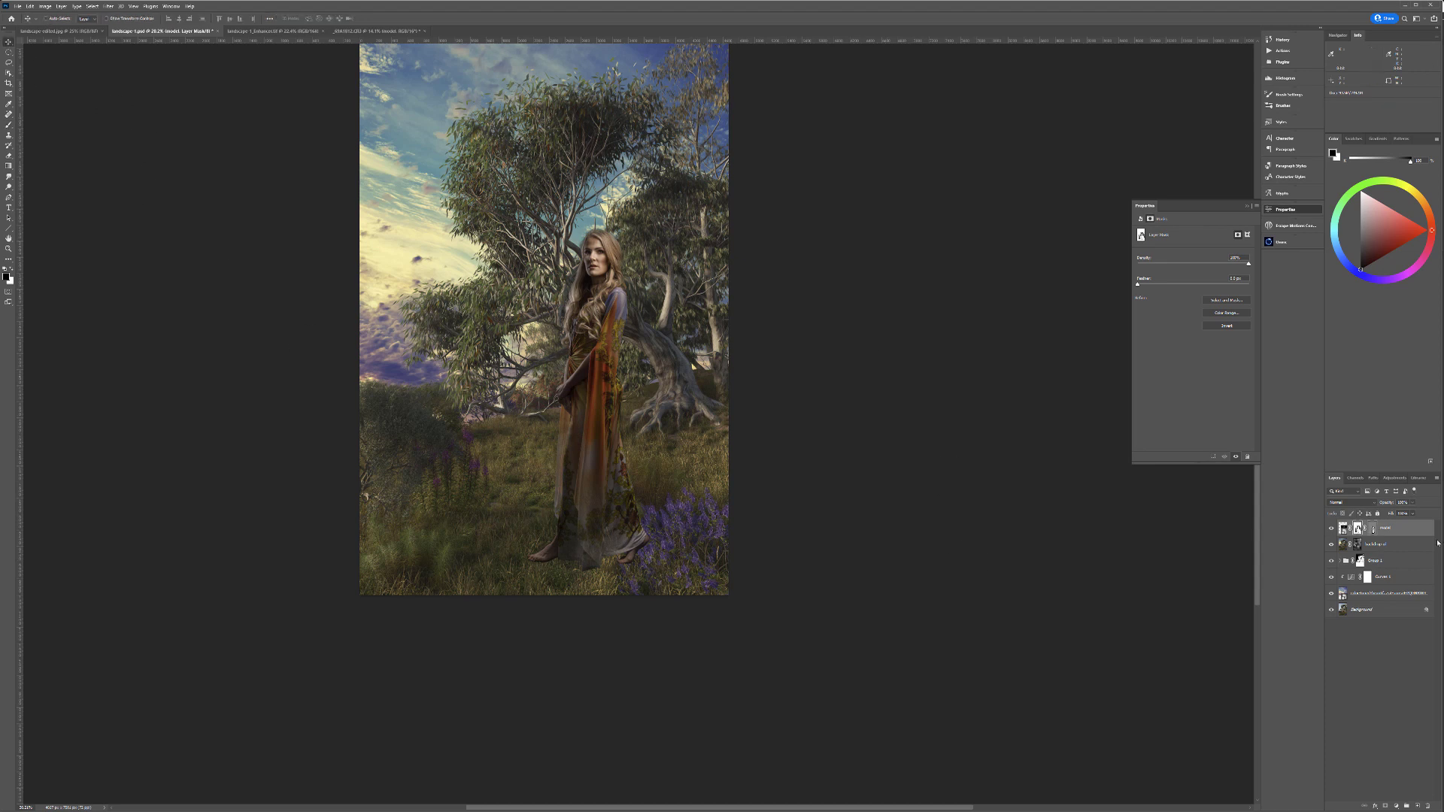
click(1344, 528)
drag(574, 276, 629, 309)
drag(652, 396, 646, 388)
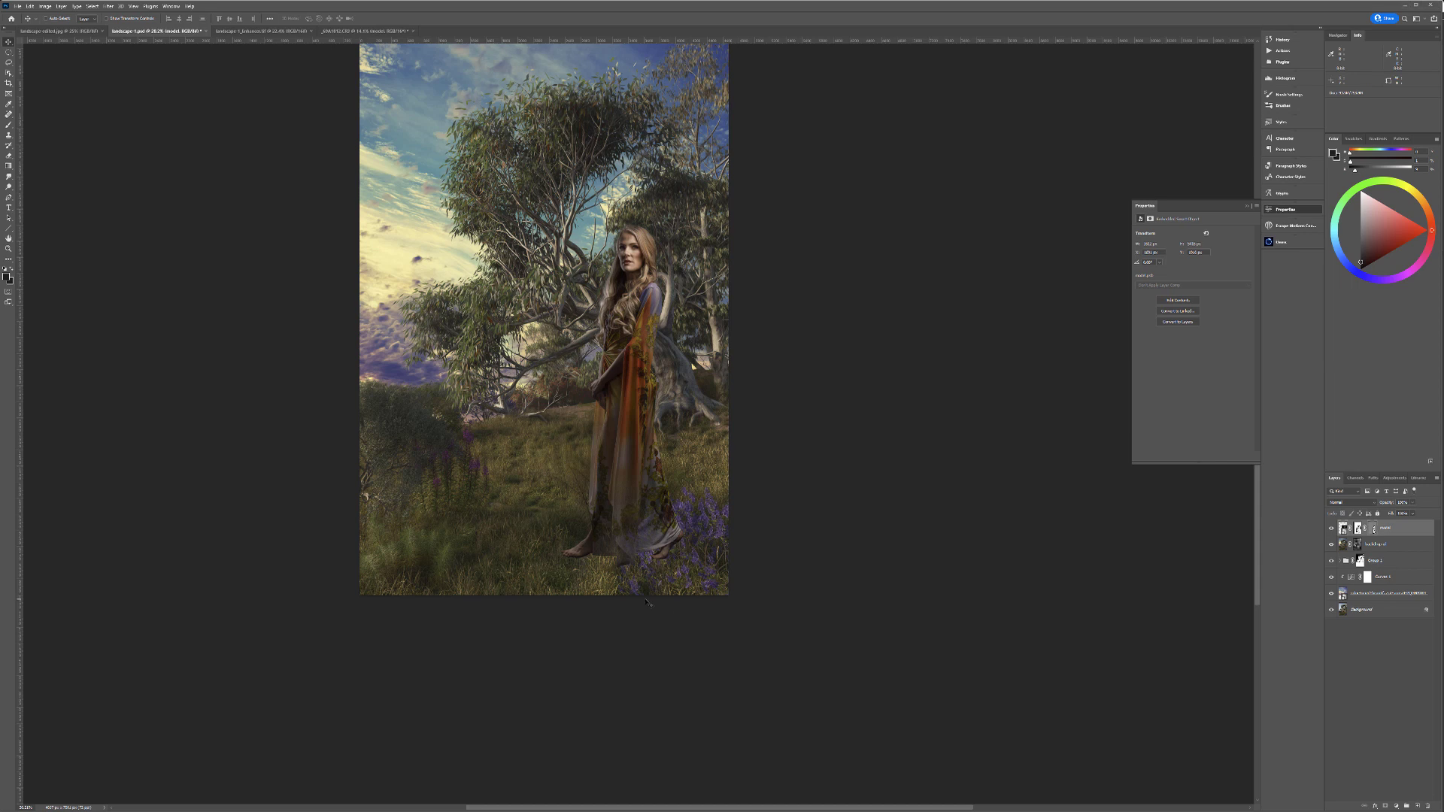
scroll(645, 602, up, 8)
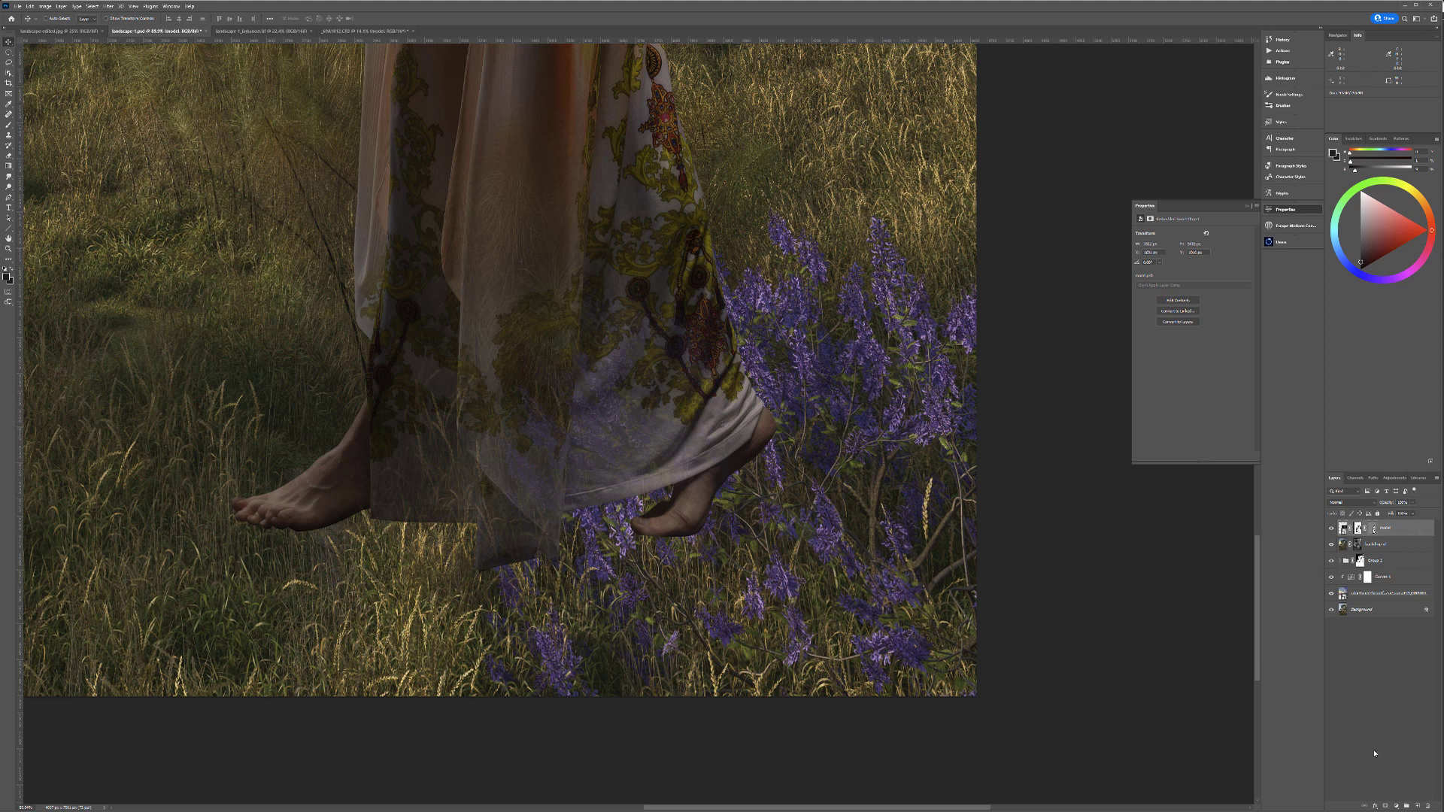
Step: Put the woman's layer into a new group named model and add a white mask to the group
click(1405, 807)
drag(1400, 542, 1364, 528)
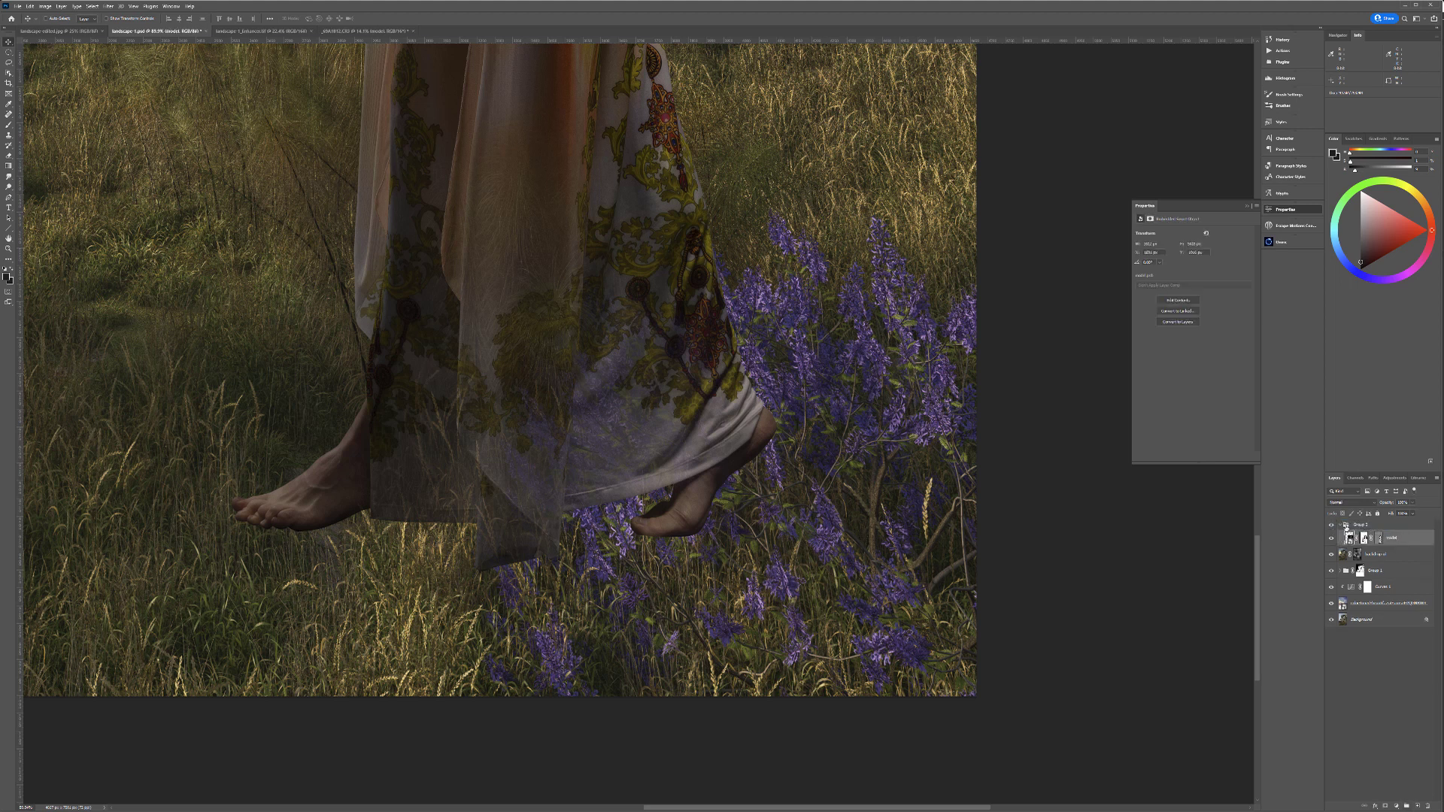
click(1340, 526)
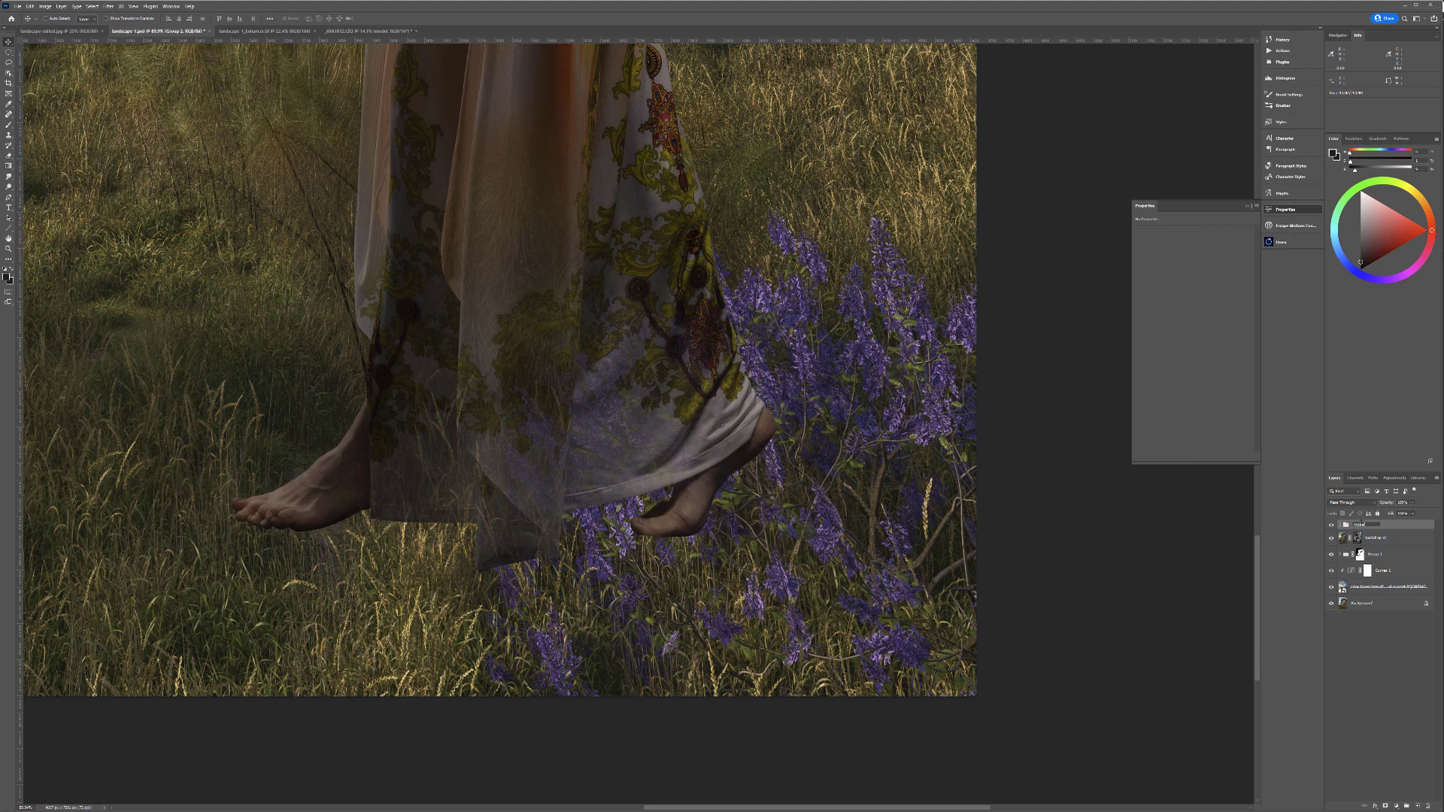
key(Return)
click(1385, 806)
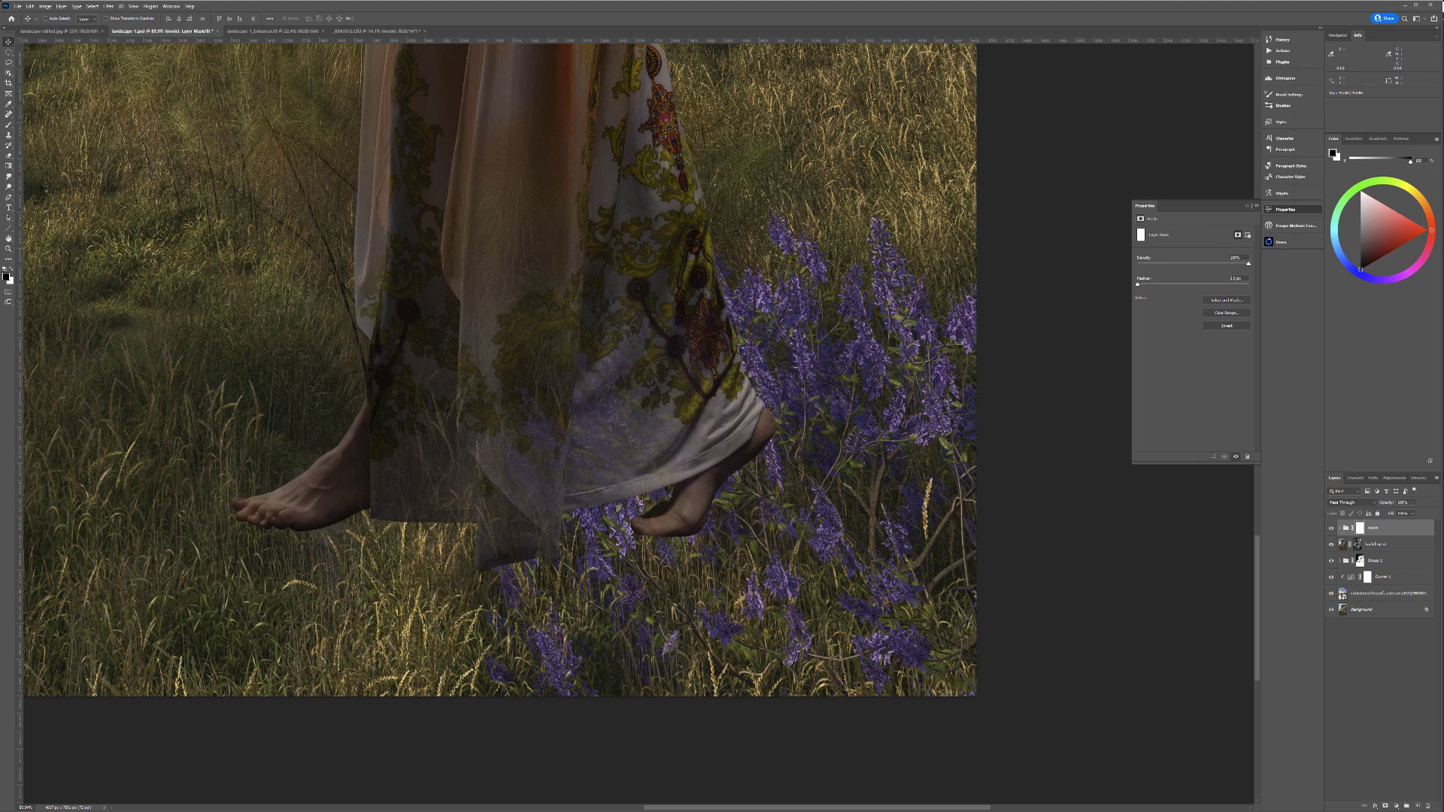
Step: Paint black at 100% opacity with a smaller brush on the group mask over both feet and the dress hem
click(8, 125)
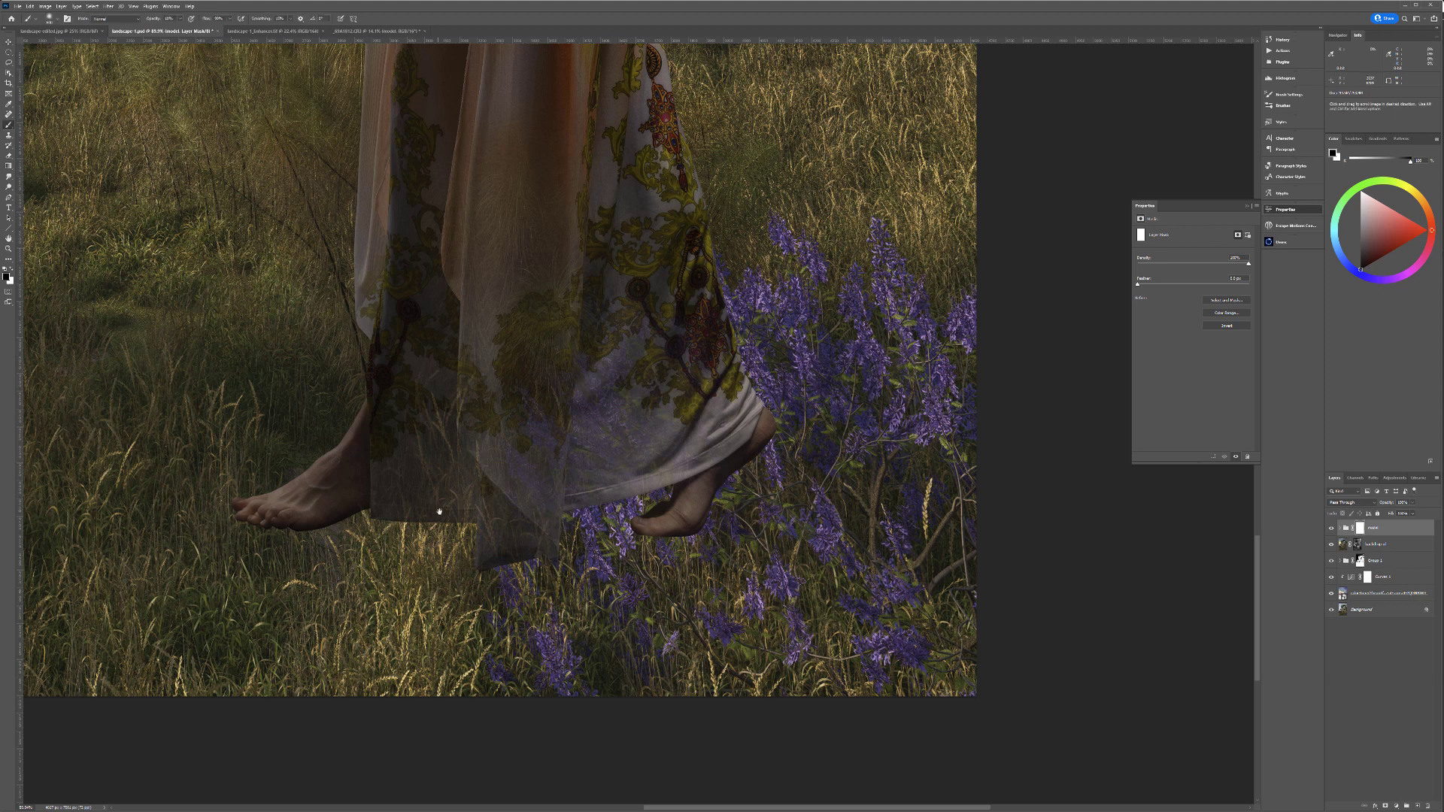
drag(439, 509, 606, 502)
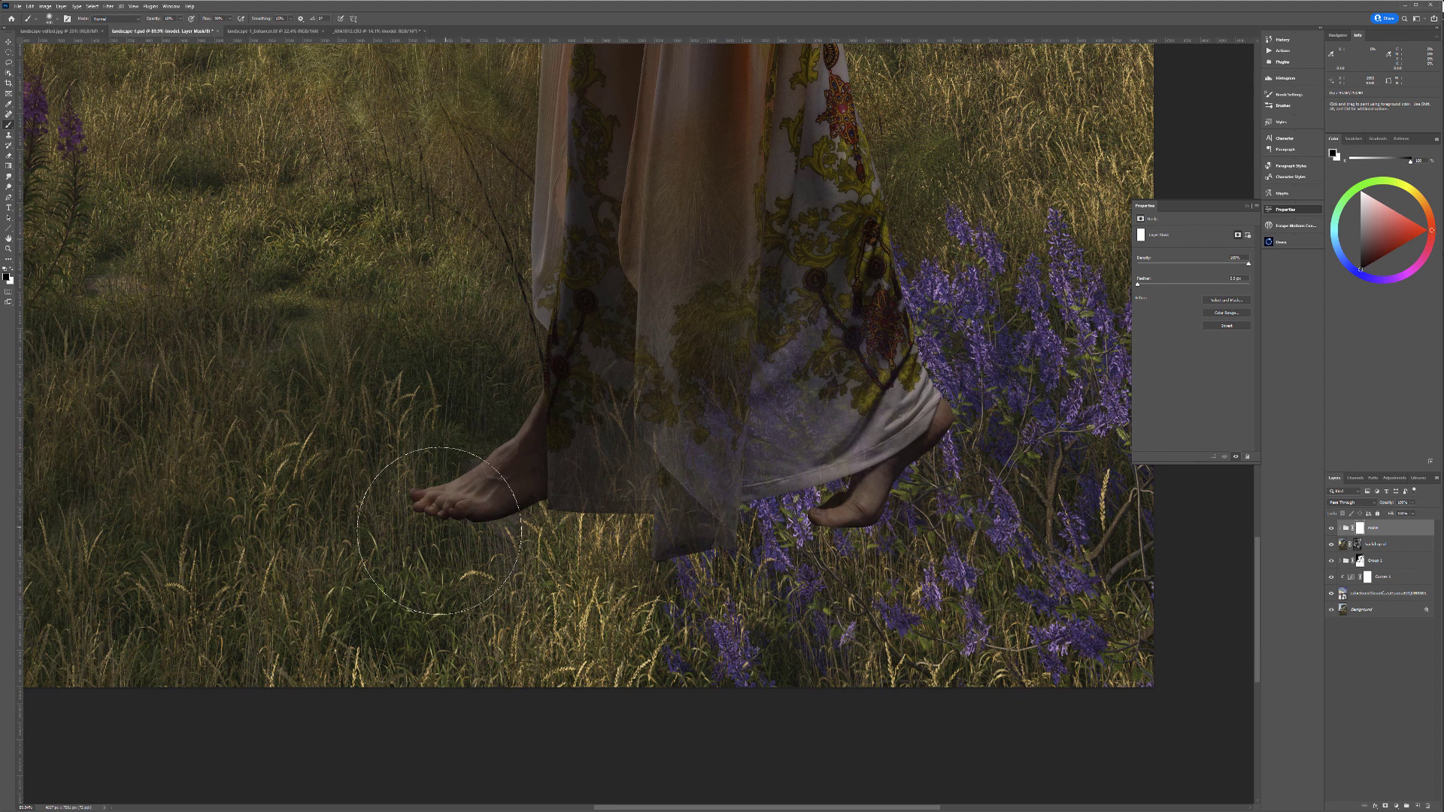
key(bracketleft)
key(bracketleft)
key(bracketleft)
key(bracketleft)
key(bracketleft)
key(bracketleft)
key(0)
mouse_move(407, 498)
mouse_down()
mouse_move(466, 529)
mouse_move(421, 526)
mouse_move(477, 542)
mouse_move(572, 546)
mouse_move(550, 533)
mouse_move(637, 529)
mouse_move(686, 552)
mouse_move(662, 559)
mouse_move(726, 526)
mouse_move(669, 541)
mouse_move(883, 539)
mouse_move(738, 539)
mouse_move(848, 529)
mouse_move(803, 511)
mouse_move(805, 491)
mouse_move(849, 507)
mouse_move(946, 457)
mouse_move(885, 320)
mouse_move(903, 296)
mouse_move(838, 313)
mouse_move(842, 337)
mouse_move(811, 320)
mouse_move(819, 376)
mouse_move(792, 297)
mouse_move(768, 335)
mouse_move(789, 427)
mouse_move(782, 362)
mouse_move(788, 397)
mouse_move(682, 408)
mouse_move(776, 473)
mouse_move(686, 432)
mouse_move(714, 480)
mouse_move(840, 504)
mouse_move(783, 525)
mouse_move(679, 480)
mouse_move(689, 498)
mouse_move(594, 564)
mouse_move(547, 485)
mouse_move(529, 492)
mouse_move(567, 506)
mouse_move(434, 502)
mouse_move(519, 526)
mouse_move(388, 502)
mouse_move(565, 521)
mouse_move(539, 481)
mouse_move(581, 515)
mouse_move(835, 481)
mouse_move(889, 380)
mouse_move(898, 275)
mouse_move(871, 261)
mouse_move(881, 319)
mouse_move(751, 307)
mouse_move(771, 361)
mouse_move(706, 413)
mouse_up()
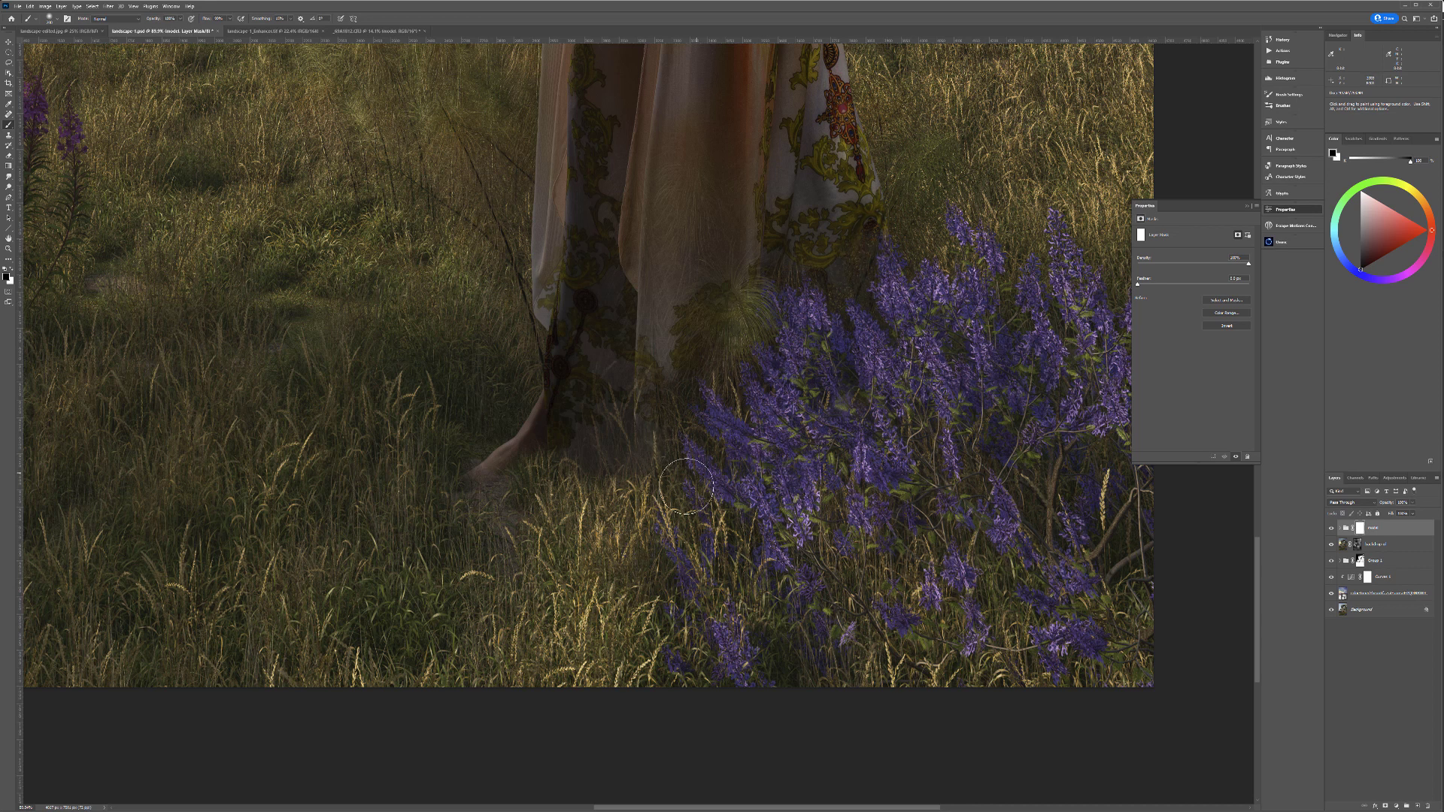
drag(921, 539, 801, 612)
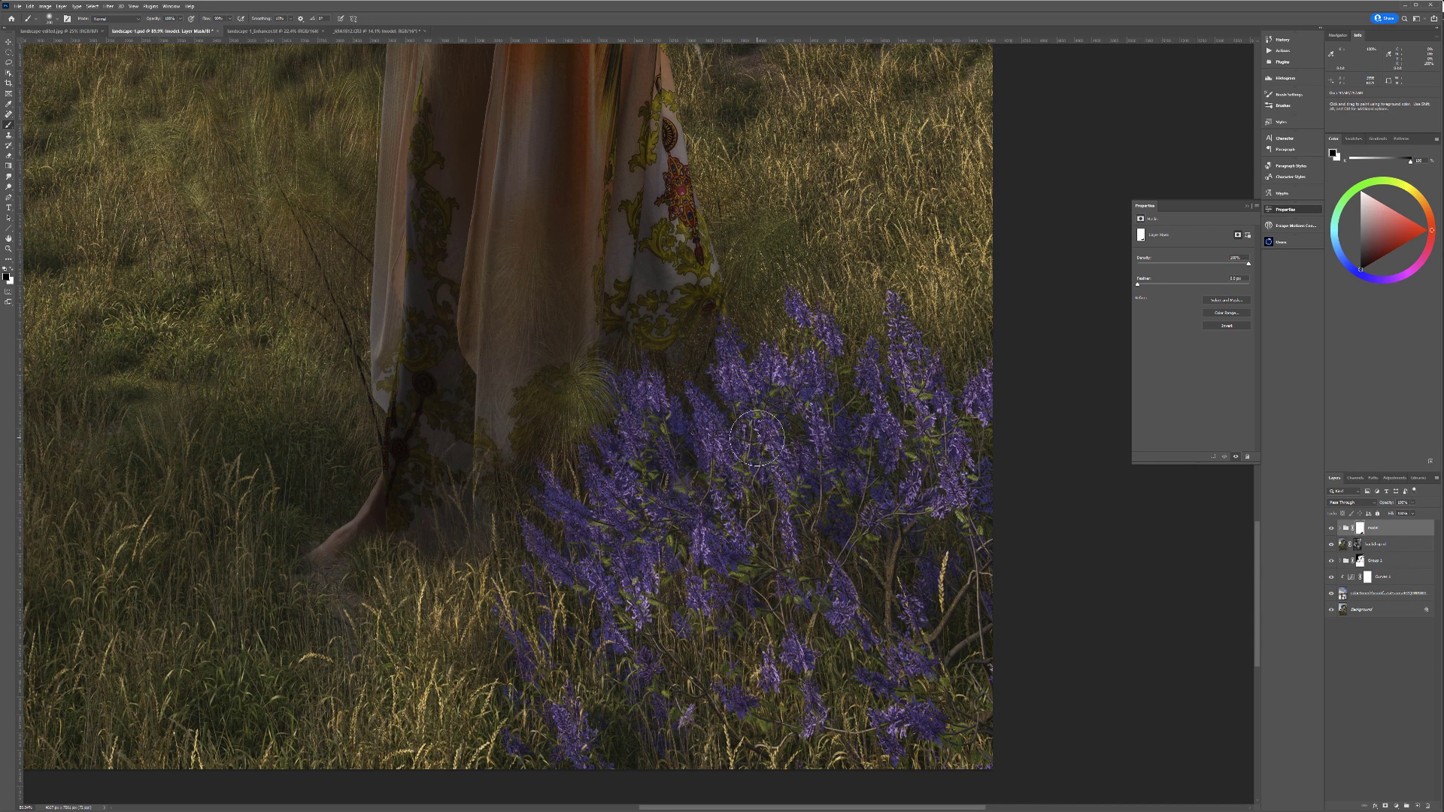
mouse_move(665, 378)
mouse_down()
mouse_move(659, 435)
mouse_move(719, 397)
mouse_move(729, 364)
mouse_move(714, 388)
mouse_move(744, 434)
mouse_up()
click(92, 6)
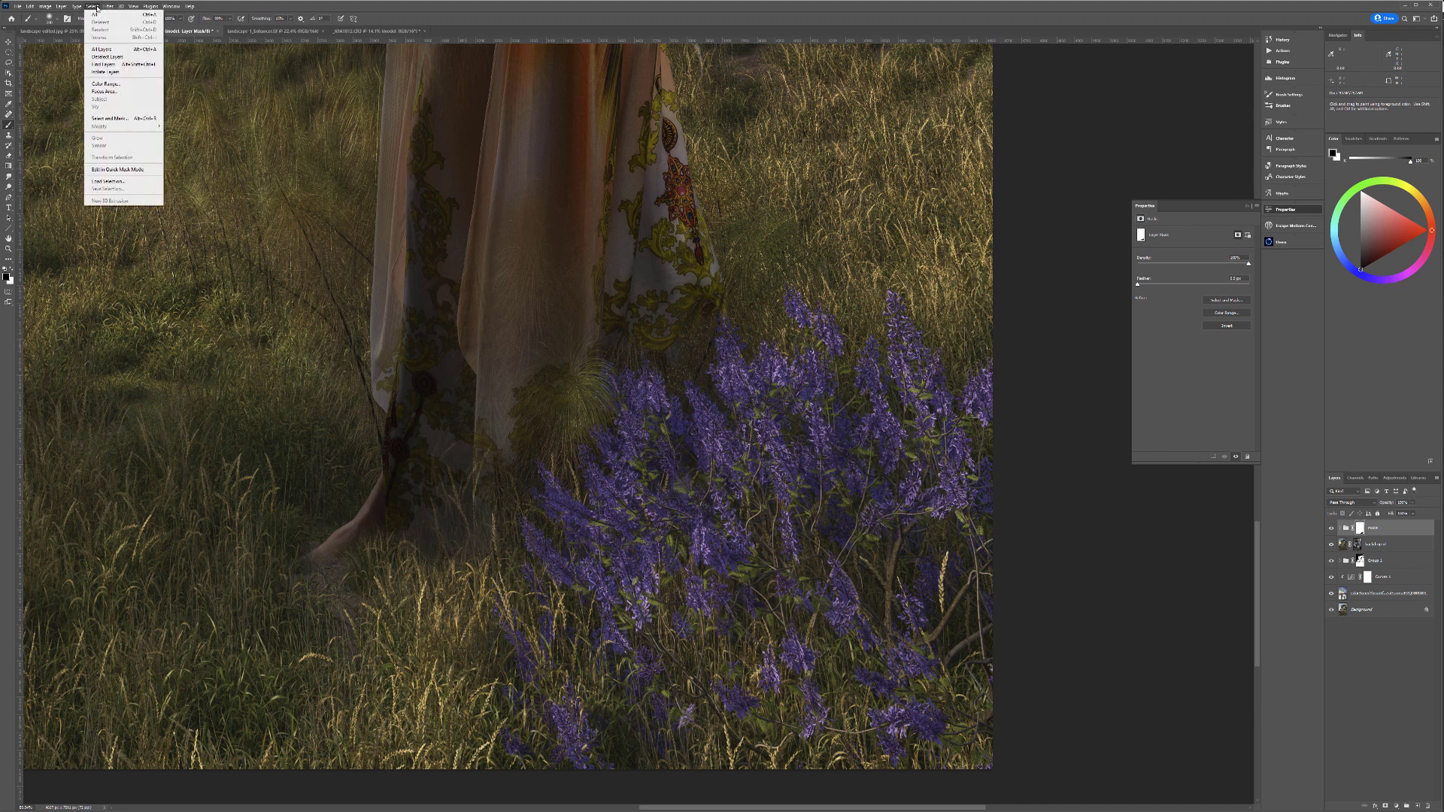
click(120, 83)
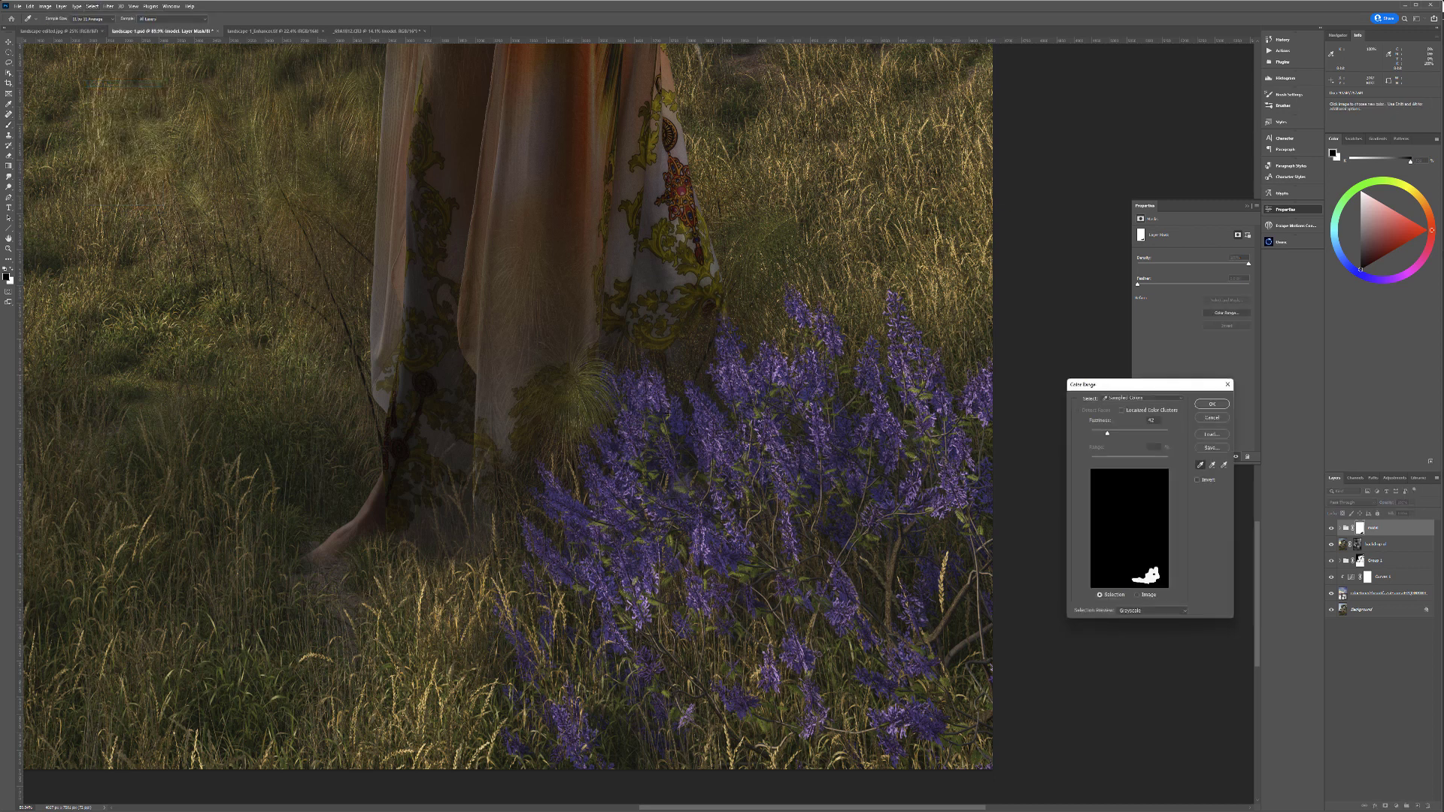
click(654, 407)
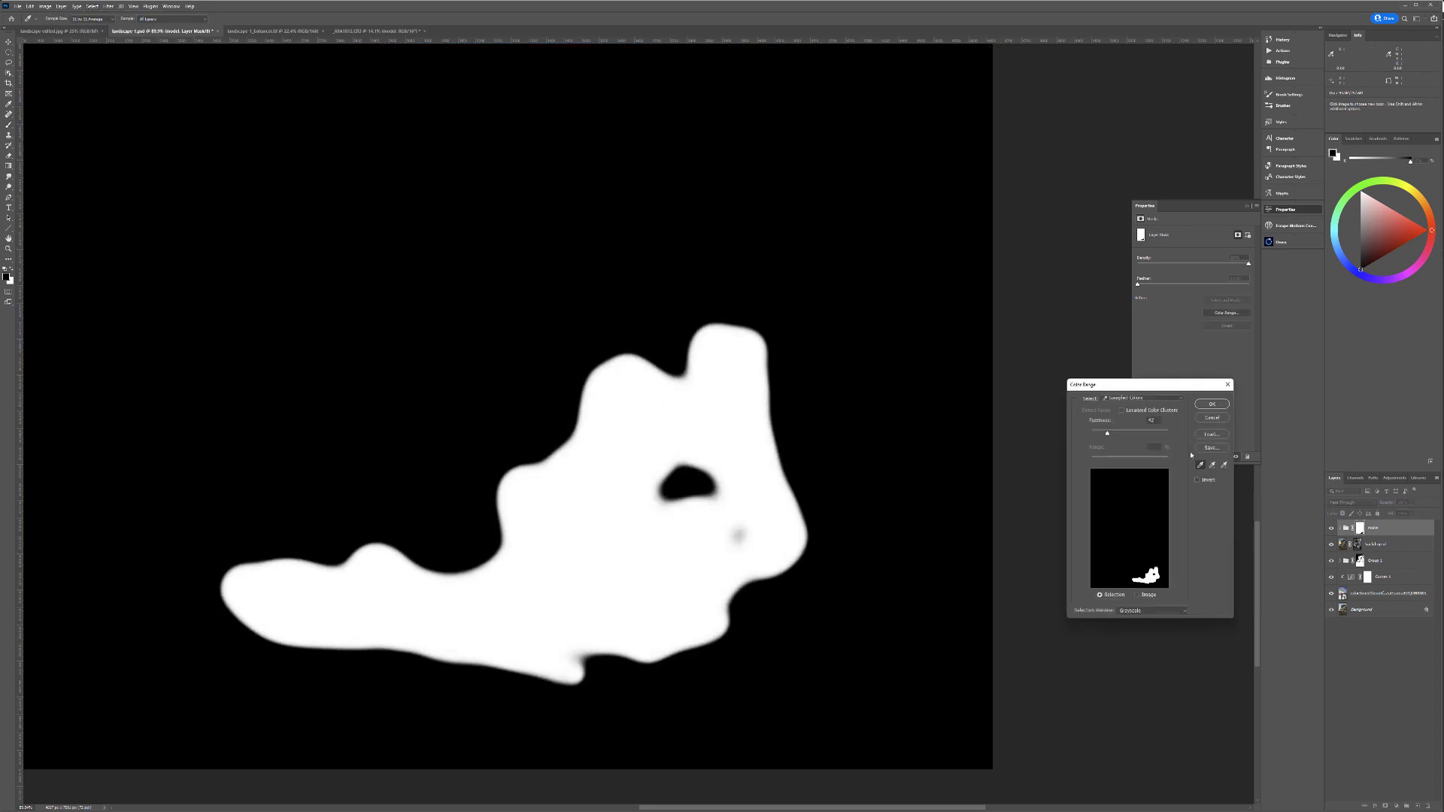
key(Return)
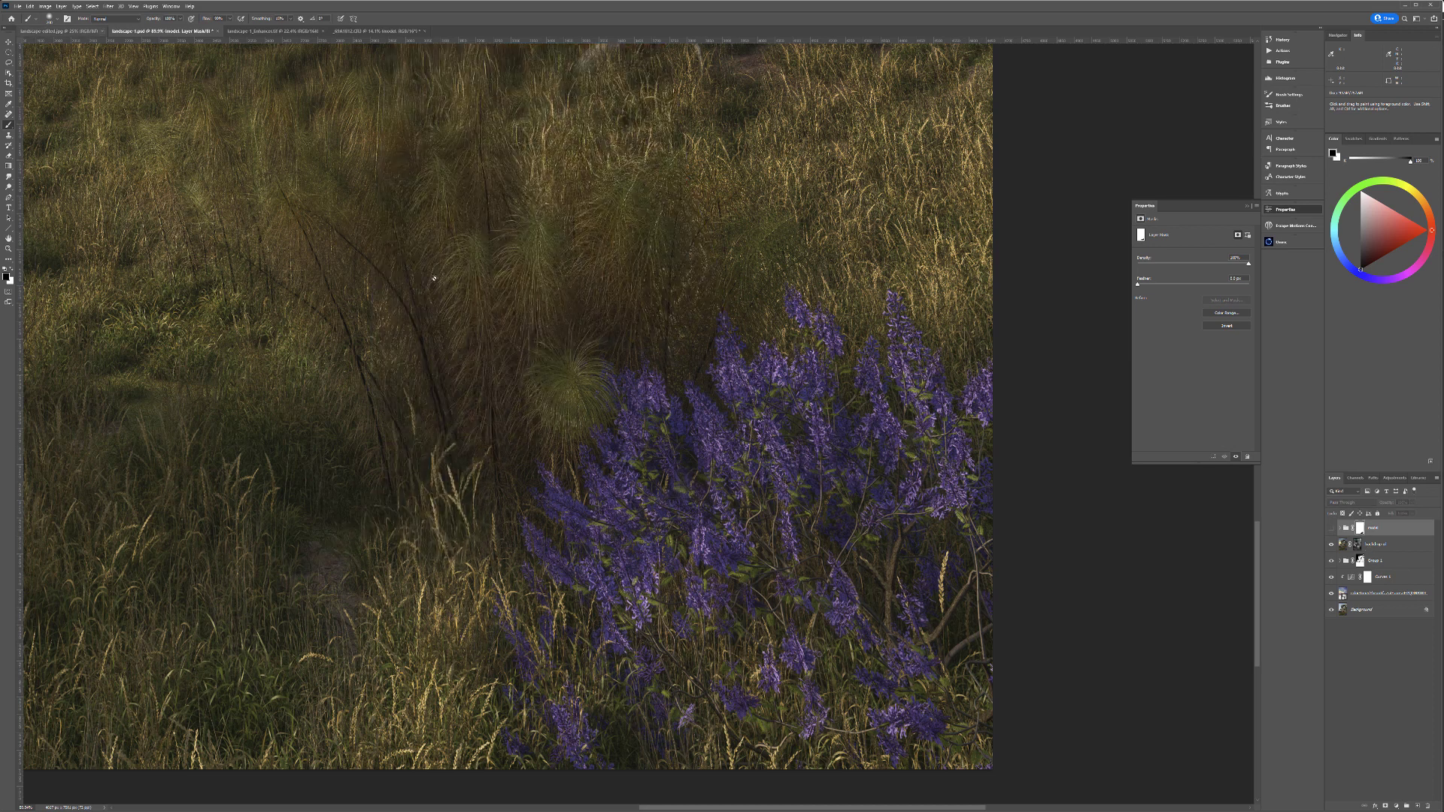
Step: Select the purple flowers on the backdrop layer with Color Range, using a raised fuzziness and the model group hidden
click(1389, 546)
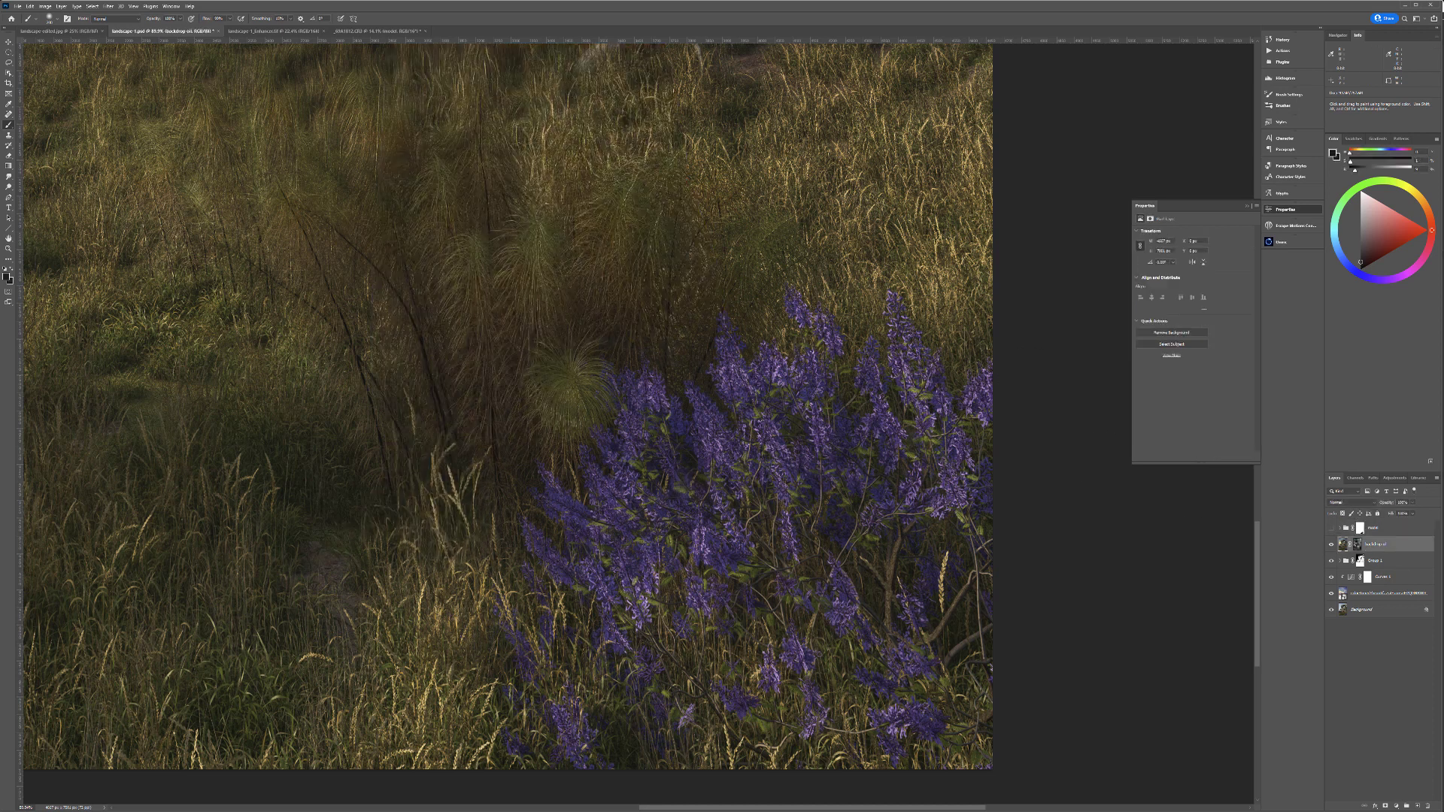
click(94, 7)
key(Escape)
click(93, 6)
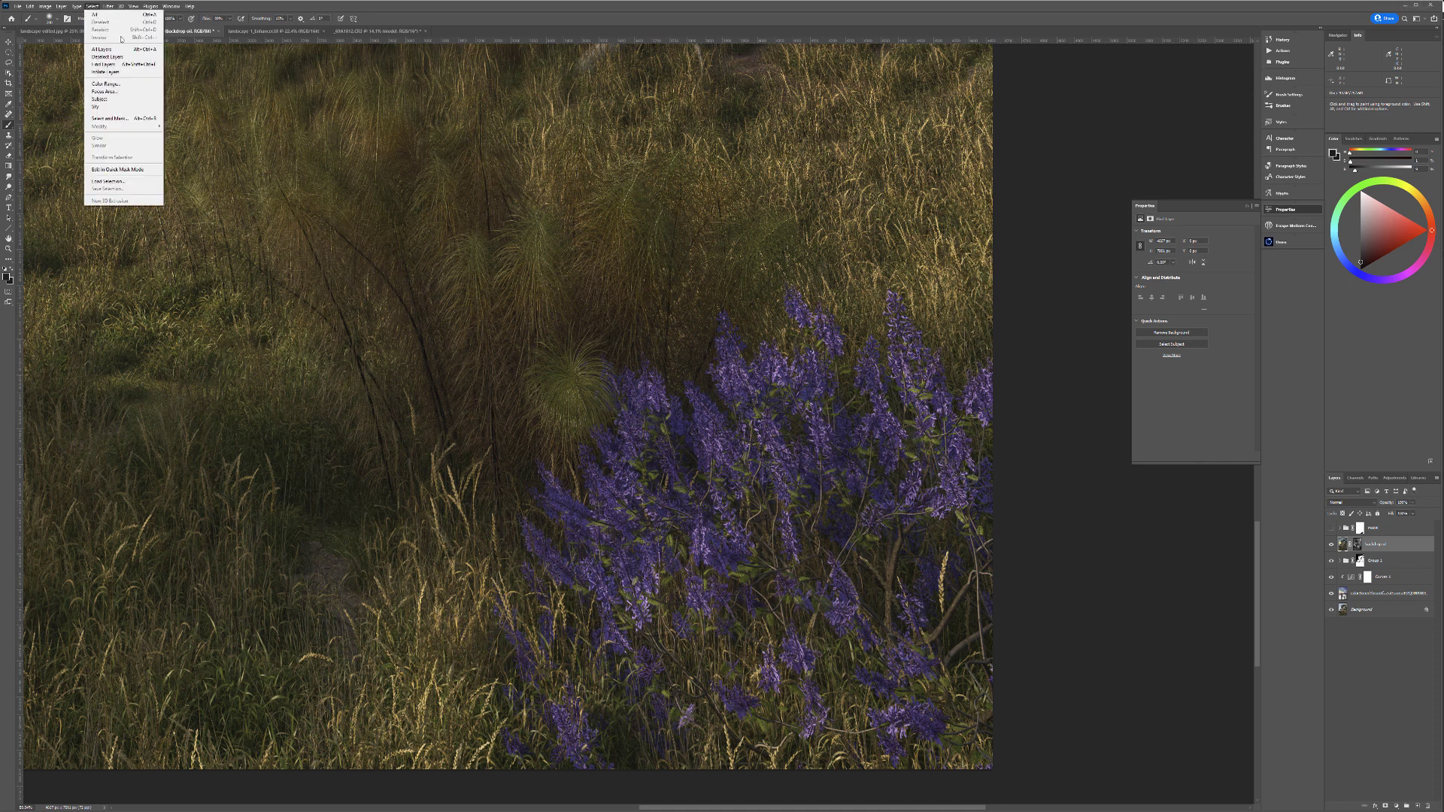
click(105, 84)
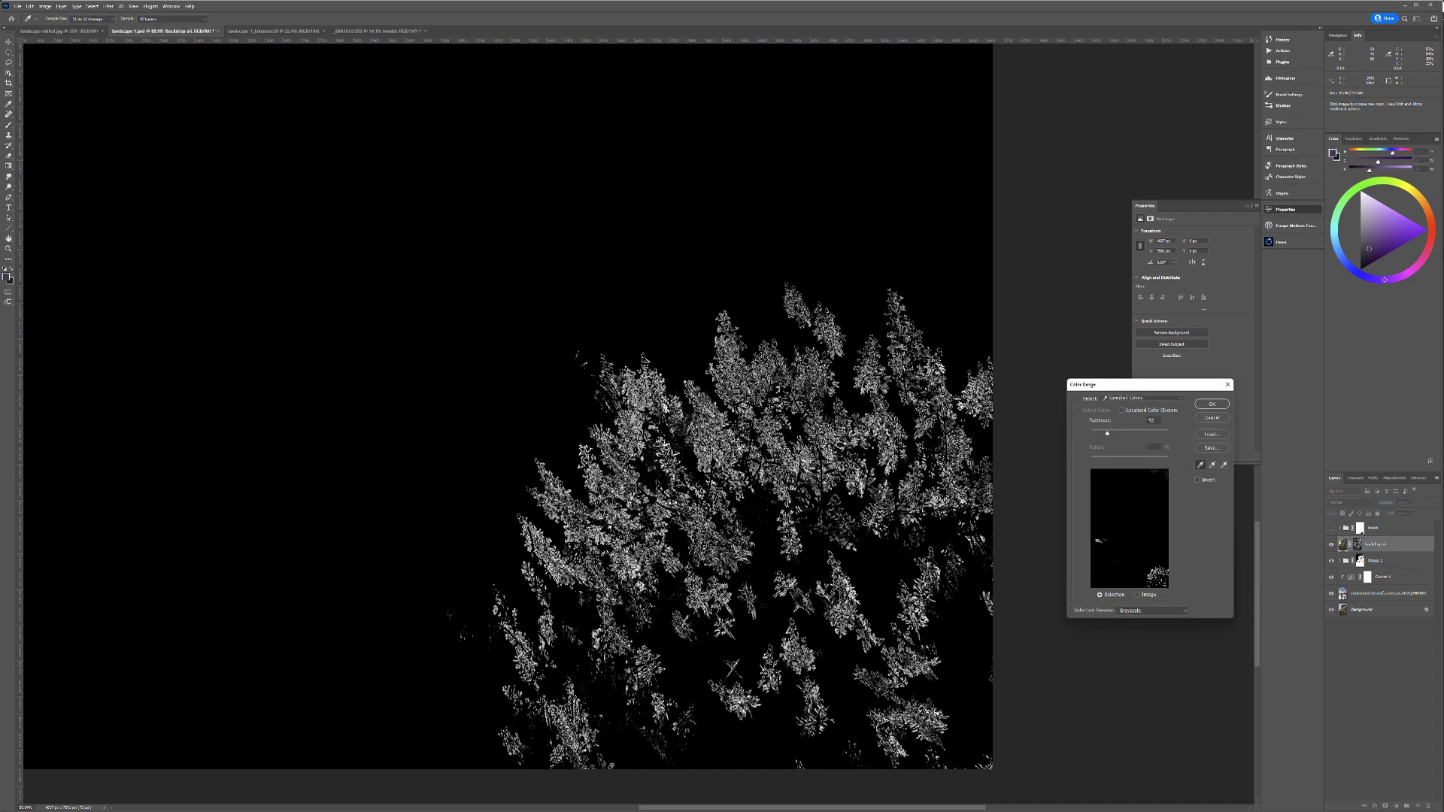
click(682, 498)
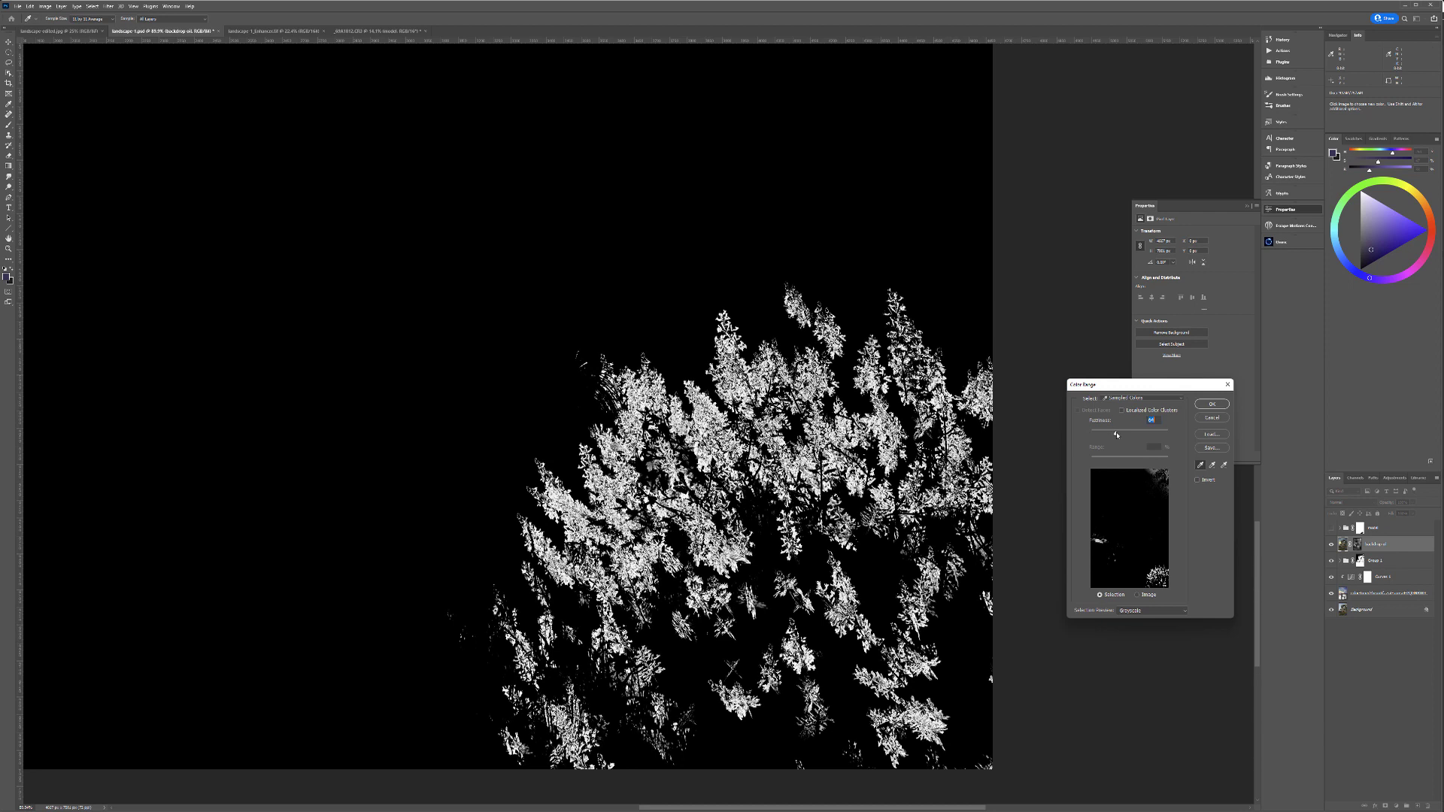
drag(1121, 435, 1132, 435)
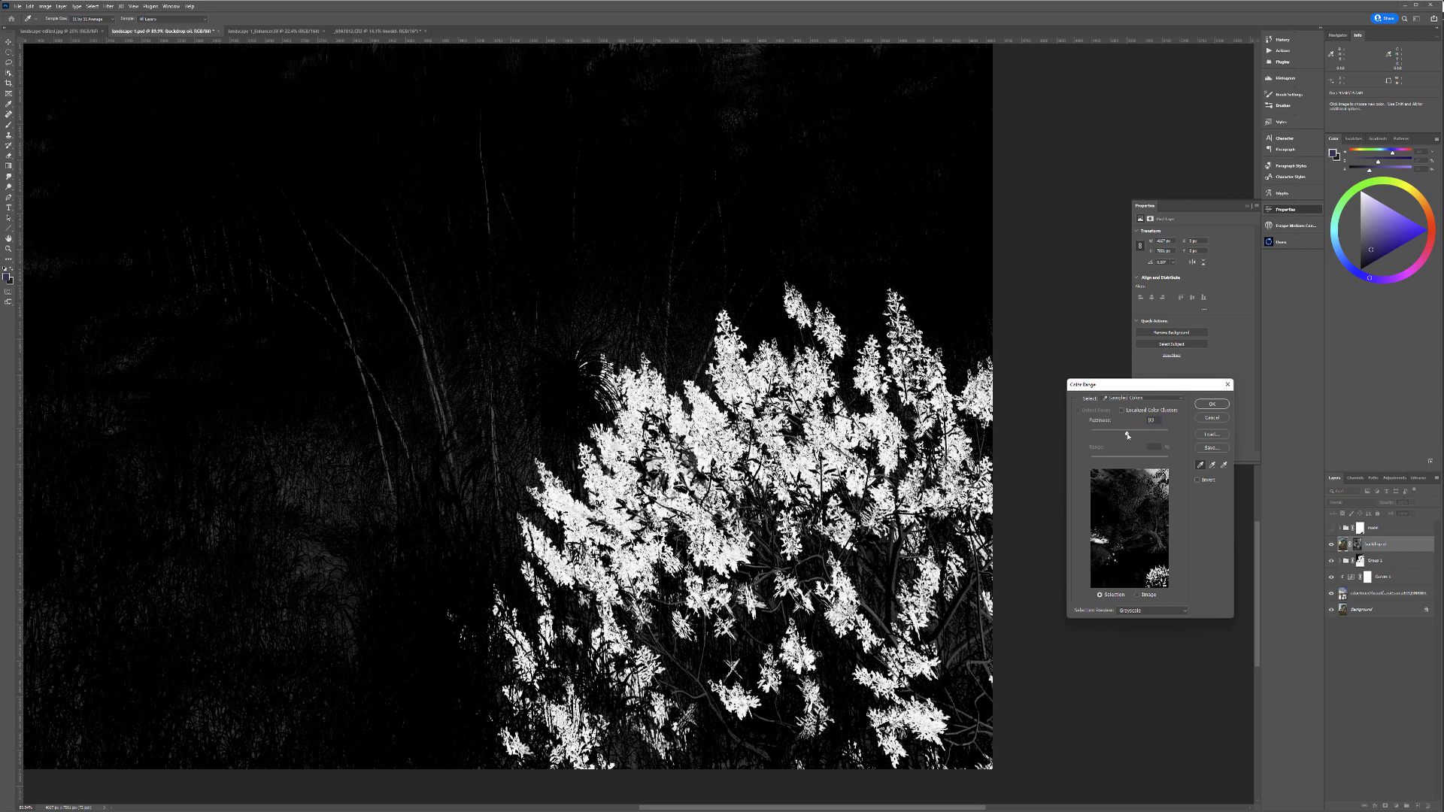
click(1224, 407)
Step: Target the model group's mask and invert the flower selection to cover everything except the blossoms
click(1359, 527)
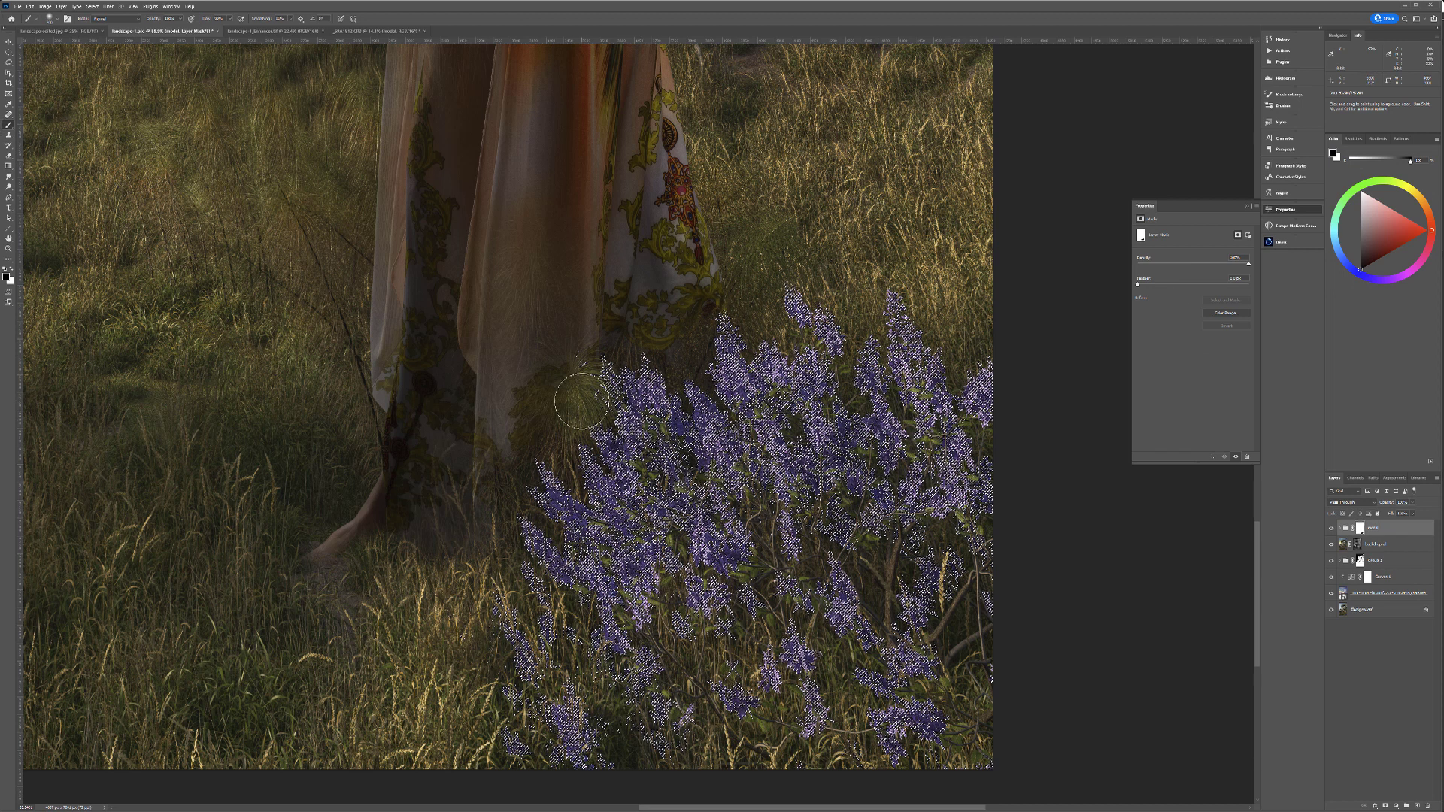
key(x)
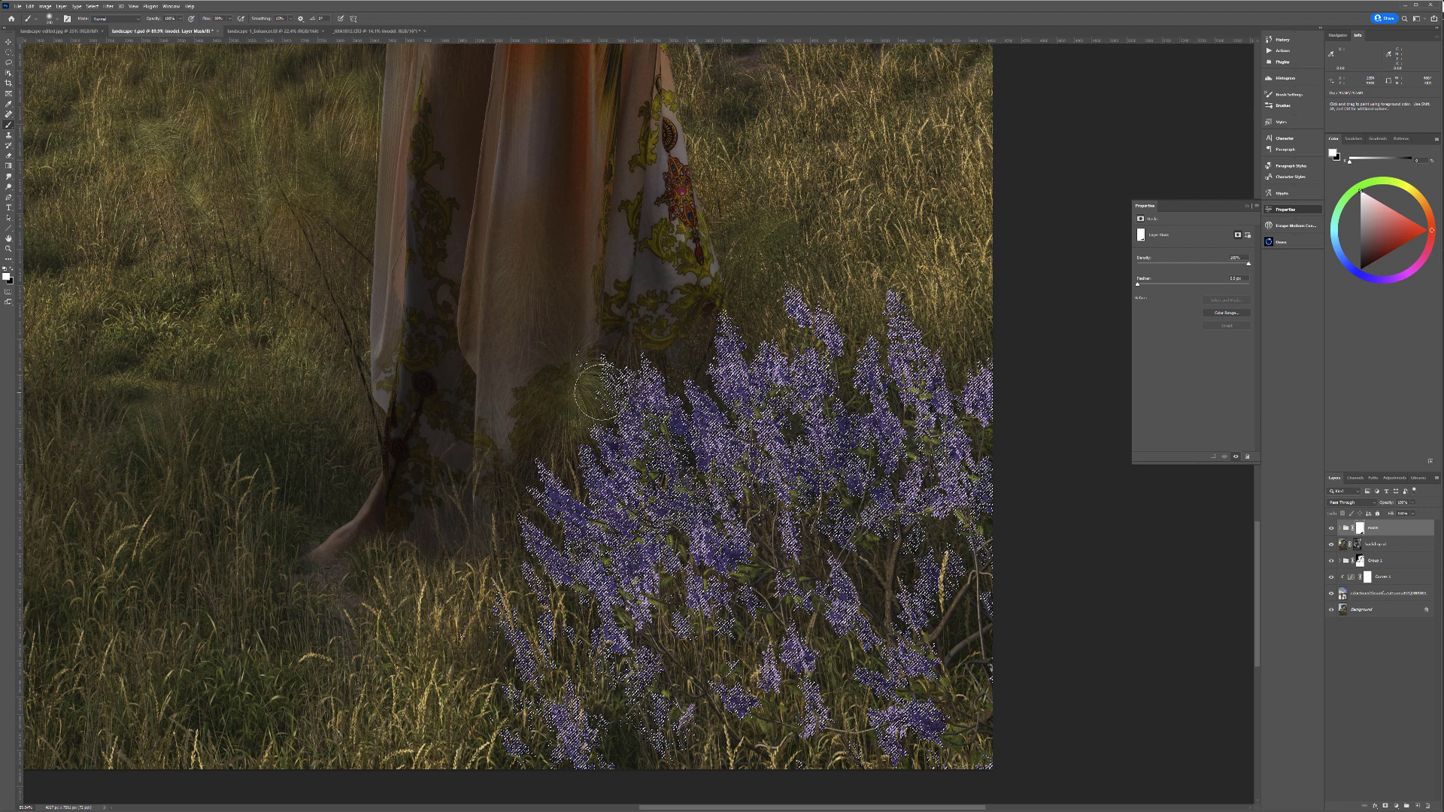
key(x)
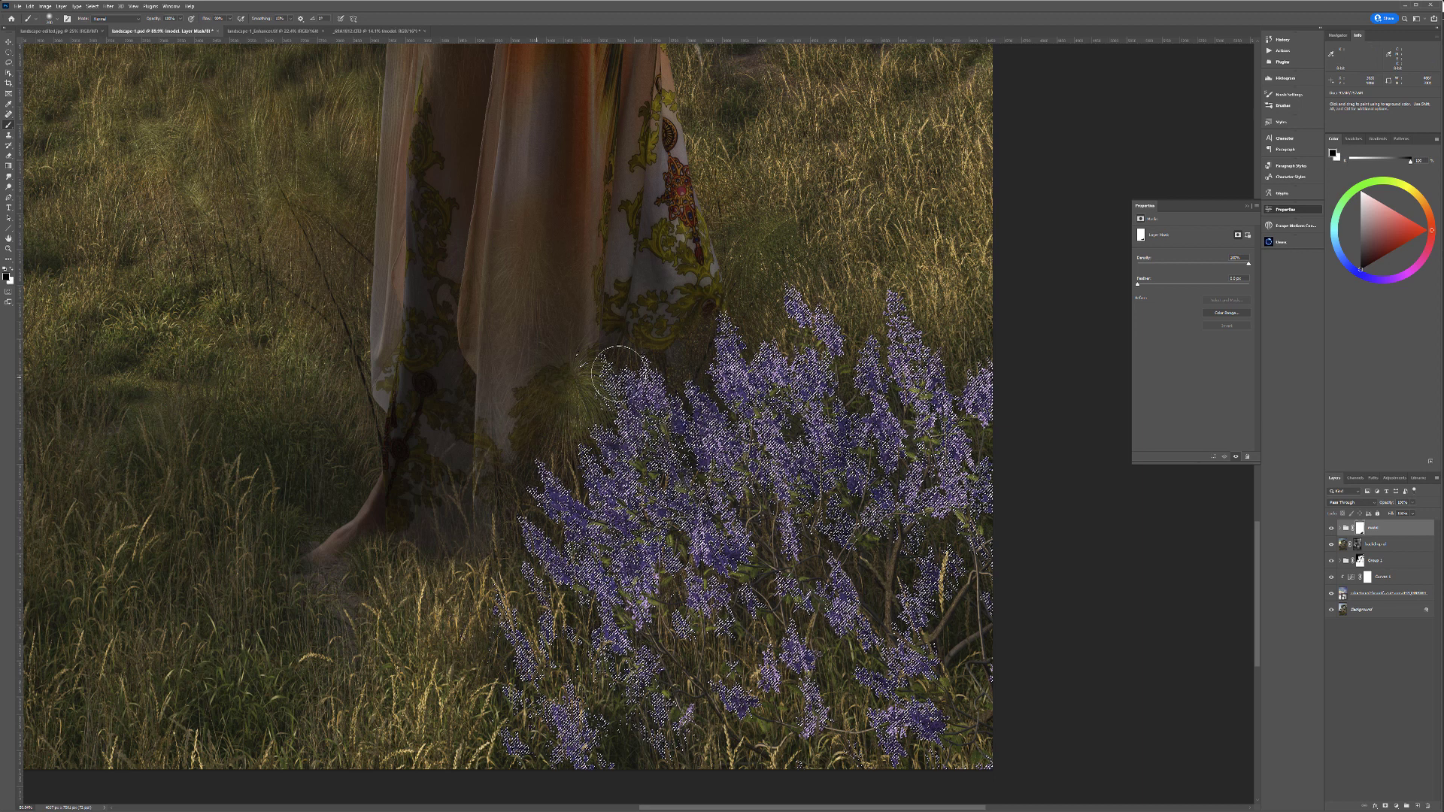
click(92, 6)
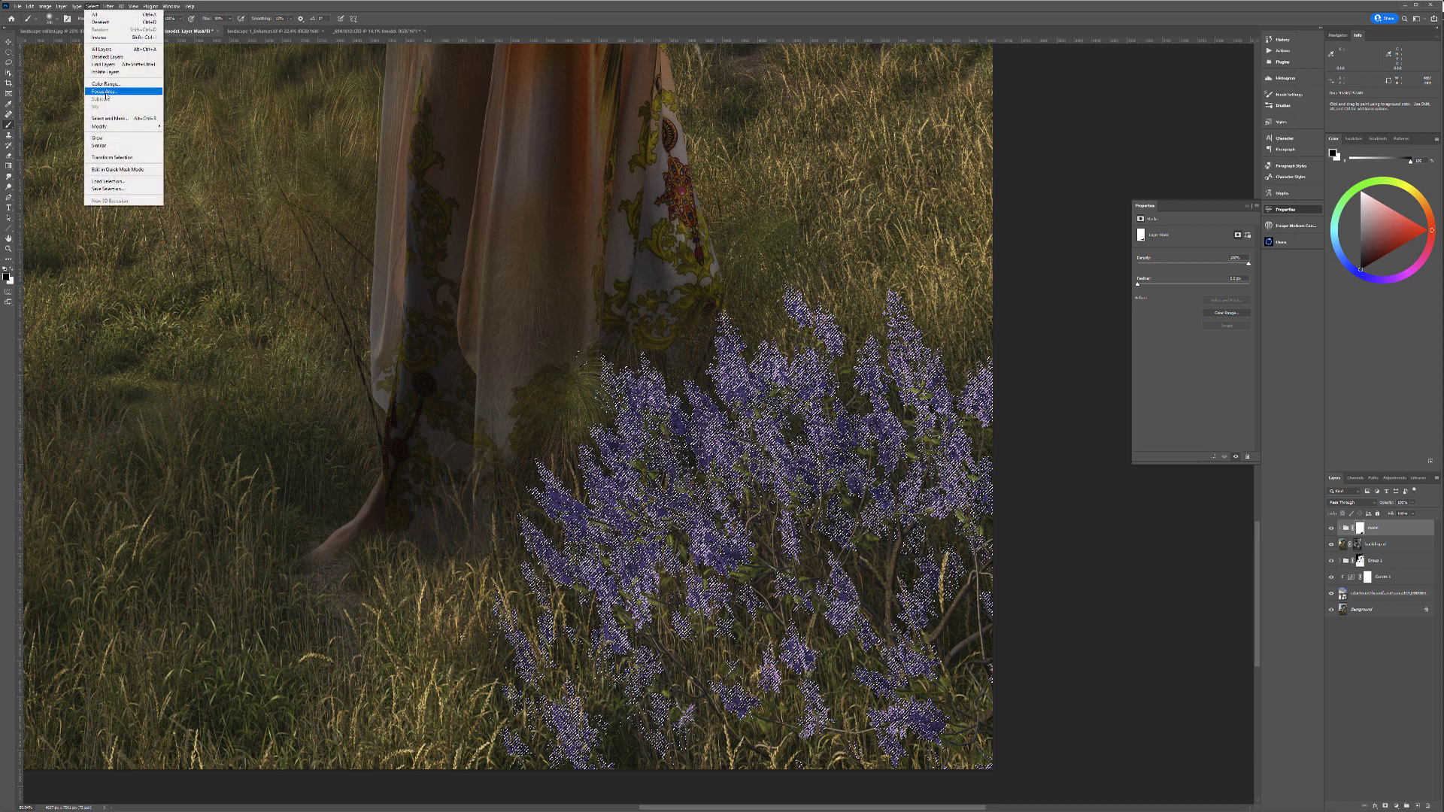
click(100, 37)
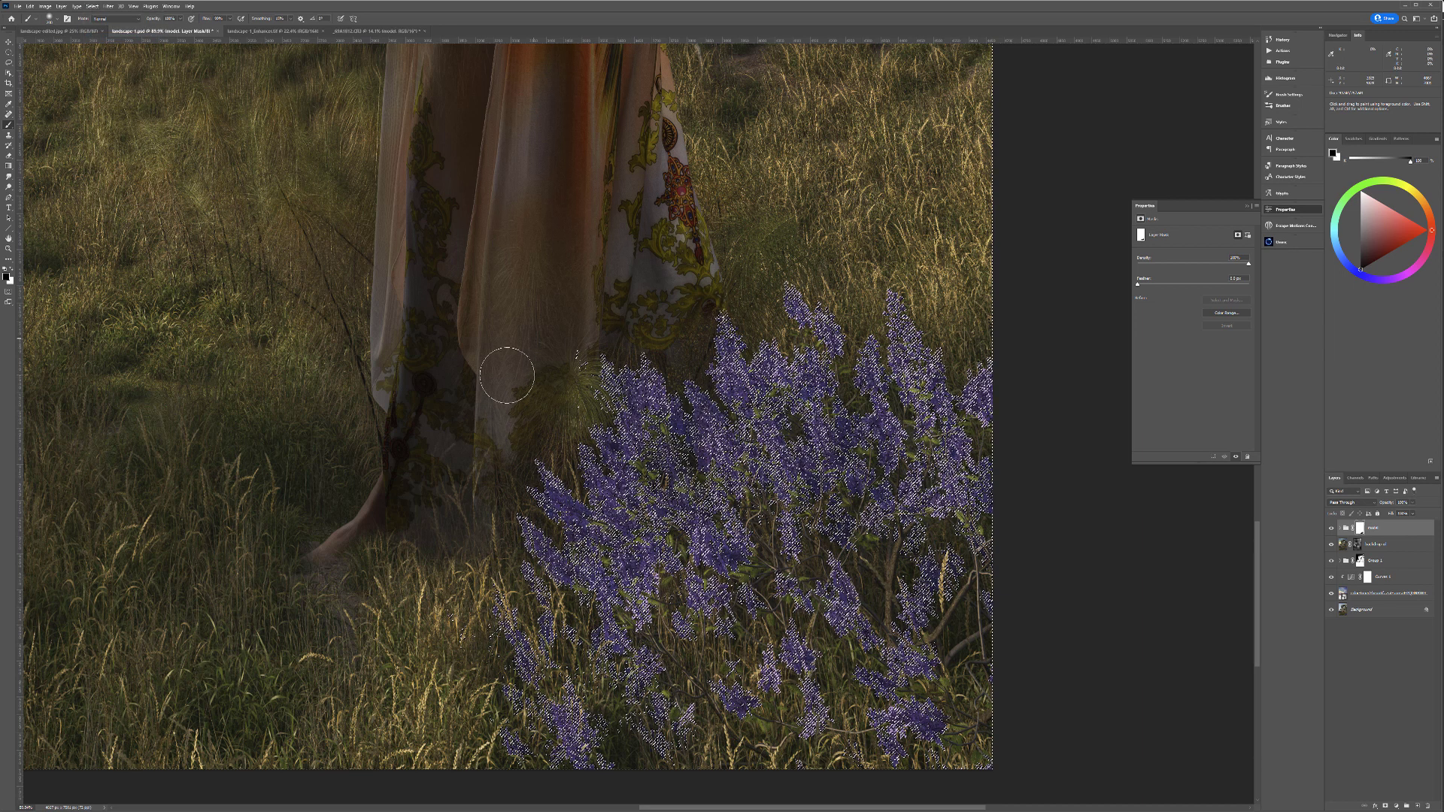
Step: Paint white on the group mask with a larger brush to restore the dress hem behind the flowers, and deselect
key(bracketright)
key(bracketright)
key(bracketright)
mouse_move(549, 384)
mouse_down()
mouse_move(513, 427)
mouse_move(538, 377)
mouse_move(497, 435)
mouse_move(607, 390)
mouse_move(507, 419)
mouse_move(536, 418)
mouse_move(573, 373)
mouse_move(507, 482)
mouse_move(585, 419)
mouse_move(535, 450)
mouse_move(572, 386)
mouse_move(642, 348)
mouse_move(652, 326)
mouse_move(657, 348)
mouse_move(671, 315)
mouse_up()
key(x)
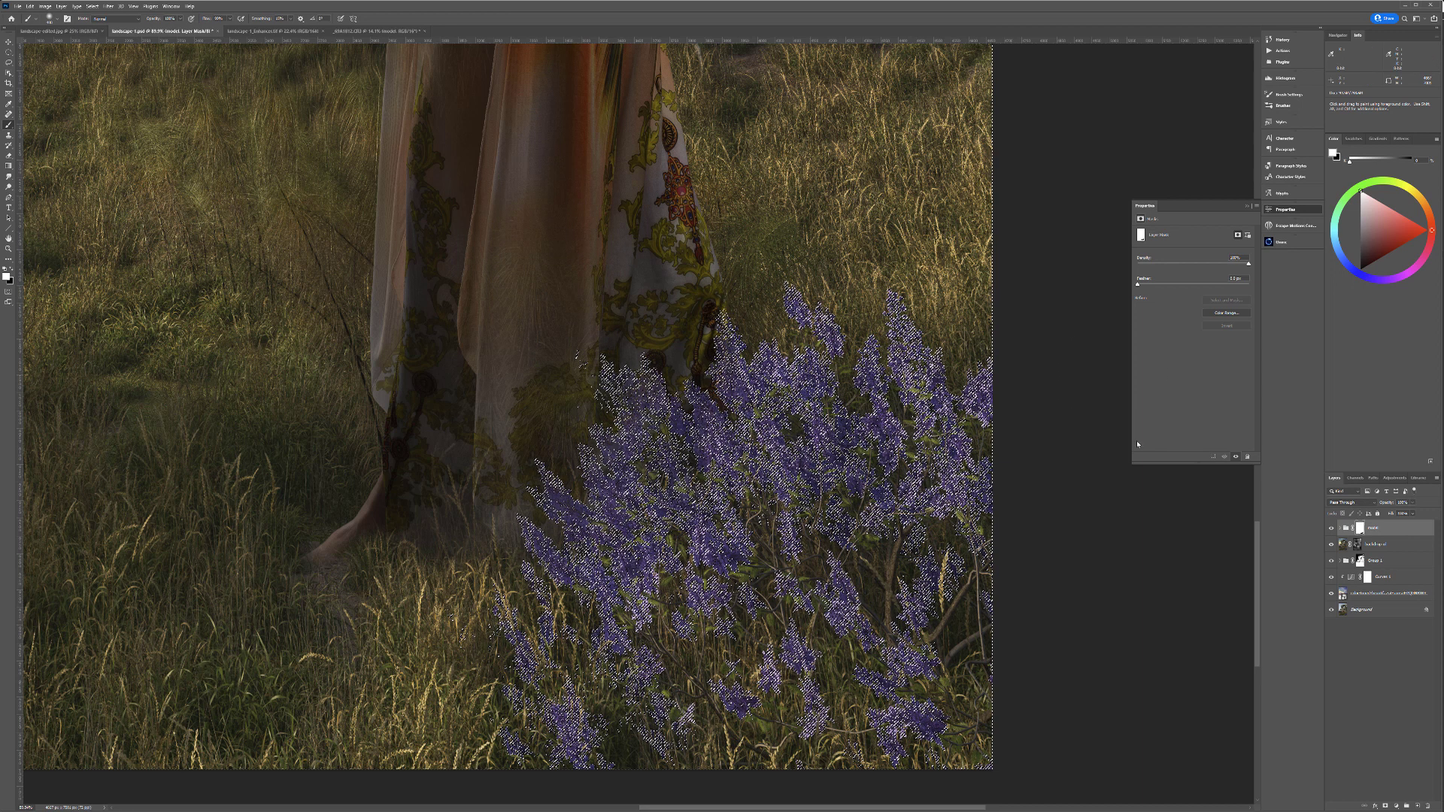
click(8, 52)
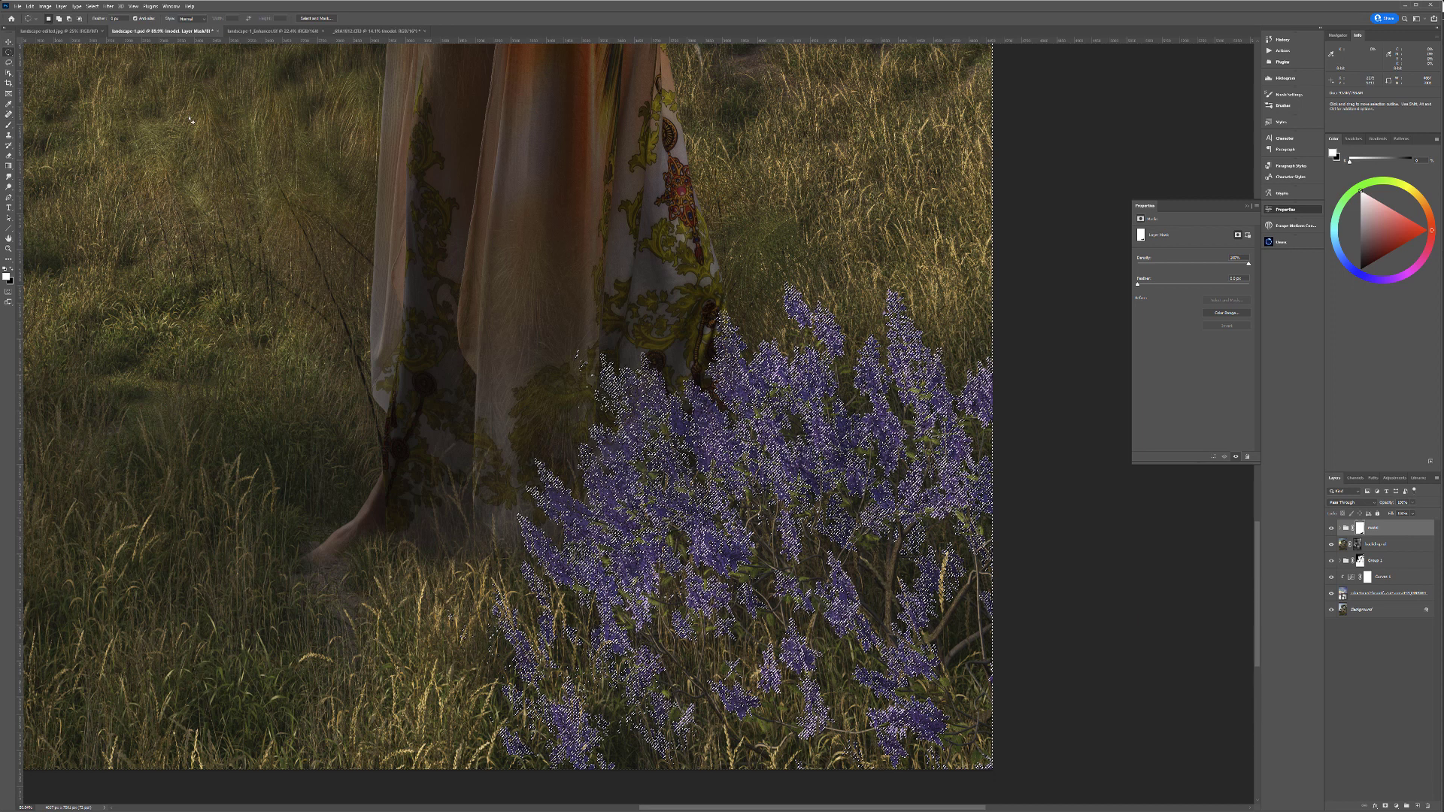
click(608, 311)
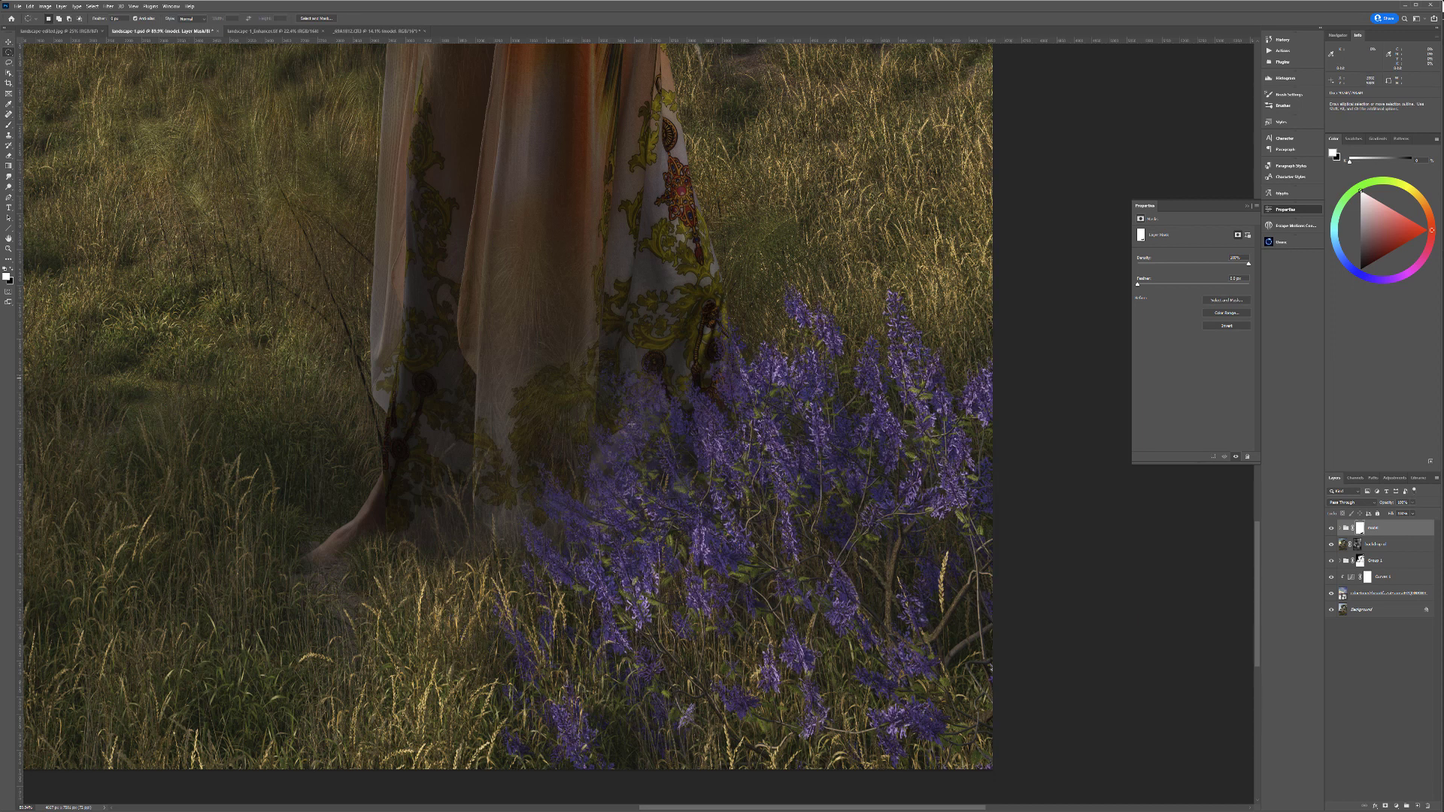
Step: Expand the model group and paint white on the woman's layer mask to make the faded lower dress solid again
scroll(576, 472, down, 2)
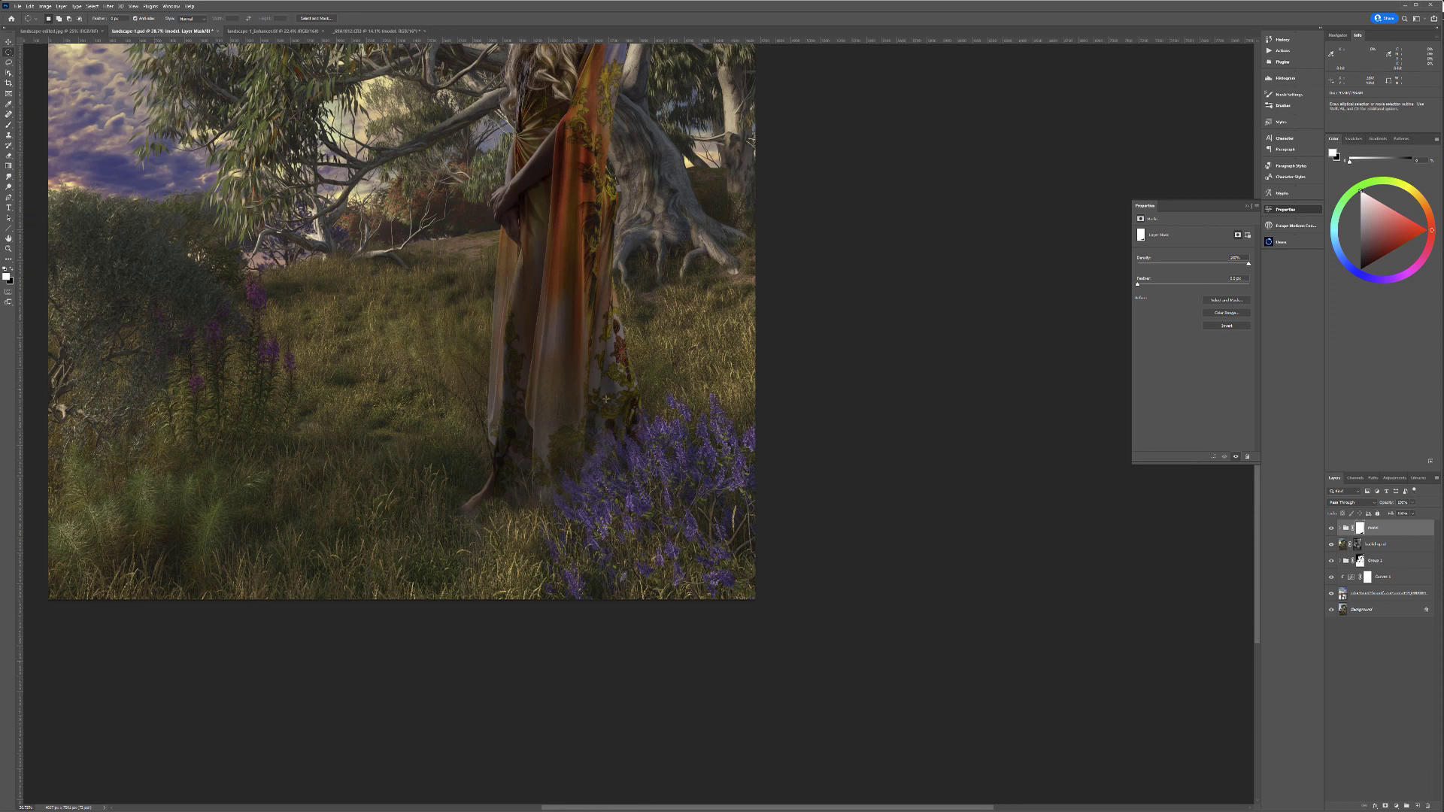
scroll(527, 447, up, 12)
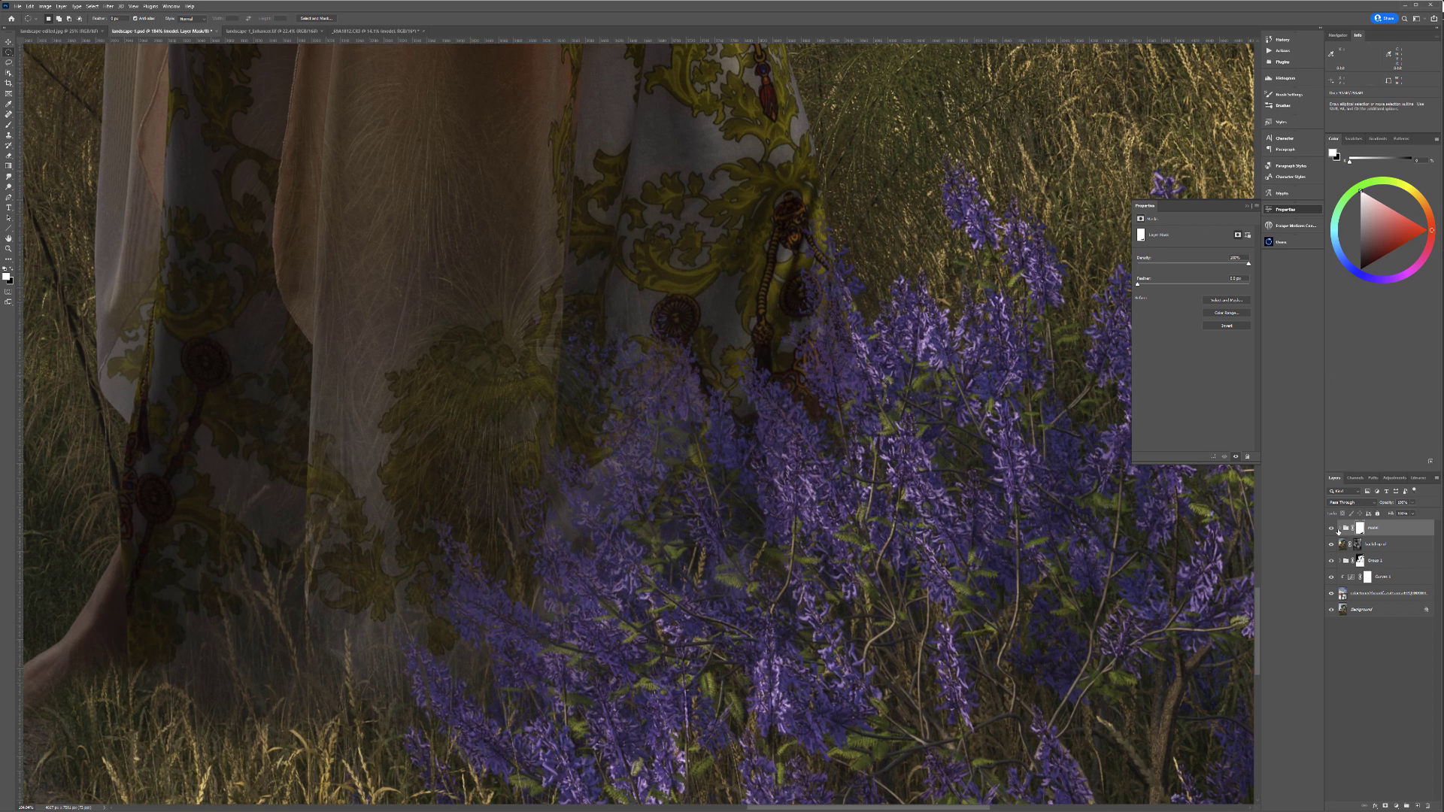
click(1338, 530)
click(1340, 528)
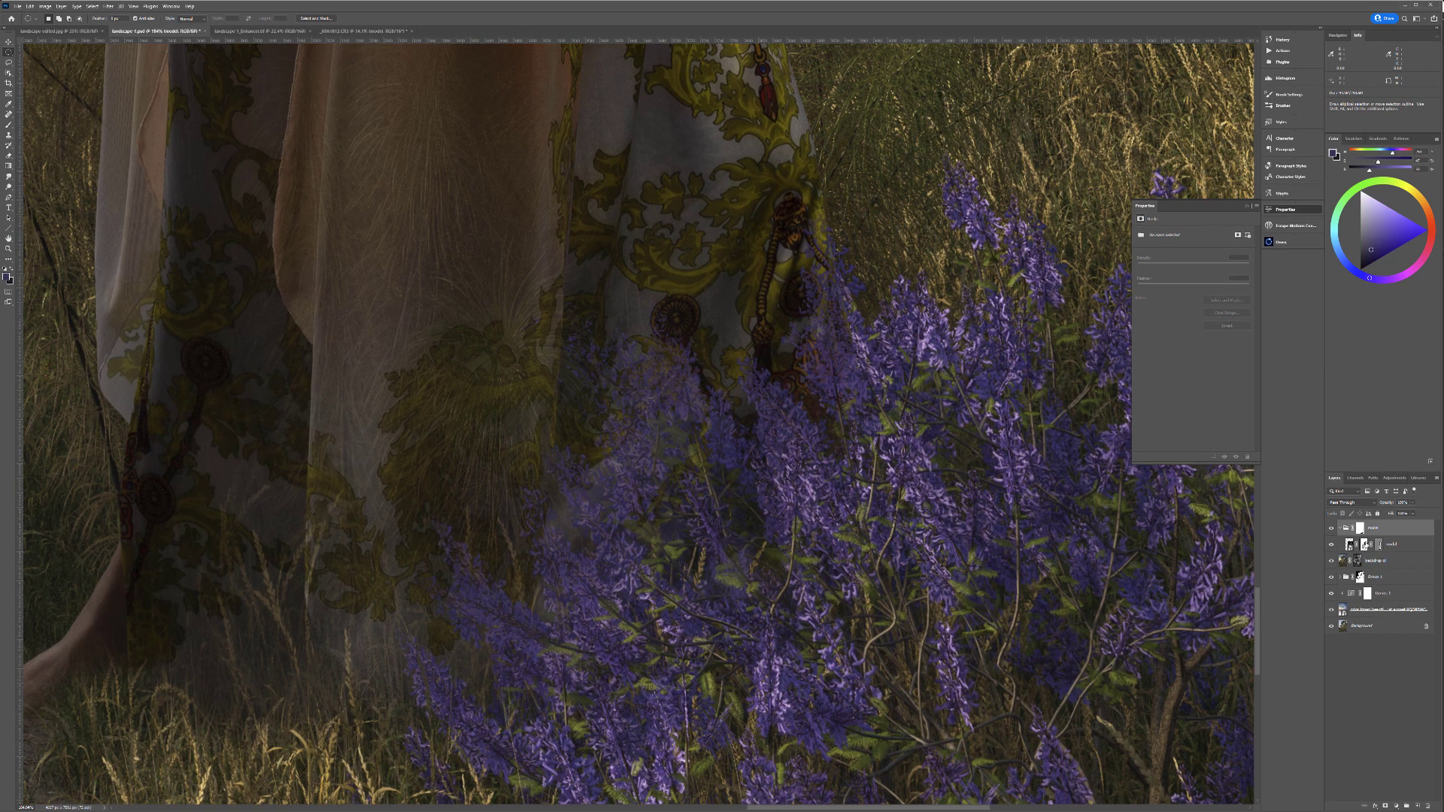
click(1365, 544)
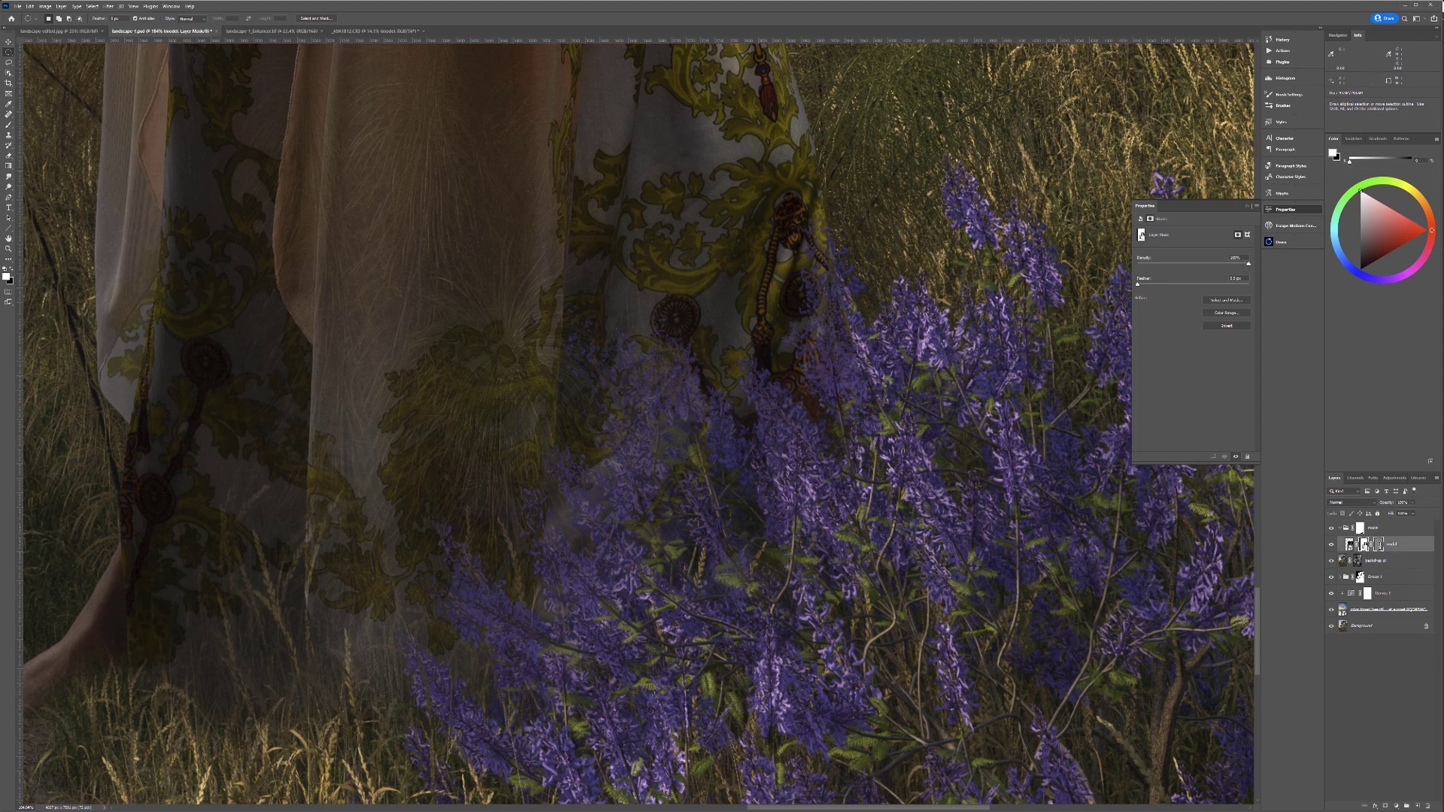
click(10, 125)
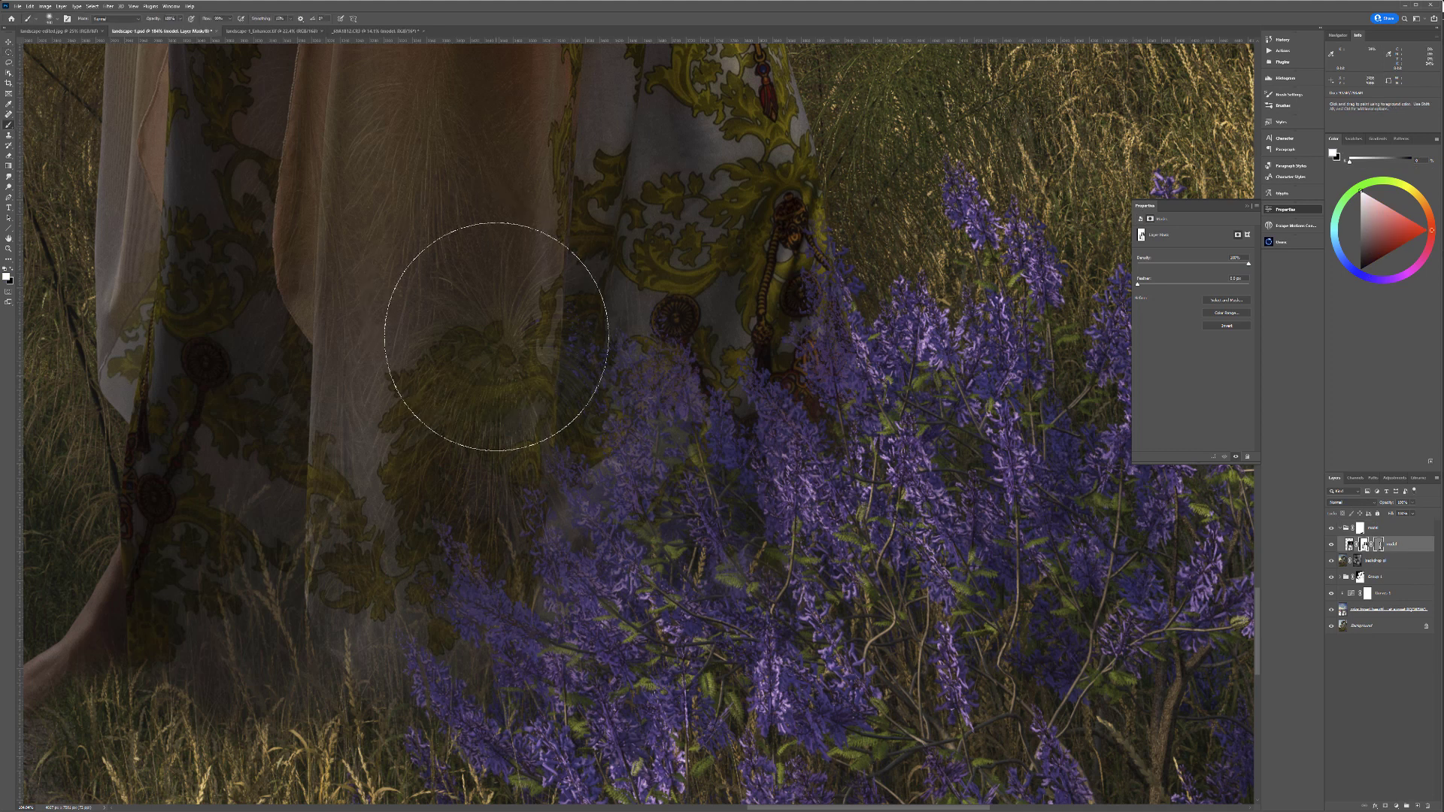
mouse_move(496, 353)
mouse_down()
mouse_move(469, 378)
mouse_move(494, 324)
mouse_move(411, 186)
mouse_move(357, 204)
mouse_move(319, 192)
mouse_move(329, 303)
mouse_move(426, 317)
mouse_move(533, 296)
mouse_move(577, 255)
mouse_move(569, 208)
mouse_move(676, 203)
mouse_move(551, 235)
mouse_move(406, 380)
mouse_move(351, 376)
mouse_move(294, 410)
mouse_move(380, 416)
mouse_up()
drag(493, 357, 621, 167)
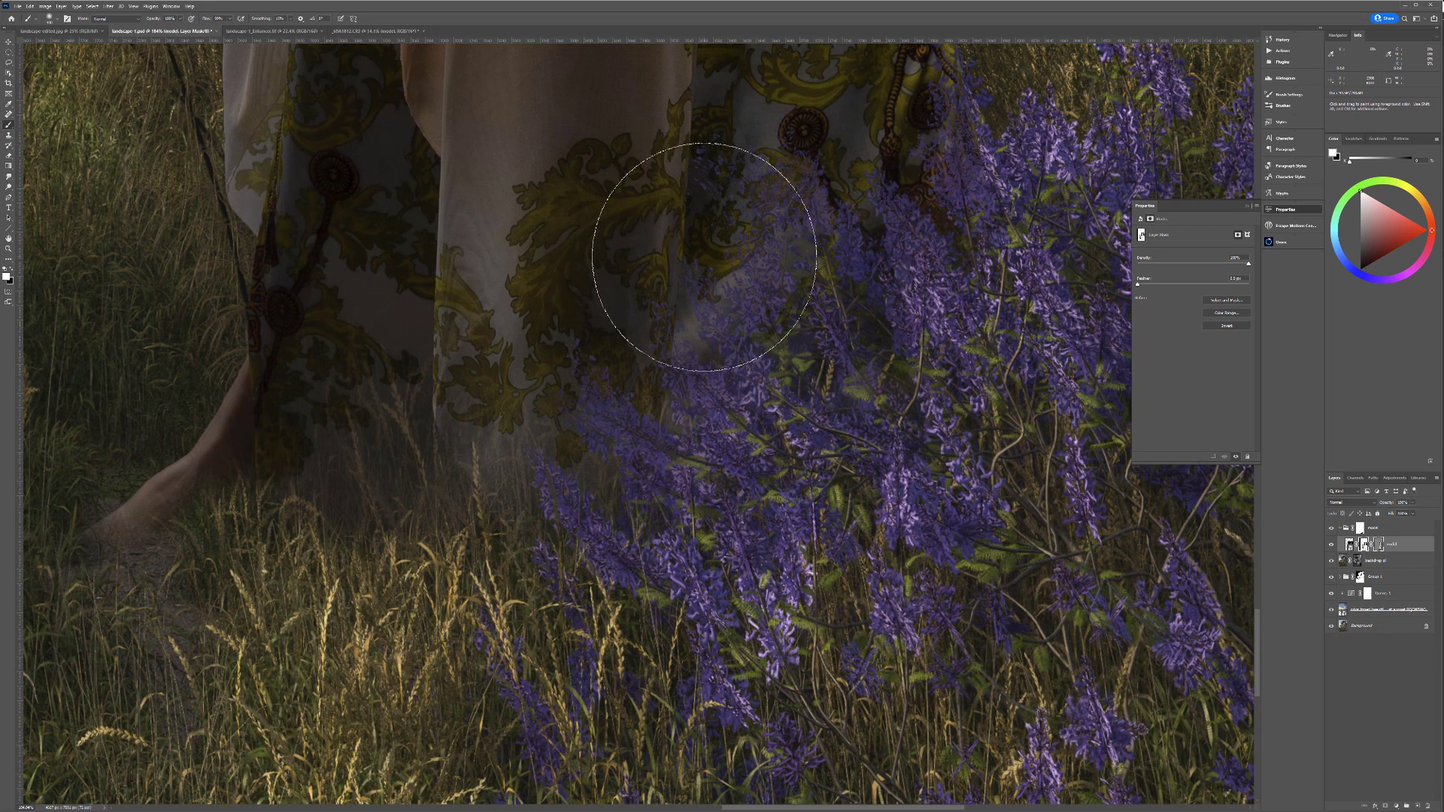
scroll(677, 241, down, 5)
scroll(800, 306, down, 1)
drag(732, 248, 663, 512)
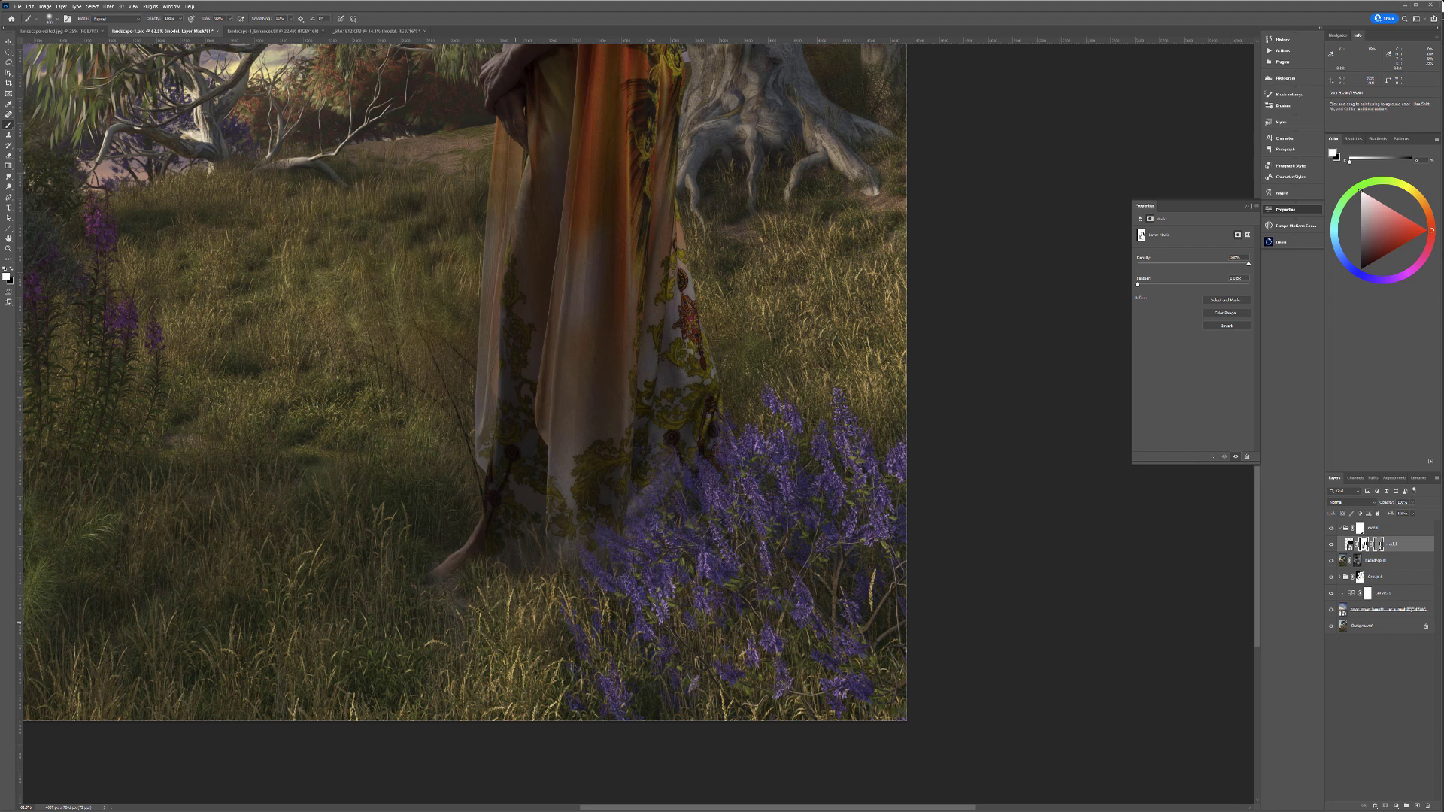
Step: Hide the model group to expose the grass behind the woman's foot and dress hem
scroll(486, 576, up, 6)
scroll(496, 519, up, 3)
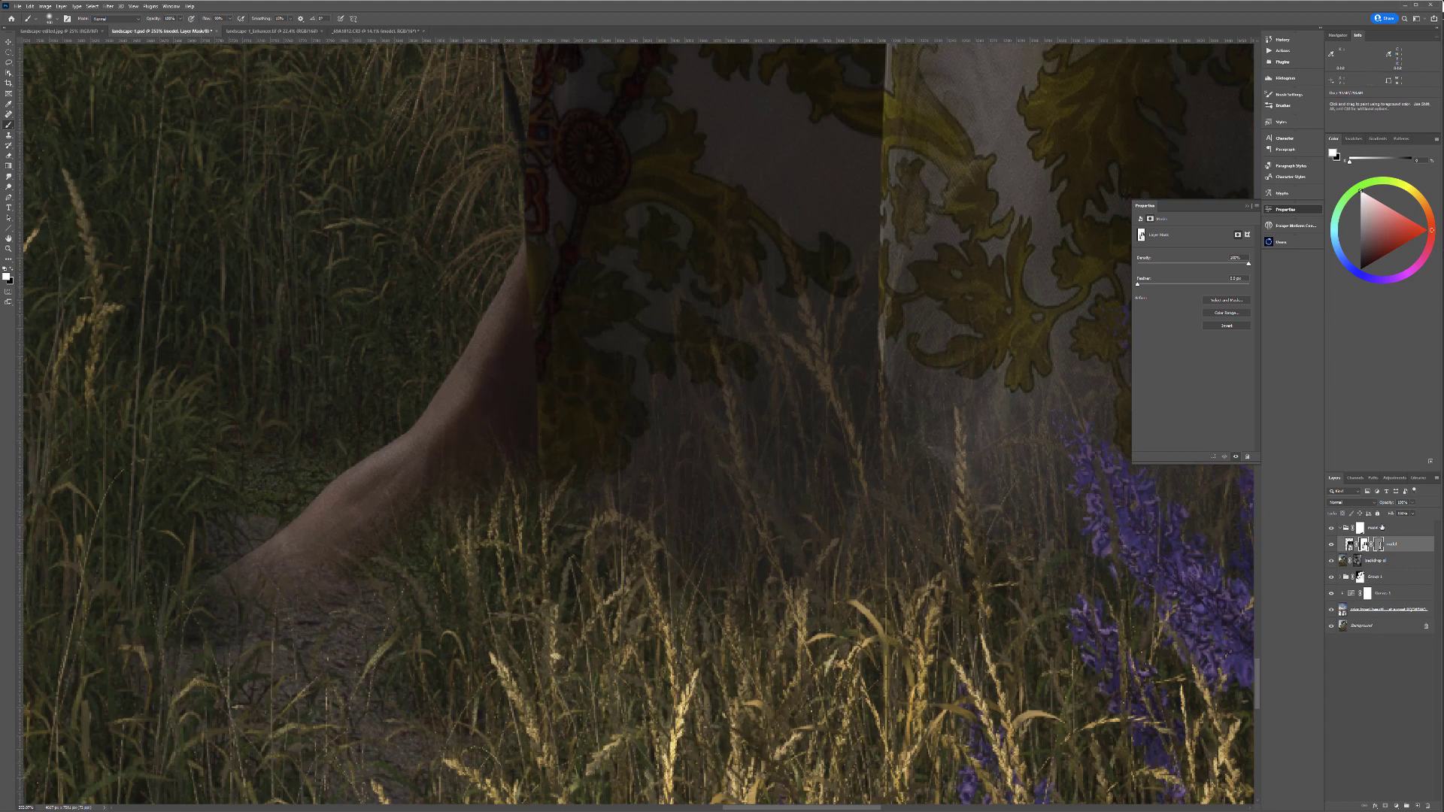
click(1332, 528)
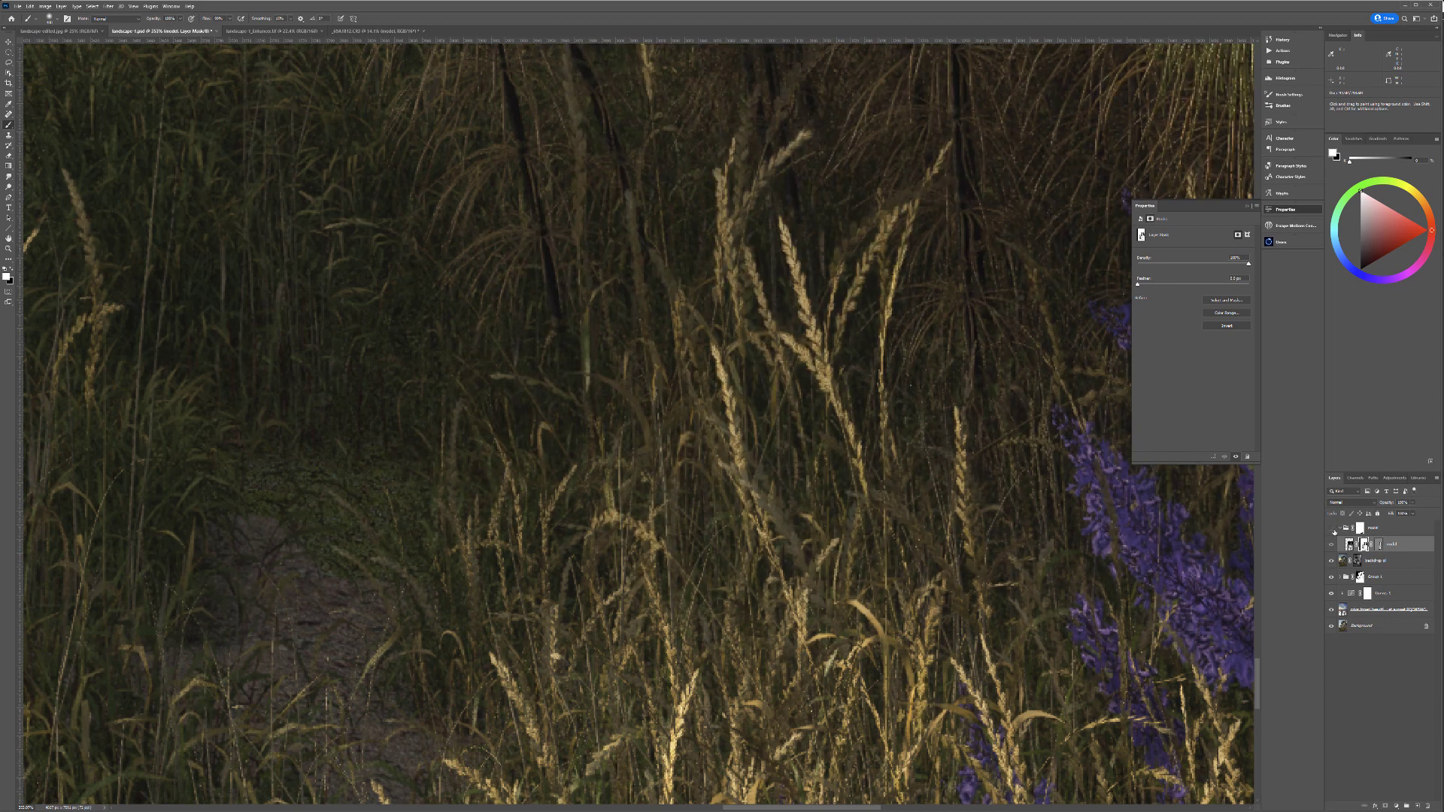
click(1331, 528)
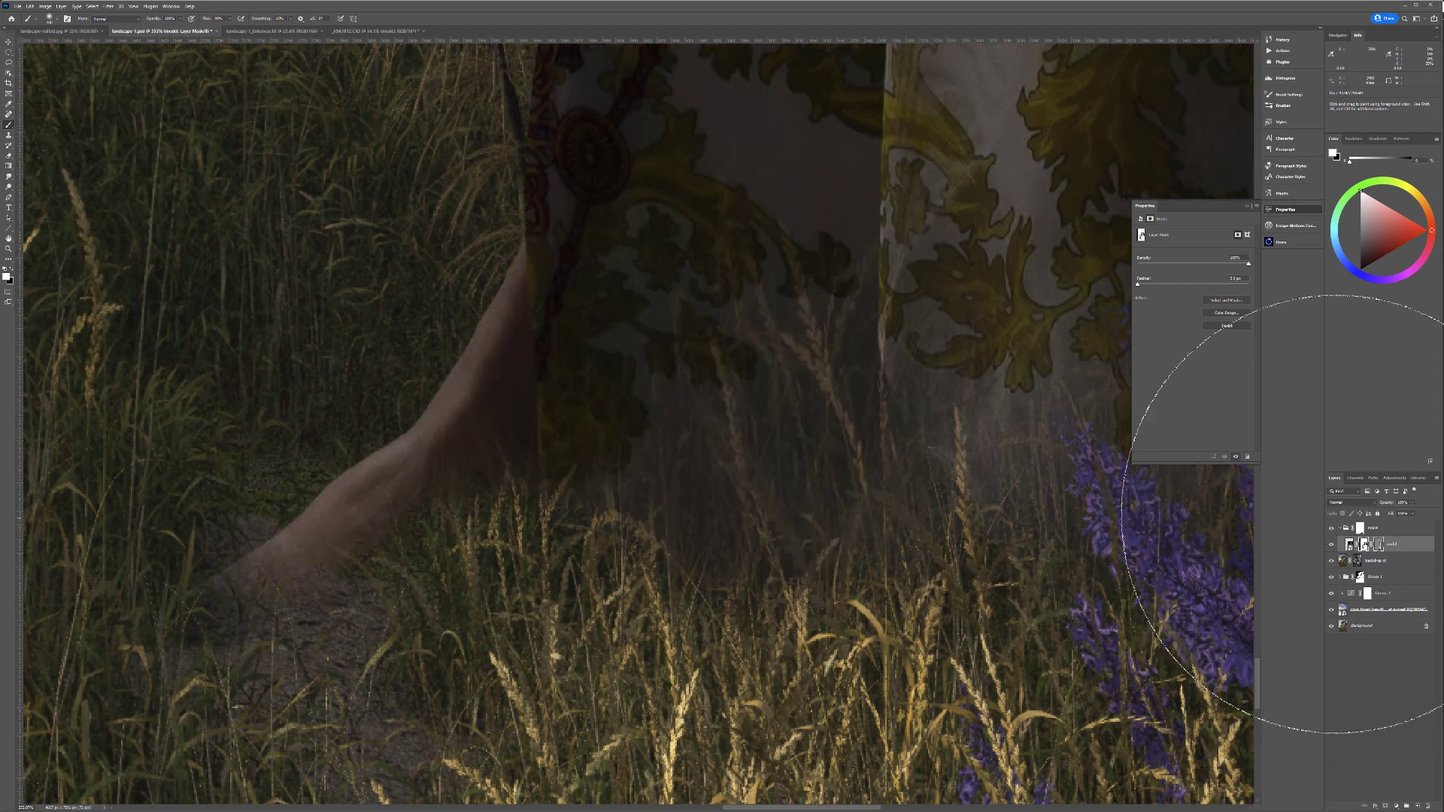
click(1333, 528)
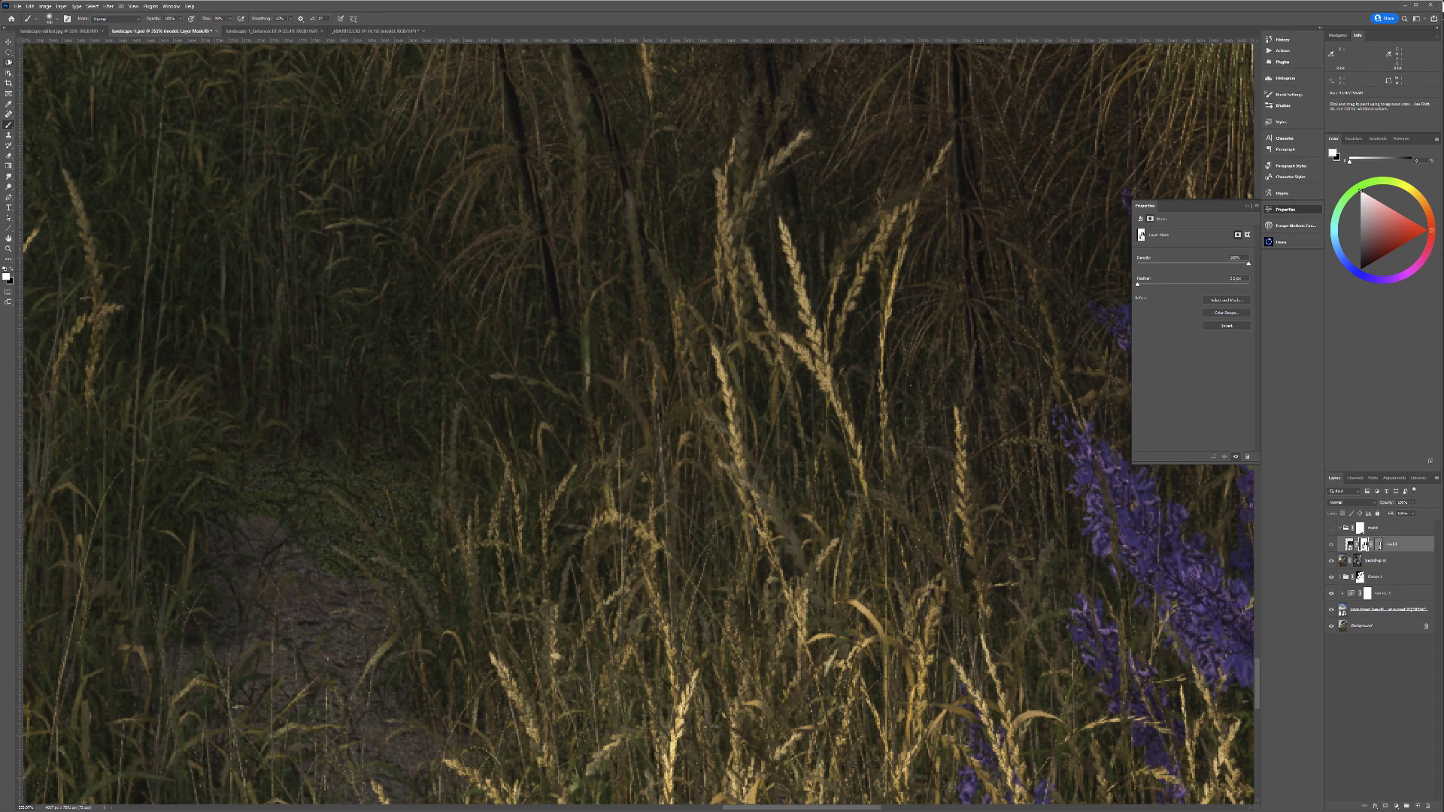
click(90, 7)
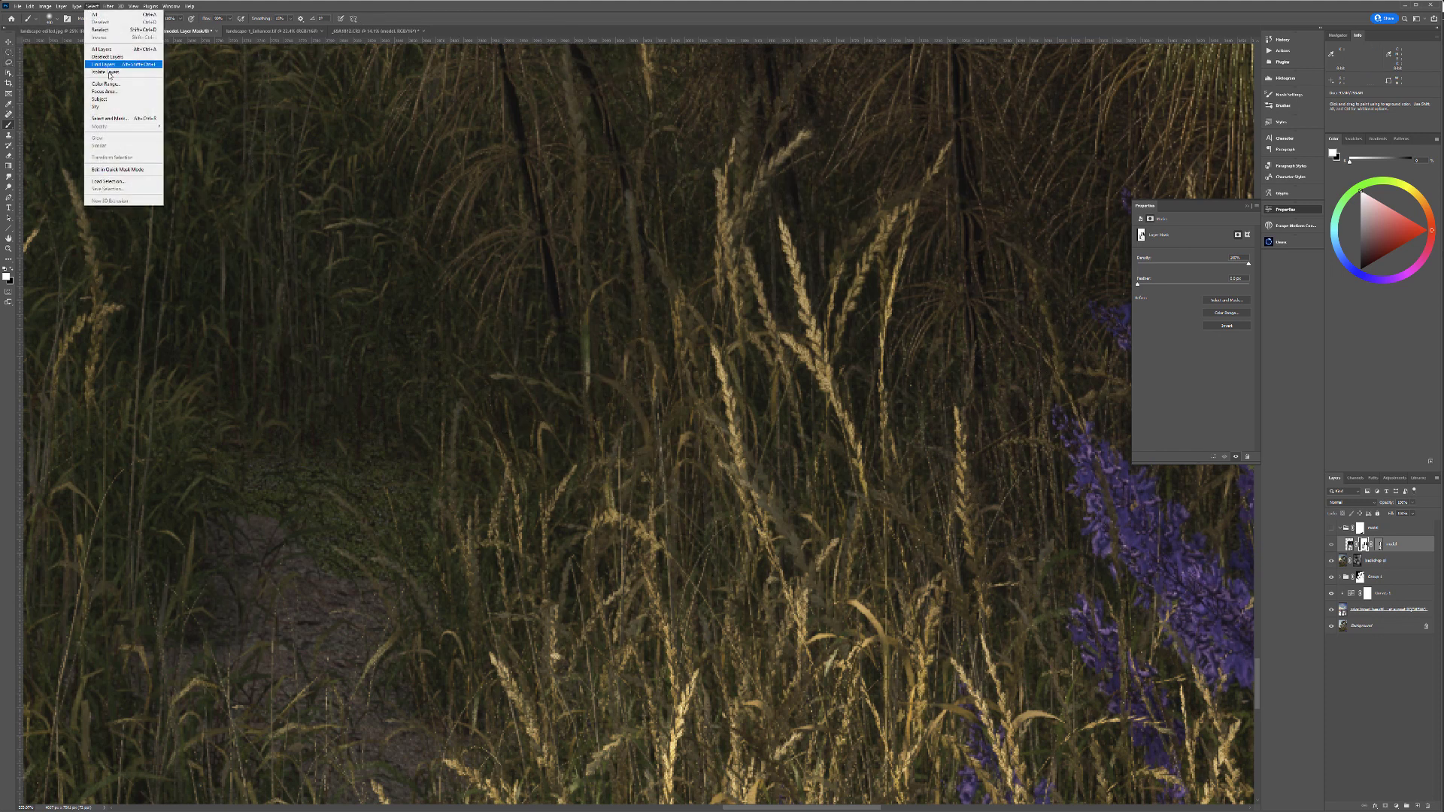
click(117, 86)
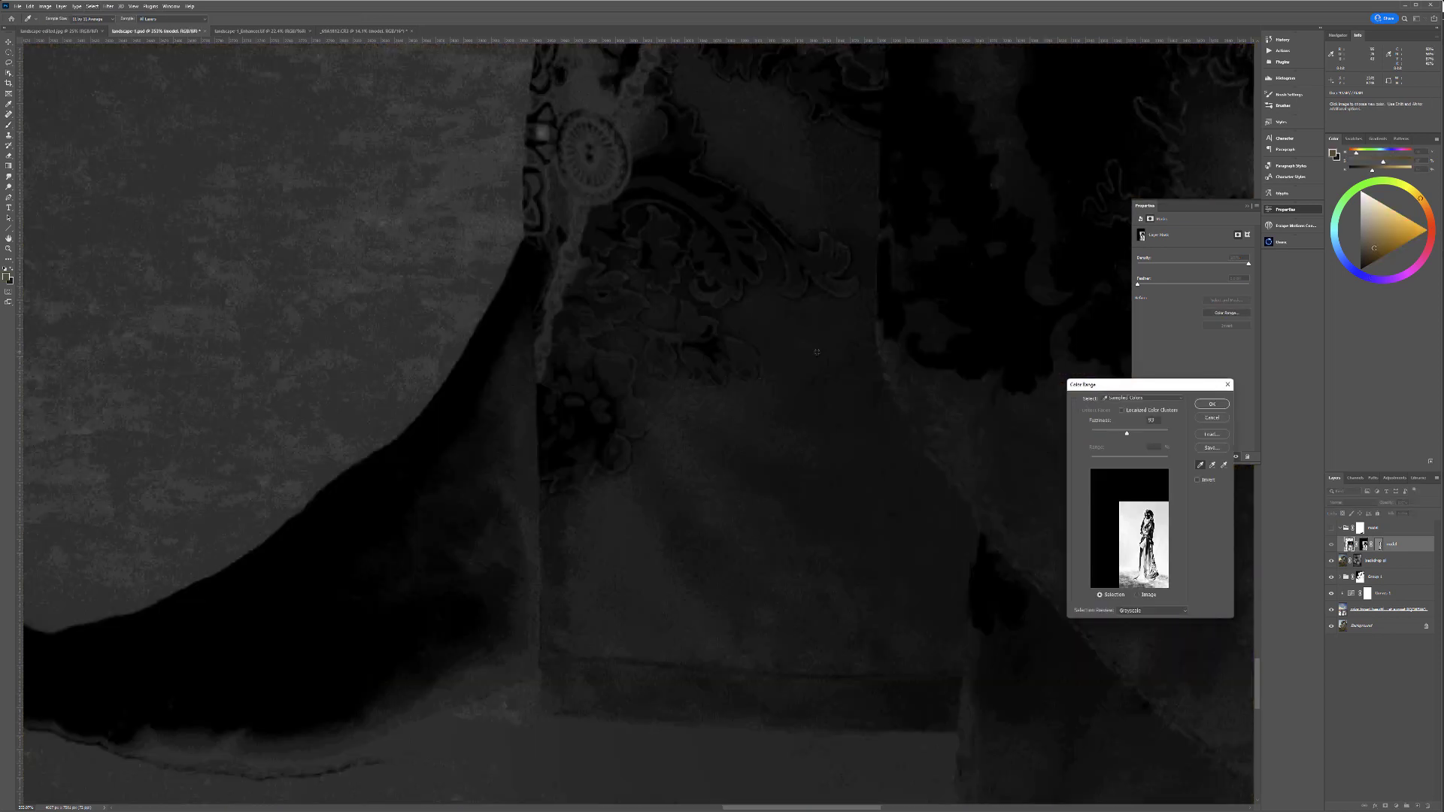
click(817, 352)
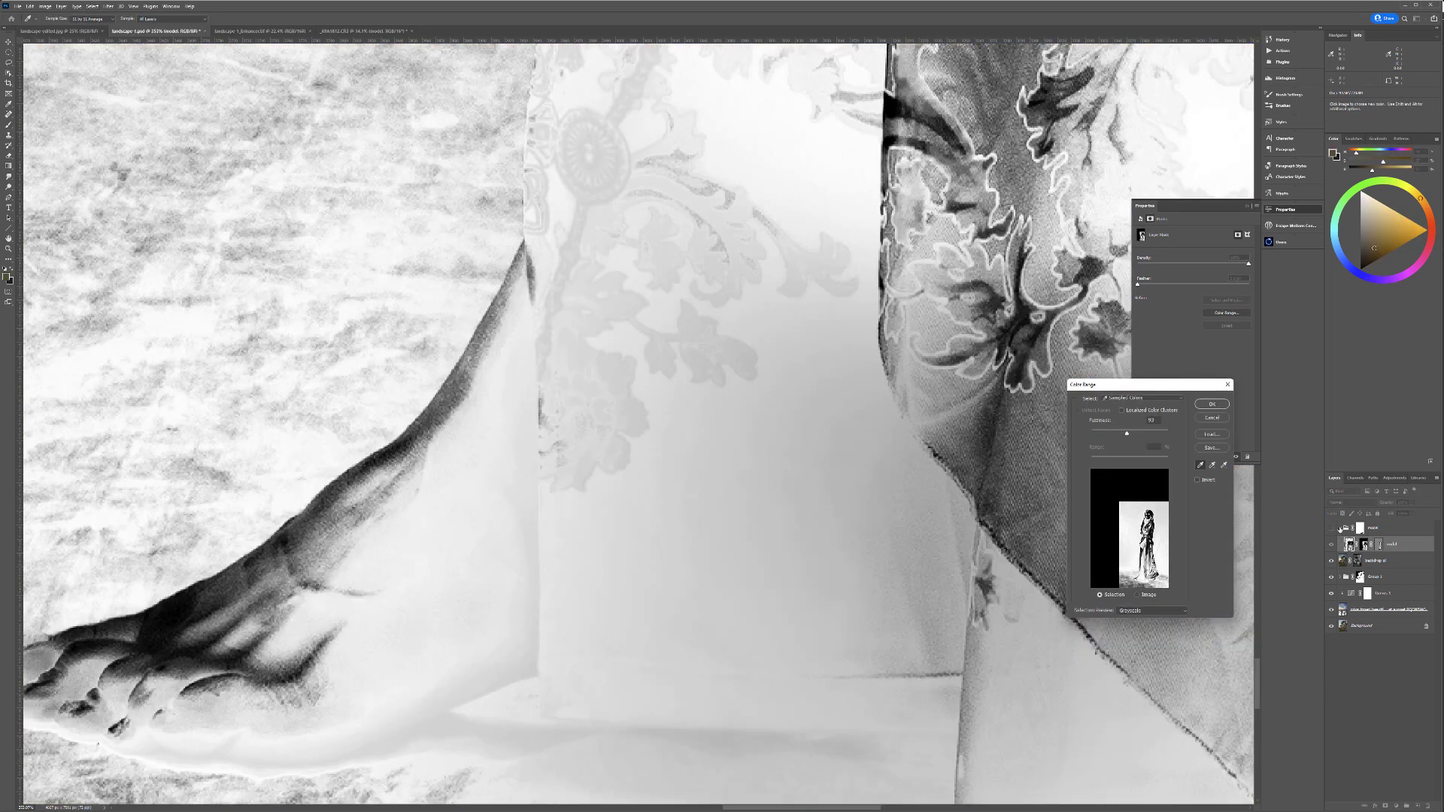
click(1205, 423)
Step: Select the golden grass on the backdrop layer with Color Range, and target the mask of the redisplayed model group
click(1393, 561)
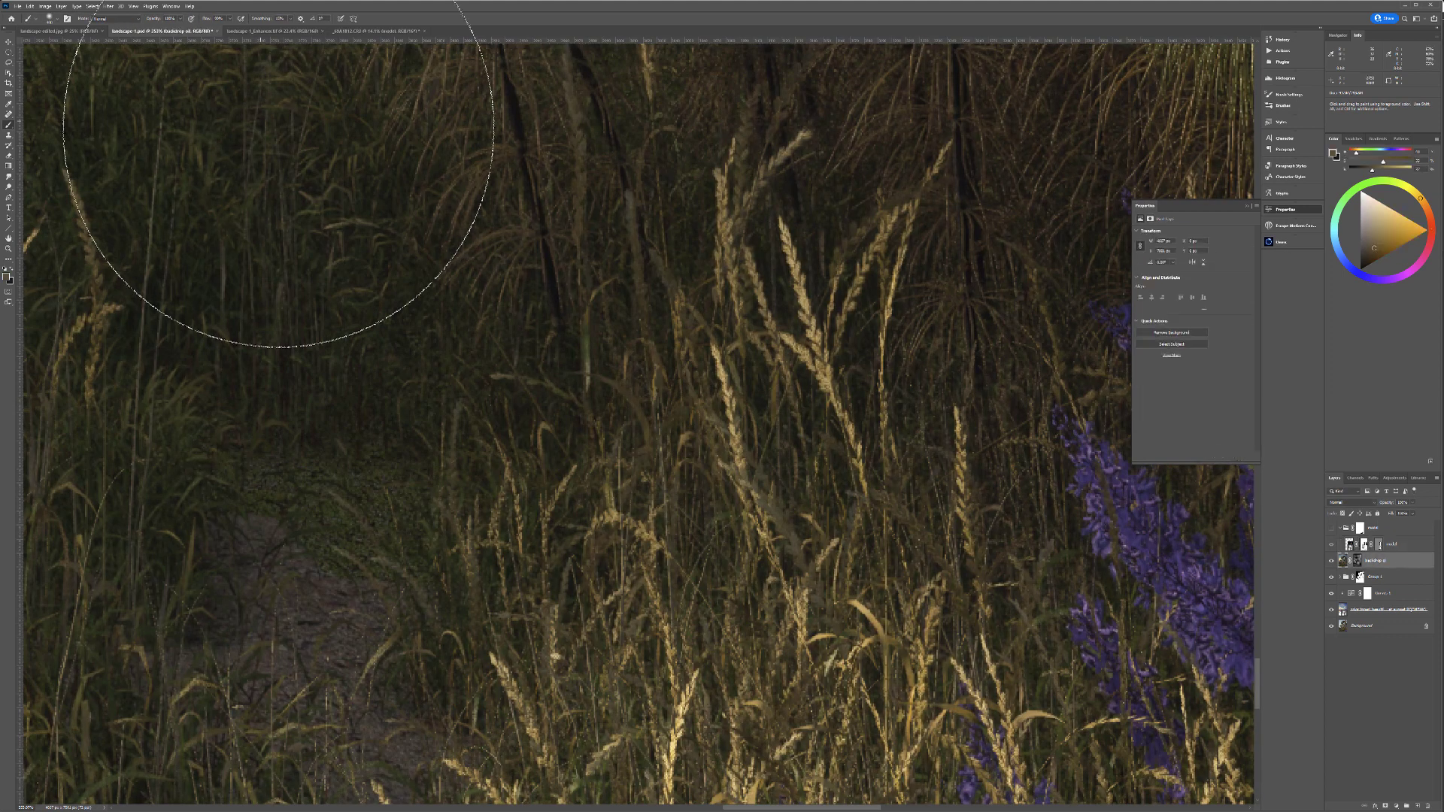
click(91, 7)
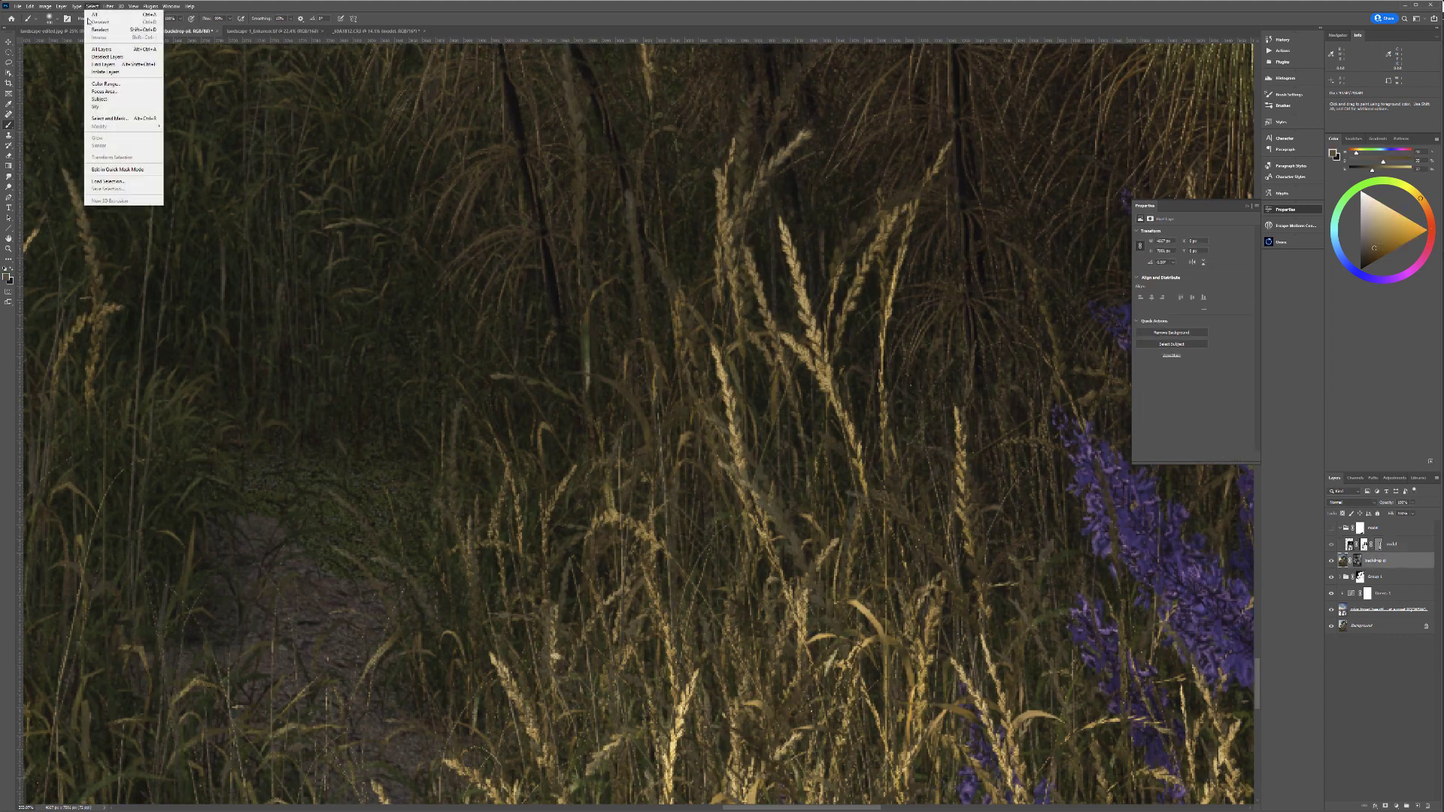
click(105, 84)
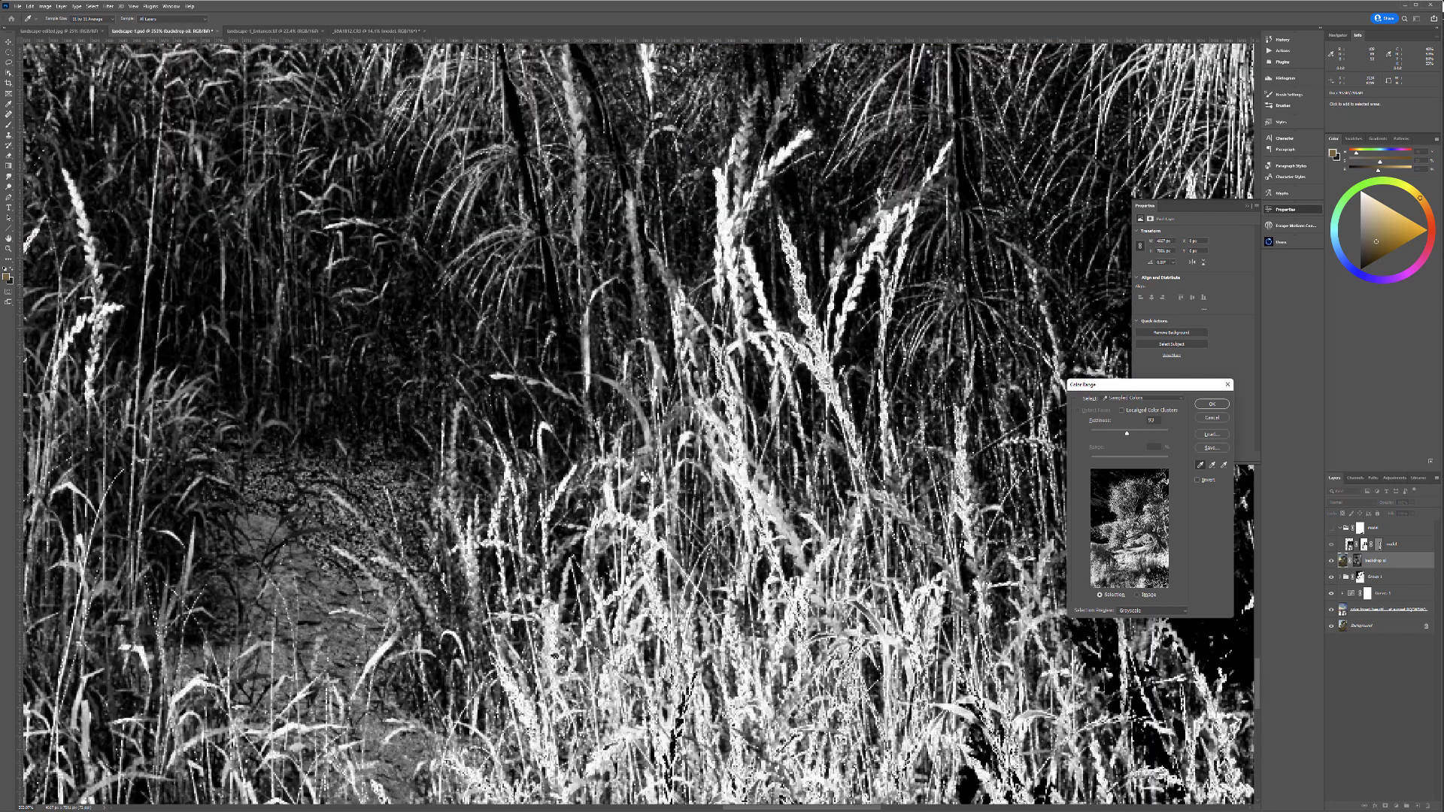
click(793, 263)
click(791, 268)
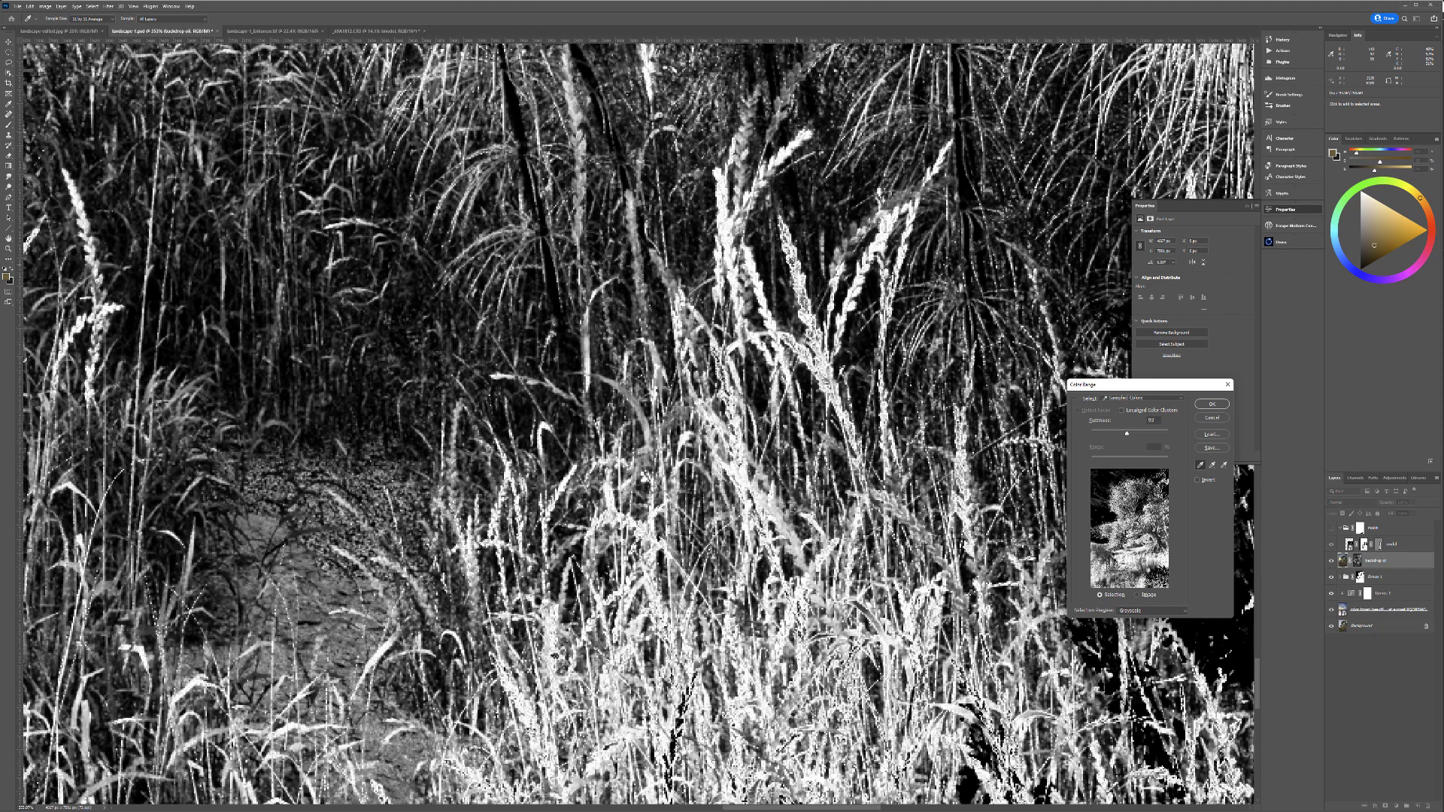
click(1210, 404)
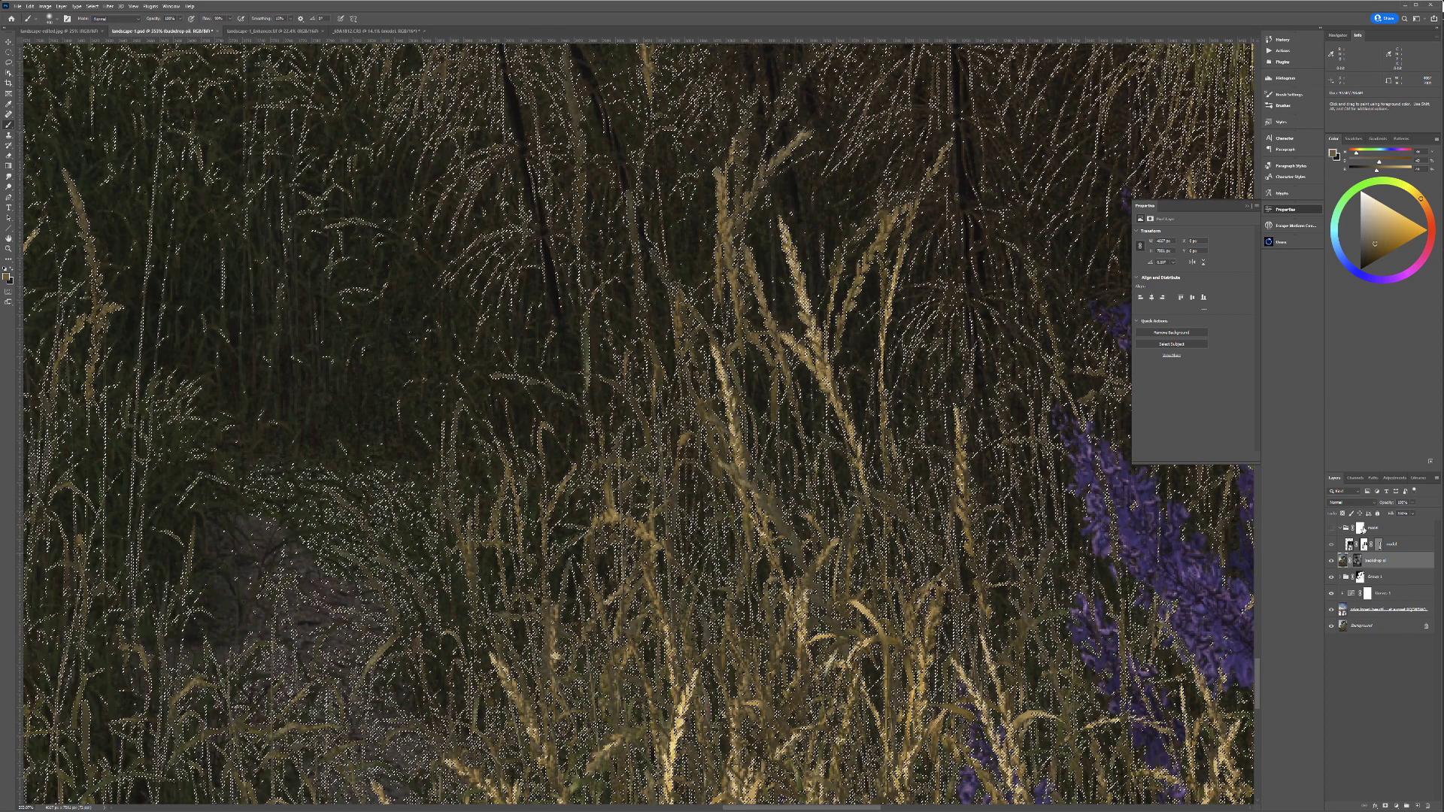
click(1360, 528)
click(1331, 527)
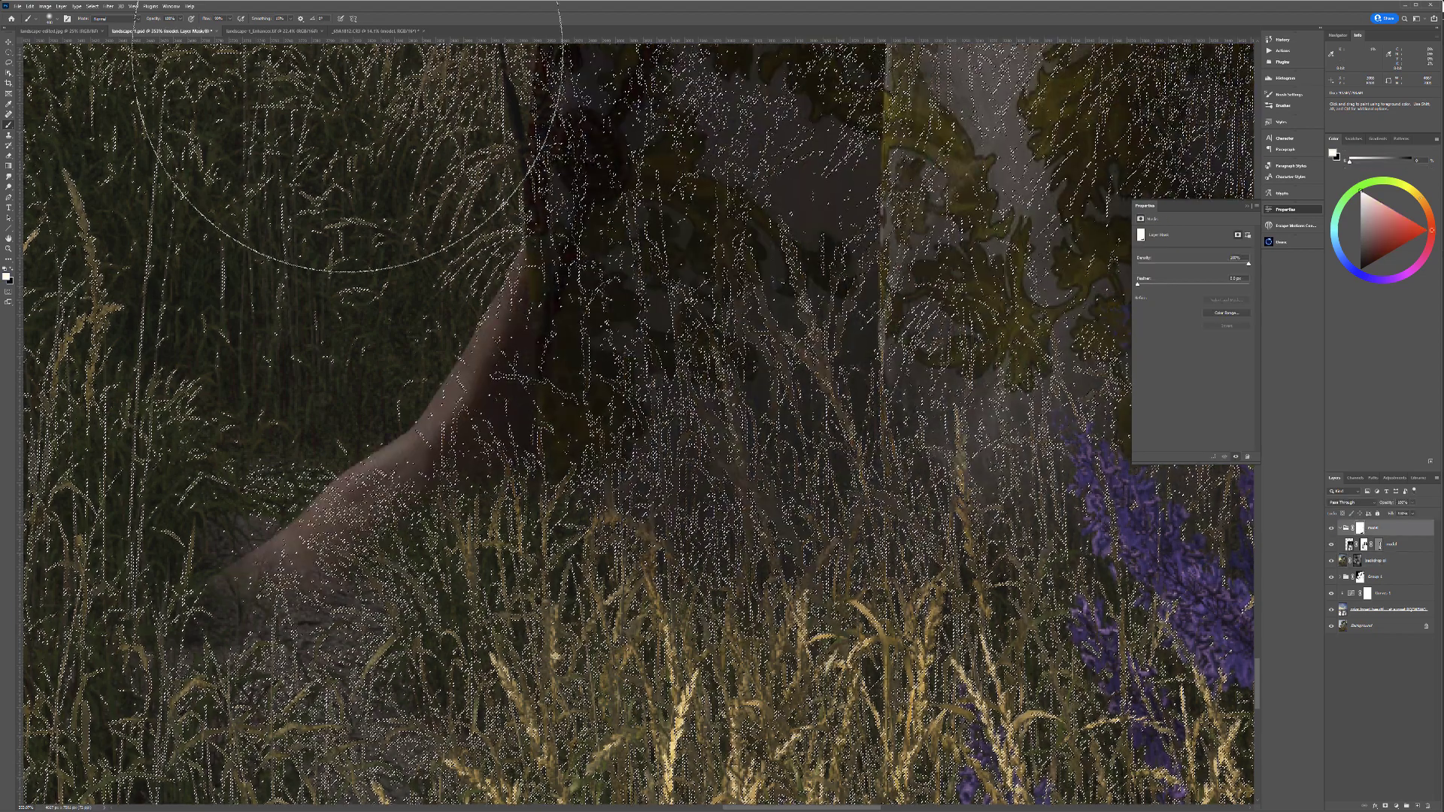
click(91, 6)
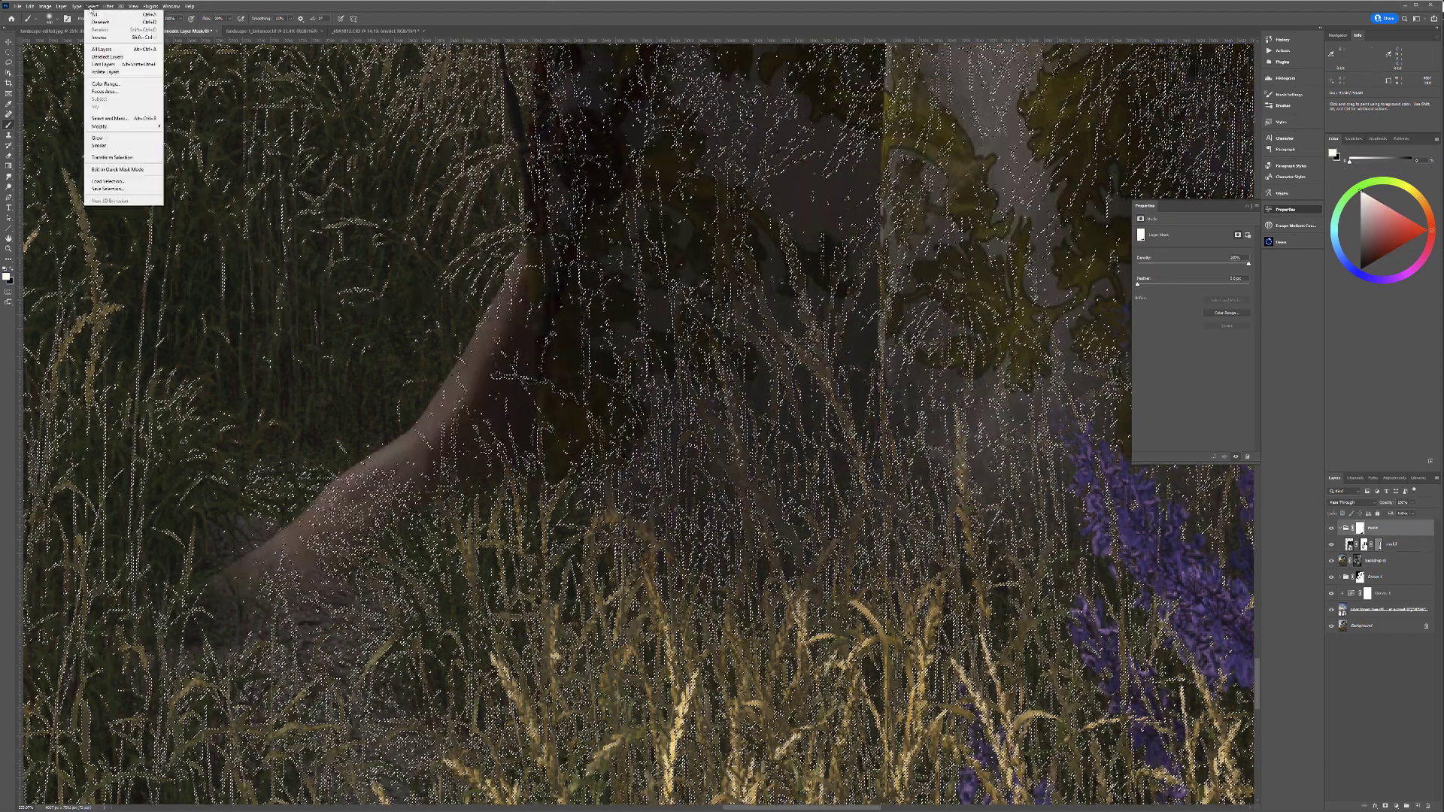
click(104, 38)
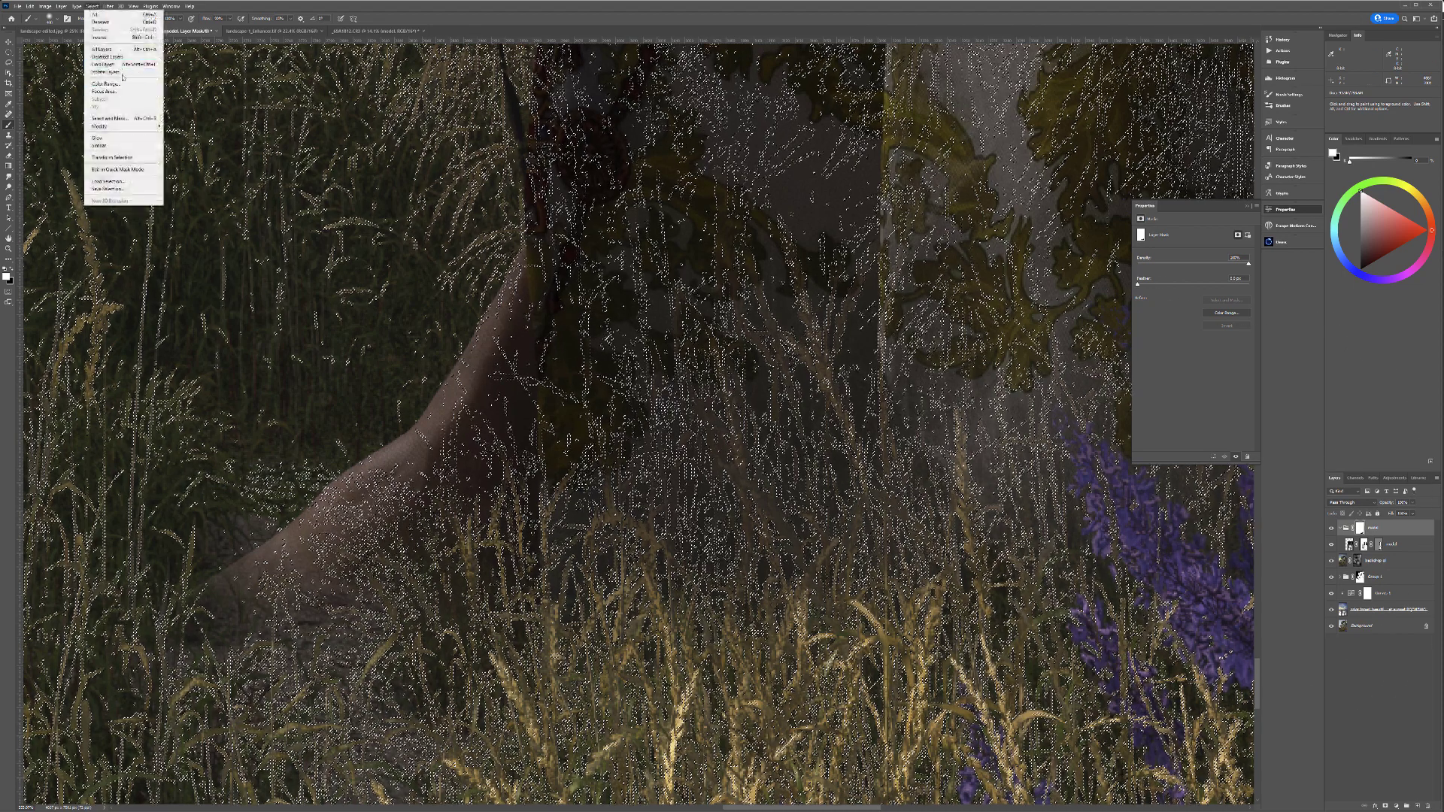
click(108, 36)
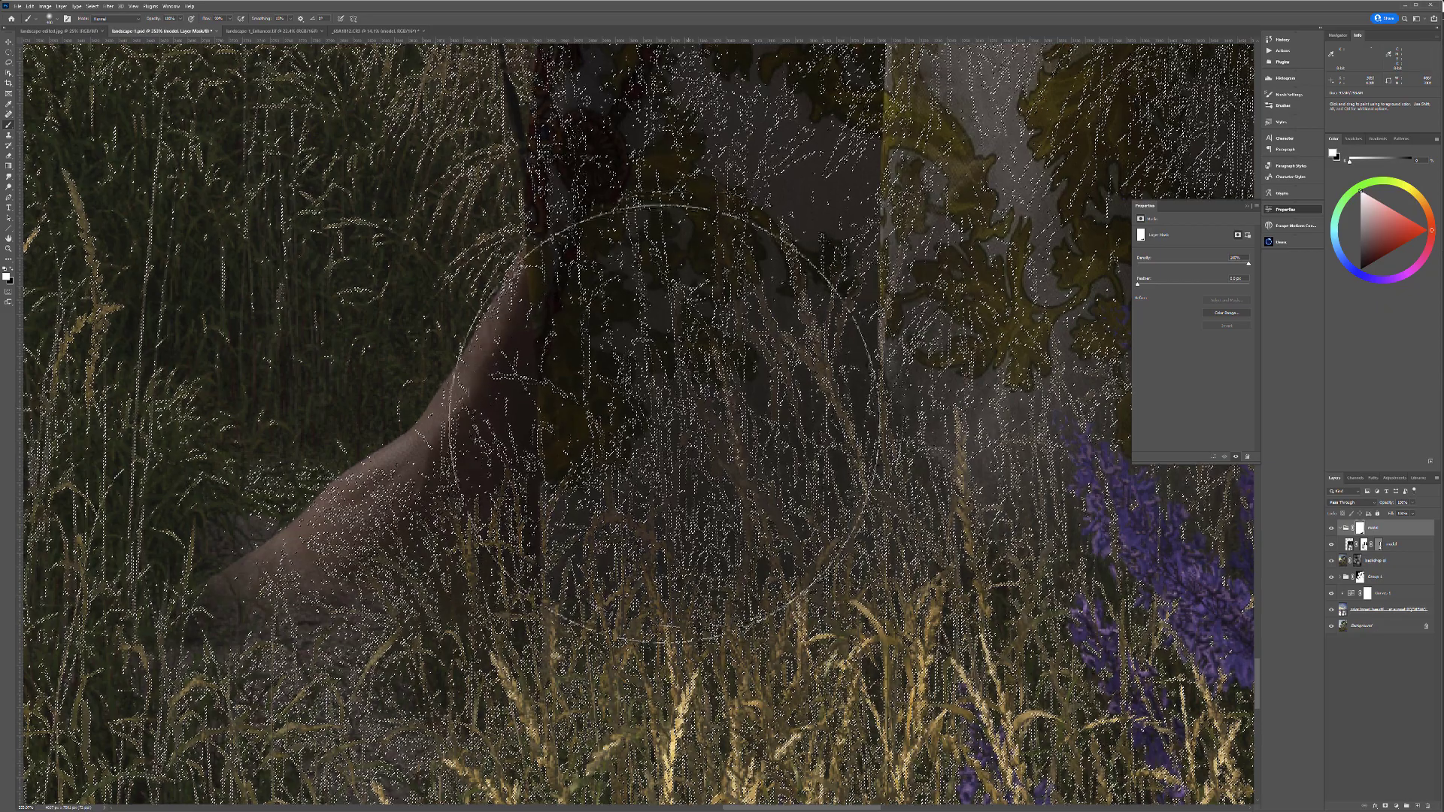
Step: Paint black on the model group's mask with a smaller brush to bring the selected grass in front of the dress hem
key(x)
key(bracketleft)
key(bracketleft)
key(bracketleft)
key(bracketleft)
key(bracketleft)
key(bracketleft)
mouse_move(689, 406)
mouse_down()
mouse_move(716, 490)
mouse_move(661, 574)
mouse_move(657, 545)
mouse_move(580, 563)
mouse_move(531, 649)
mouse_move(529, 612)
mouse_move(423, 651)
mouse_move(455, 587)
mouse_move(224, 658)
mouse_up()
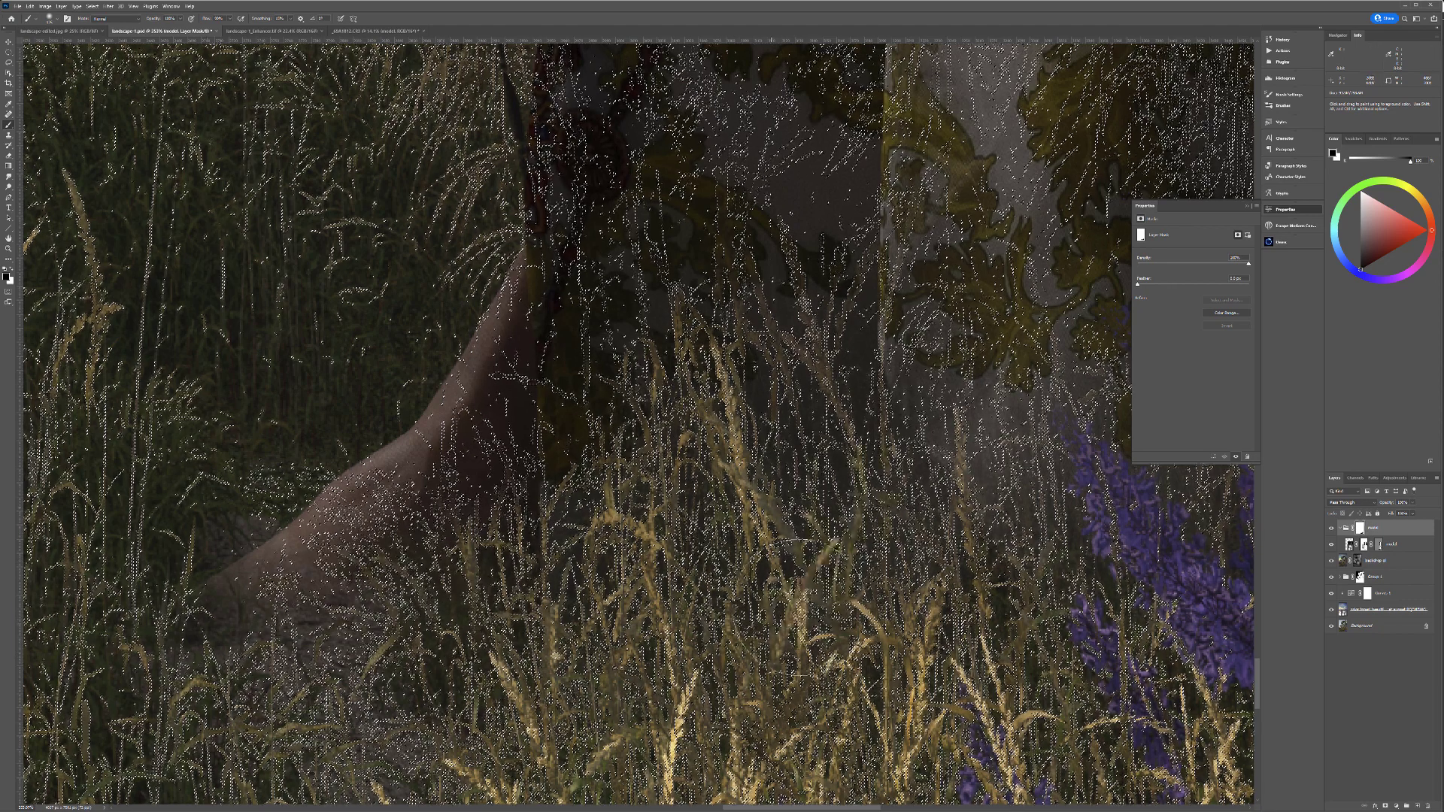
mouse_move(799, 368)
mouse_down()
mouse_move(796, 300)
mouse_move(731, 254)
mouse_move(729, 235)
mouse_move(652, 342)
mouse_move(655, 327)
mouse_move(658, 421)
mouse_move(698, 402)
mouse_move(513, 410)
mouse_move(572, 388)
mouse_move(652, 511)
mouse_up()
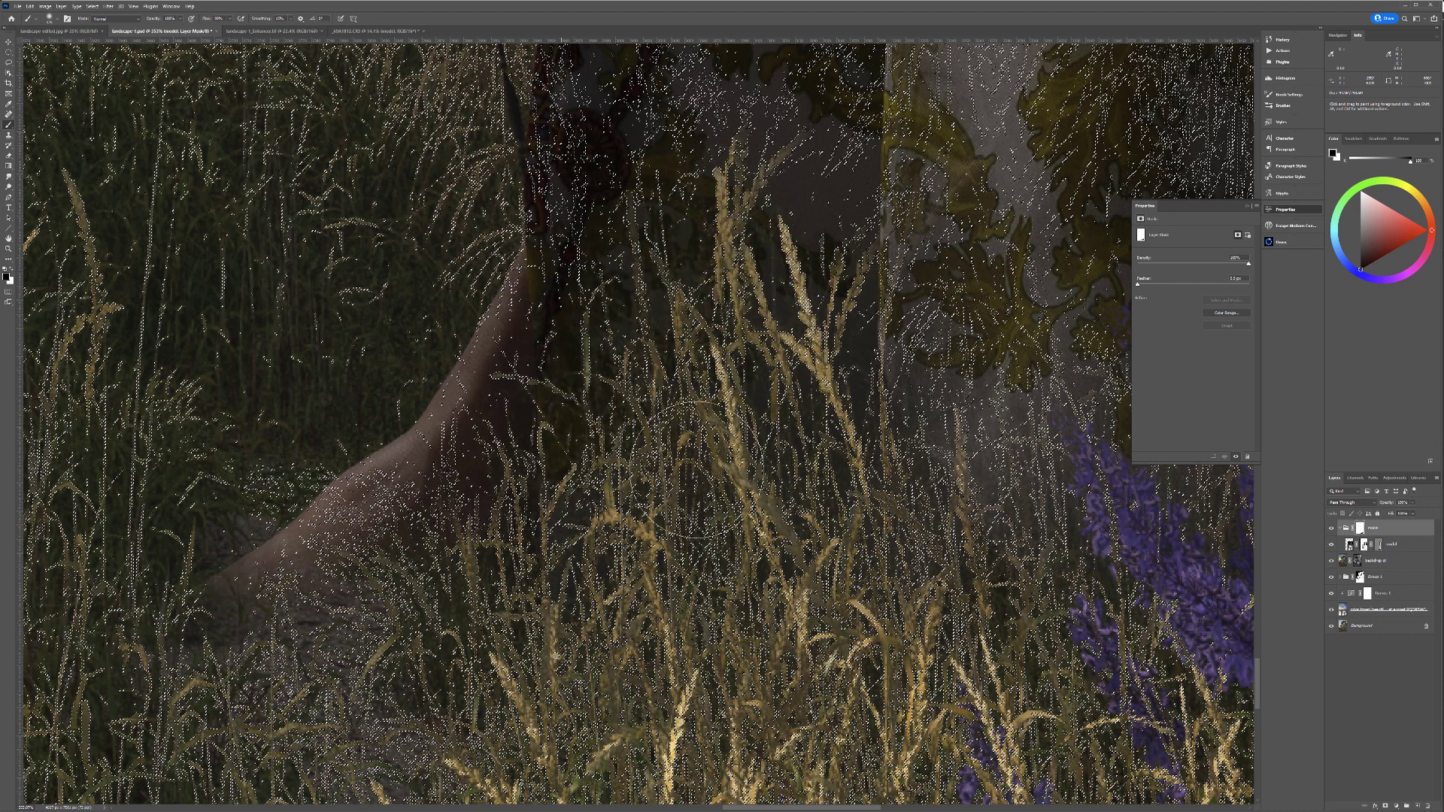
mouse_move(798, 557)
mouse_down()
mouse_move(895, 376)
mouse_move(888, 293)
mouse_move(1053, 339)
mouse_move(1065, 562)
mouse_move(656, 485)
mouse_move(653, 464)
mouse_up()
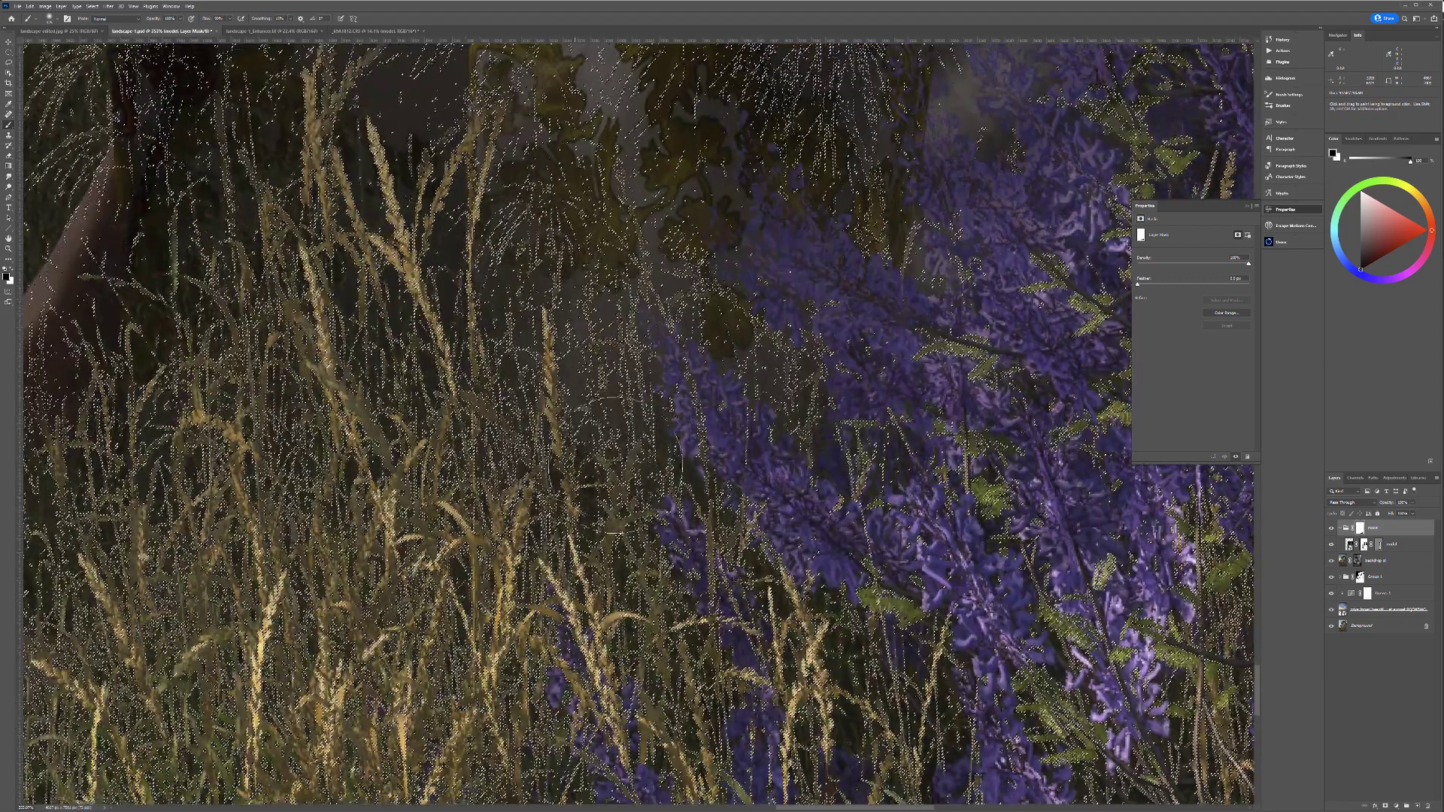
Step: Paint more black on the group mask beside the purple flowers and below the foot to bring grass forward, and deselect
mouse_move(797, 383)
mouse_down()
mouse_move(779, 301)
mouse_move(850, 177)
mouse_move(833, 142)
mouse_move(895, 481)
mouse_up()
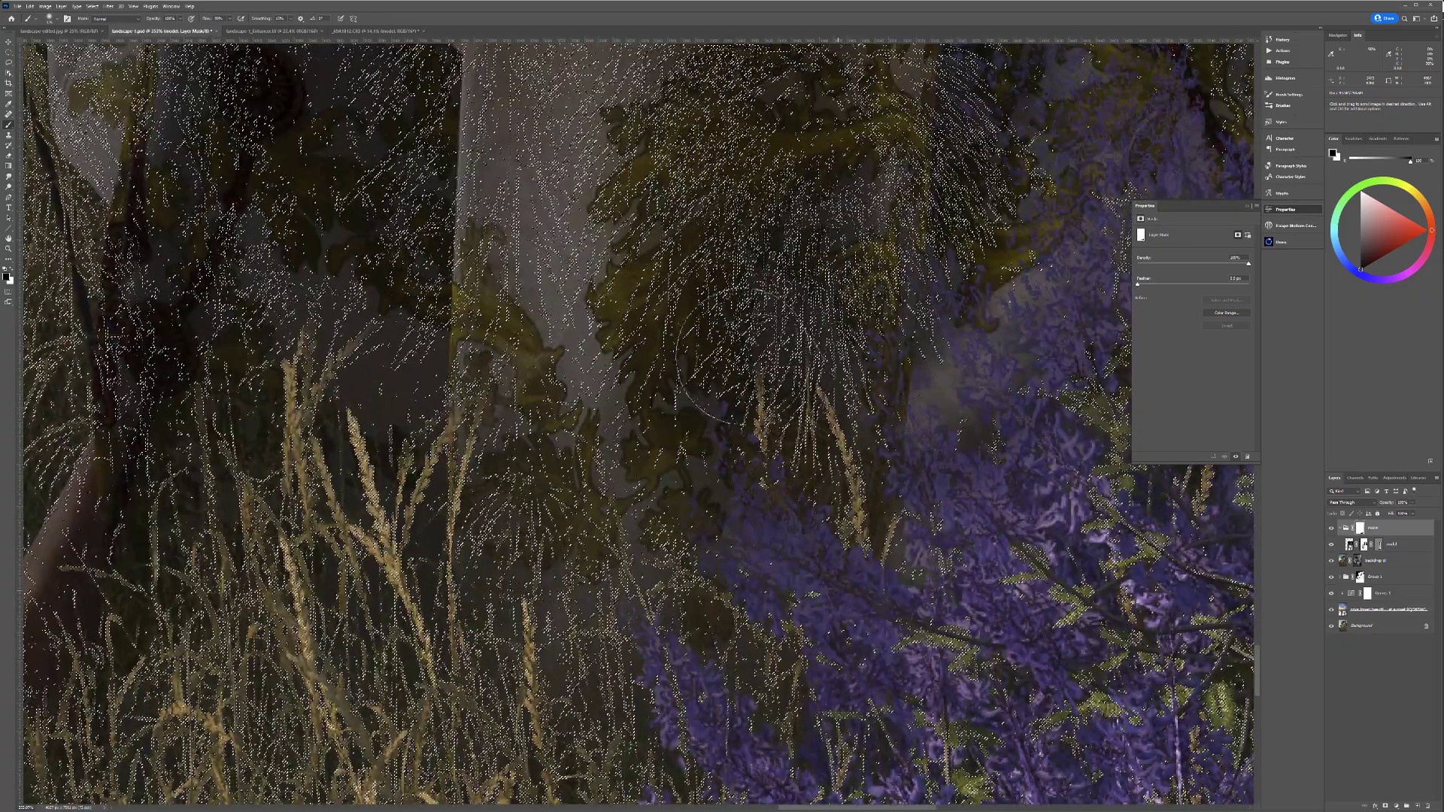
drag(488, 659, 818, 373)
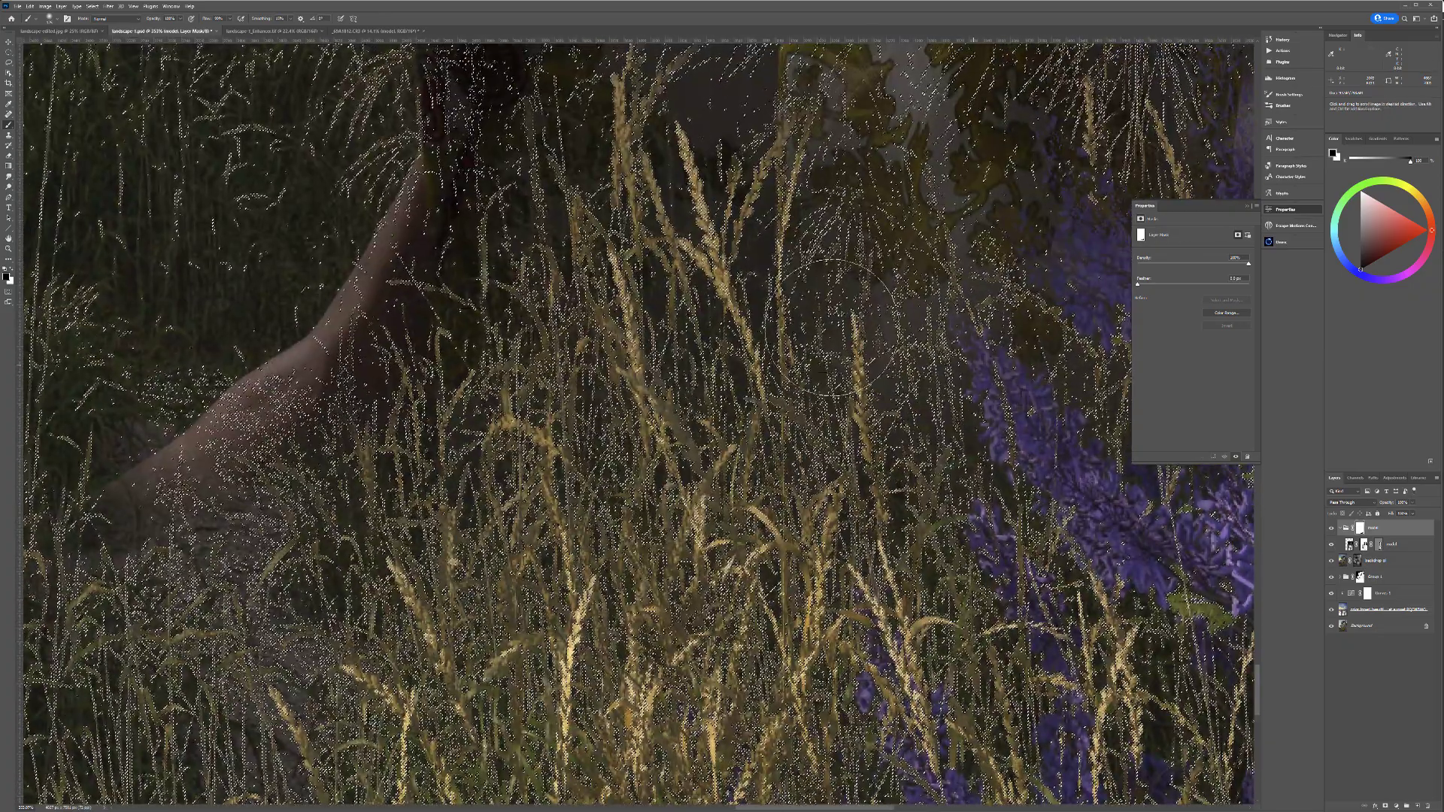
mouse_move(421, 498)
mouse_down()
mouse_move(288, 482)
mouse_move(289, 536)
mouse_move(226, 610)
mouse_up()
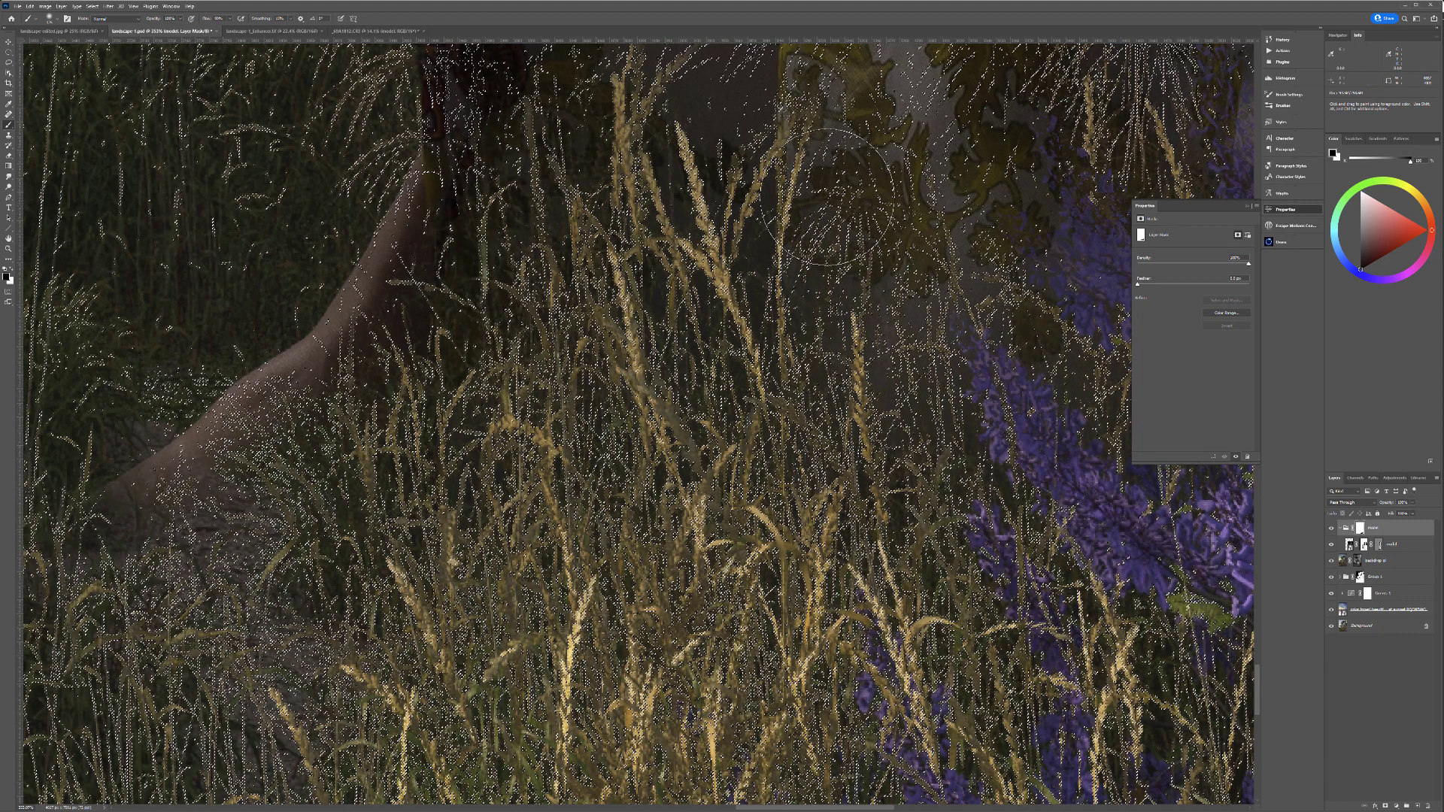
click(8, 52)
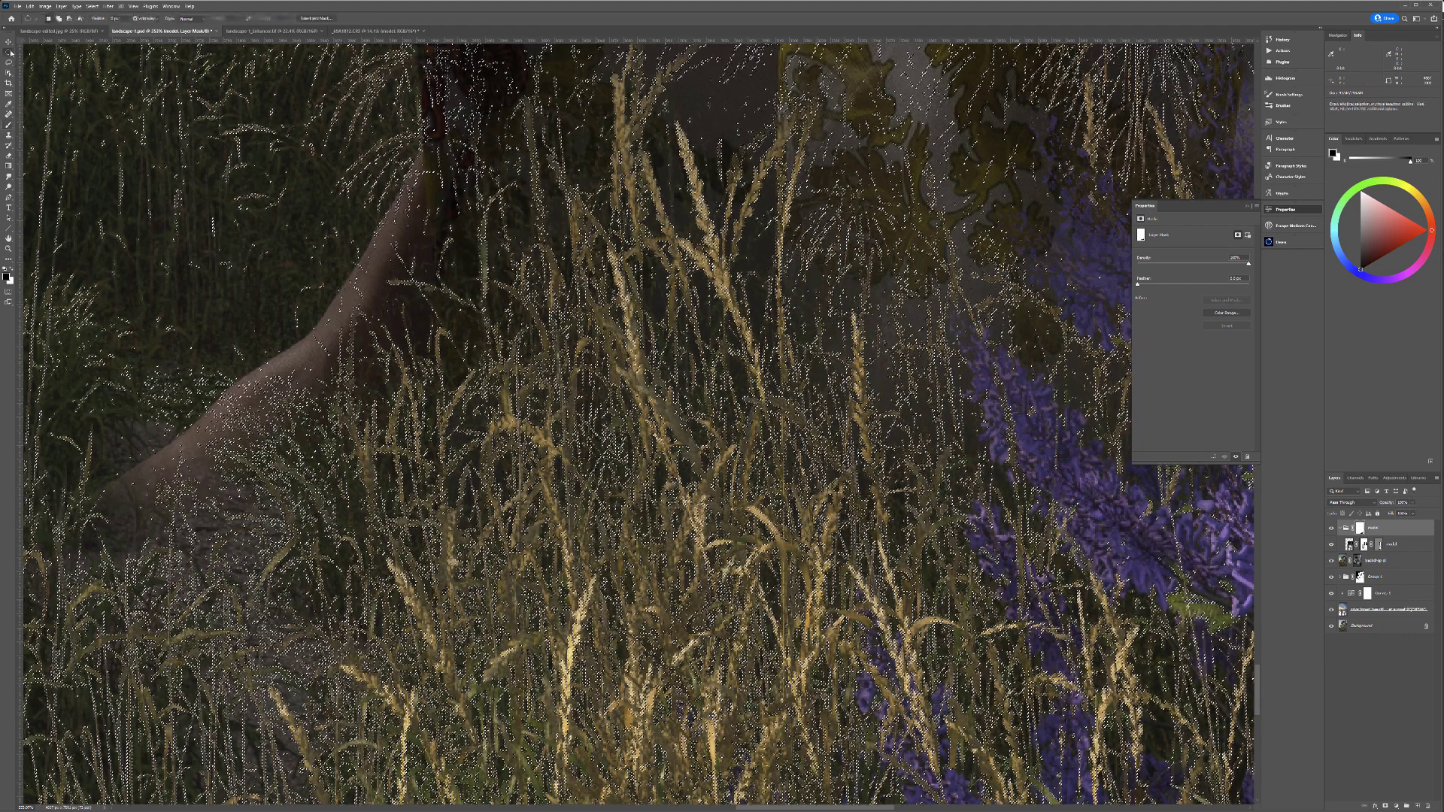
click(288, 212)
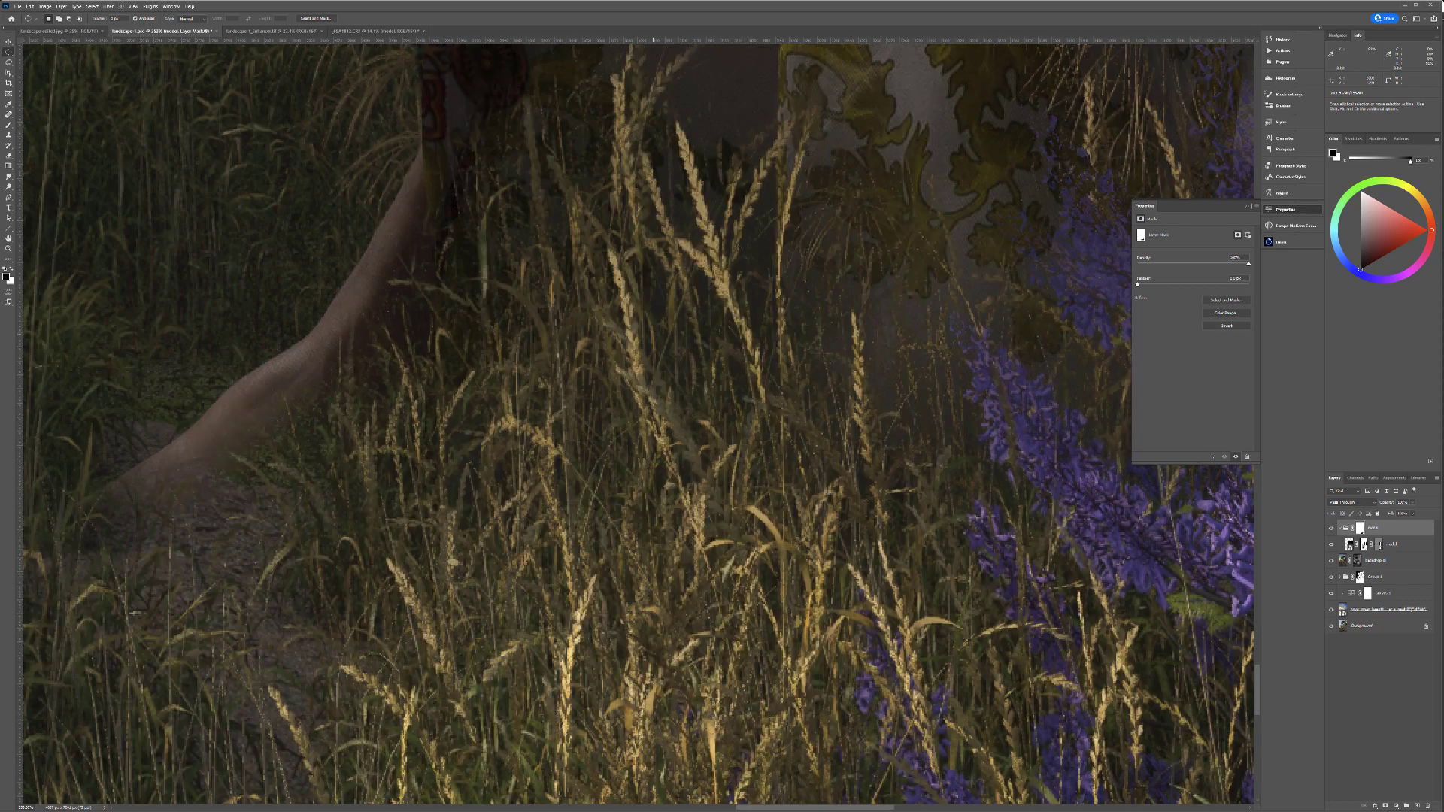
Step: Paint white on the group mask with a small brush to partly restore the foot and toes in the grass
alt+scroll(694, 286, down, 3)
alt+scroll(868, 304, down, 8)
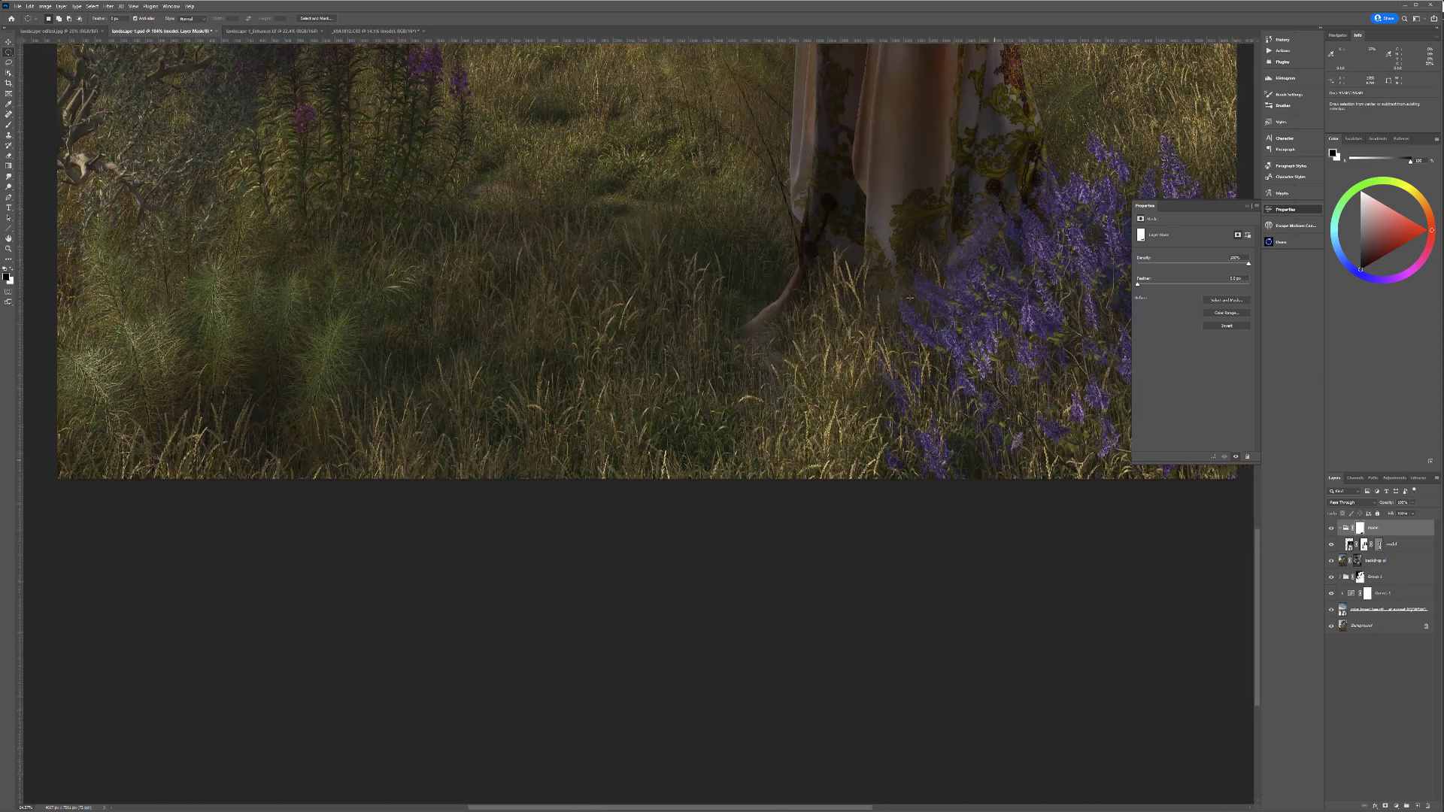
alt+scroll(860, 388, down, 5)
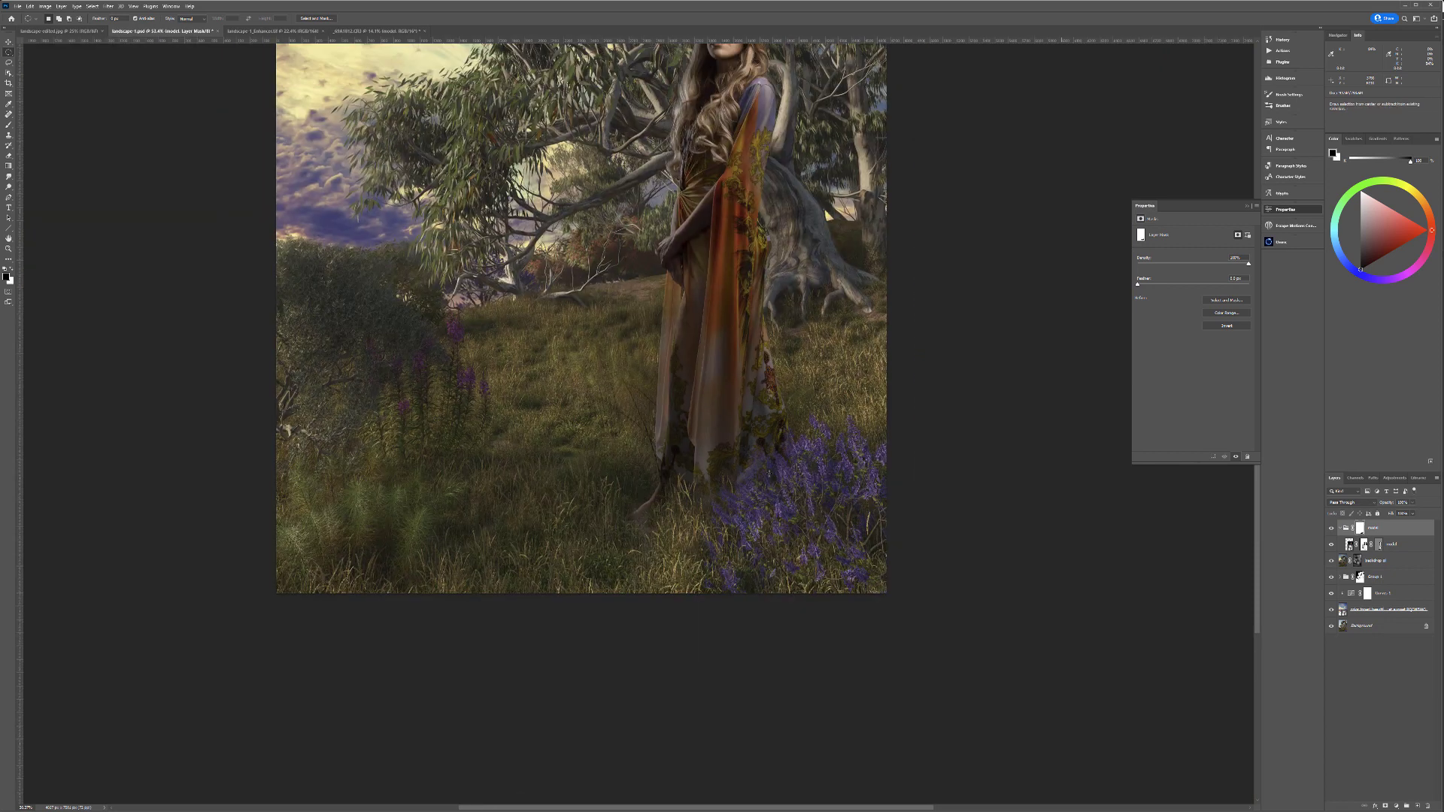
alt+scroll(604, 468, up, 10)
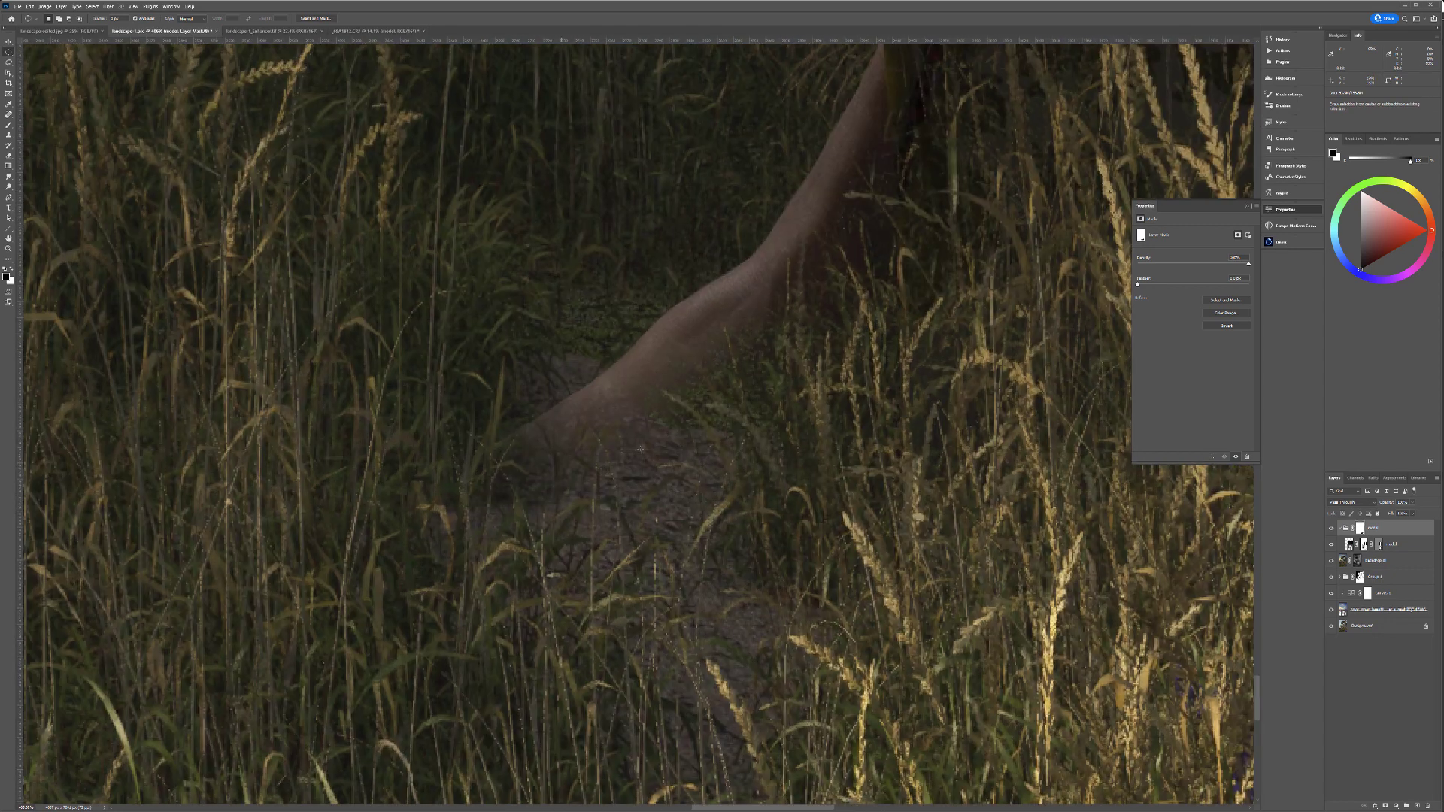
scroll(640, 449, up, 1)
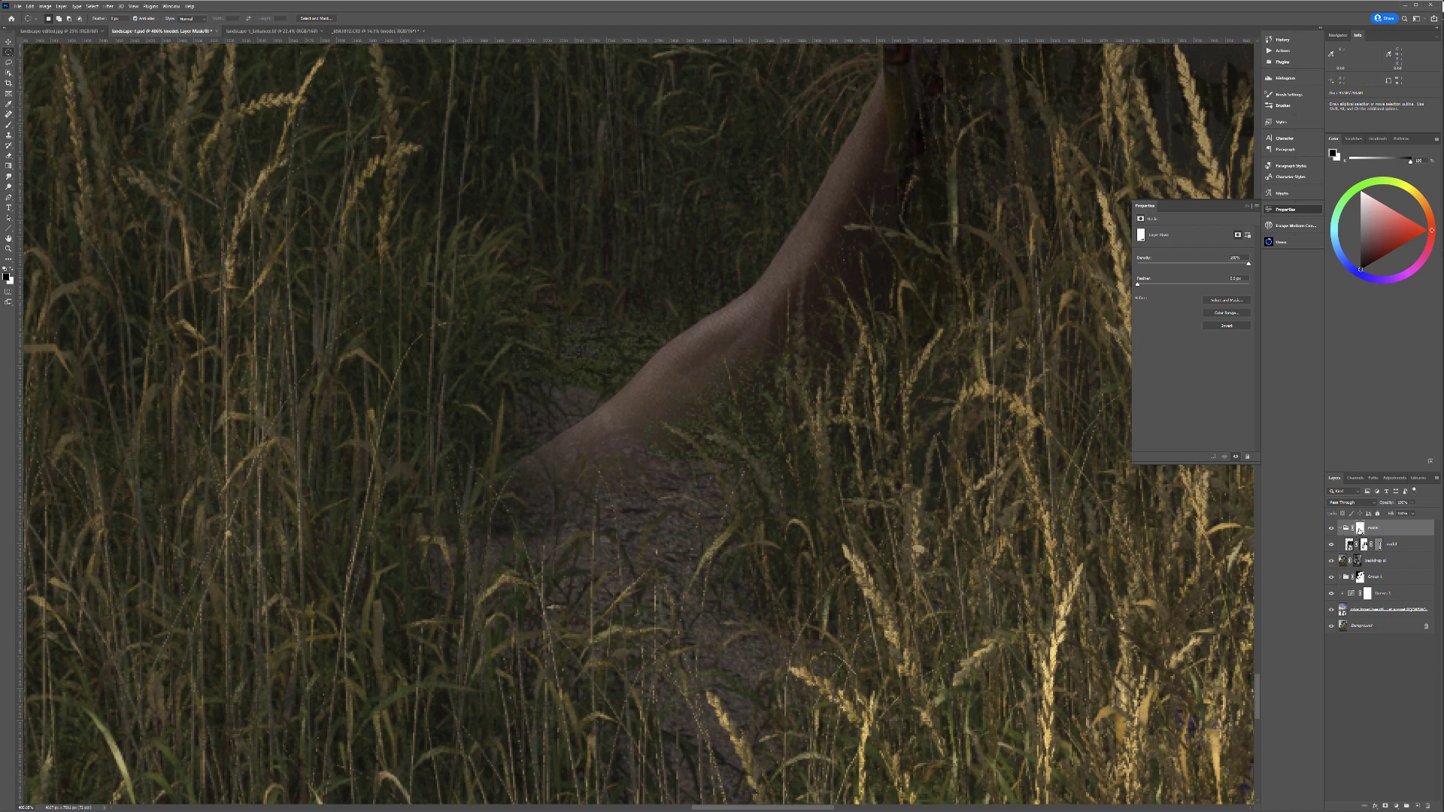
click(9, 126)
key(bracketleft)
key(bracketleft)
key(x)
drag(643, 470, 649, 459)
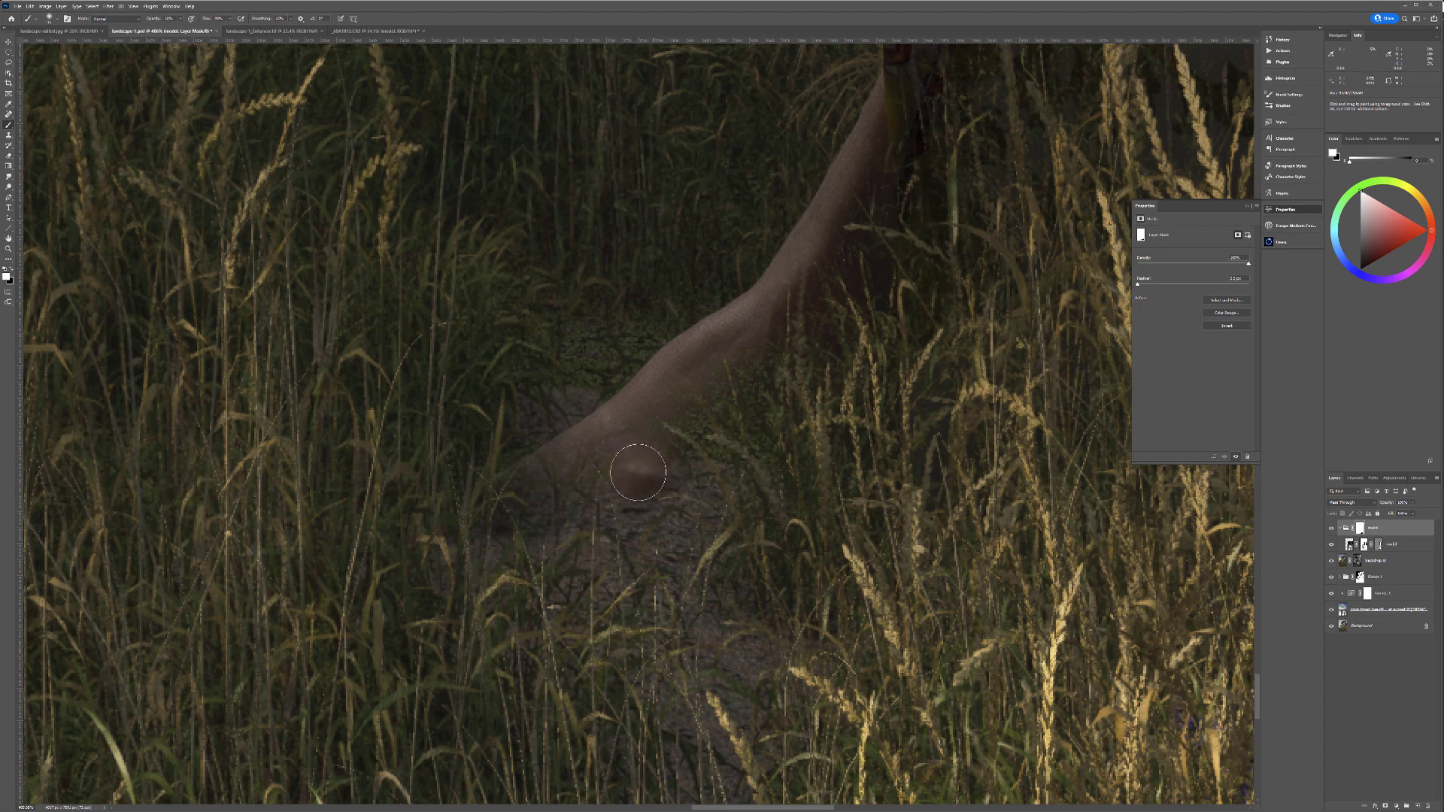
mouse_move(458, 502)
mouse_down()
mouse_move(526, 496)
mouse_move(603, 441)
mouse_move(656, 474)
mouse_move(697, 478)
mouse_move(700, 410)
mouse_move(703, 451)
mouse_move(749, 406)
mouse_move(726, 479)
mouse_move(641, 503)
mouse_move(705, 512)
mouse_move(663, 514)
mouse_up()
key([)
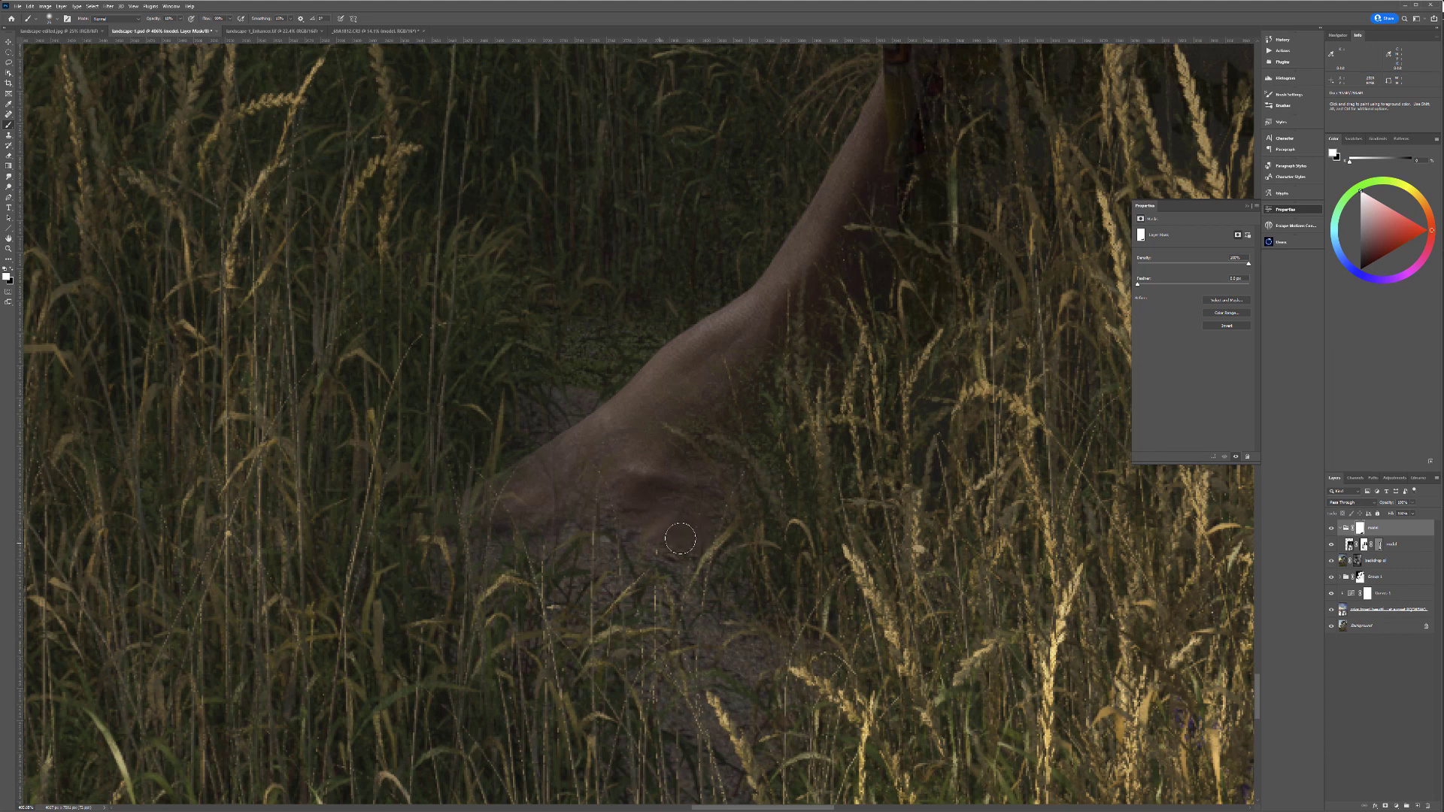
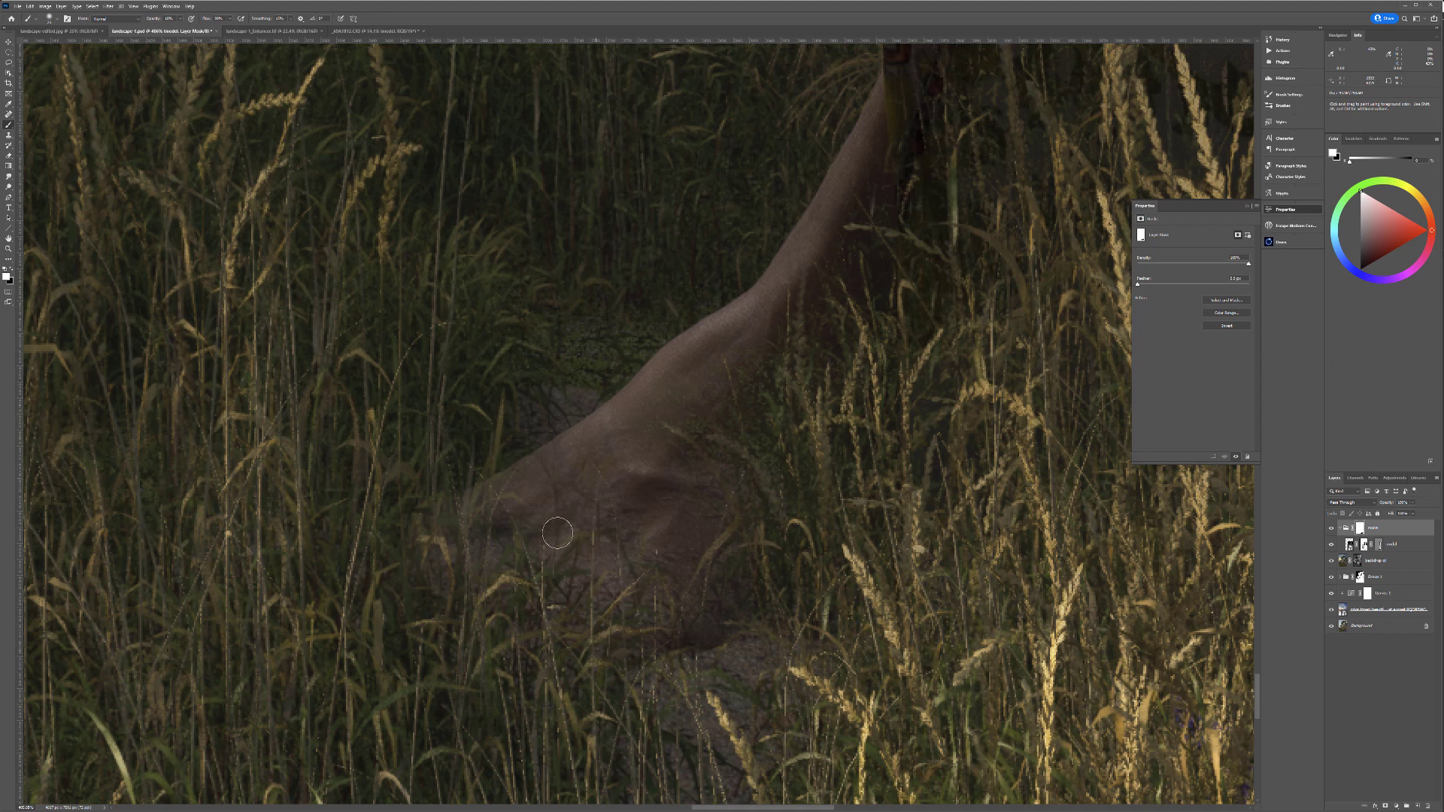
scroll(792, 544, down, 4)
drag(751, 579, 294, 713)
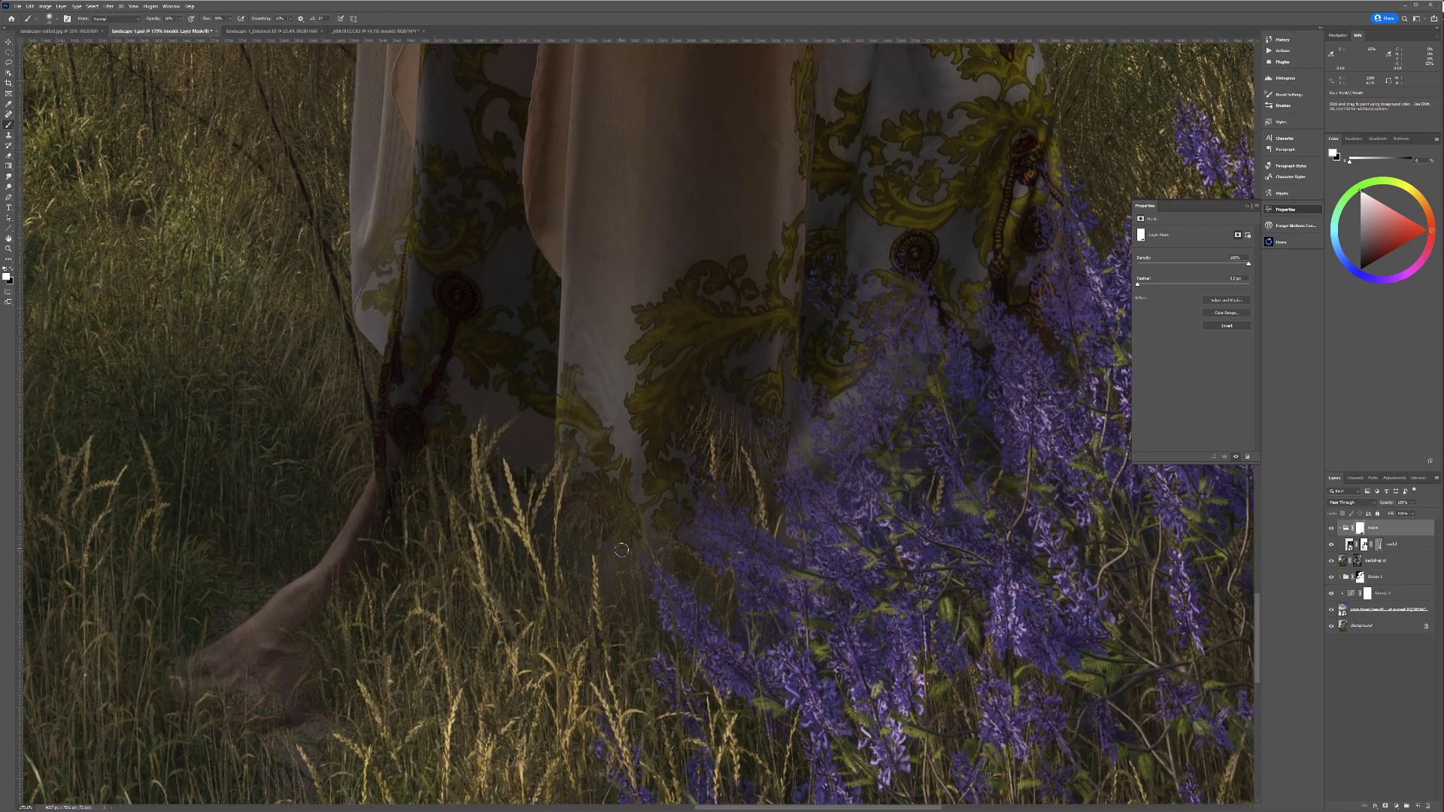
Step: Add a new empty layer above the model group and name it gdb
scroll(620, 549, down, 3)
scroll(648, 564, down, 4)
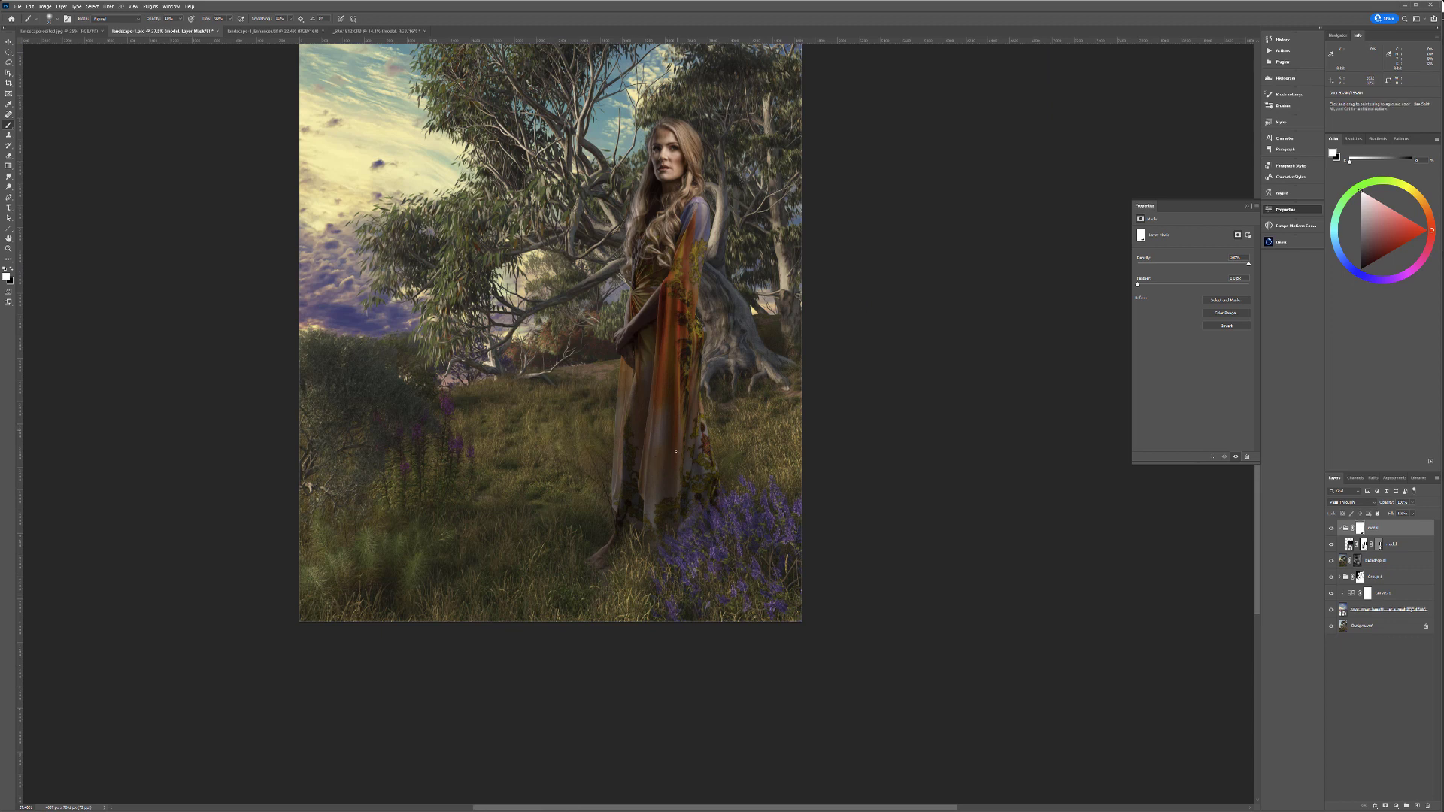
scroll(670, 483, down, 8)
scroll(670, 483, up, 6)
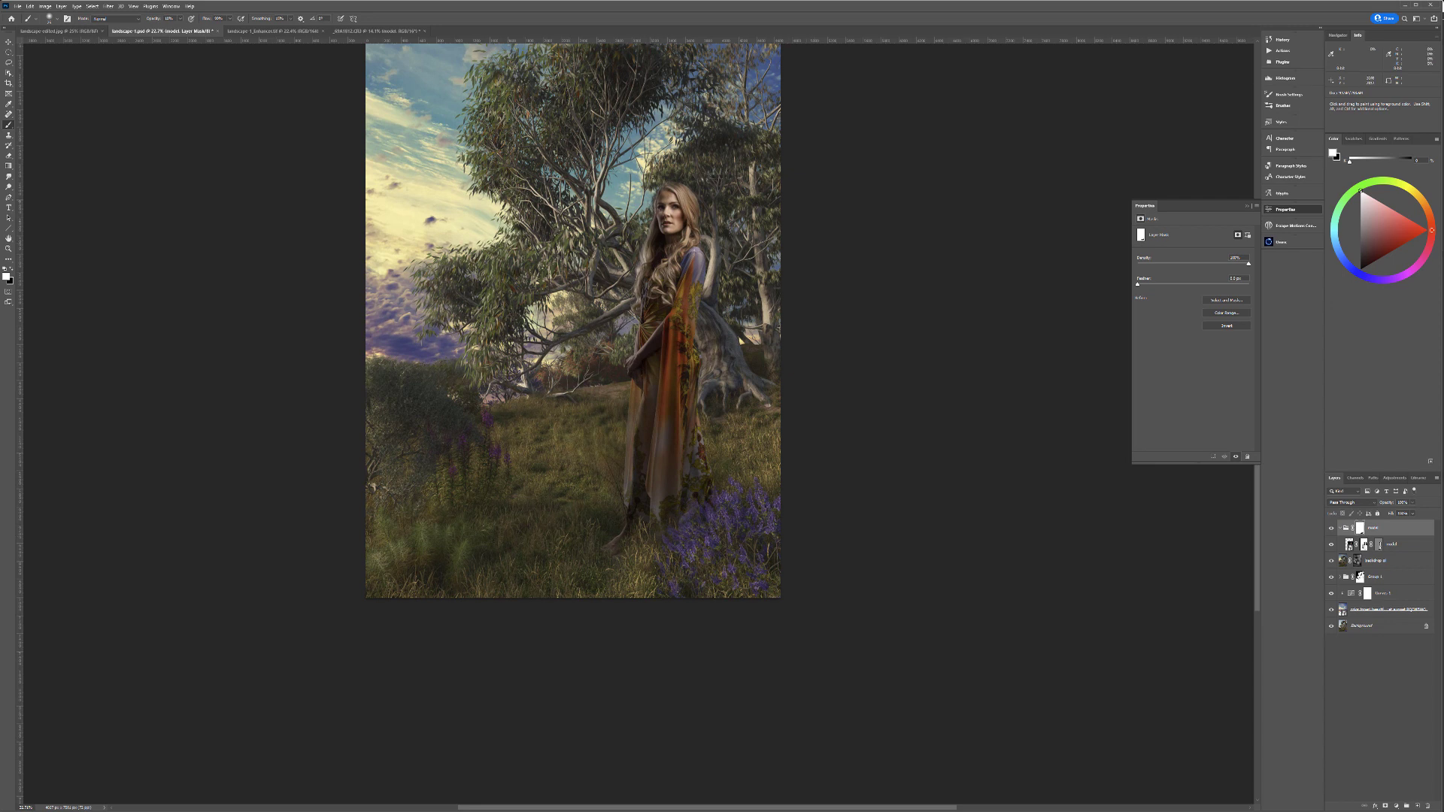
click(1417, 804)
drag(1370, 546, 1388, 520)
double_click(1358, 528)
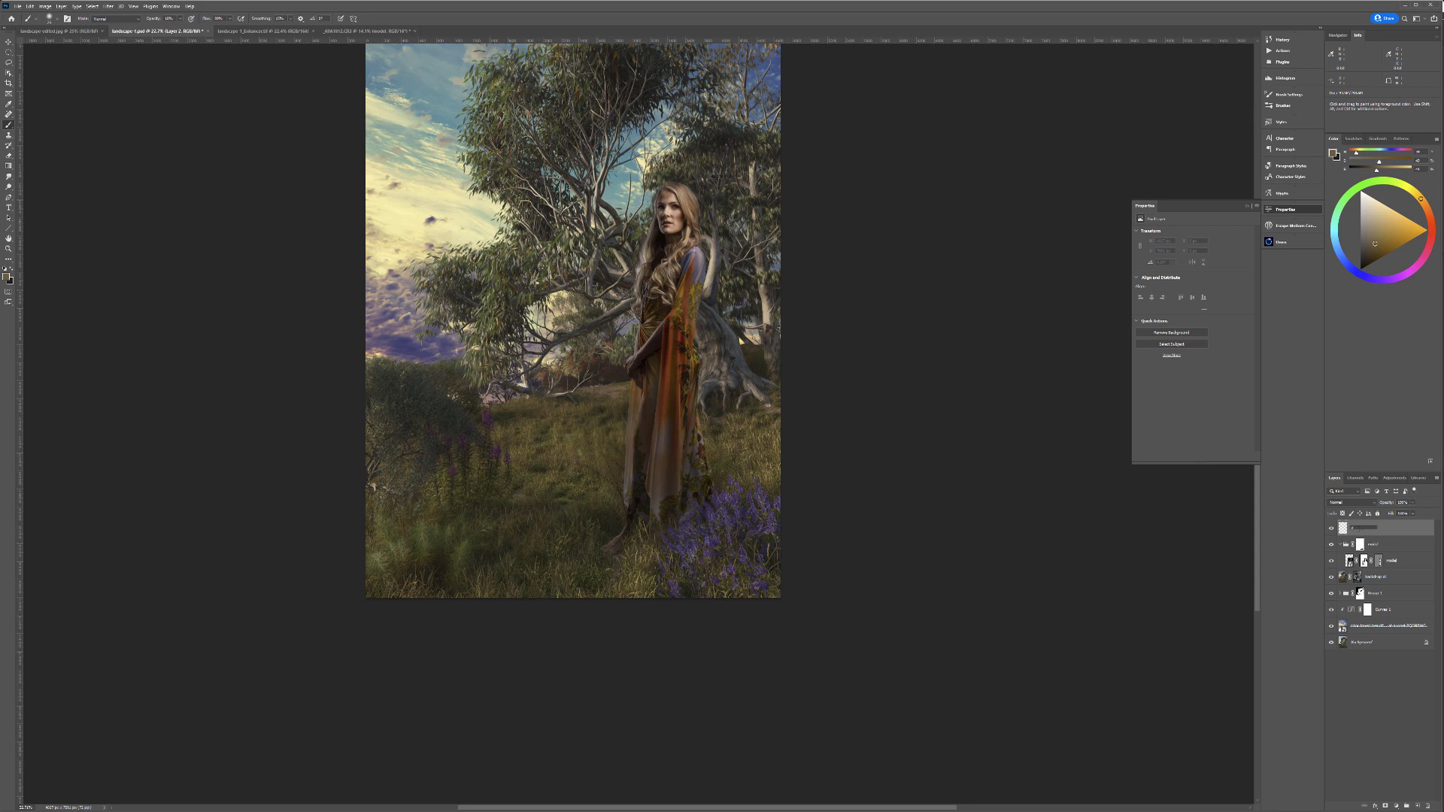
text(gdb)
key(Return)
Step: Fill the gdb layer with 50% gray, clip it to the model group and set its blending mode to Soft Light
key(shift+F5)
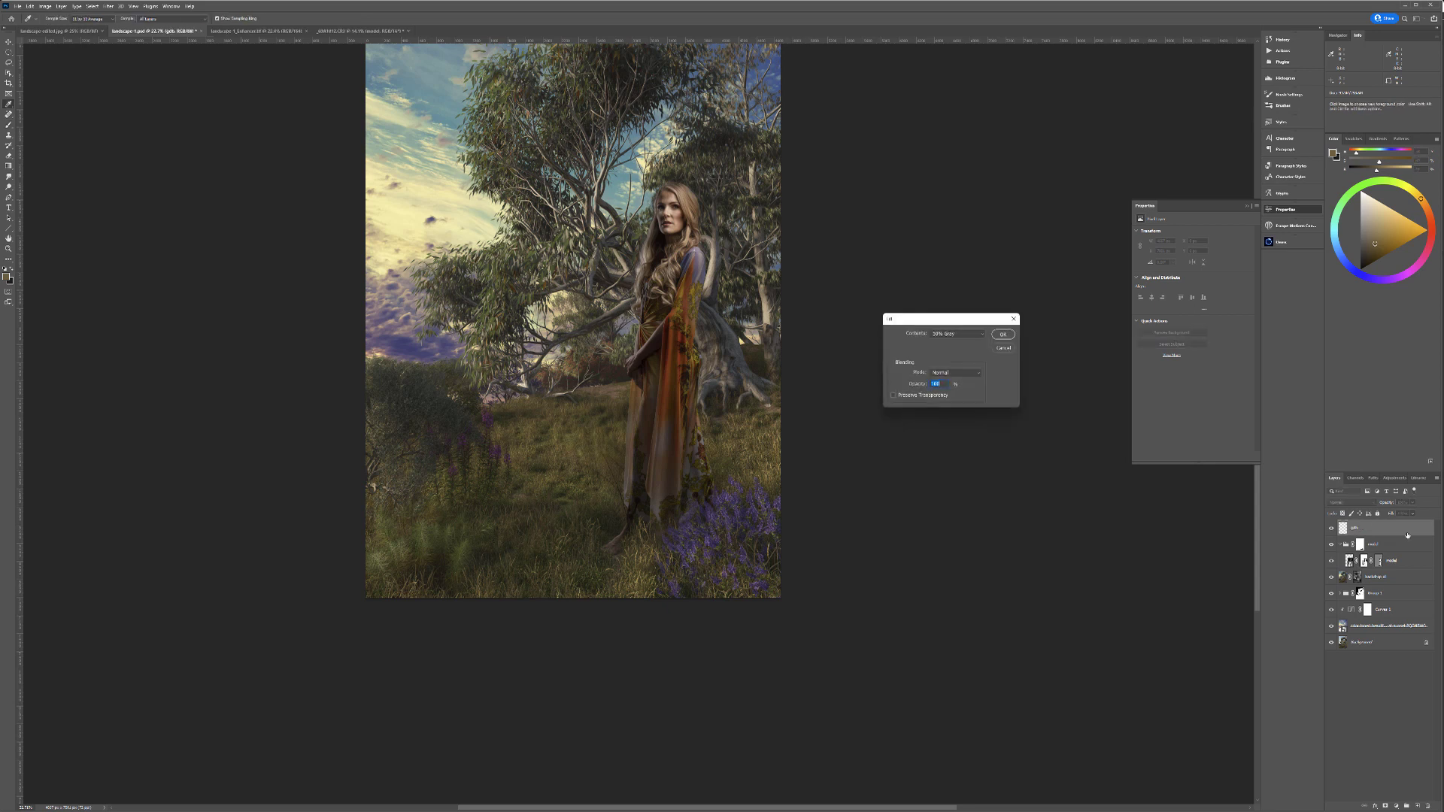
key(Return)
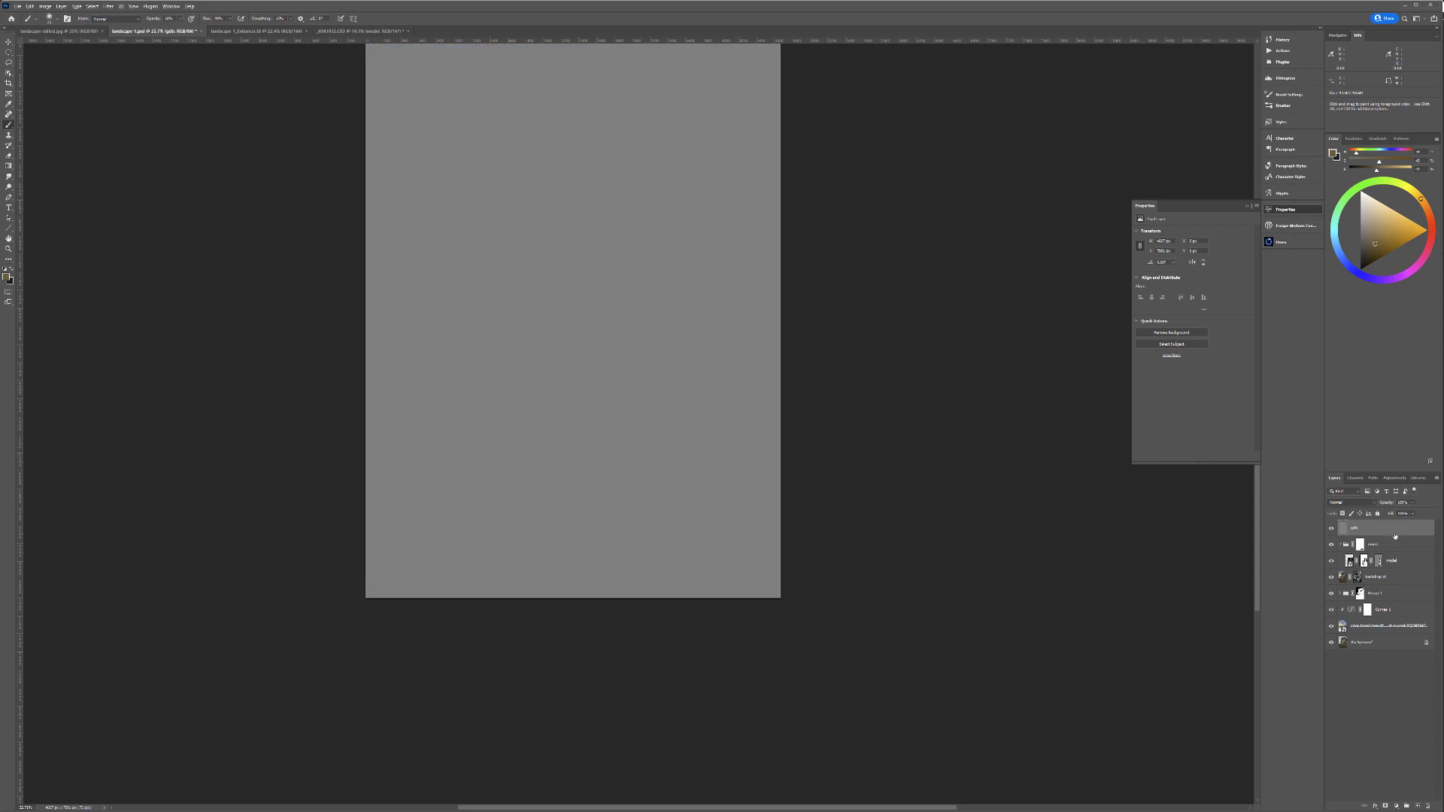
alt+click(1398, 535)
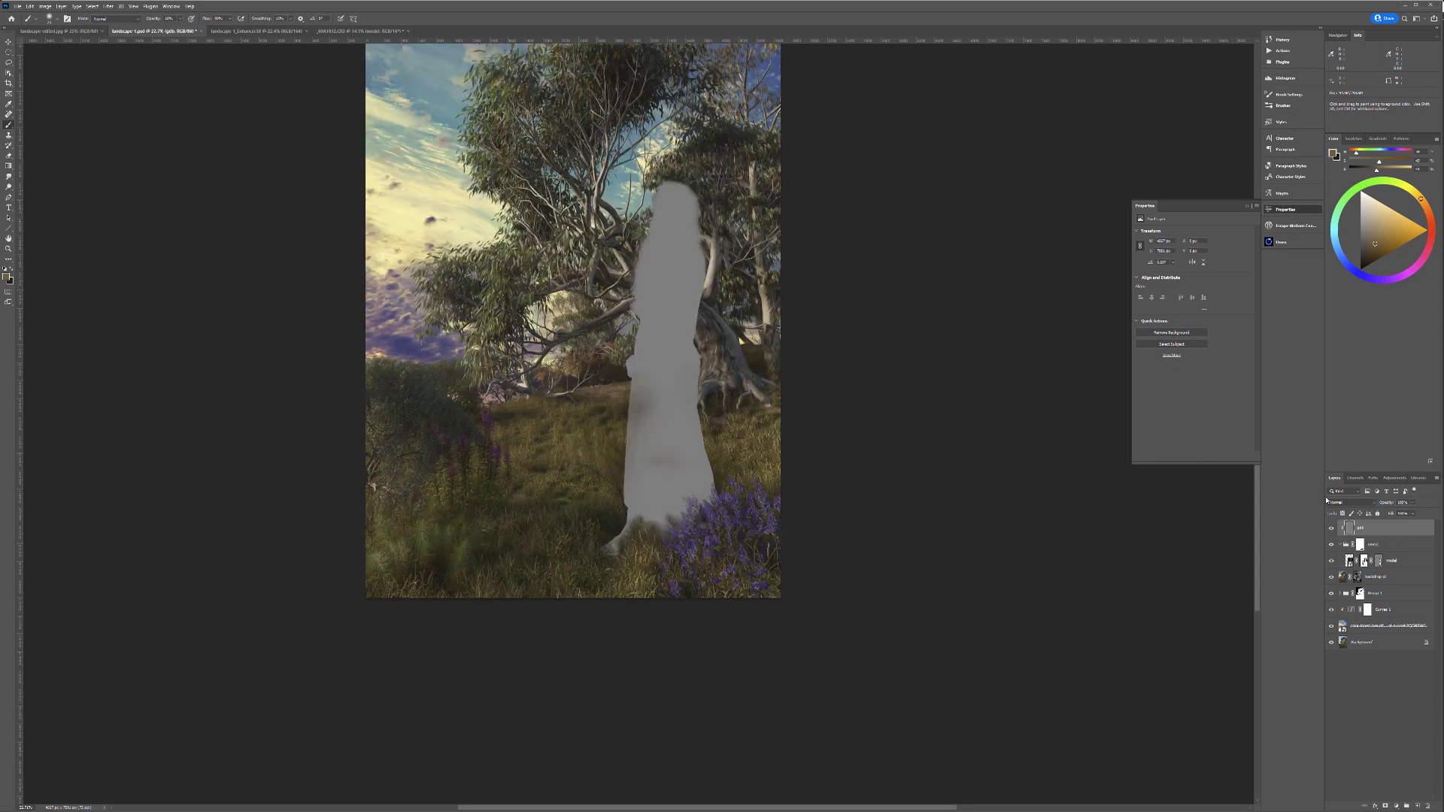
click(1353, 502)
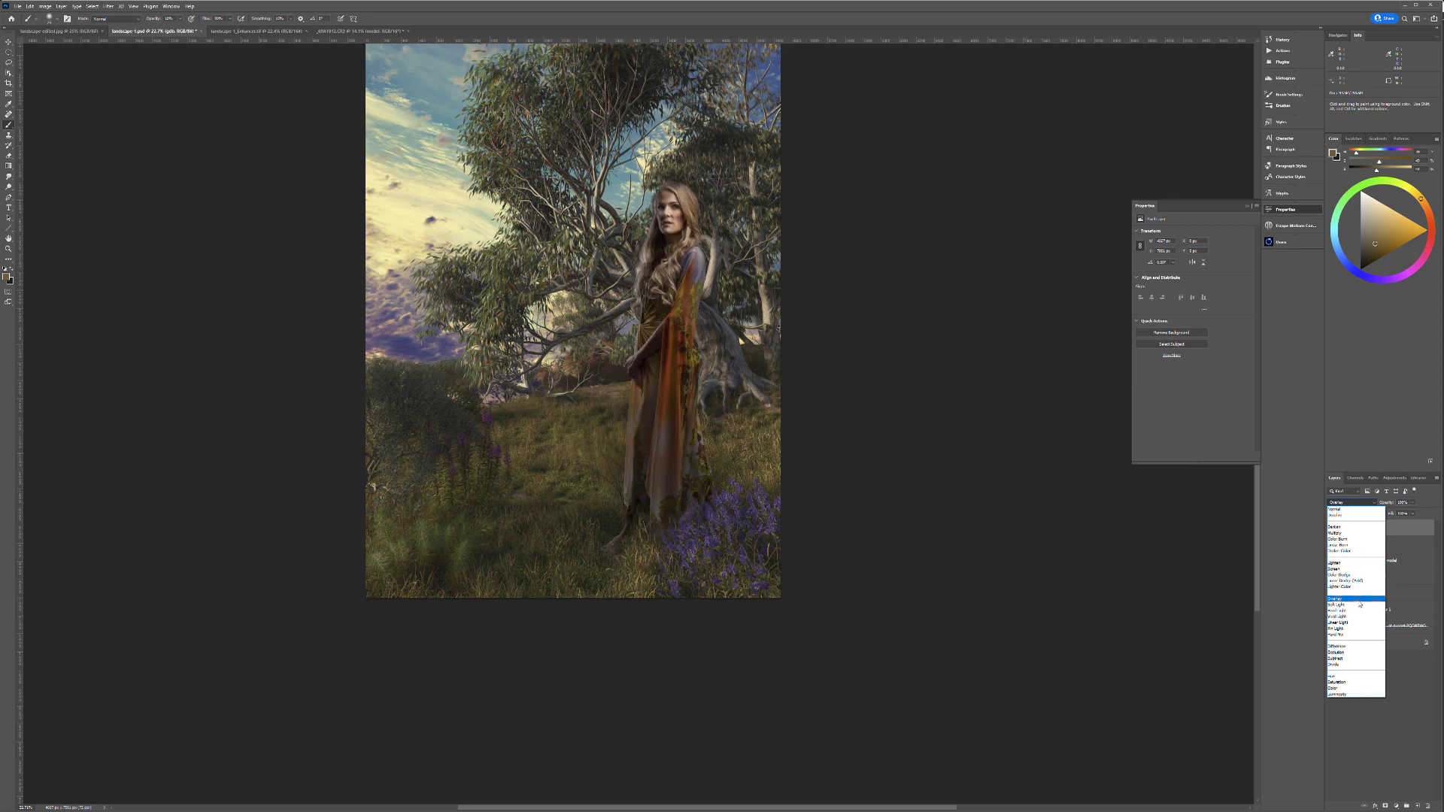
click(1358, 606)
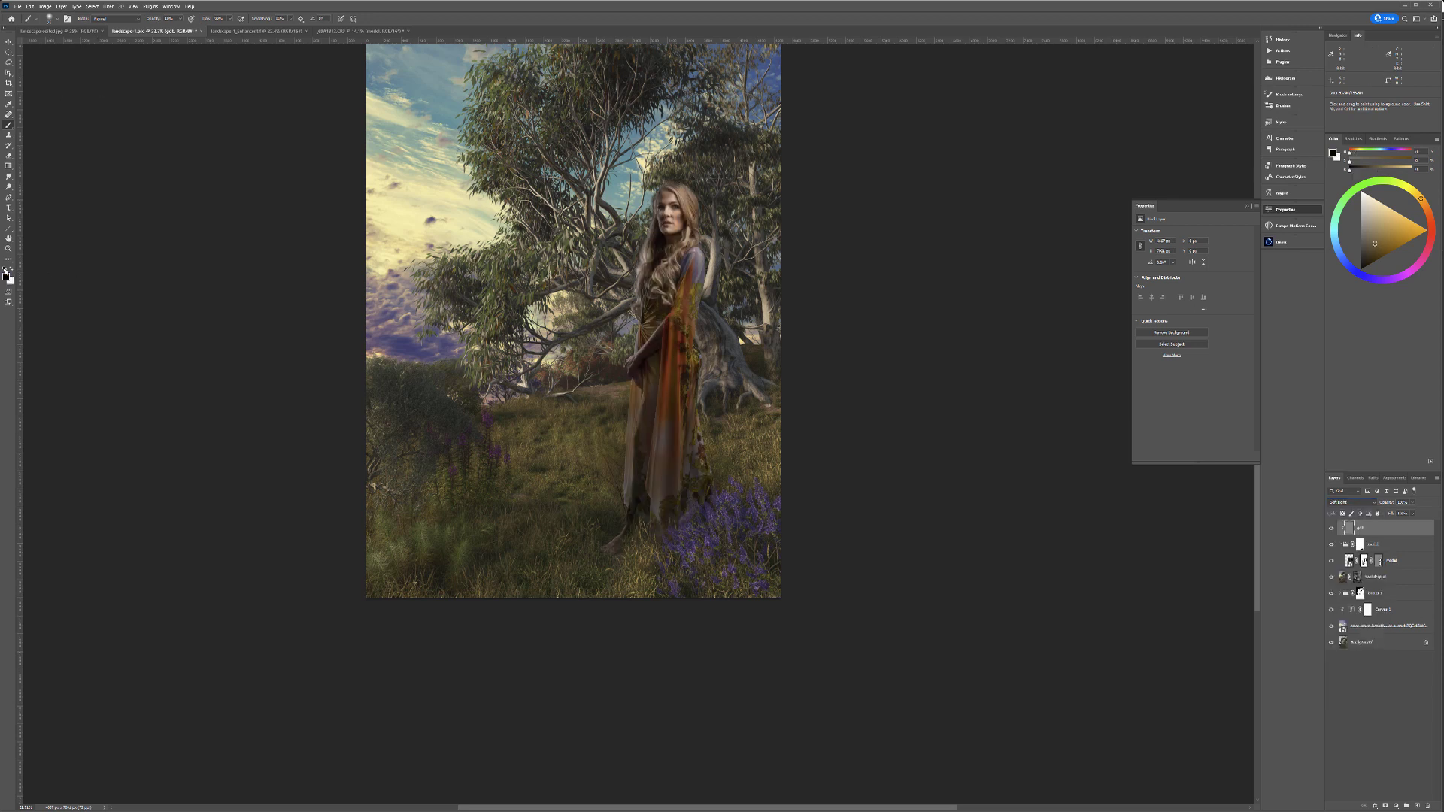
Step: Dodge and burn the woman on the gdb layer using a larger soft brush with white for highlights and black for shadows
click(8, 269)
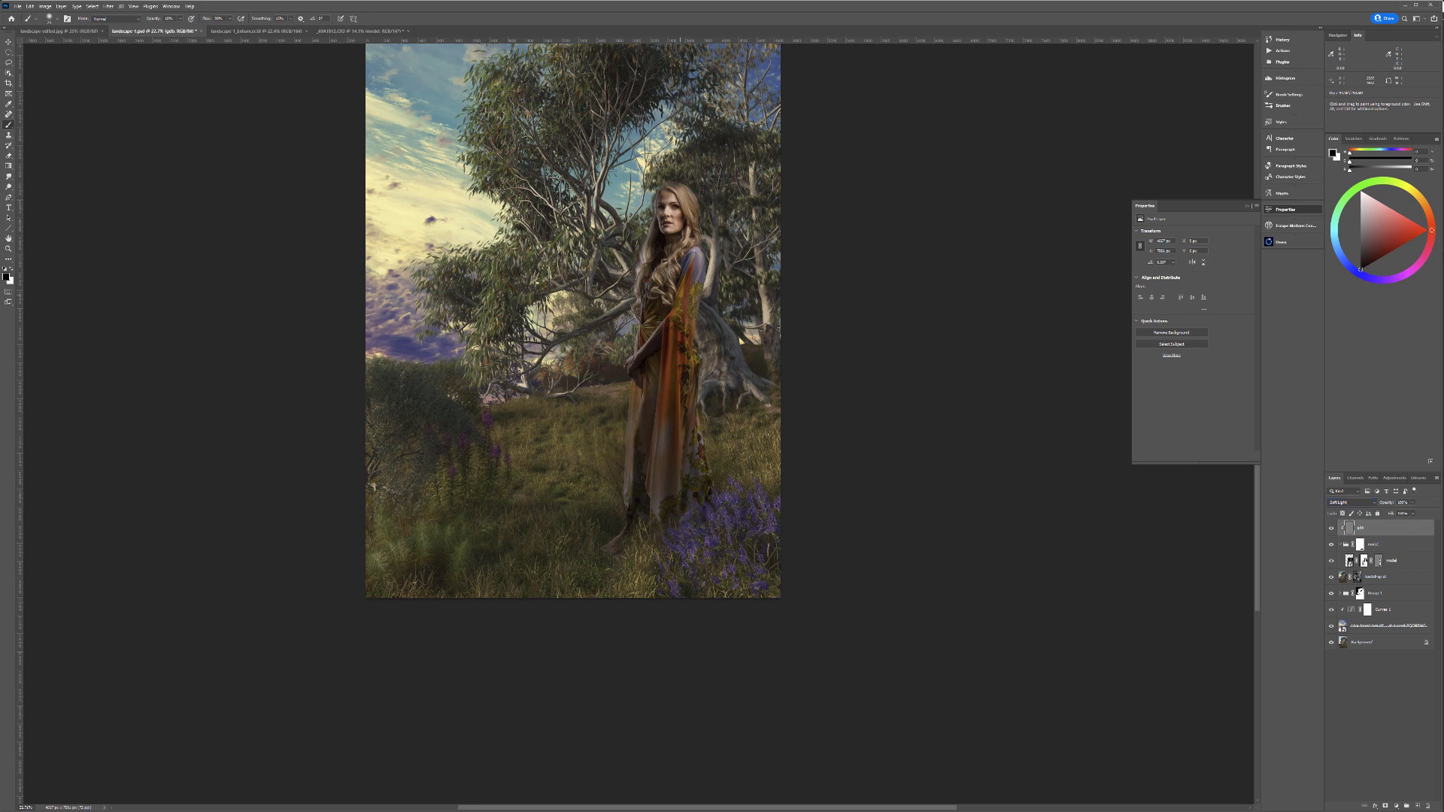
scroll(682, 401, up, 3)
scroll(715, 482, down, 3)
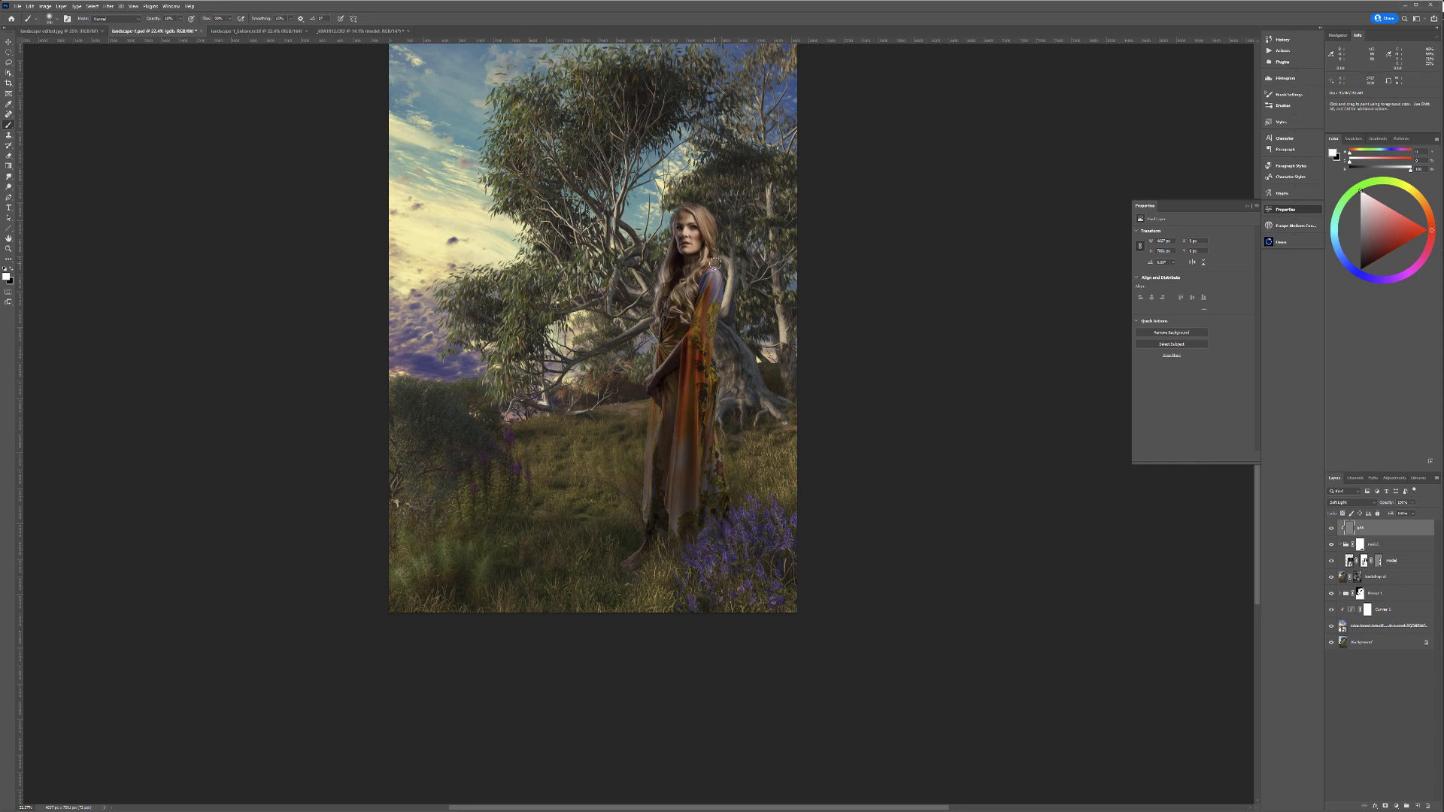
key(bracketright)
key(bracketright)
key(bracketright)
key(bracketright)
key(bracketright)
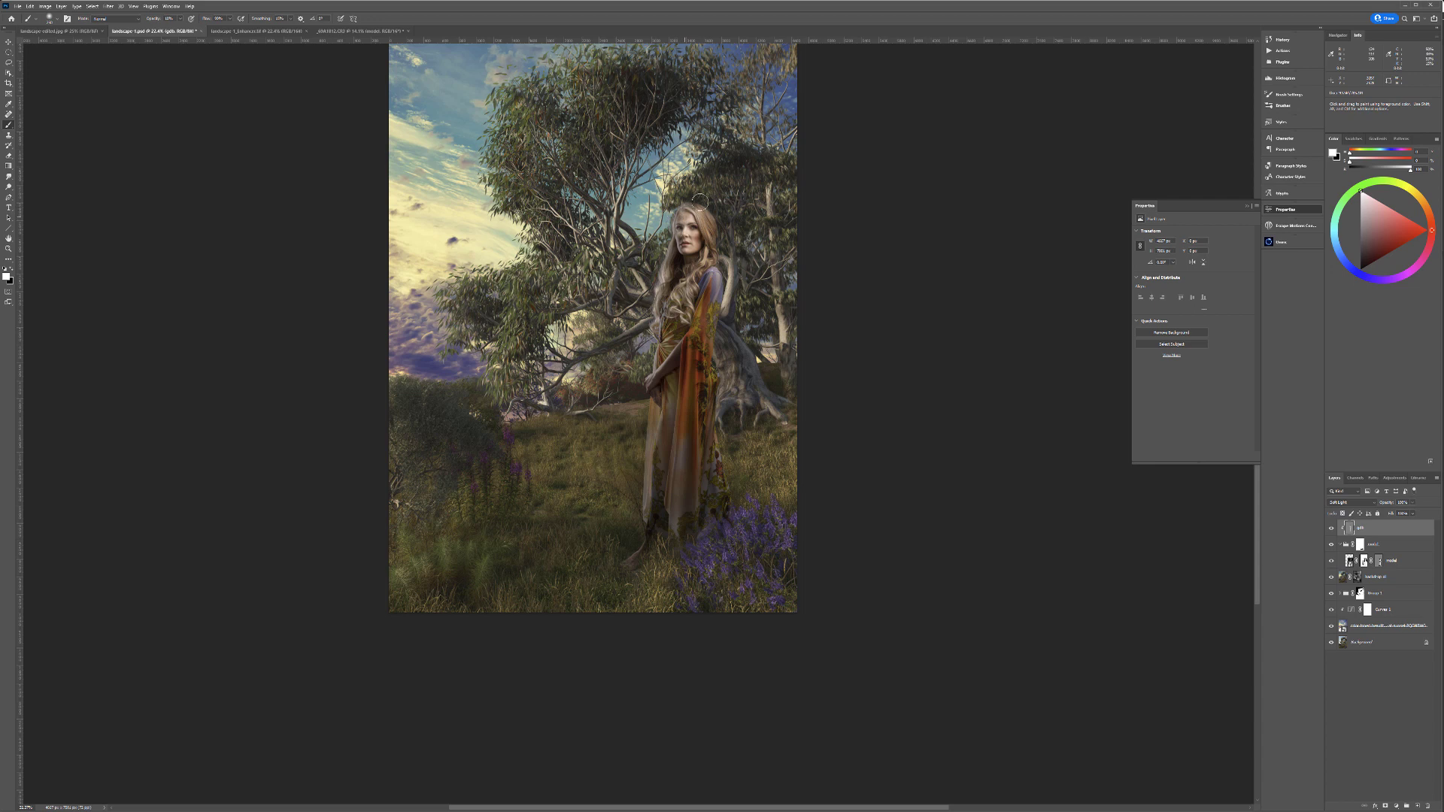
key(x)
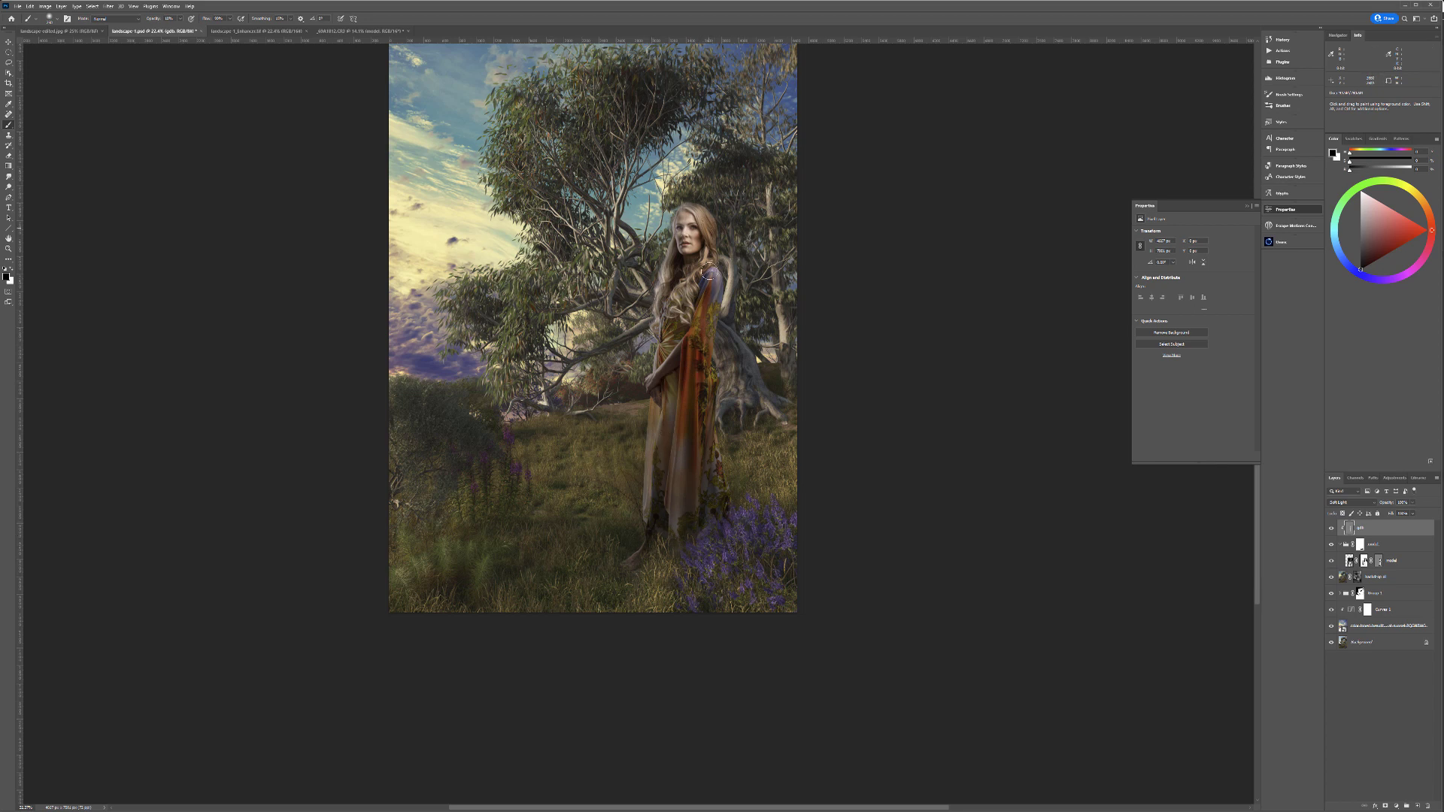
key(x)
Step: Compare the woman with and without the gdb dodge-and-burn layer, and check the result at full-image view
click(1331, 528)
click(1331, 529)
click(1330, 529)
click(1331, 529)
click(1330, 529)
click(1330, 529)
scroll(710, 474, down, 6)
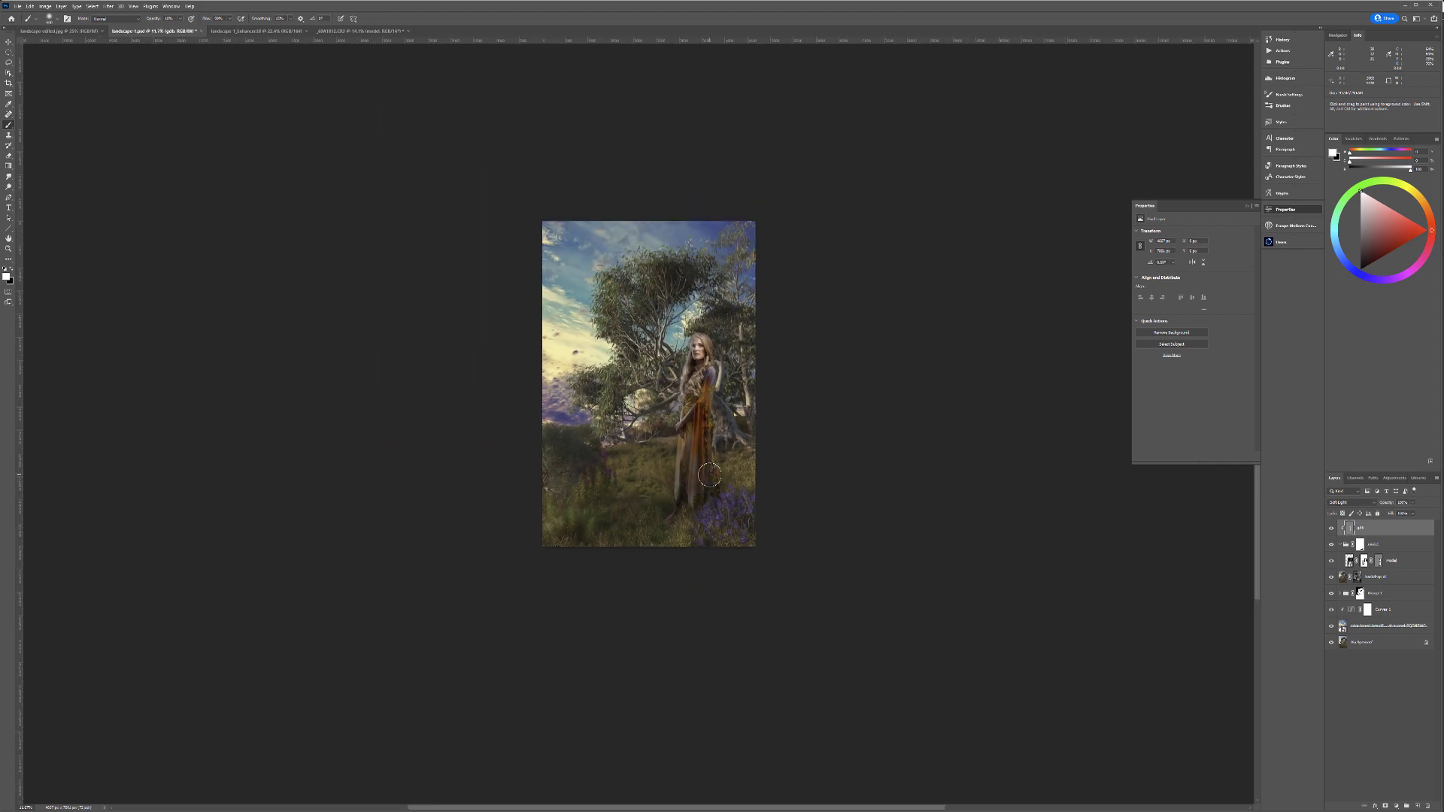
scroll(710, 475, up, 7)
scroll(707, 381, down, 1)
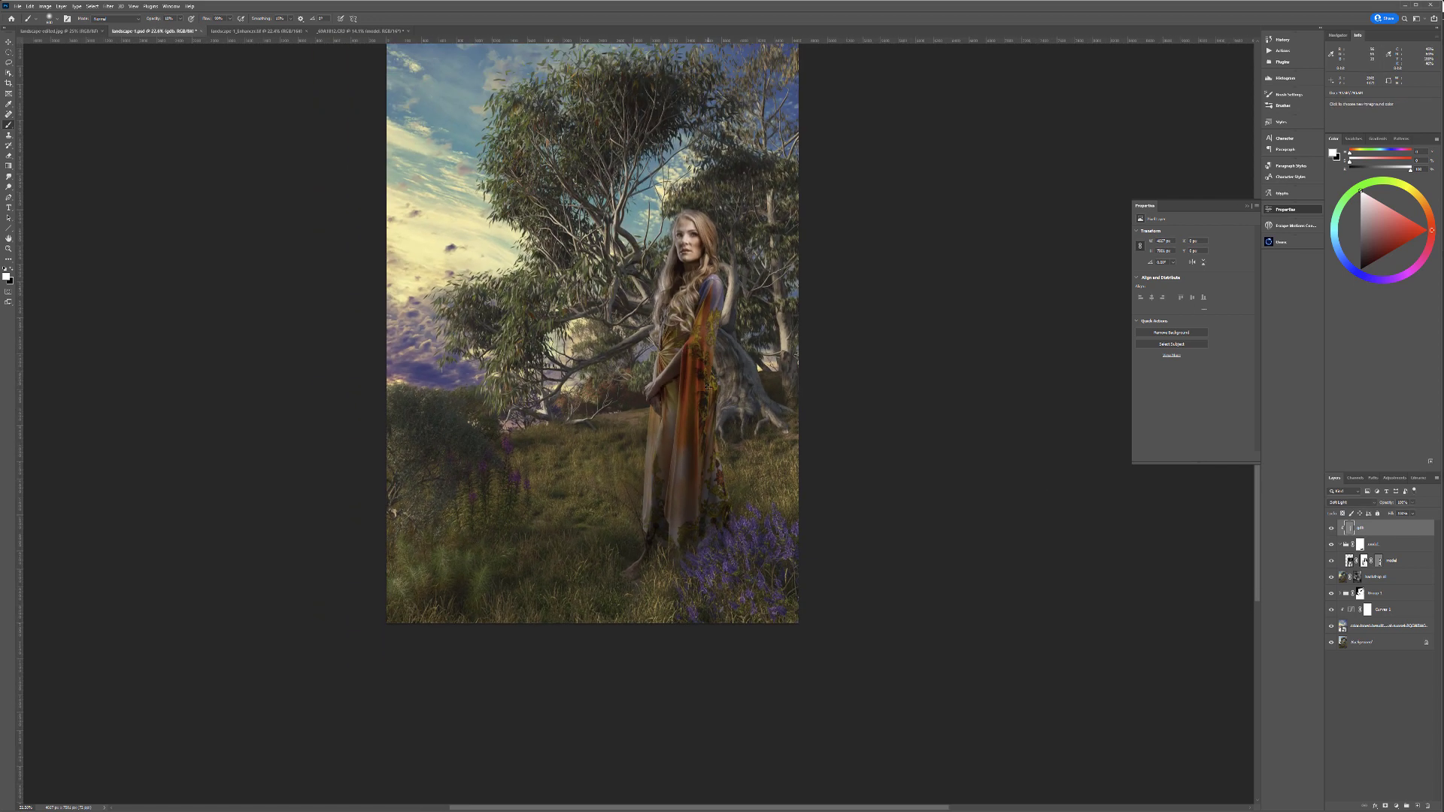
Step: Add a Curves adjustment layer above the gdb layer, name it color and clip it to the model group
click(1404, 806)
click(1417, 705)
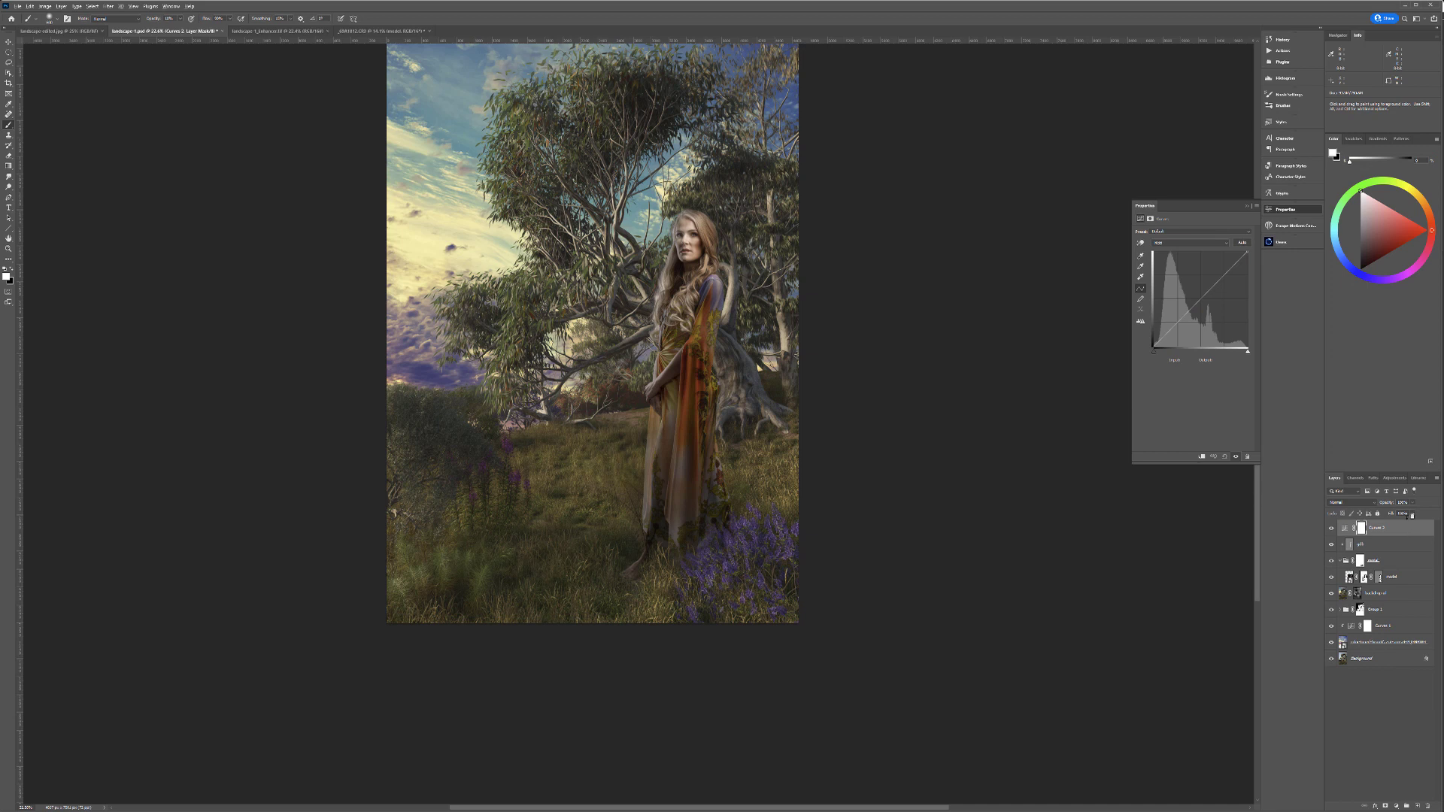
double_click(1378, 530)
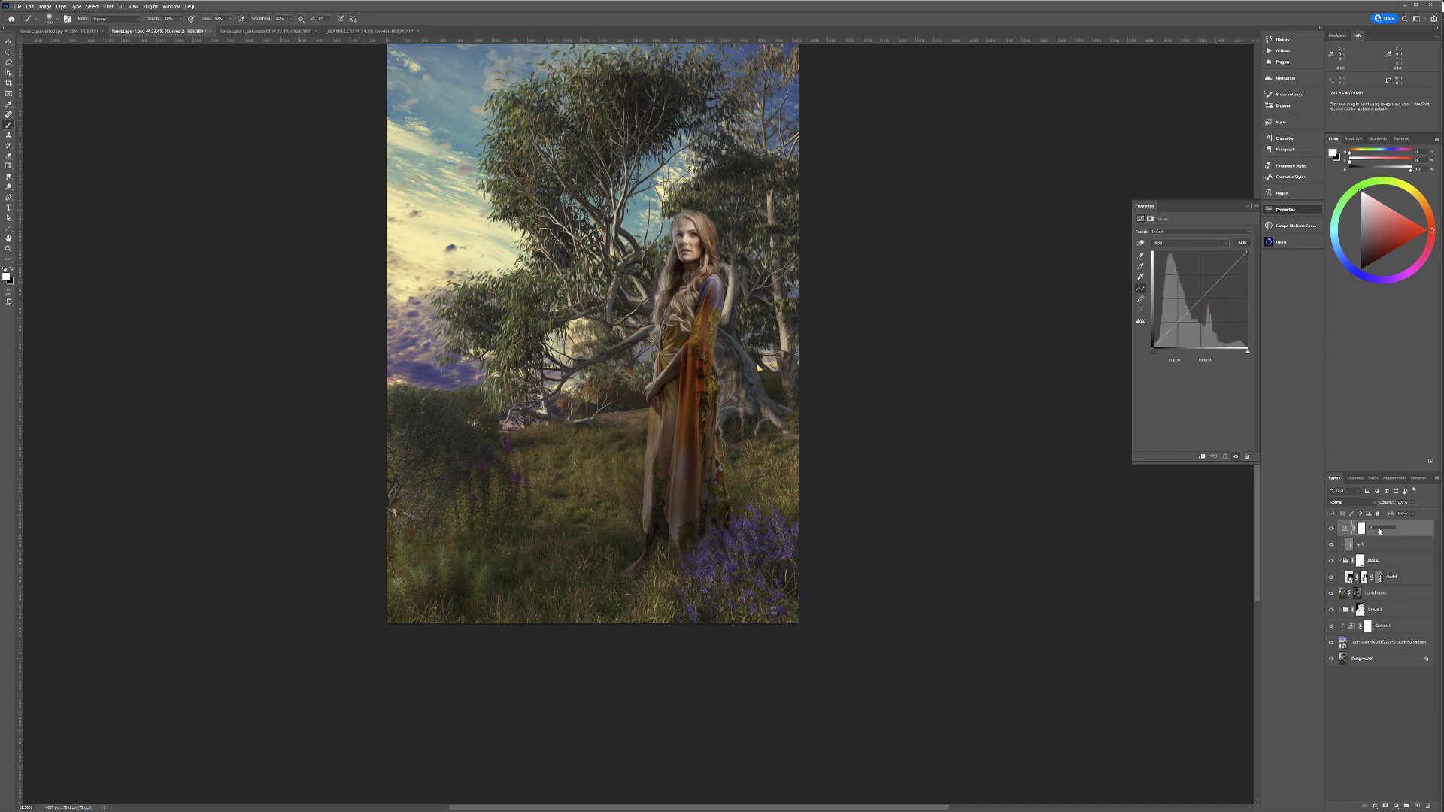
key(Return)
alt+click(1408, 535)
Step: Compare the scene with and without the model group, and set the clipped Curves layer's blending mode to Color
click(1340, 561)
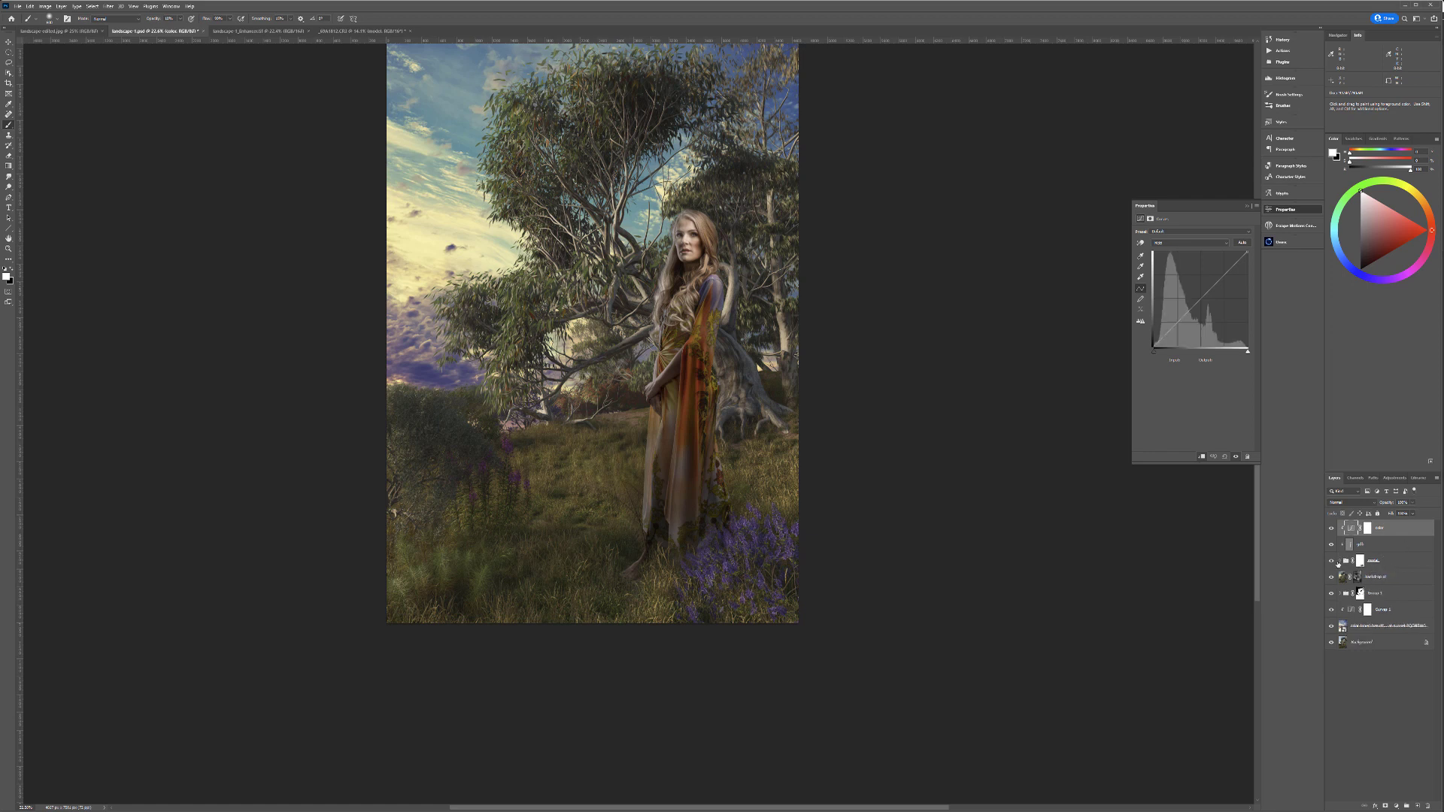
click(1332, 561)
click(1332, 561)
click(1332, 561)
click(1332, 561)
click(1362, 506)
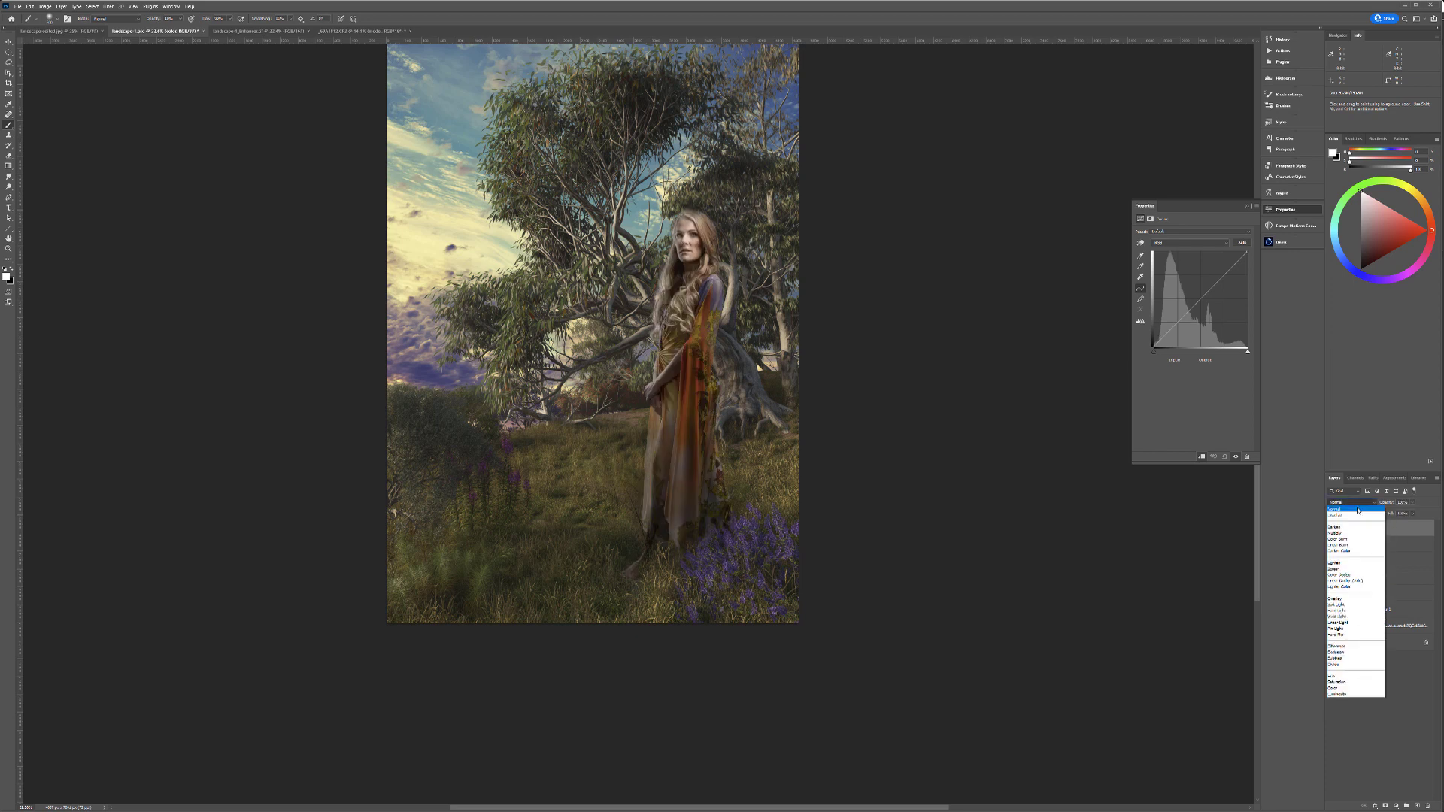
click(1358, 686)
Step: Slightly shift the midpoints of the Blue and Red channel curves to match the woman's color to the landscape
click(1171, 245)
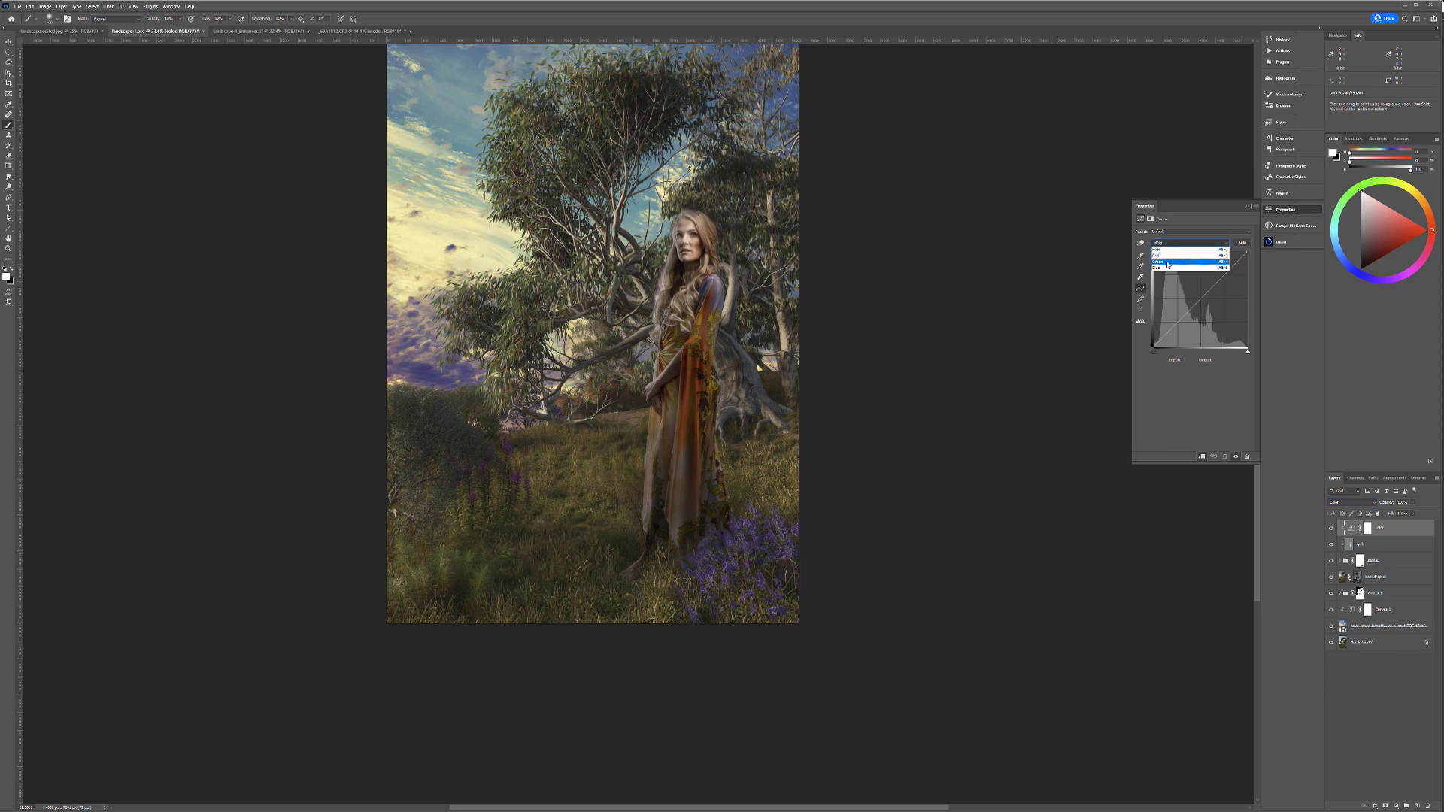
click(1177, 271)
drag(1207, 297, 1209, 298)
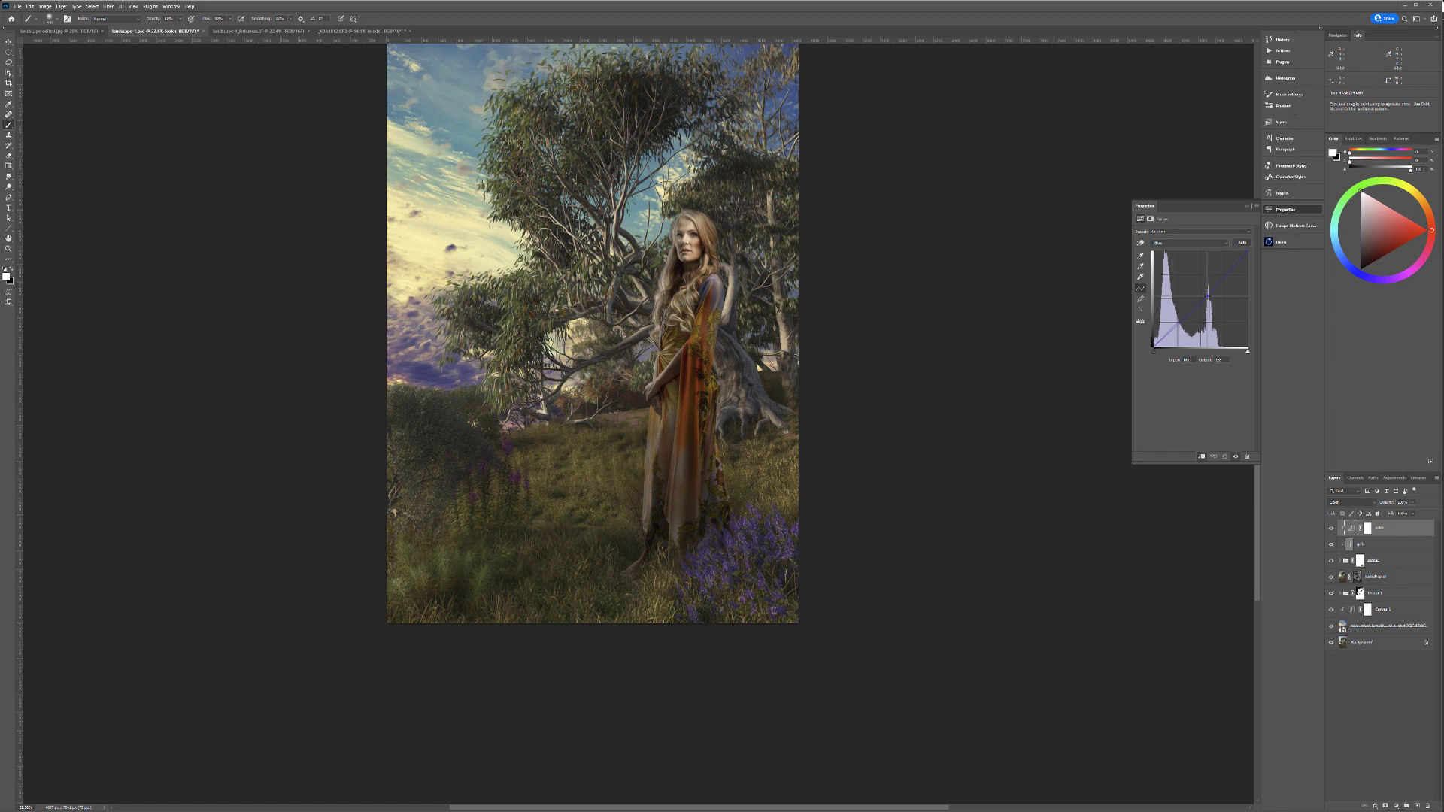
click(1189, 243)
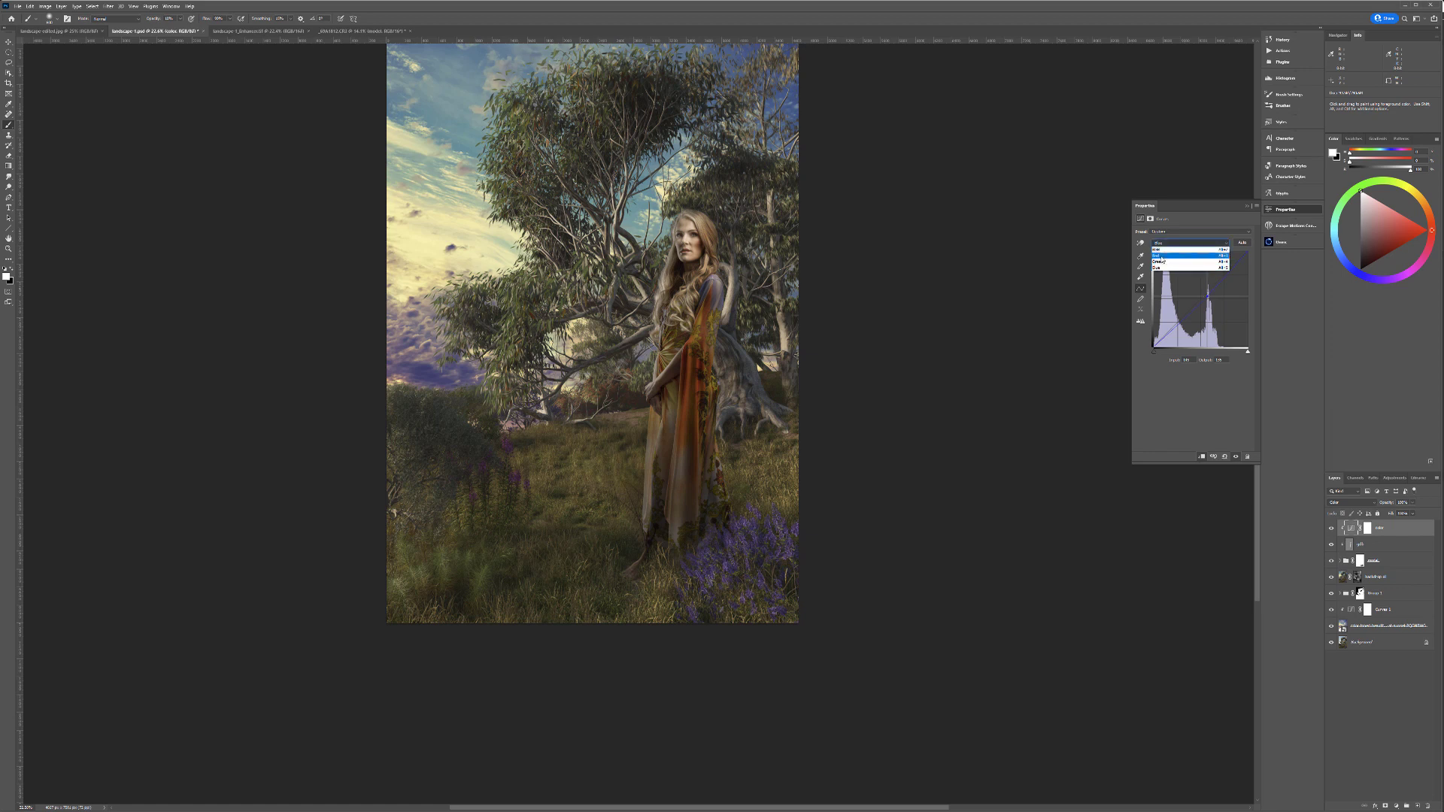
click(1184, 255)
drag(1196, 298, 1202, 299)
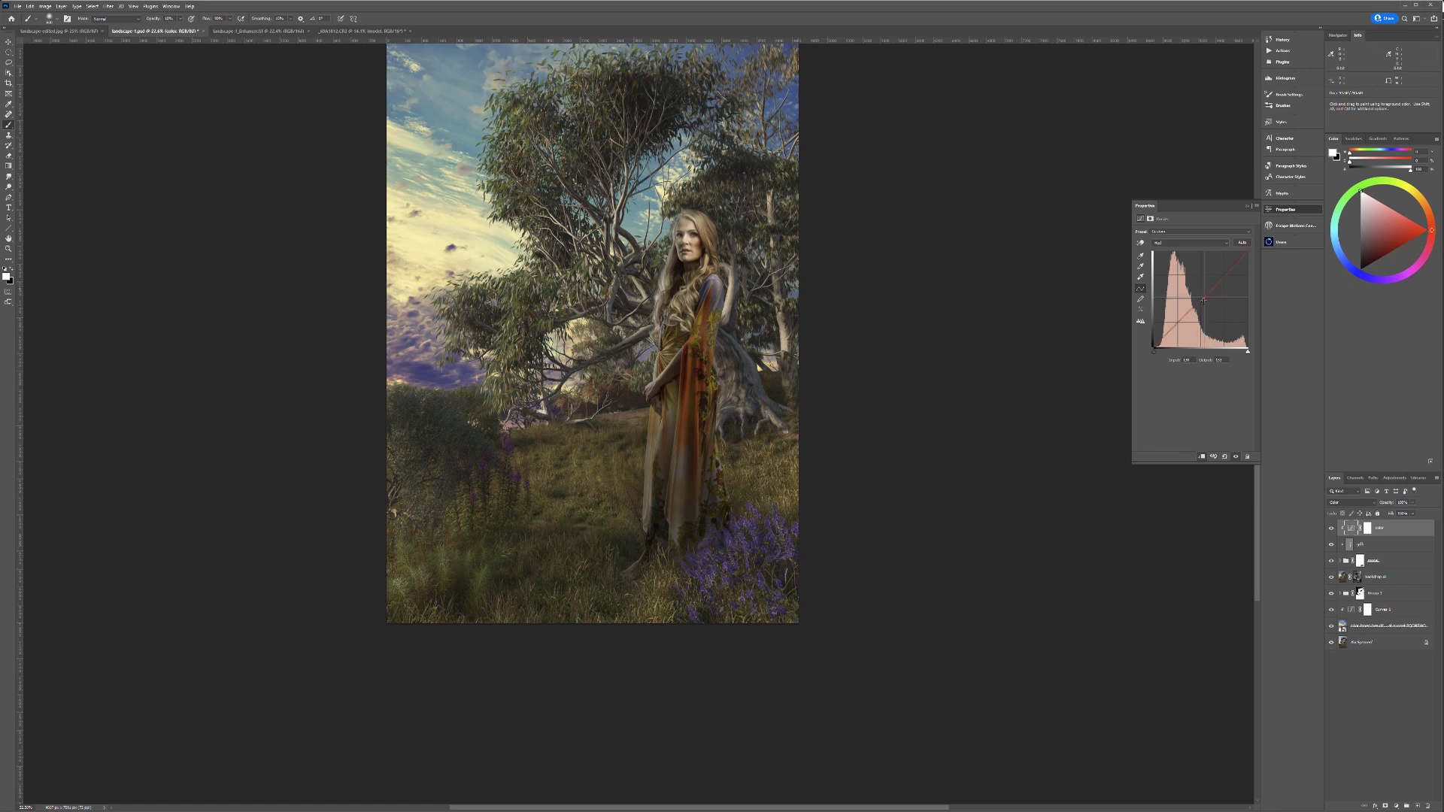
click(8, 41)
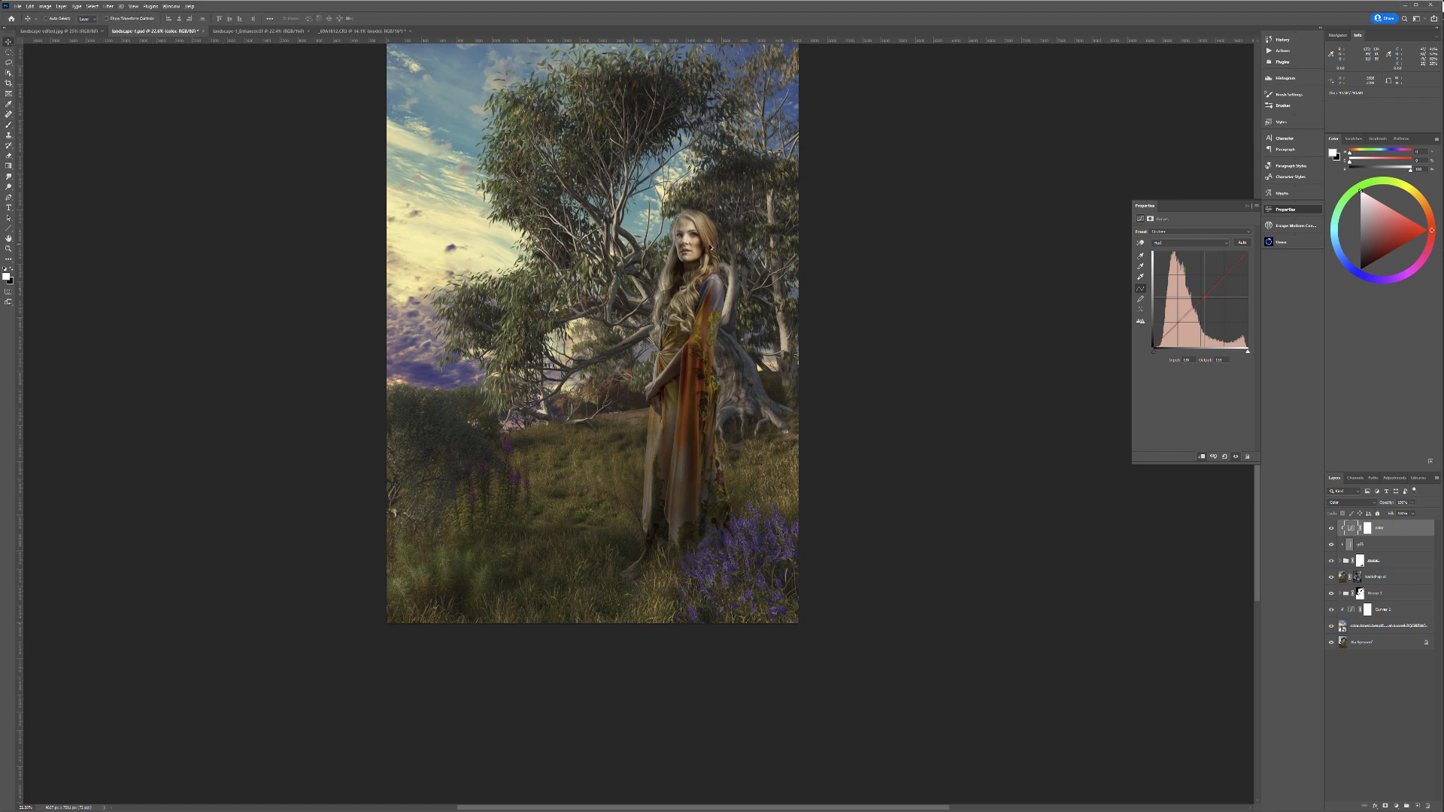
Step: Examine the woman's face, neck and hair against the tree and sky up close, and check the color match across the whole composite
scroll(712, 247, up, 5)
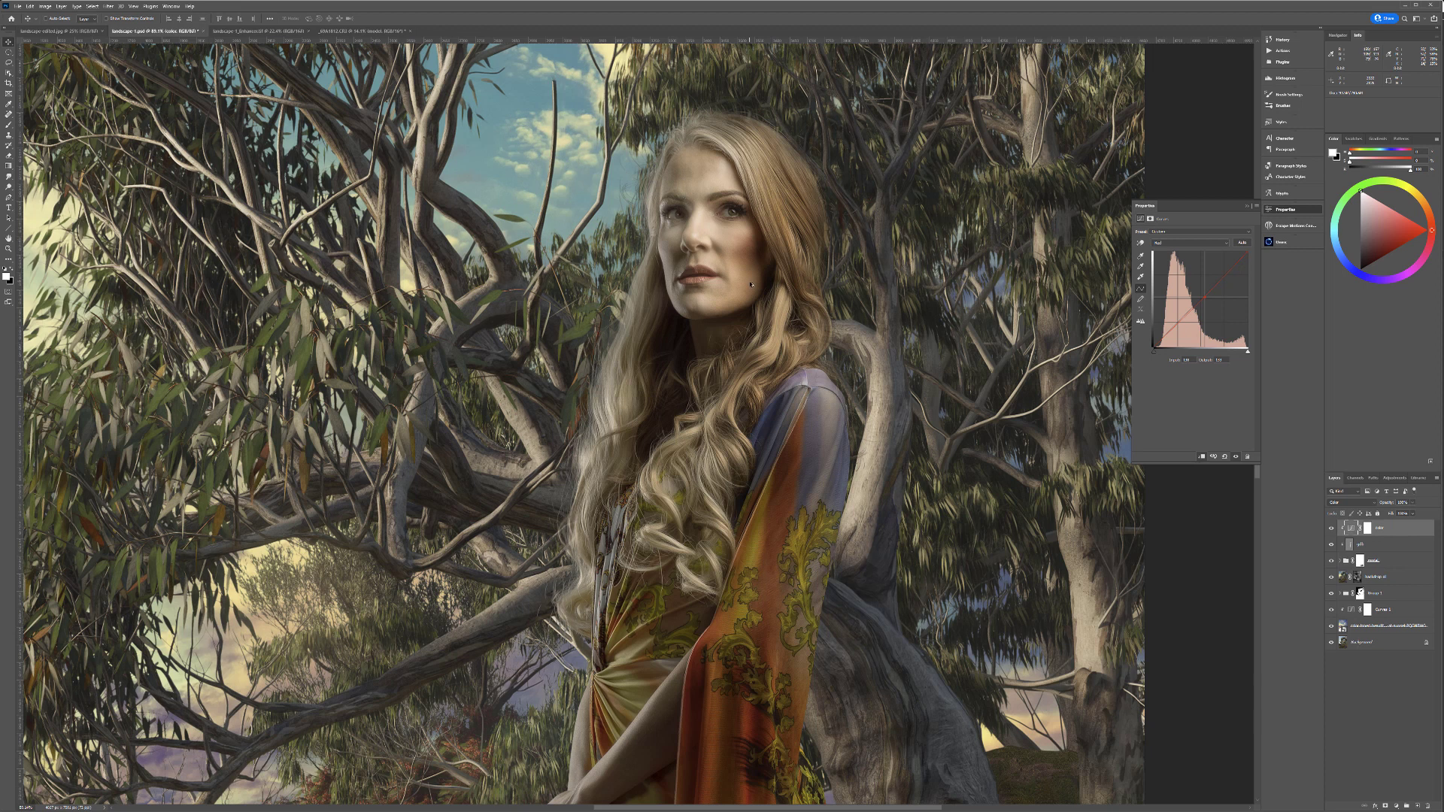
scroll(751, 284, down, 6)
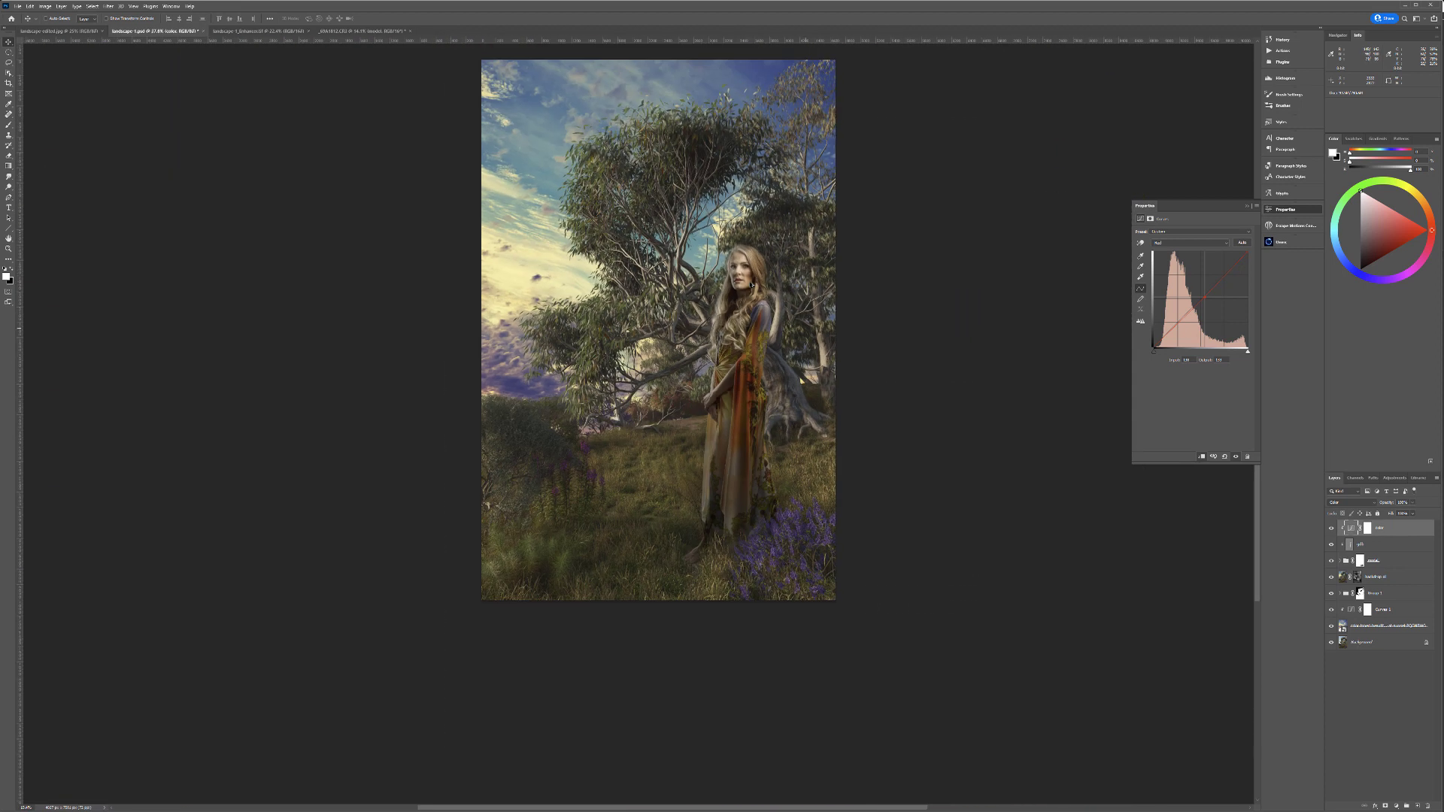
drag(715, 296, 658, 338)
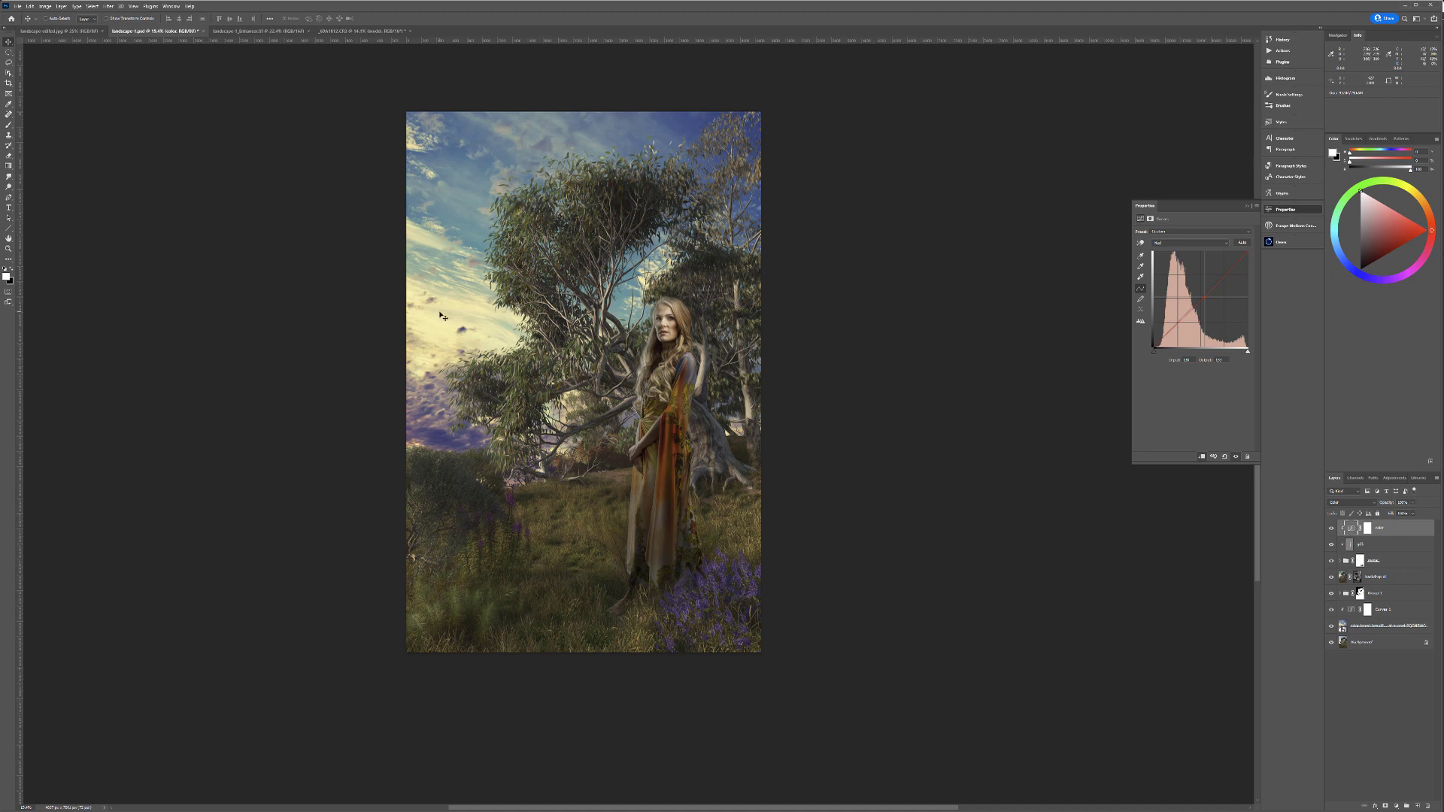
scroll(548, 403, up, 5)
scroll(728, 425, up, 7)
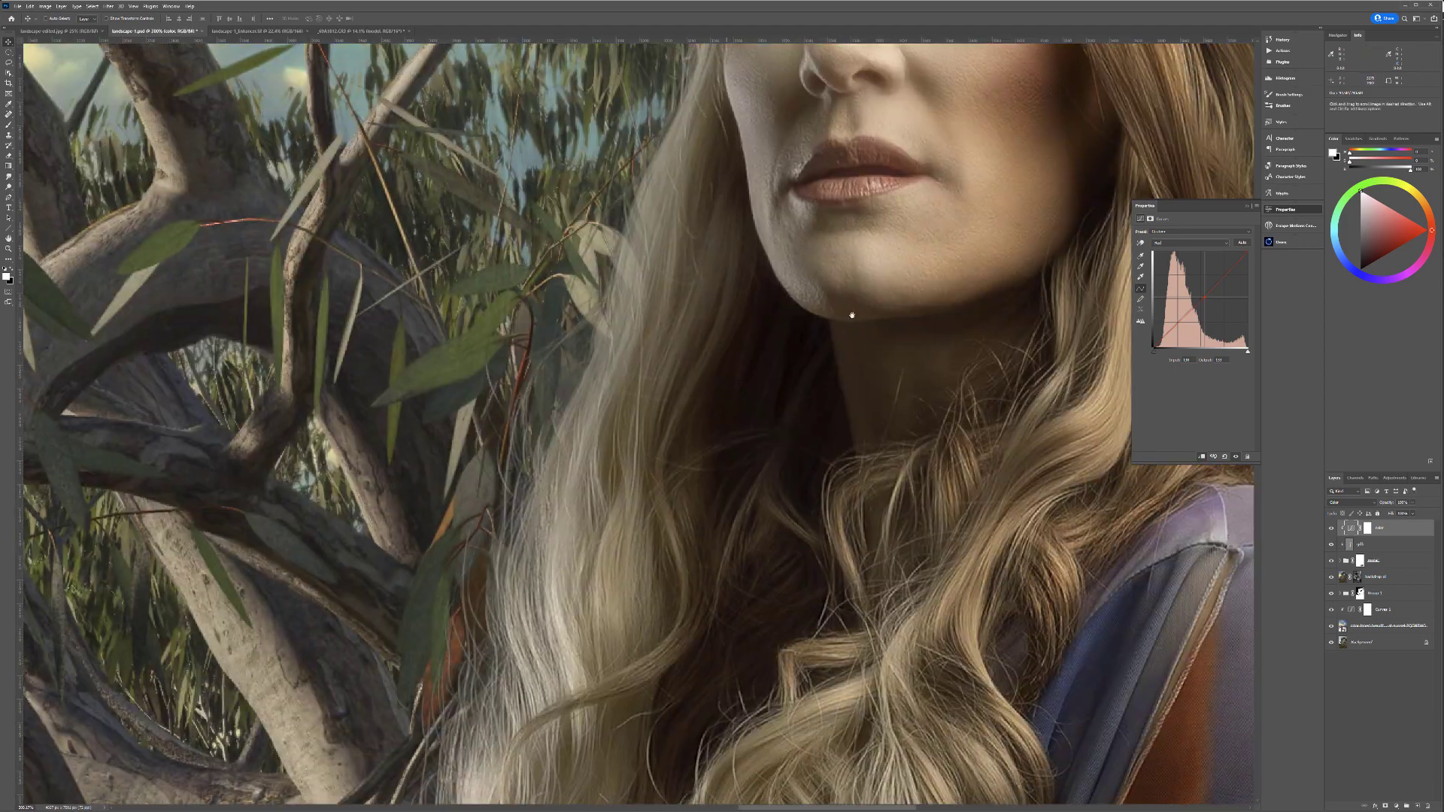
drag(851, 316, 702, 377)
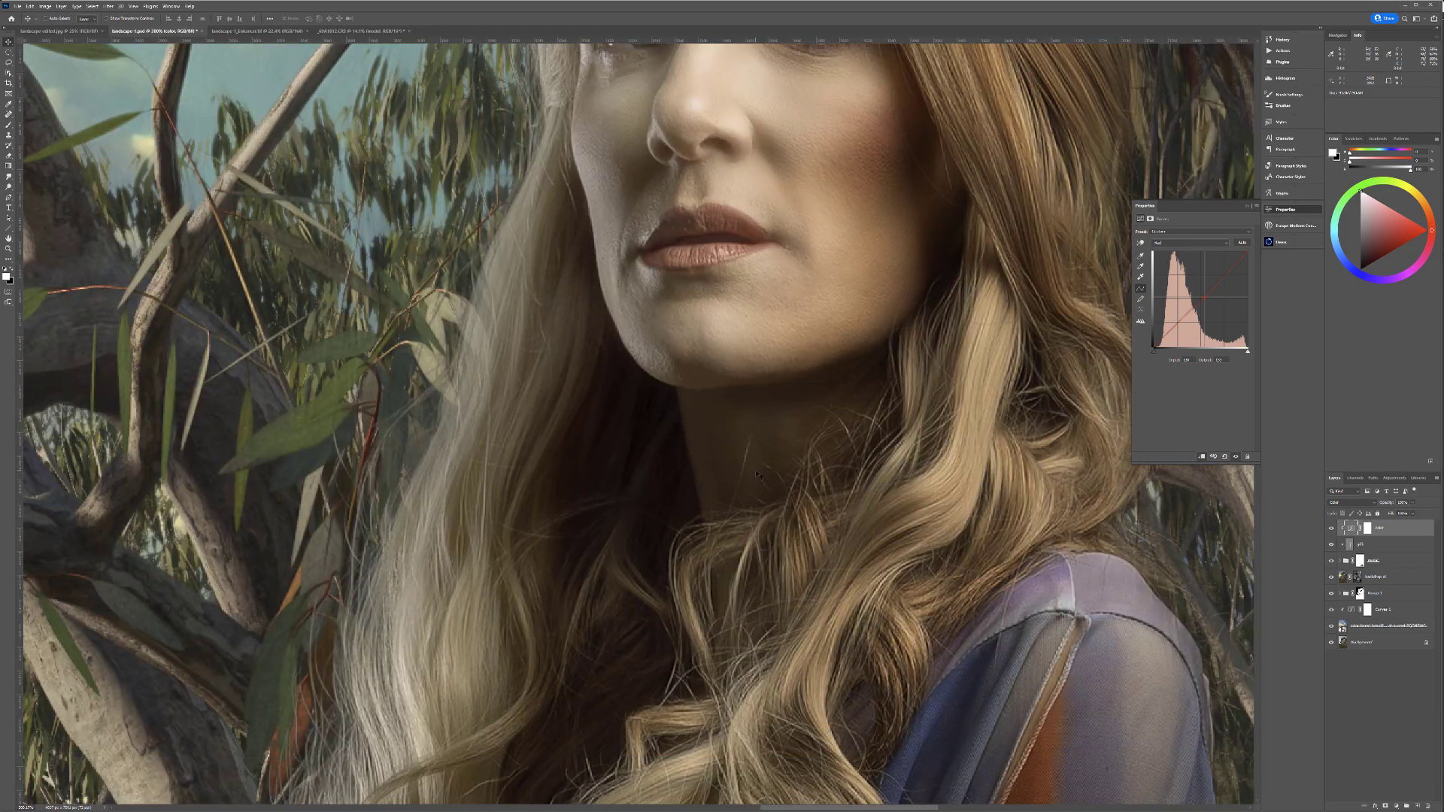
scroll(678, 422, up, 6)
scroll(715, 444, down, 7)
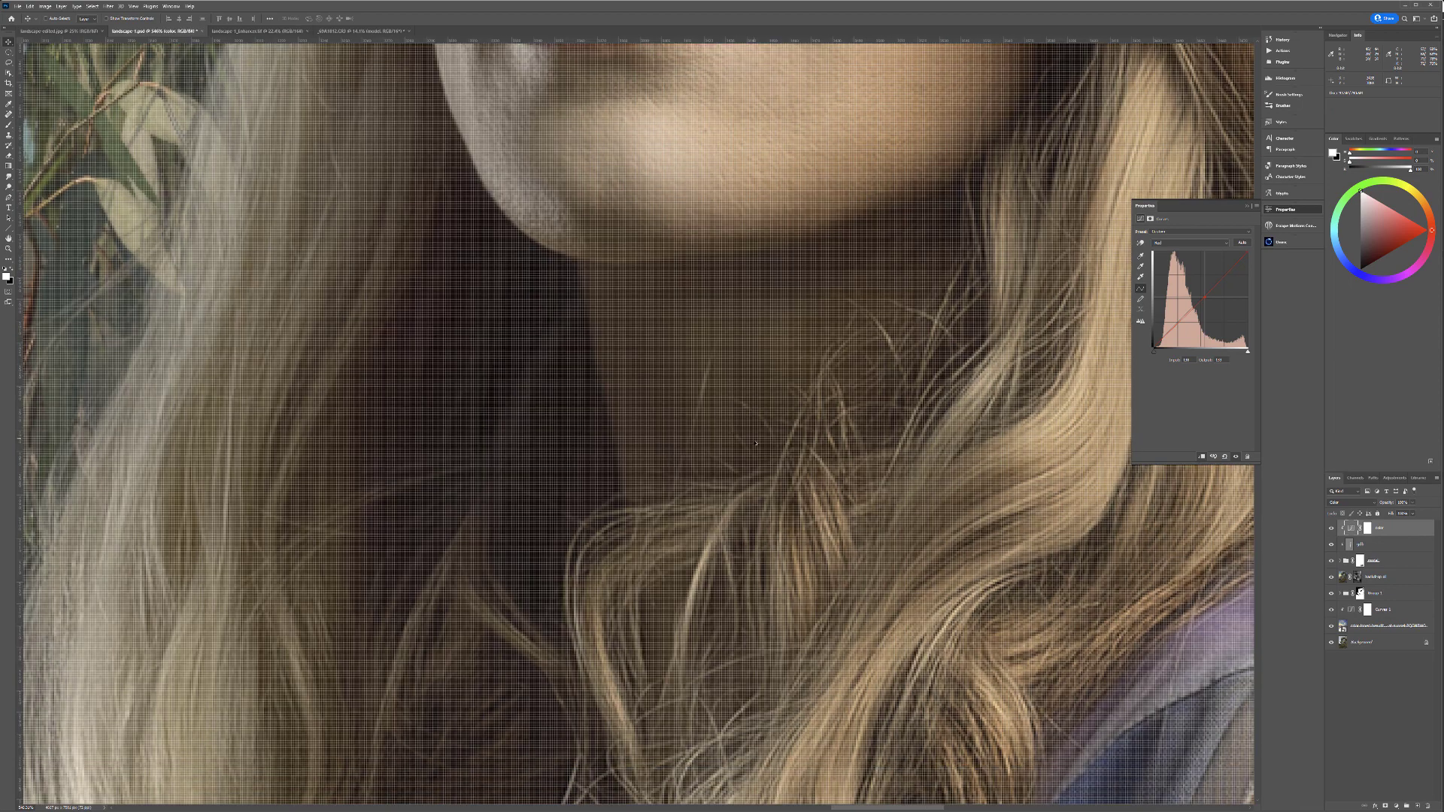
drag(887, 625, 756, 247)
drag(568, 328, 782, 806)
drag(545, 419, 952, 689)
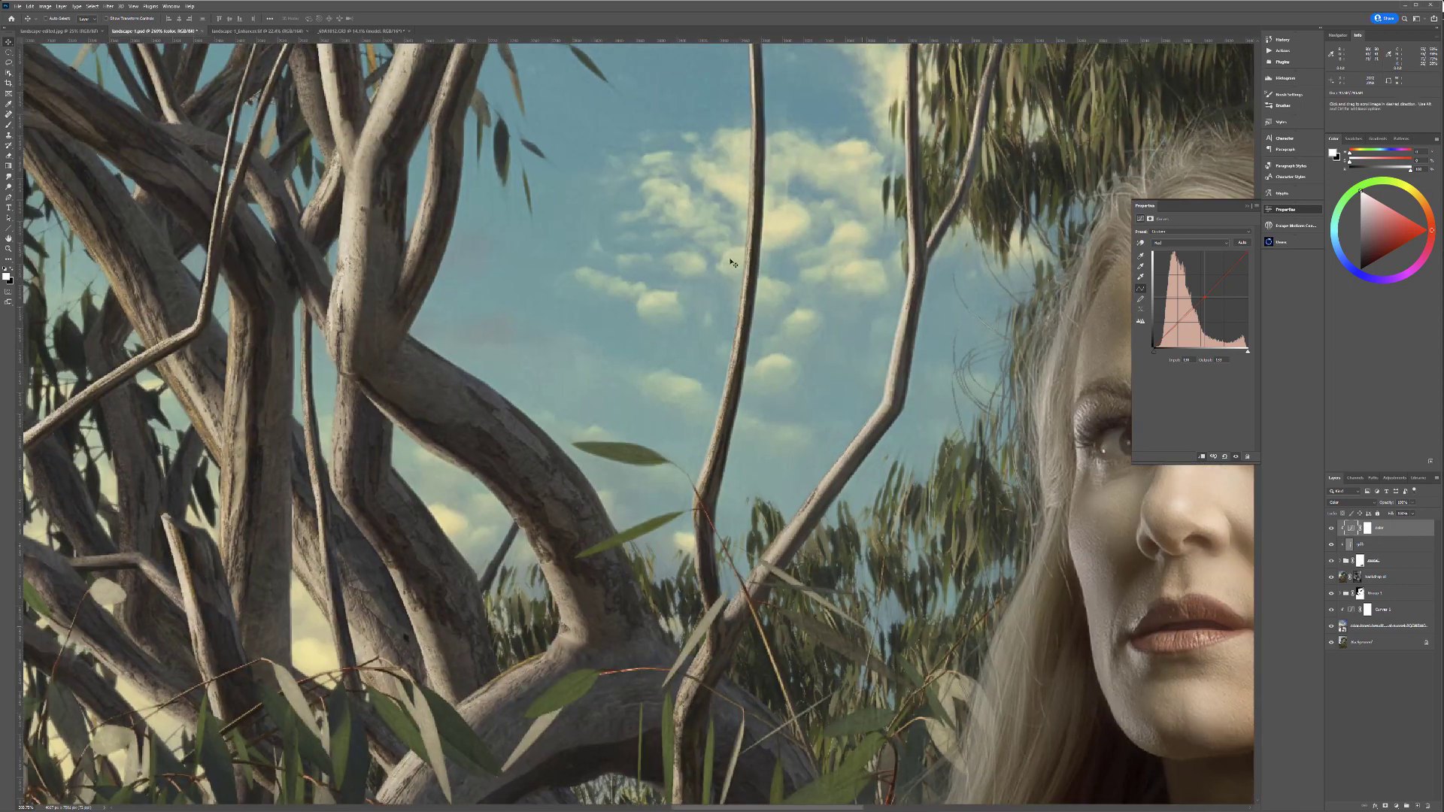
scroll(645, 494, down, 15)
drag(670, 493, 677, 454)
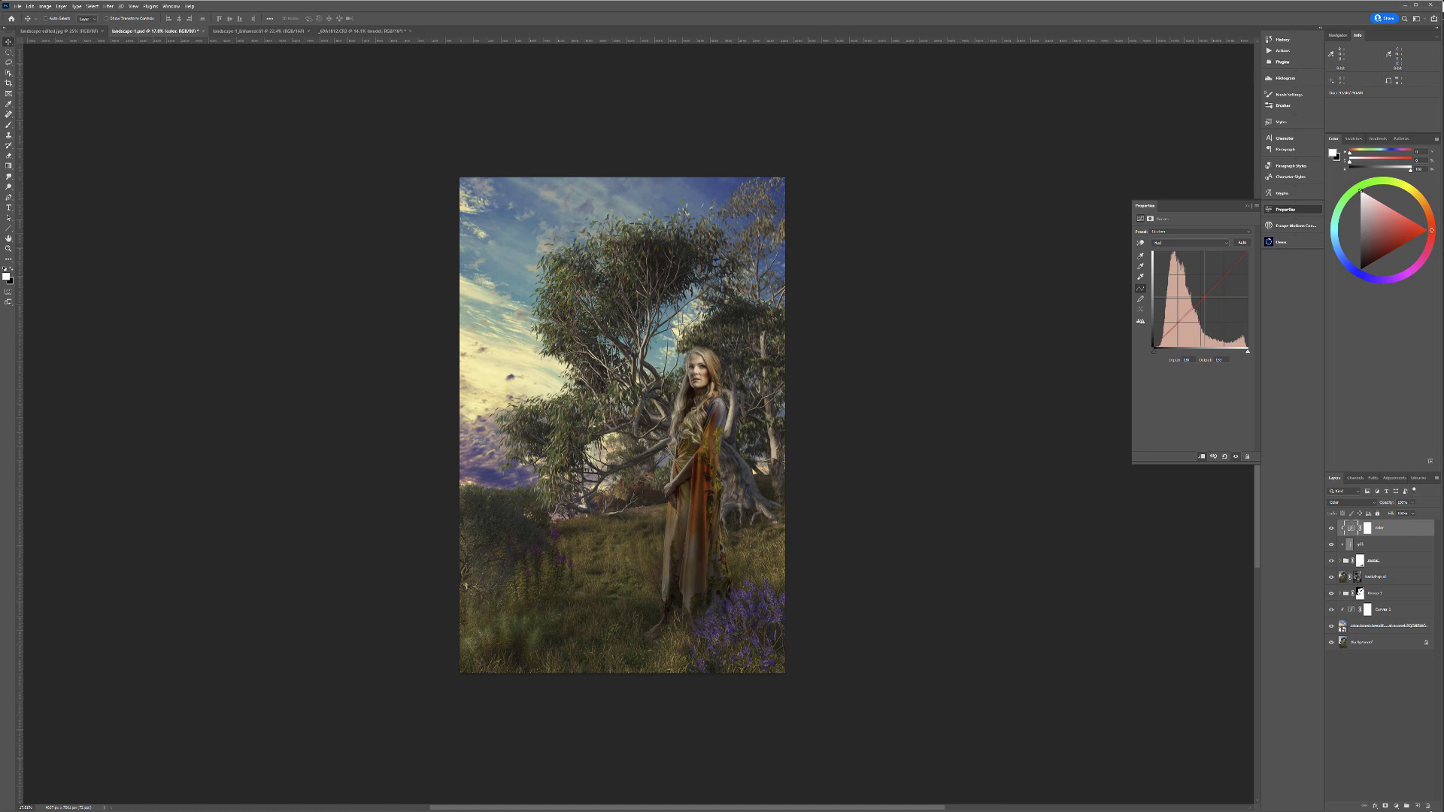
click(1418, 806)
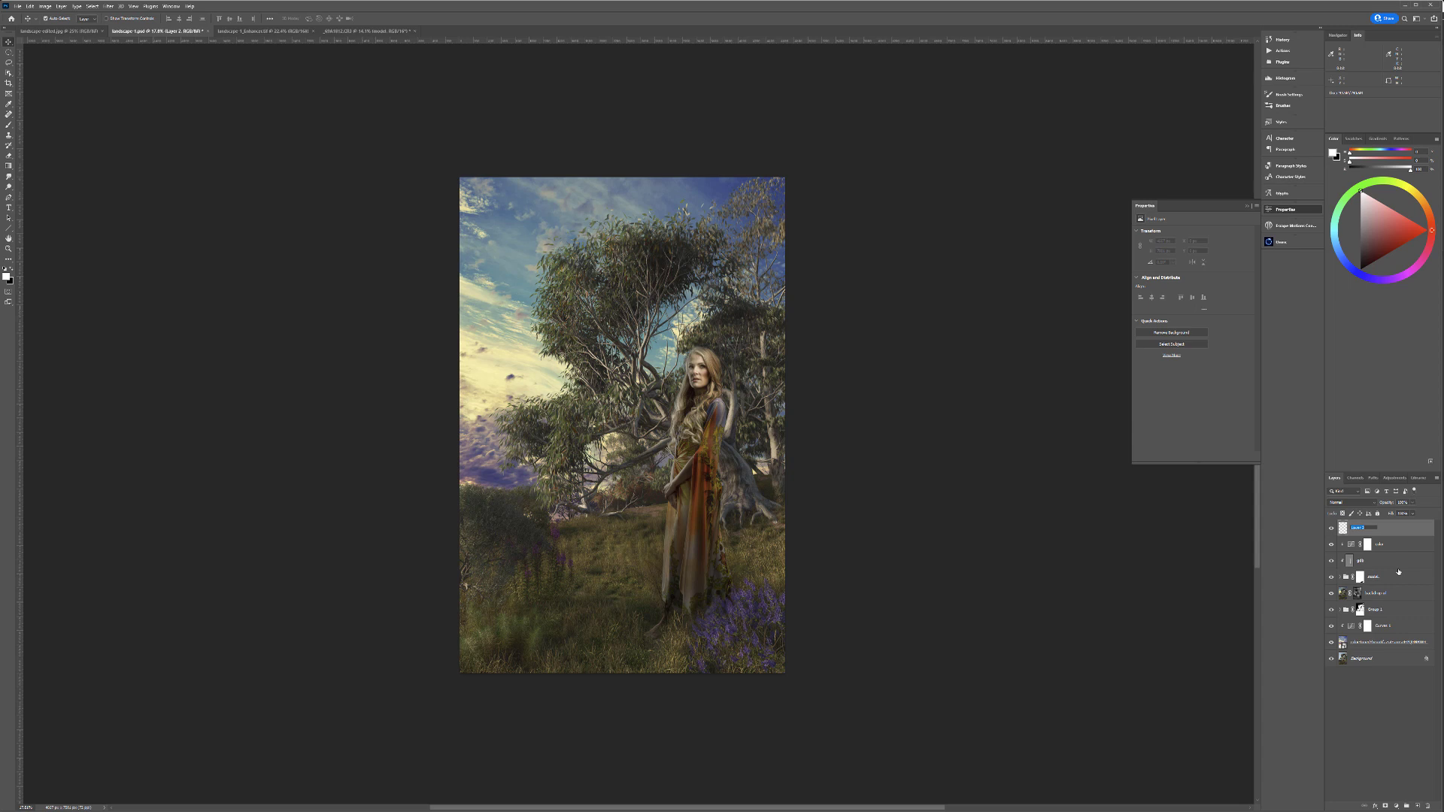
click(1393, 539)
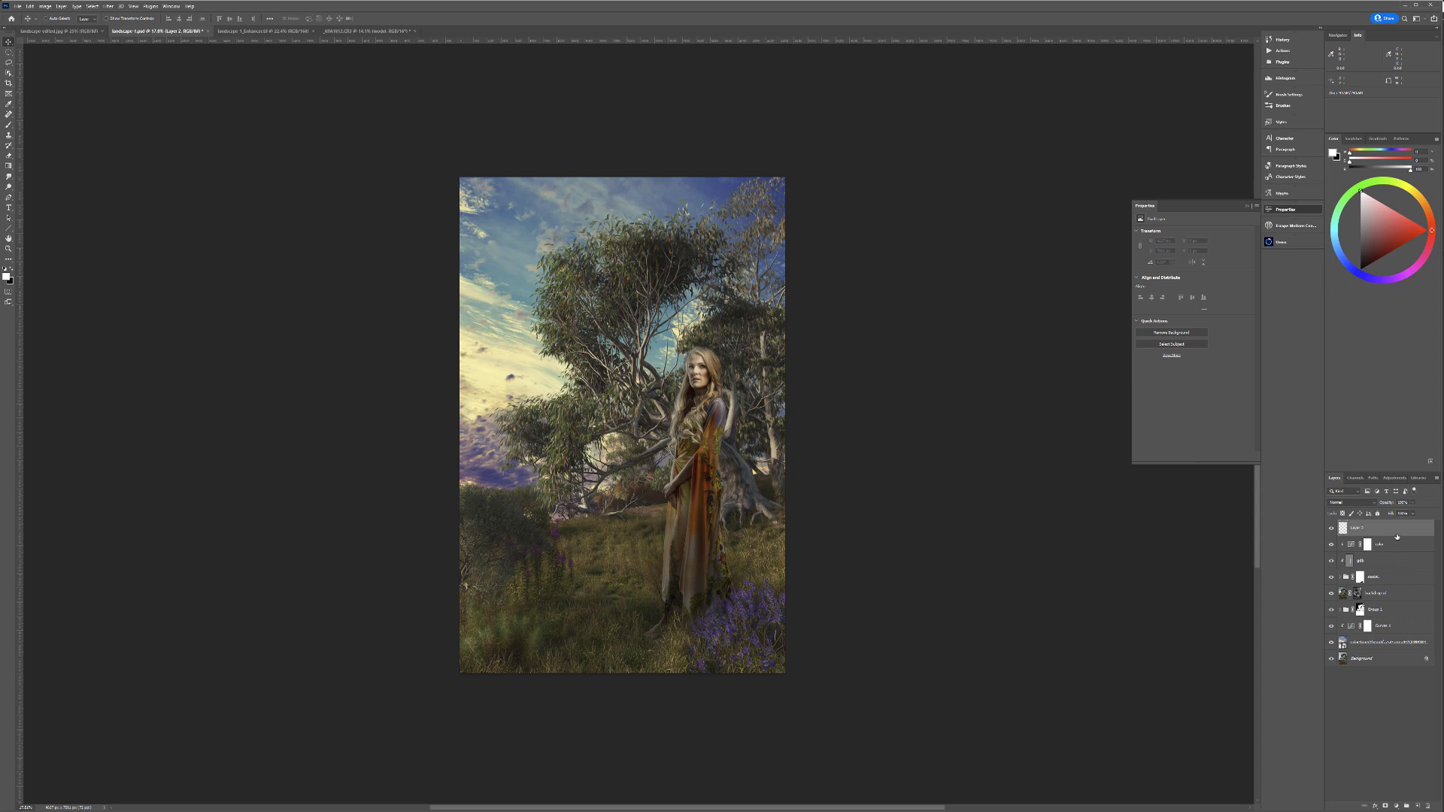
click(1292, 39)
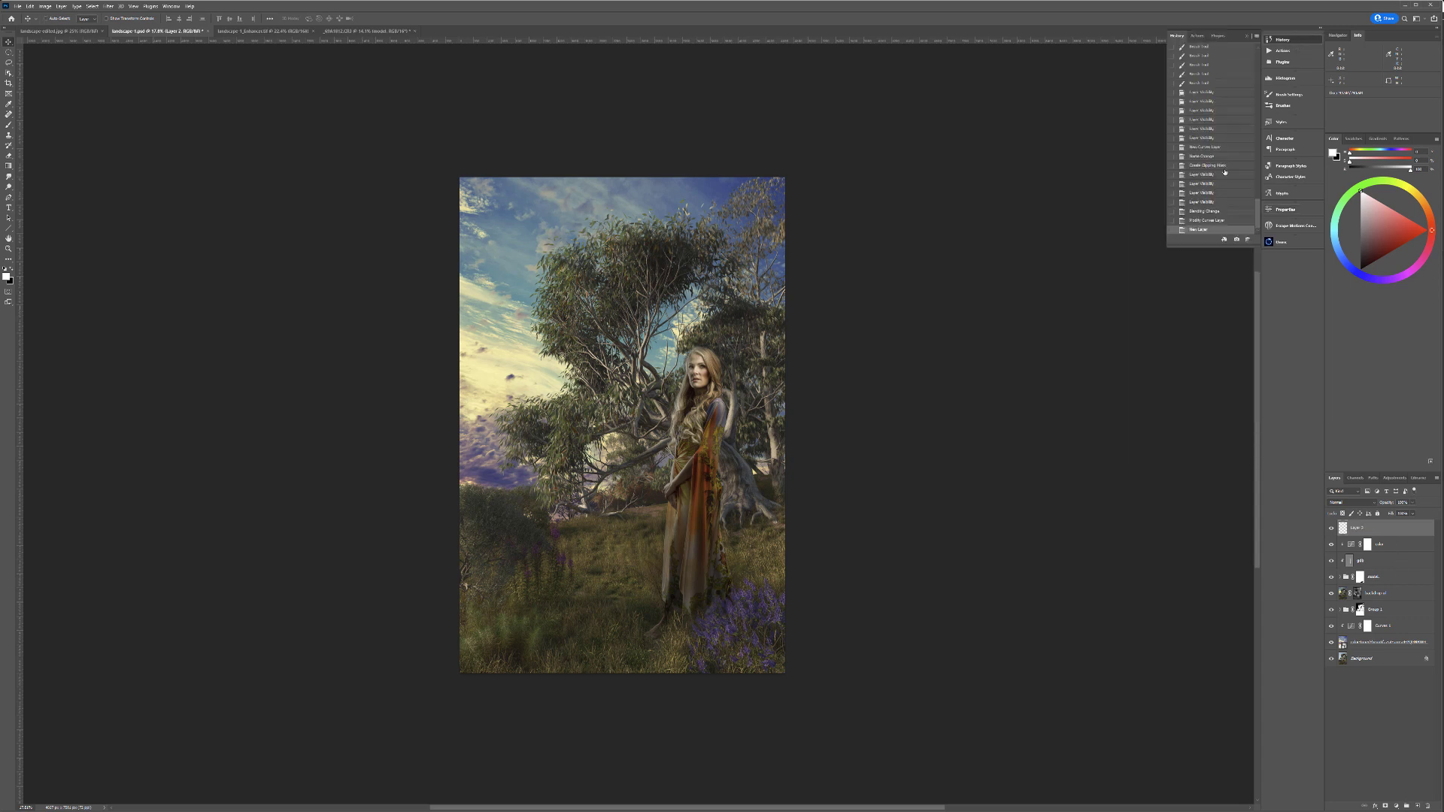
click(1222, 221)
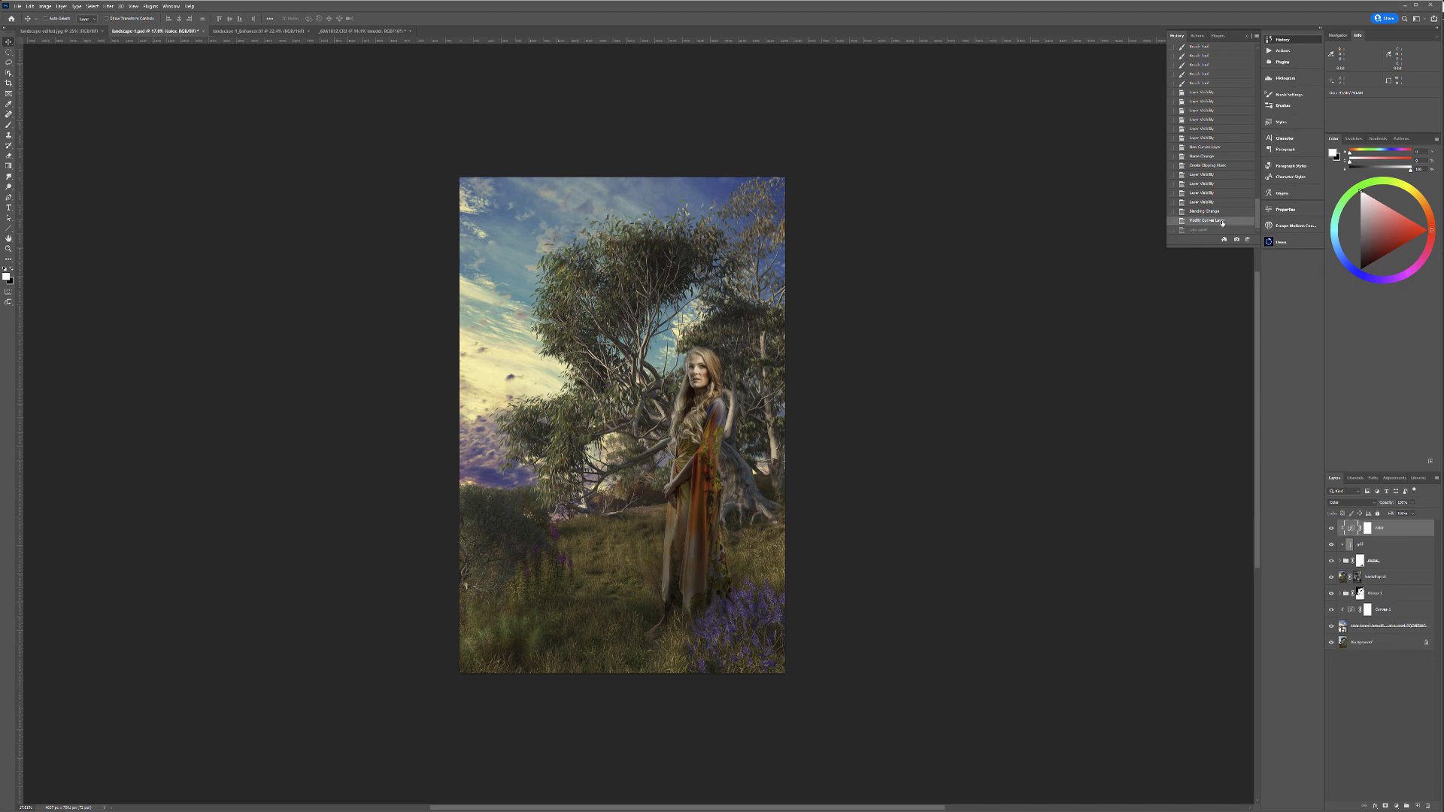
Step: Add a new layer at the top of the stack, name it grain and fill it with 50% gray
click(1416, 806)
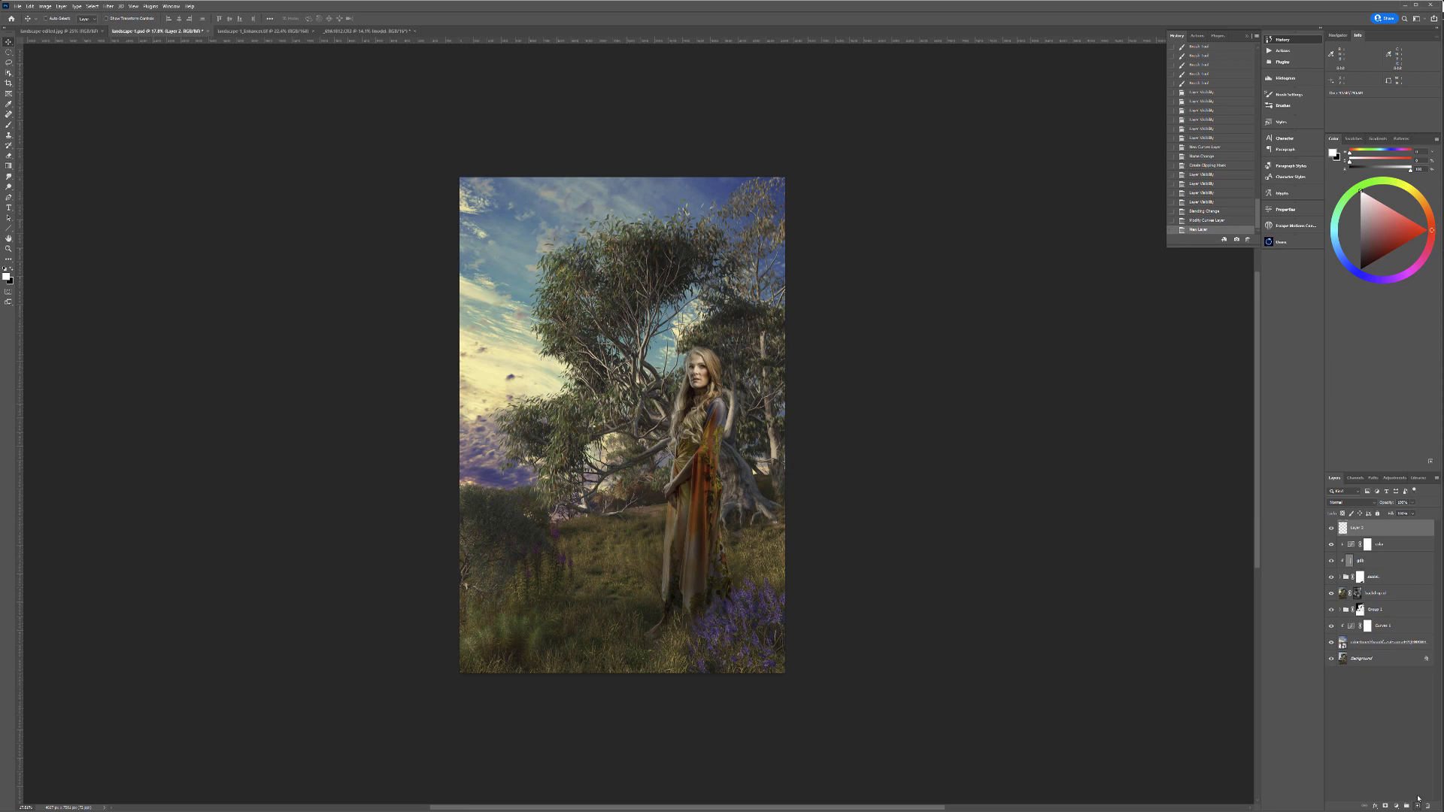
double_click(1354, 529)
text(grain)
key(Return)
key(shift+F5)
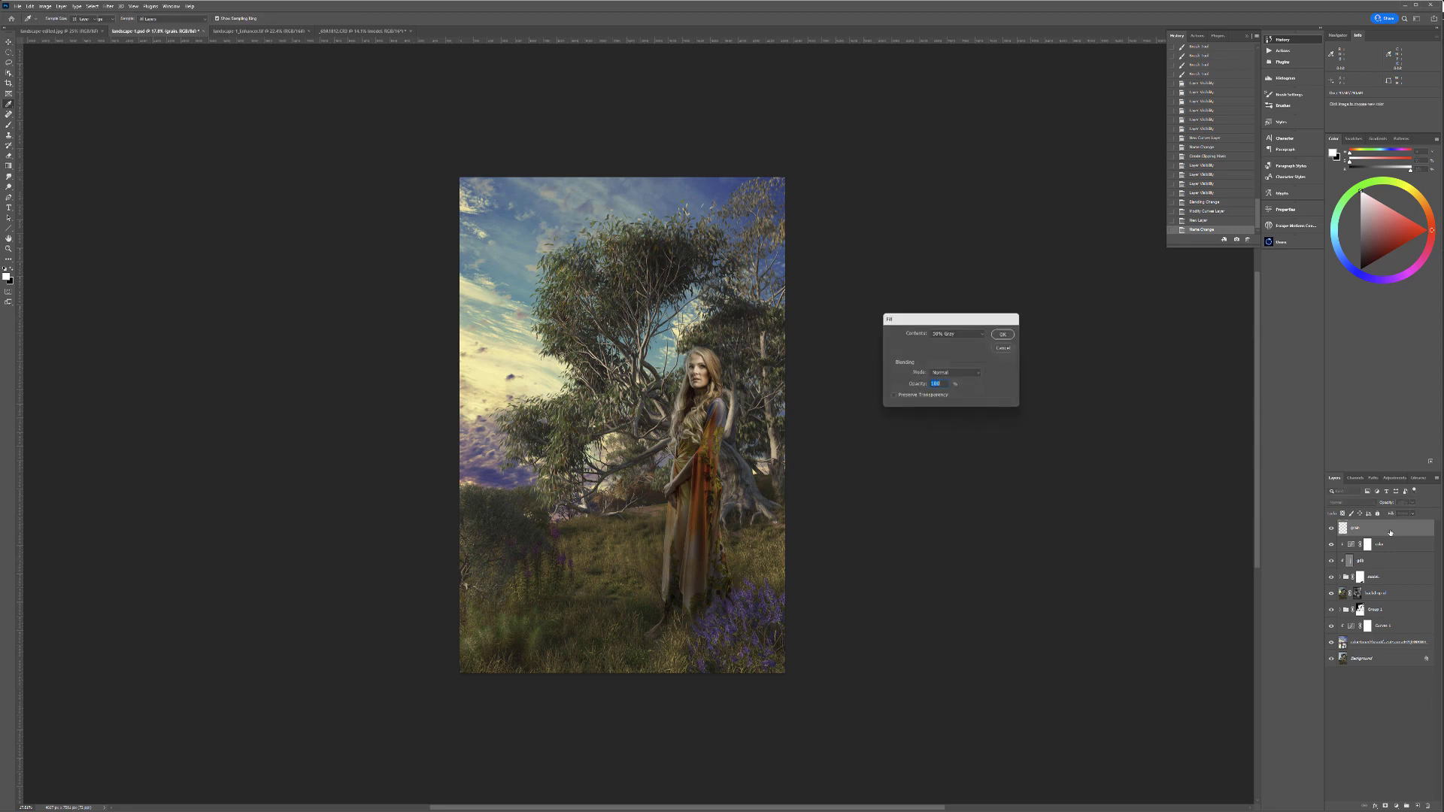
key(Return)
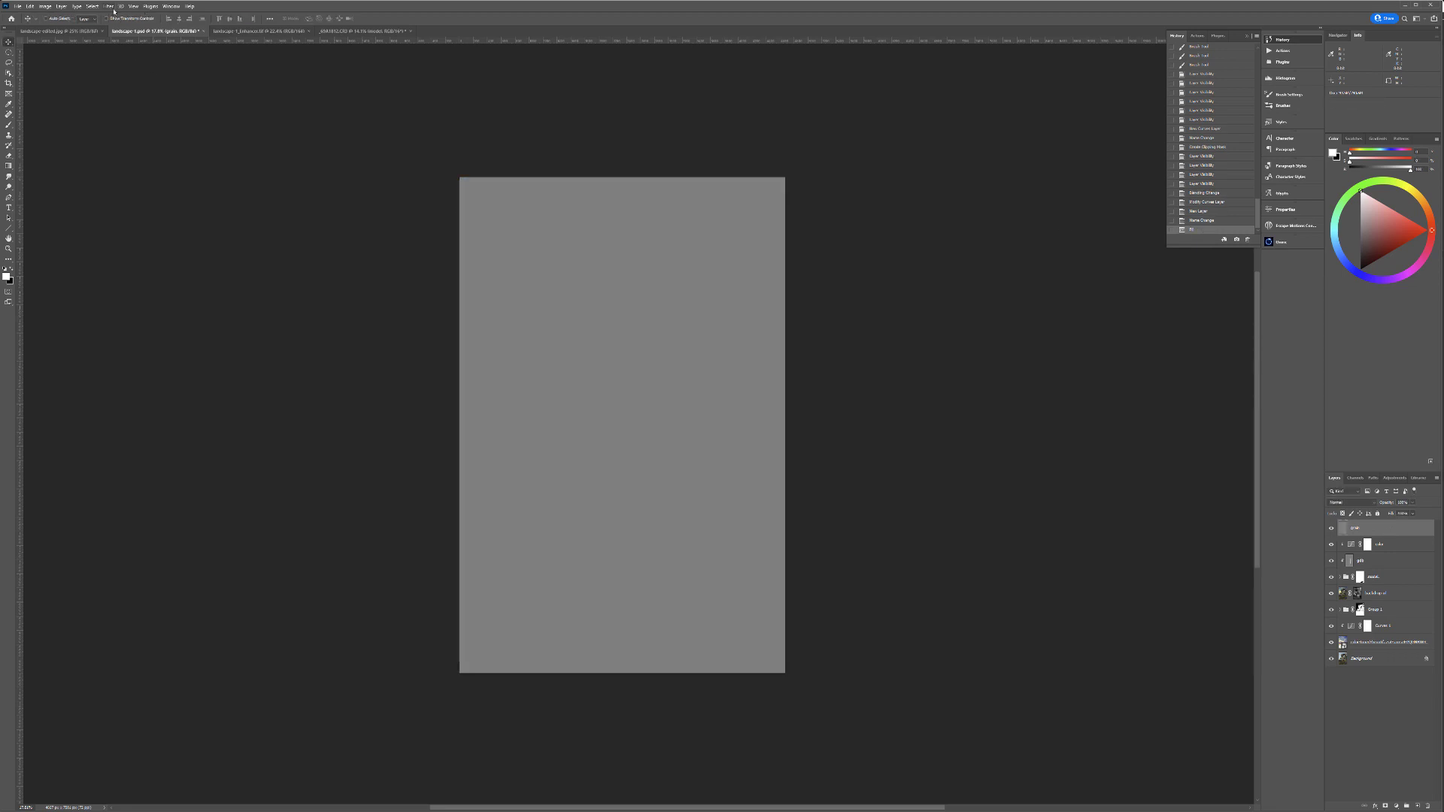
Step: Apply the Add Noise filter to the grain layer, set its blending mode to Soft Light and check the grain on the woman's face
click(109, 6)
mouse_move(164, 131)
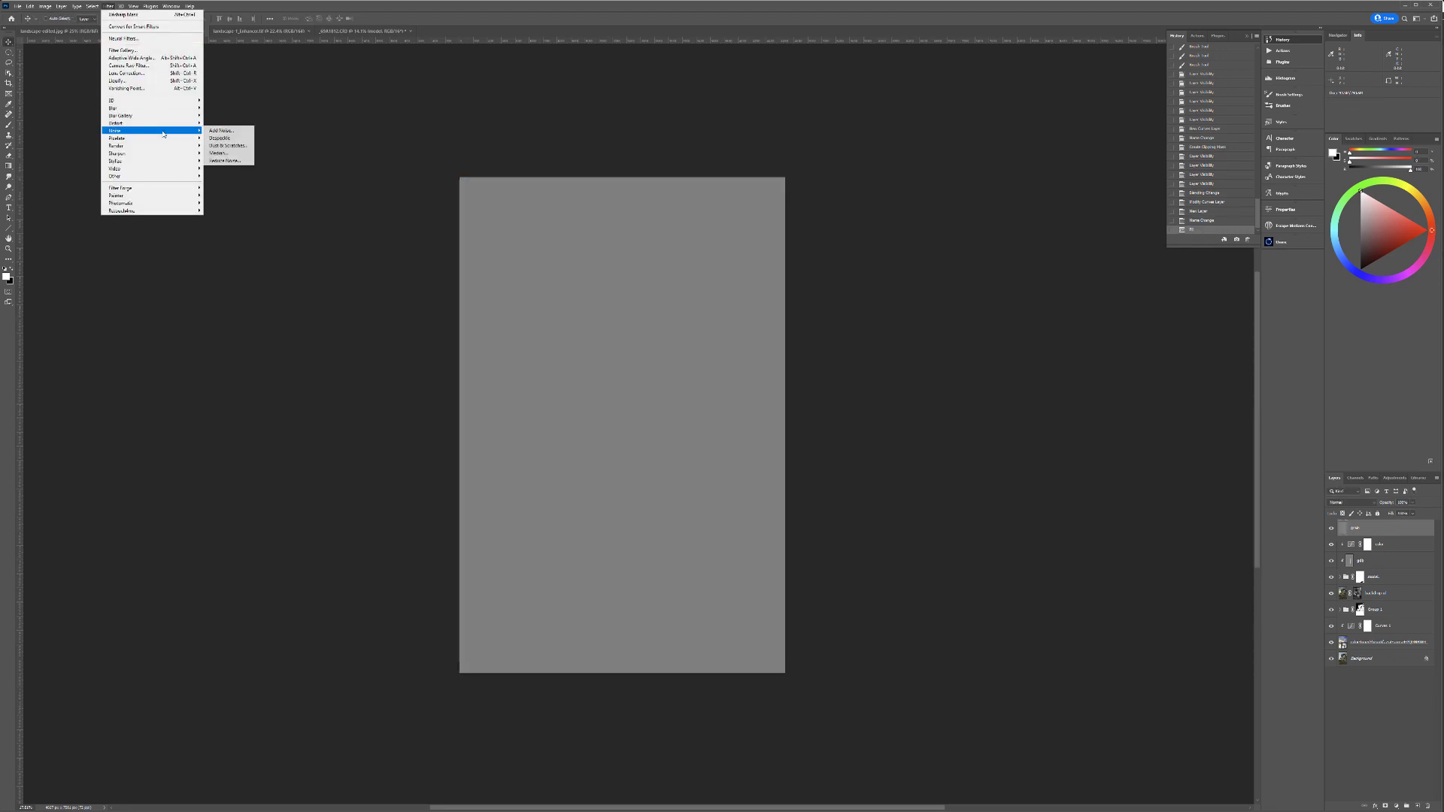
click(226, 133)
click(764, 222)
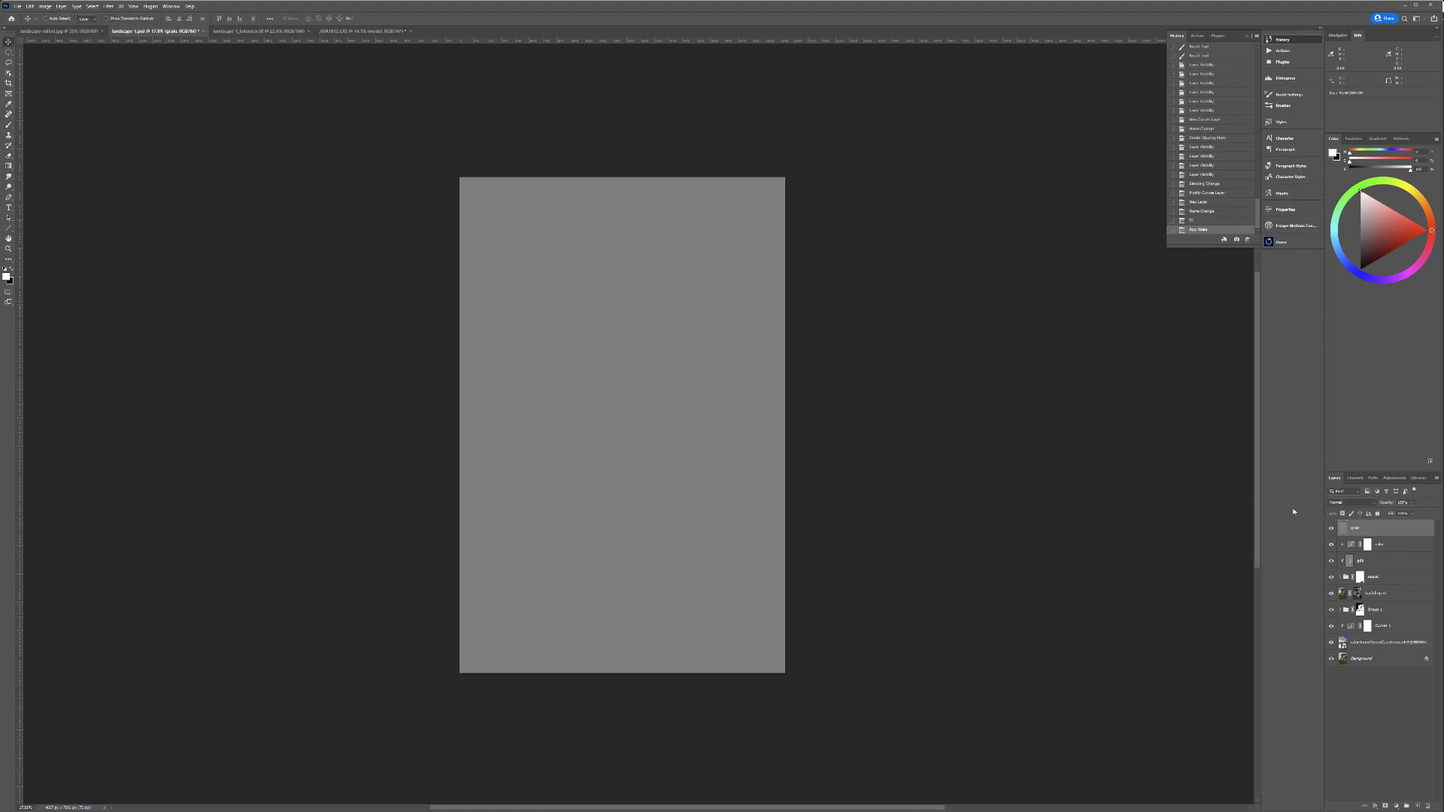
click(1360, 505)
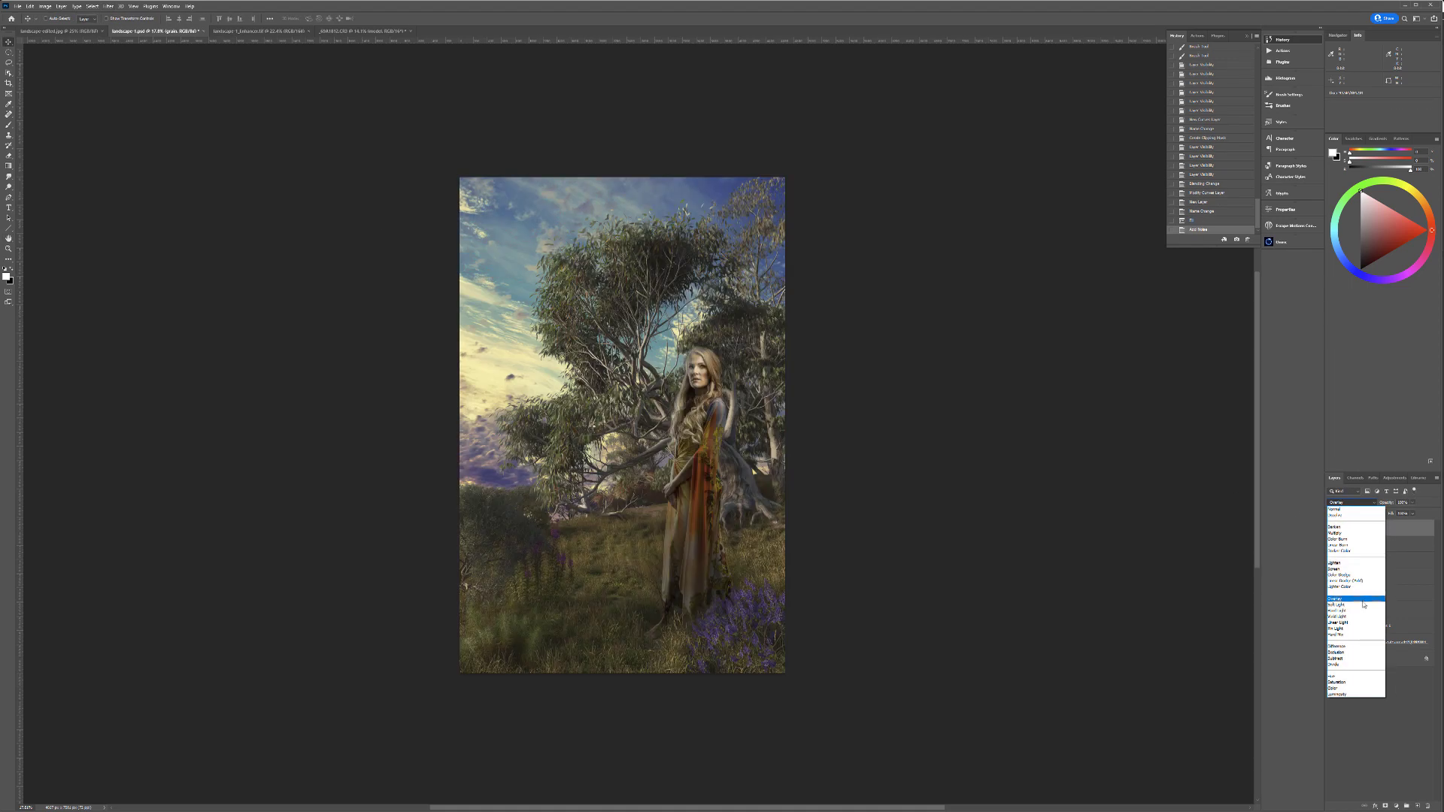
click(1353, 603)
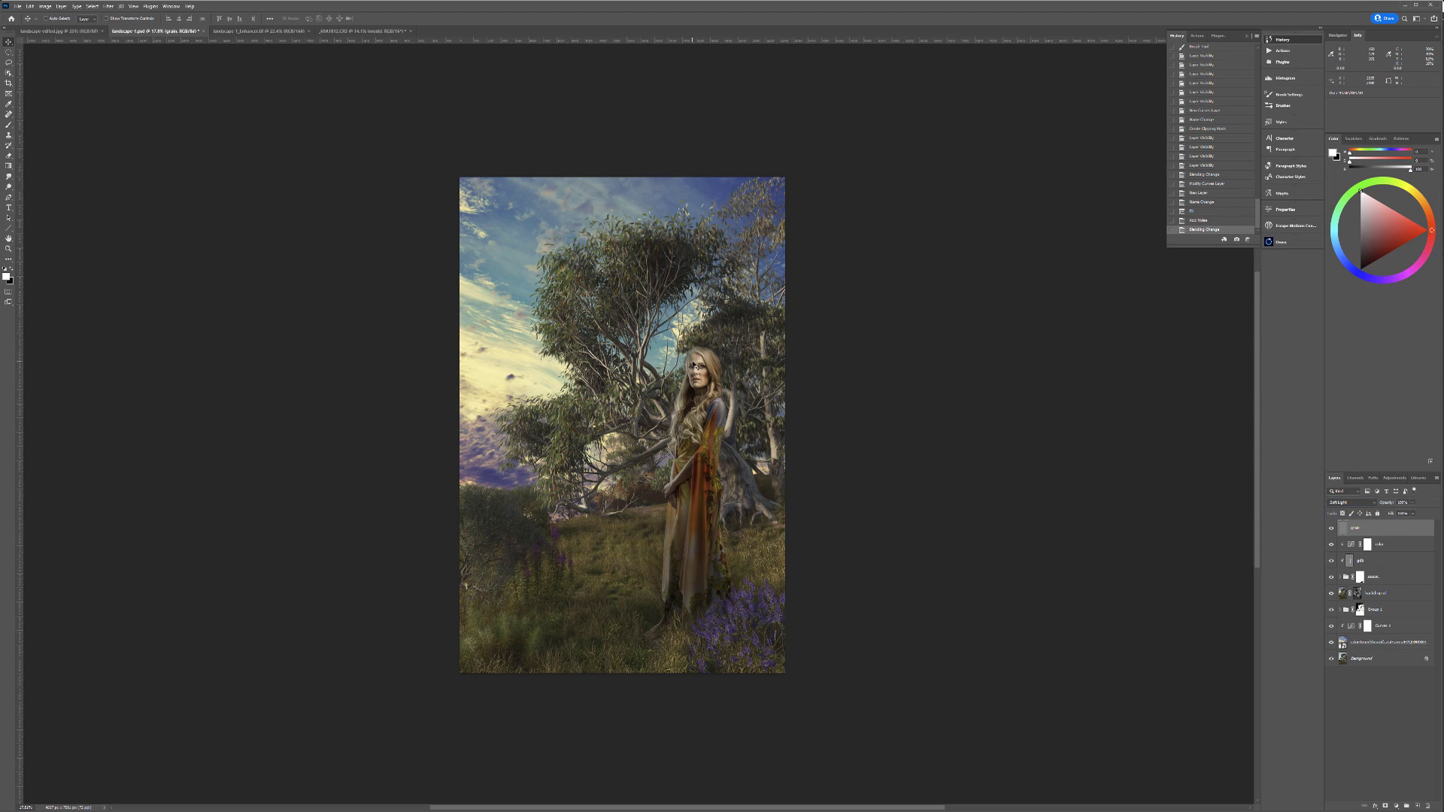
scroll(694, 364, up, 5)
scroll(694, 364, up, 8)
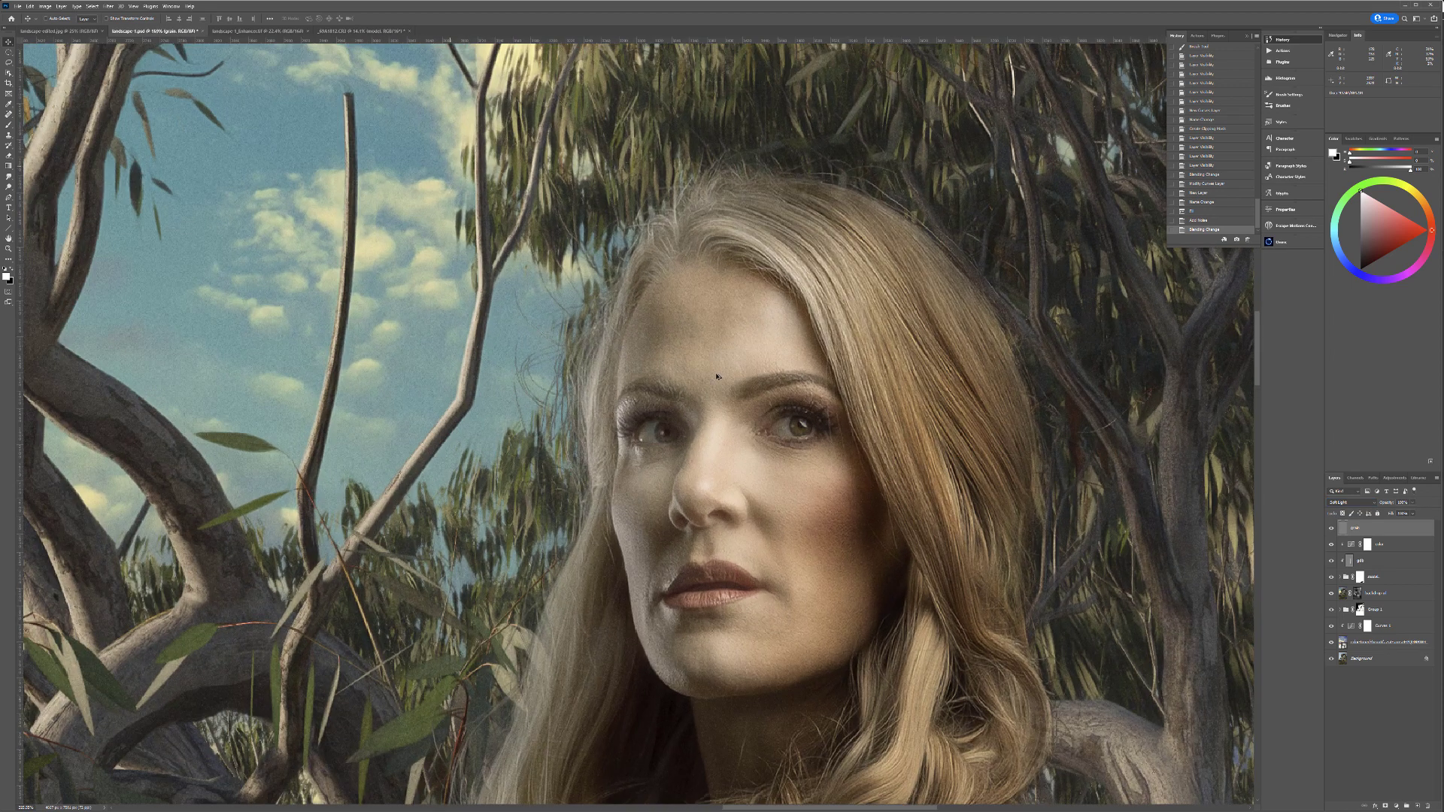
key(ctrl+1)
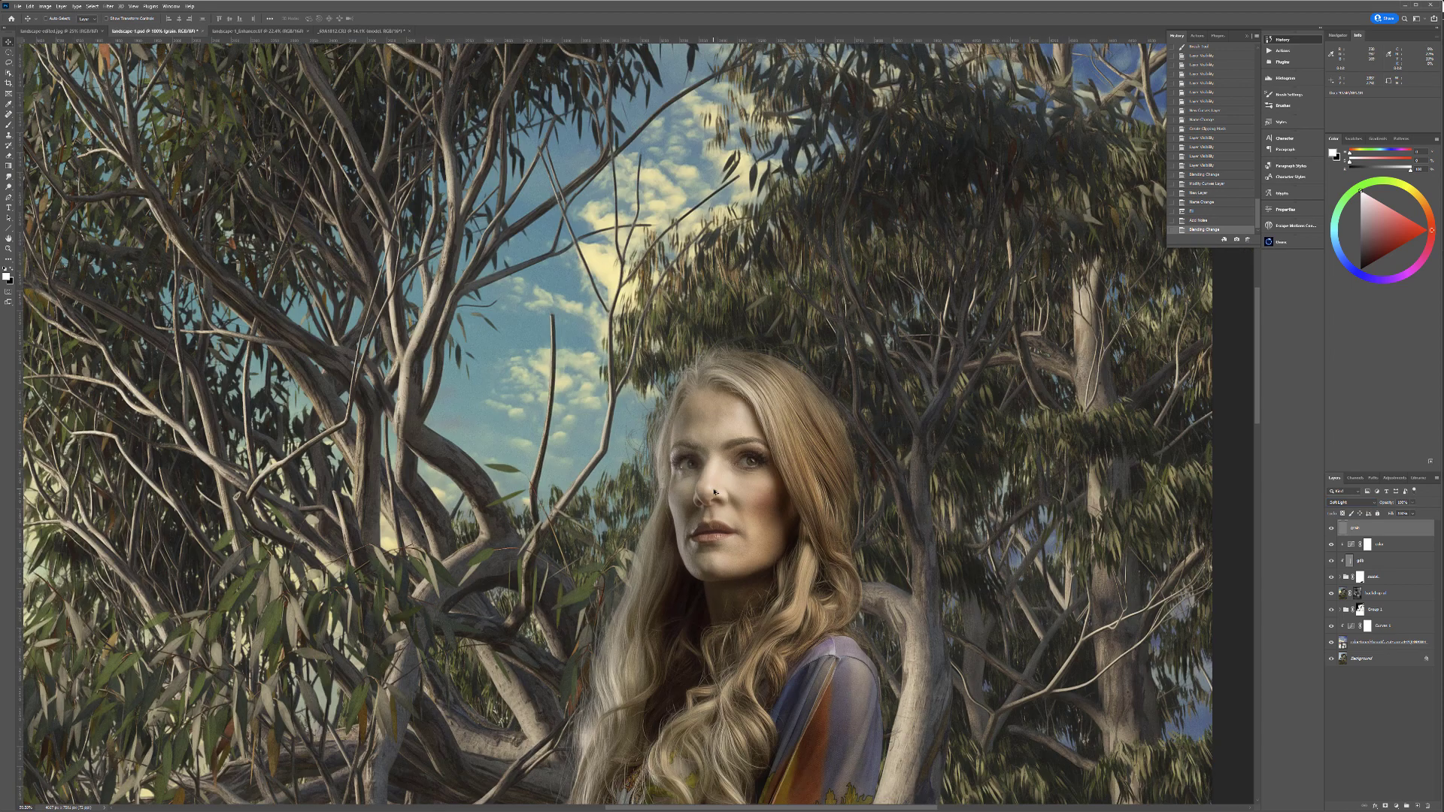
scroll(769, 483, down, 10)
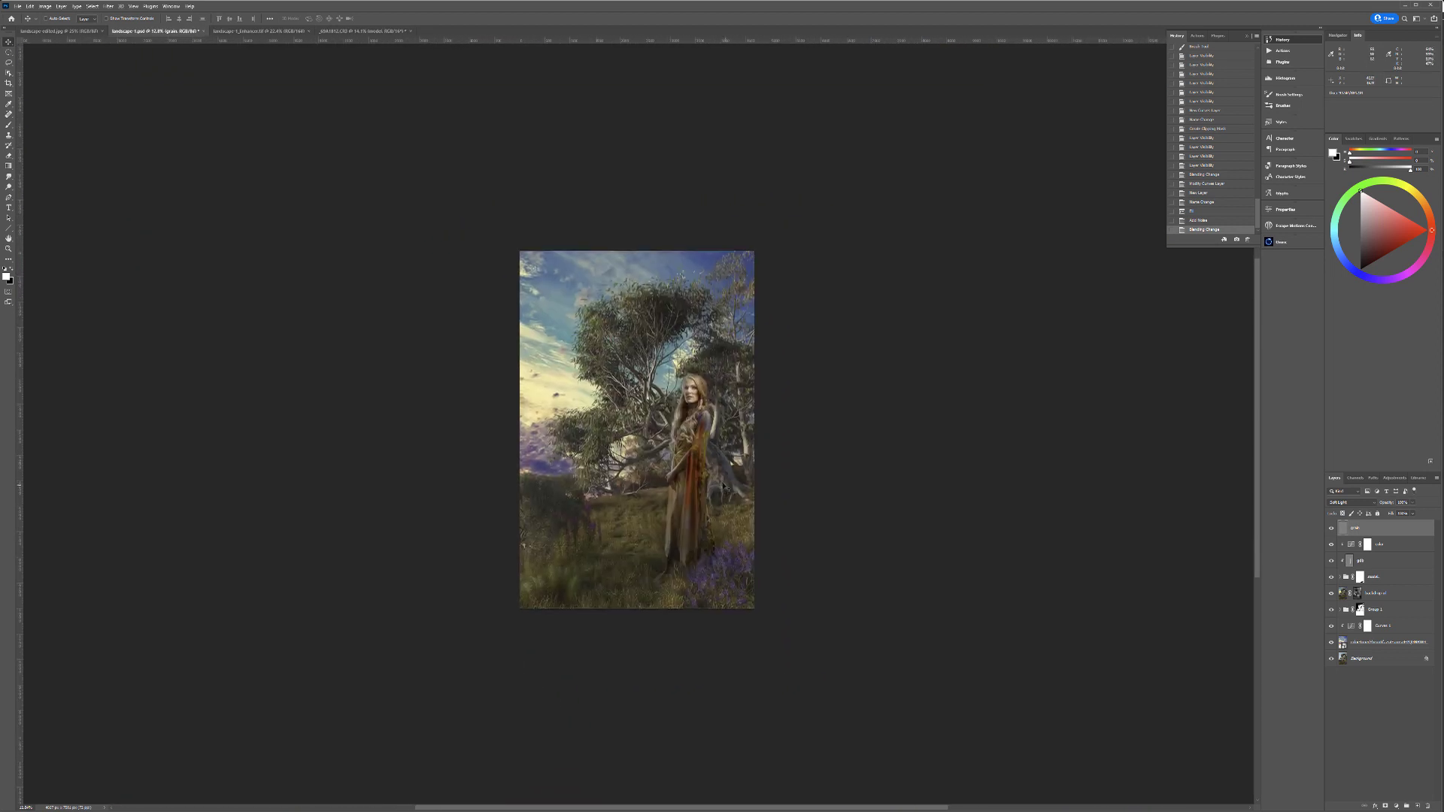
scroll(728, 490, up, 2)
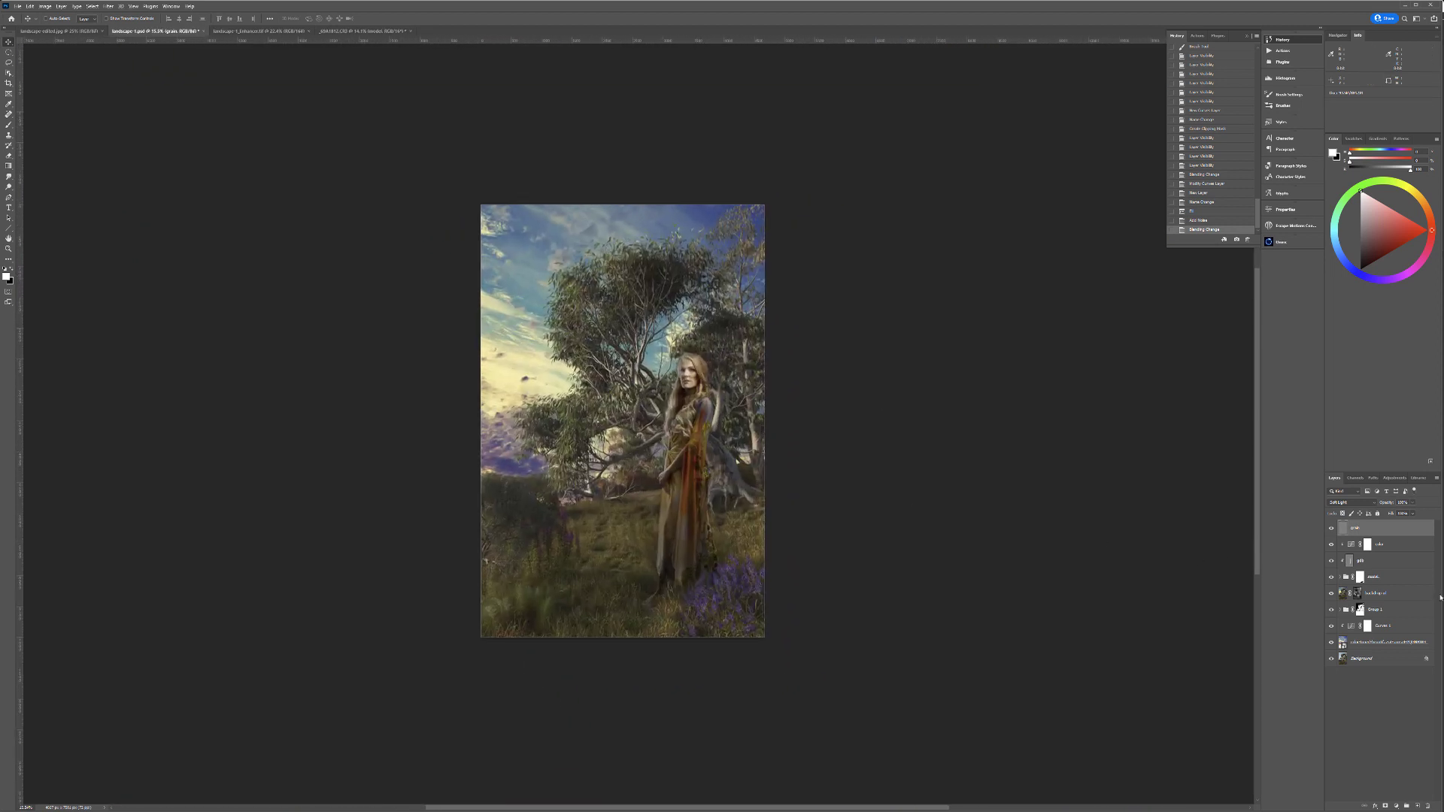
Step: Add and rename a dodge-and-burn layer between the color and grain layers, fill it with 50% gray and set it to Soft Light
click(1406, 545)
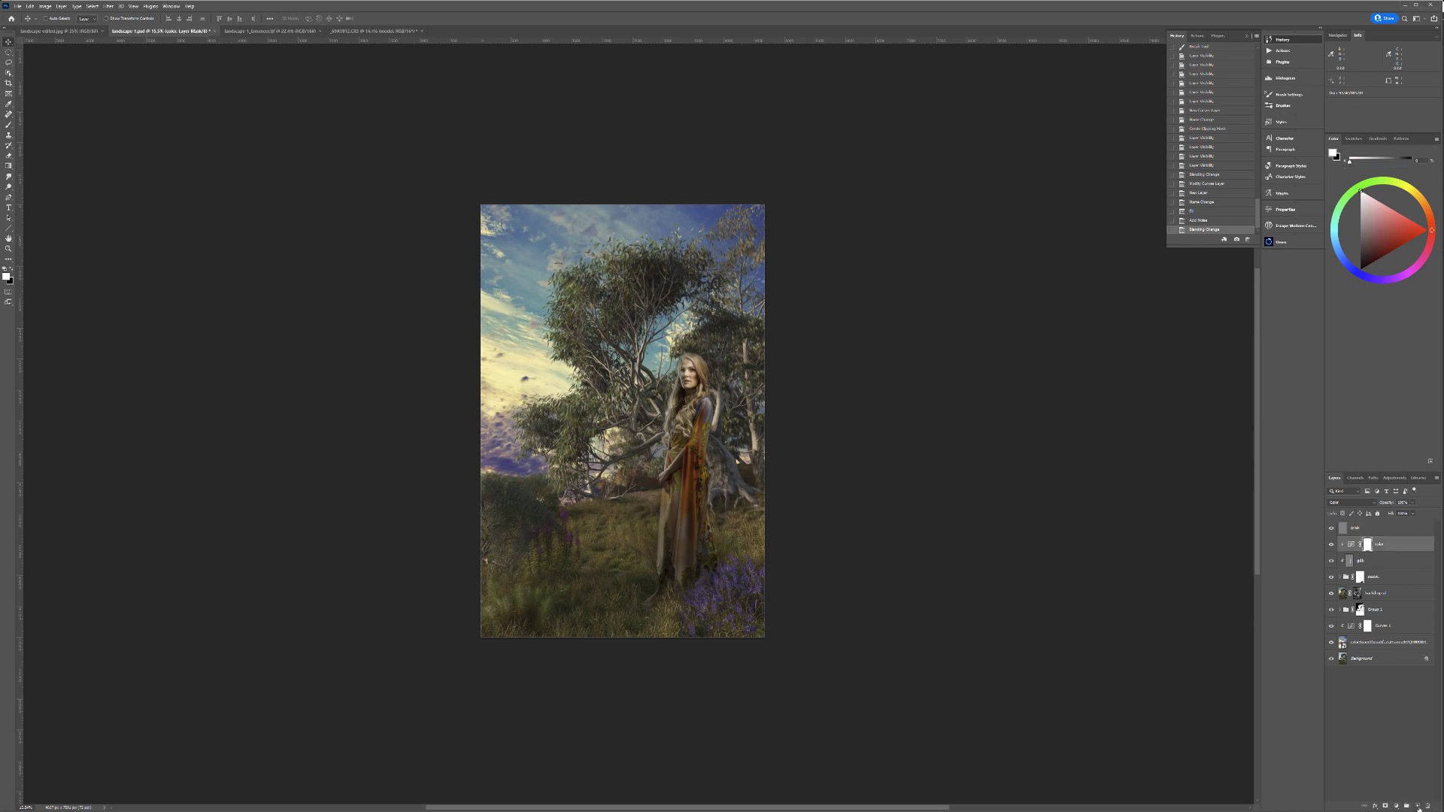
click(1417, 805)
double_click(1358, 544)
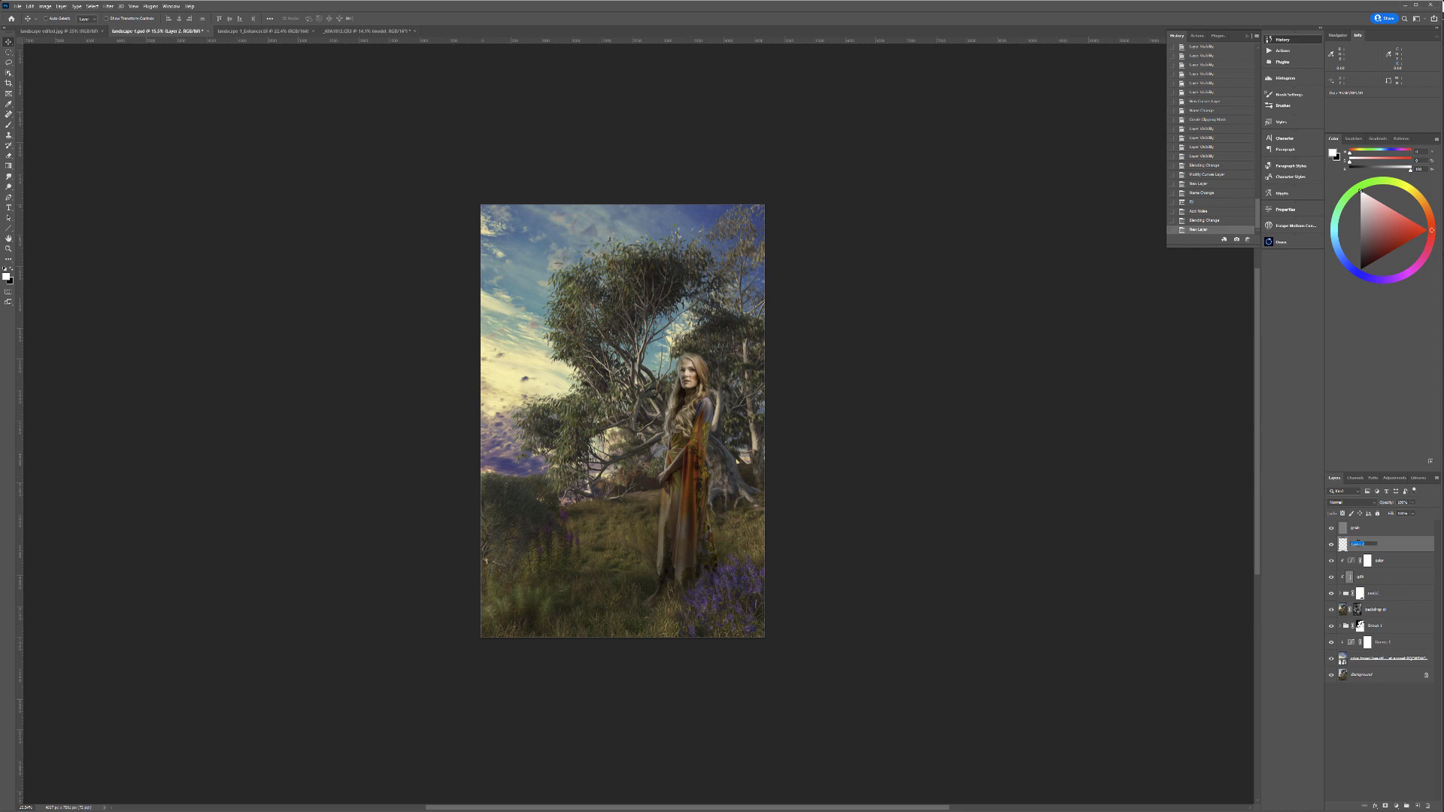
text(dfs)
key(Return)
key(shift+F5)
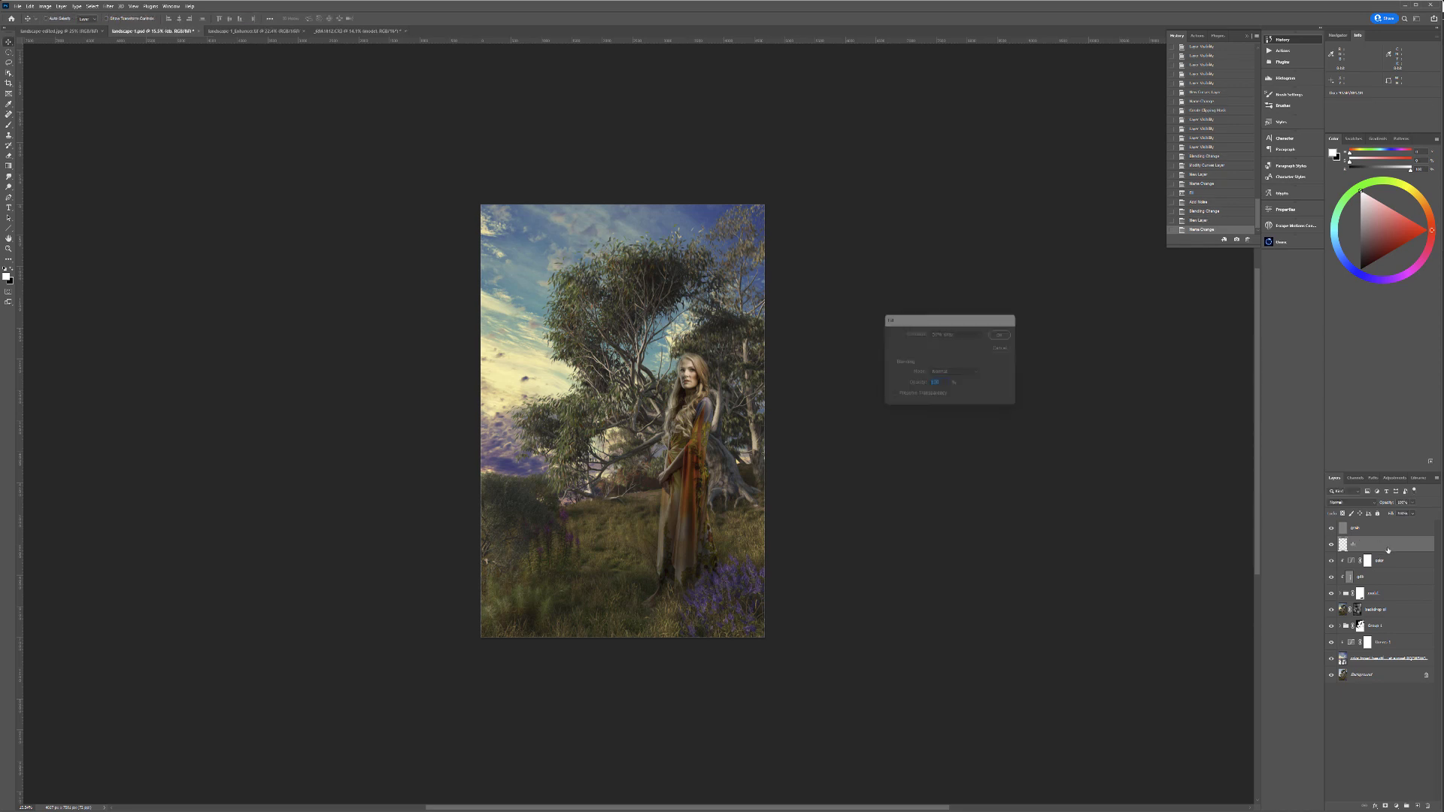
key(Return)
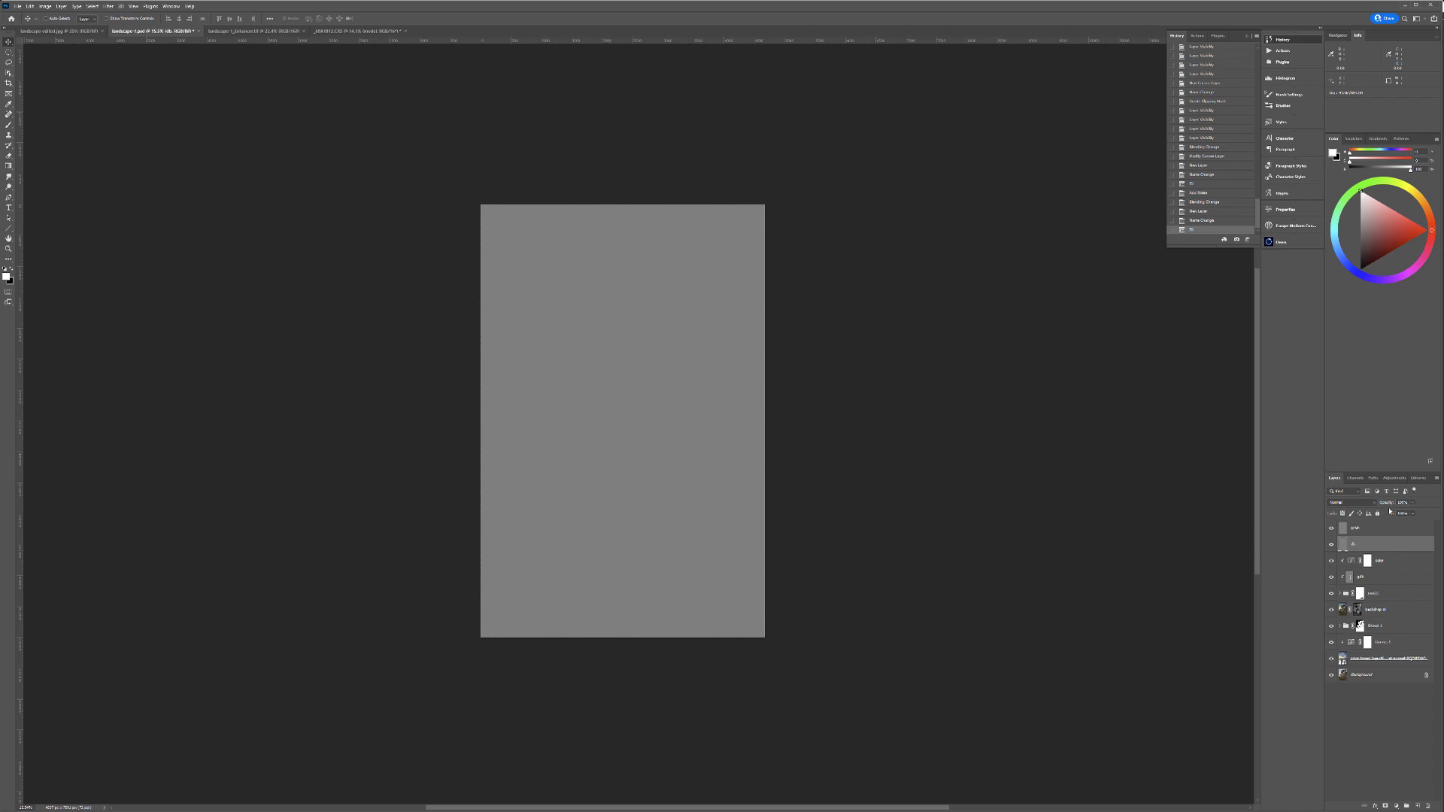
click(1359, 503)
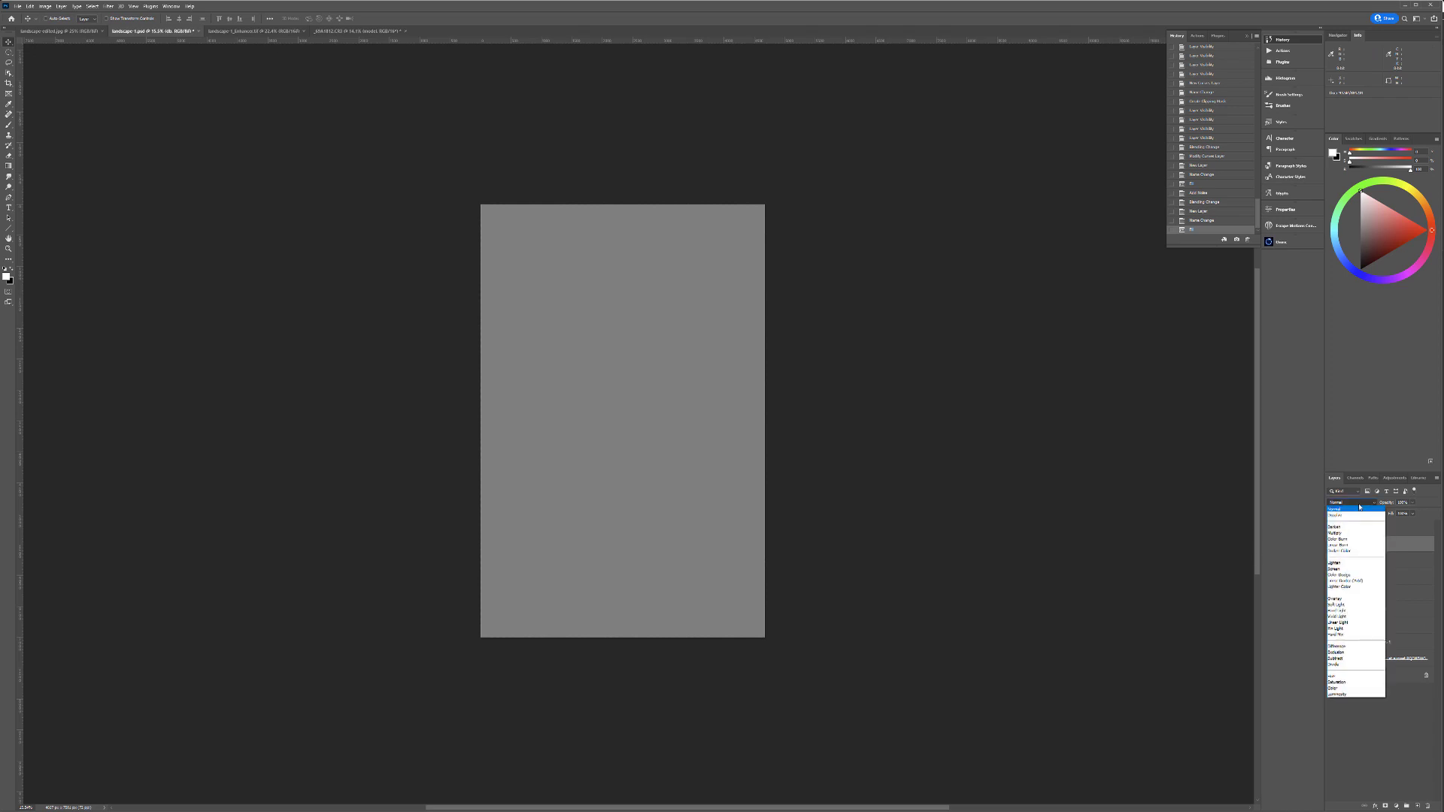
click(1337, 605)
Step: Brush white with a larger brush over the bright sky and the tree's sunlit side to strengthen the incoming light
click(9, 124)
click(517, 384)
key(])
key(])
key(])
key(])
click(510, 358)
click(504, 415)
click(529, 370)
click(530, 424)
click(542, 410)
click(543, 406)
click(483, 304)
click(636, 354)
click(548, 348)
click(553, 348)
click(656, 355)
click(478, 306)
click(546, 428)
click(583, 450)
click(583, 449)
Step: Brush black over the foreground grass, side edges and upper corner to darken them, and compare the result with the layer hidden
key(x)
drag(776, 652, 529, 632)
mouse_move(802, 577)
mouse_down()
mouse_move(701, 560)
mouse_move(502, 638)
mouse_move(759, 594)
mouse_move(761, 522)
mouse_move(720, 627)
mouse_move(682, 643)
mouse_move(761, 624)
mouse_move(683, 498)
mouse_move(653, 600)
mouse_up()
mouse_move(753, 268)
mouse_down()
mouse_move(635, 200)
mouse_move(752, 200)
mouse_move(758, 316)
mouse_move(707, 195)
mouse_up()
mouse_move(539, 543)
mouse_down()
mouse_move(484, 513)
mouse_move(470, 534)
mouse_move(513, 544)
mouse_up()
drag(732, 598, 760, 581)
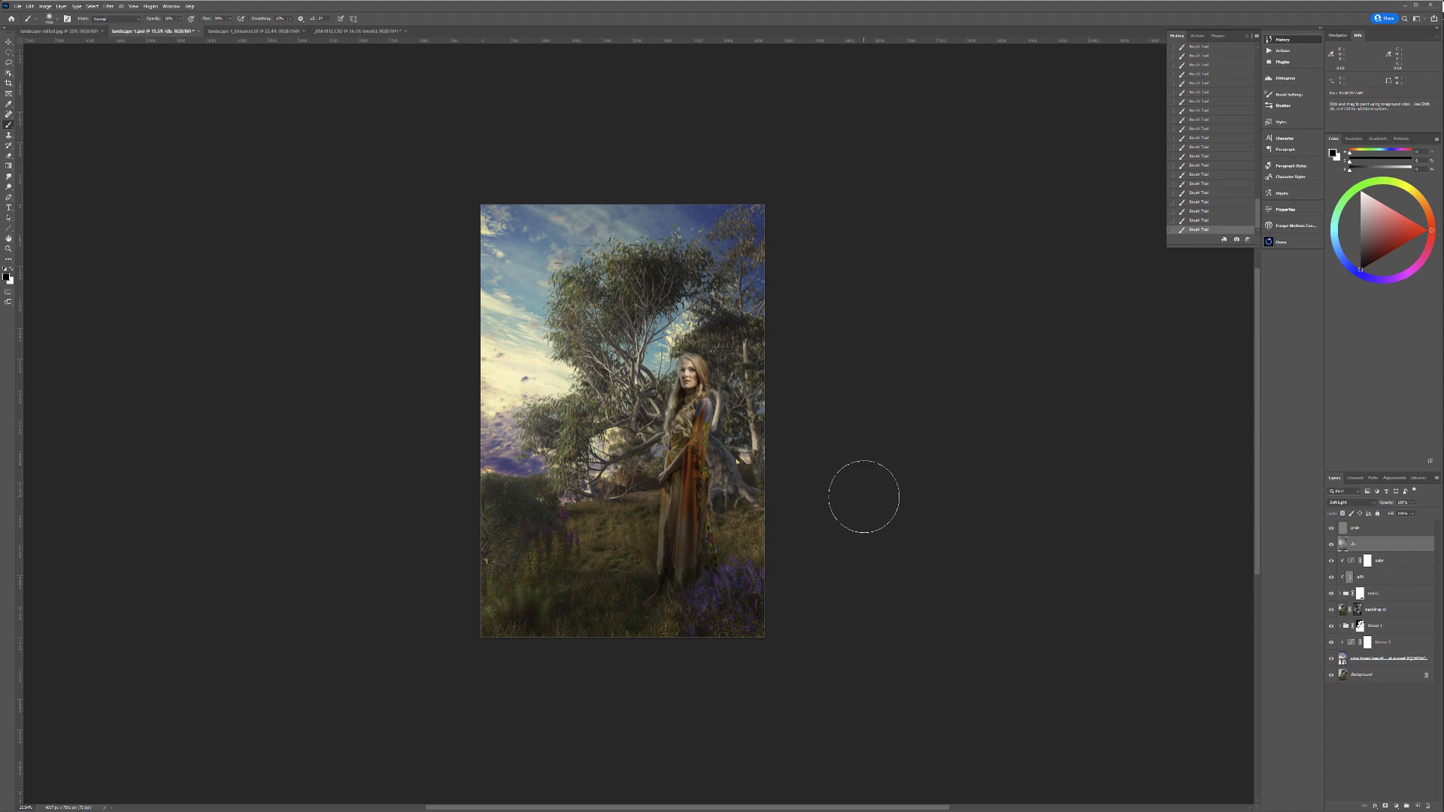
key(x)
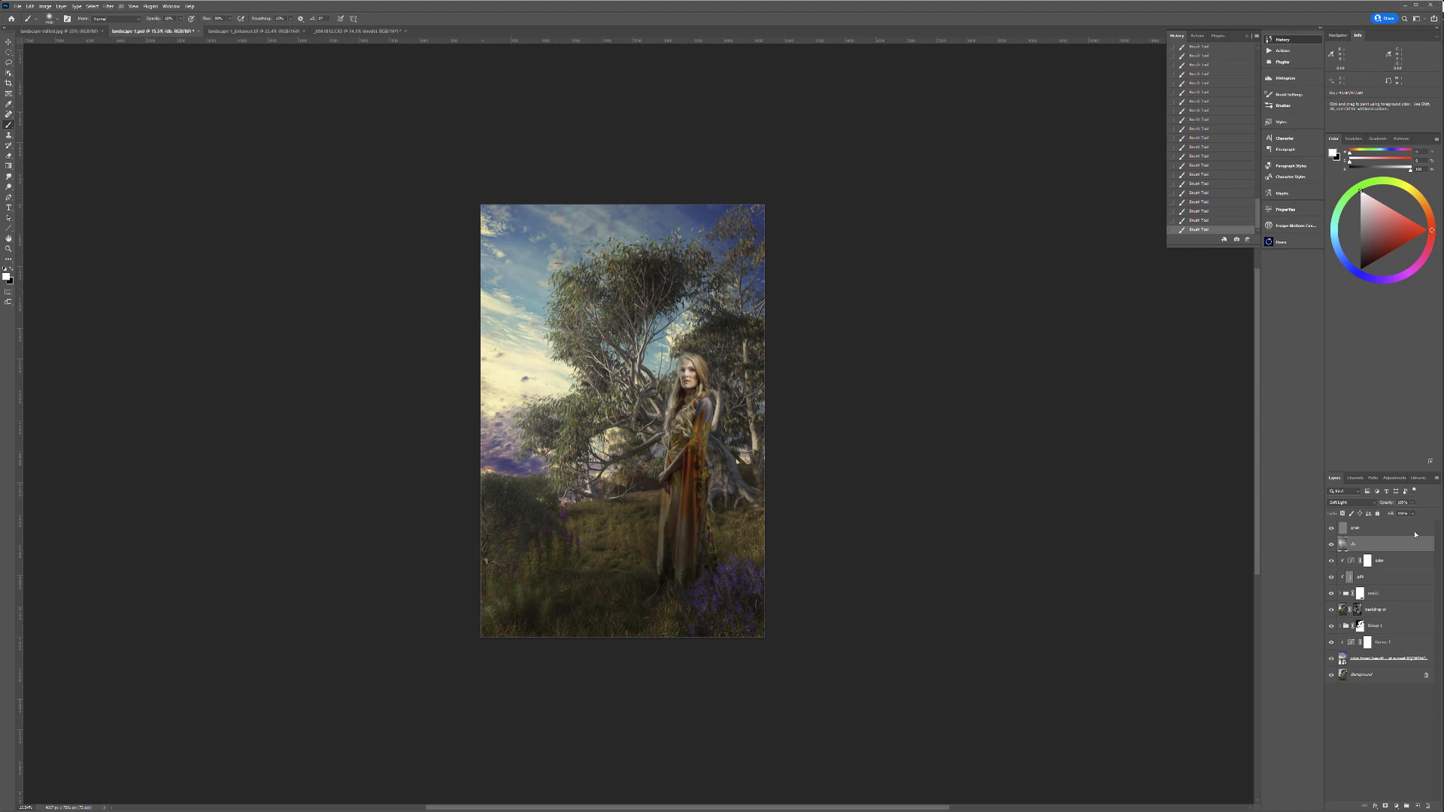
click(1332, 544)
click(1332, 544)
Step: Stamp all visible layers into a new layer above the grain layer and rename it
click(1385, 530)
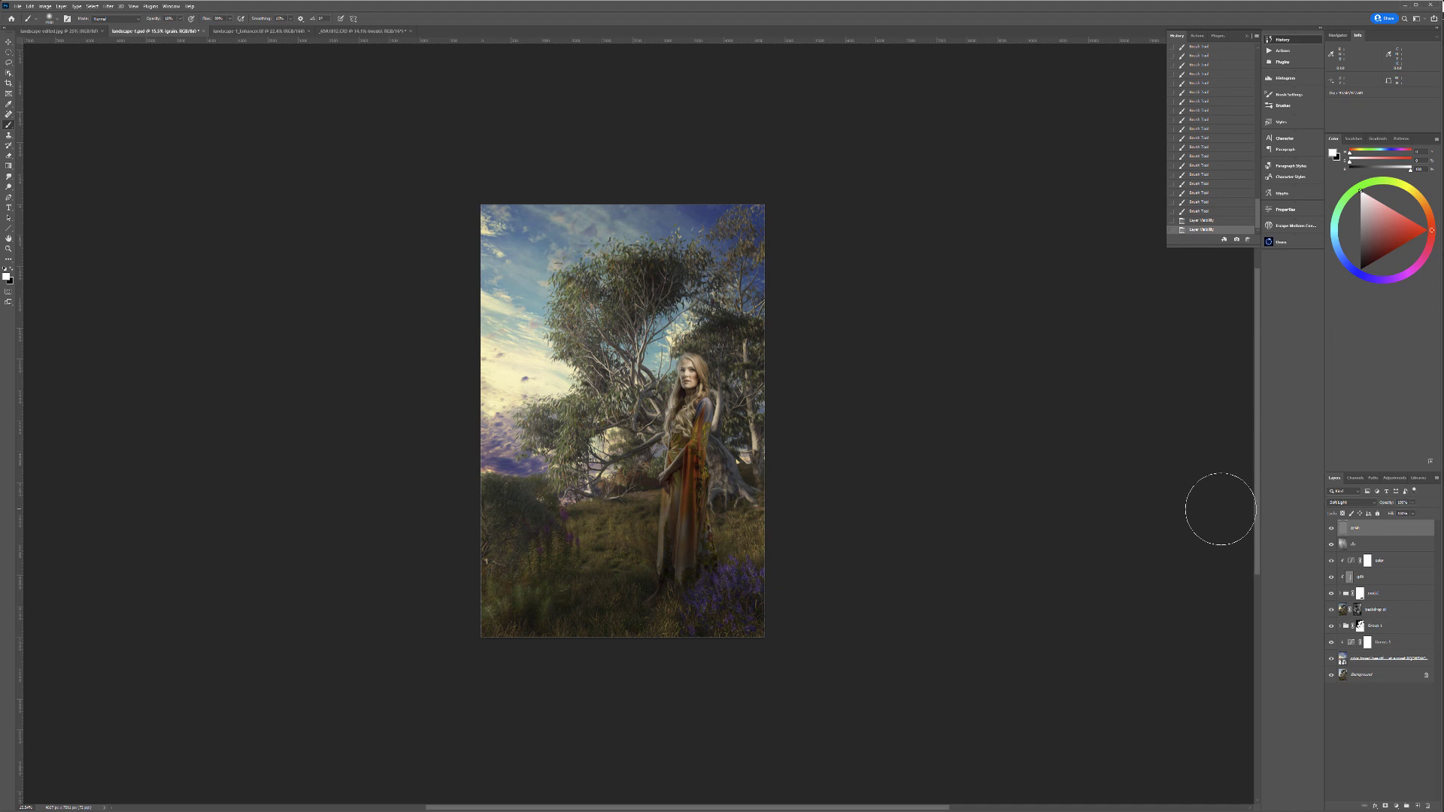
key(ctrl+shift+alt+e)
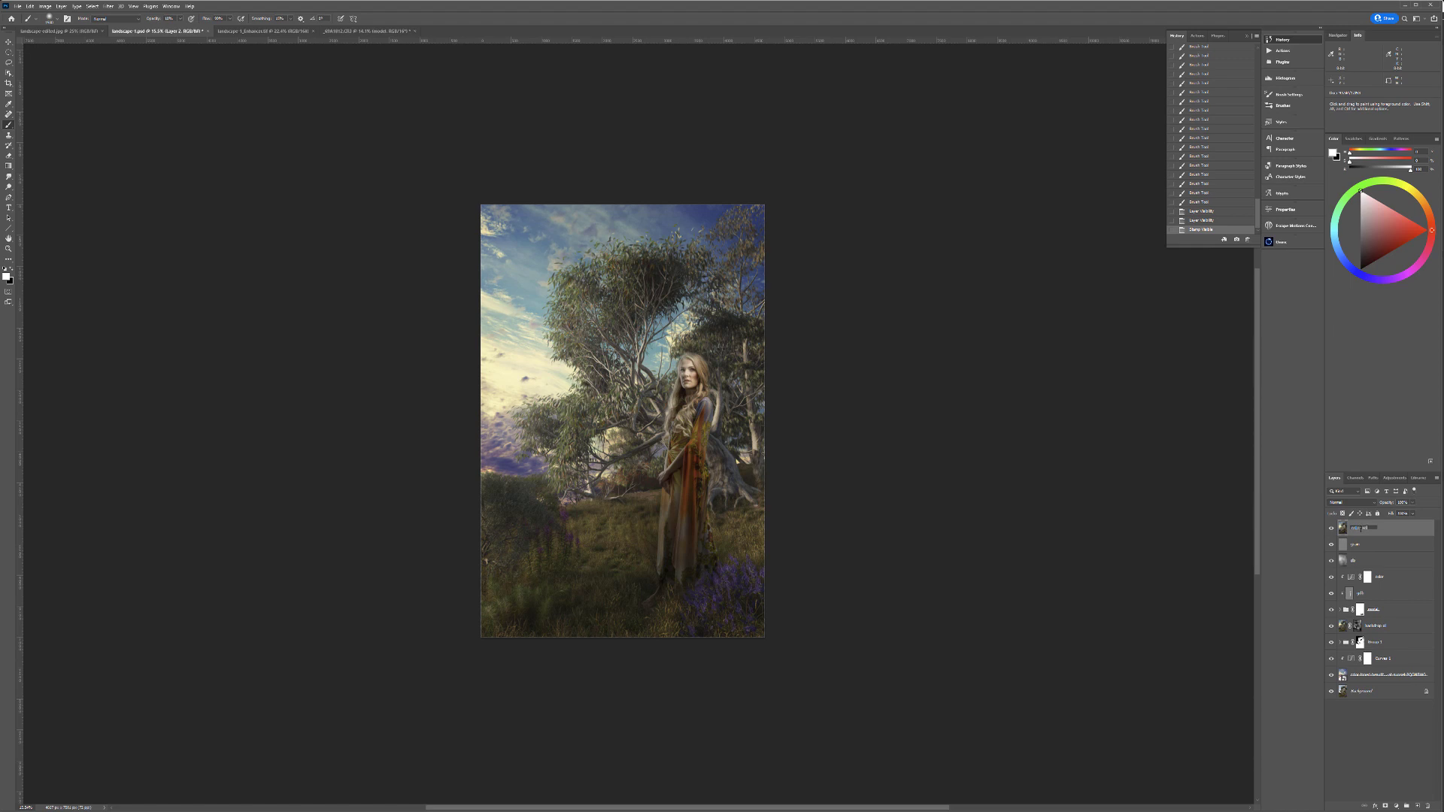
key(Return)
Step: Open the stamped layer in Filter Forge, choose a softer toning preset, slightly raise its Red setting and apply the filter
click(109, 6)
mouse_move(167, 189)
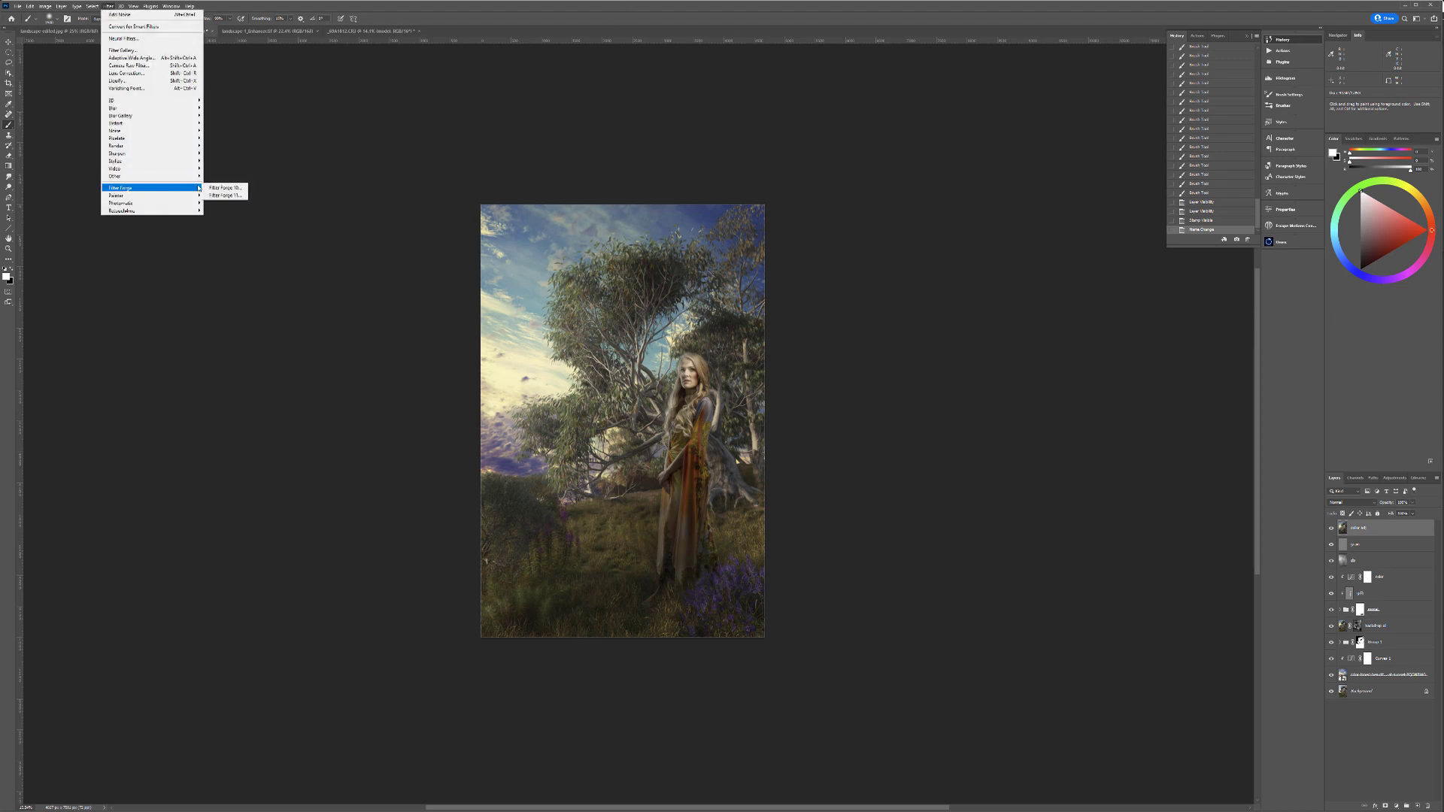
click(224, 195)
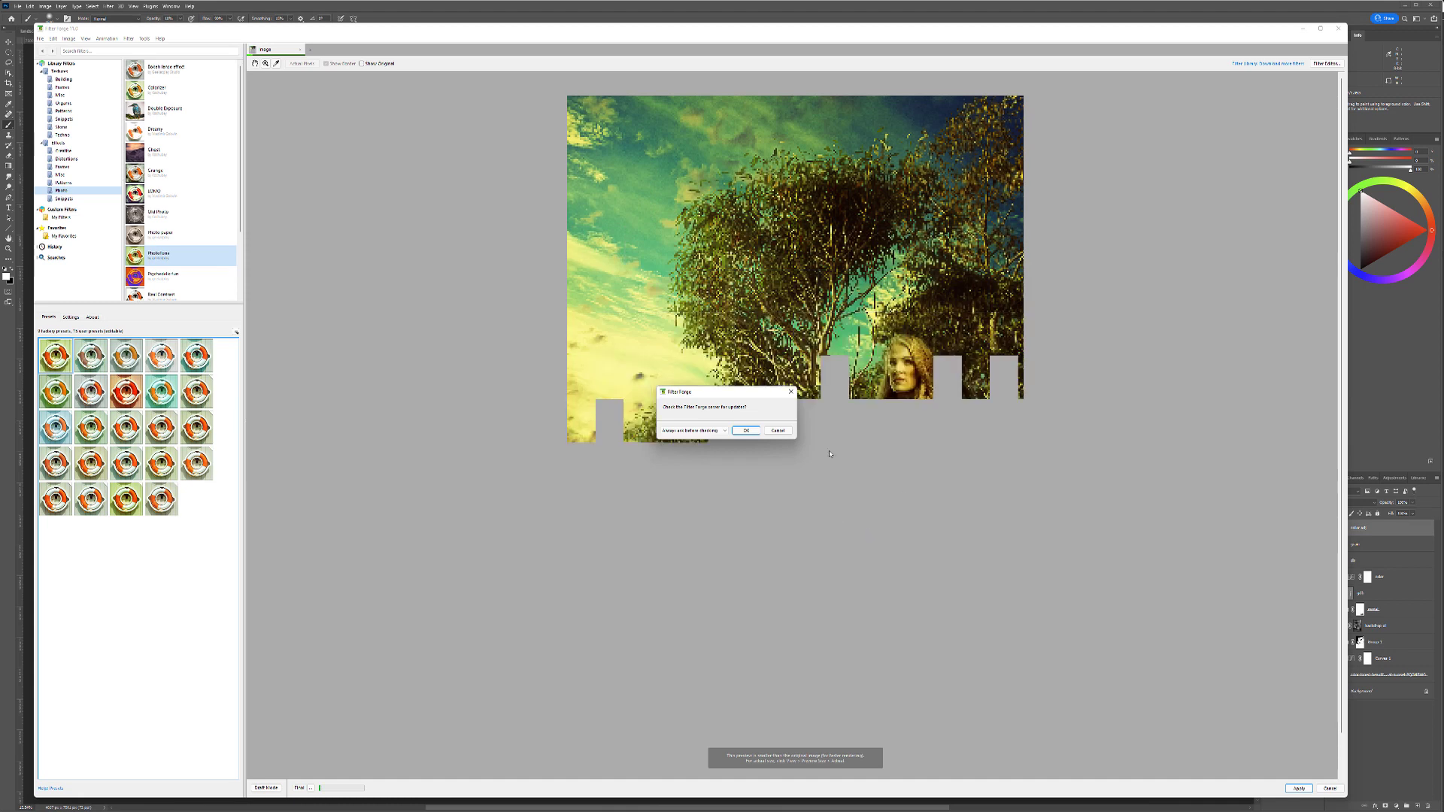
click(778, 430)
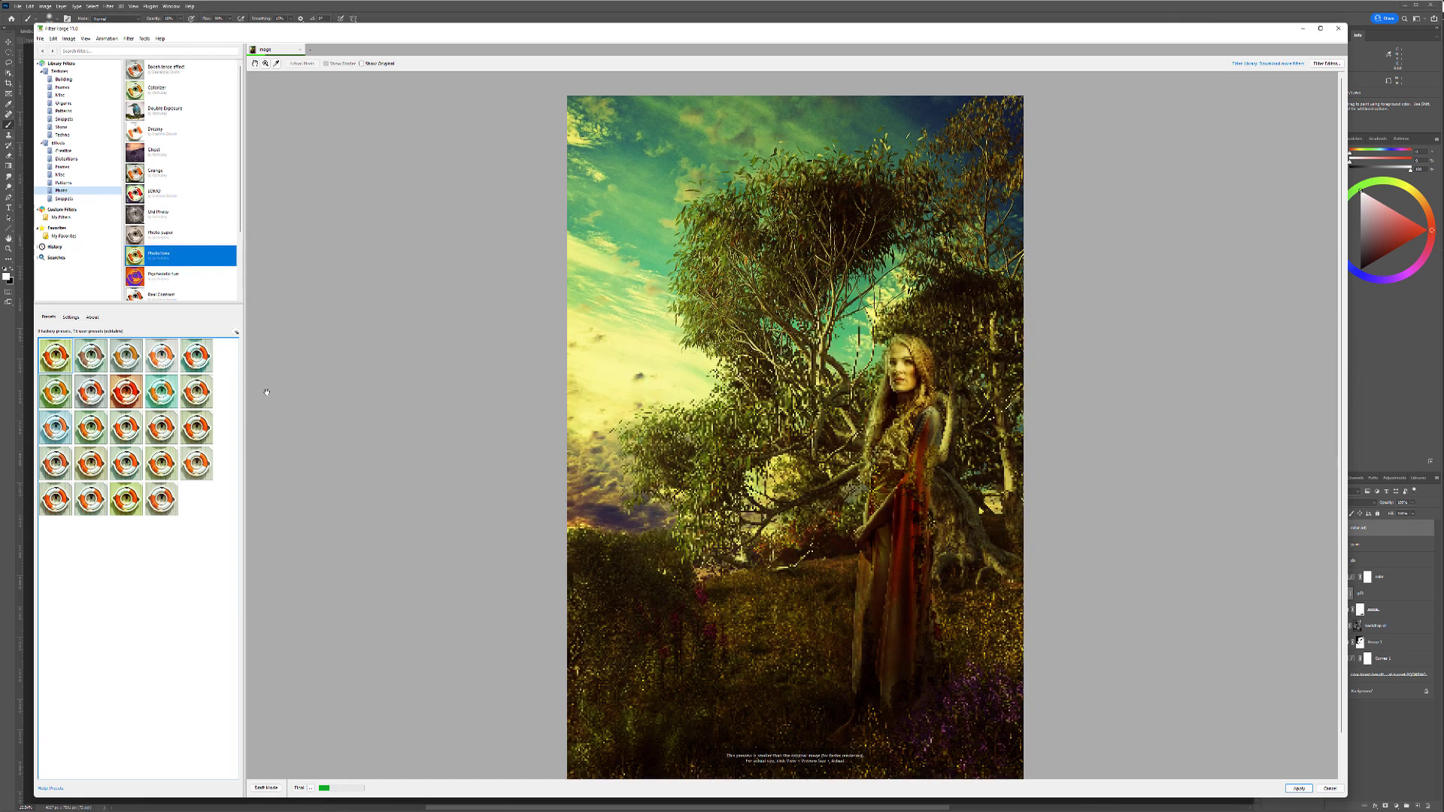
click(161, 463)
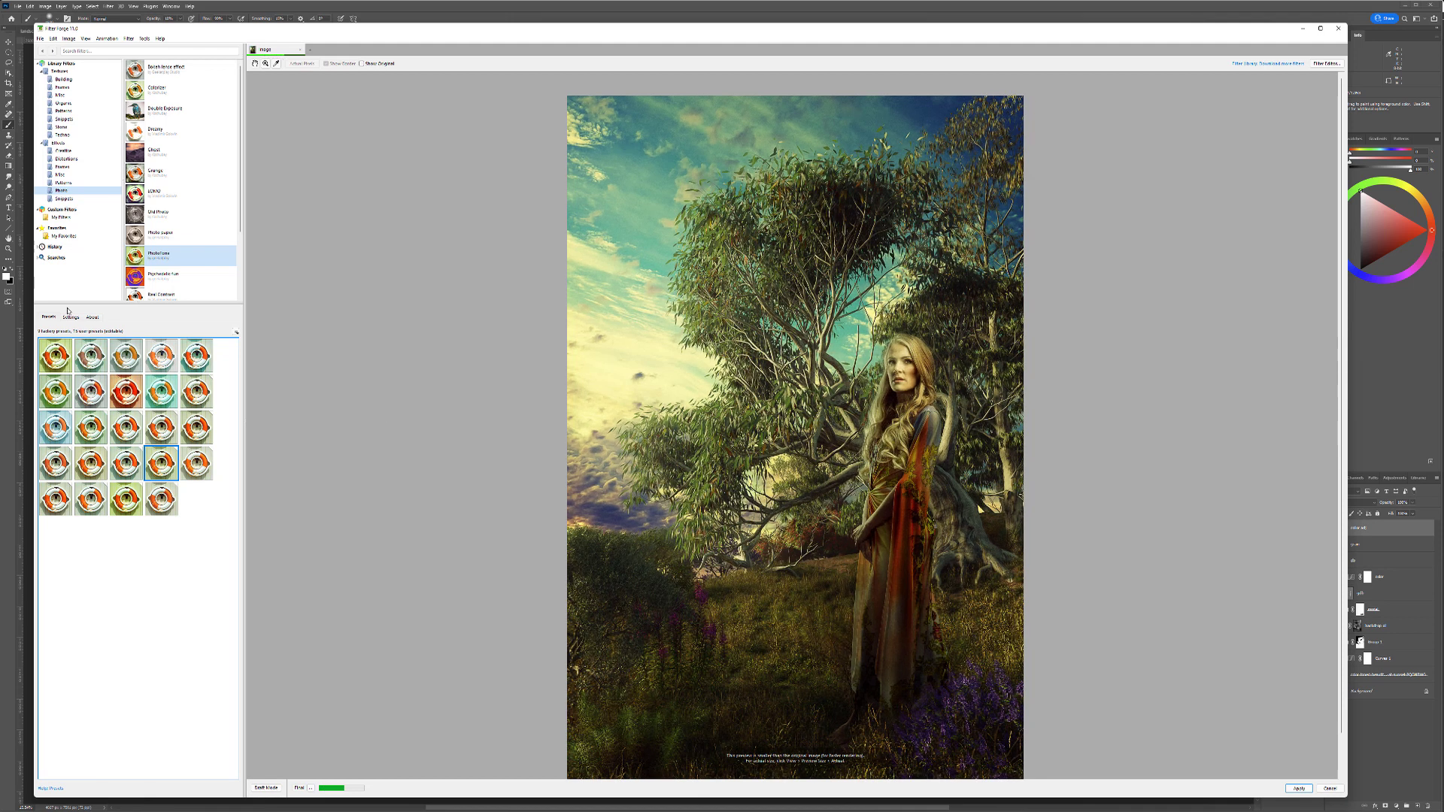
click(71, 316)
drag(119, 352, 126, 352)
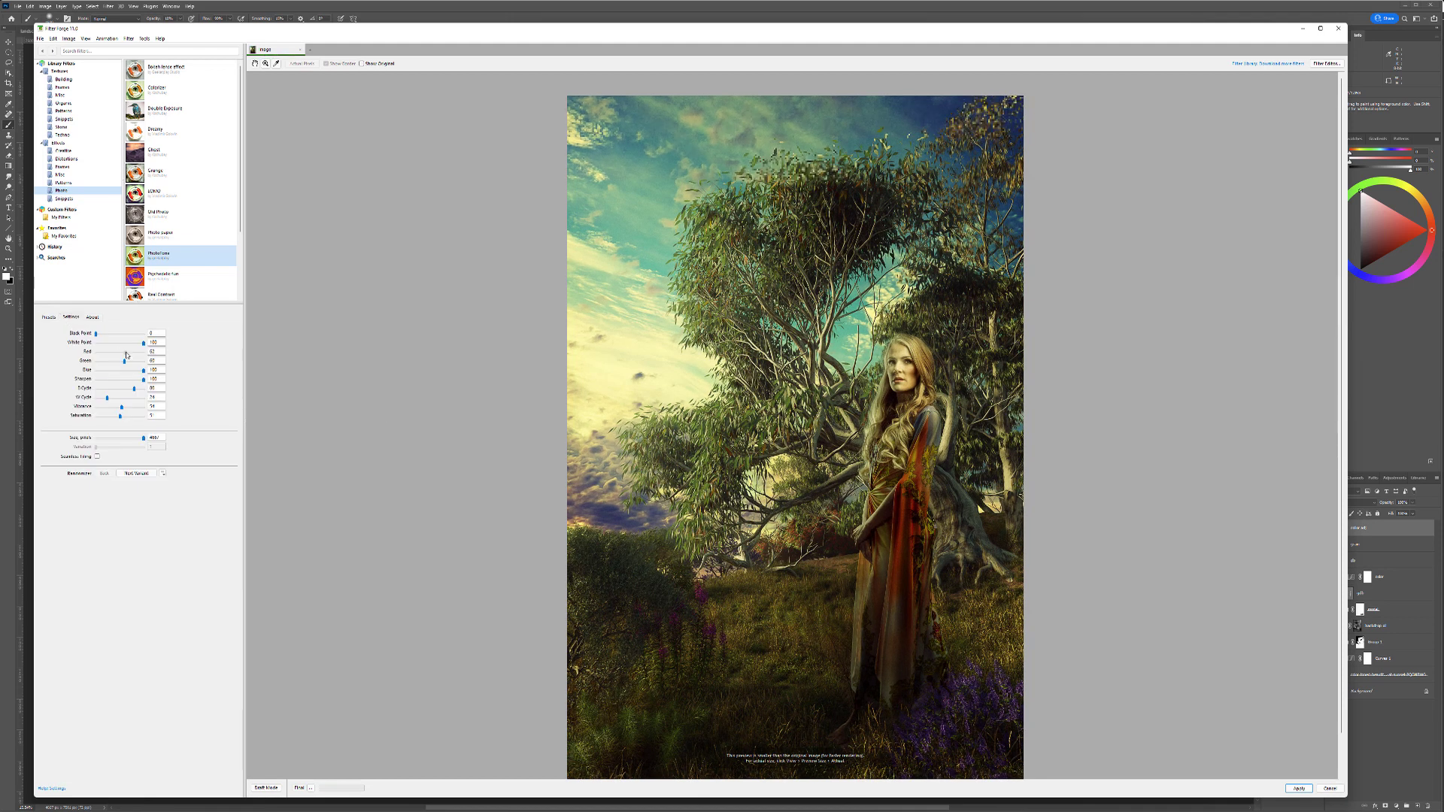
click(1299, 789)
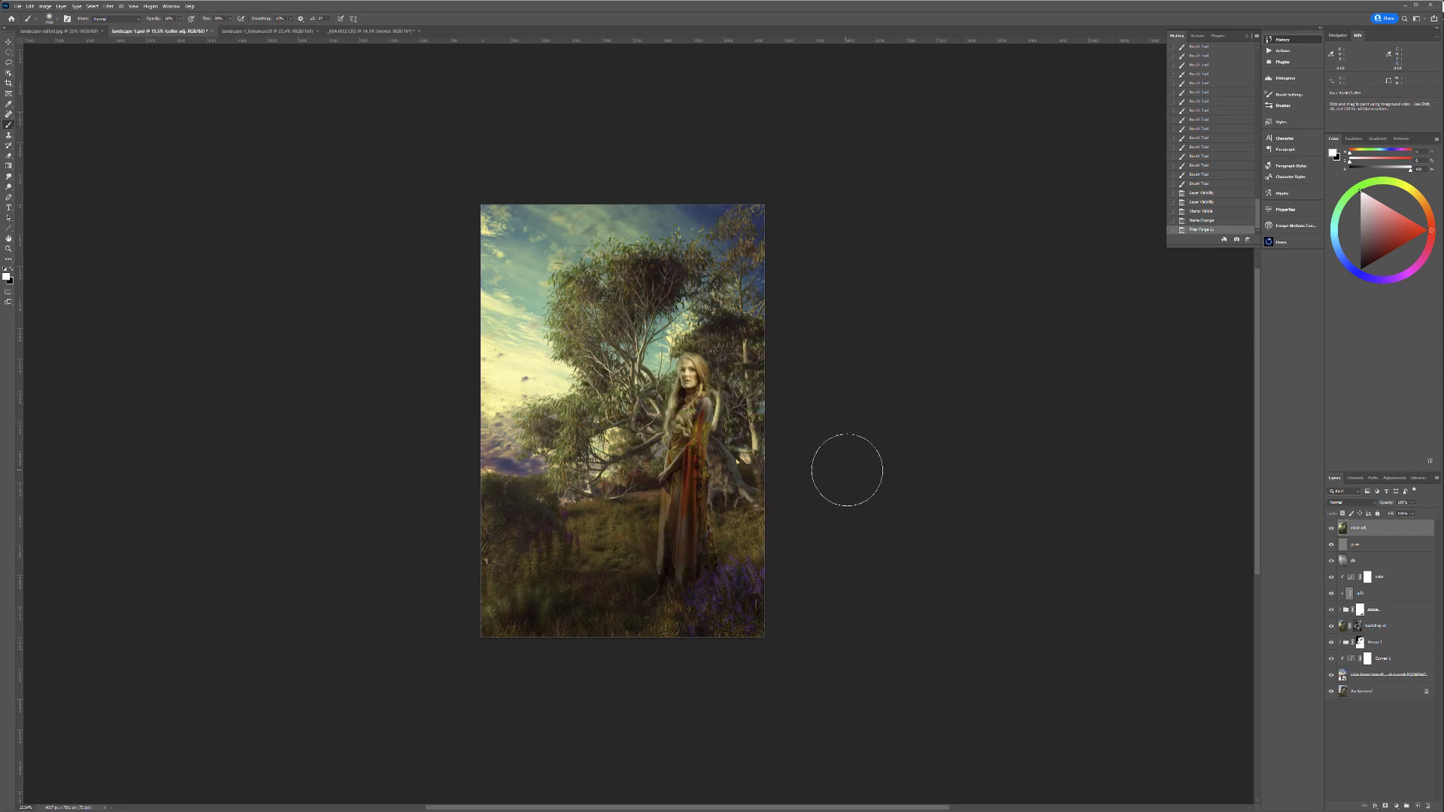
Step: Lower the opacity of the Filter Forge-toned layer to soften its color effect
click(1414, 503)
click(1390, 514)
click(1400, 503)
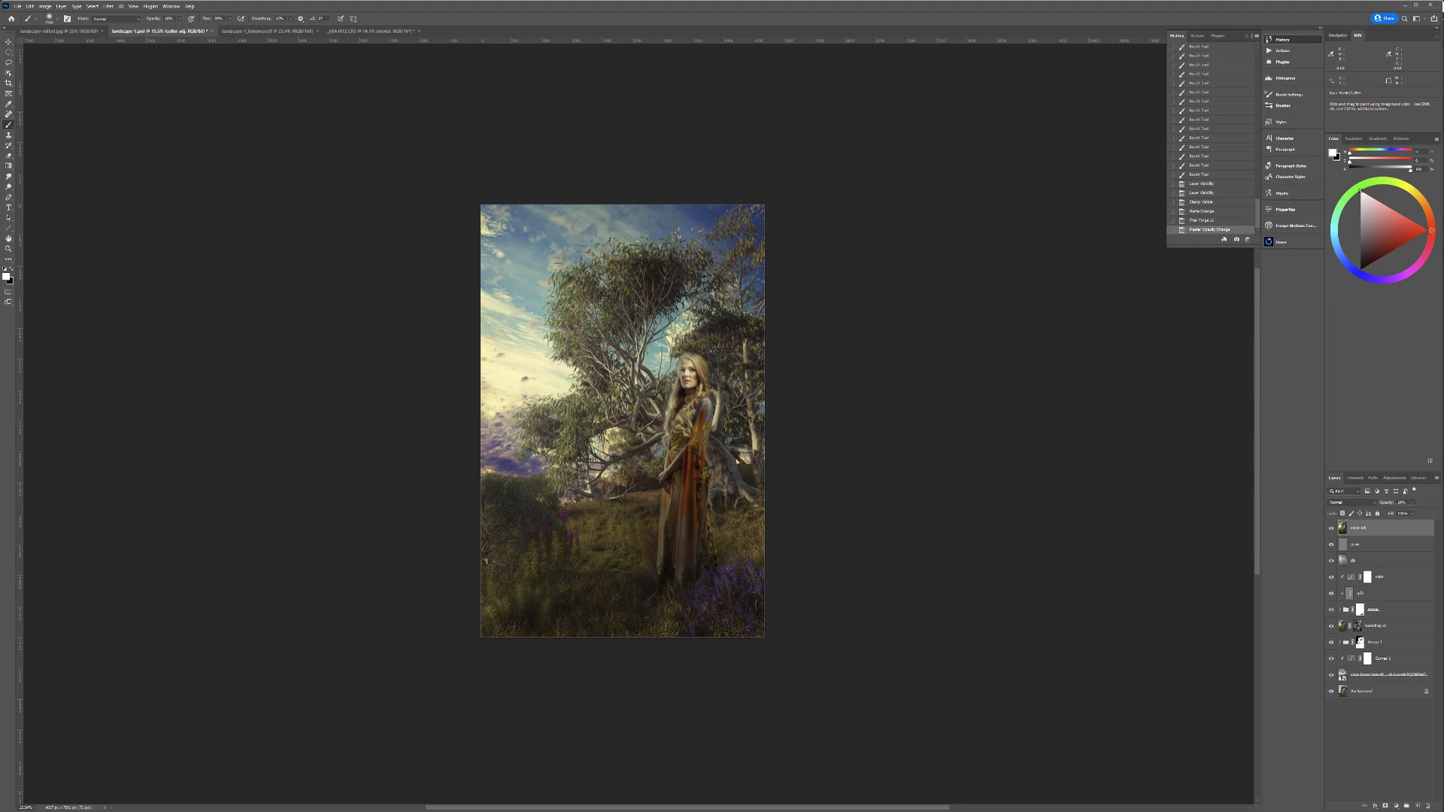
Step: Add a Selective Color adjustment layer at the top of the stack and slightly adjust the color components of the Blacks
click(1398, 806)
click(1414, 801)
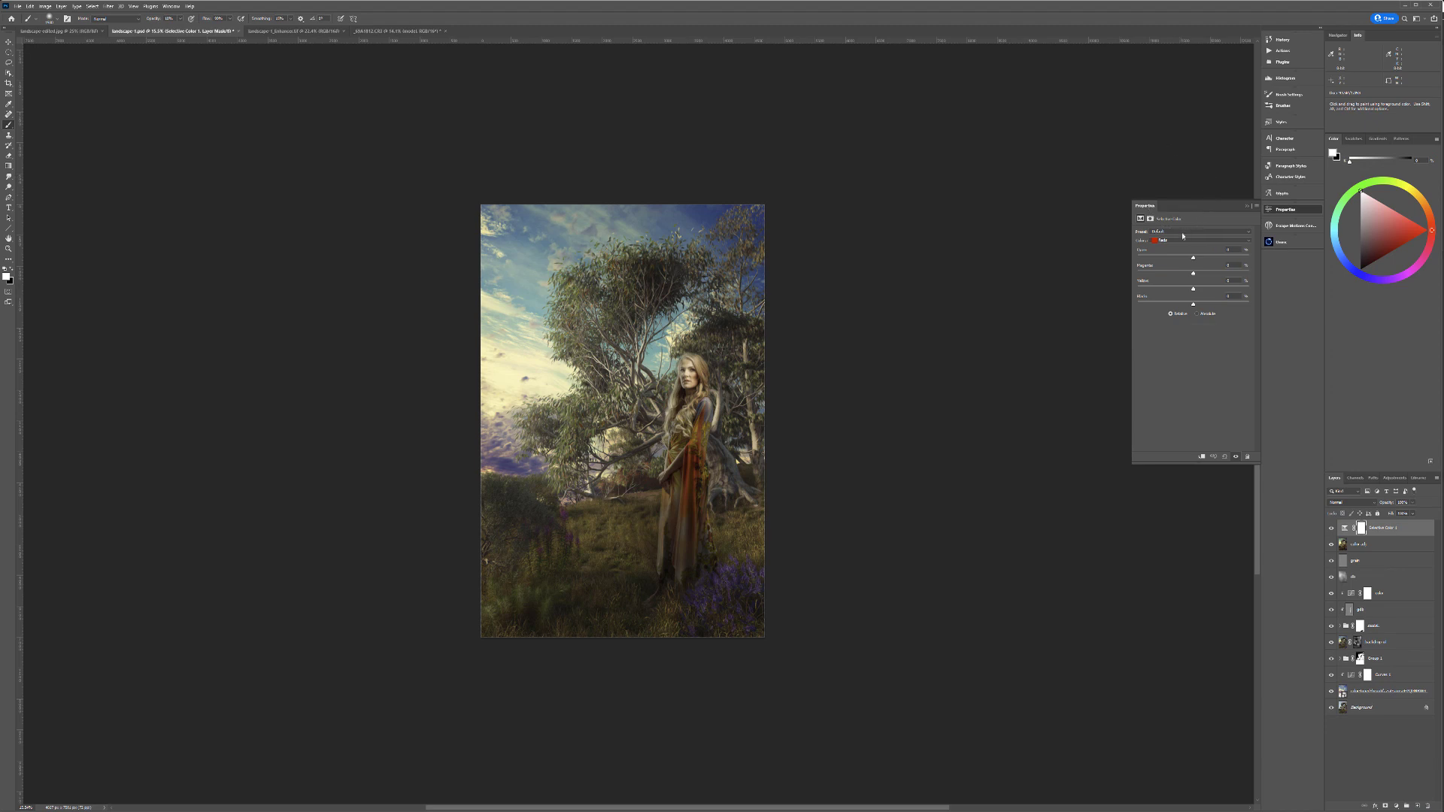
click(1182, 240)
click(1181, 298)
mouse_move(1193, 304)
mouse_down()
mouse_move(1181, 305)
mouse_move(1195, 307)
mouse_move(1189, 290)
mouse_up()
drag(1196, 261, 1192, 259)
Step: Slightly adjust the cyan and yellow components of the Neutrals in the Selective Color layer
click(1176, 243)
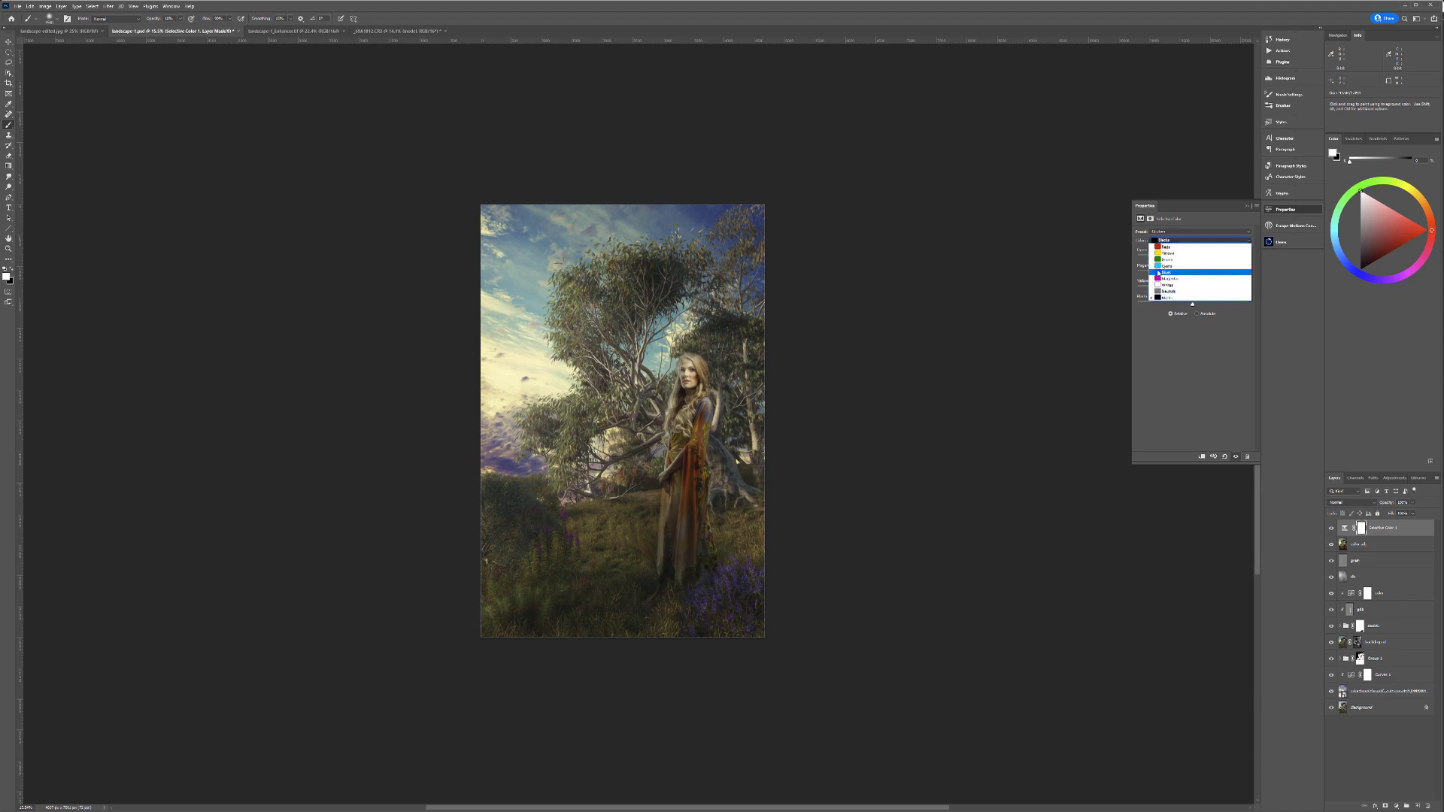
click(1213, 295)
drag(1195, 291, 1198, 259)
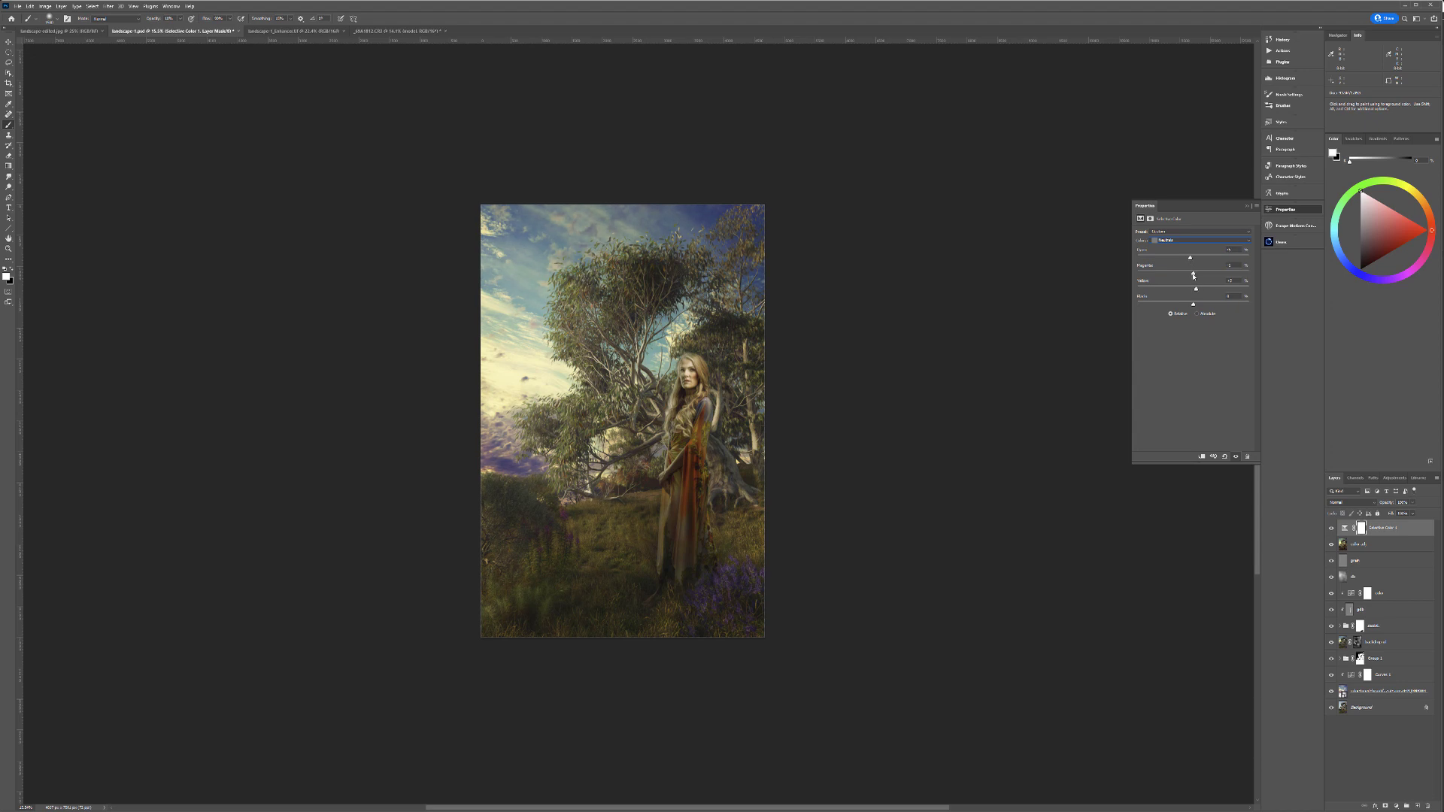
Step: Adjust the black component of the Greens, and the black, cyan and yellow components of the Yellows
click(1189, 239)
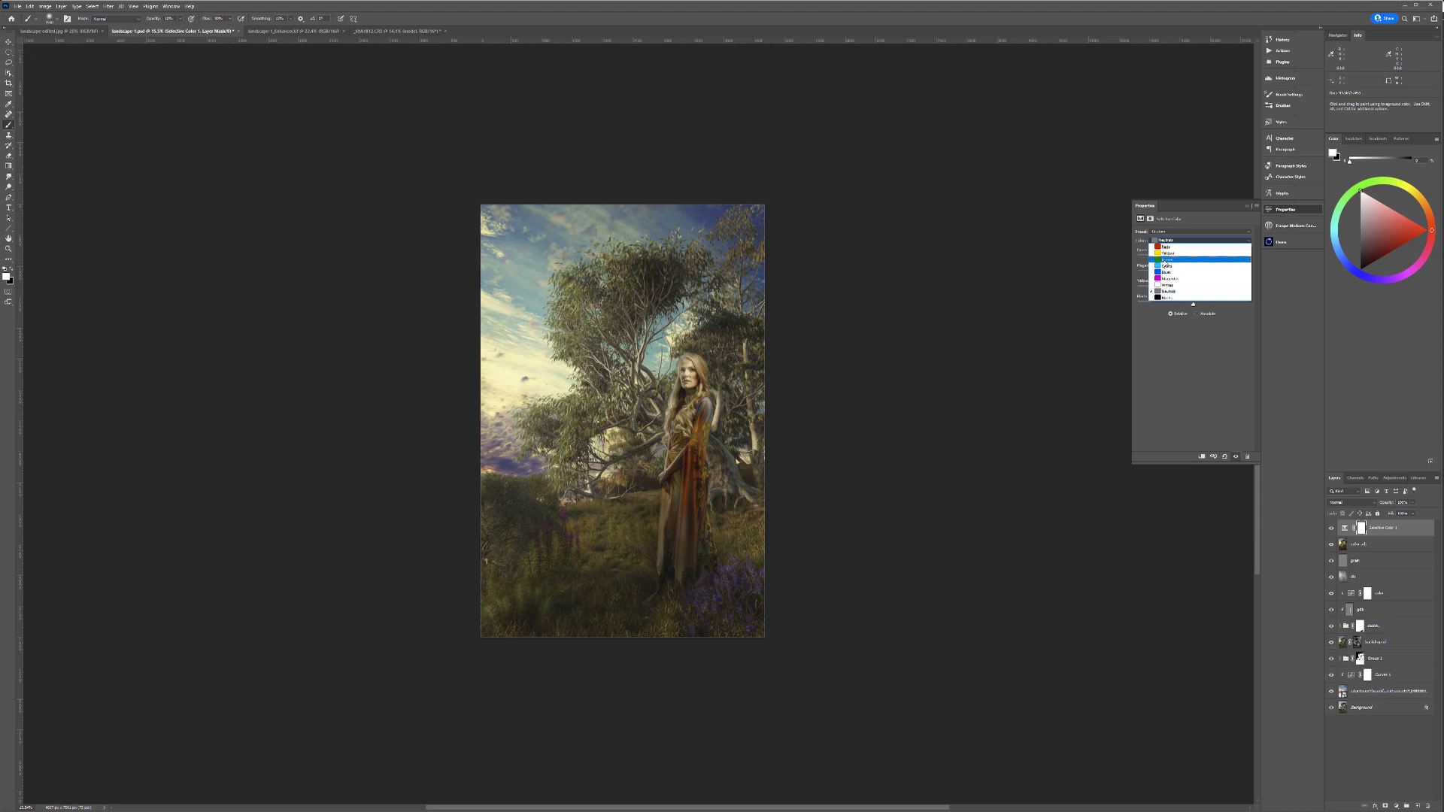
click(1174, 260)
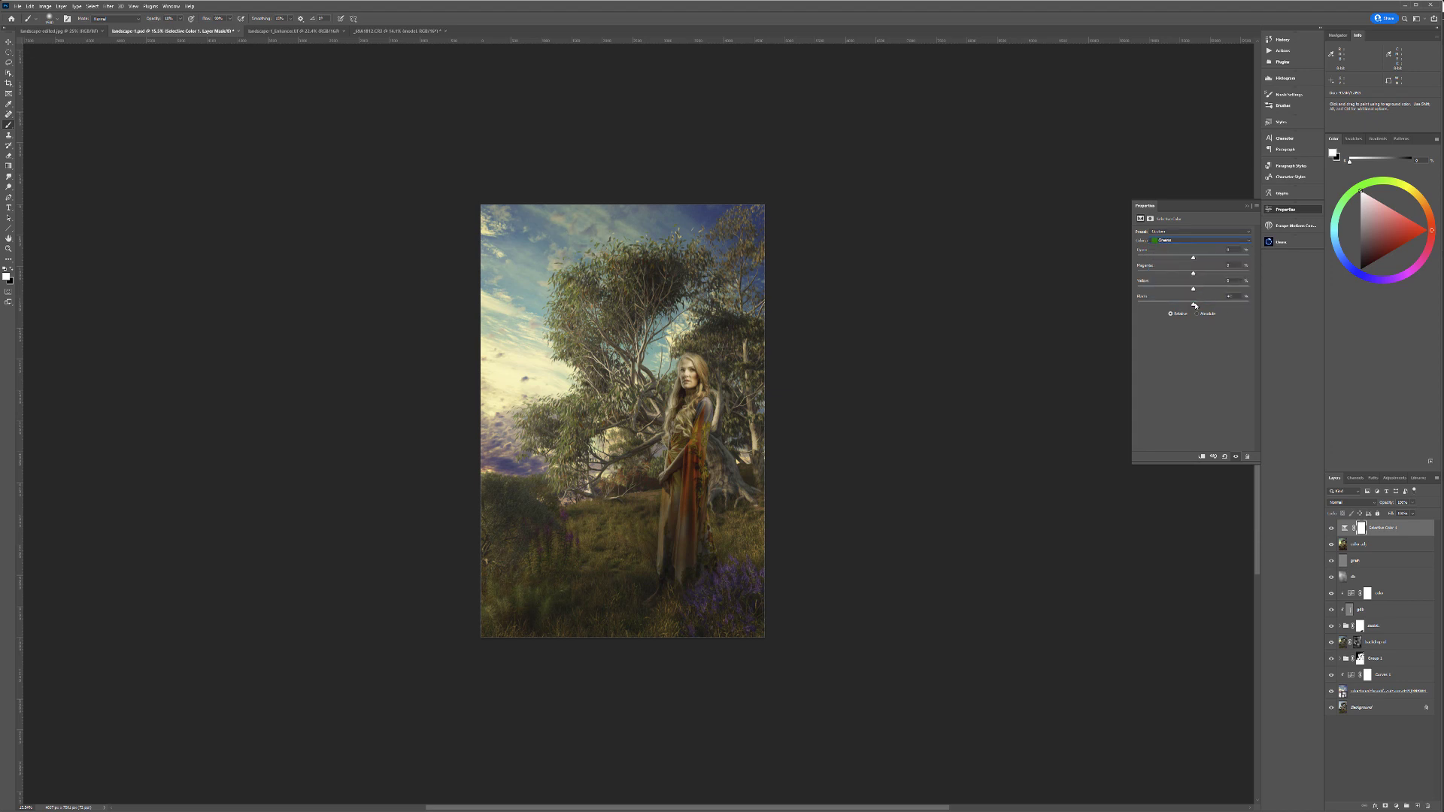
mouse_move(1206, 304)
mouse_down()
mouse_move(1095, 298)
mouse_move(1206, 303)
mouse_up()
click(1173, 242)
click(1174, 251)
mouse_move(1192, 306)
mouse_down()
mouse_move(1113, 302)
mouse_move(1280, 299)
mouse_move(1105, 300)
mouse_move(1199, 302)
mouse_up()
drag(1130, 257, 1244, 259)
drag(1189, 289, 1193, 276)
Step: Slightly raise the black component of the Cyans and the Blues in the Selective Color layer to deepen the sky
click(1177, 242)
click(1187, 287)
drag(1192, 305, 1201, 305)
click(1165, 241)
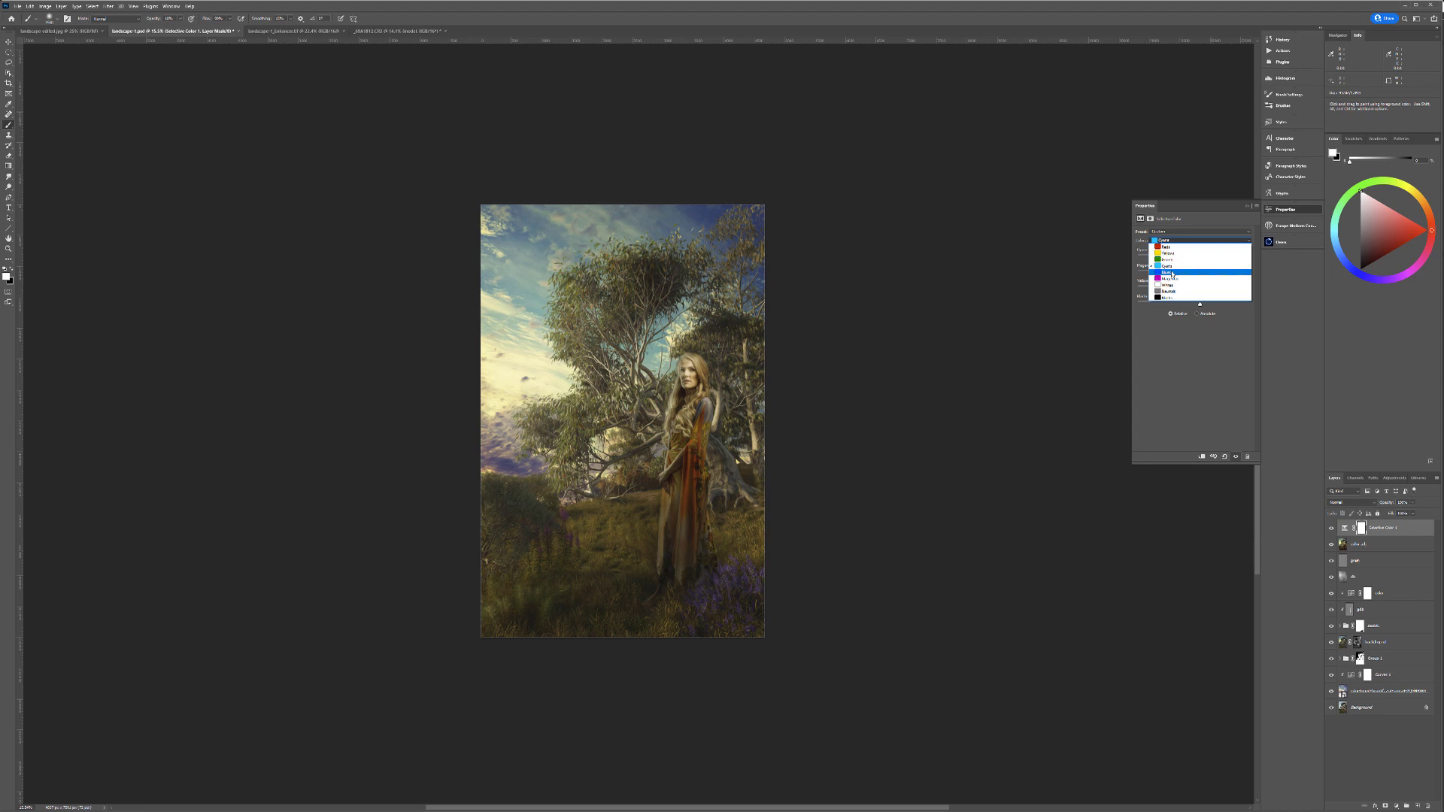
click(1167, 254)
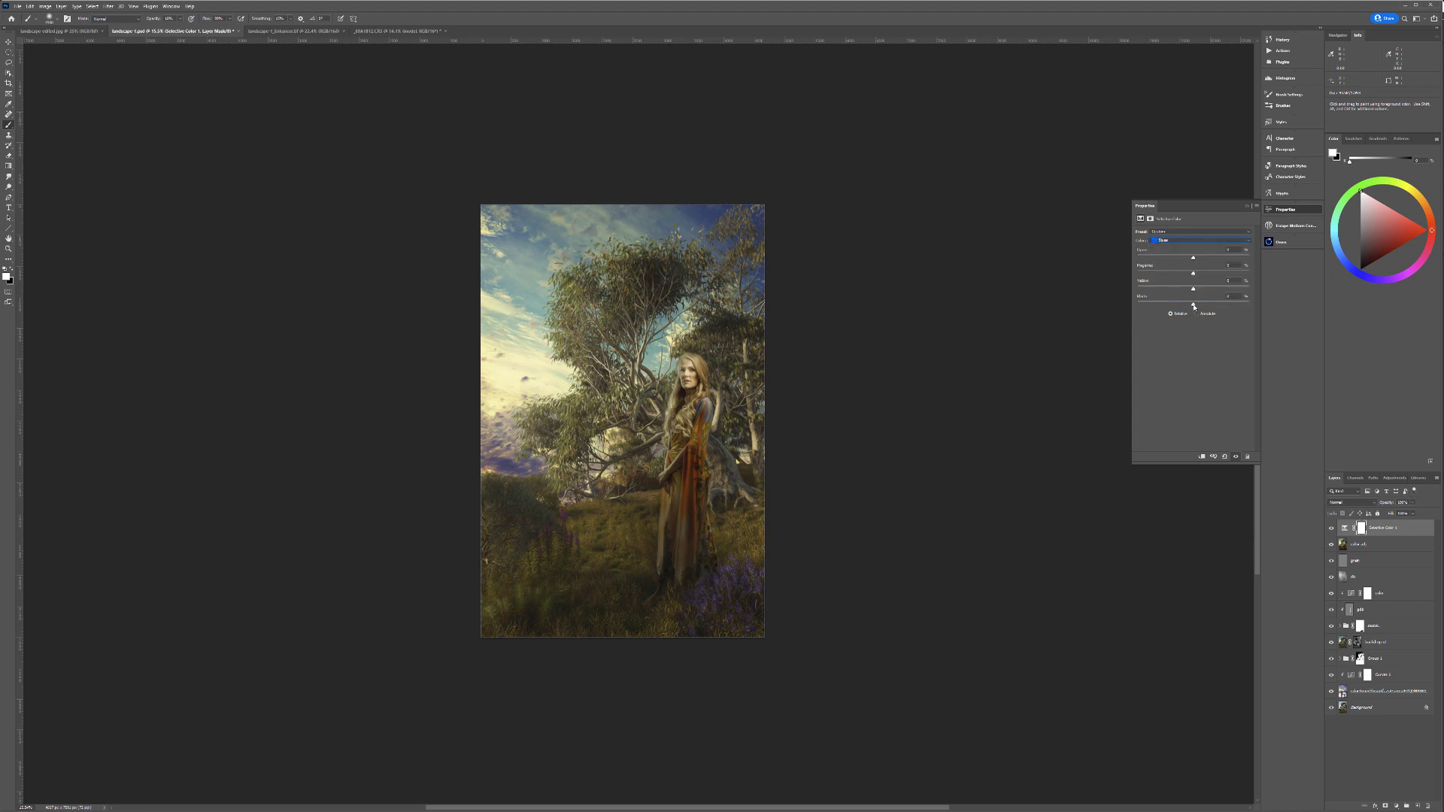
drag(1216, 307, 1199, 303)
click(8, 41)
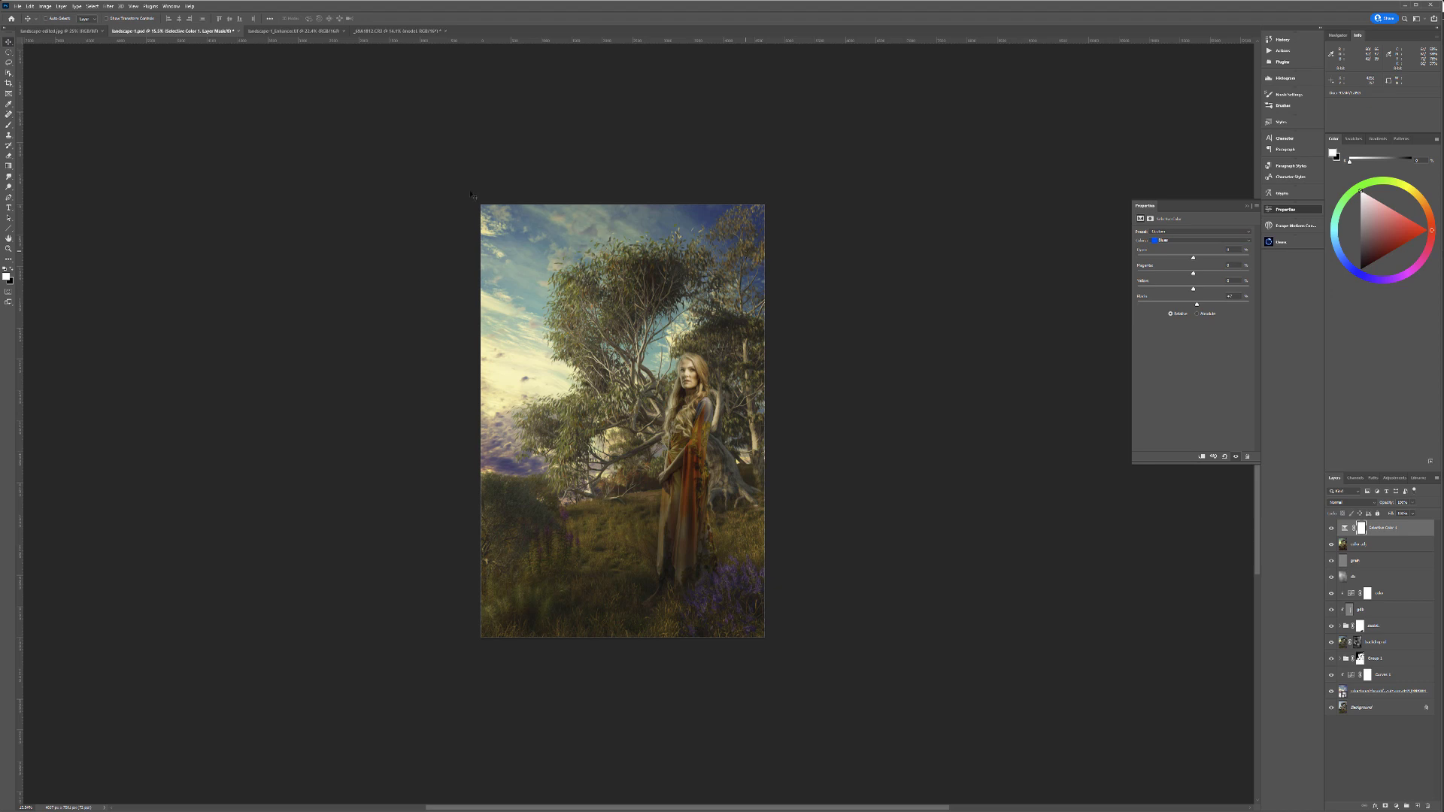
Step: Group all layers above the Background, name the group "retouching" and toggle its visibility to compare before and after
scroll(705, 423, up, 3)
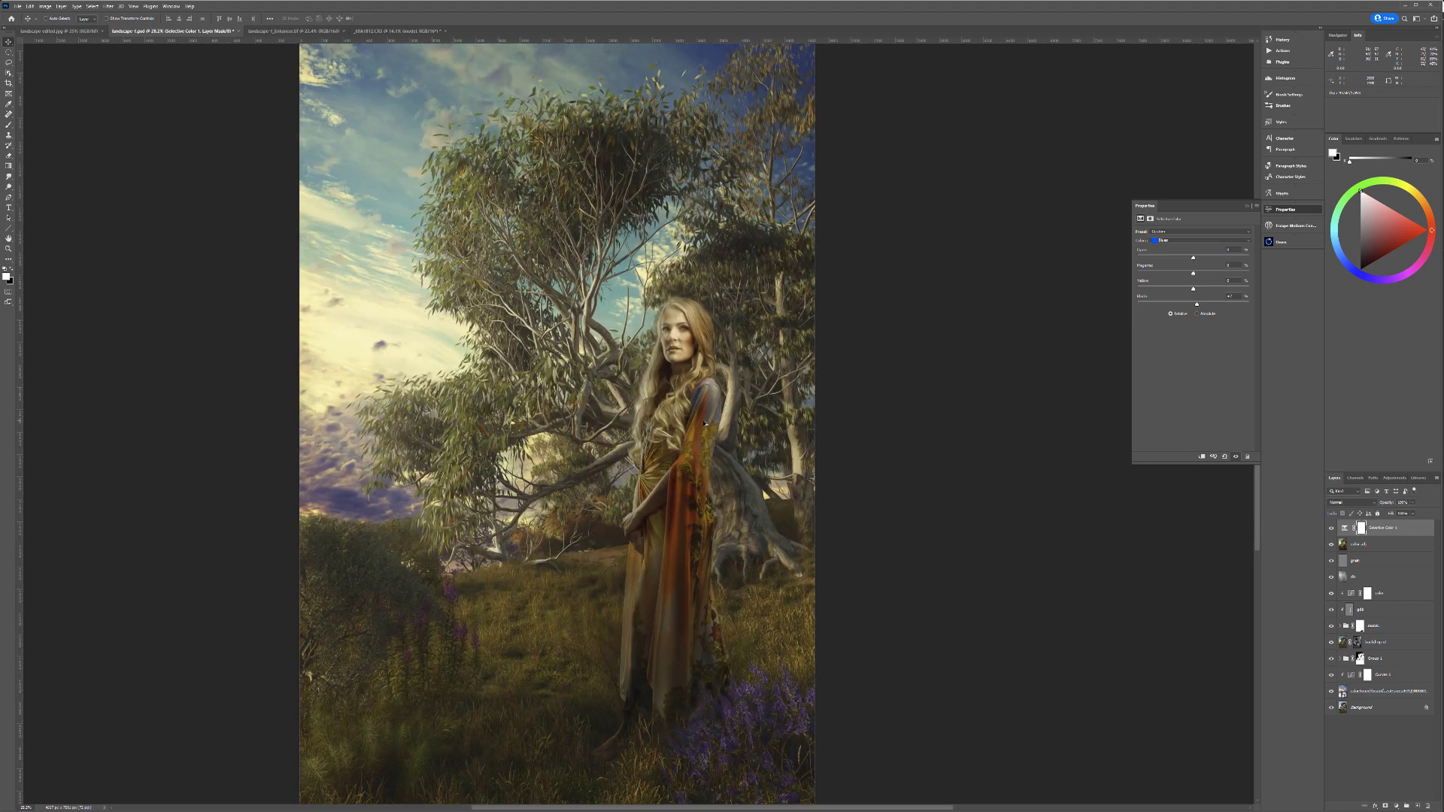
scroll(705, 423, down, 3)
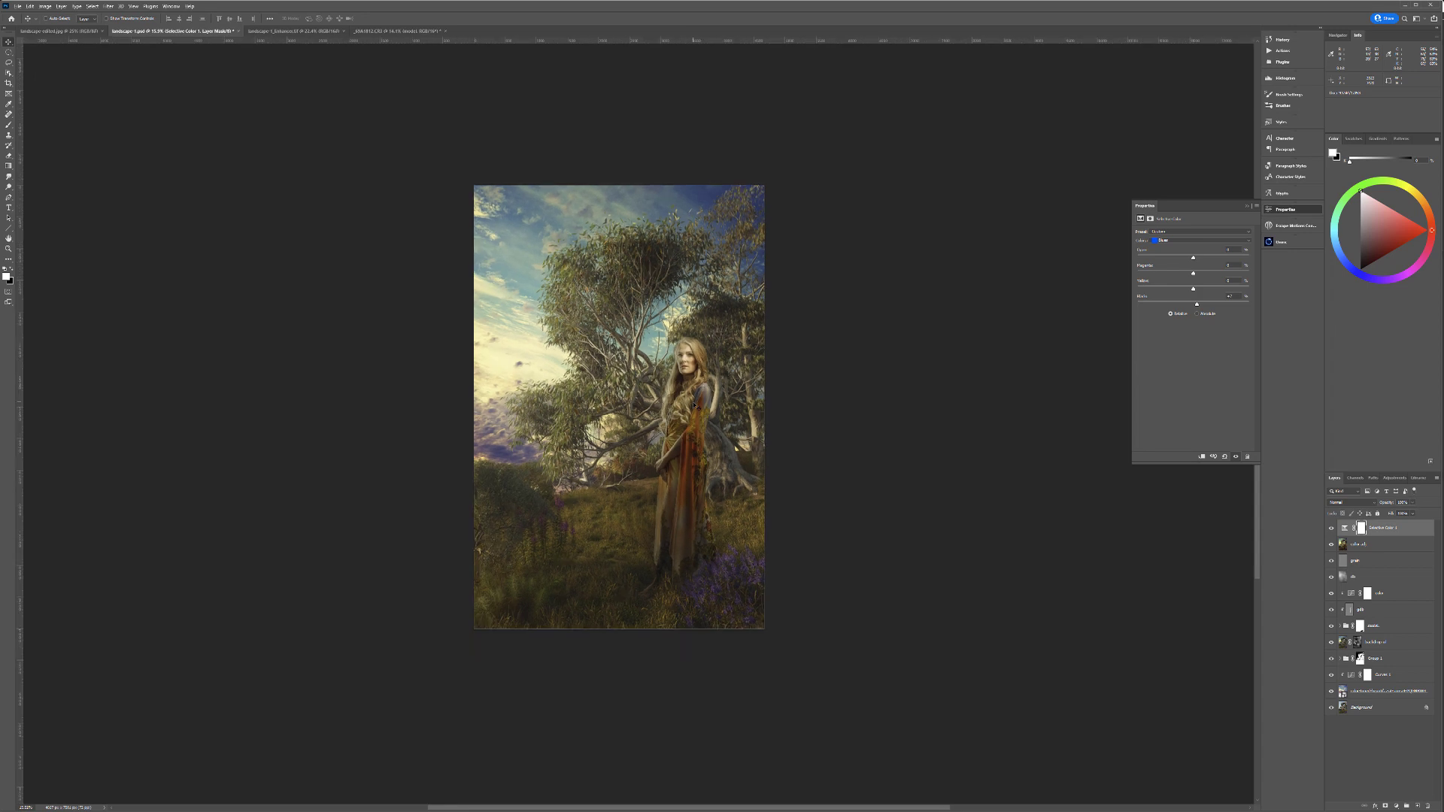
scroll(748, 539, down, 1)
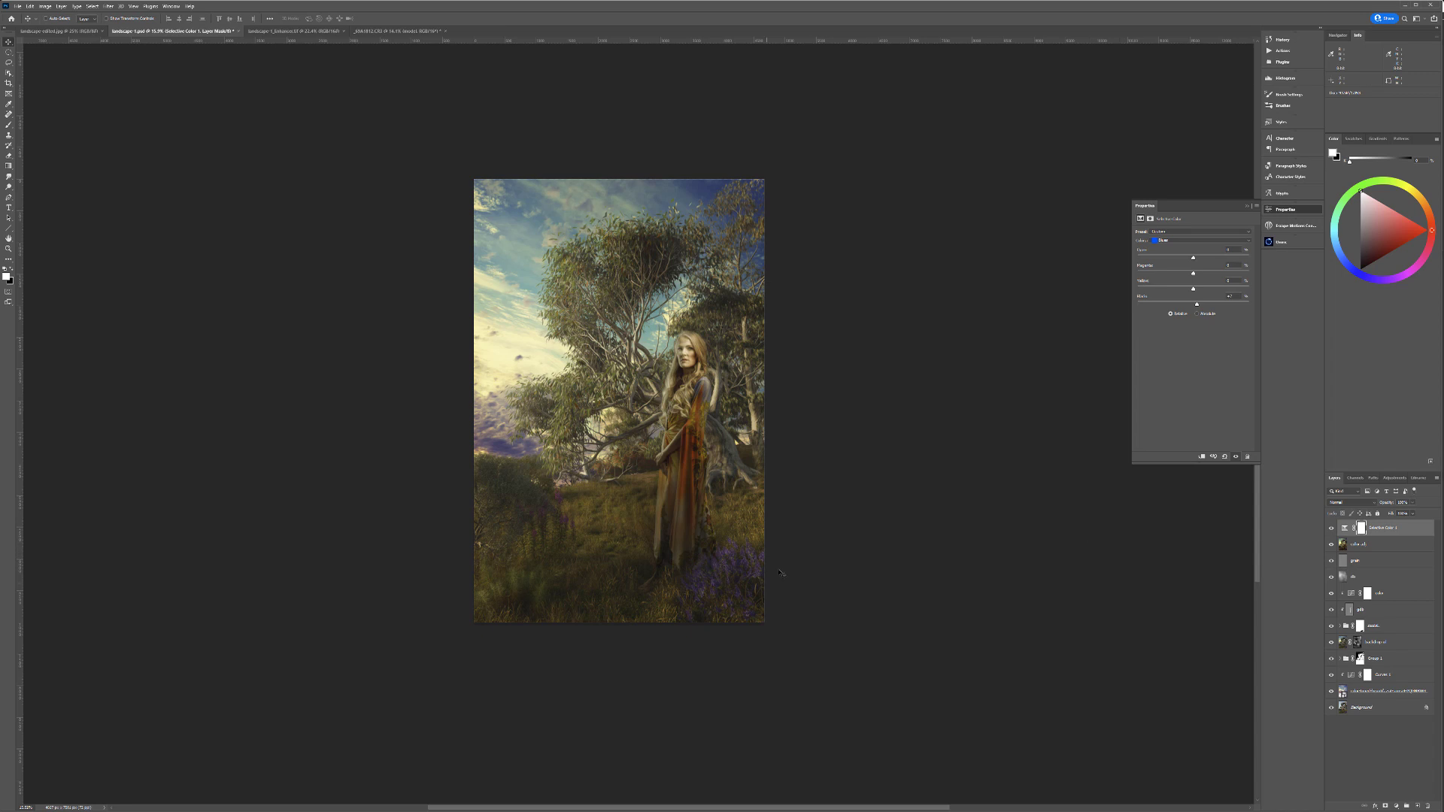
shift+click(1384, 691)
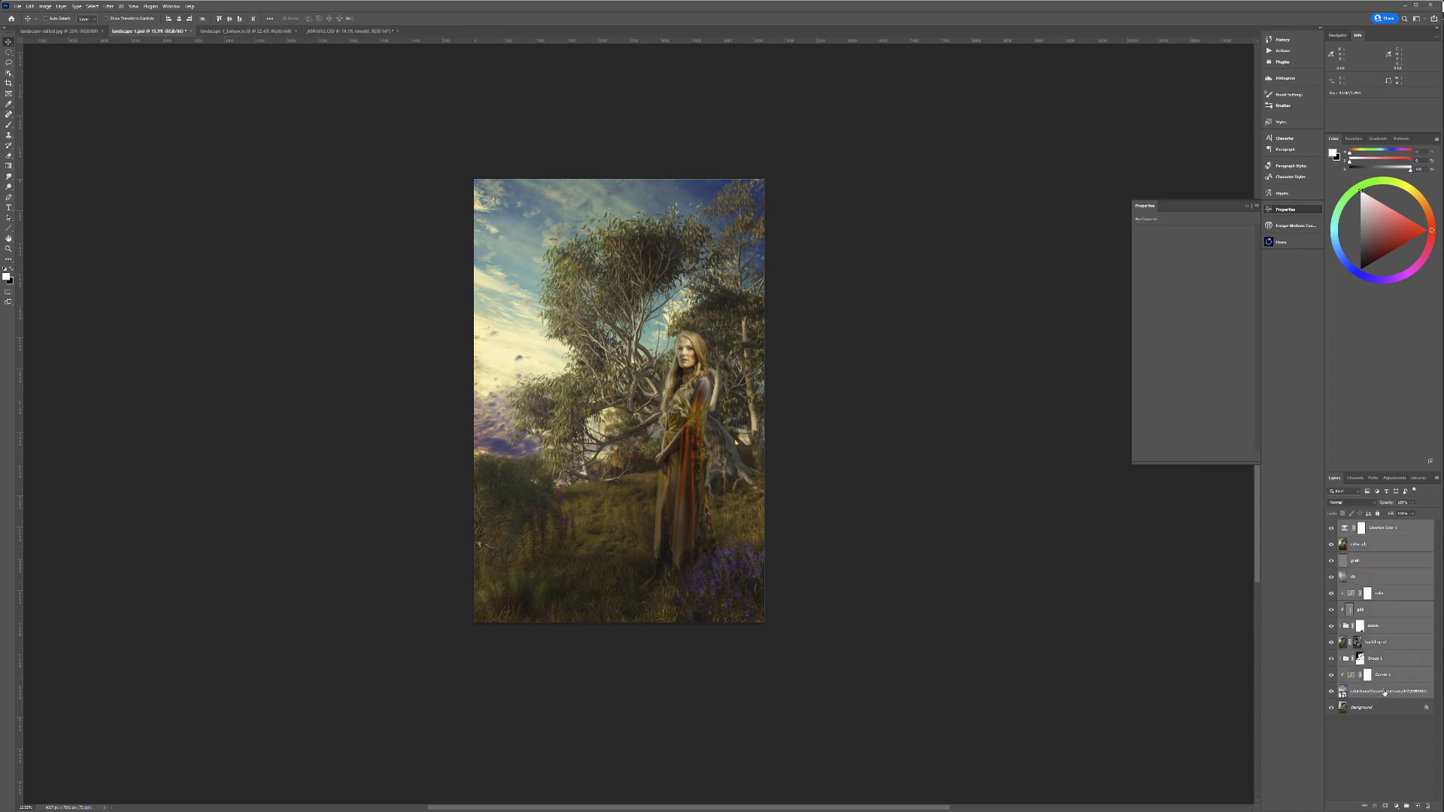
key(ctrl+g)
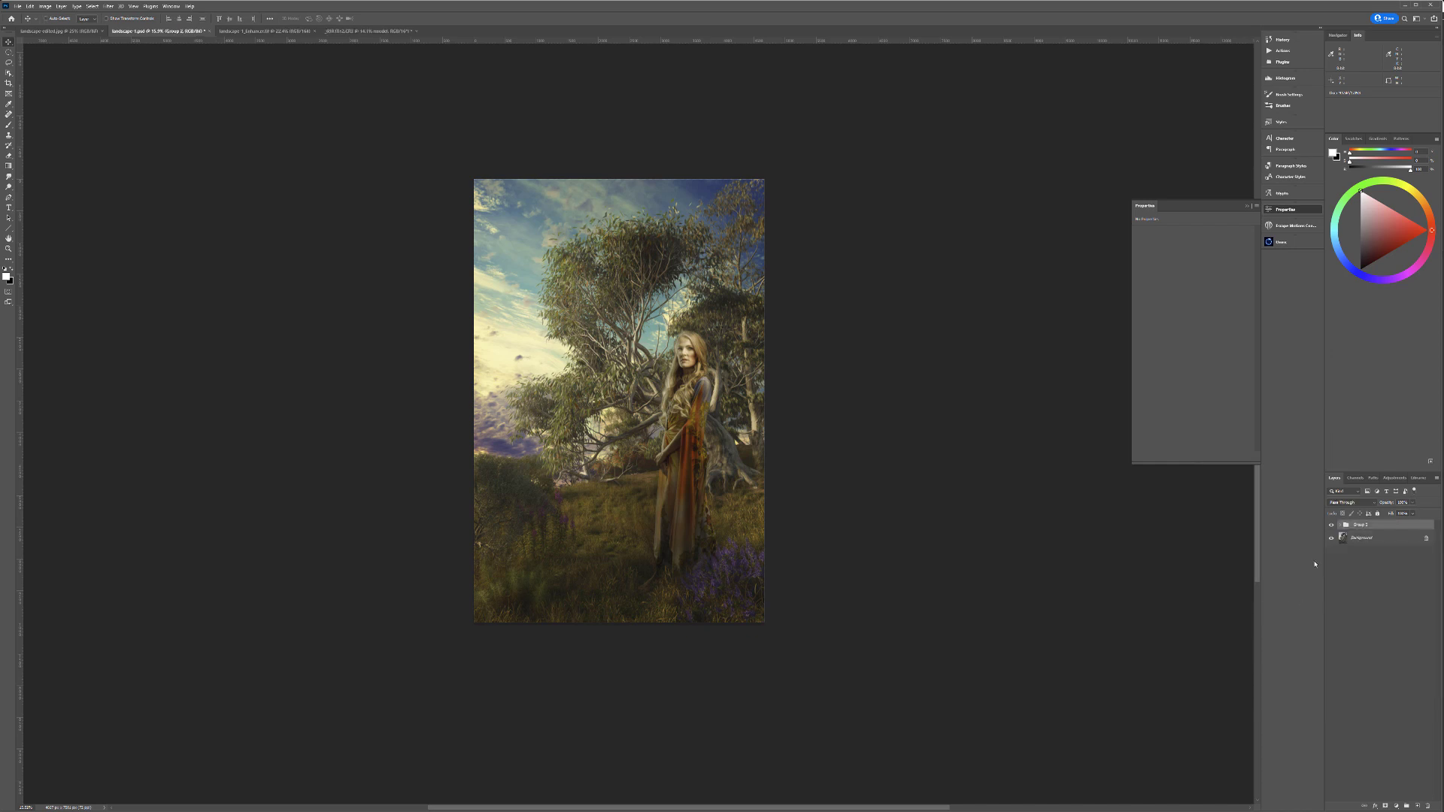
double_click(1357, 526)
key(BackSpace)
key(Return)
click(1331, 525)
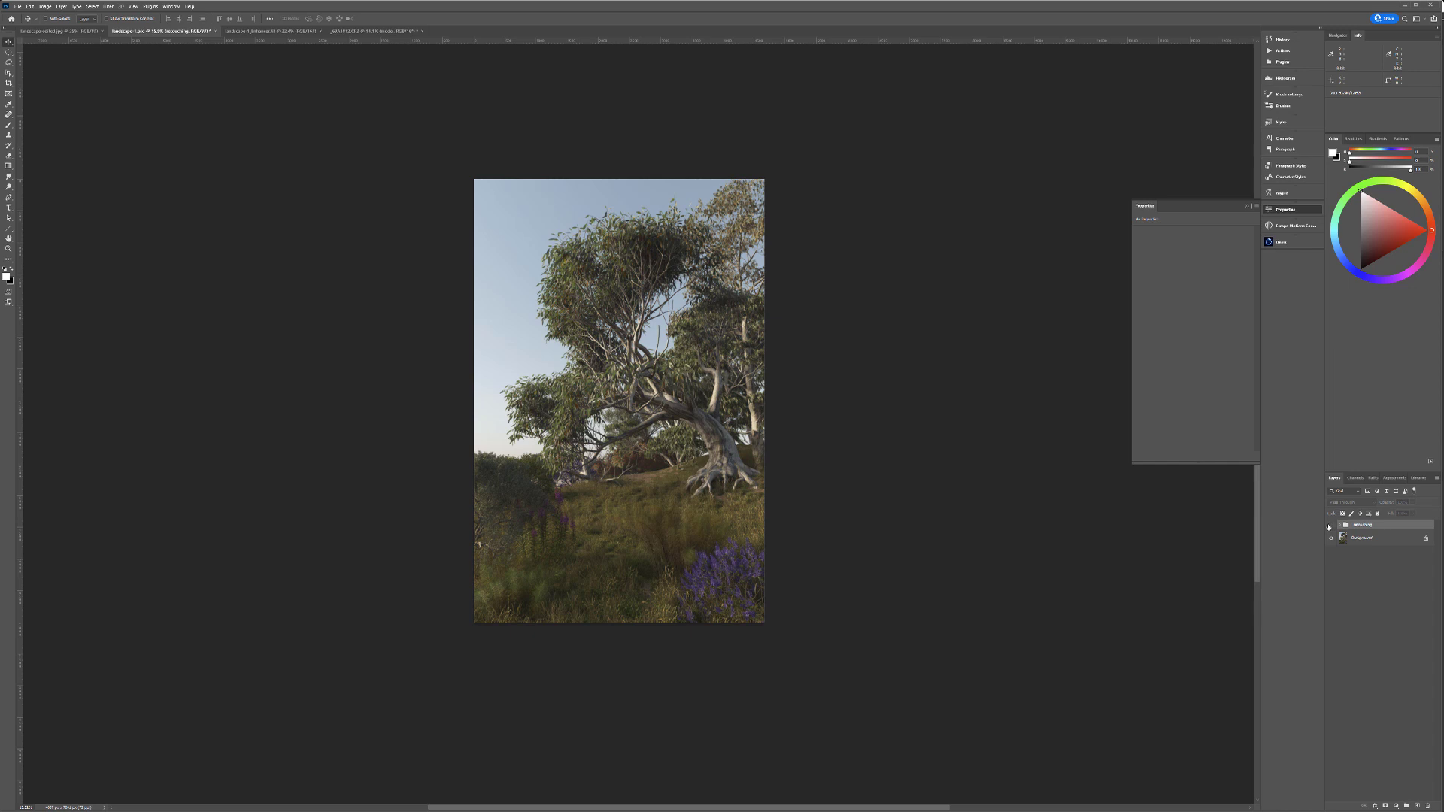
click(1330, 525)
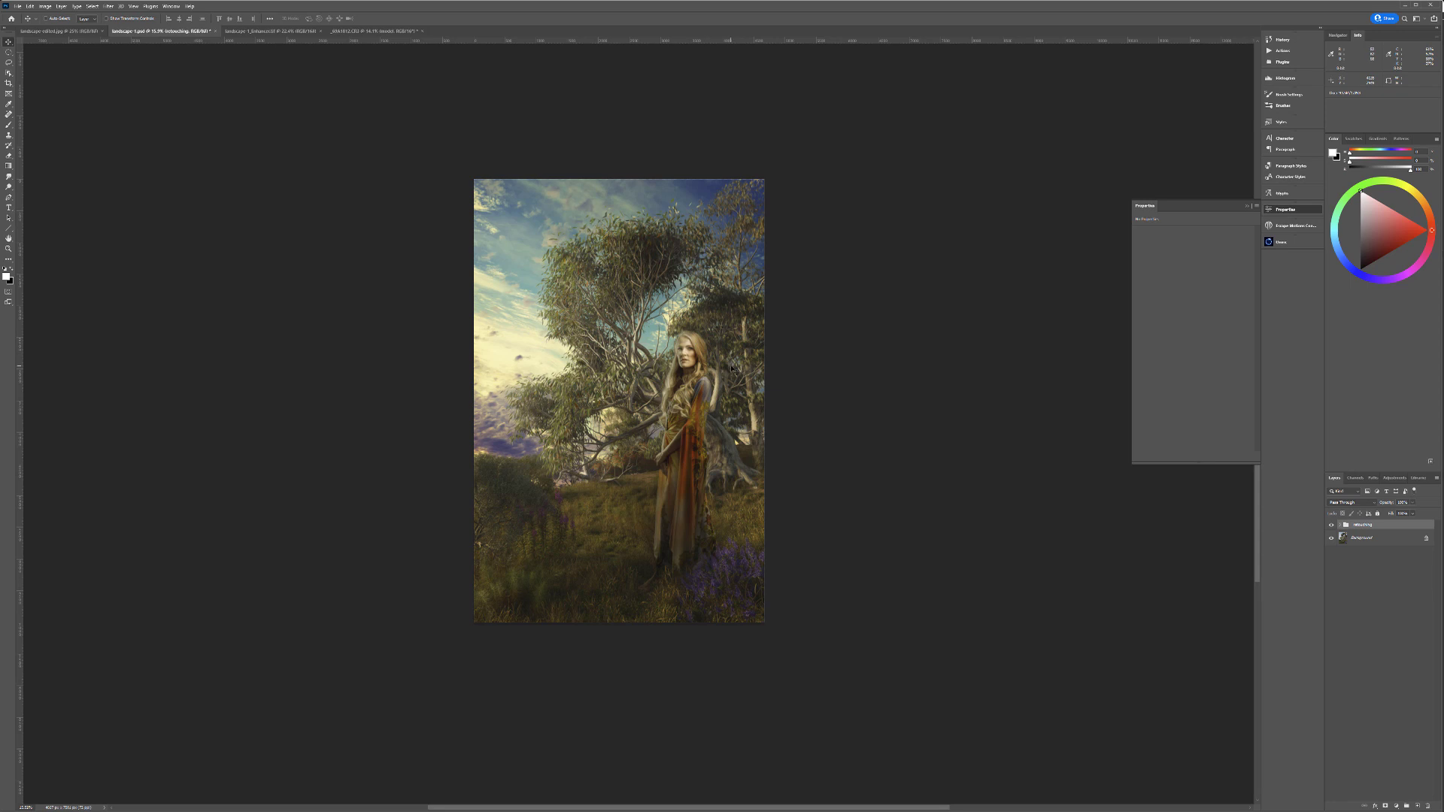
Step: Copy the woman's studio portrait layer from its own document into the landscape document, above the retouching group
click(373, 31)
drag(766, 425, 244, 119)
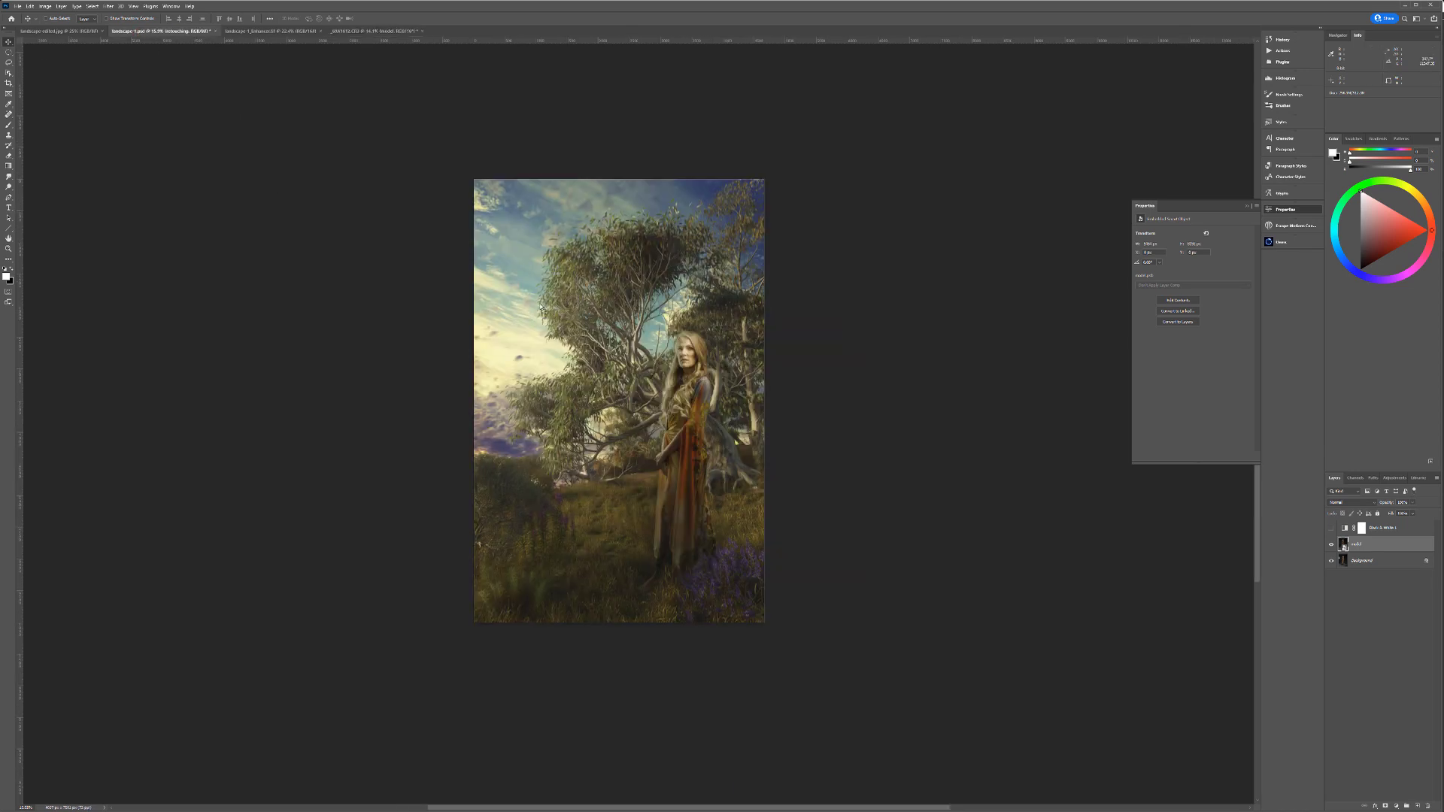
drag(643, 413, 643, 413)
click(707, 298)
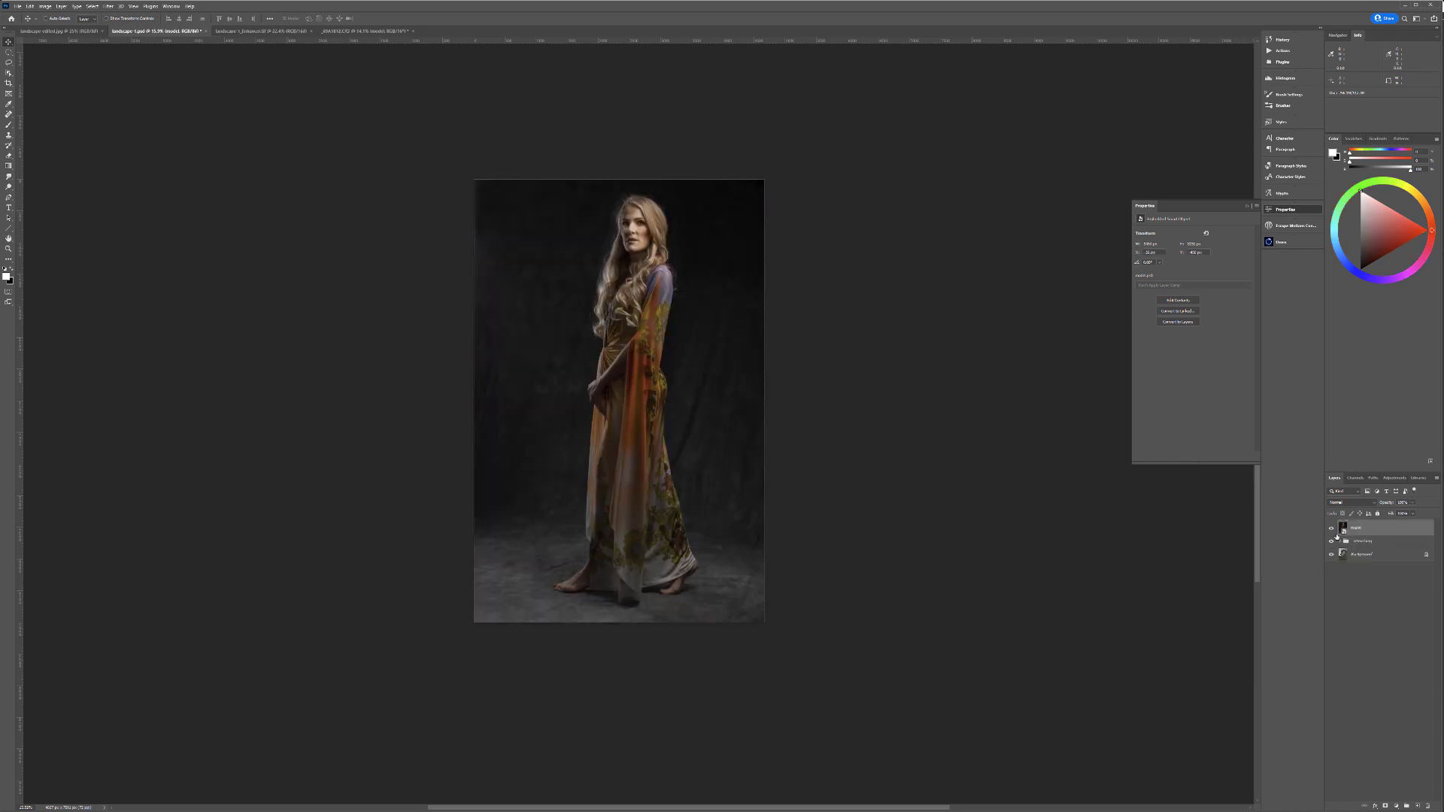
Step: Enlarge the portrait layer and position it so the woman fills the frame from head to hips
key(ctrl+t)
drag(639, 149, 657, 407)
drag(865, 295, 941, 174)
drag(789, 310, 753, 399)
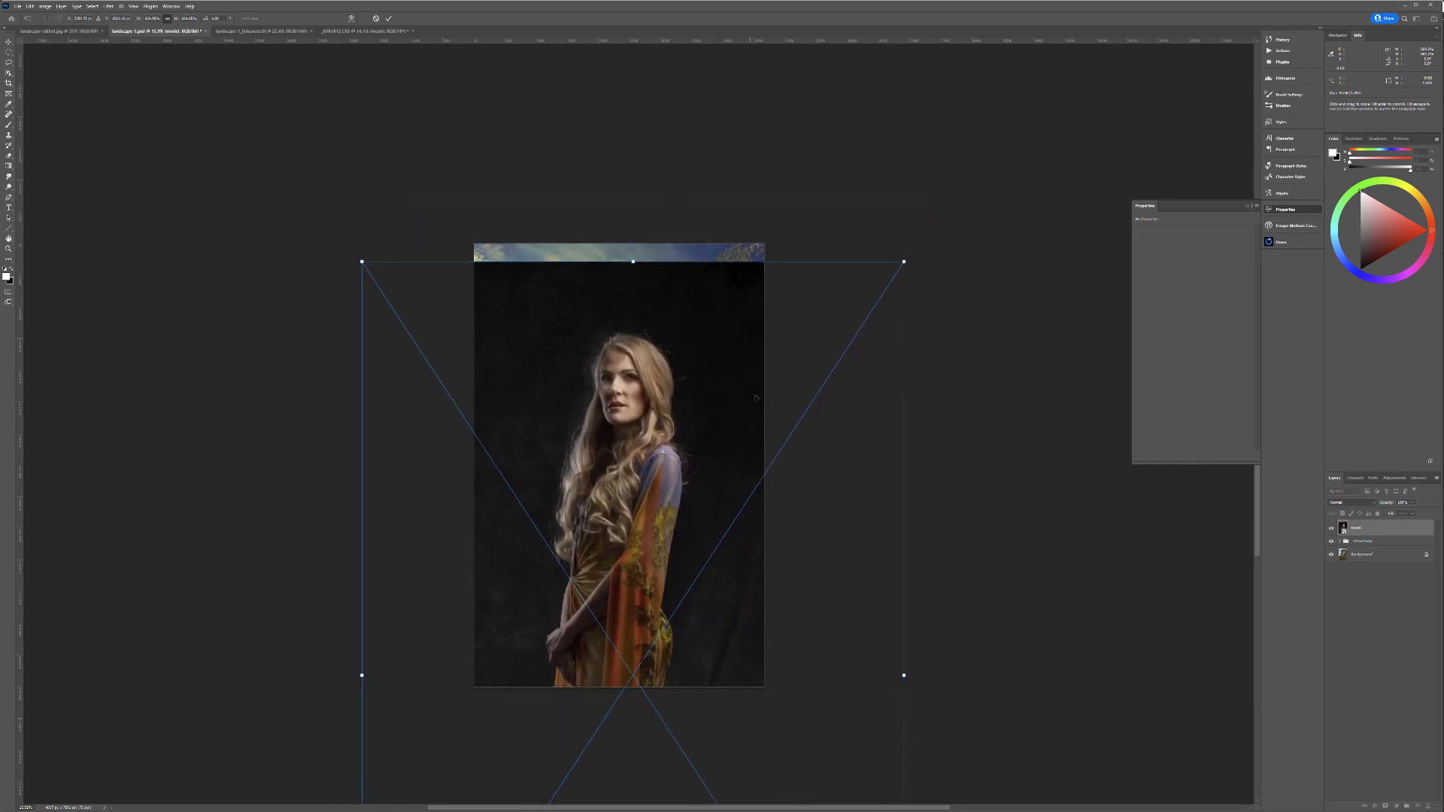
key(Return)
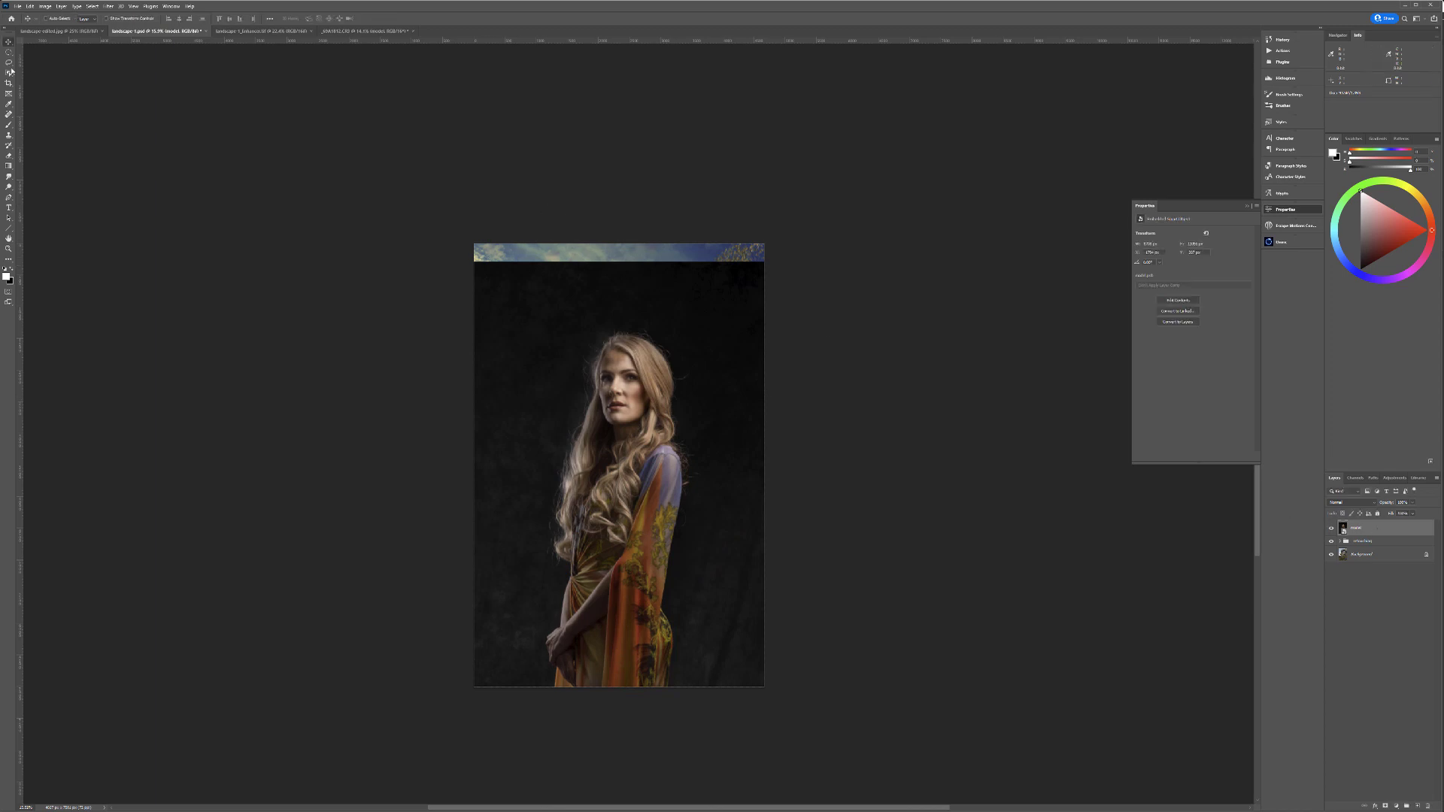
Step: Copy a strip of the dark studio backdrop to a new layer and move it up to cover the gap above the portrait
click(8, 51)
click(48, 52)
drag(474, 243, 821, 314)
key(ctrl+j)
drag(619, 293, 587, 252)
click(8, 41)
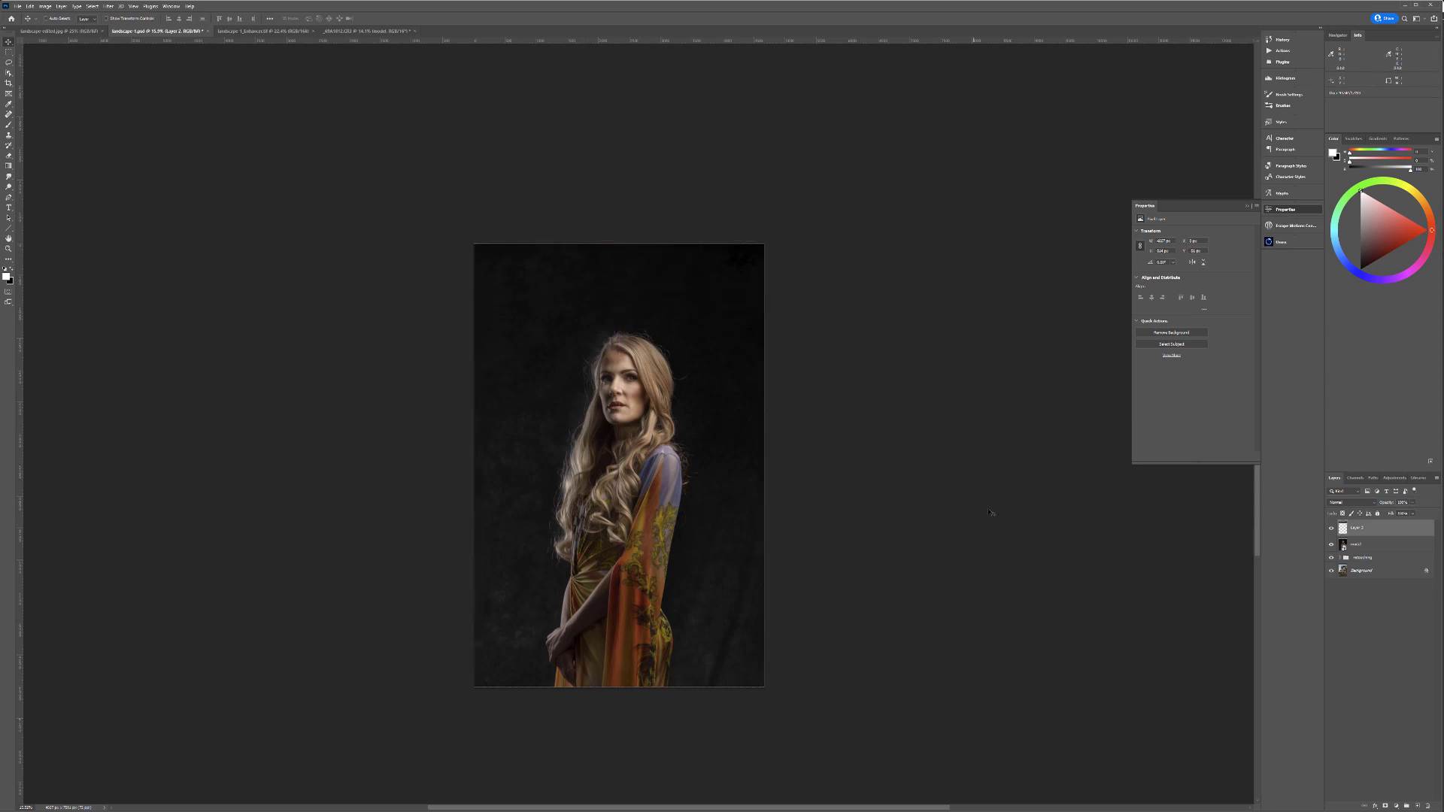
Step: Group the backdrop strip with the portrait layer and add a layer mask to the group
ctrl+click(1370, 547)
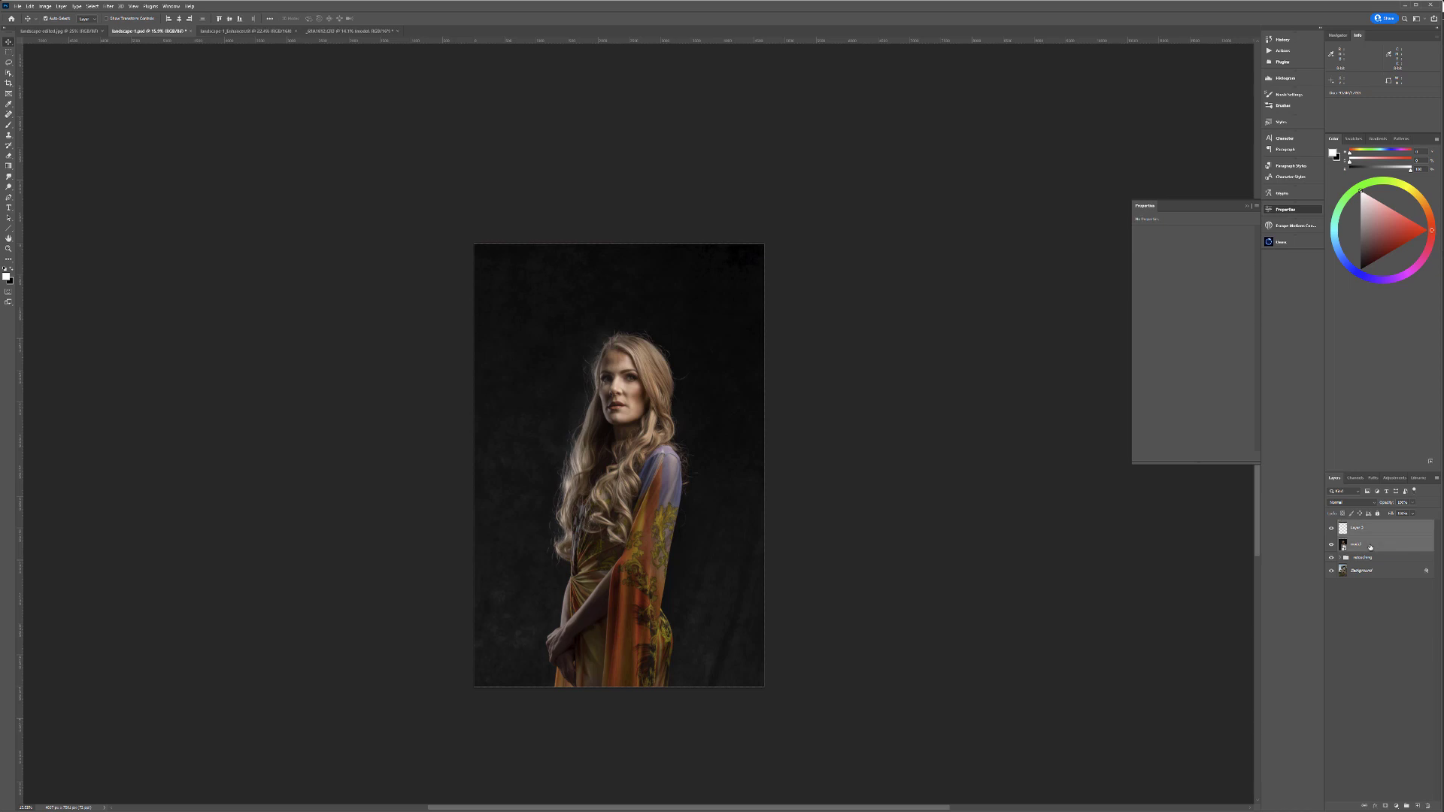
key(ctrl+g)
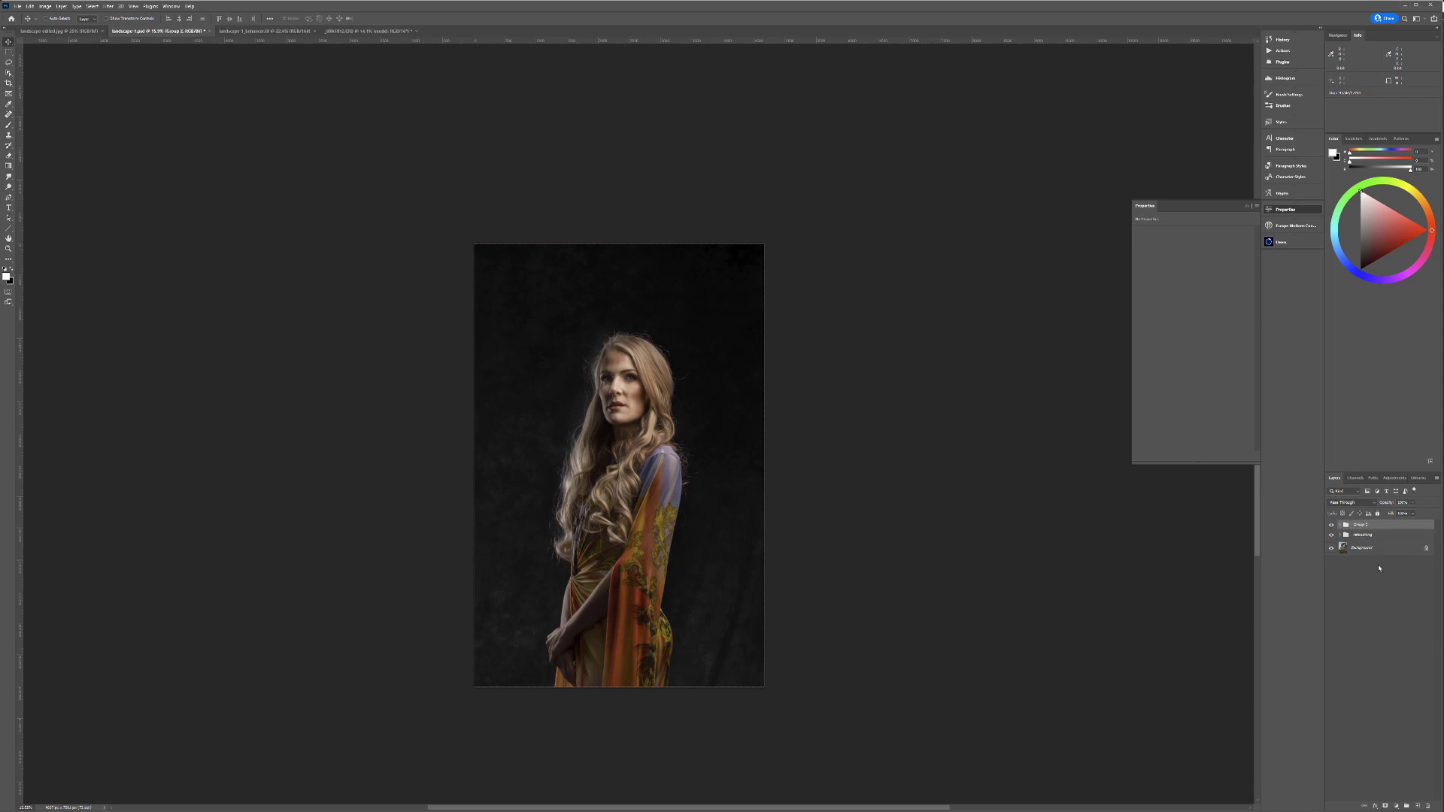
click(1384, 806)
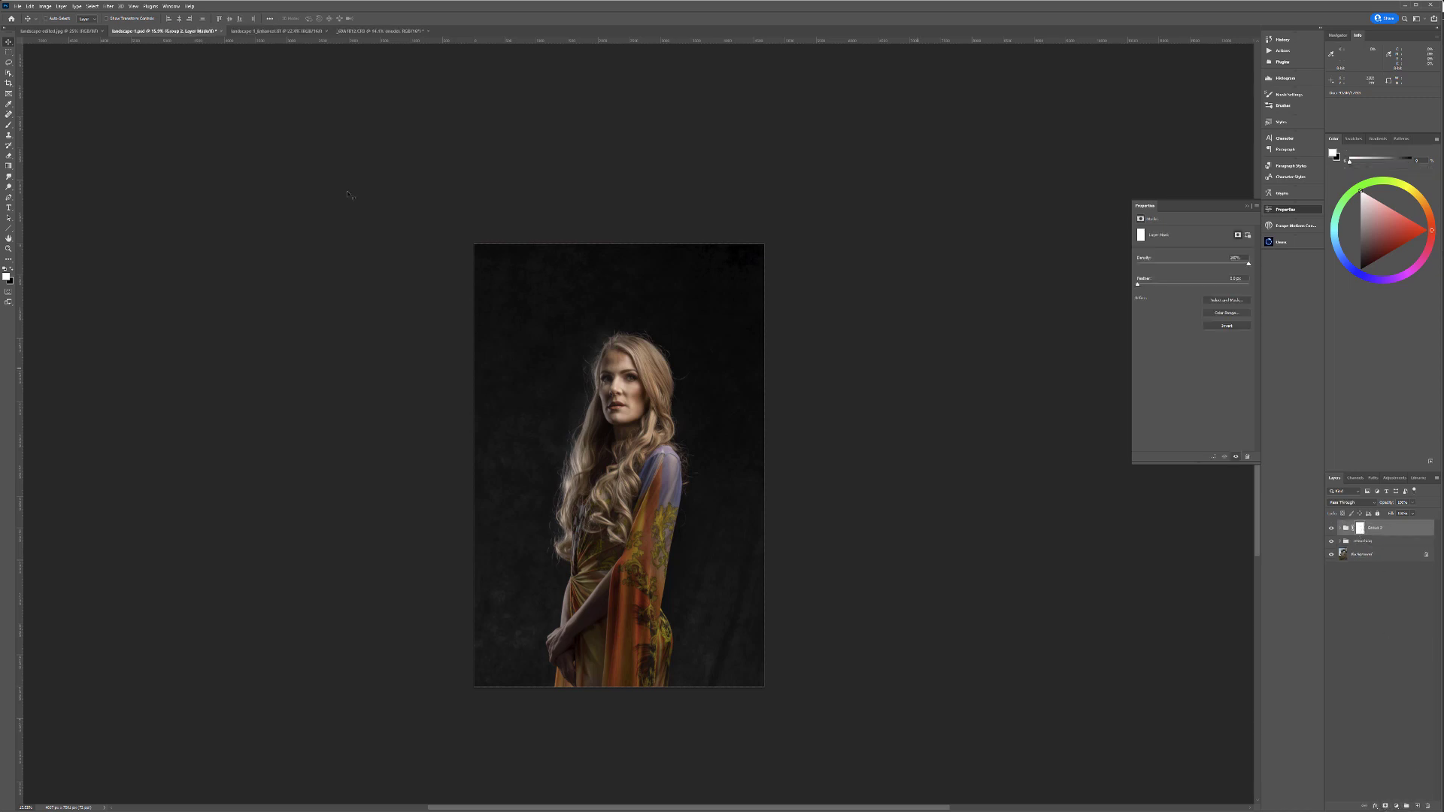
Step: Paint black on the group's mask around the woman to blend the backdrop into the landscape, and hide the group
click(9, 124)
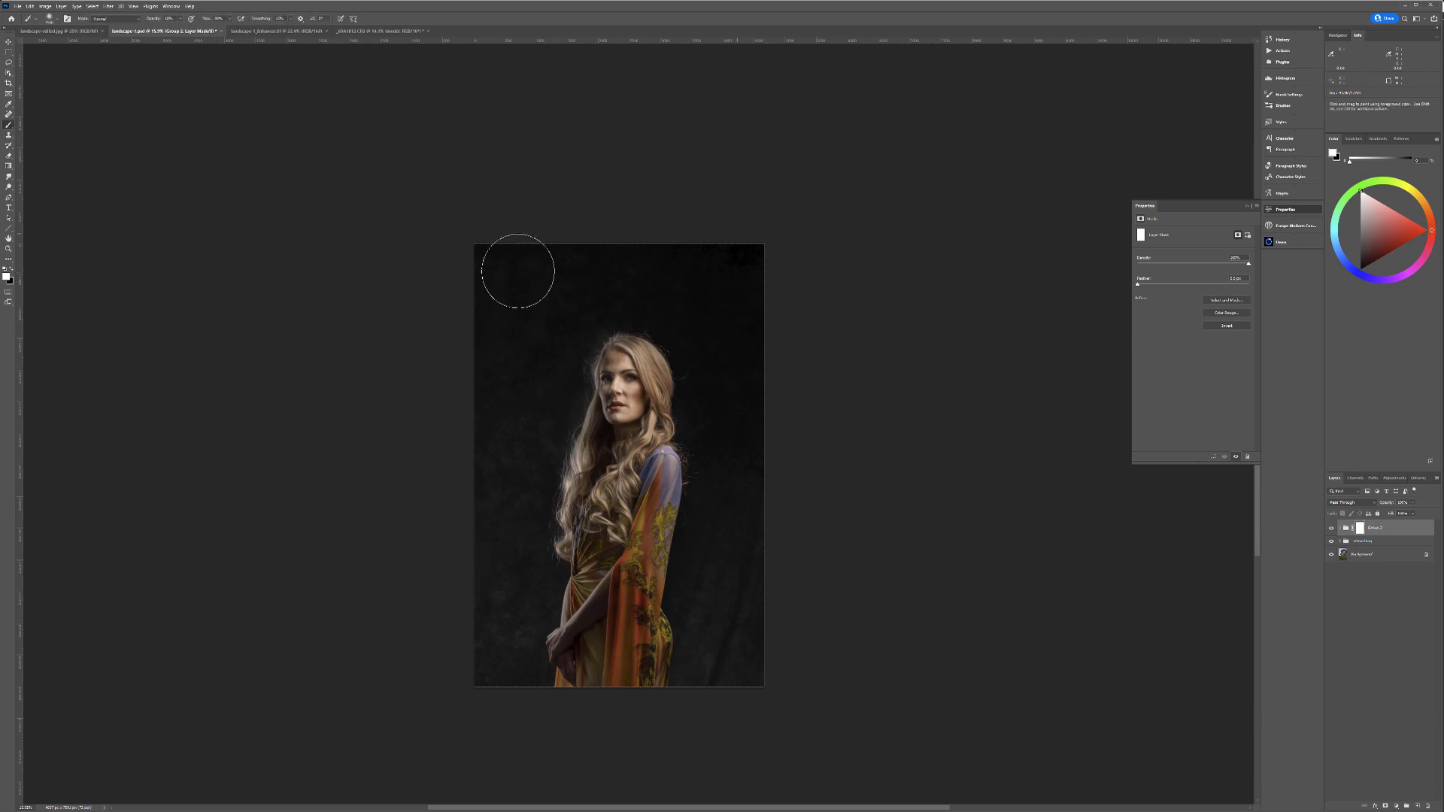
key(x)
mouse_move(725, 268)
mouse_down()
mouse_move(649, 259)
mouse_move(814, 265)
mouse_move(493, 339)
mouse_move(509, 373)
mouse_move(562, 333)
mouse_move(488, 594)
mouse_move(494, 475)
mouse_move(704, 270)
mouse_move(562, 326)
mouse_move(645, 306)
mouse_move(797, 459)
mouse_move(740, 393)
mouse_move(740, 329)
mouse_move(674, 261)
mouse_move(817, 265)
mouse_move(734, 331)
mouse_move(742, 578)
mouse_move(709, 544)
mouse_move(706, 589)
mouse_move(732, 677)
mouse_move(762, 671)
mouse_move(727, 525)
mouse_move(741, 450)
mouse_move(702, 577)
mouse_move(765, 721)
mouse_move(654, 358)
mouse_move(618, 292)
mouse_move(684, 307)
mouse_move(621, 289)
mouse_move(543, 434)
mouse_move(519, 399)
mouse_move(536, 381)
mouse_move(532, 438)
mouse_move(482, 559)
mouse_move(565, 224)
mouse_move(386, 355)
mouse_move(673, 266)
mouse_move(488, 447)
mouse_move(546, 326)
mouse_move(677, 300)
mouse_move(660, 315)
mouse_move(746, 458)
mouse_move(722, 378)
mouse_move(695, 431)
mouse_move(702, 420)
mouse_move(751, 537)
mouse_move(725, 502)
mouse_move(705, 610)
mouse_move(682, 581)
mouse_move(712, 600)
mouse_move(701, 688)
mouse_move(467, 539)
mouse_move(501, 450)
mouse_move(522, 466)
mouse_move(510, 561)
mouse_move(525, 468)
mouse_move(536, 577)
mouse_move(494, 629)
mouse_move(522, 590)
mouse_move(522, 685)
mouse_move(499, 624)
mouse_move(529, 503)
mouse_move(520, 458)
mouse_move(542, 402)
mouse_move(553, 408)
mouse_move(539, 365)
mouse_move(505, 367)
mouse_move(574, 289)
mouse_move(736, 332)
mouse_move(703, 389)
mouse_move(815, 554)
mouse_move(715, 548)
mouse_move(756, 472)
mouse_move(682, 270)
mouse_move(724, 263)
mouse_move(815, 417)
mouse_up()
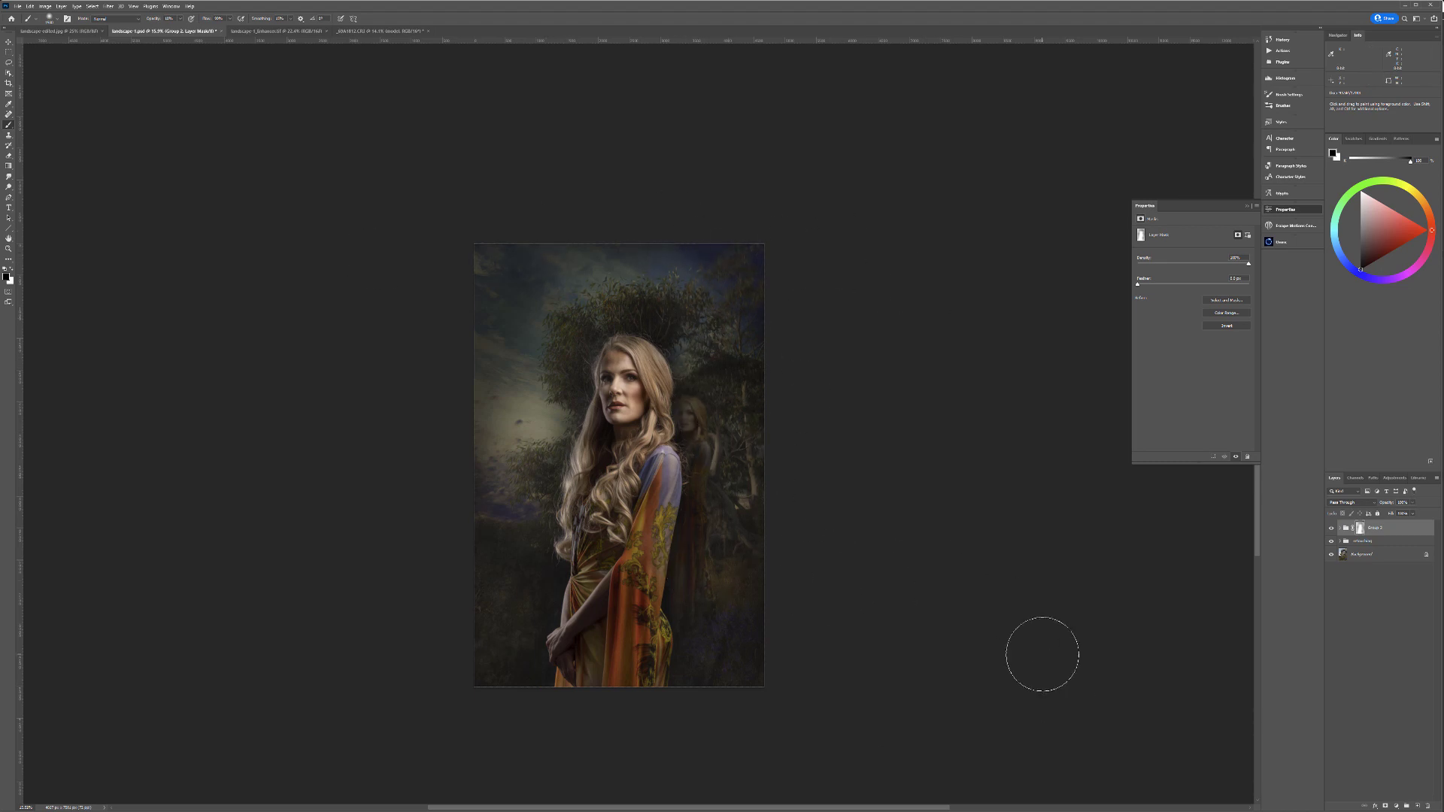
click(1331, 528)
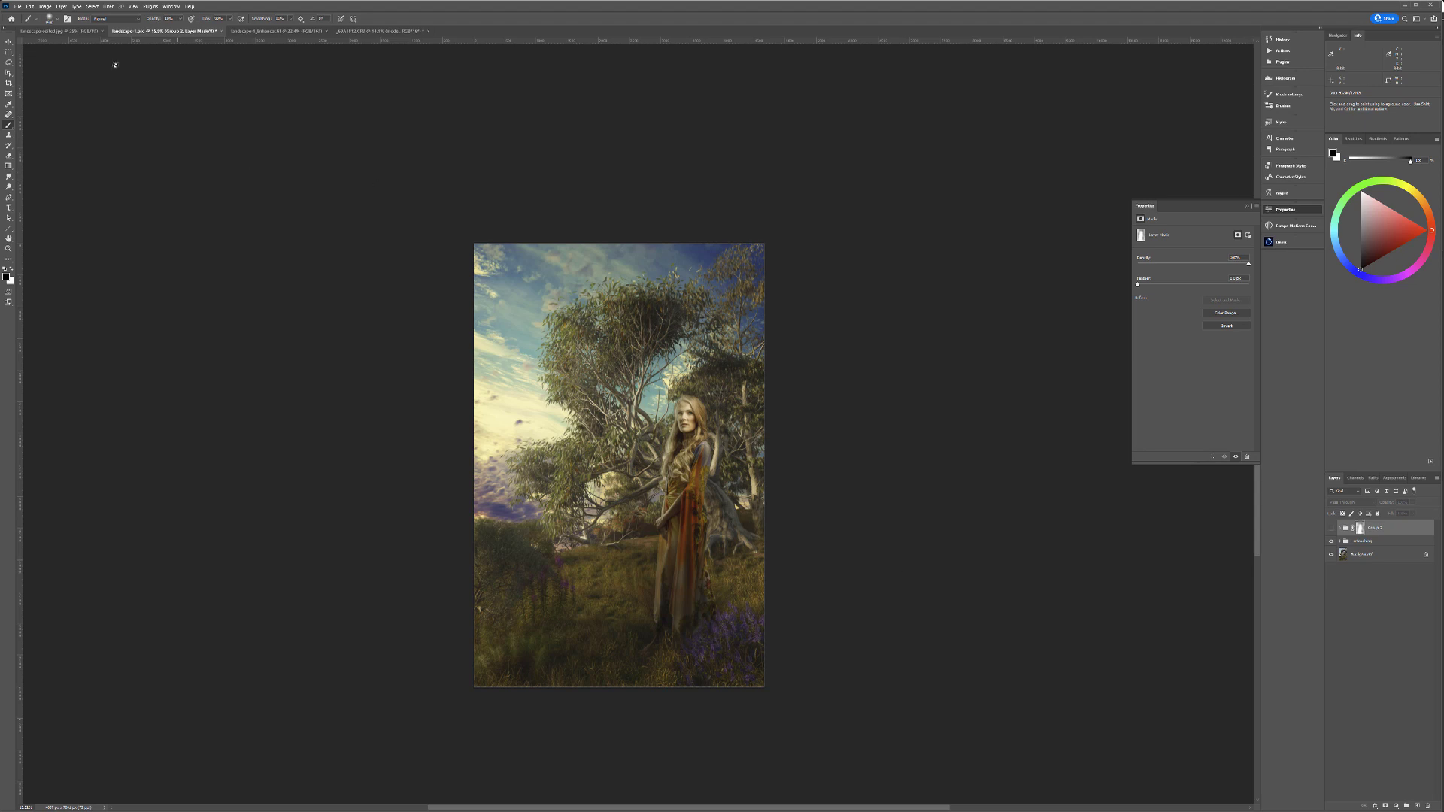
click(9, 42)
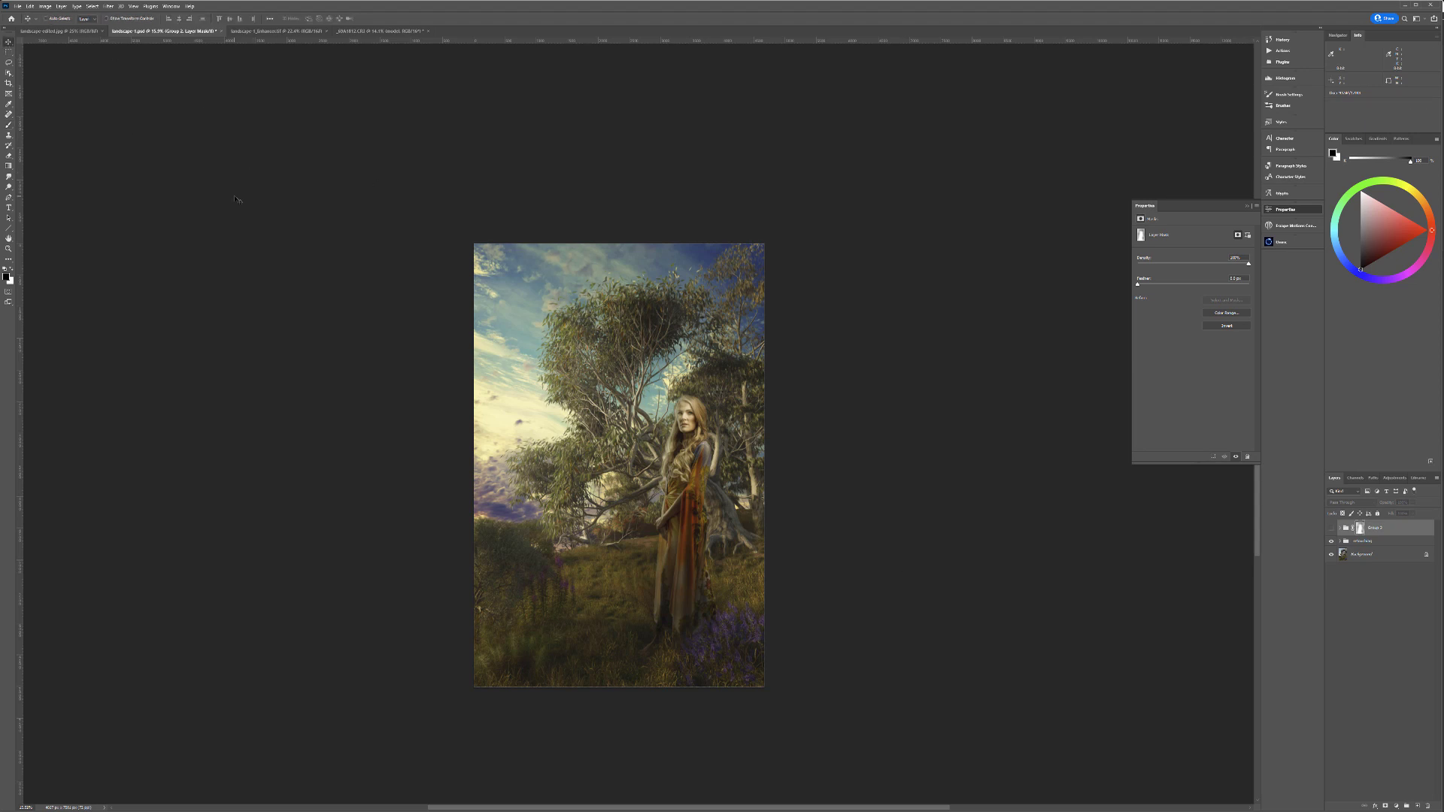